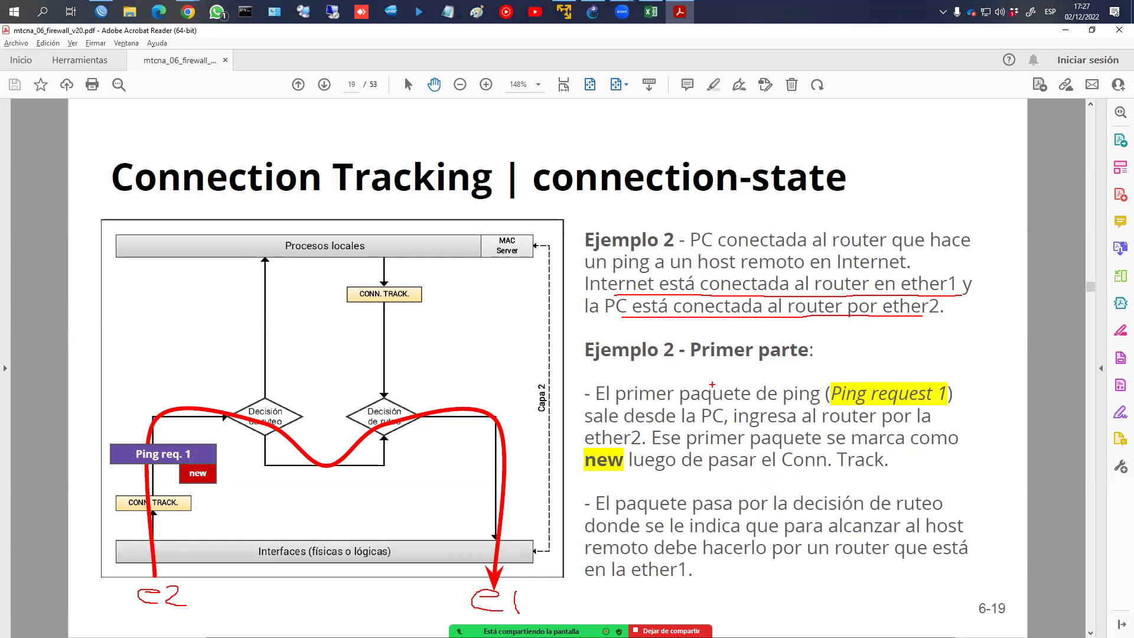
Underline the key phrases about Ping request 1 and the routing decision, and mark the diagram's new tag in red
left_click_drag(846, 406, 931, 404)
left_click_drag(608, 426, 923, 429)
left_click_drag(601, 451, 949, 450)
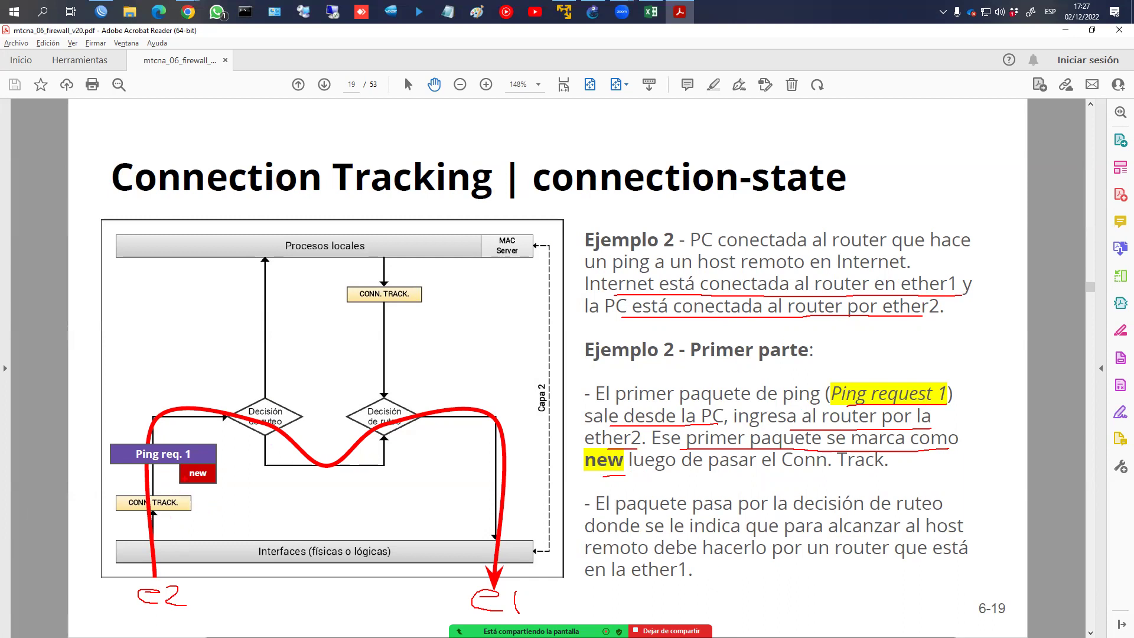
left_click_drag(187, 483, 216, 482)
left_click_drag(596, 511, 932, 511)
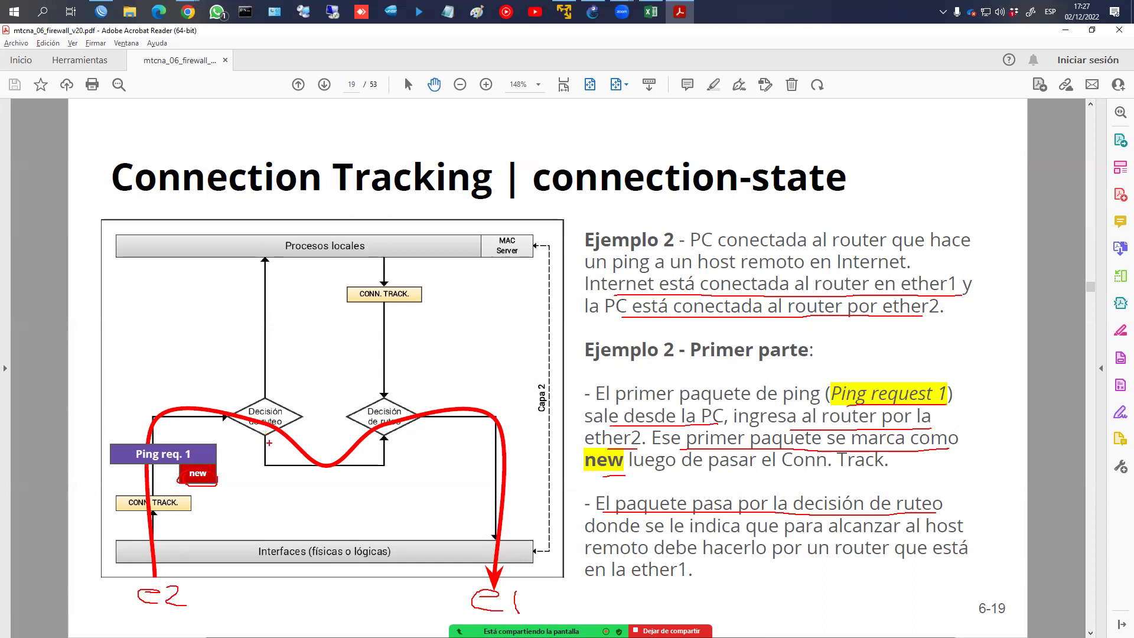
Write "Forward" under the routing path, then circle e2 and e1 and join them with an arrow
mouse_move(283, 479)
left_mouse_down()
mouse_move(294, 476)
mouse_move(290, 496)
mouse_move(312, 478)
mouse_move(309, 491)
mouse_move(350, 496)
mouse_move(367, 476)
left_mouse_up()
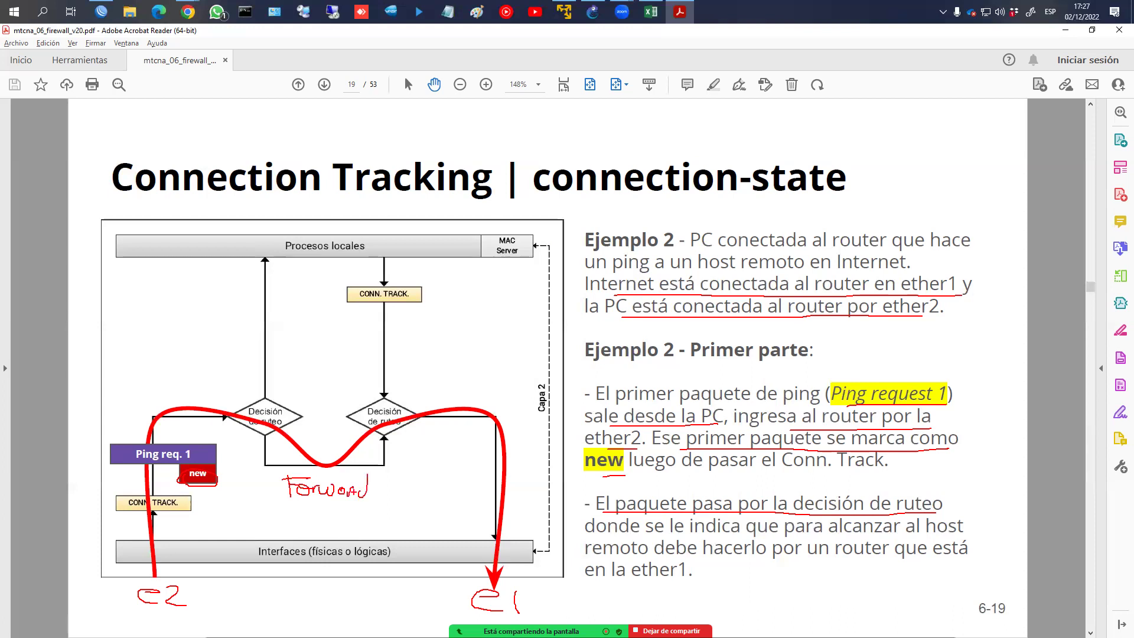
mouse_move(205, 565)
left_mouse_down()
mouse_move(126, 611)
mouse_move(198, 577)
mouse_move(409, 597)
mouse_move(412, 610)
mouse_move(487, 586)
mouse_move(467, 605)
left_mouse_up()
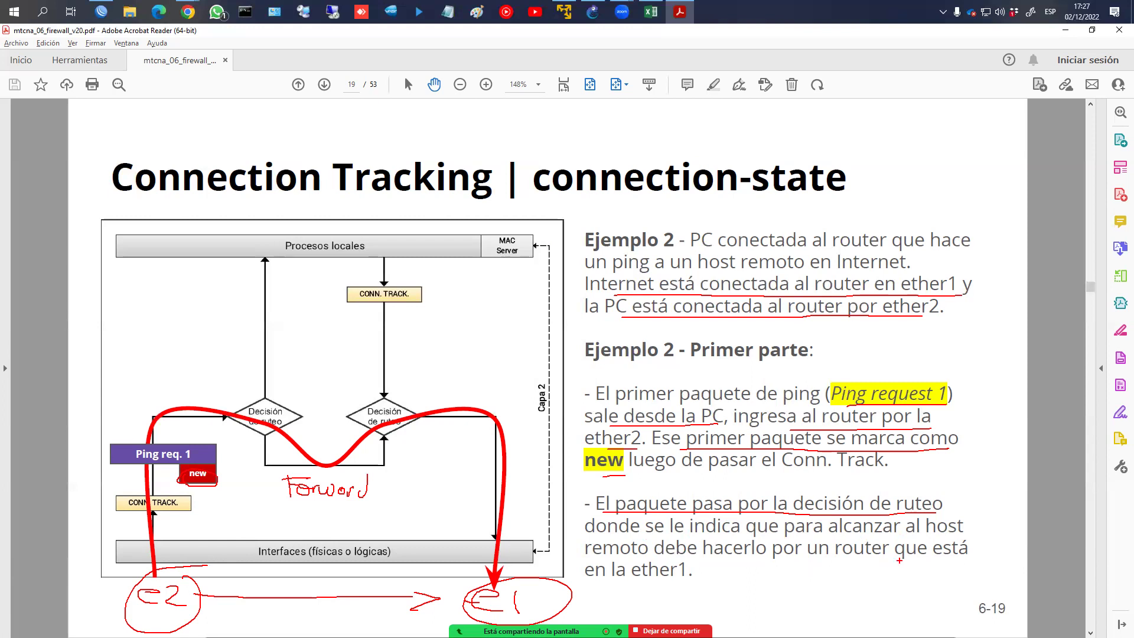
On page 20, underline "al primer paquete de ping" and annotate the diagram with entry e1, exit e2 and a mark by the est. tag
key("Page_Down")
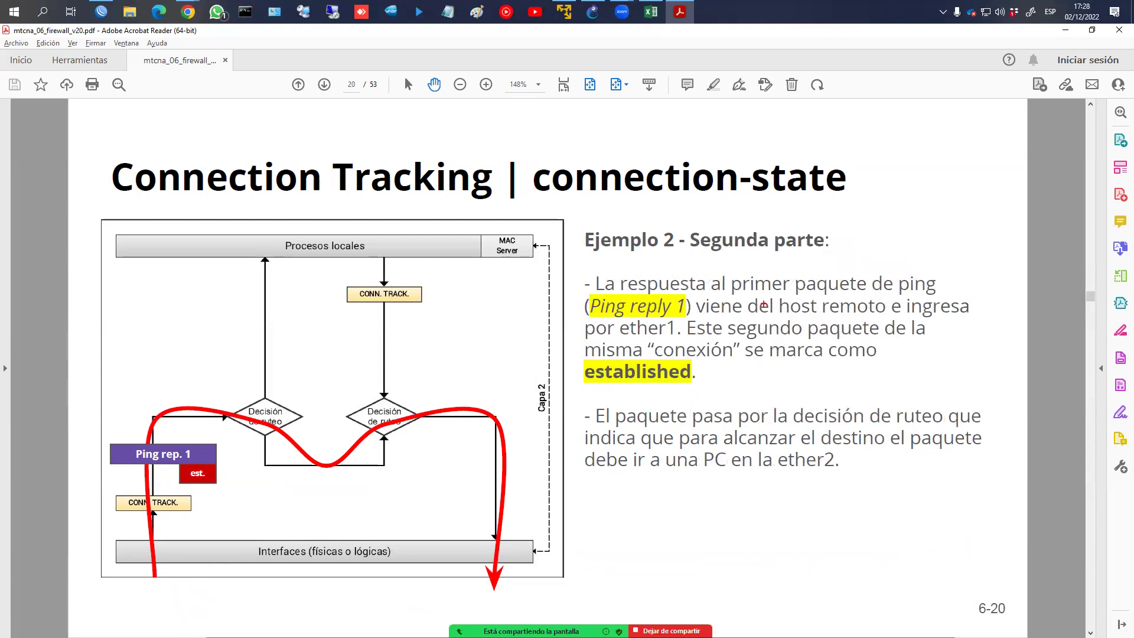
left_click_drag(710, 296, 947, 293)
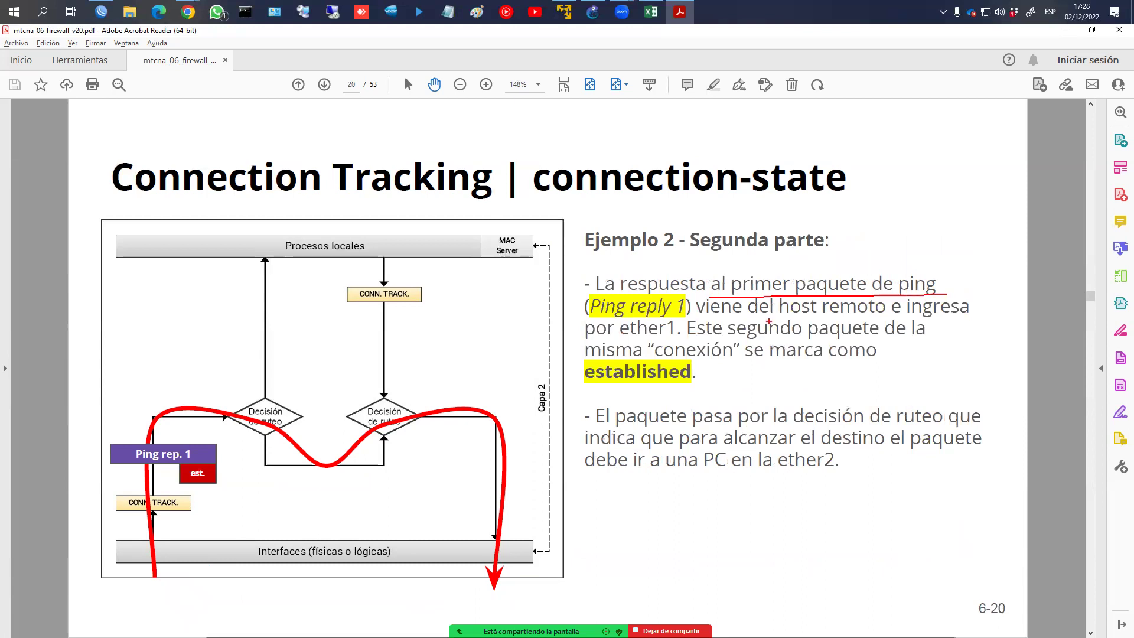
mouse_move(145, 604)
left_mouse_down()
mouse_move(138, 611)
mouse_move(172, 622)
left_mouse_up()
mouse_move(506, 598)
left_mouse_down()
mouse_move(472, 603)
mouse_move(529, 621)
left_mouse_up()
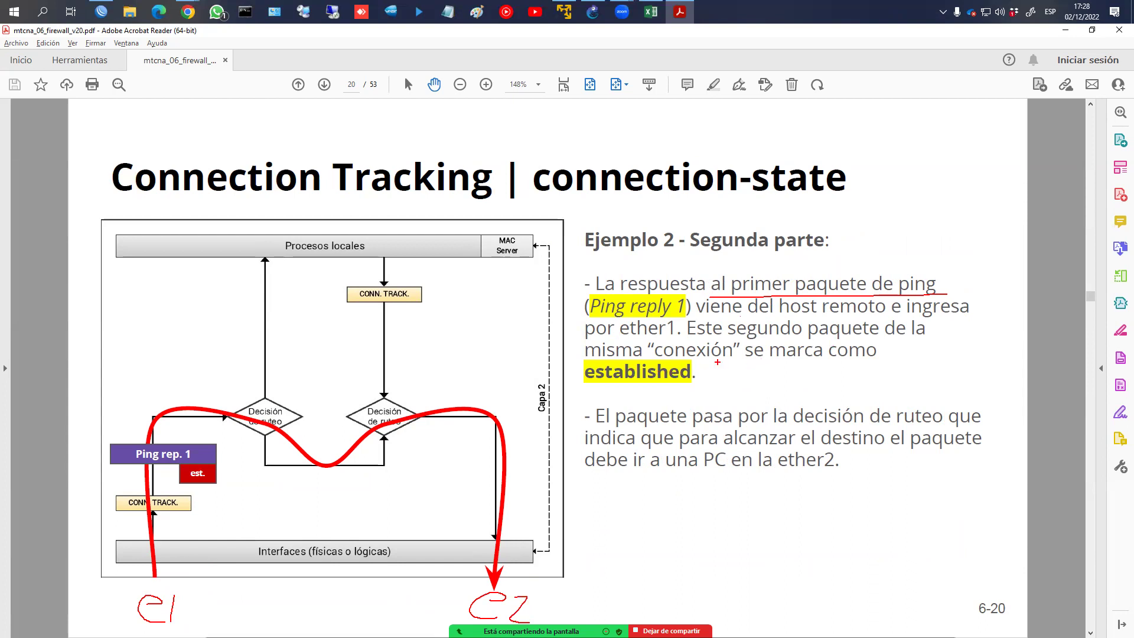
mouse_move(163, 541)
left_mouse_down()
mouse_move(158, 491)
mouse_move(223, 481)
left_mouse_up()
On page 21, label the diagram's path entry e2 and exit e1, and mark the connection tracking and est. tag area
key("Right")
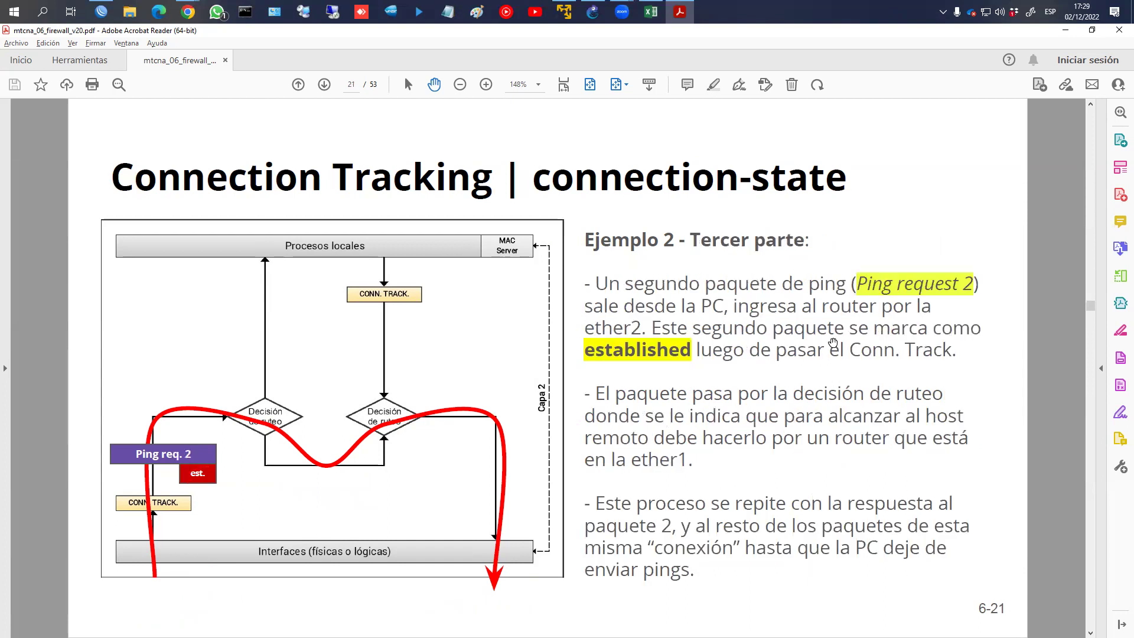
left_click_drag(143, 596, 205, 607)
left_click_drag(487, 599, 521, 610)
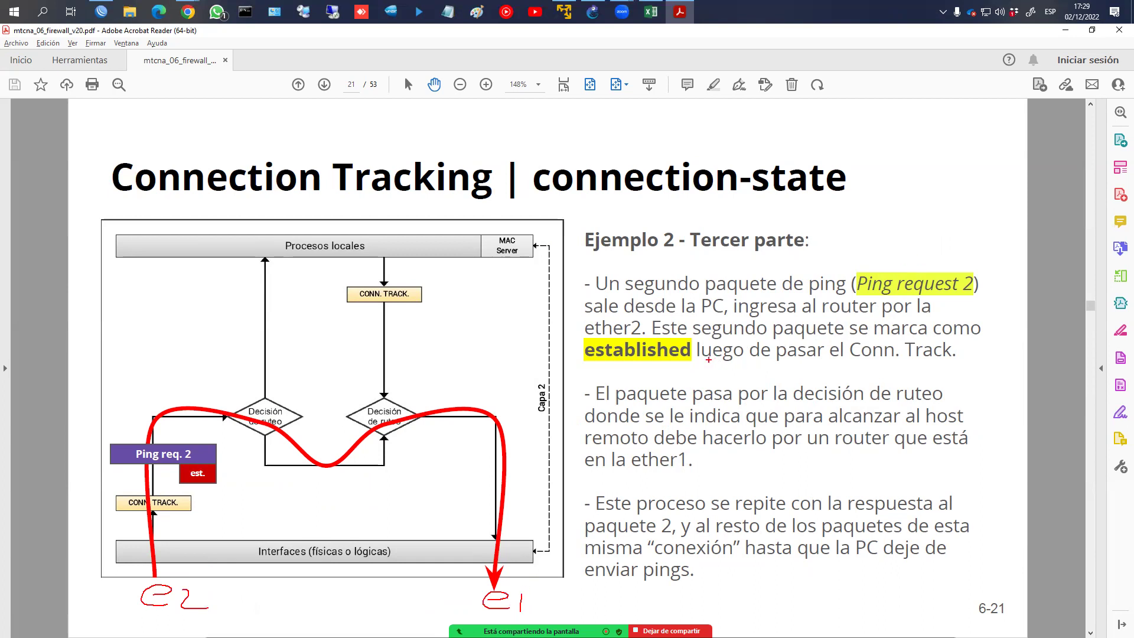
mouse_move(169, 517)
left_mouse_down()
mouse_move(176, 479)
mouse_move(215, 485)
left_mouse_up()
On page 22, underline in red the key phrases of all three bullets about connection-state
key("Escape")
key("Right")
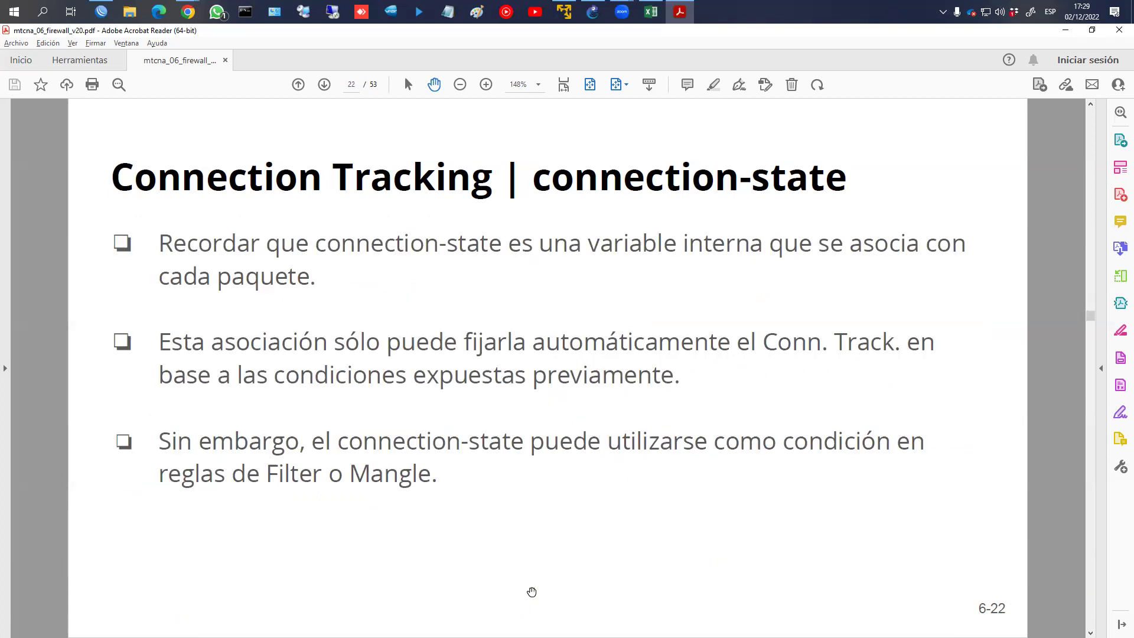
key("ctrl+2")
left_click_drag(338, 262, 766, 255)
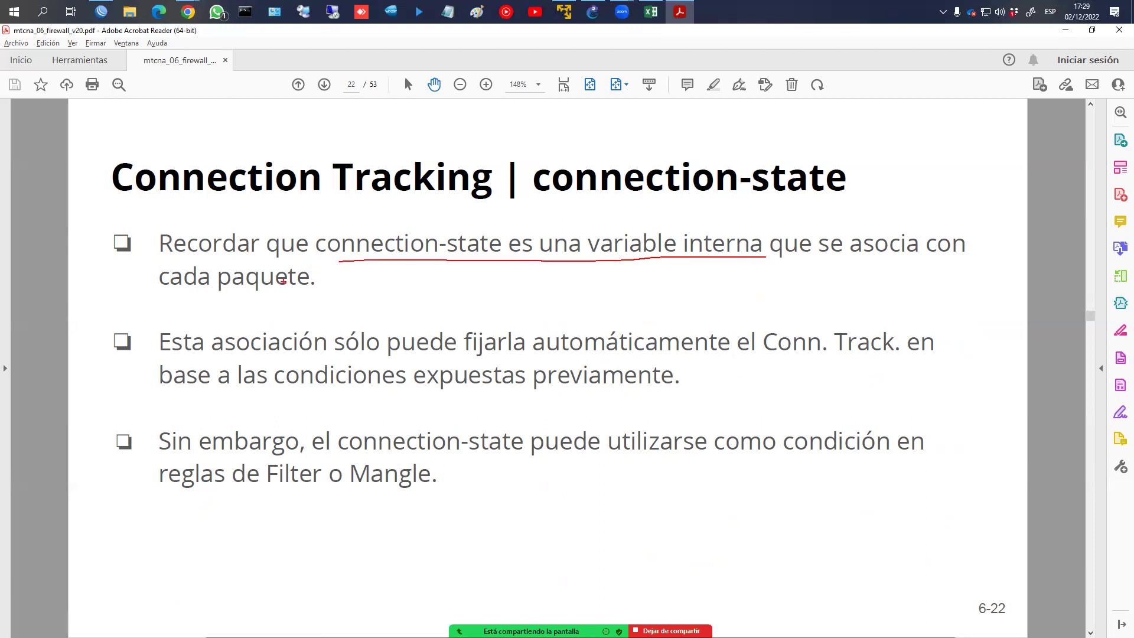
left_click_drag(190, 295, 307, 295)
left_click_drag(185, 359, 898, 355)
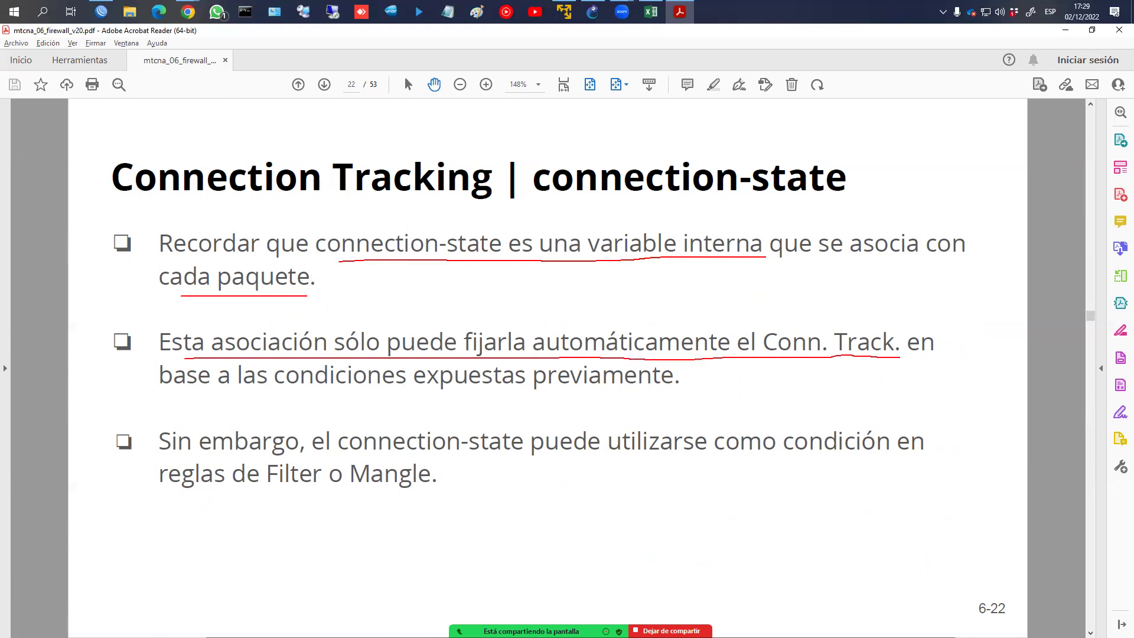
left_click_drag(198, 390, 574, 393)
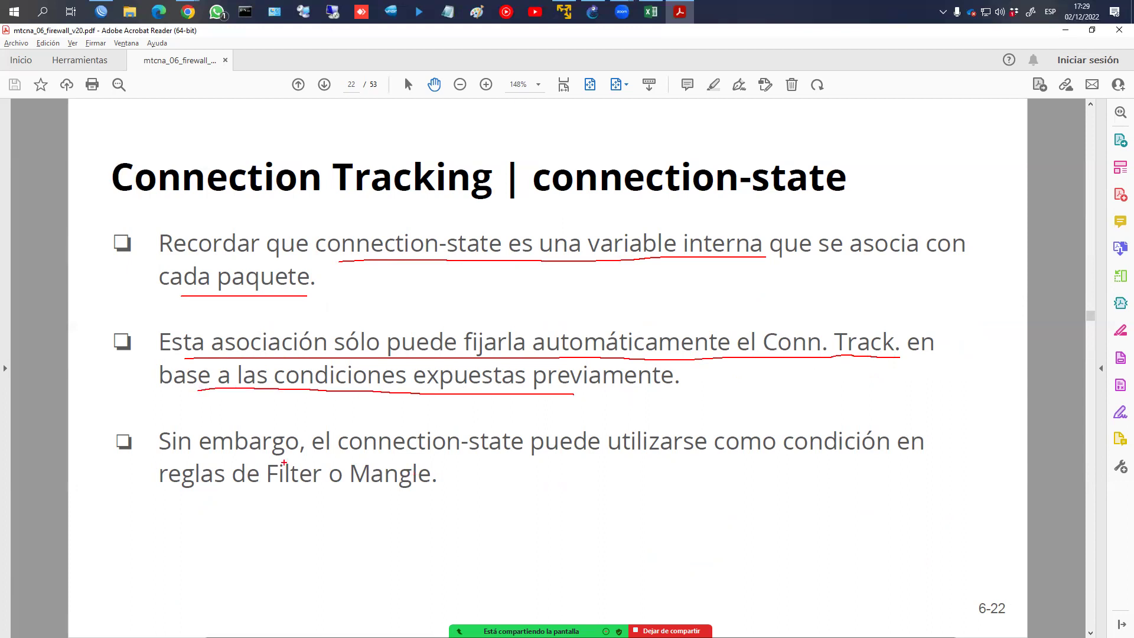
left_click_drag(312, 460, 928, 471)
left_click_drag(152, 496, 432, 496)
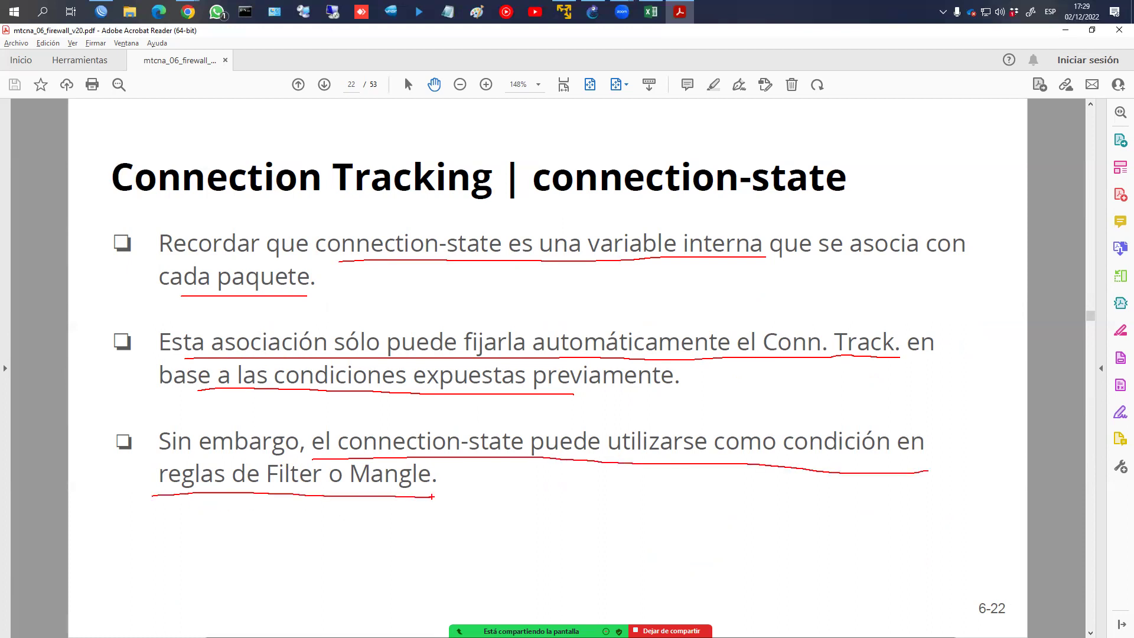
On page 23, circle the input chain in the rule screenshot and underline the phrase about accepting established connection packets
scroll(433, 496, "down", 1)
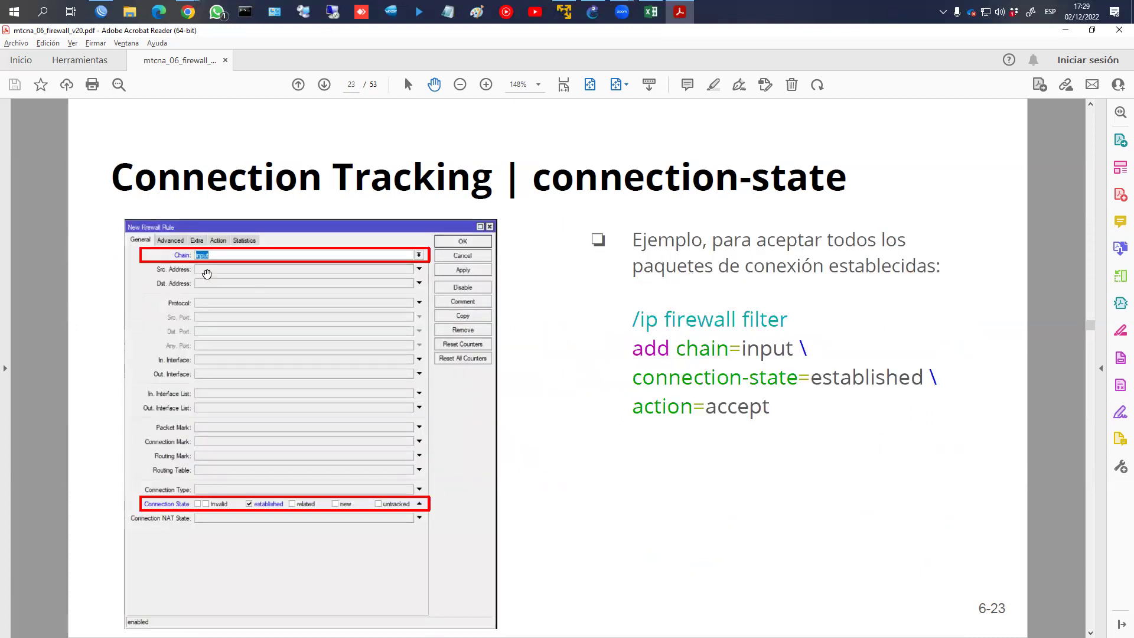
mouse_move(217, 244)
left_mouse_down()
mouse_move(183, 251)
mouse_move(231, 253)
mouse_move(184, 245)
left_mouse_up()
left_click_drag(663, 288, 960, 284)
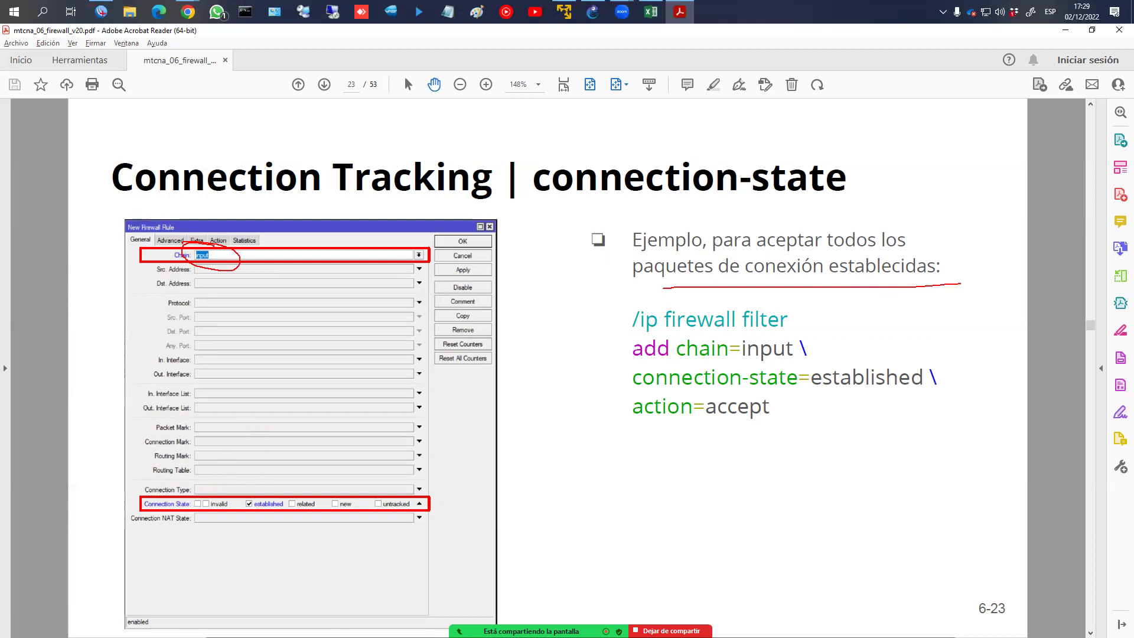
Switch to the GNS3 topology and mark the CHR-1 router, PC1 and Cloud1 in red
key("alt+Tab")
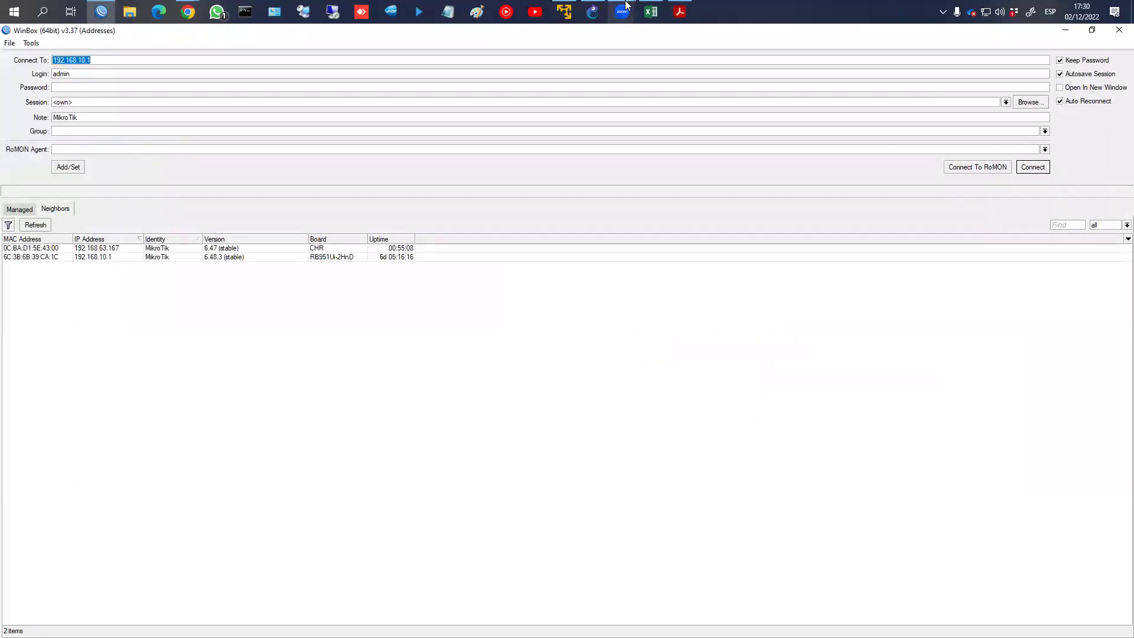
left_click(592, 12)
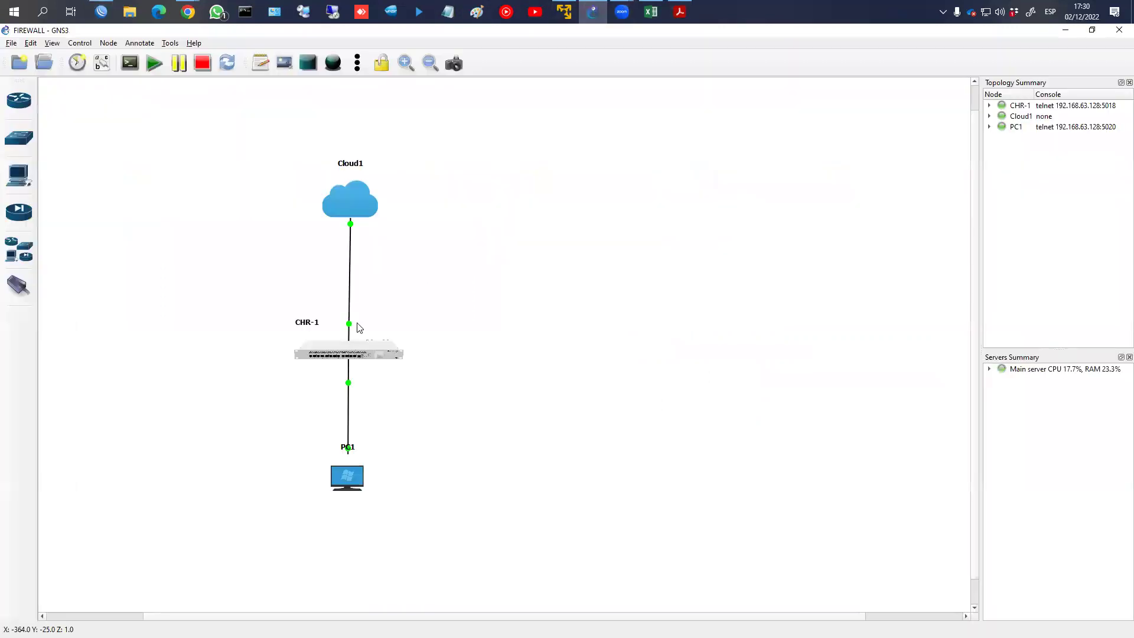
mouse_move(313, 323)
left_mouse_down()
mouse_move(353, 385)
mouse_move(306, 325)
left_mouse_up()
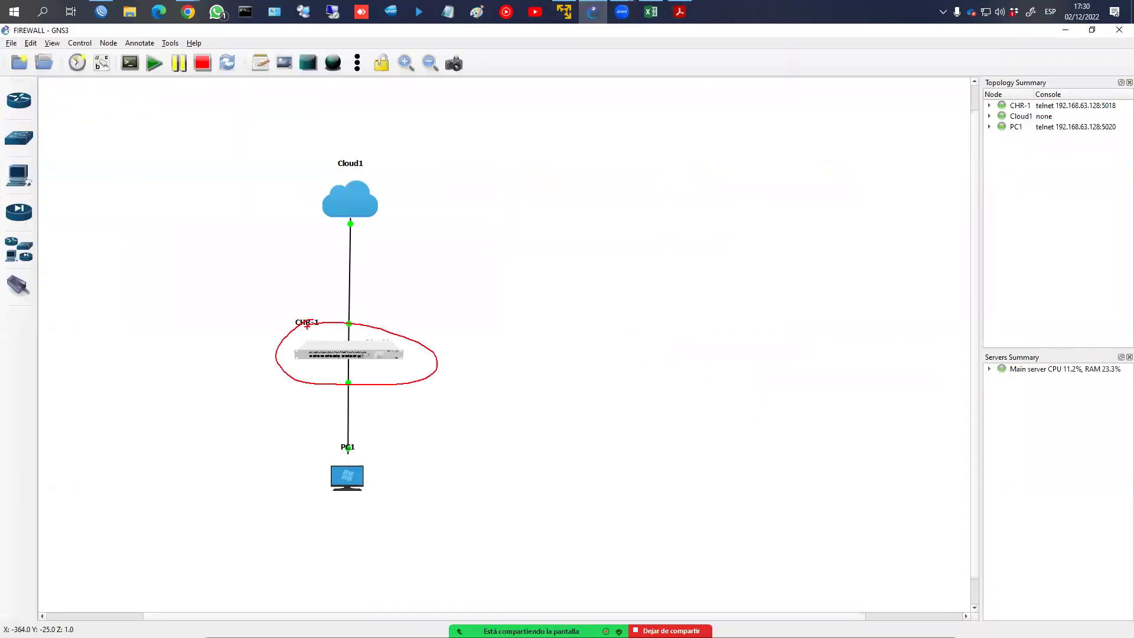
mouse_move(332, 447)
left_mouse_down()
mouse_move(390, 466)
mouse_move(324, 447)
left_mouse_up()
left_click_drag(322, 227, 411, 214)
mouse_move(346, 161)
left_mouse_down()
mouse_move(328, 169)
mouse_move(339, 213)
left_mouse_up()
Switch to WinBox and connect to the CHR router at 192.168.63.167
mouse_move(99, 12)
left_click(75, 62)
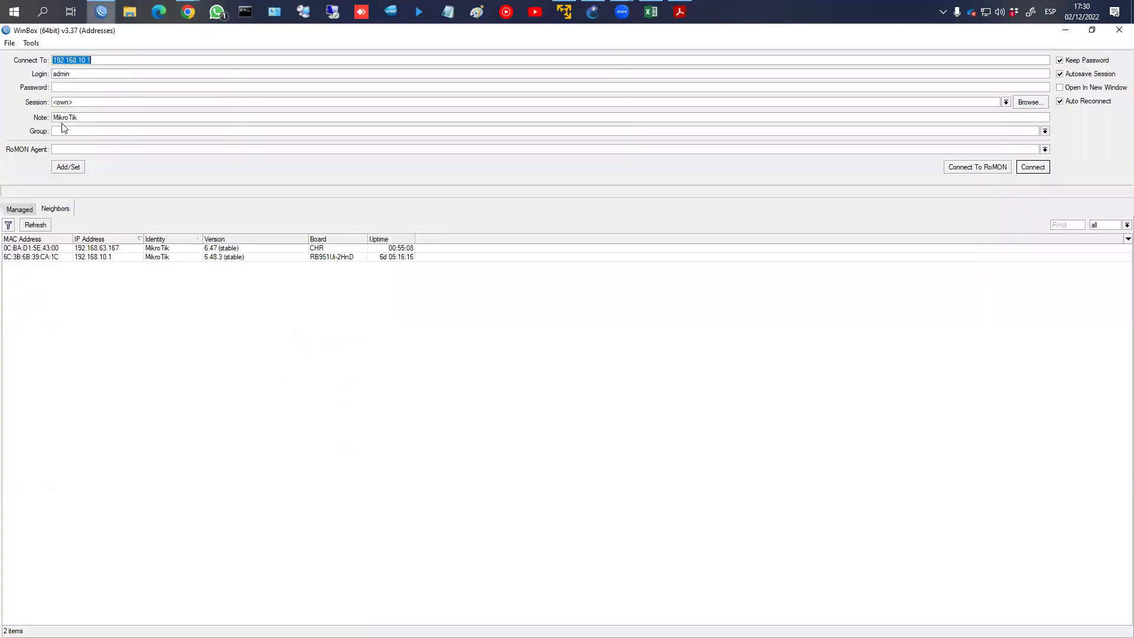
left_click(92, 248)
left_click(1028, 167)
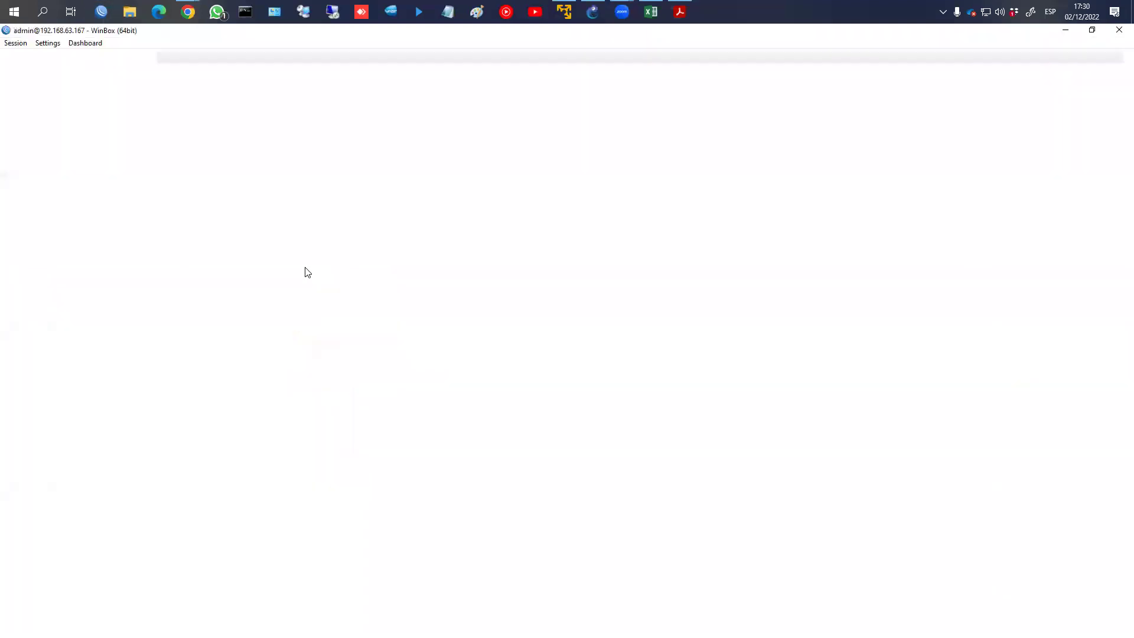
Open the IP firewall window and zoom in the WinBox interface
left_click(48, 156)
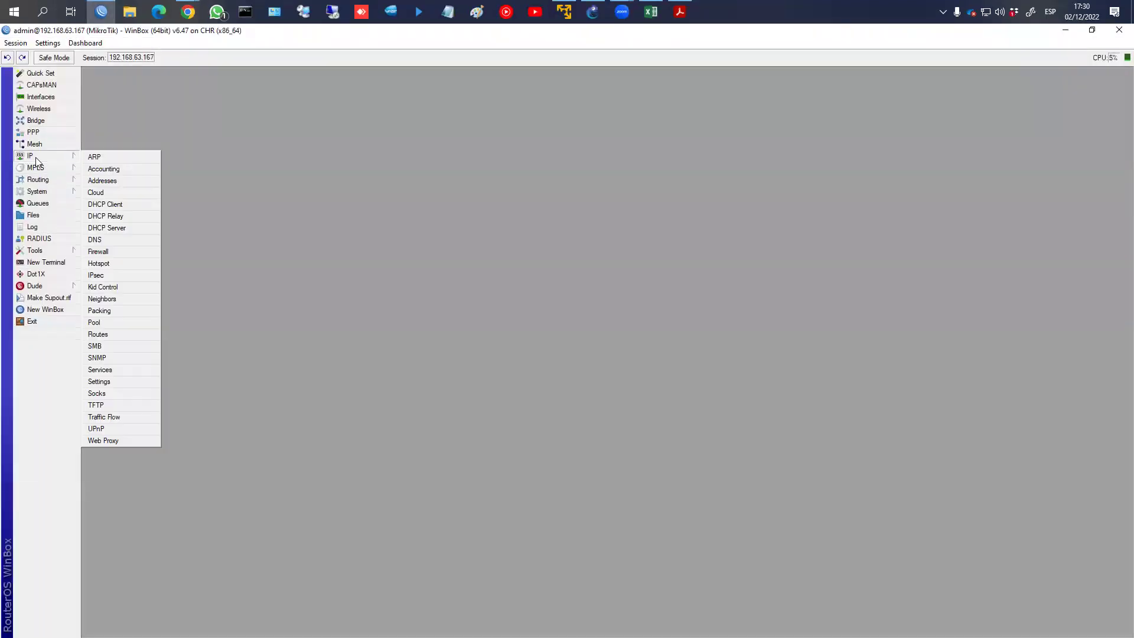
left_click(100, 253)
left_click(47, 43)
left_click(70, 85)
left_click(47, 43)
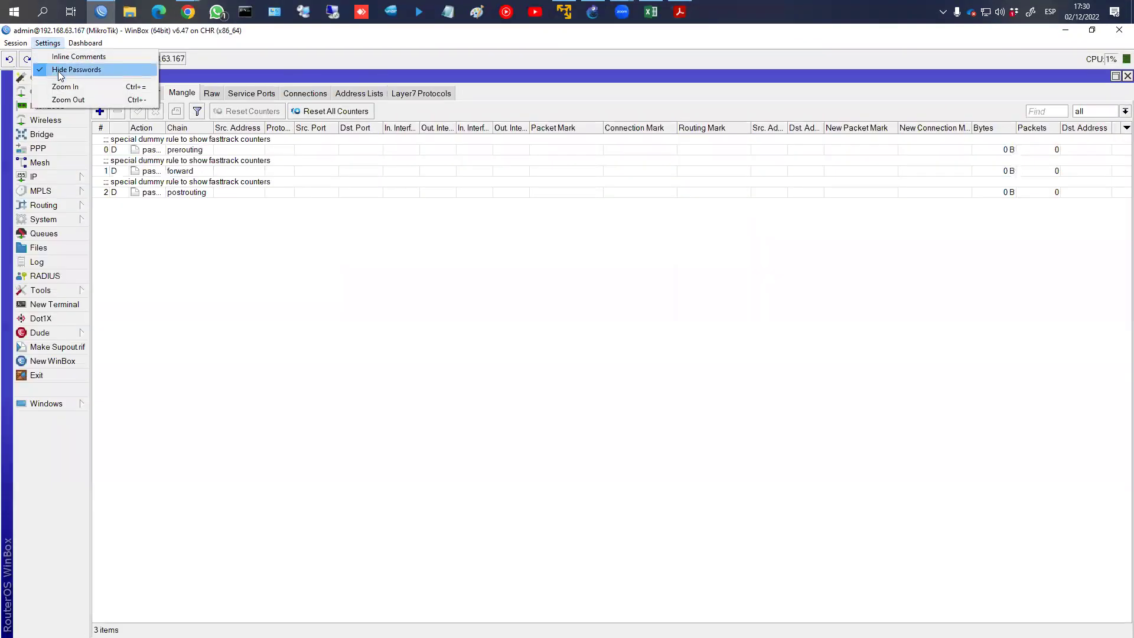
left_click(65, 87)
Examine the dynamic prerouting, forward and postrouting dummy rules in the Mangle list
left_click(175, 168)
left_click(184, 195)
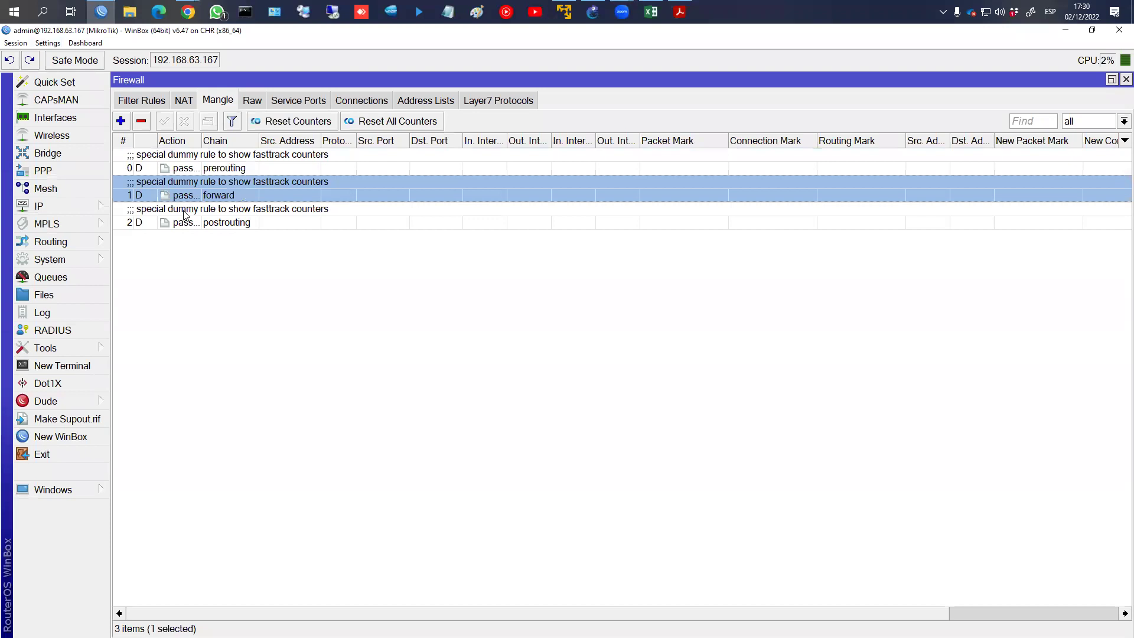
left_click(183, 223, "shift")
left_click(196, 168)
left_click(199, 222)
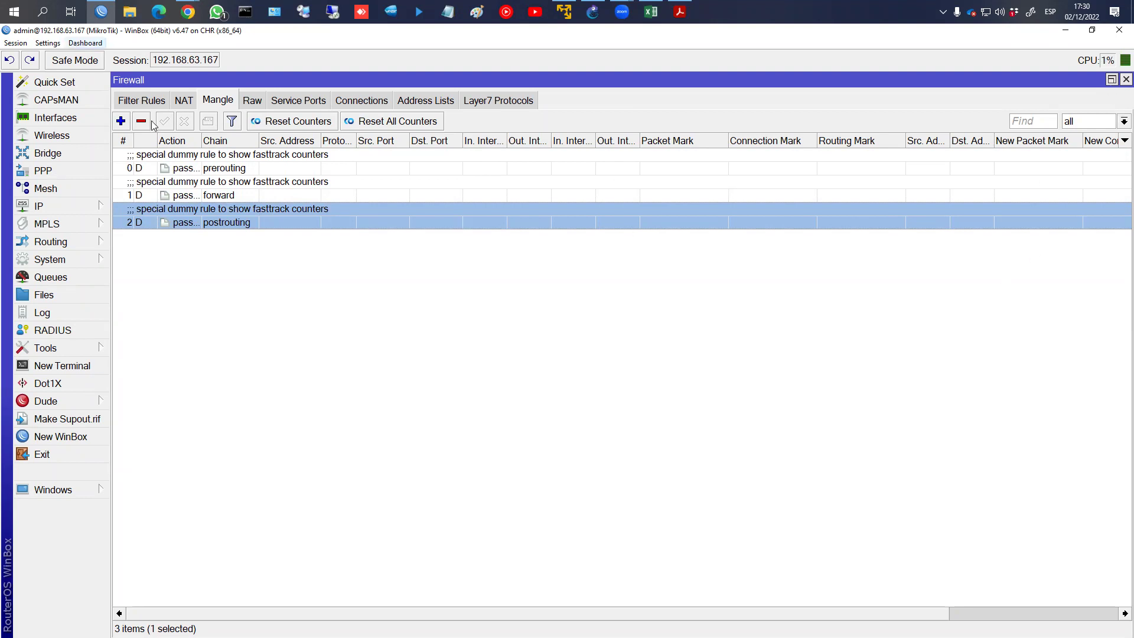
Start a new firewall filter rule and display the chains available in its general settings
left_click(136, 105)
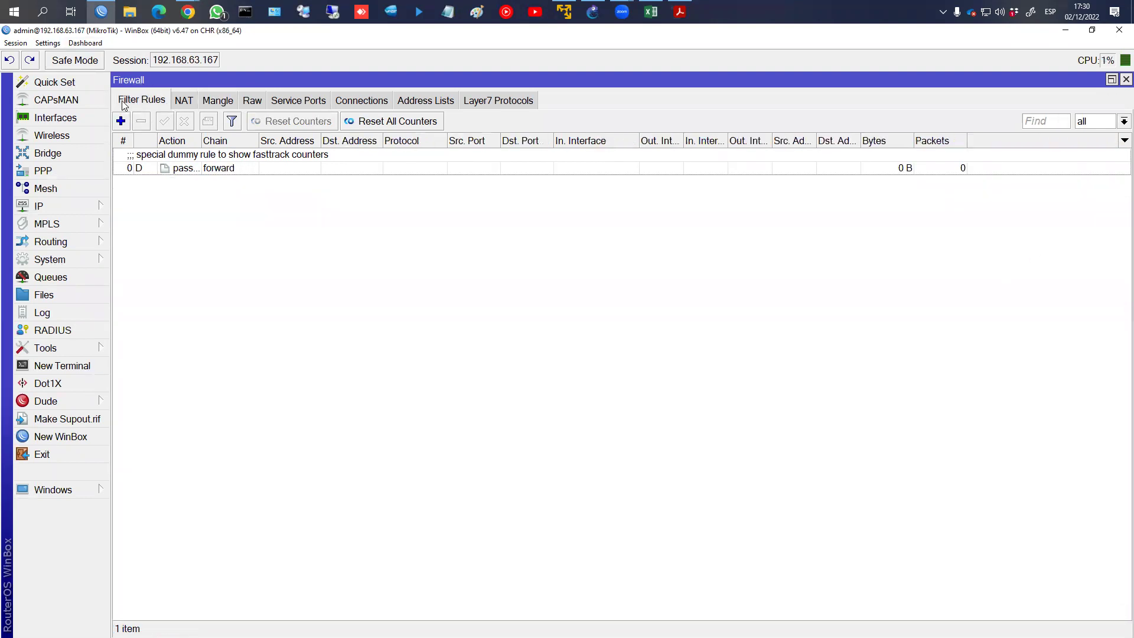
left_click(122, 120)
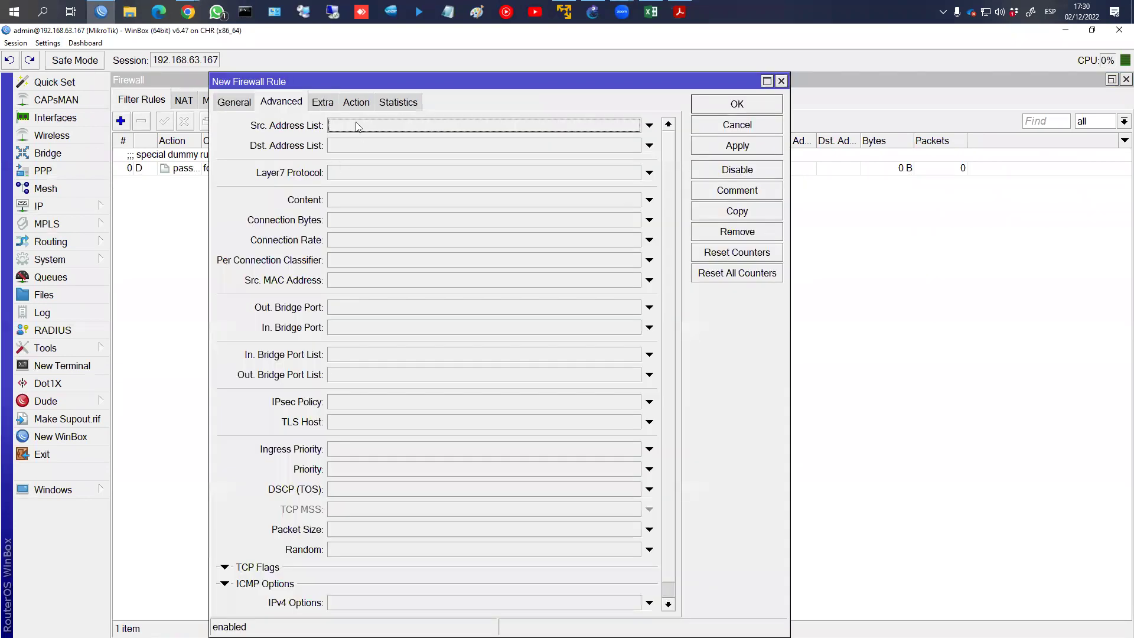
left_click(236, 106)
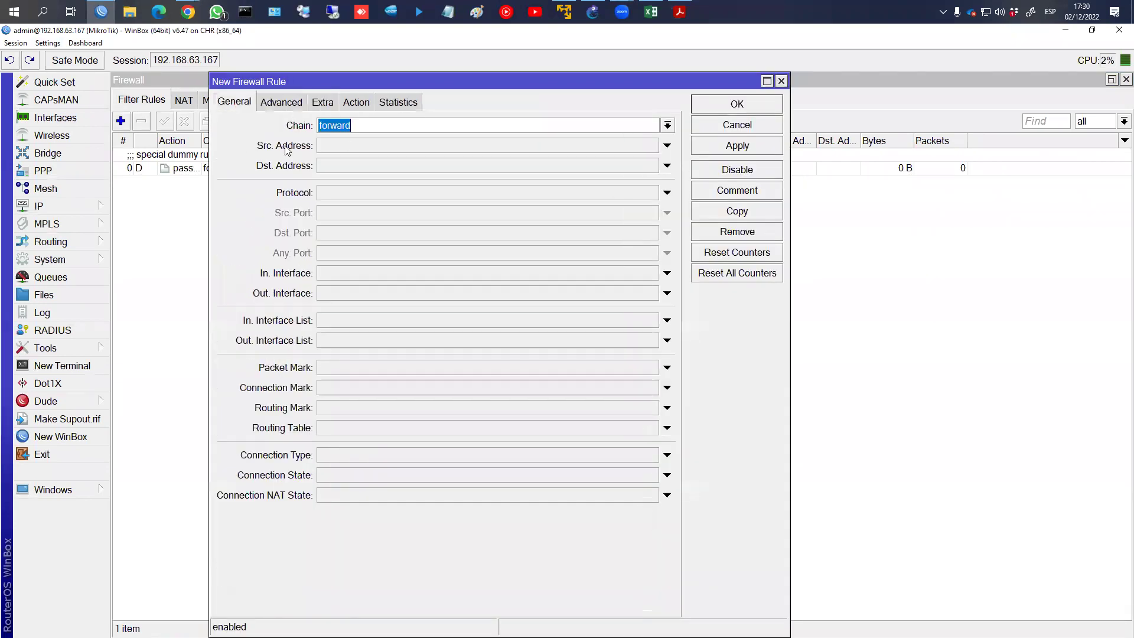
left_click(668, 126)
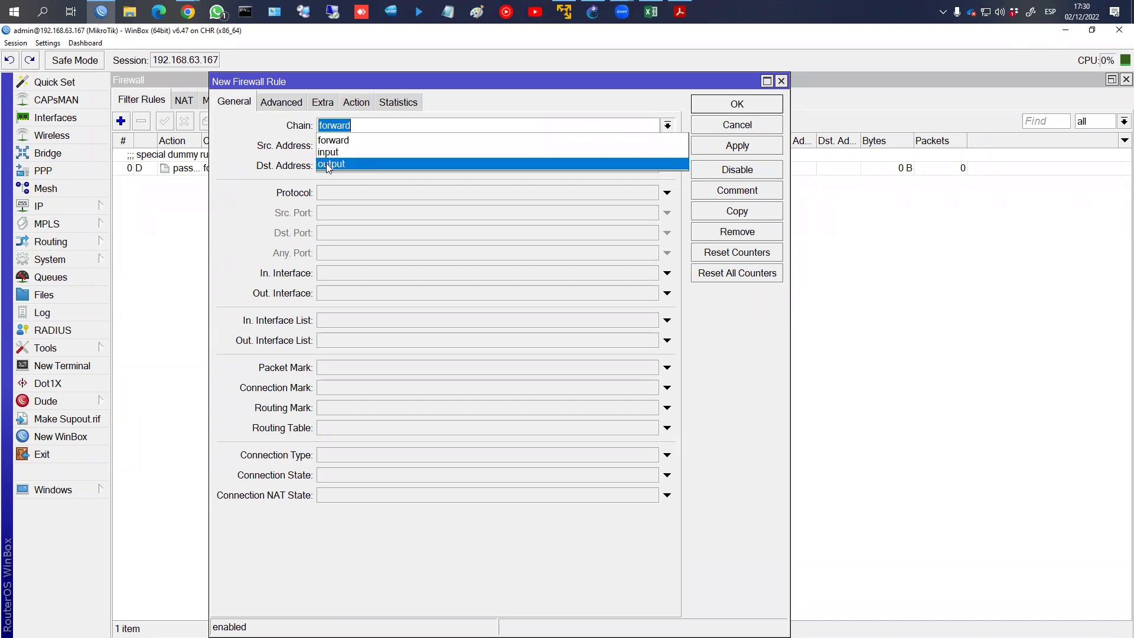
Draw red boxes around the rule's address, protocol and port, interface, interface list, mark and routing, and connection field groups
left_click(286, 154)
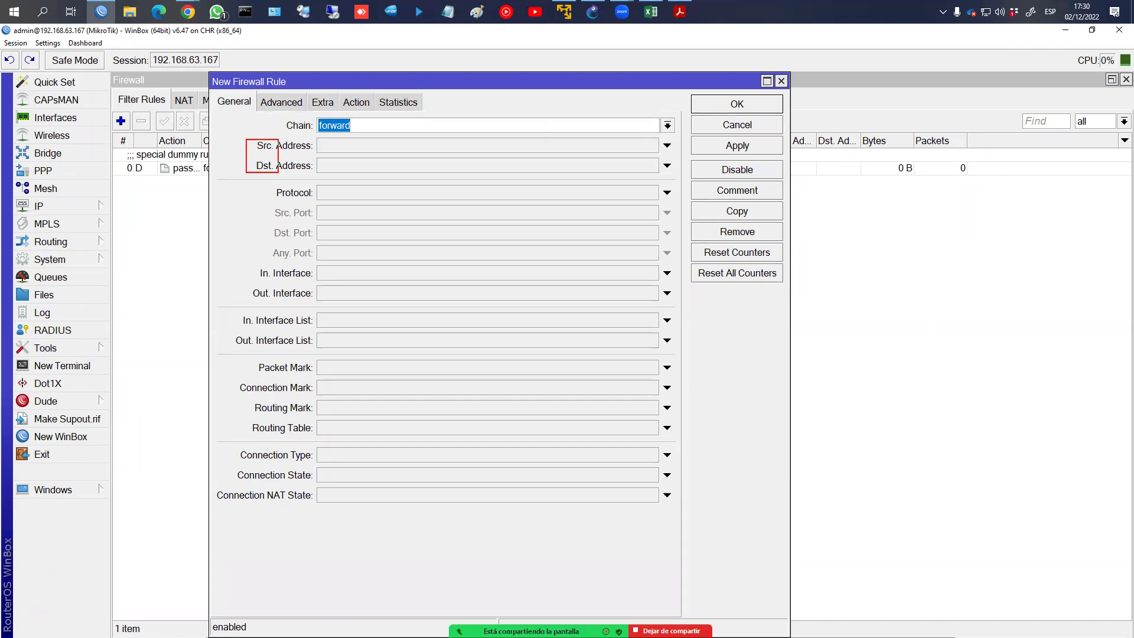
mouse_move(263, 184)
left_mouse_down()
mouse_move(303, 260)
mouse_move(318, 259)
left_mouse_up()
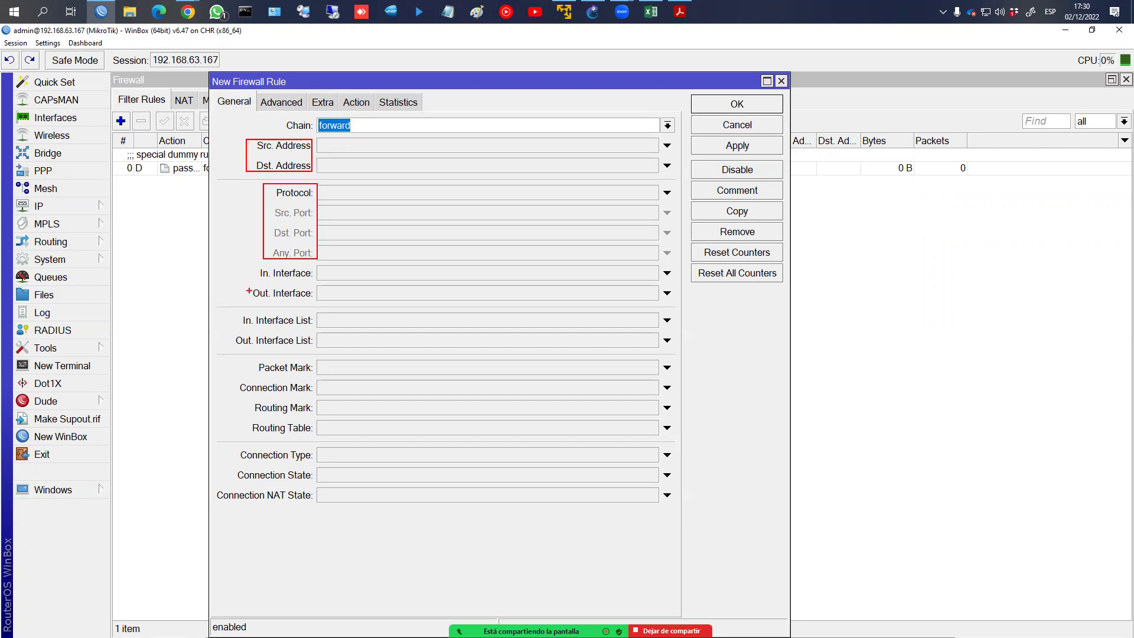
mouse_move(243, 267)
left_mouse_down()
mouse_move(248, 291)
mouse_move(318, 305)
left_mouse_up()
mouse_move(214, 308)
left_mouse_down()
mouse_move(239, 336)
mouse_move(320, 348)
left_mouse_up()
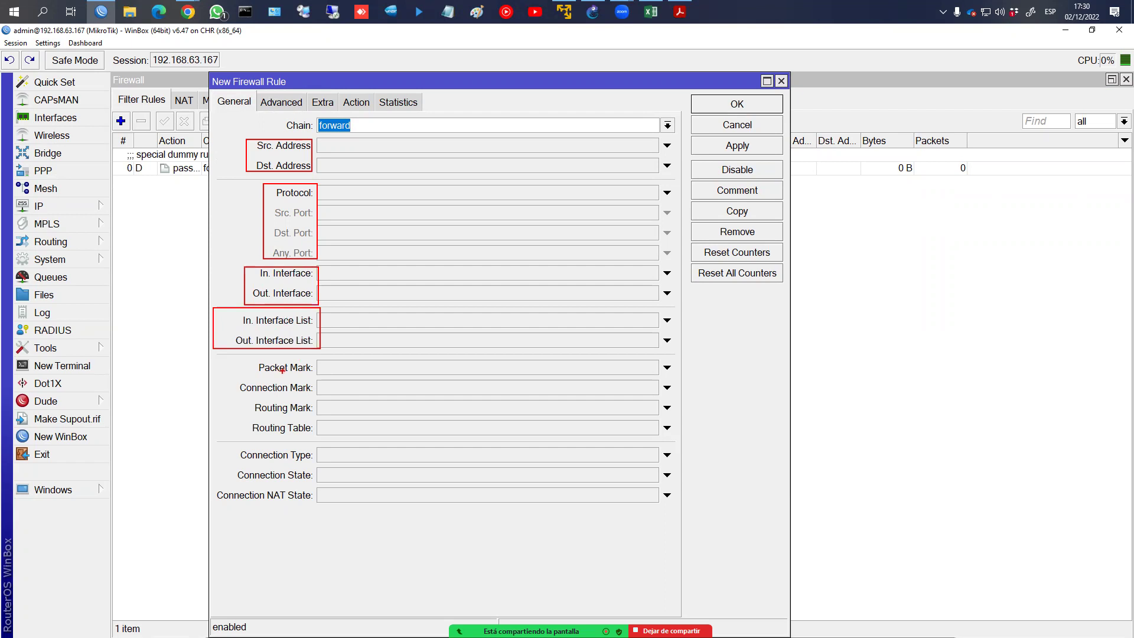
left_click_drag(214, 362, 320, 435)
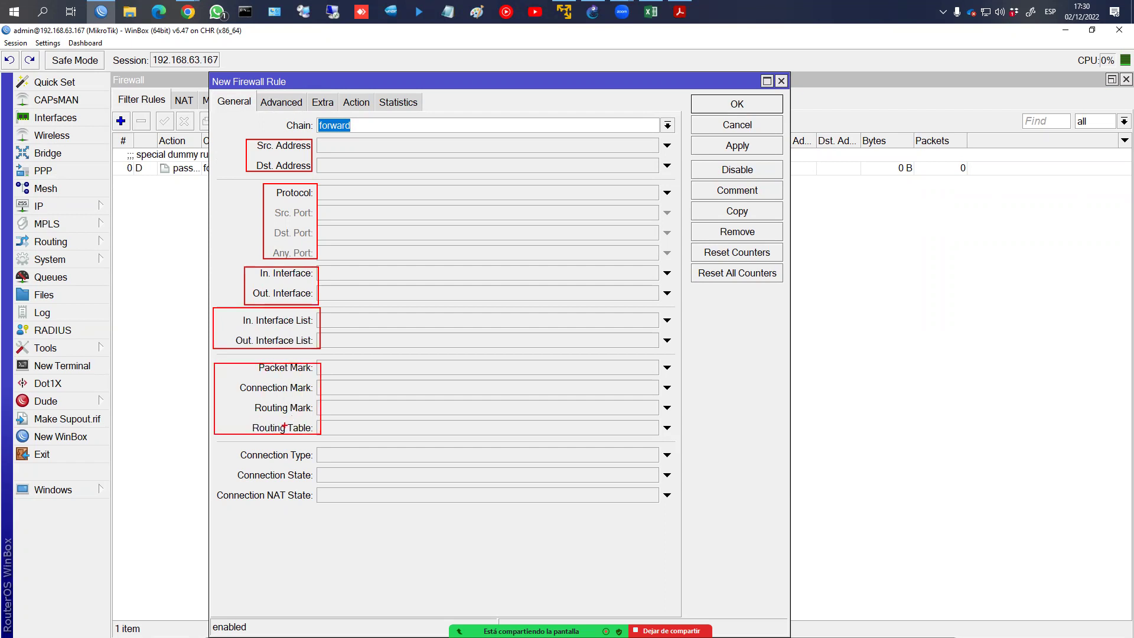
mouse_move(216, 452)
left_mouse_down()
mouse_move(250, 483)
mouse_move(312, 499)
left_mouse_up()
key("ctrl+z")
left_click_drag(208, 447, 329, 505)
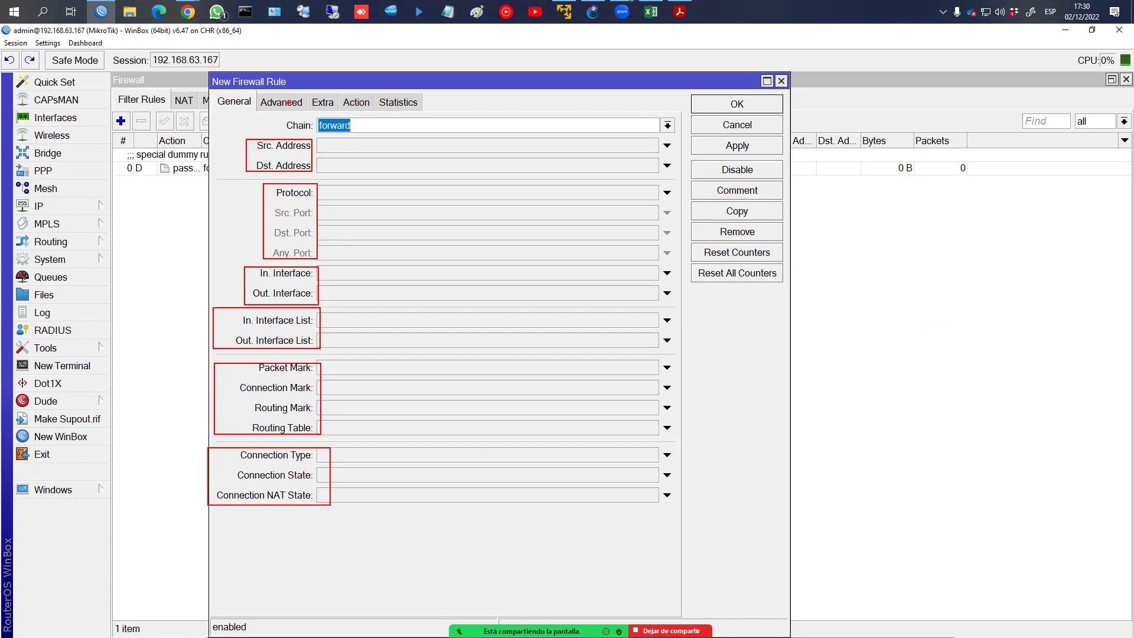
Review the new rule's advanced and extra matching conditions and display its action settings
left_click(290, 100)
left_click(325, 99)
left_click(299, 102)
left_click(325, 100)
left_click(286, 102)
left_click(324, 104)
left_click(285, 102)
left_click(323, 103)
left_click(304, 103)
left_click(313, 104)
left_click(268, 106)
left_click(322, 104)
left_click(358, 104)
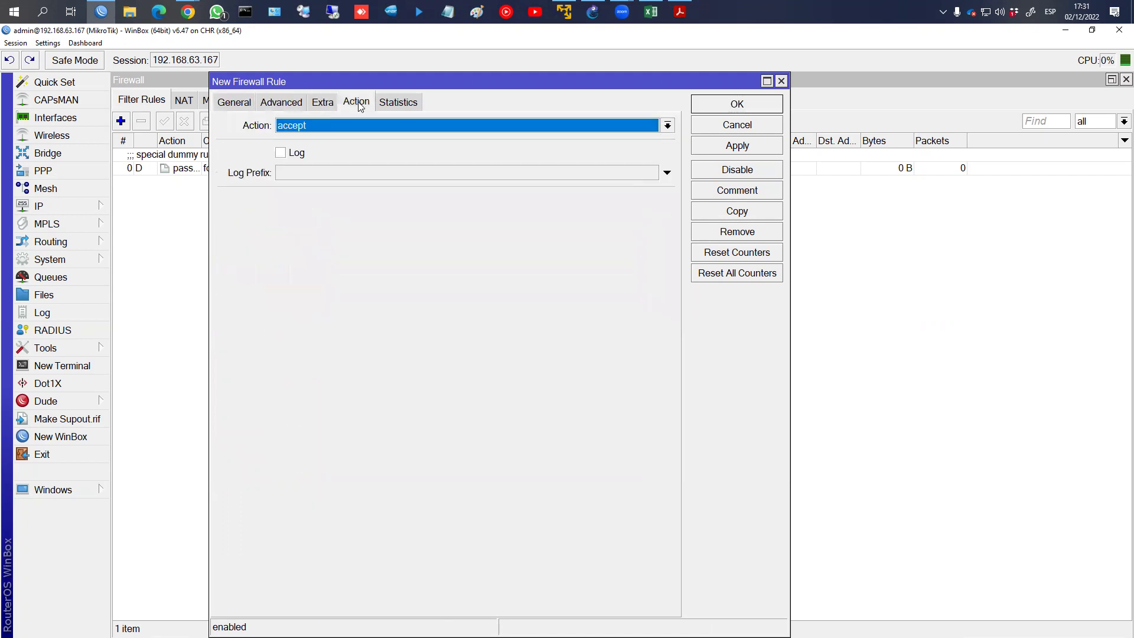
Display the new rule's available actions and enable logging with the log prefix "input_Established_"
left_click(354, 122)
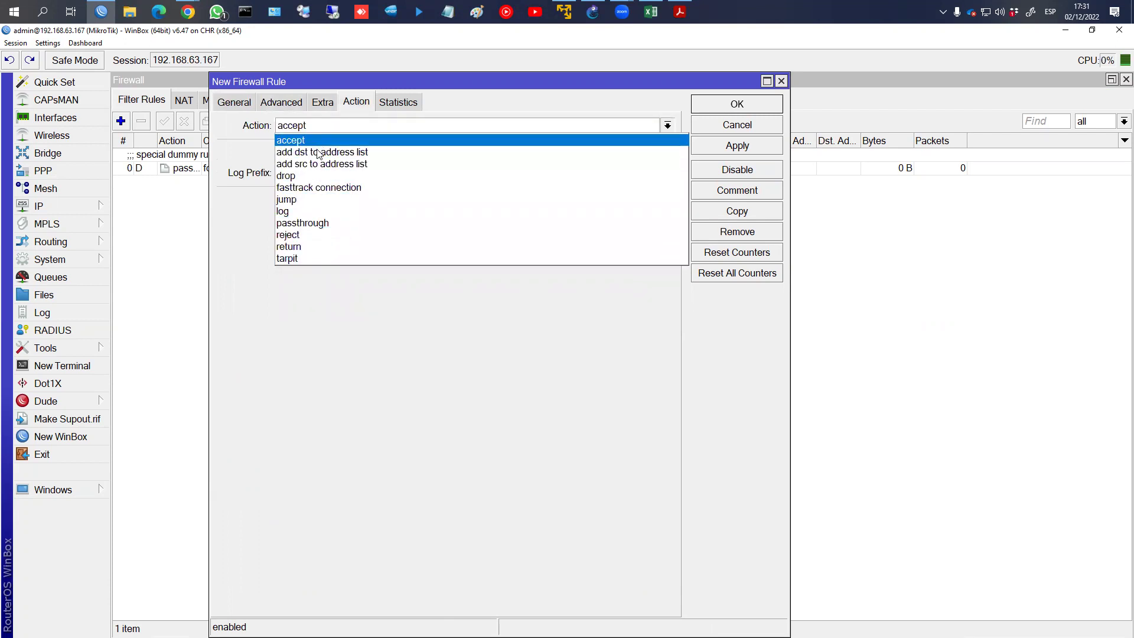
left_click(247, 218)
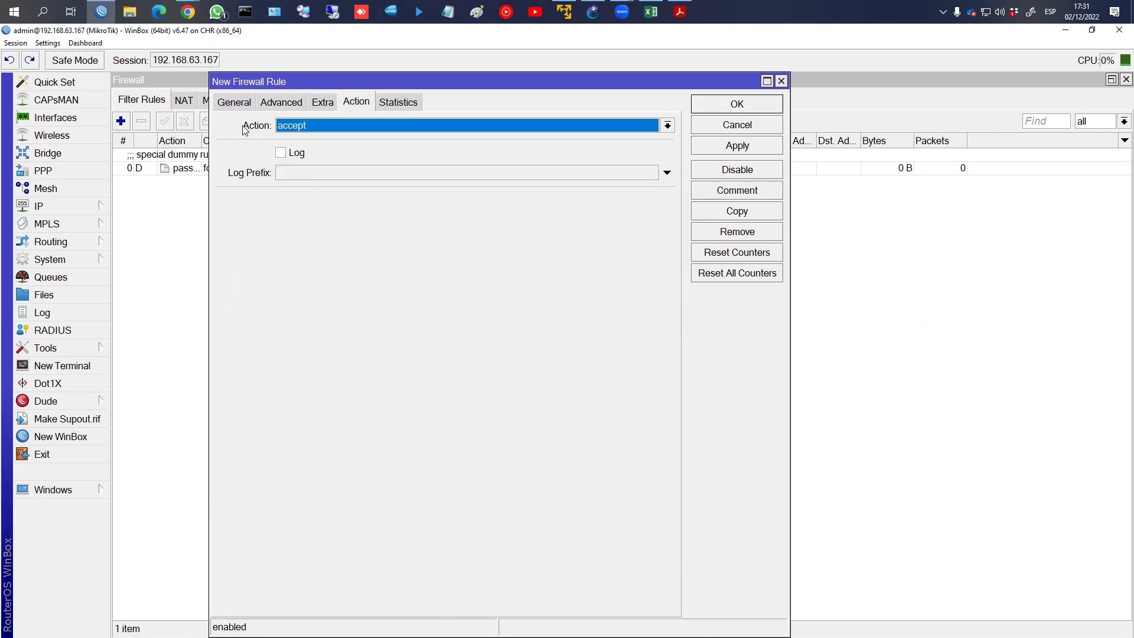
left_click(282, 153)
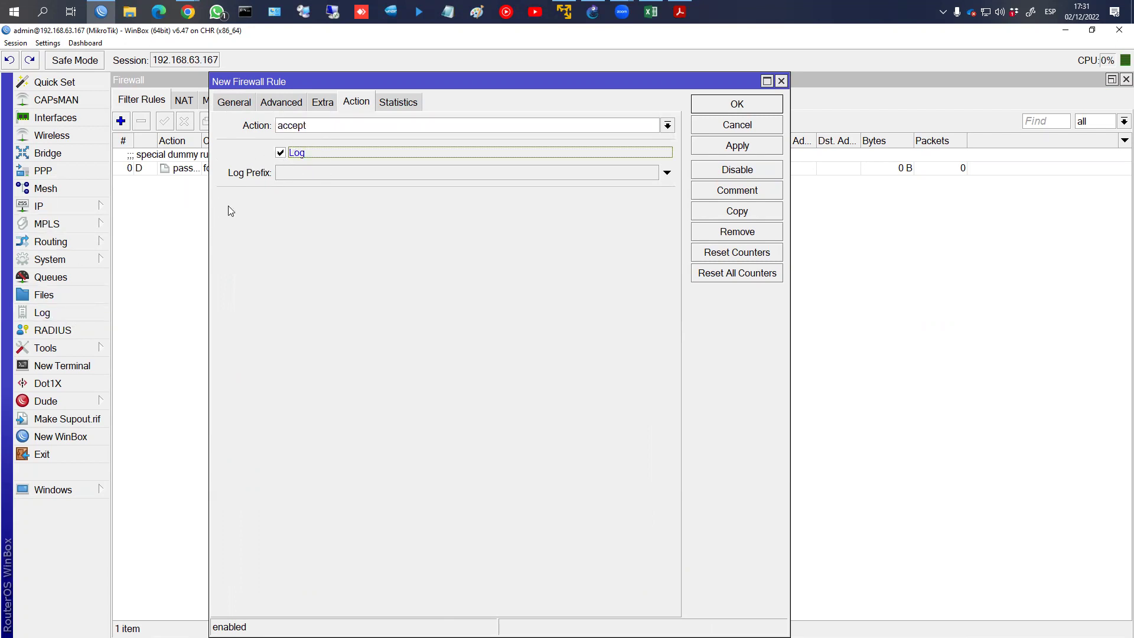
mouse_move(263, 168)
left_mouse_down()
mouse_move(89, 246)
mouse_move(62, 306)
left_mouse_up()
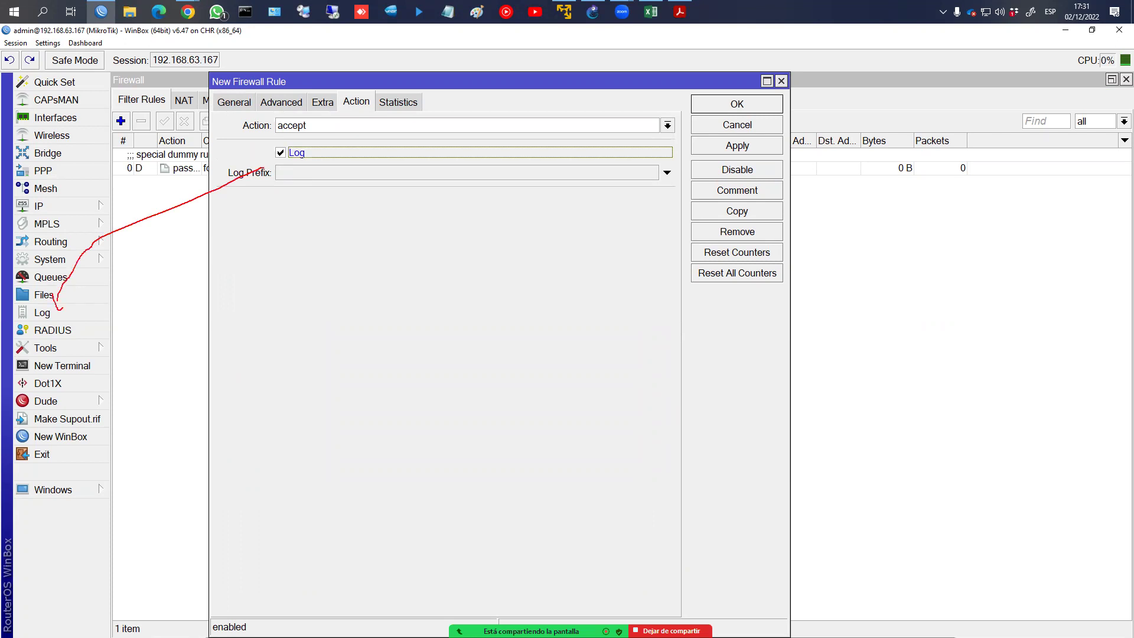
left_click(289, 174)
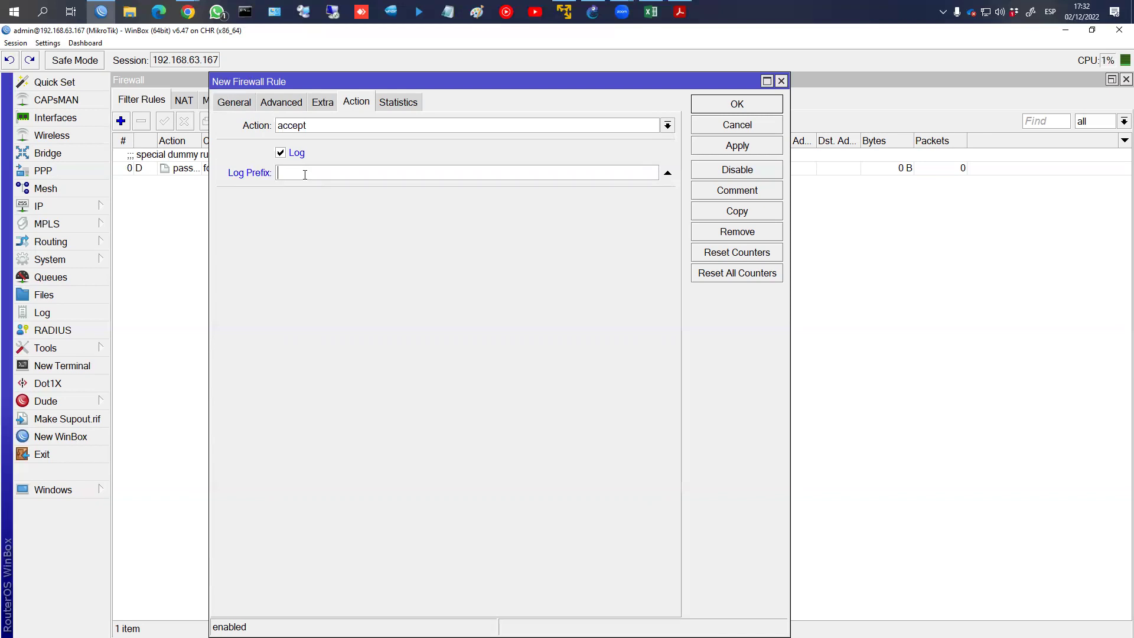
type("nput_Established")
Disable logging for the new rule and clear its log prefix
left_click(281, 153)
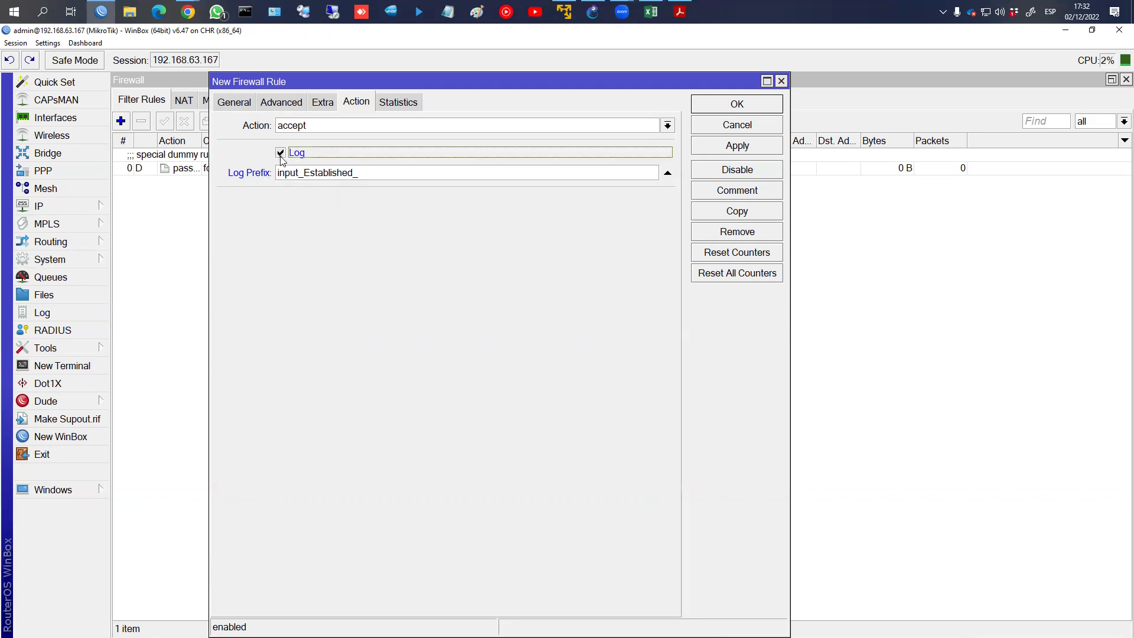
left_click_drag(364, 173, 260, 192)
key("BackSpace")
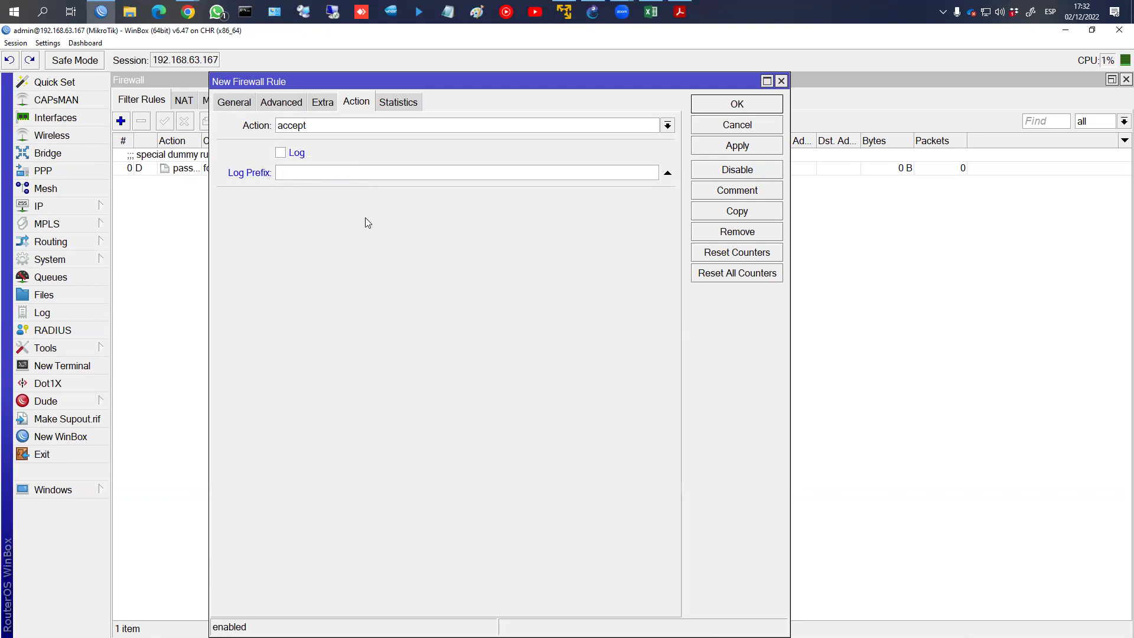
Switch to the Acrobat Reader slides and review the connection-state example for accepting established connections
key("alt+Tab")
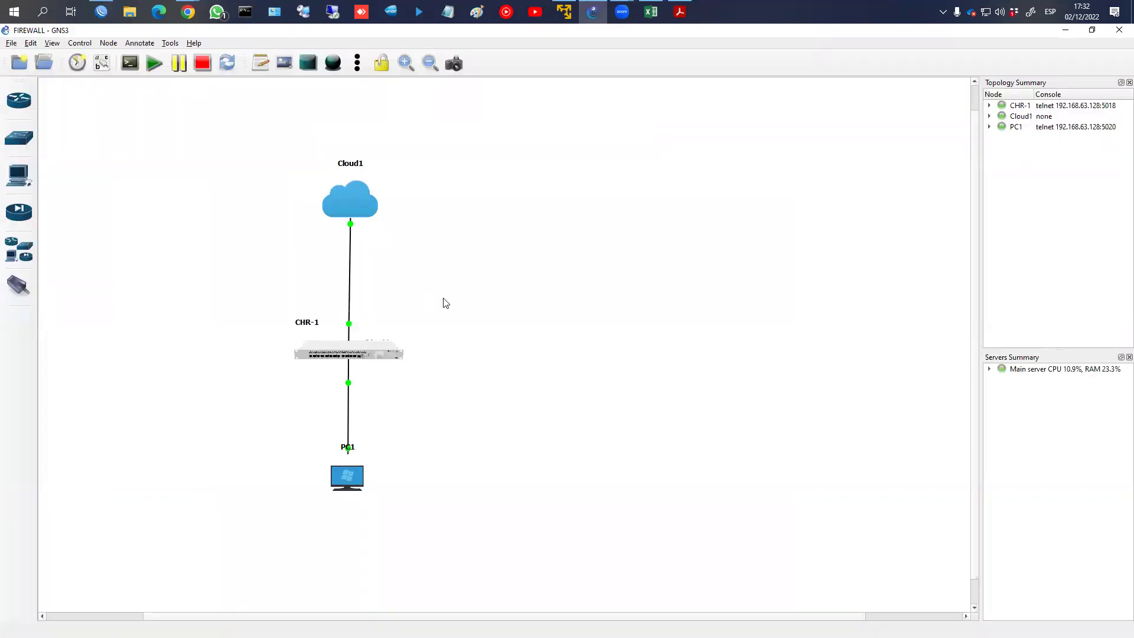
key("alt+Tab")
key("alt+Tab")
key("alt+Tab")
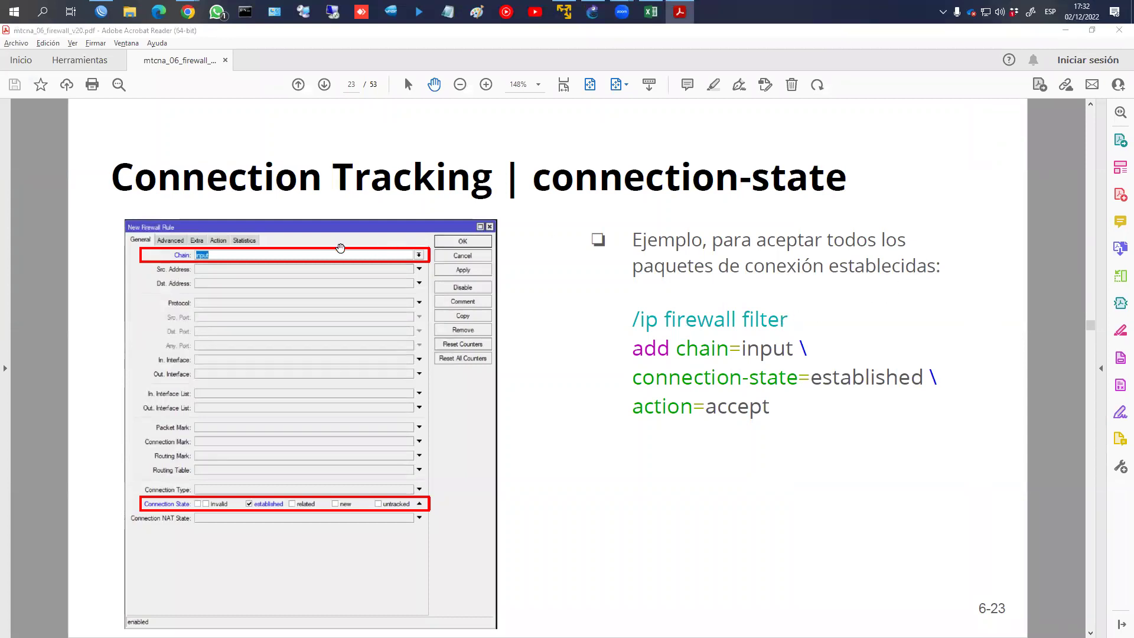
Back in WinBox, set the new rule's chain to input and connection state to established, and apply it
key("alt+Tab")
left_click(234, 104)
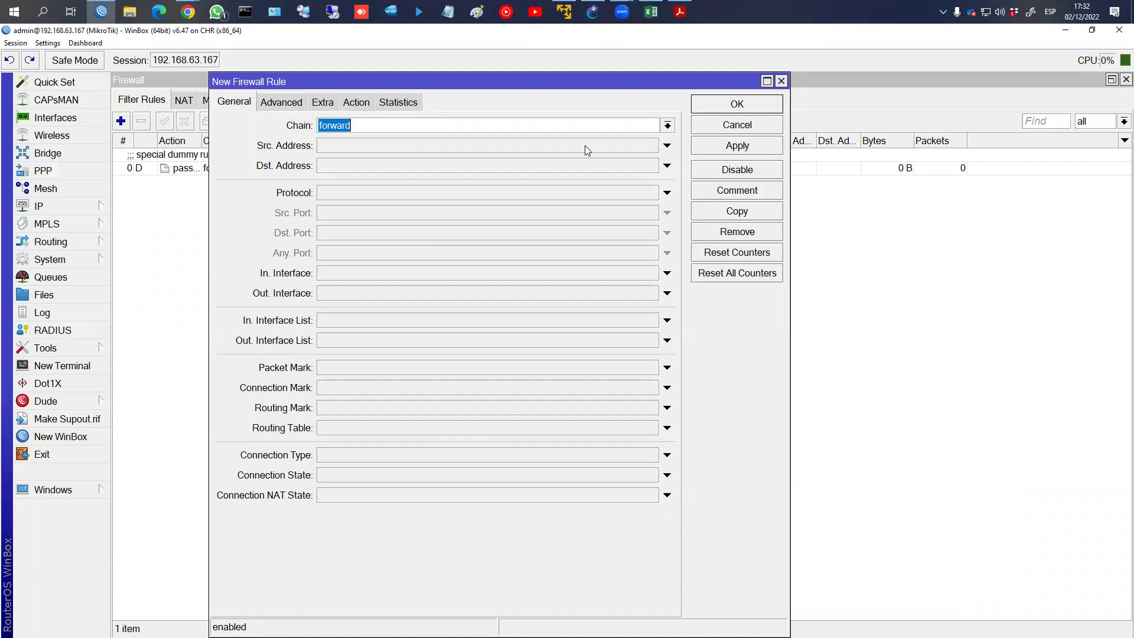
left_click(667, 125)
left_click(542, 140)
left_click(667, 475)
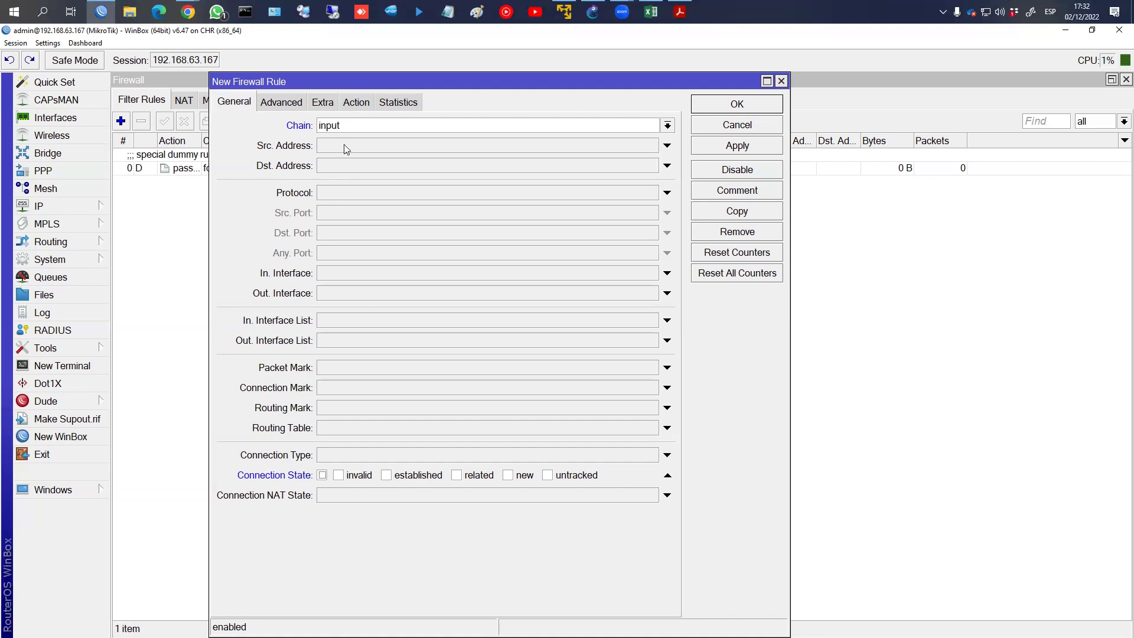
left_click(385, 474)
left_click(708, 149)
Widen the Action column of the filter rule list and mark the rules' Bytes and Packets counters with a red box
left_click_drag(593, 82, 567, 266)
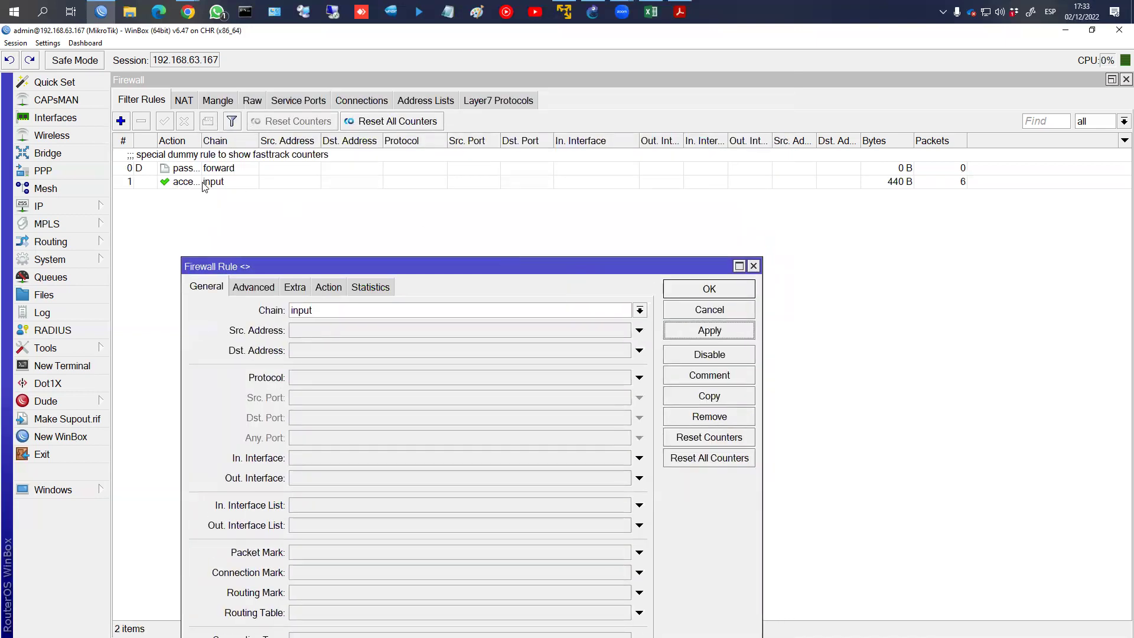
left_click_drag(200, 144, 224, 145)
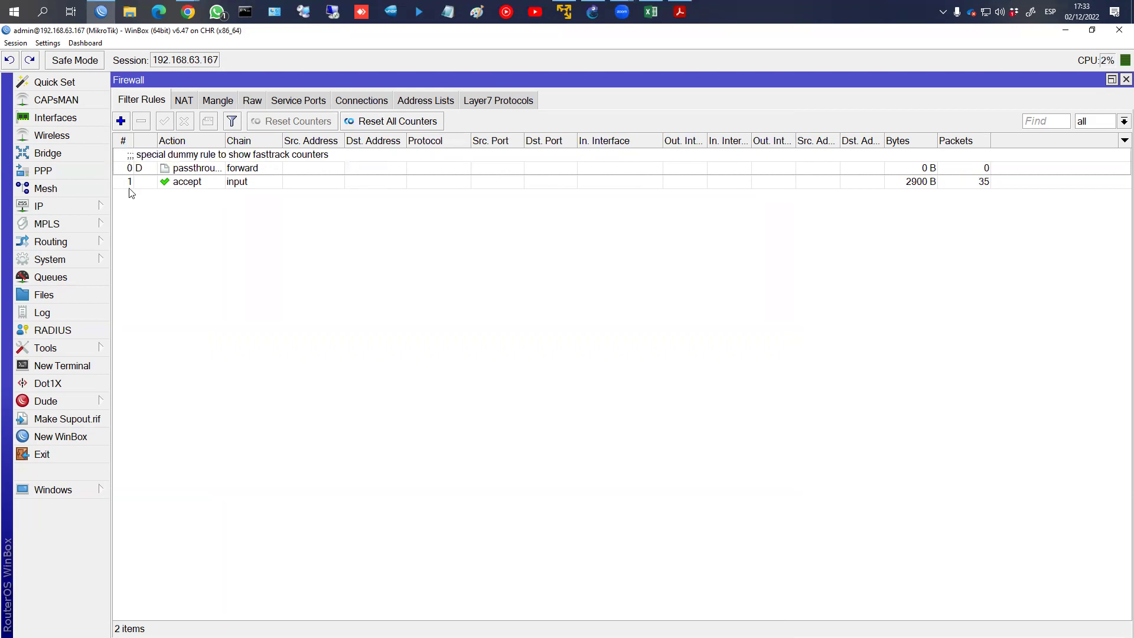
left_click(245, 185)
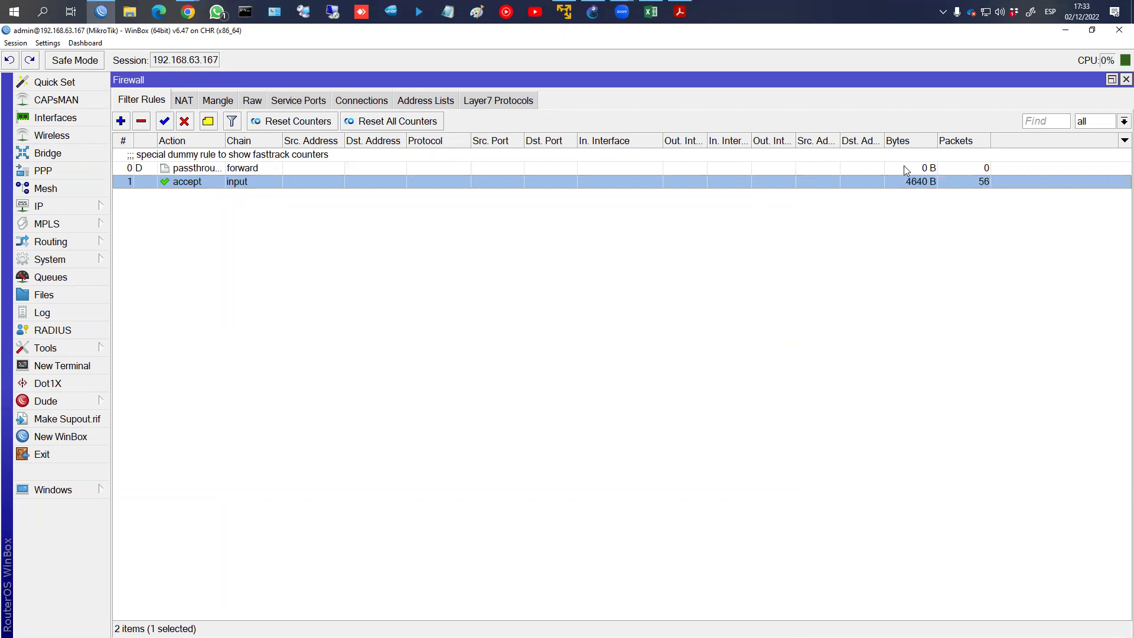
mouse_move(897, 146)
left_mouse_down()
mouse_move(983, 207)
mouse_move(997, 190)
left_mouse_up()
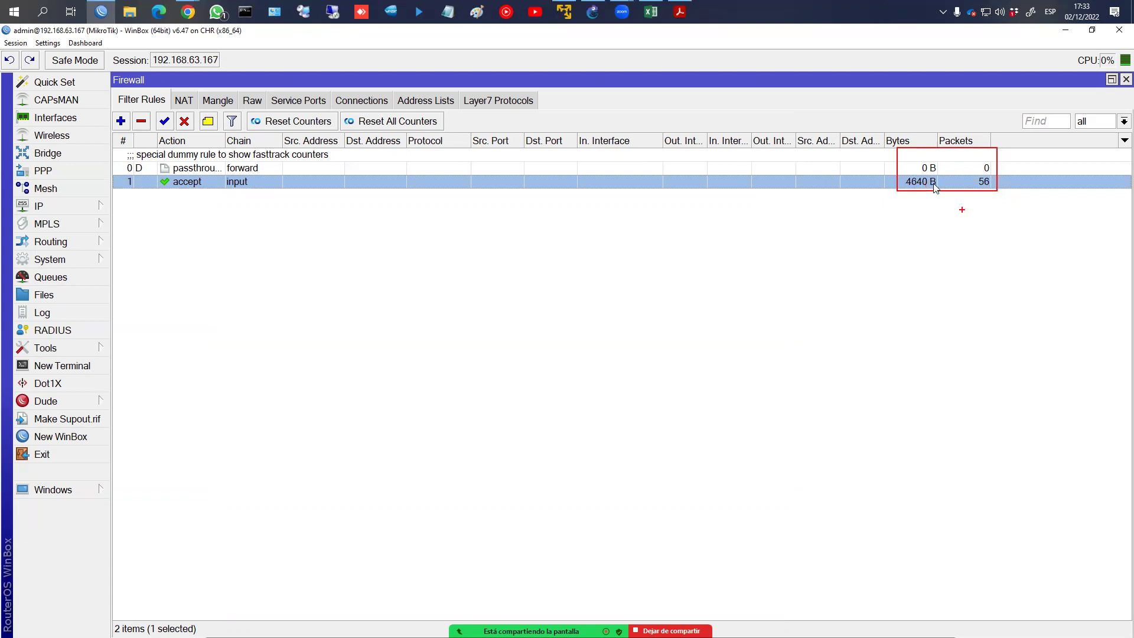
key("Escape")
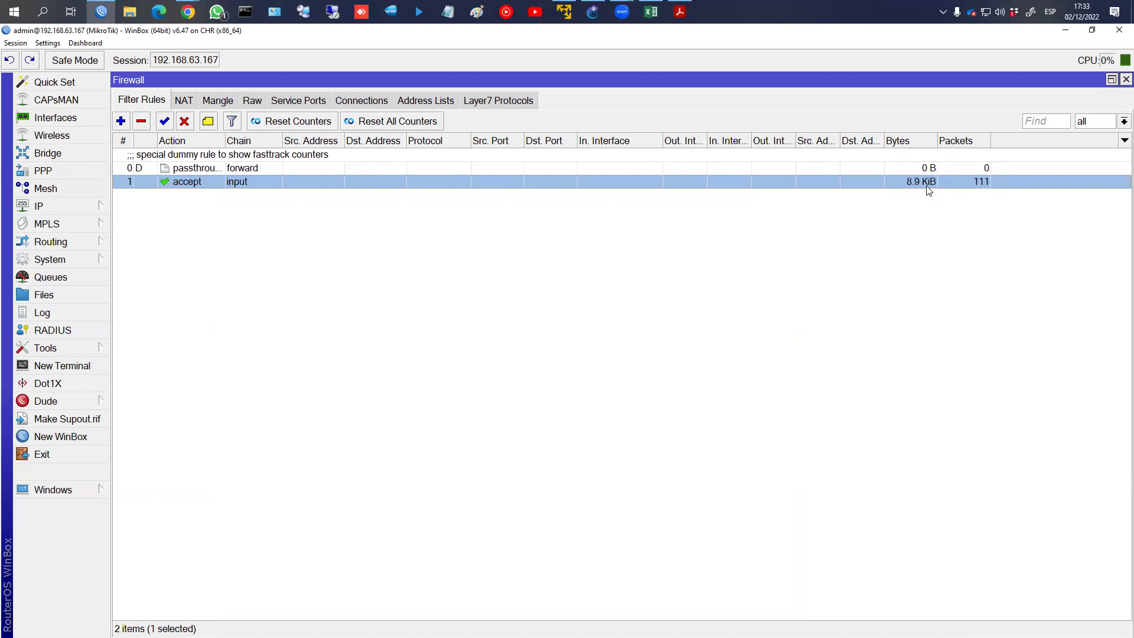
Box the tracked TCP connection's source and destination addresses in red and compare that connection with the accept rule's counters
left_click(374, 99)
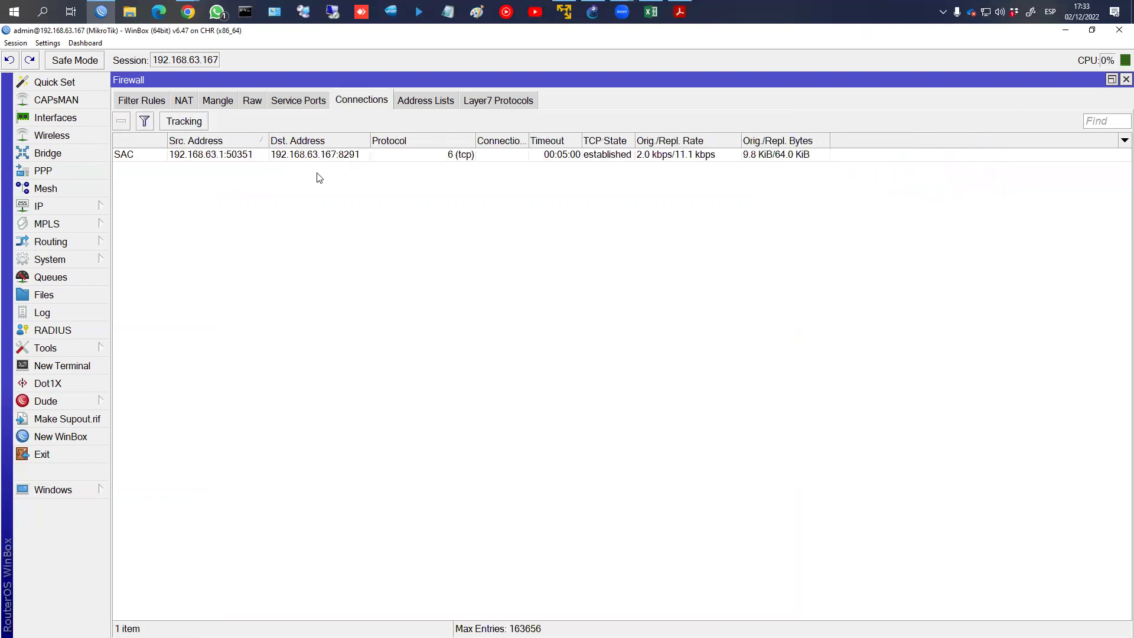
left_click(323, 158)
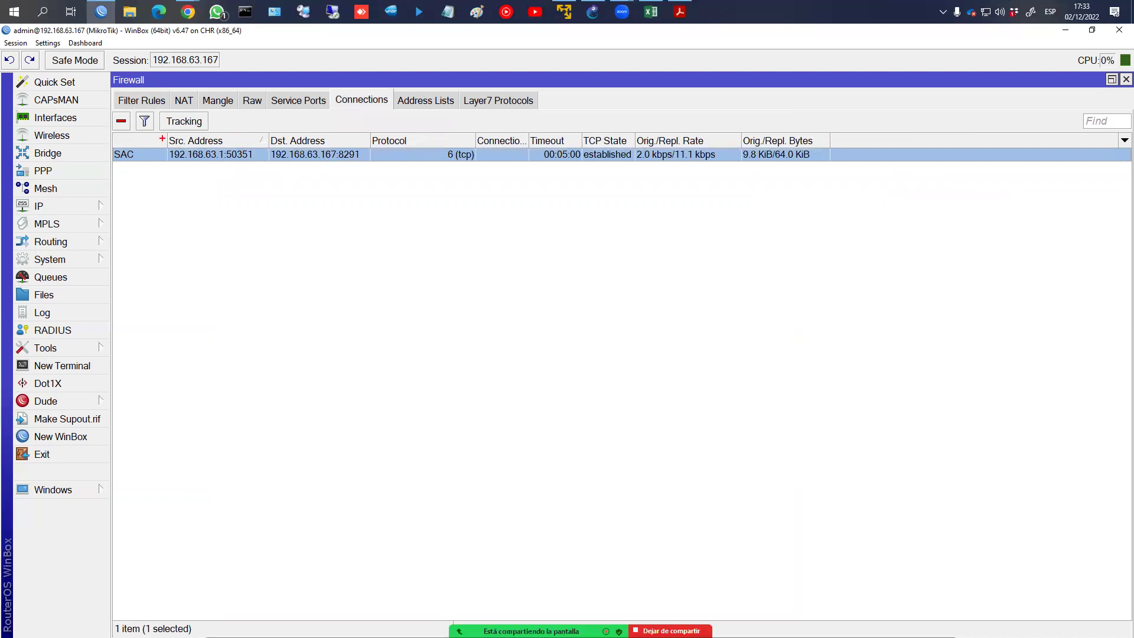
mouse_move(157, 132)
left_mouse_down()
mouse_move(260, 164)
mouse_move(364, 165)
left_mouse_up()
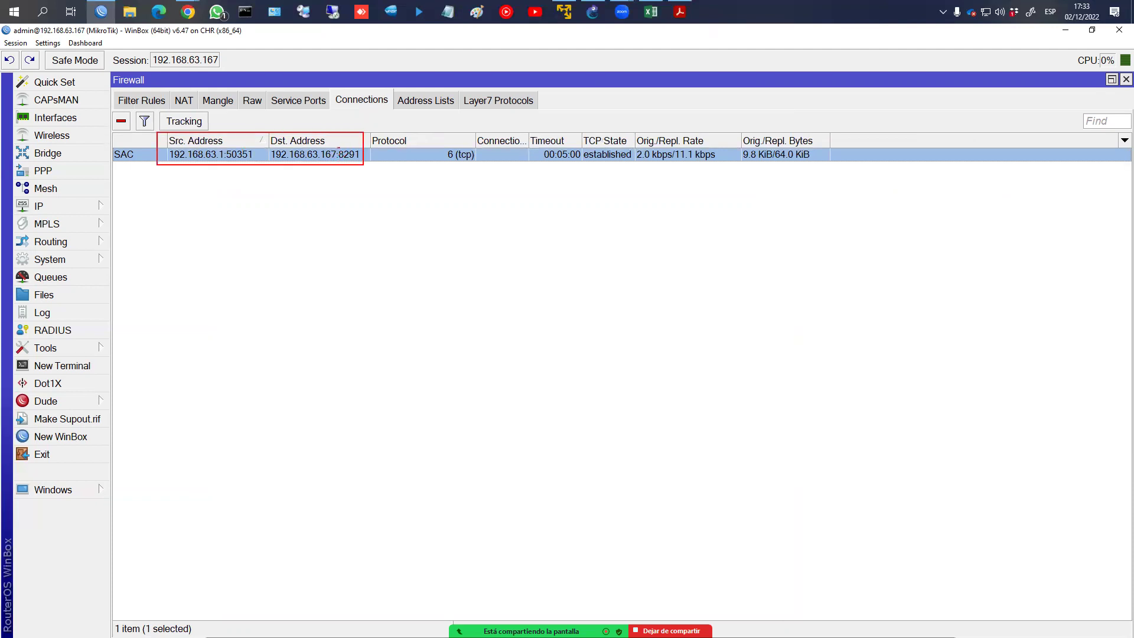
left_click_drag(358, 165, 329, 144)
left_click(131, 102)
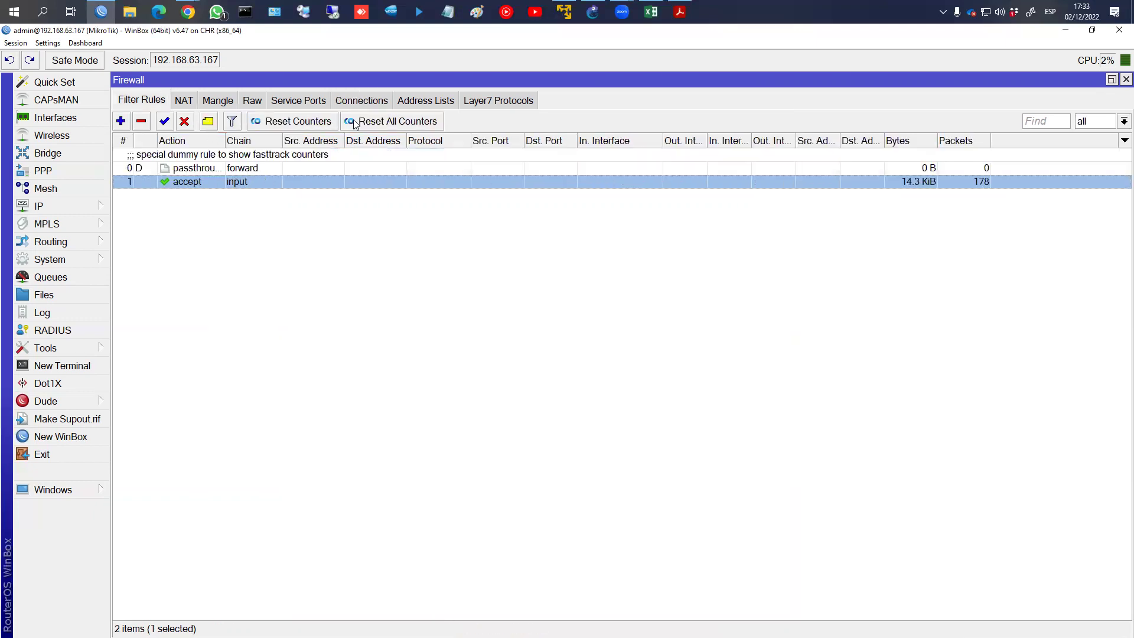
left_click(362, 101)
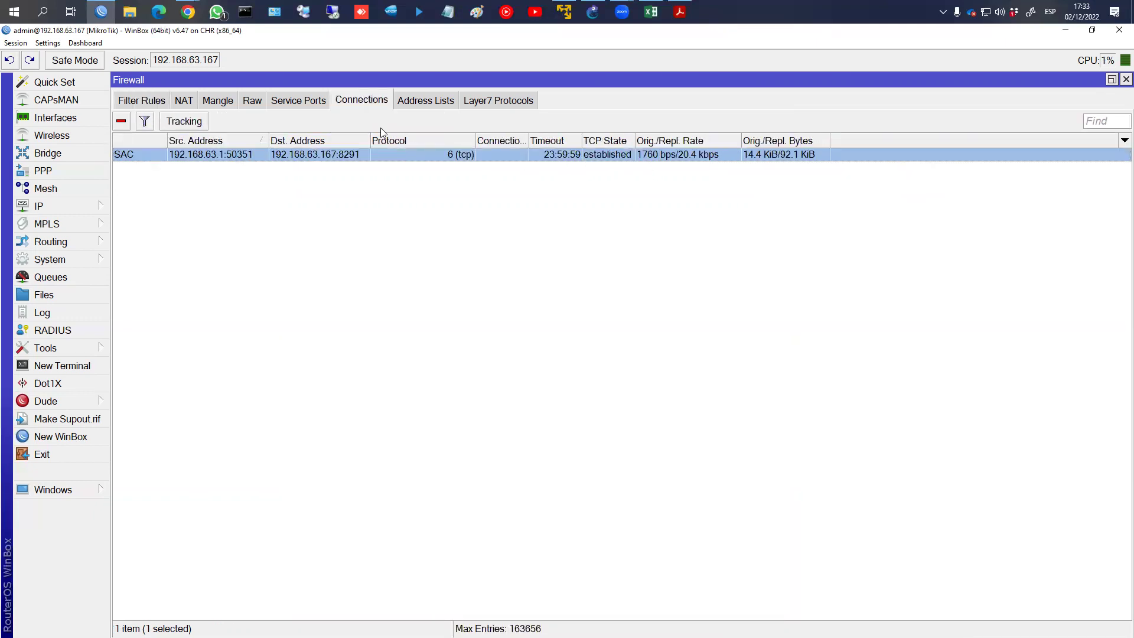
left_click(140, 102)
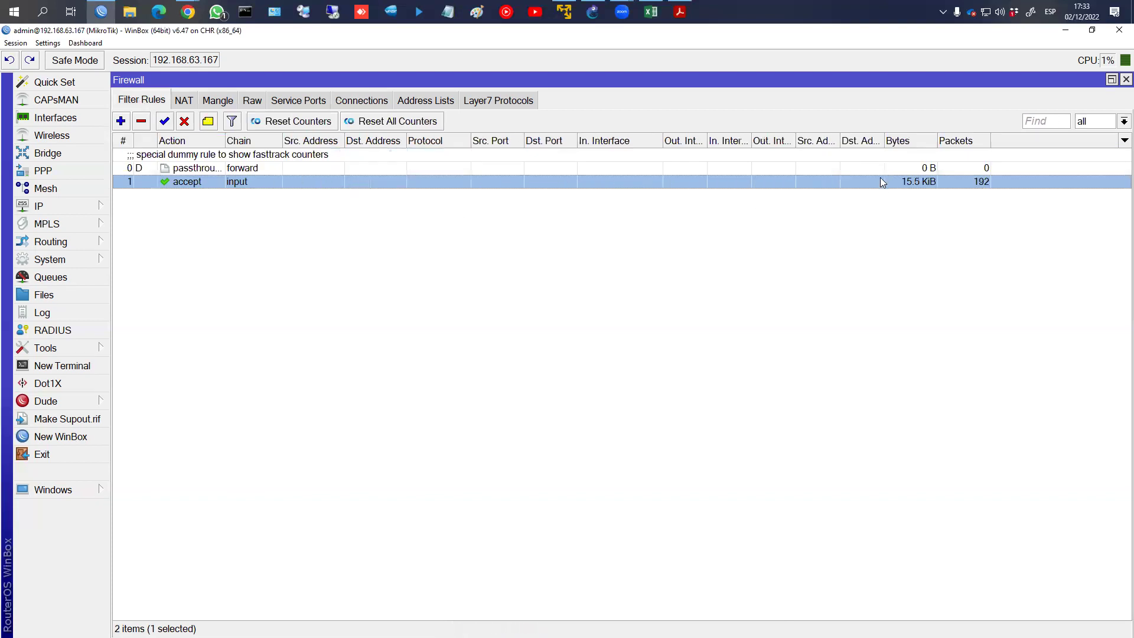
Review the general and action settings of the input accept rule
double_click(299, 181)
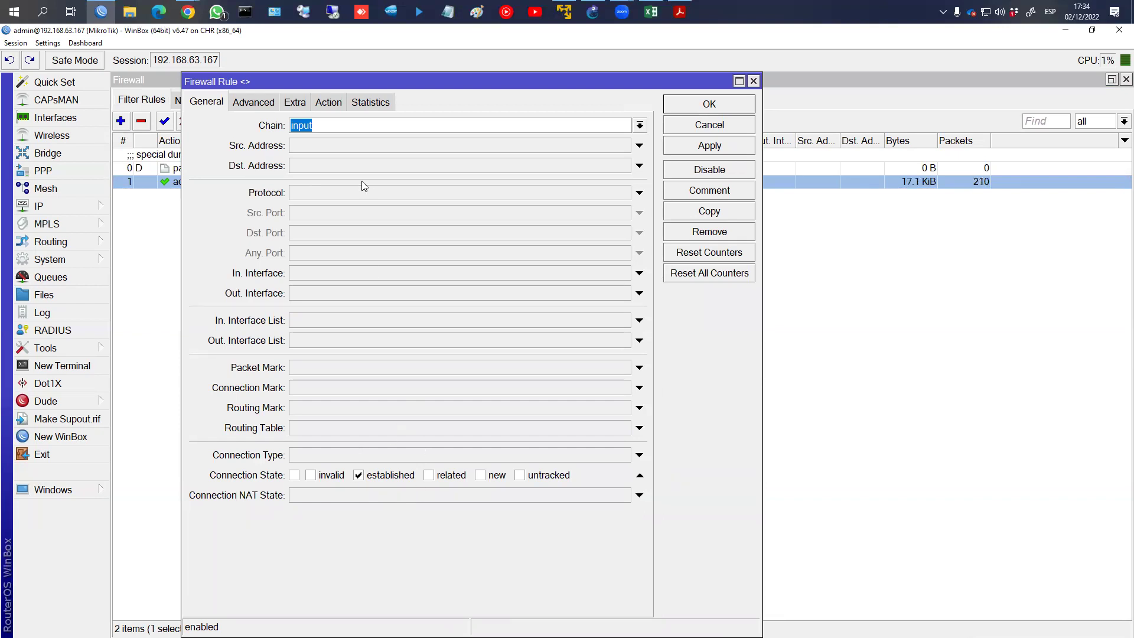
left_click(328, 103)
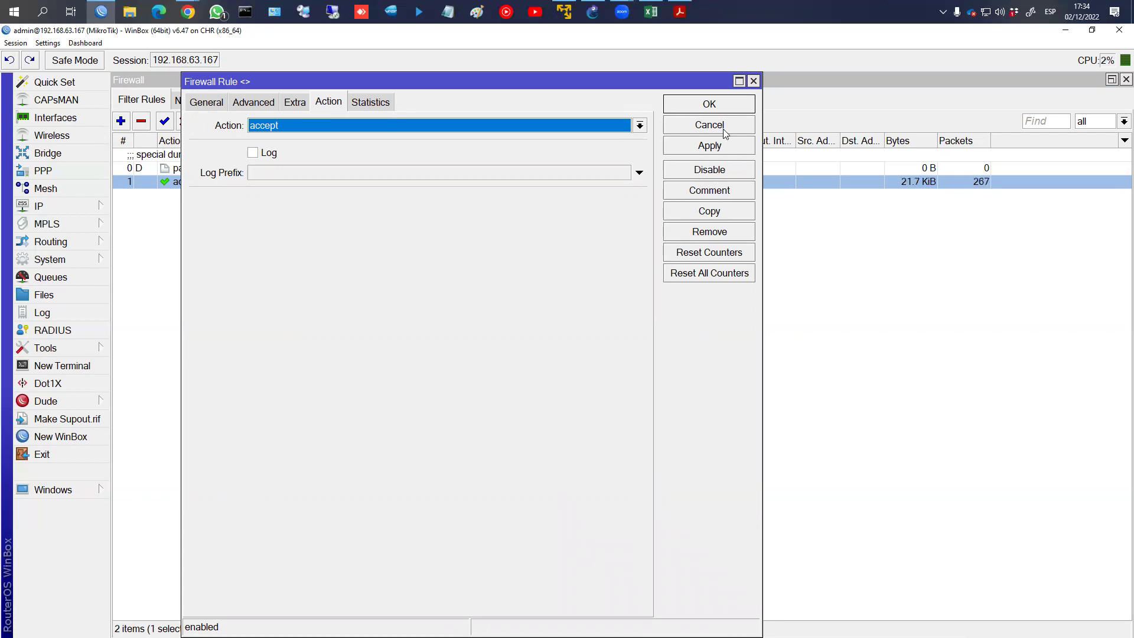
left_click(728, 109)
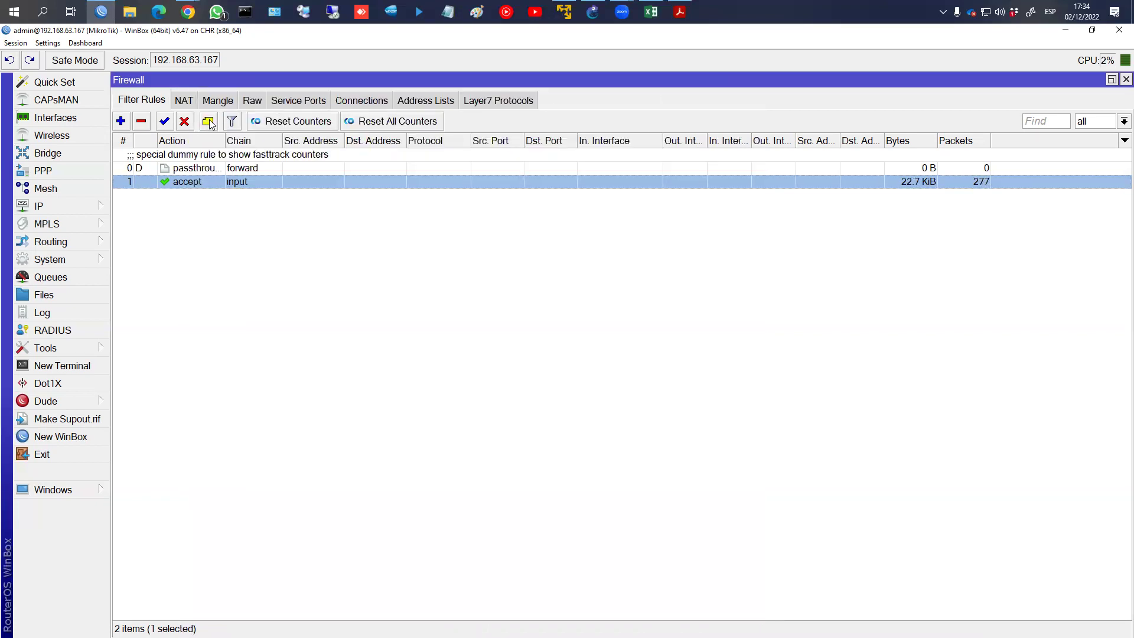
Add the comment "Aceptar conex. ESTABLECIDAS" to the input accept rule and save it
double_click(208, 181)
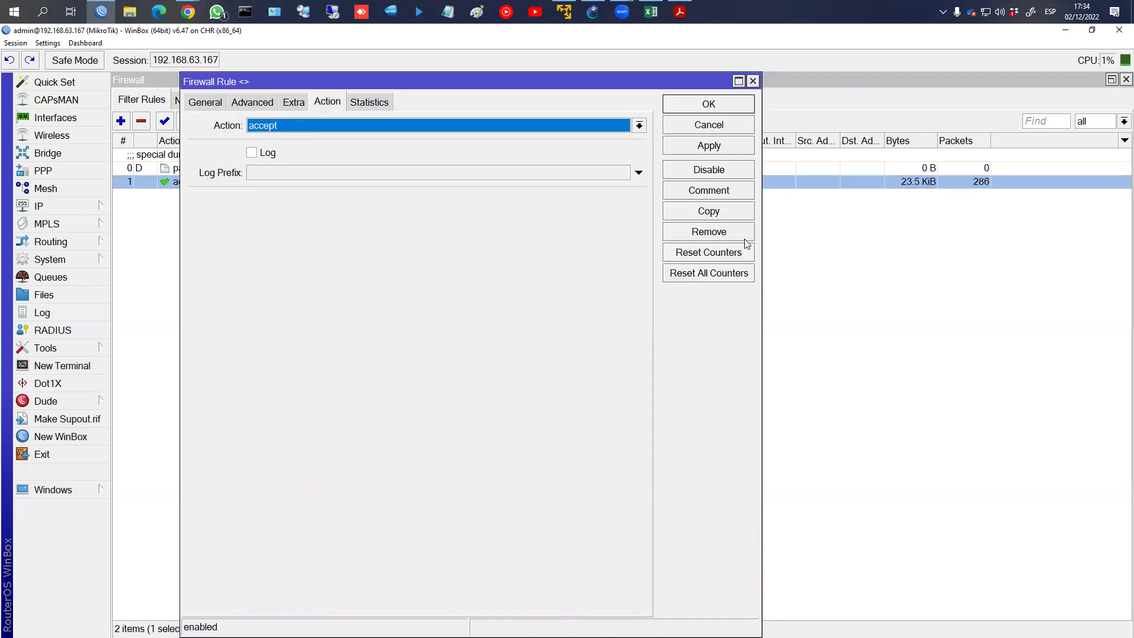
left_click(714, 195)
type("Ace`t")
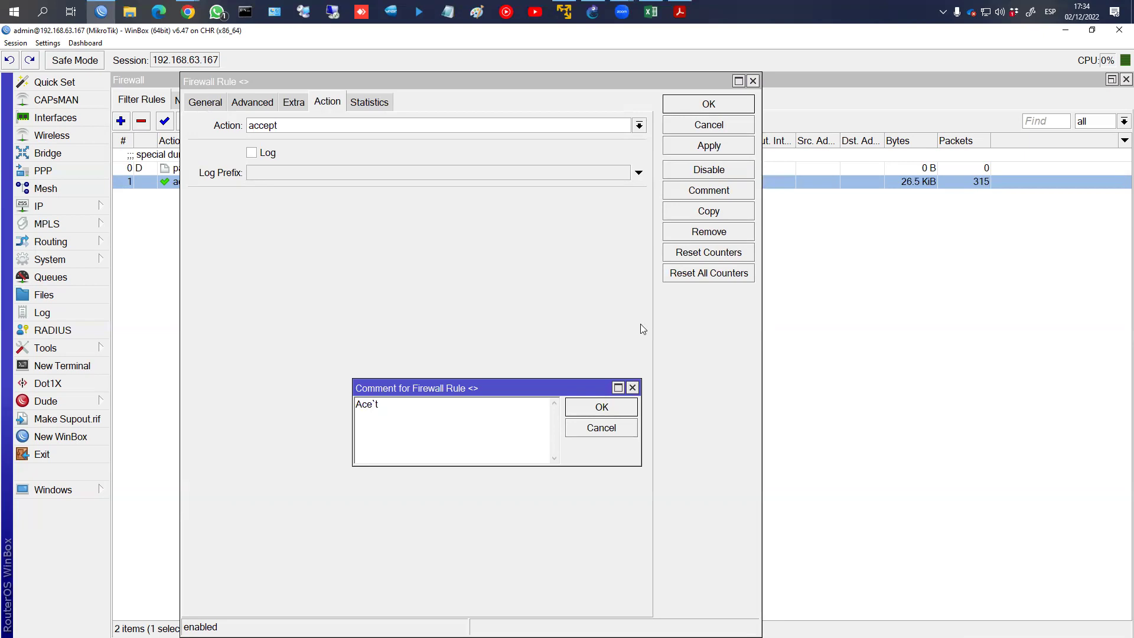
type("p")
key("BackSpace")
type("ptar conex. ESTABLECIDAS")
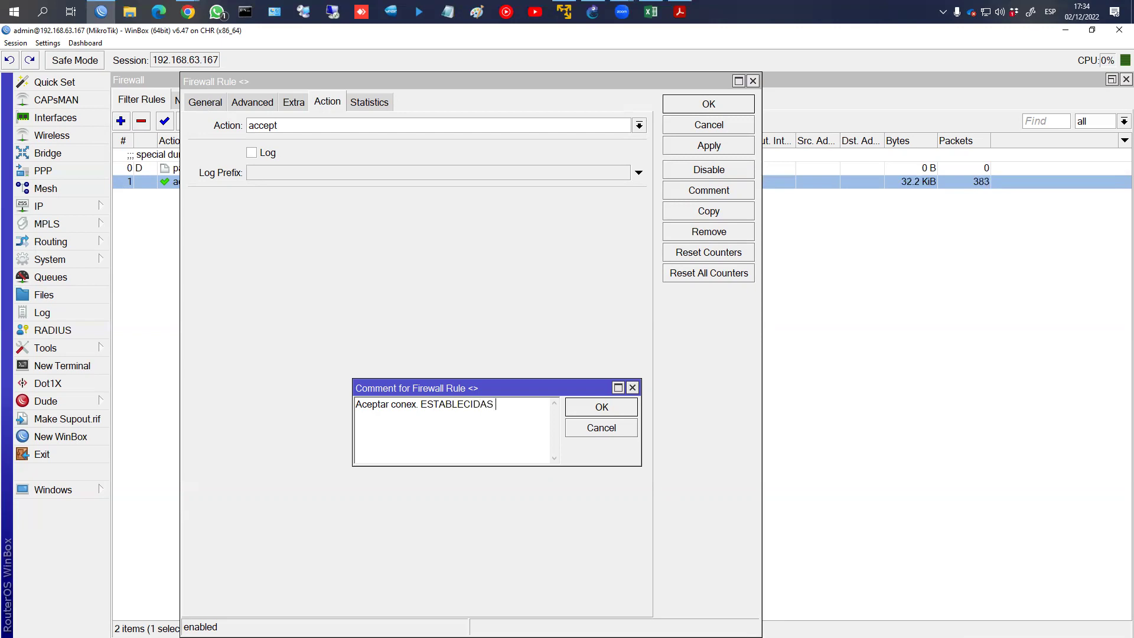
left_click(602, 406)
left_click(709, 103)
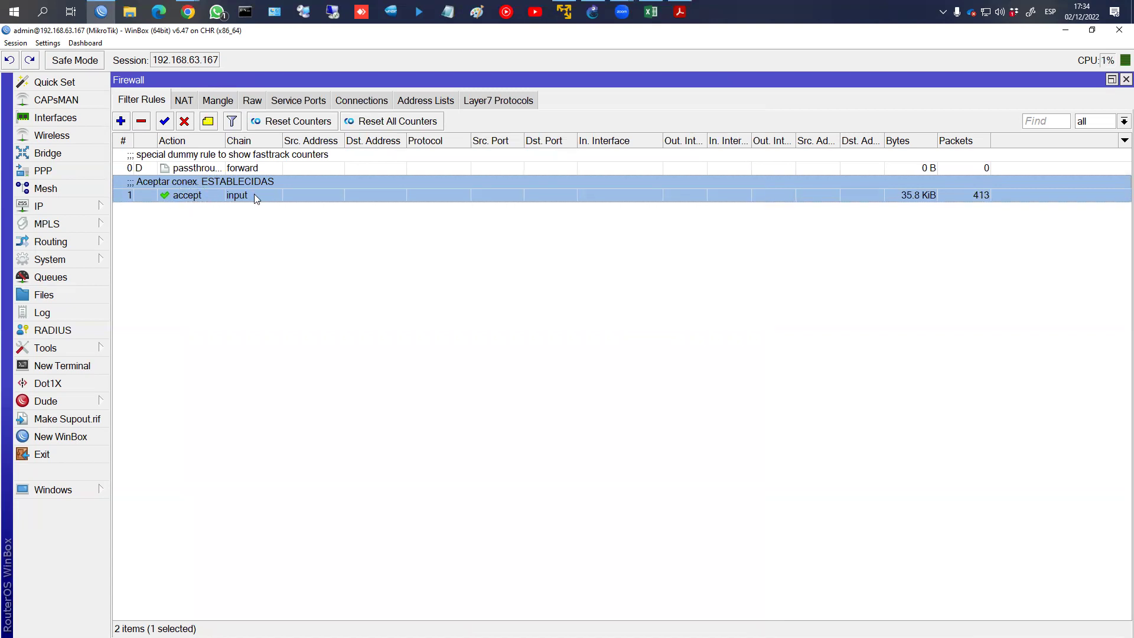
Advance the Acrobat Reader slides to "Sección Filter" on page 24 and point out the Filter Rules section in WinBox
left_click(687, 18)
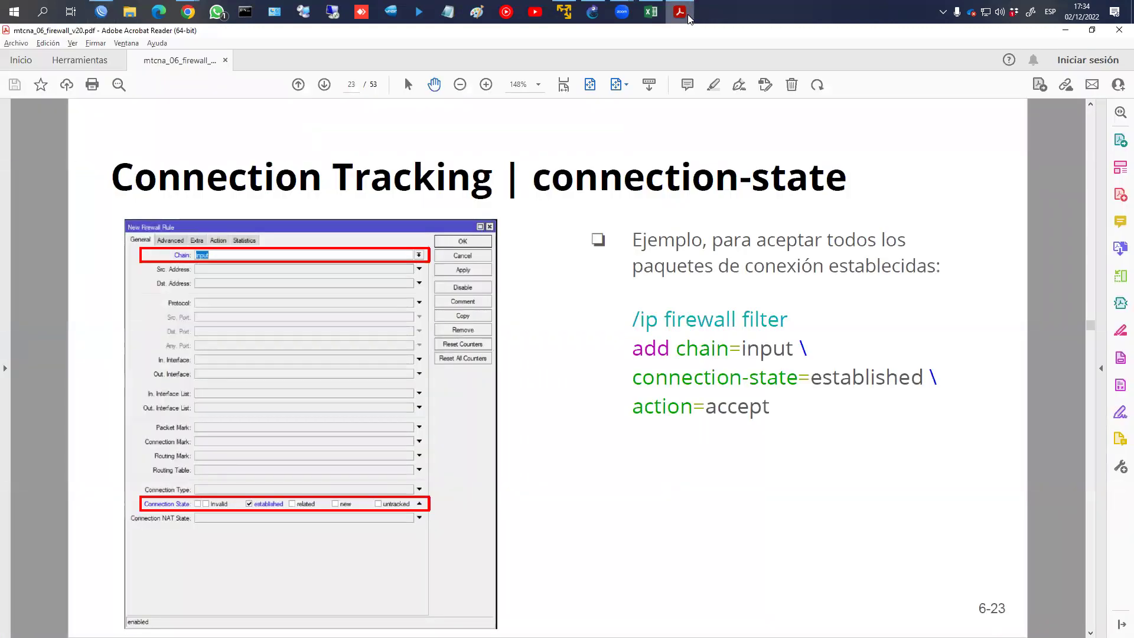
key("Page_Down")
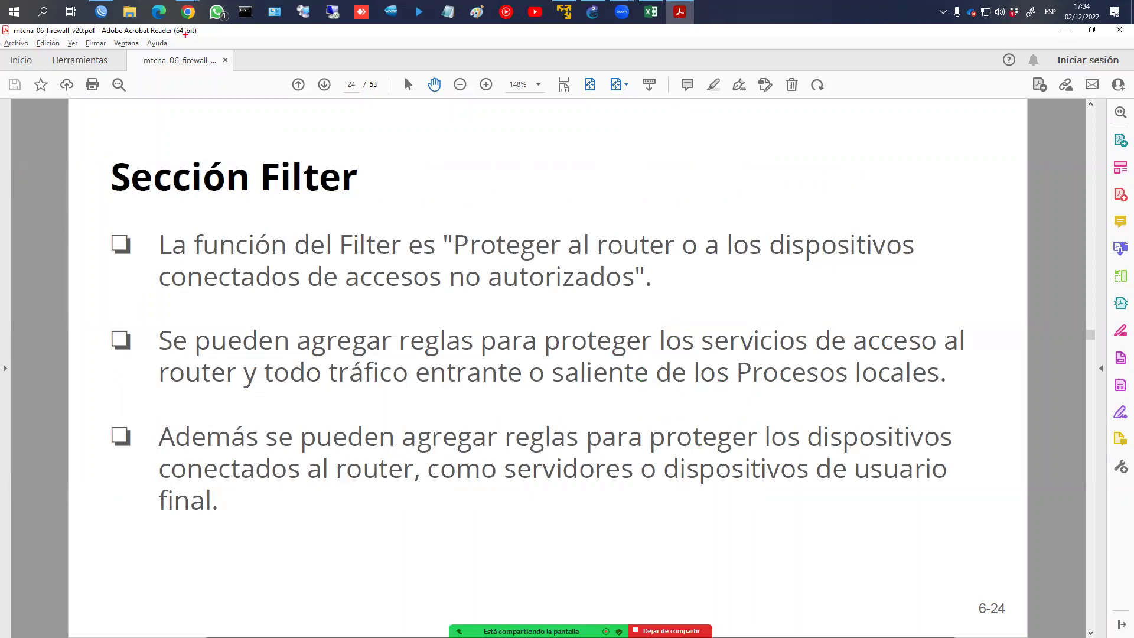
left_click(101, 11)
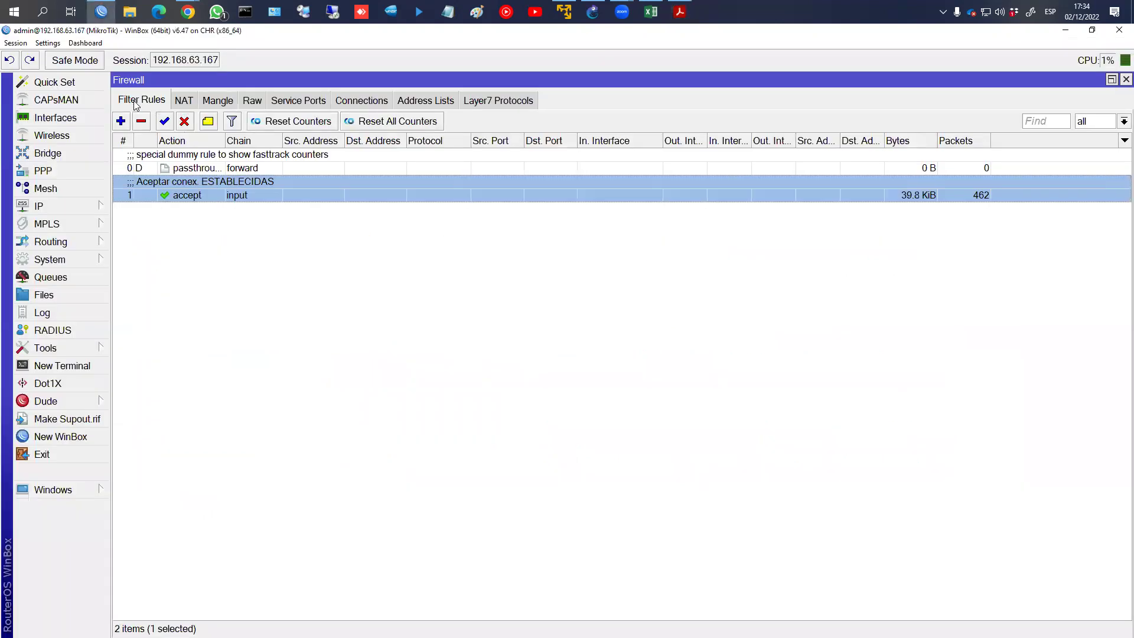
mouse_move(145, 87)
left_mouse_down()
mouse_move(163, 111)
mouse_move(155, 88)
left_mouse_up()
On the "Sección Filter" slide, underline in red the phrases on protecting the router, connected devices, and local process traffic
key("alt+Tab")
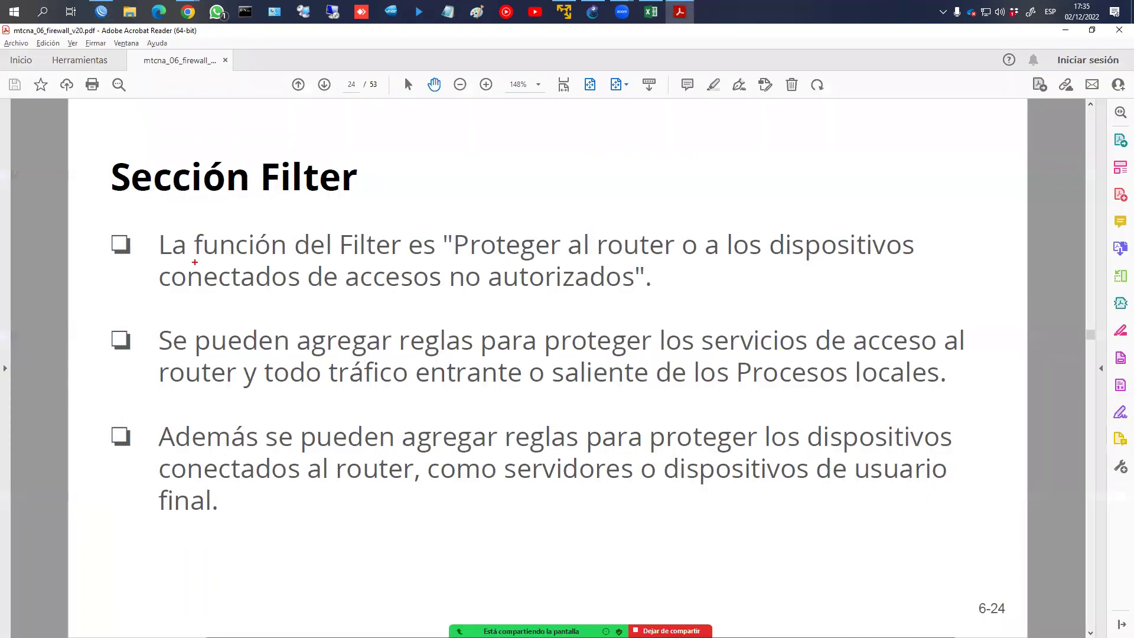
left_click_drag(471, 261, 657, 260)
left_click_drag(202, 300, 477, 299)
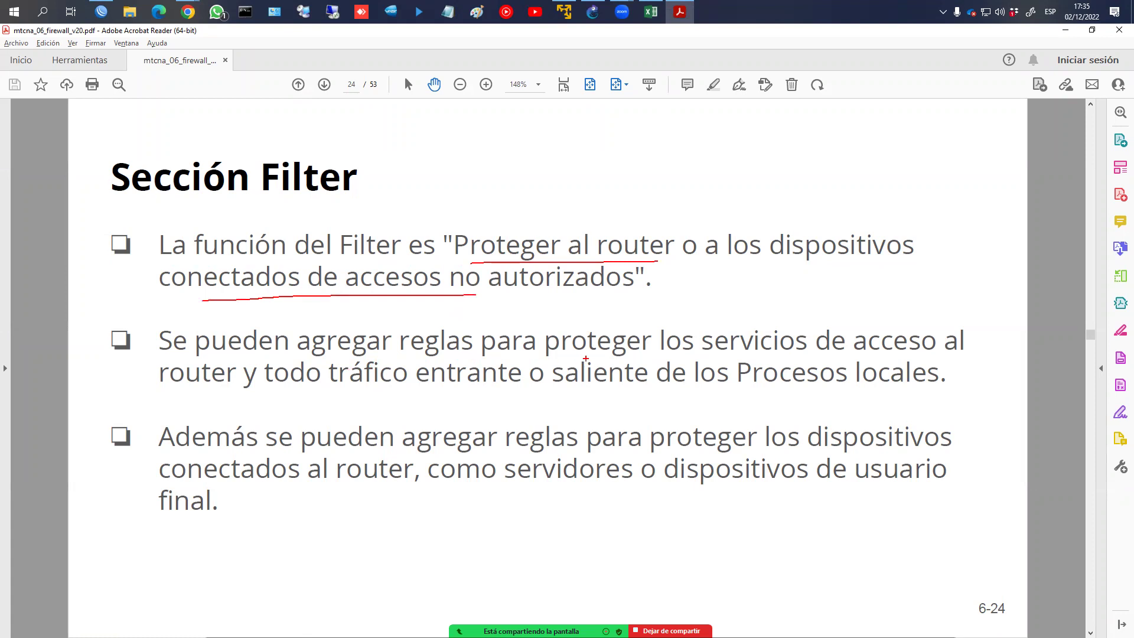
mouse_move(160, 387)
left_mouse_down()
mouse_move(539, 381)
mouse_move(945, 397)
left_mouse_up()
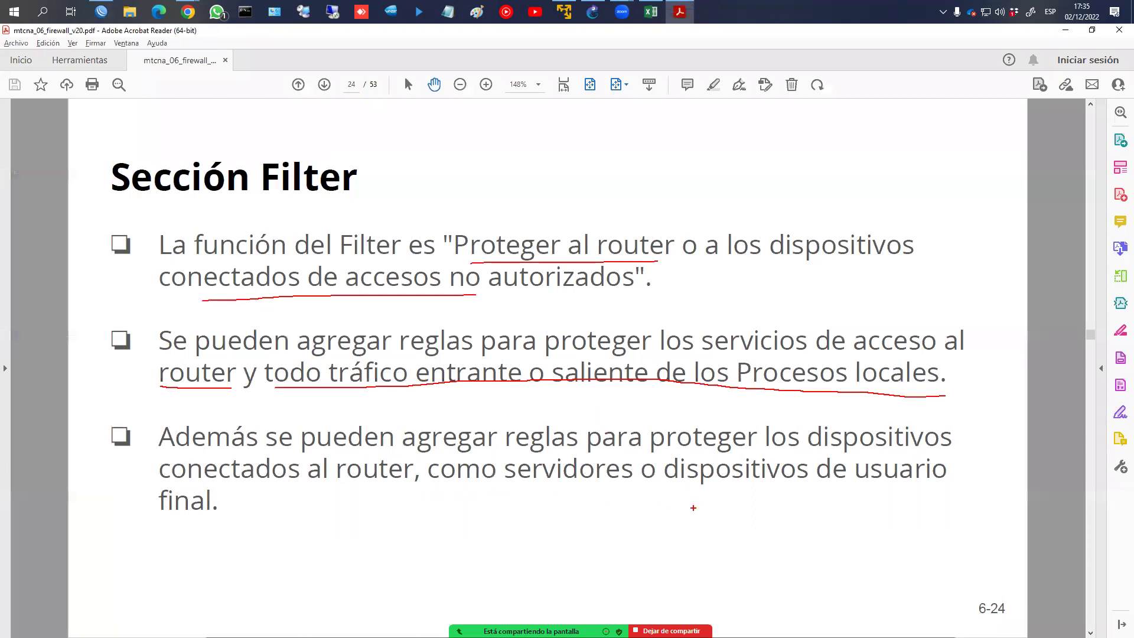
Advance to "Acciones exclusivas de Filter" on page 26, underline the tarpit description, circle "tarpit" in red, and clear the annotations
scroll(694, 507, "down", 1)
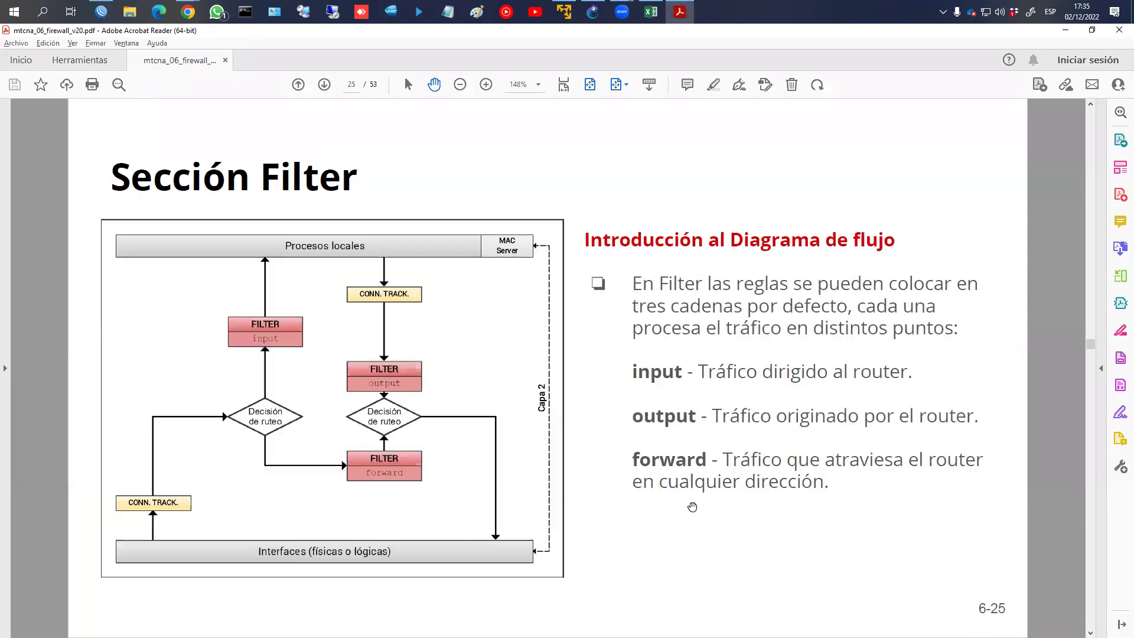
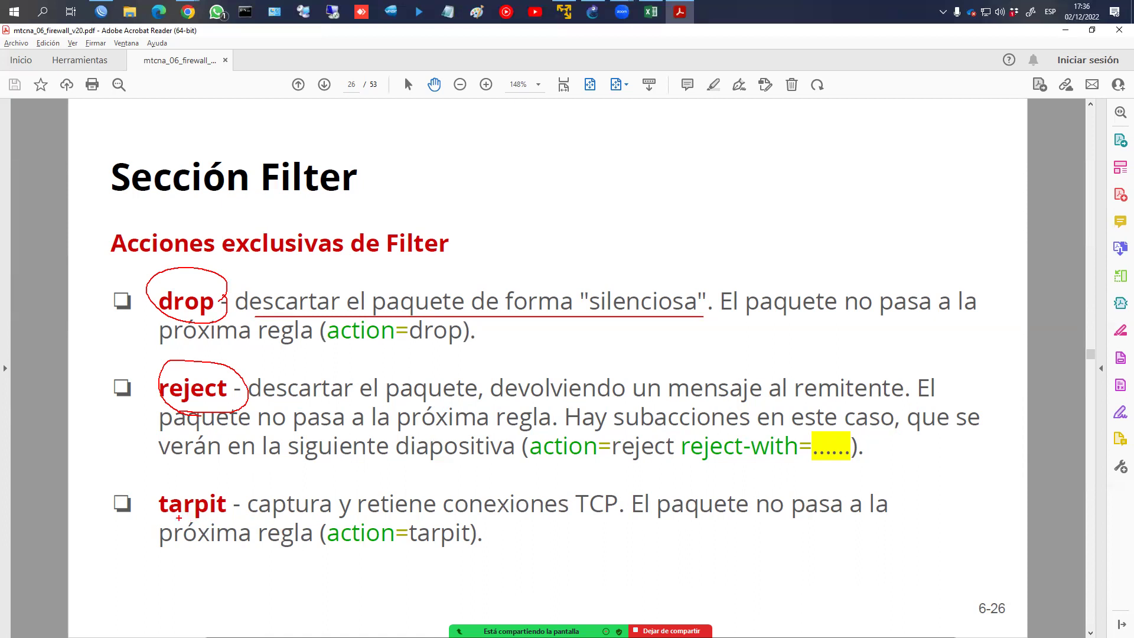
left_click_drag(247, 520, 520, 518)
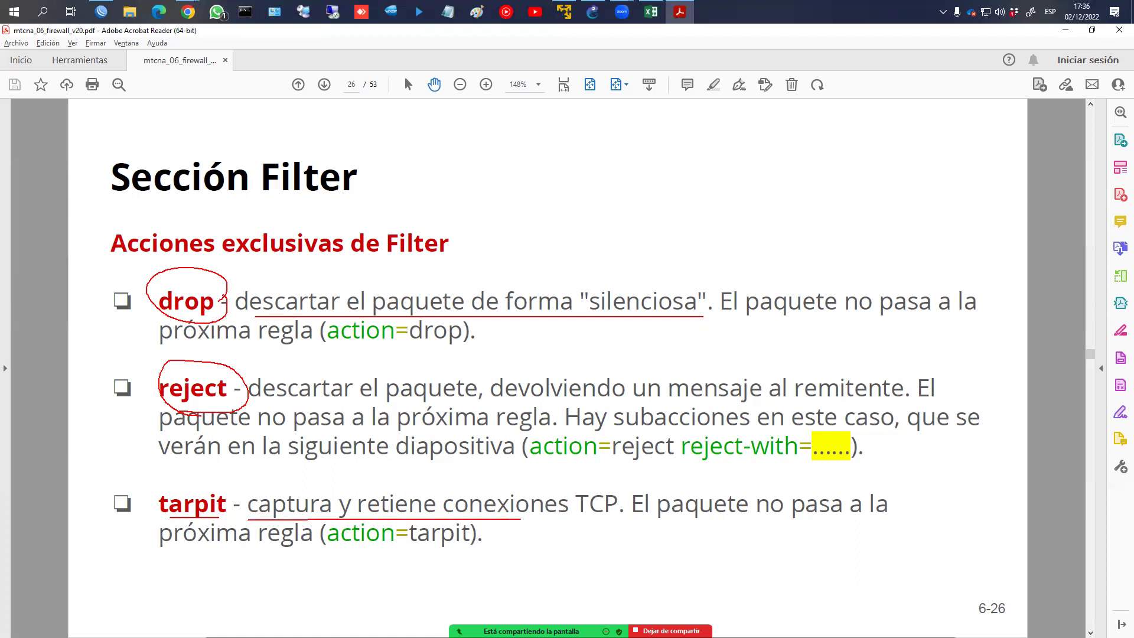
left_click_drag(652, 520, 862, 520)
left_click_drag(192, 544, 430, 551)
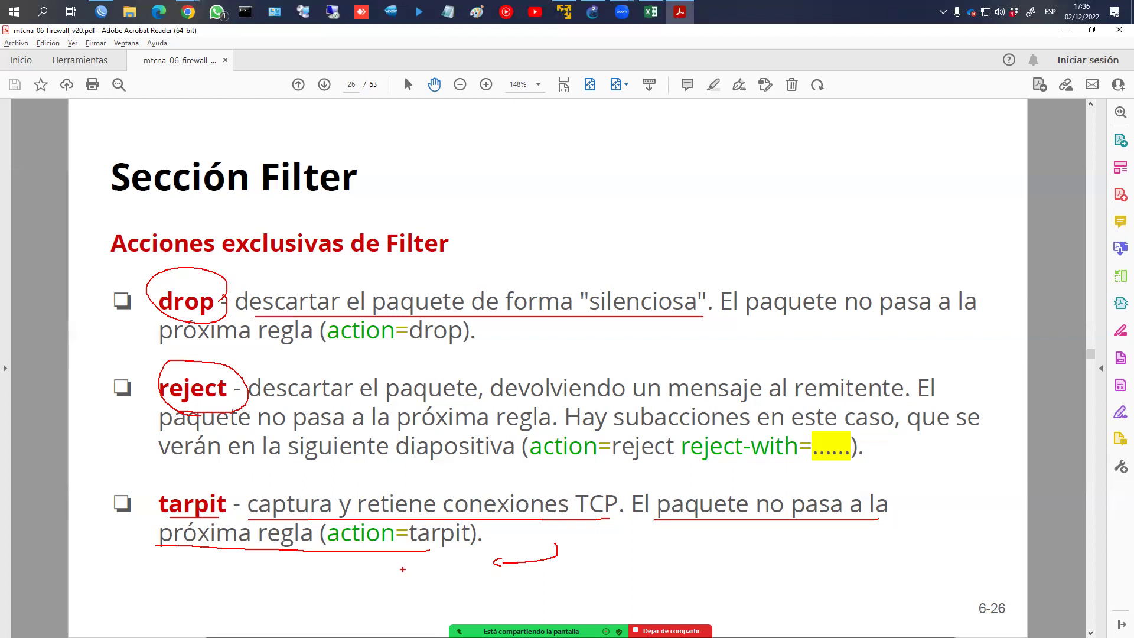
left_click_drag(248, 513, 149, 473)
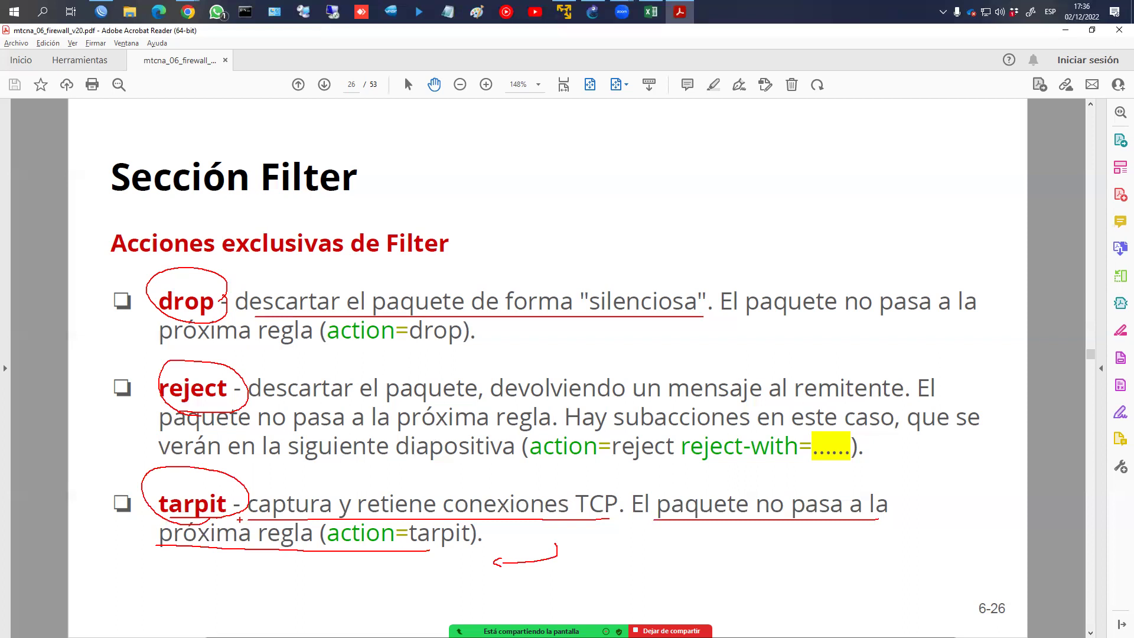
key("Escape")
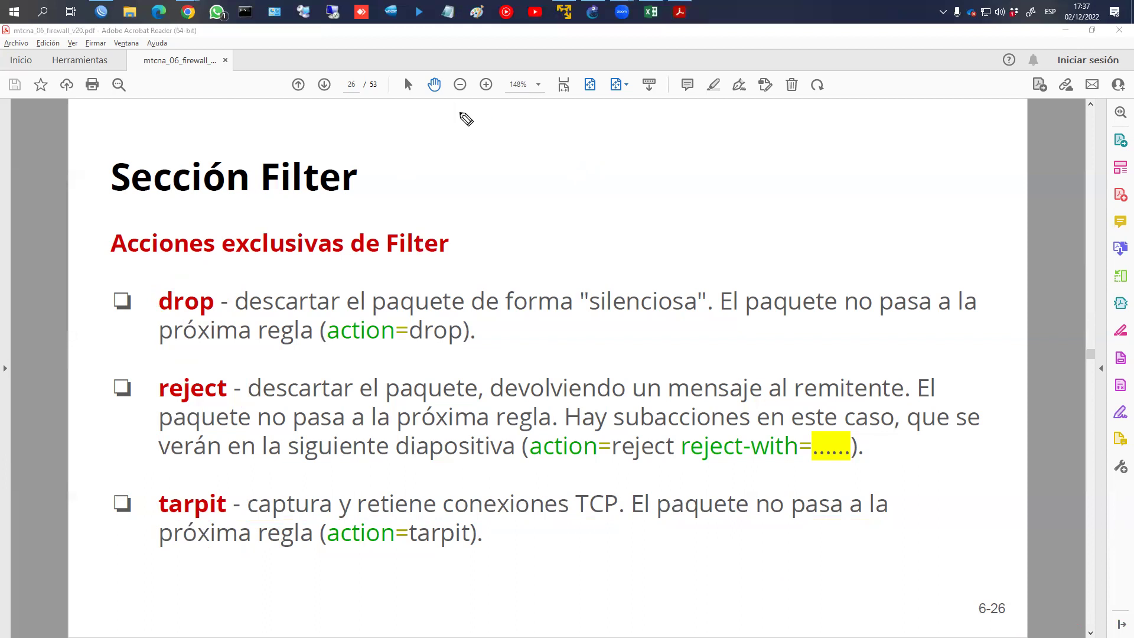
Above the drop action, sketch two vertical lines labelled O and D with one arrow going to D and one returning toward O
left_click_drag(486, 123, 491, 231)
left_click_drag(686, 127, 688, 214)
mouse_move(494, 120)
left_mouse_down()
mouse_move(633, 143)
mouse_move(540, 181)
left_mouse_up()
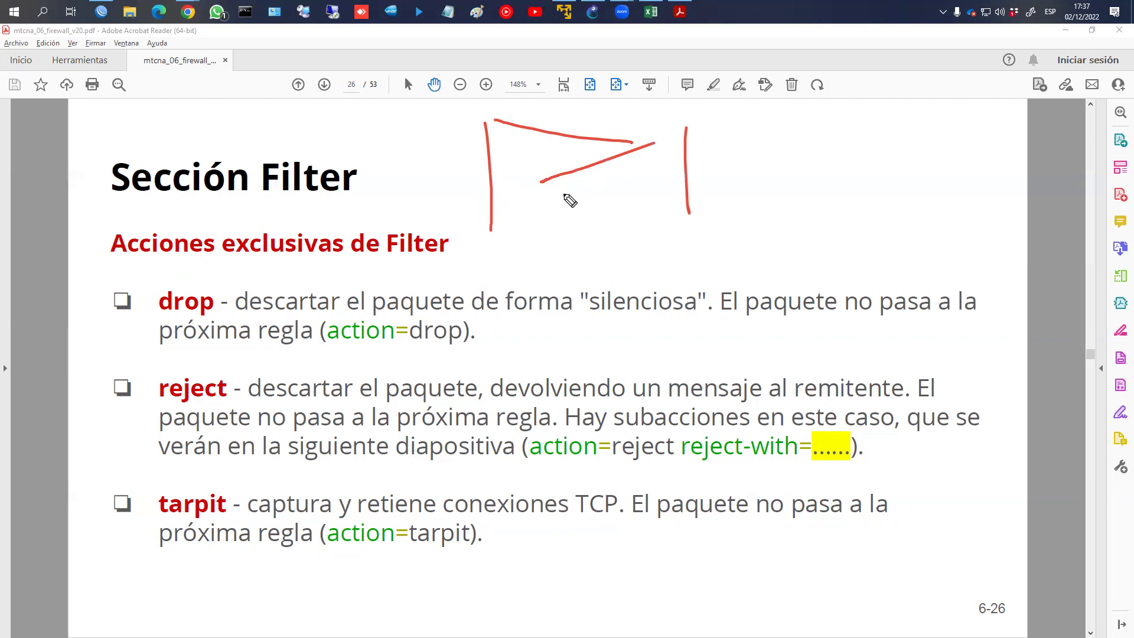
mouse_move(613, 131)
left_mouse_down()
mouse_move(638, 138)
mouse_move(622, 150)
left_mouse_up()
left_click_drag(552, 159, 563, 188)
left_click_drag(553, 167, 554, 184)
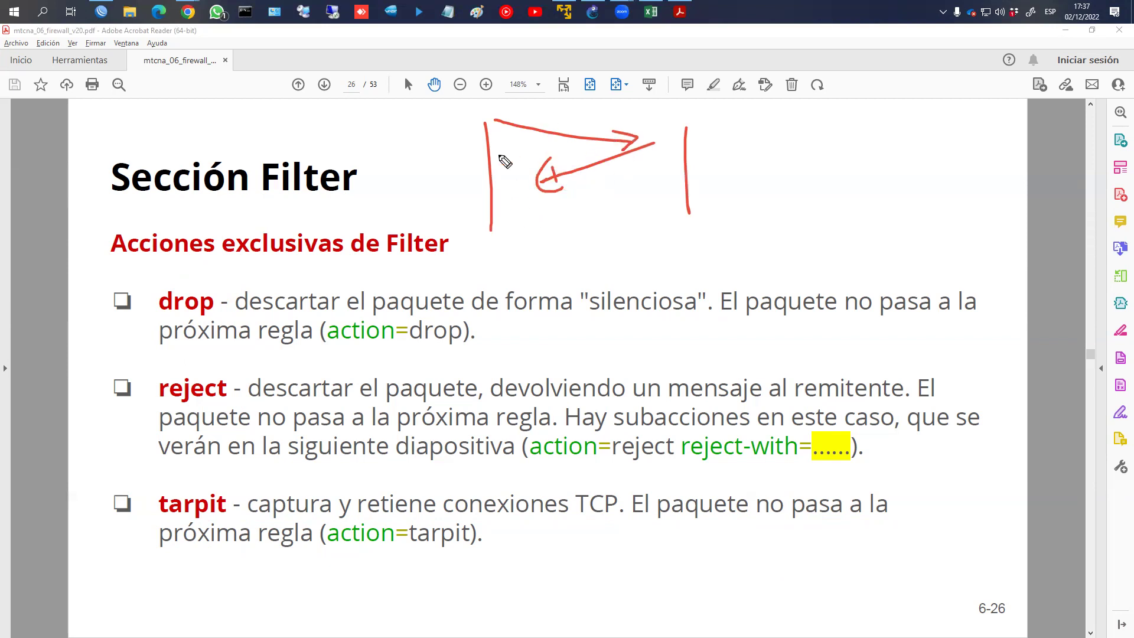
left_click_drag(477, 99, 483, 100)
left_click_drag(671, 102, 676, 125)
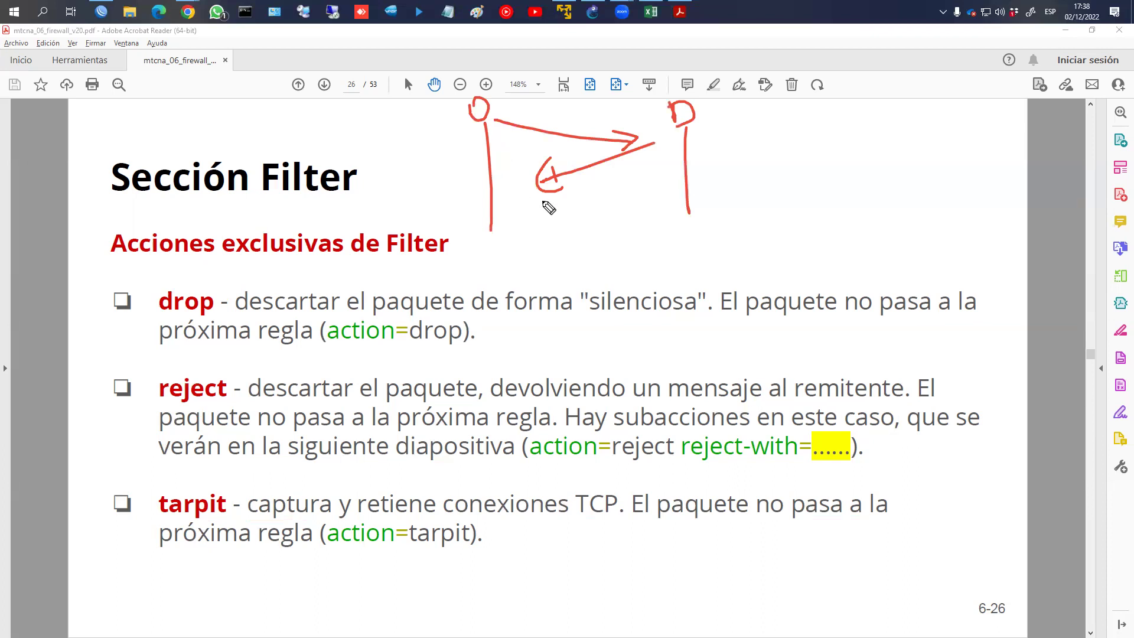
Beside the O–D diagram, sketch an open box with a double-headed arrow labelled "SW" and write "TCP" with an arrow pointing at its base
mouse_move(768, 164)
left_mouse_down()
mouse_move(769, 200)
mouse_move(909, 208)
mouse_move(912, 176)
mouse_move(872, 188)
left_mouse_up()
left_click(778, 157)
left_click_drag(778, 157, 791, 176)
left_click_drag(812, 131, 801, 153)
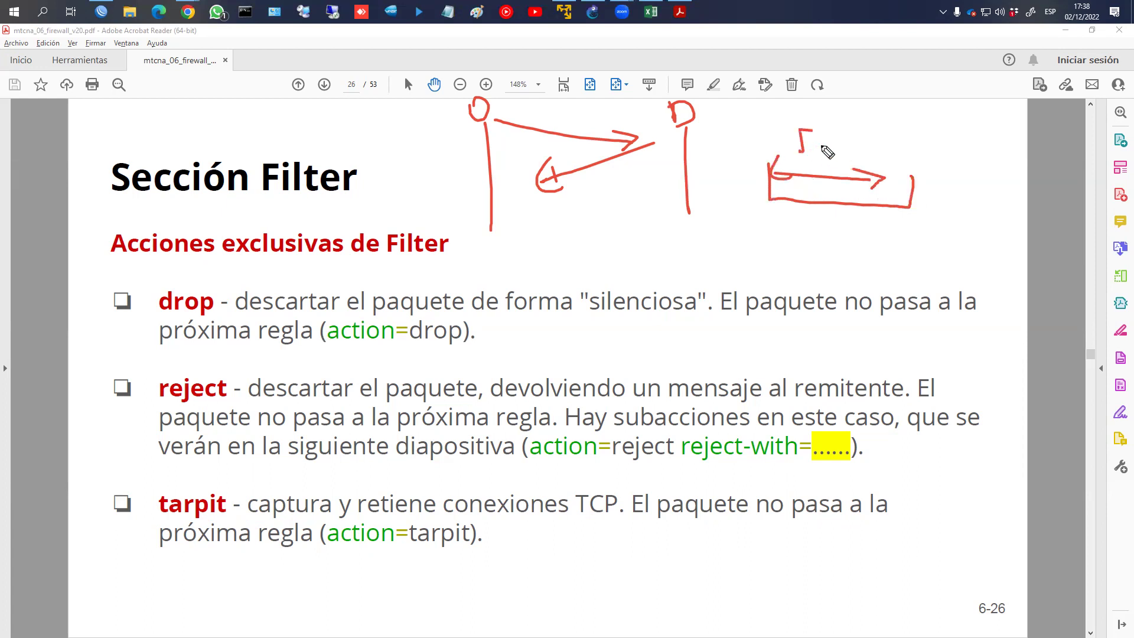
key("ctrl+z")
mouse_move(810, 135)
left_mouse_down()
mouse_move(795, 152)
mouse_move(844, 134)
left_mouse_up()
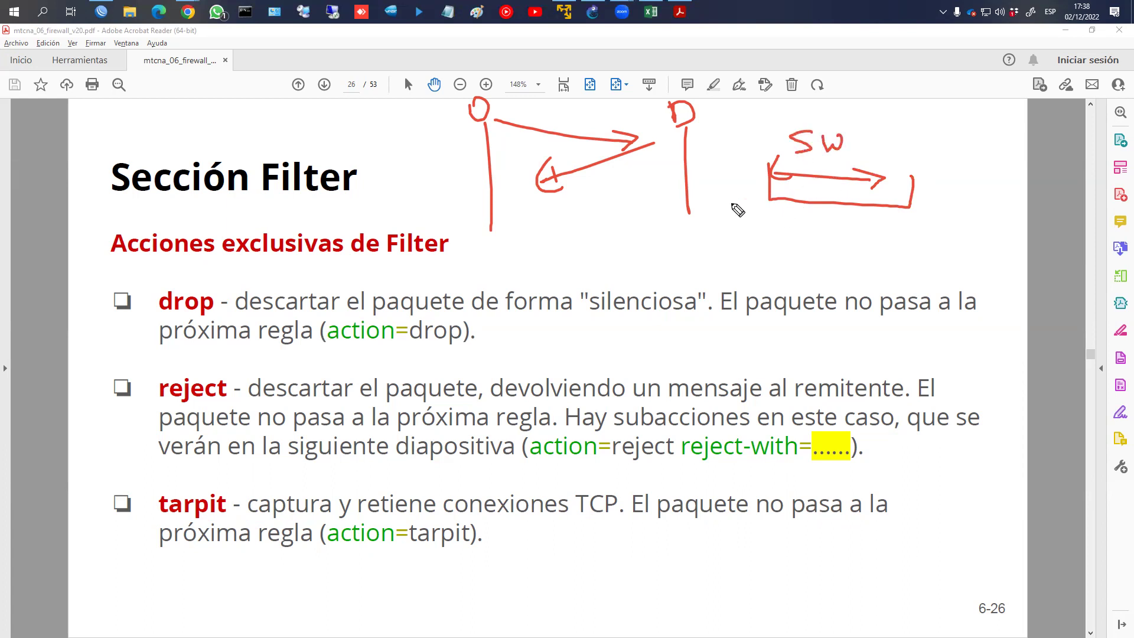
mouse_move(774, 221)
left_mouse_down()
mouse_move(774, 245)
mouse_move(786, 221)
mouse_move(790, 245)
mouse_move(848, 217)
left_mouse_up()
left_click(834, 244)
left_click(841, 240)
mouse_move(771, 199)
left_mouse_down()
mouse_move(914, 208)
mouse_move(774, 207)
left_mouse_up()
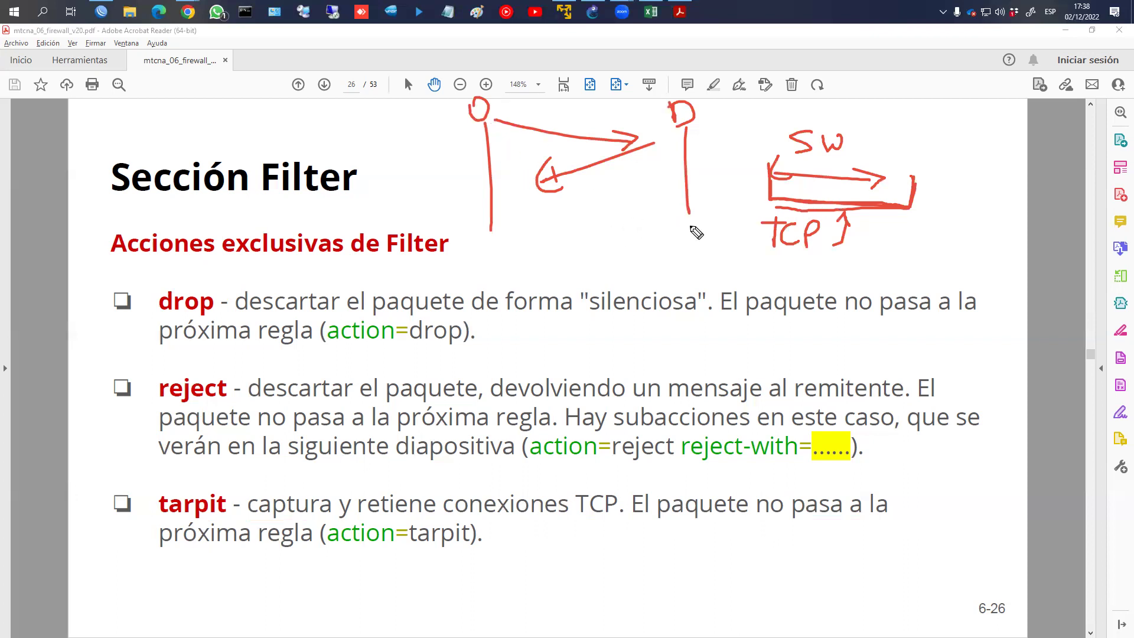
Add more arrows in both directions between O and D, with a small open box and an "Ack" label
mouse_move(511, 222)
left_mouse_down()
mouse_move(620, 225)
mouse_move(606, 235)
left_mouse_up()
mouse_move(552, 241)
left_mouse_down()
mouse_move(551, 256)
mouse_move(612, 253)
left_mouse_up()
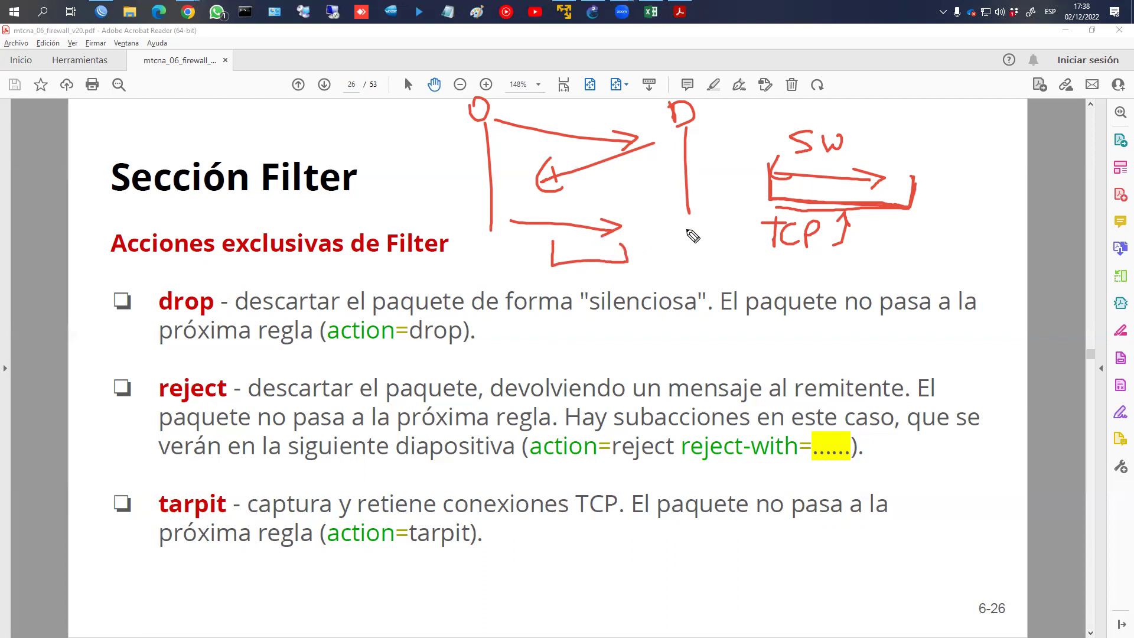
mouse_move(686, 213)
left_mouse_down()
mouse_move(648, 234)
mouse_move(670, 267)
mouse_move(643, 238)
mouse_move(677, 266)
left_mouse_up()
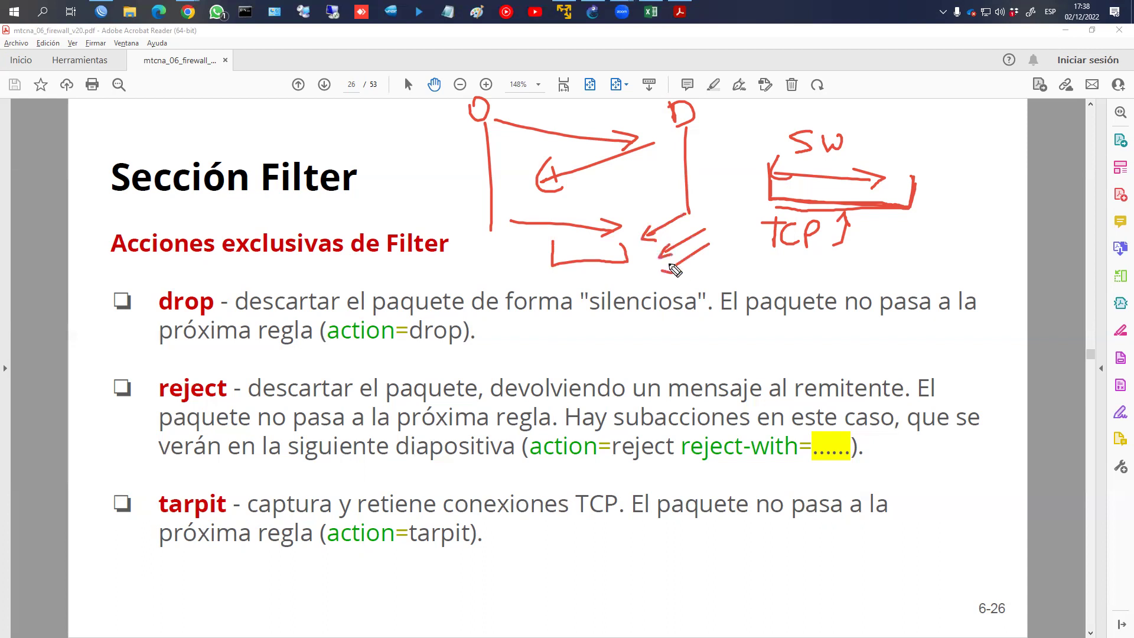
left_click(630, 188)
left_click_drag(630, 187, 680, 201)
mouse_move(679, 201)
left_mouse_down()
mouse_move(664, 208)
mouse_move(675, 236)
mouse_move(673, 221)
mouse_move(690, 225)
left_mouse_up()
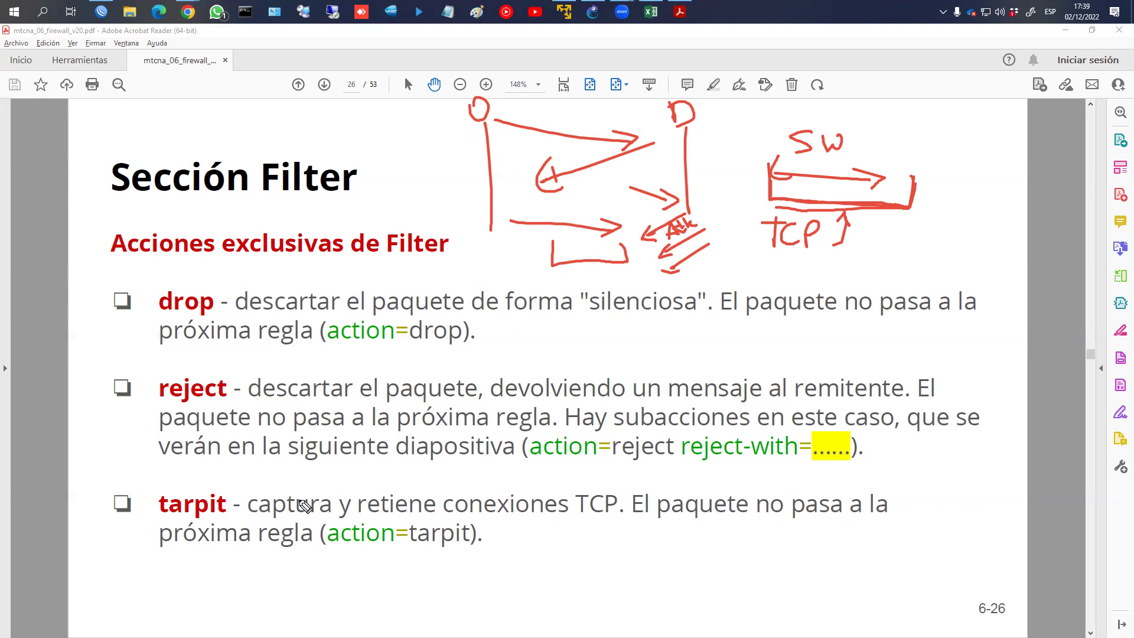
Circle "tarpit", sketch a boxed SW note with outgoing and returning arrows below its description, and erase all the drawings
left_click_drag(241, 506, 223, 519)
mouse_move(539, 518)
left_mouse_down()
mouse_move(539, 557)
mouse_move(633, 532)
mouse_move(552, 550)
left_mouse_up()
mouse_move(572, 535)
left_mouse_down()
mouse_move(590, 548)
mouse_move(623, 544)
left_mouse_up()
left_click_drag(610, 552, 627, 554)
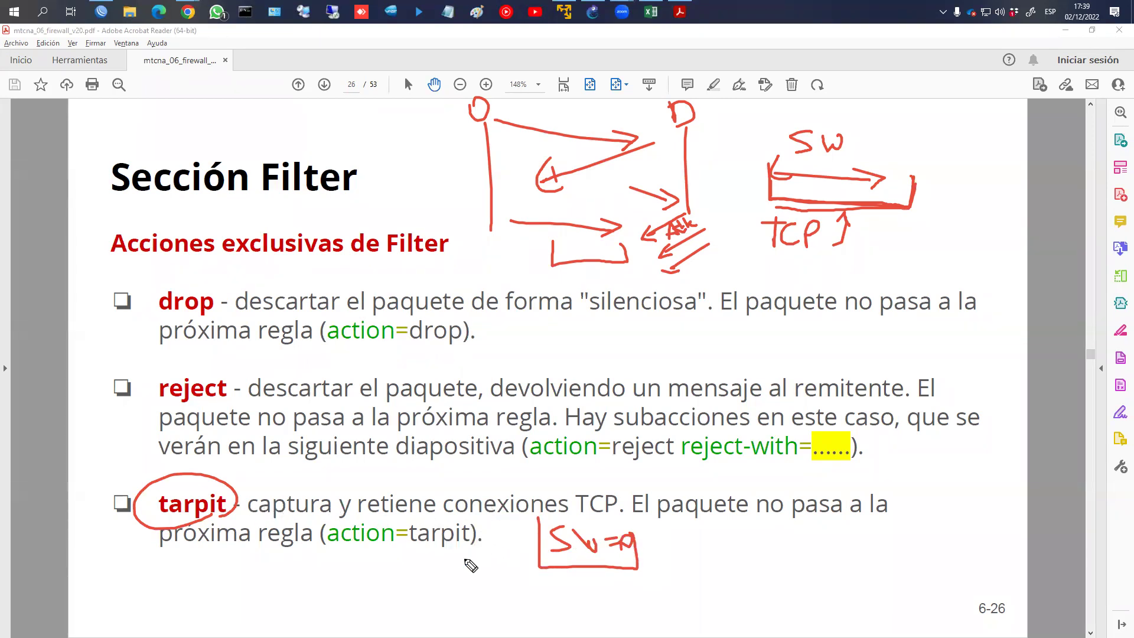
mouse_move(446, 553)
left_mouse_down()
mouse_move(512, 576)
mouse_move(444, 608)
mouse_move(463, 612)
left_mouse_up()
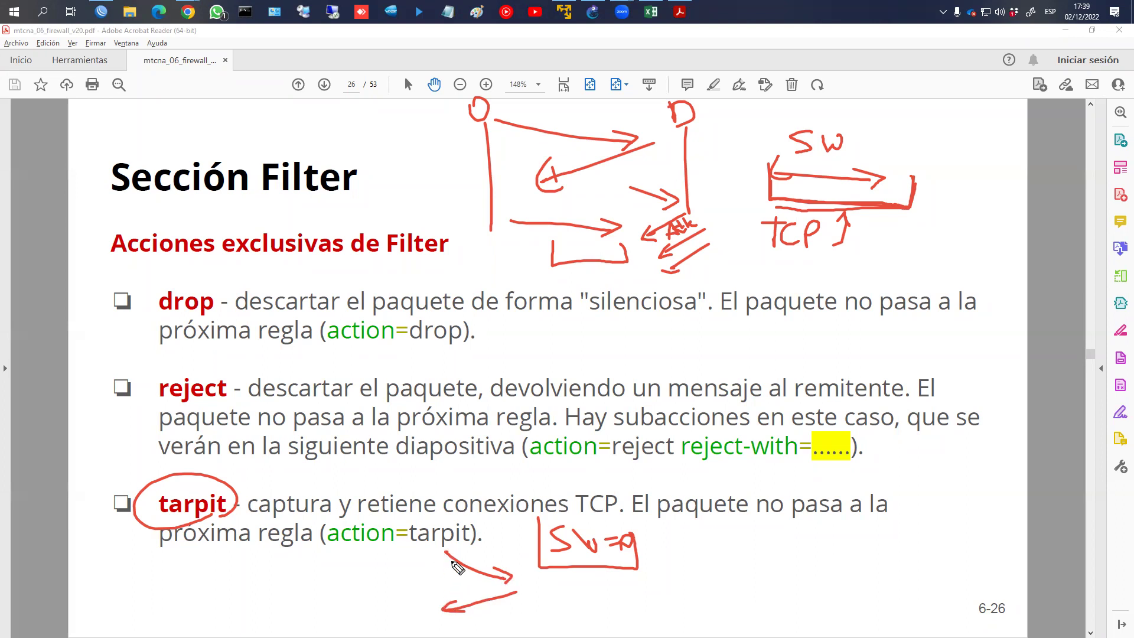
left_click_drag(444, 550, 509, 577)
left_click_drag(460, 557, 512, 580)
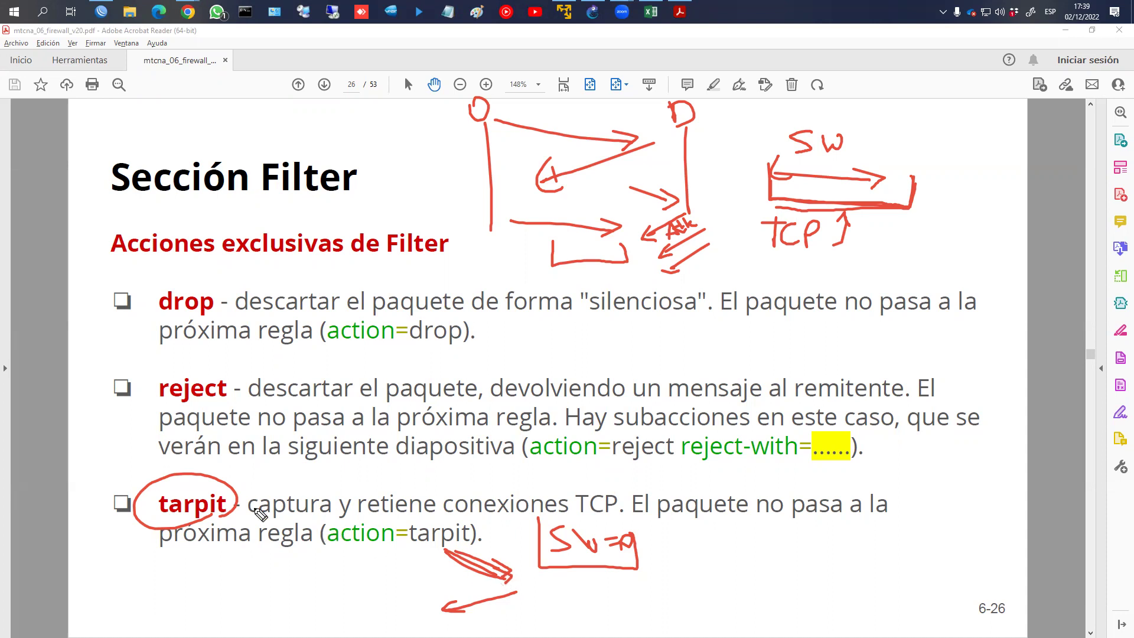
left_click_drag(427, 553, 426, 555)
key("e")
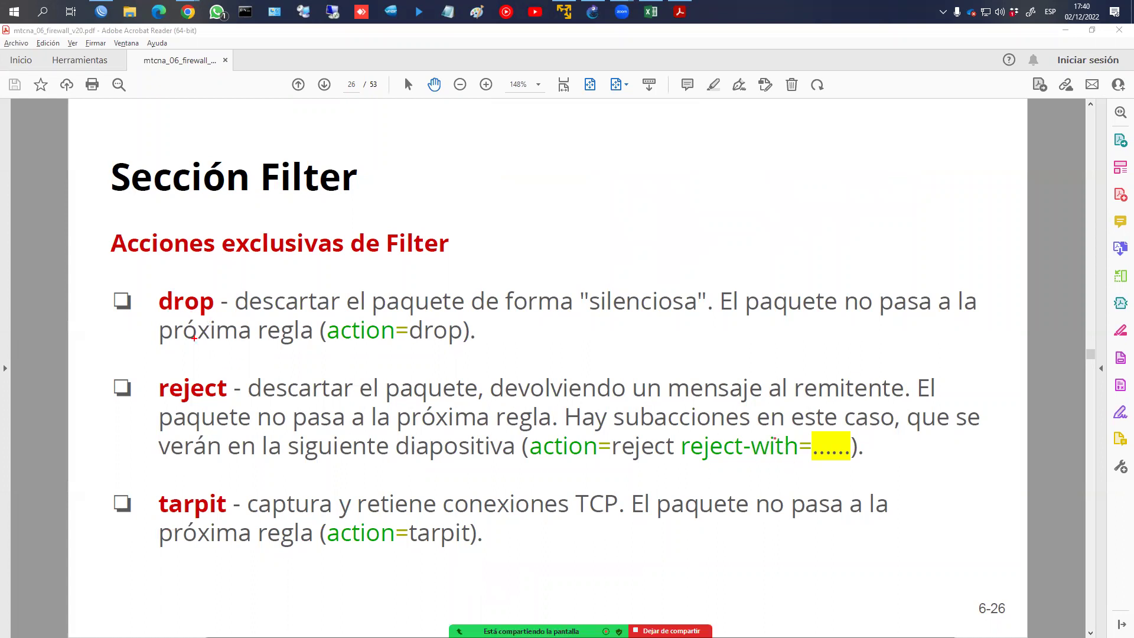
Mark "Filter" in the subheading, circle the drop, reject and tarpit actions in red, and clear the marks
left_click_drag(469, 258, 388, 266)
left_click_drag(357, 228, 420, 198)
left_click_drag(191, 273, 157, 327)
left_click_drag(151, 376, 203, 371)
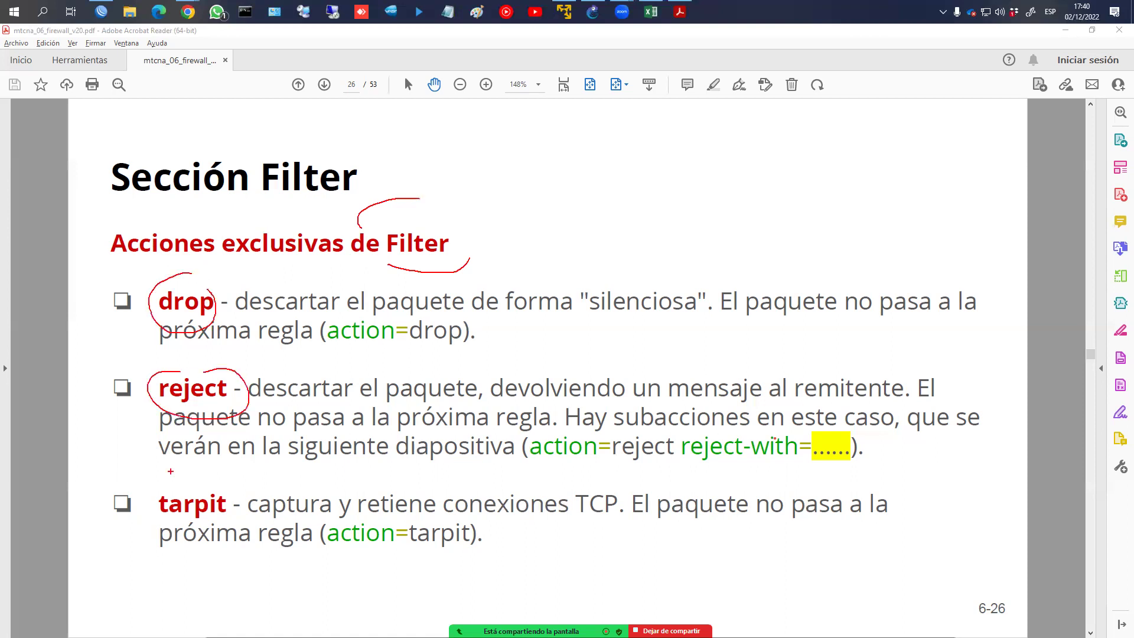
left_click_drag(157, 512, 172, 472)
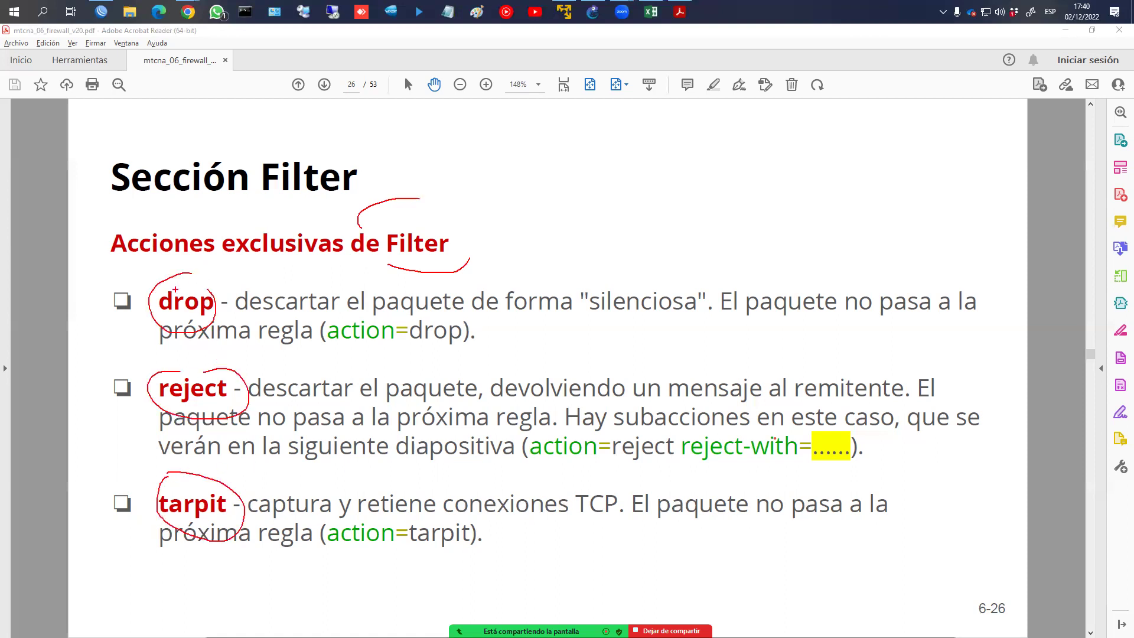
key("alt+s")
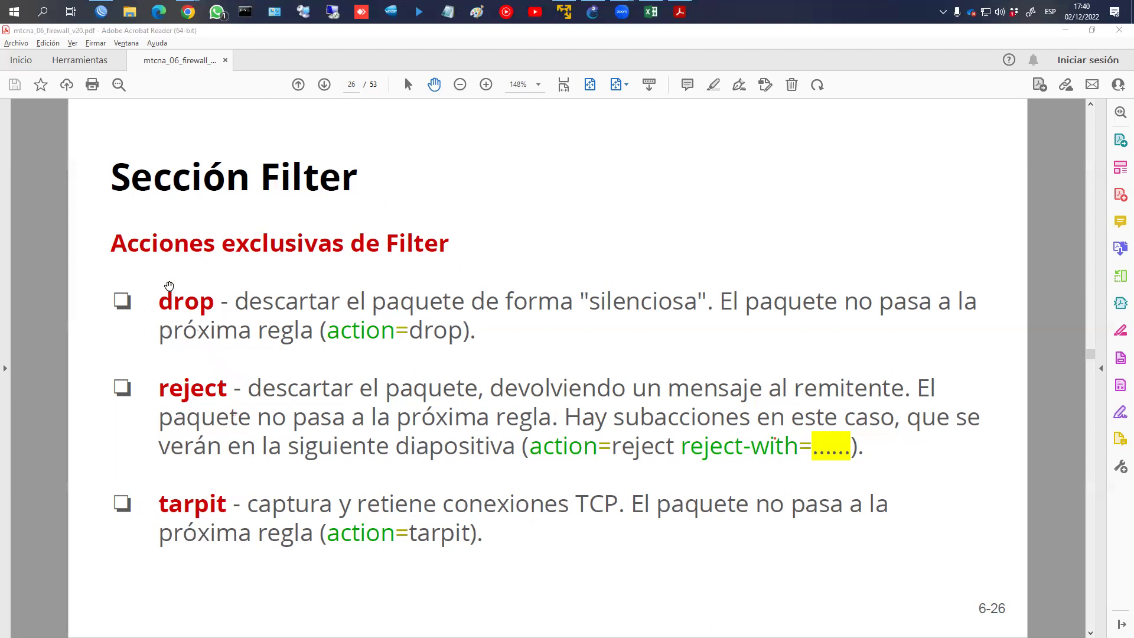
Advance to "Subacciones de reject" on page 27 and mark in red "Mensajes ICMP", its list, "Rechazo TCP" and the tcp-reset option
left_click(189, 299)
scroll(189, 299, "down", 1)
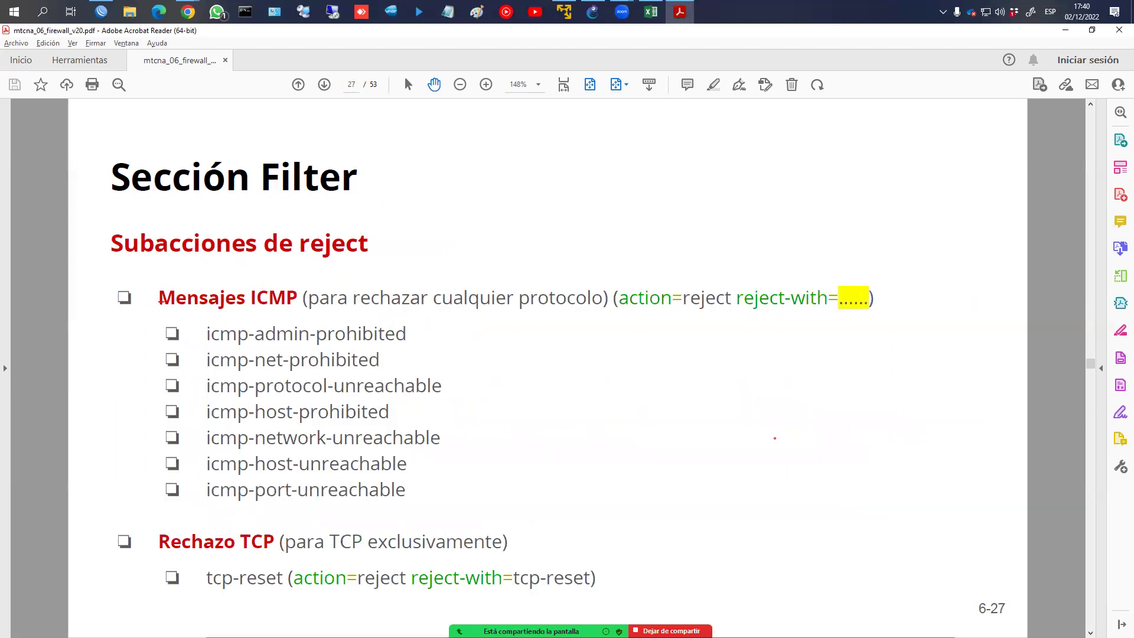
left_click_drag(157, 305, 298, 313)
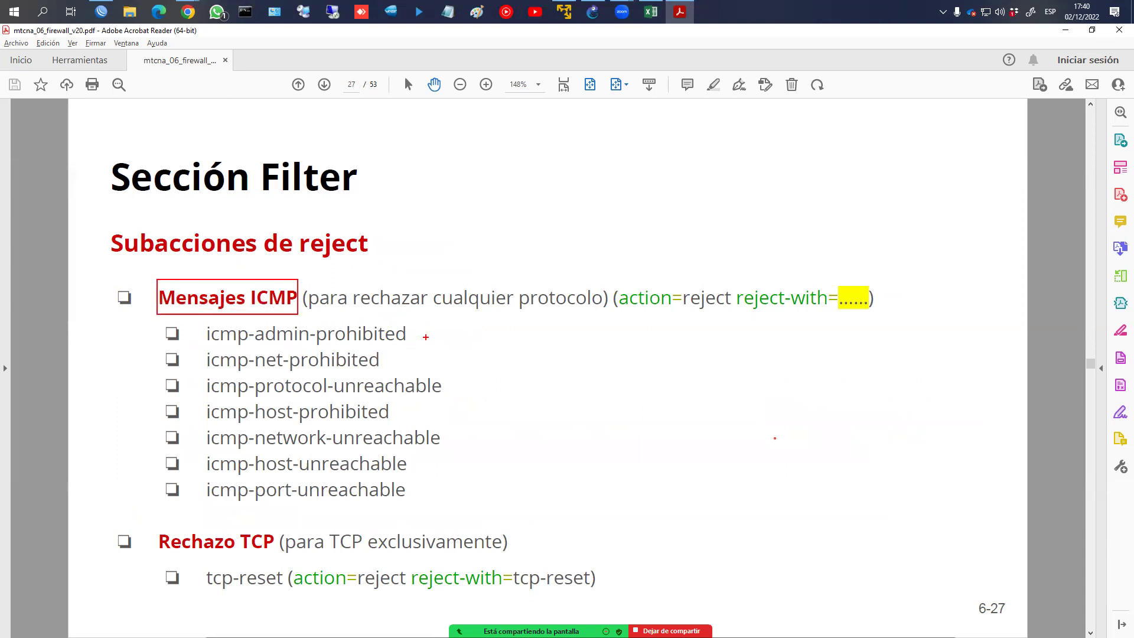
left_click_drag(439, 324, 455, 406)
left_click_drag(450, 491, 428, 499)
mouse_move(154, 547)
left_mouse_down()
mouse_move(259, 555)
mouse_move(288, 529)
left_mouse_up()
left_click_drag(204, 566, 272, 591)
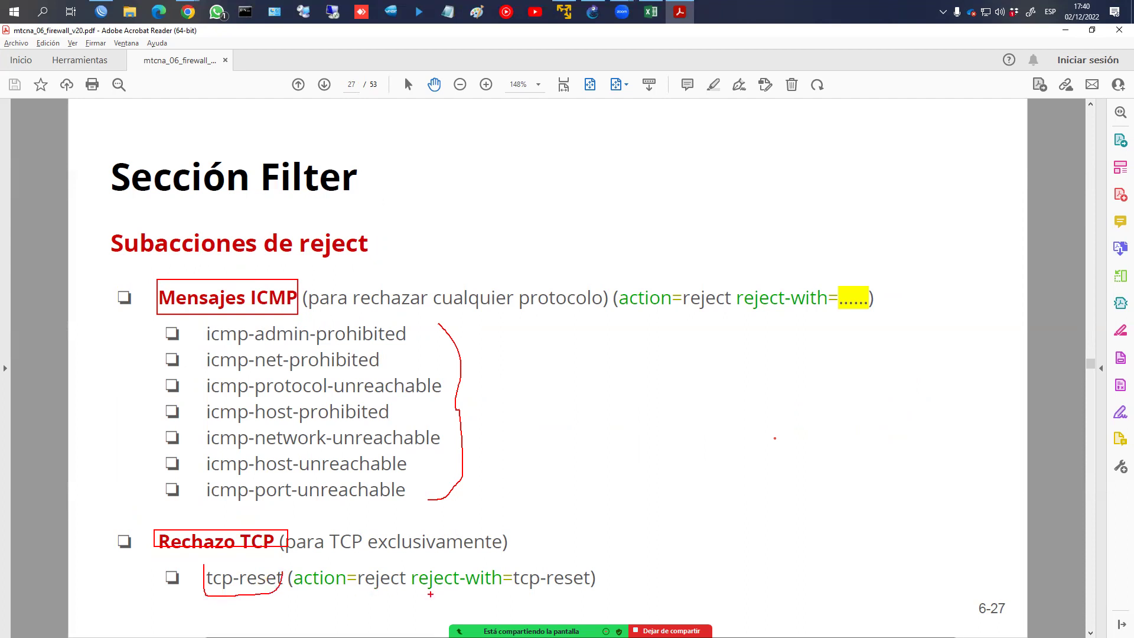
left_click_drag(429, 591, 584, 592)
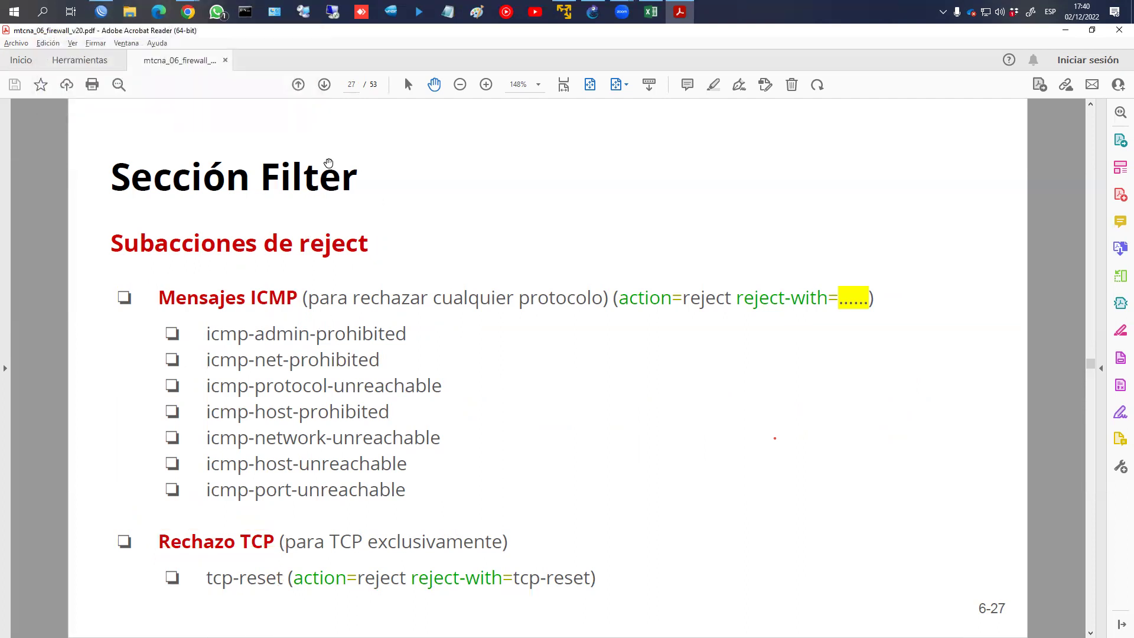
Switch to WinBox, start a new input filter rule for protocol 6 (tcp) with destination port 8000, and open its action choices
left_click(101, 12)
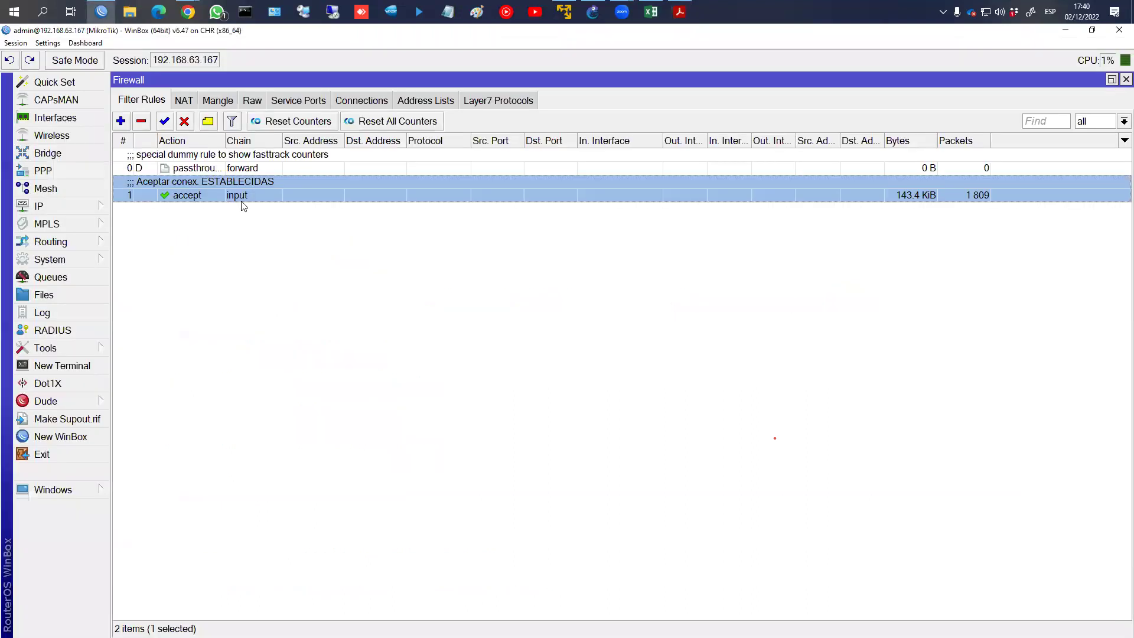
left_click(120, 121)
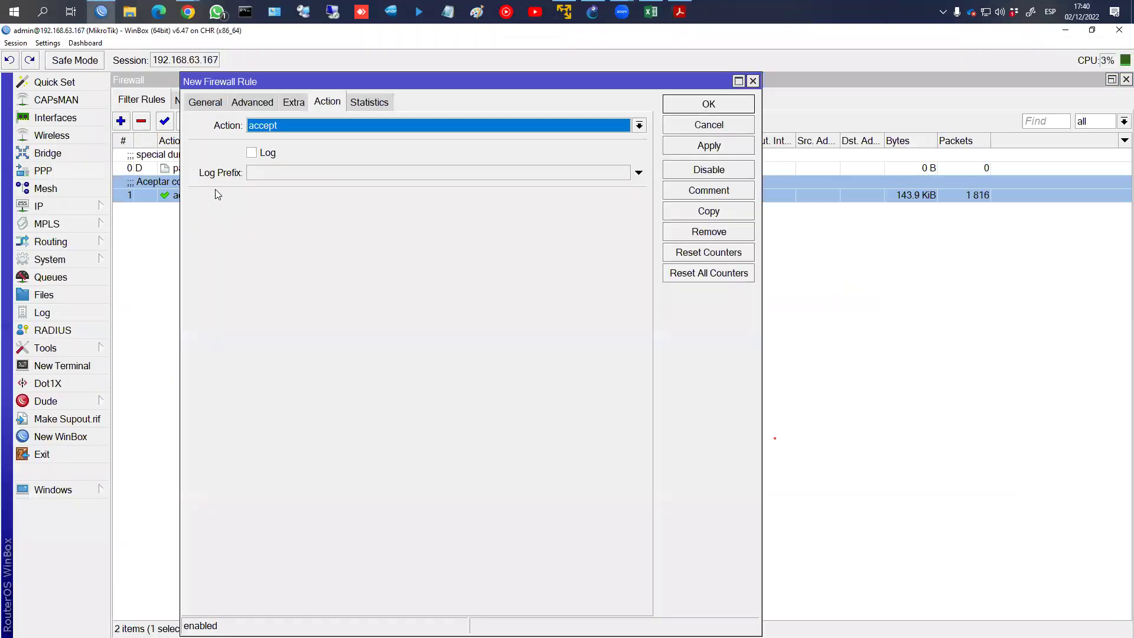
left_click(216, 100)
left_click(638, 126)
left_click(530, 148)
left_click(331, 195)
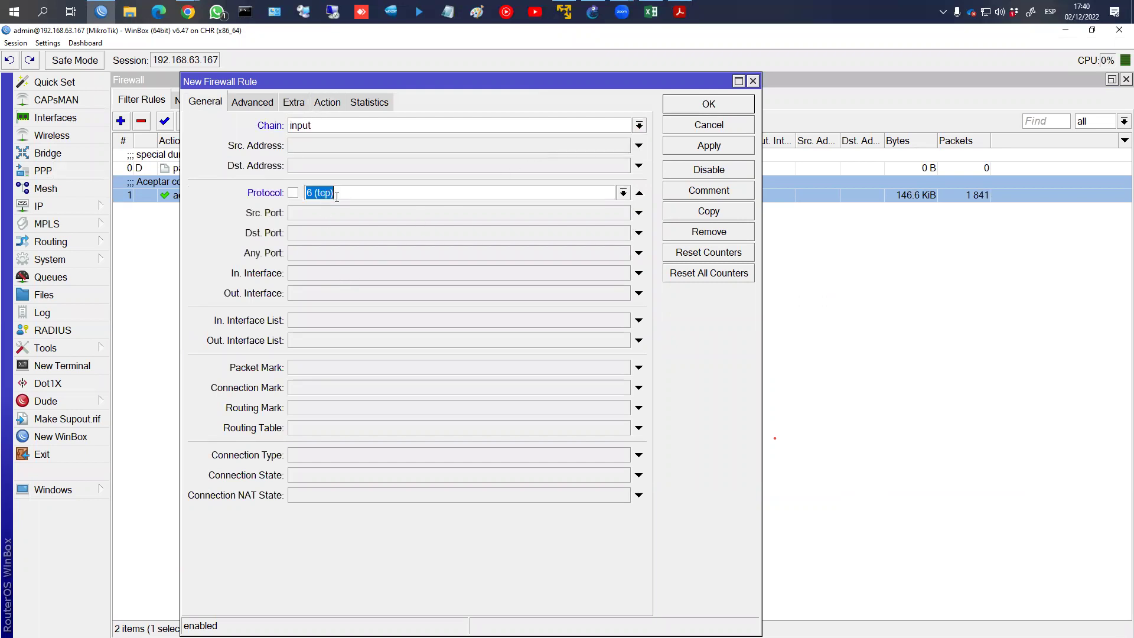
left_click(353, 231)
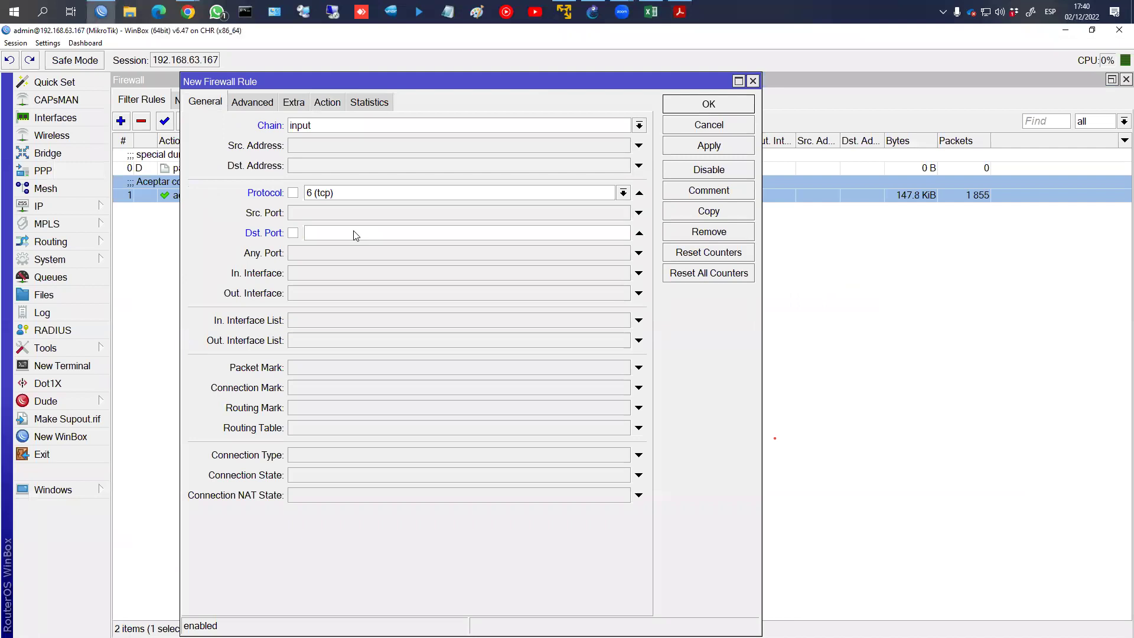
type("8000")
left_click(334, 104)
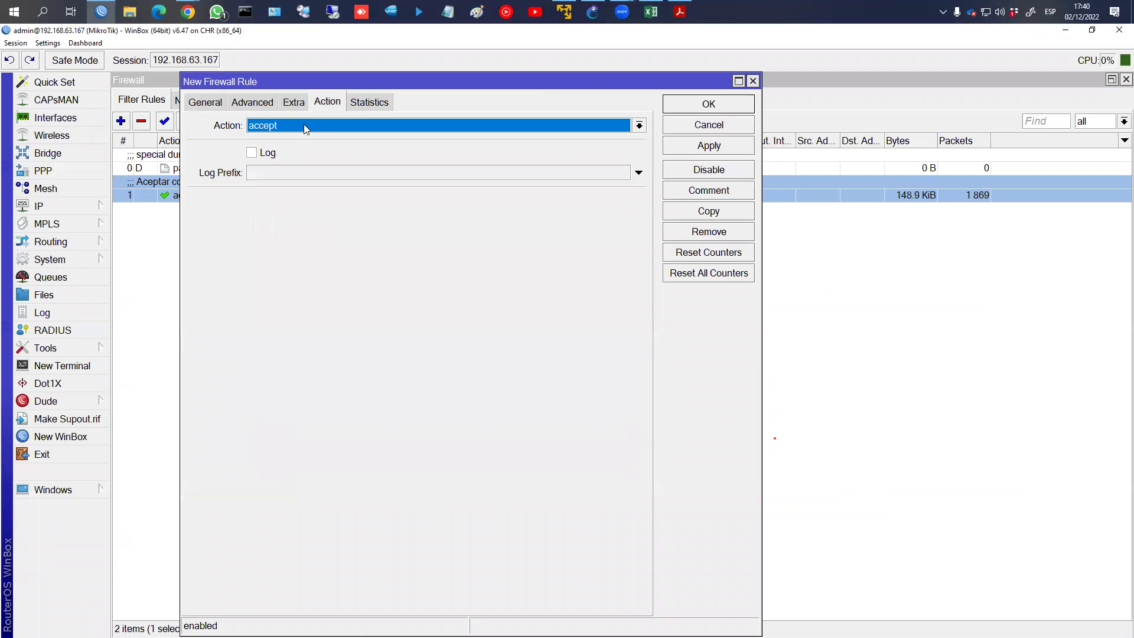
left_click(300, 125)
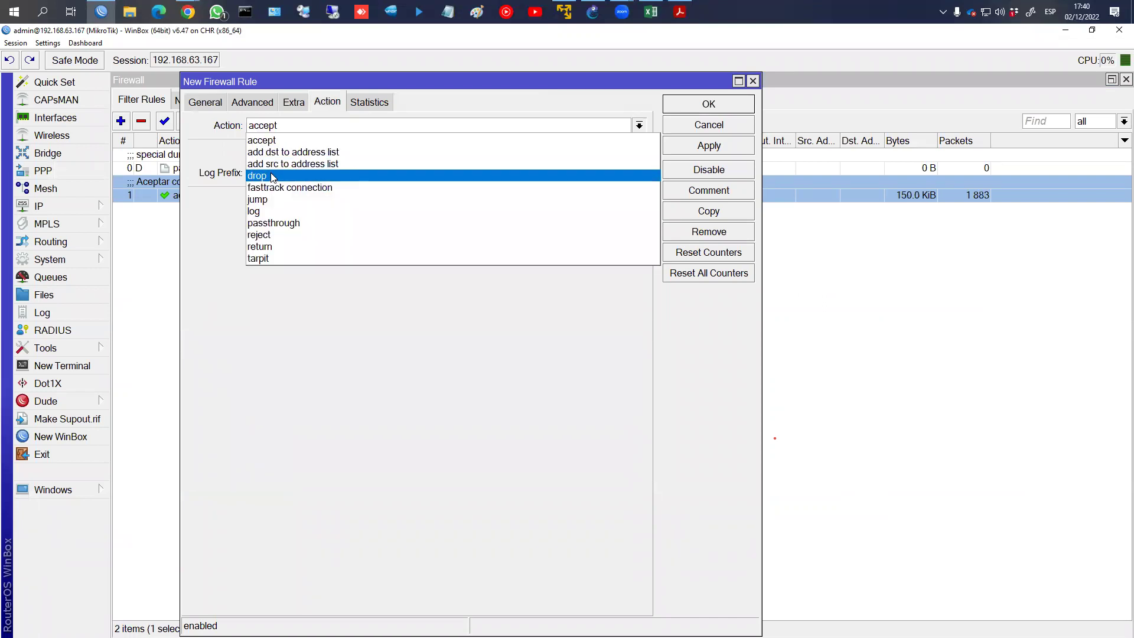
In the IP service list, set the www service's port to 8000 and save it
left_click(38, 205)
left_click(152, 522)
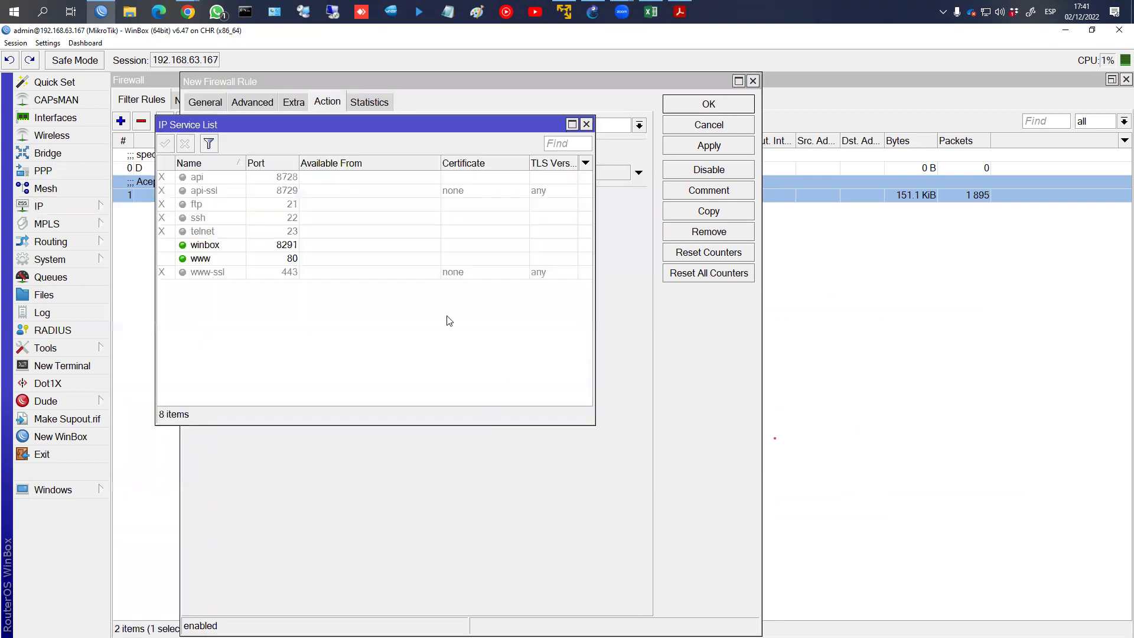
double_click(254, 264)
type("8000")
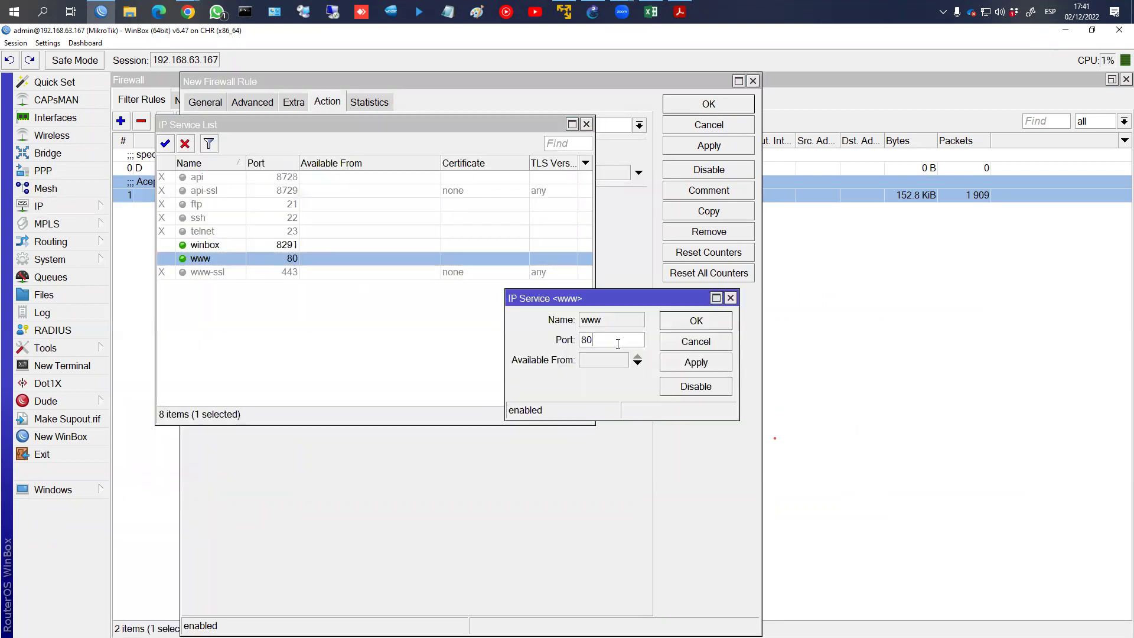
left_click(714, 321)
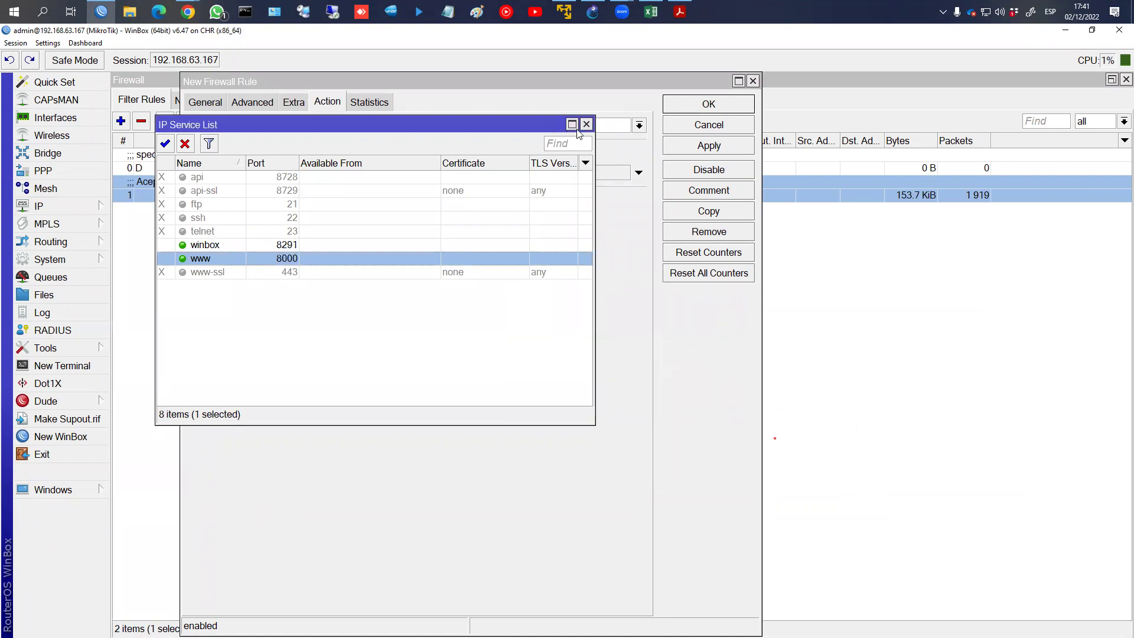
Close the IP service list and set the new firewall rule's action to drop
left_click(586, 124)
left_click(206, 107)
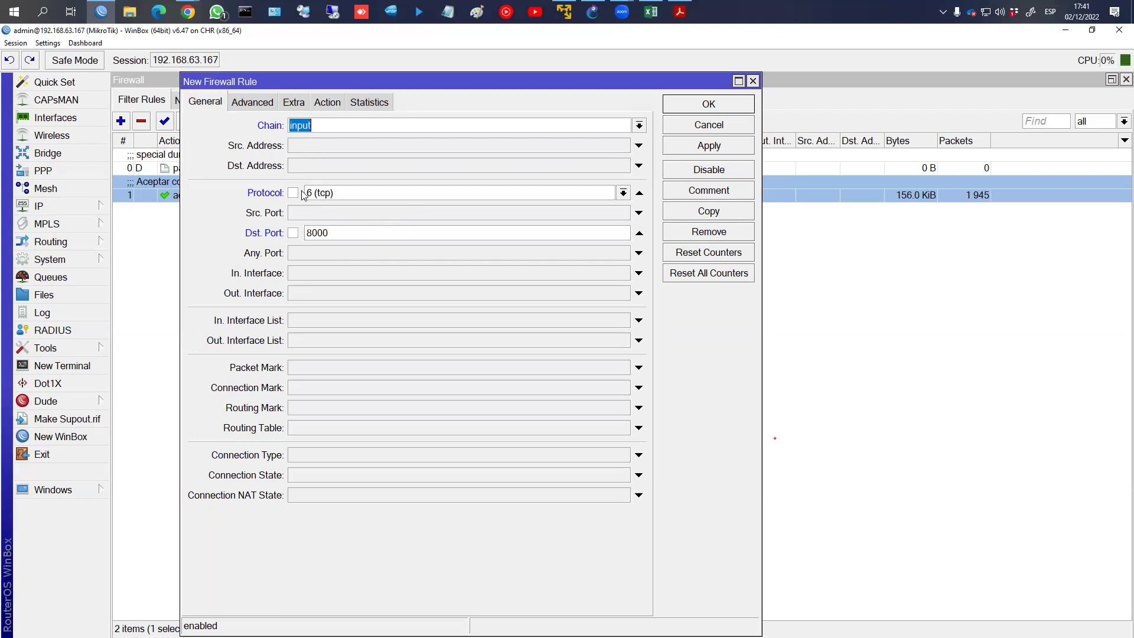
left_click(325, 105)
left_click(329, 125)
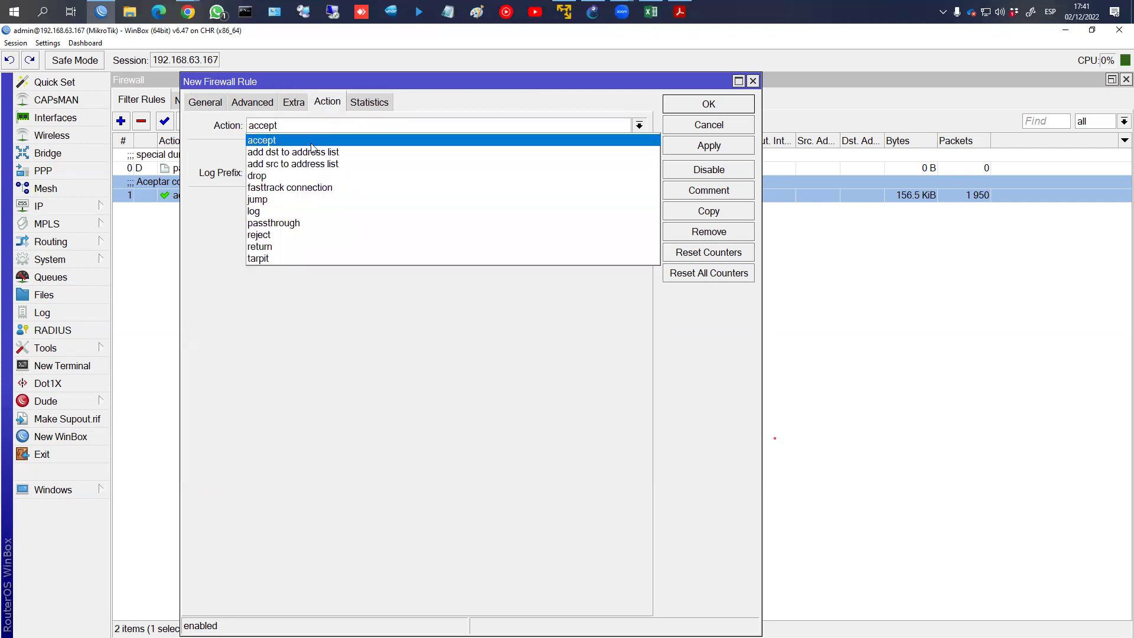
left_click(614, 172)
Add the comment "DROPeo tráfico webfig" to the new rule and save the rule
left_click(698, 192)
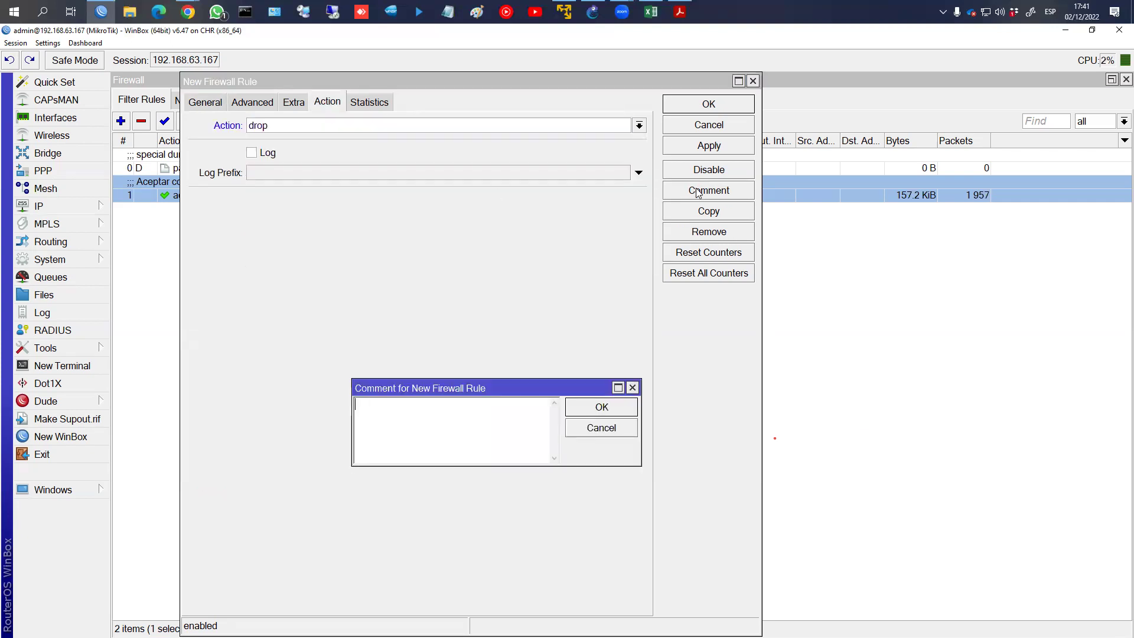
type("DROPeo tráfico web")
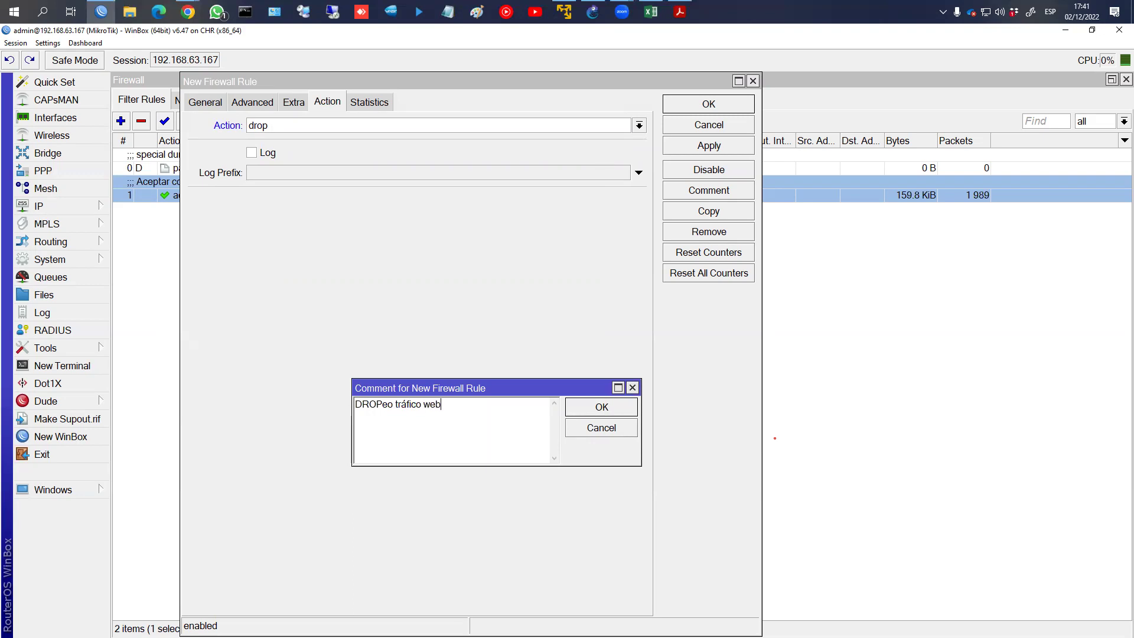
type("f")
key("Return")
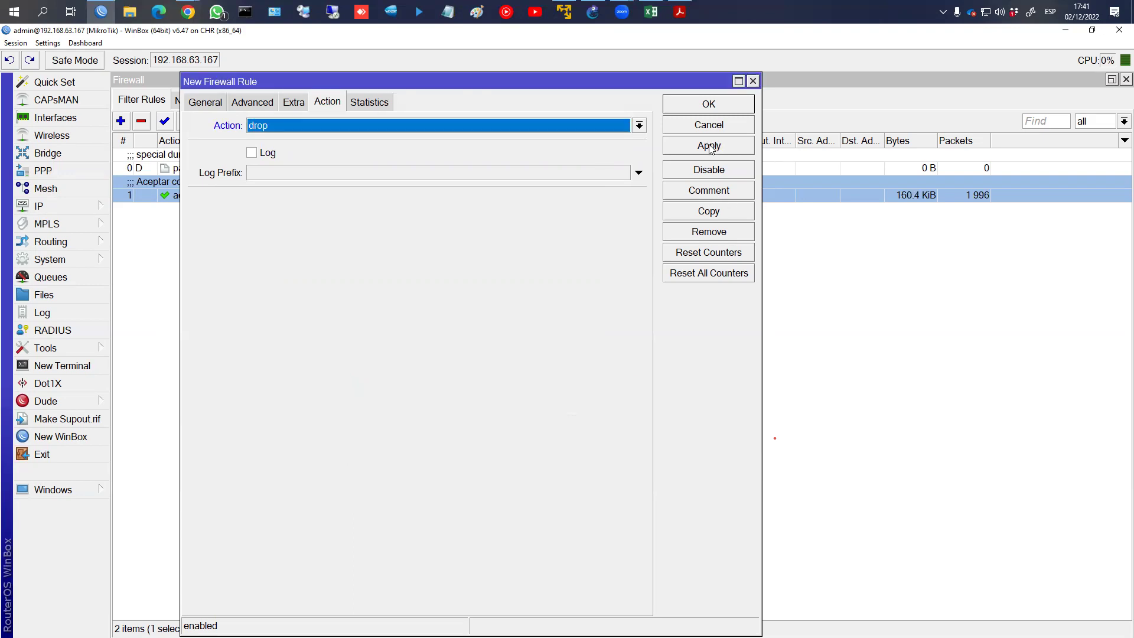
left_click(714, 152)
left_click(711, 105)
Disable the "DROPeo tráfico webfig" filter rule and clear the selection
left_click(206, 220)
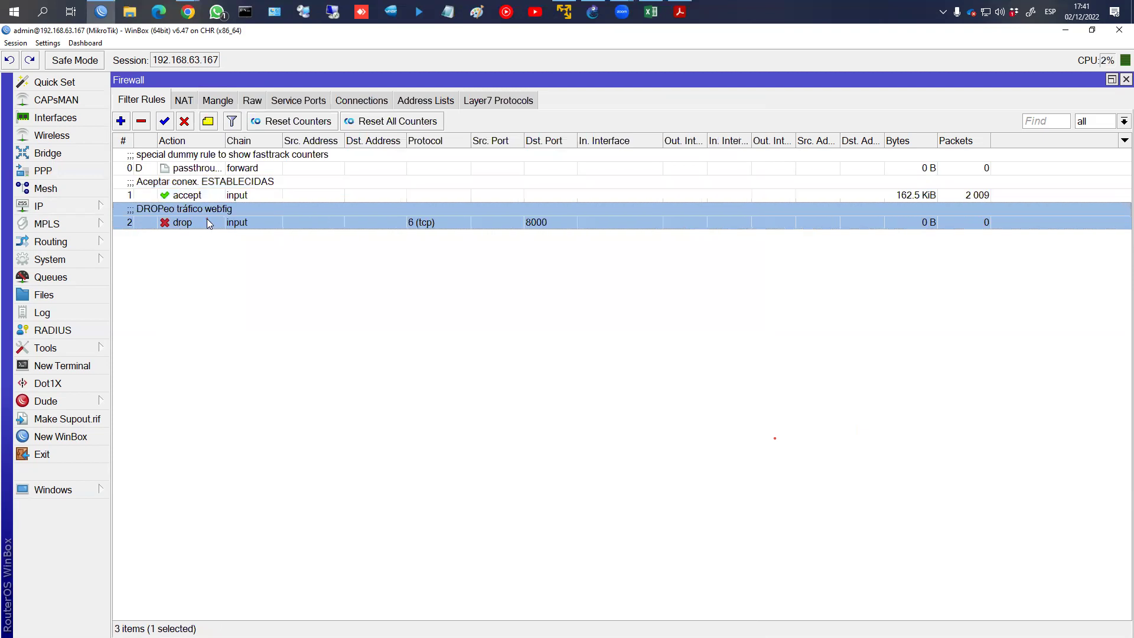
left_click(185, 122)
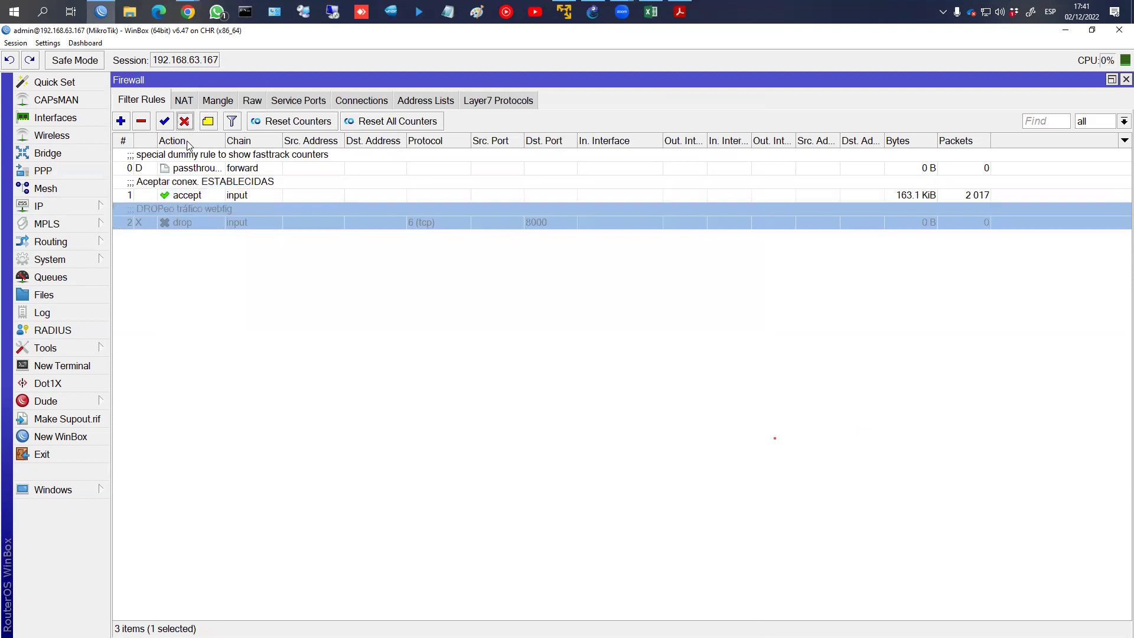
mouse_move(189, 16)
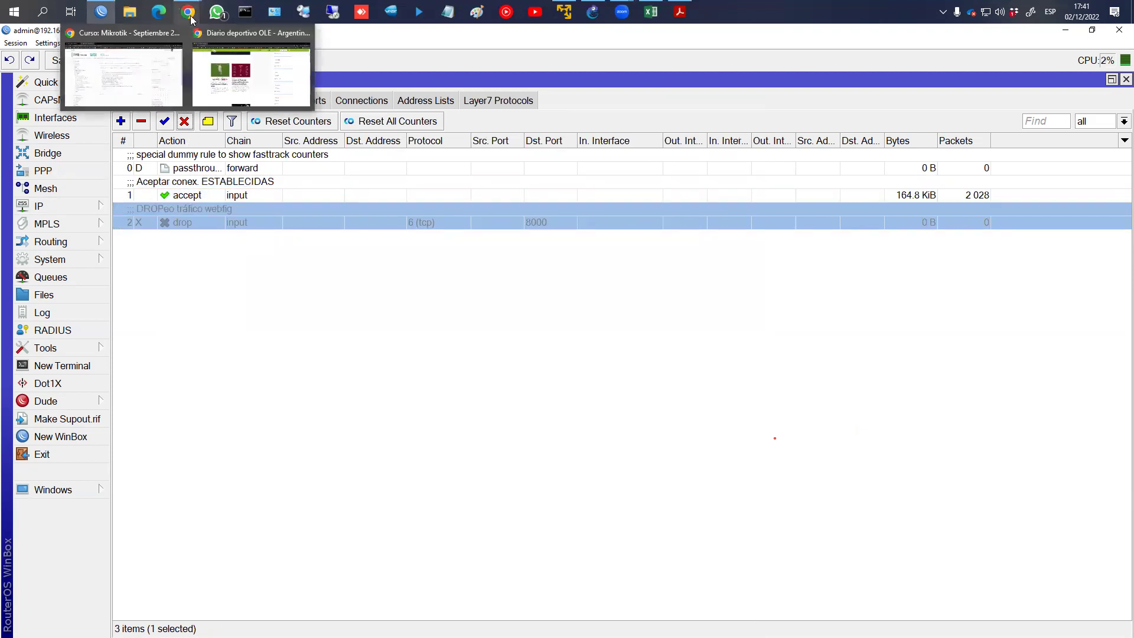
left_click(329, 246)
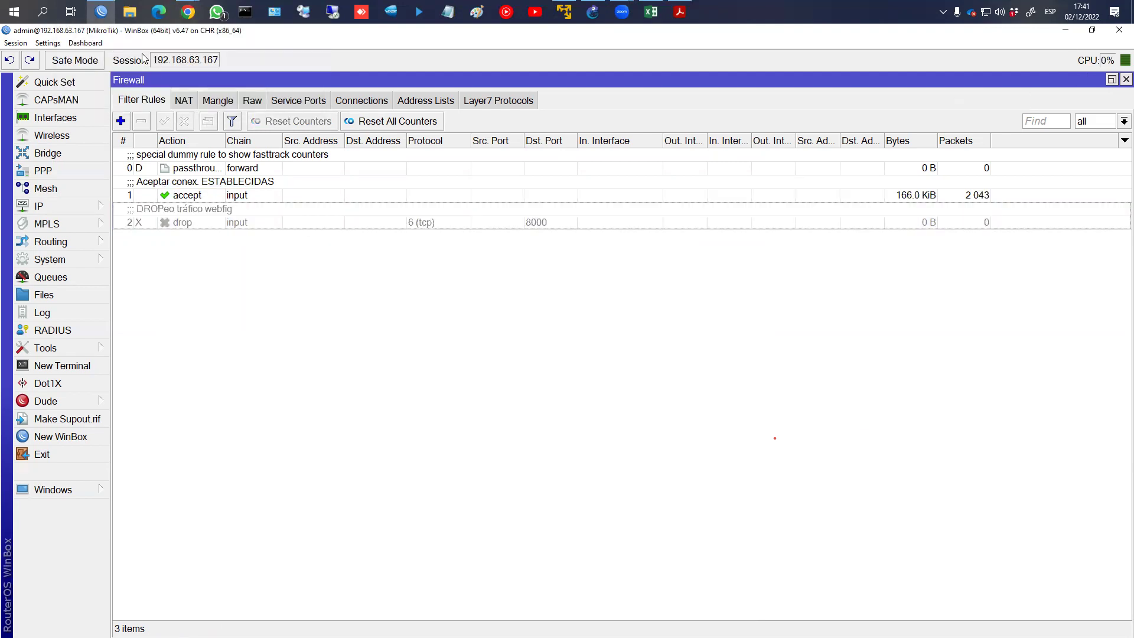
Open a new Chrome window, and display the router's IP address list in WinBox to read its WAN address
mouse_move(188, 14)
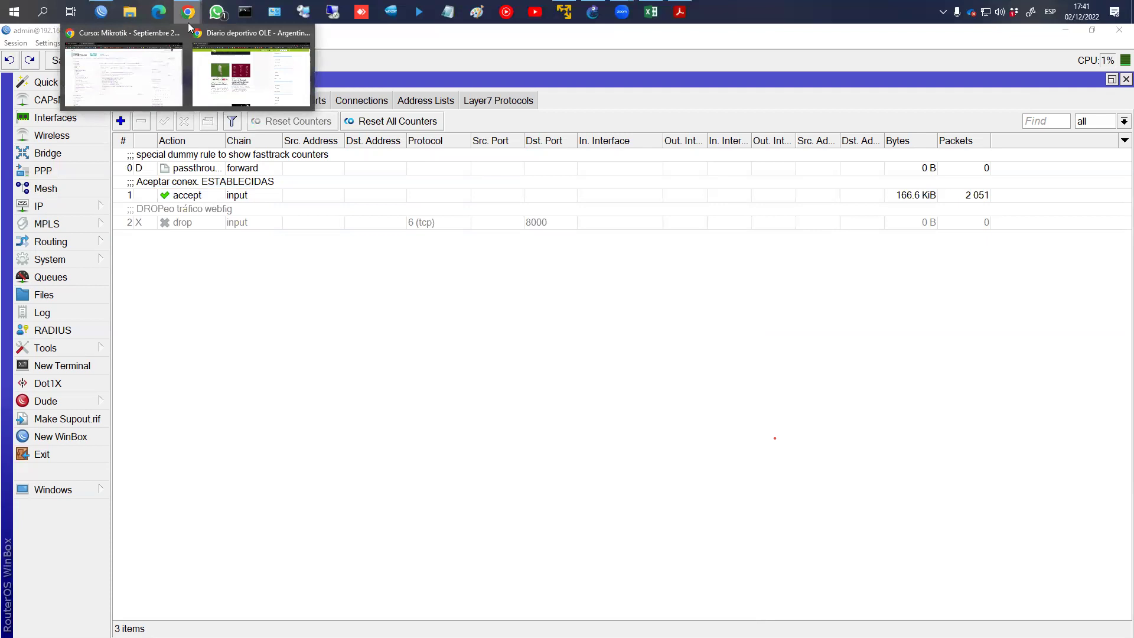
left_click(305, 33)
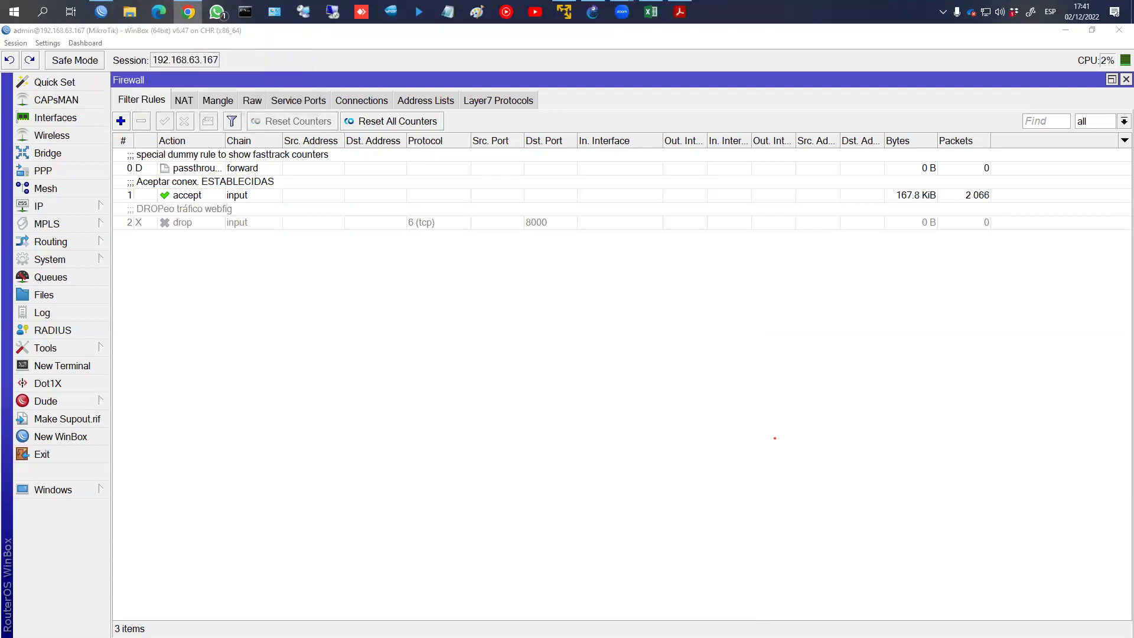
key("super+shift+4")
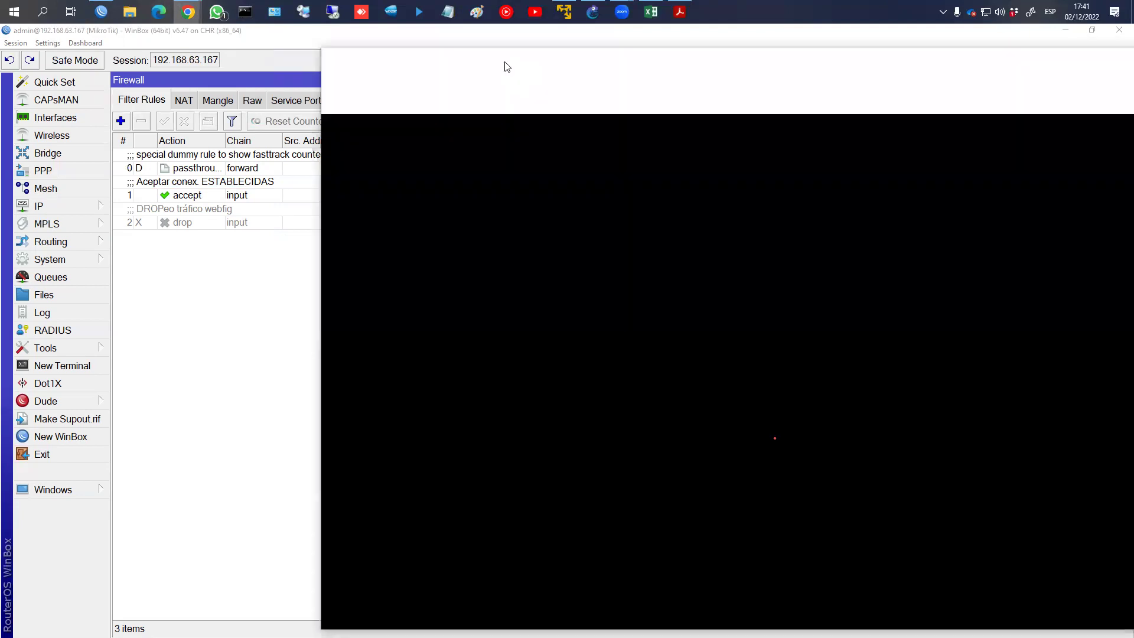
left_click(414, 83)
left_click(53, 224)
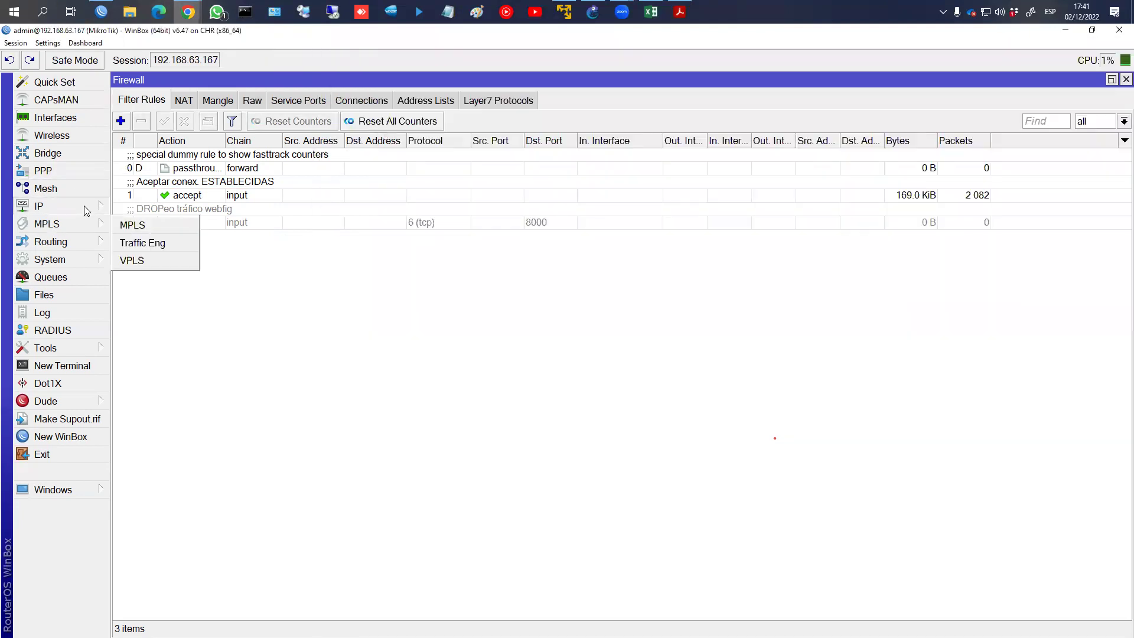
left_click(47, 206)
left_click(142, 238)
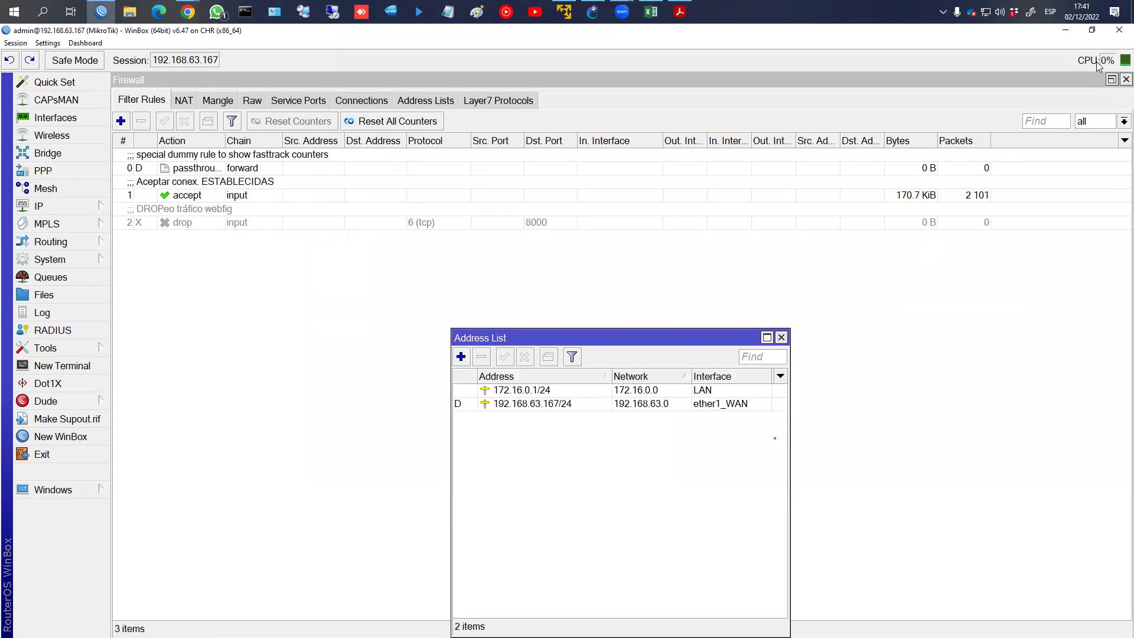
Switch to the new Chrome window, load 192.168.63.167:8000 and maximize the window
key("alt+Tab")
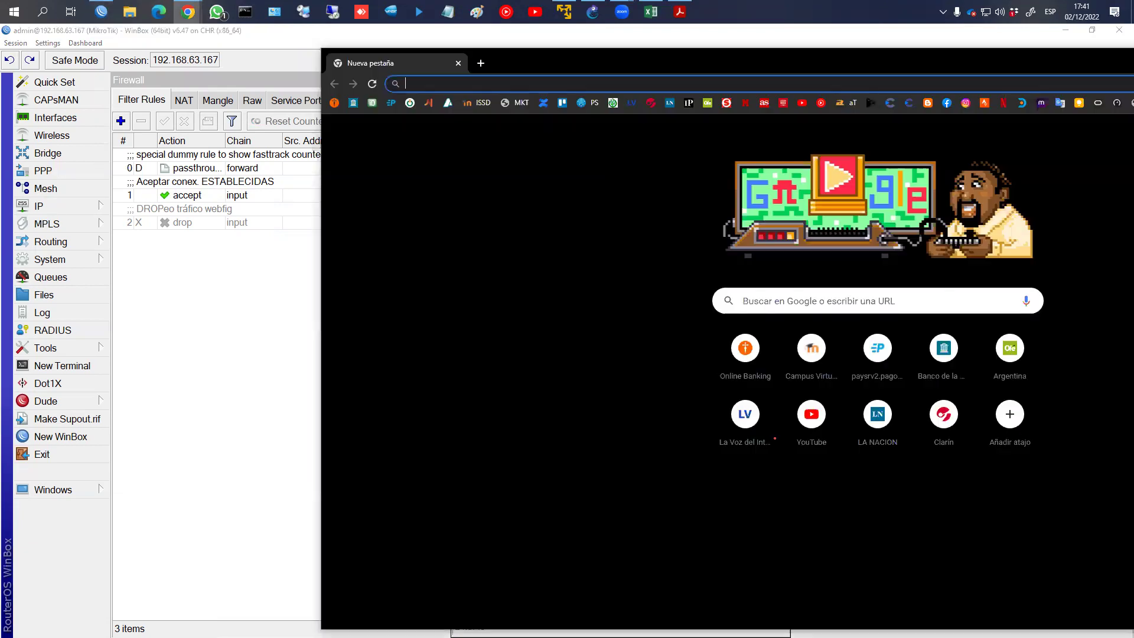
left_click(442, 84)
type("192.1")
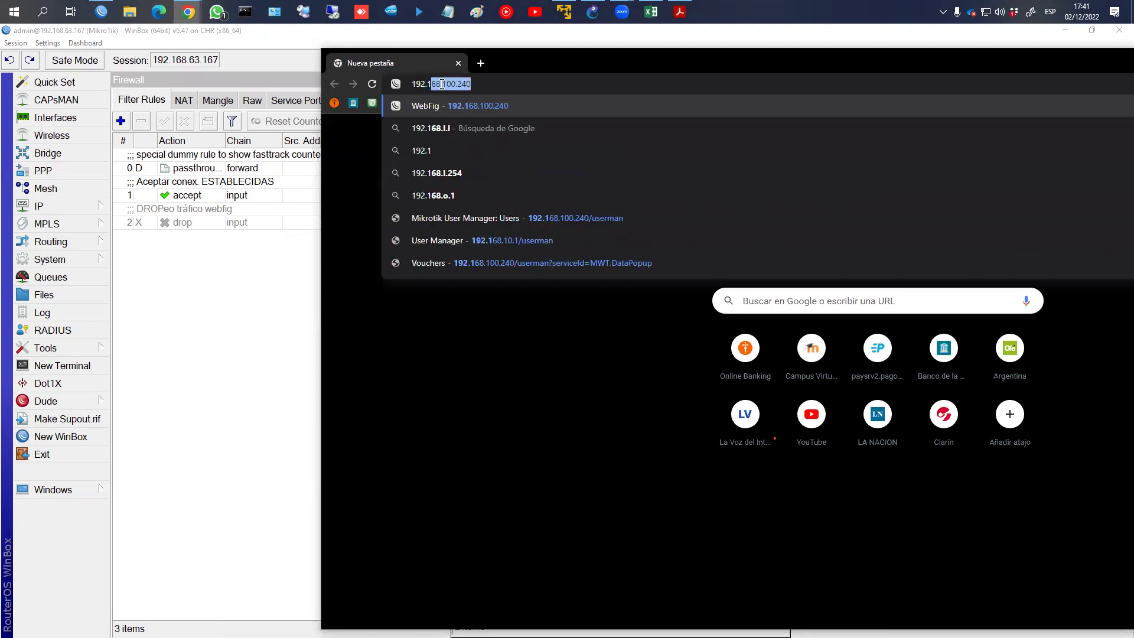
type("68.63.1")
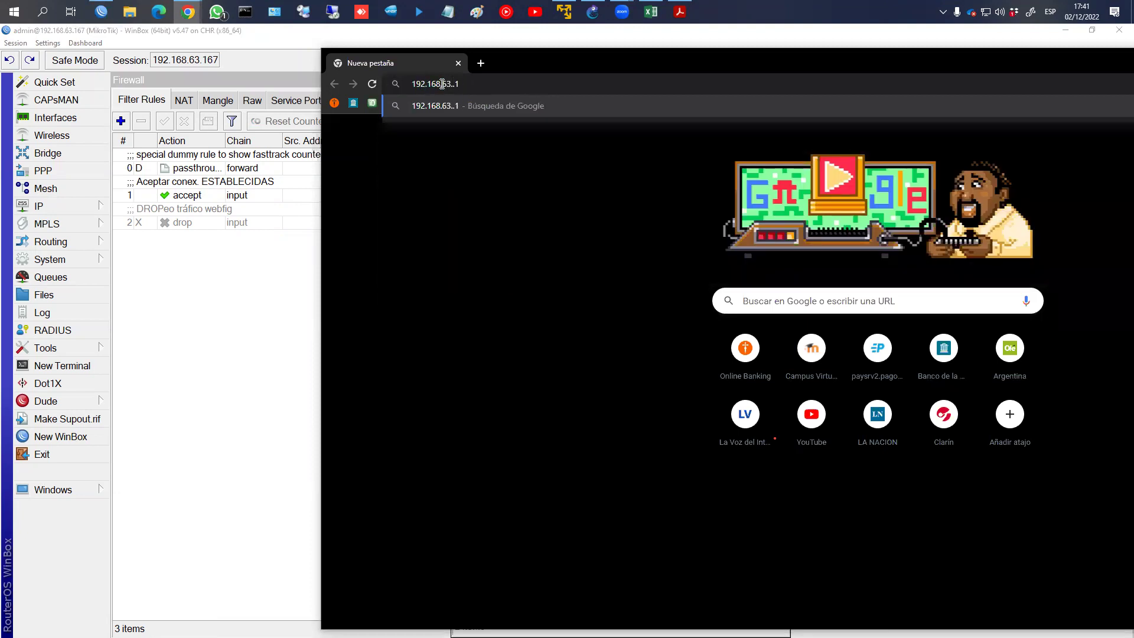
type("67:8000")
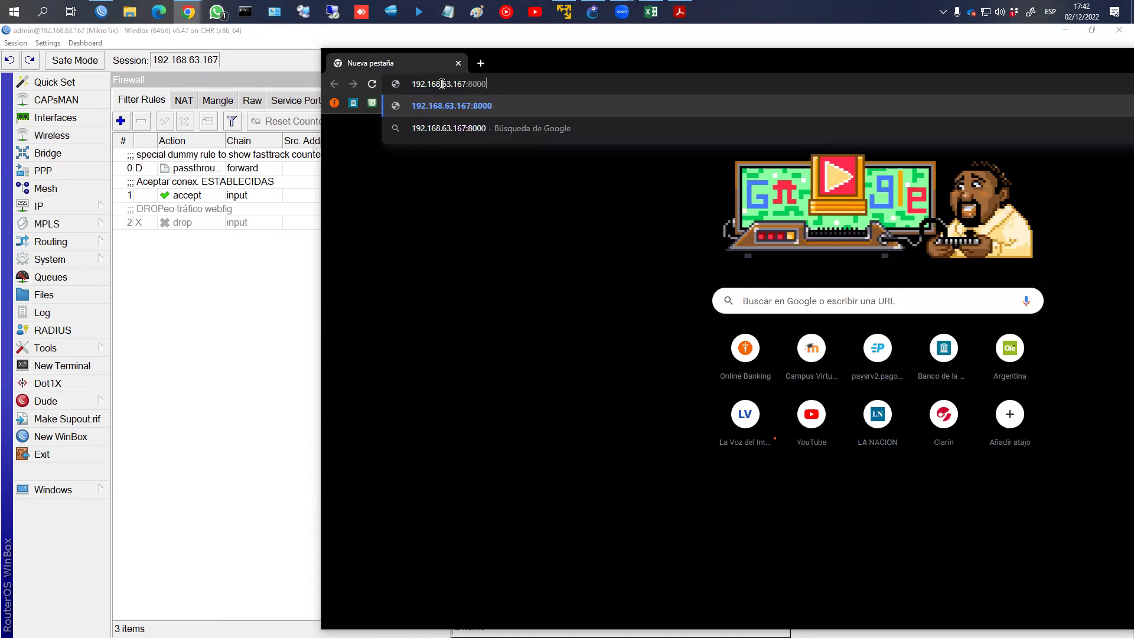
key("Return")
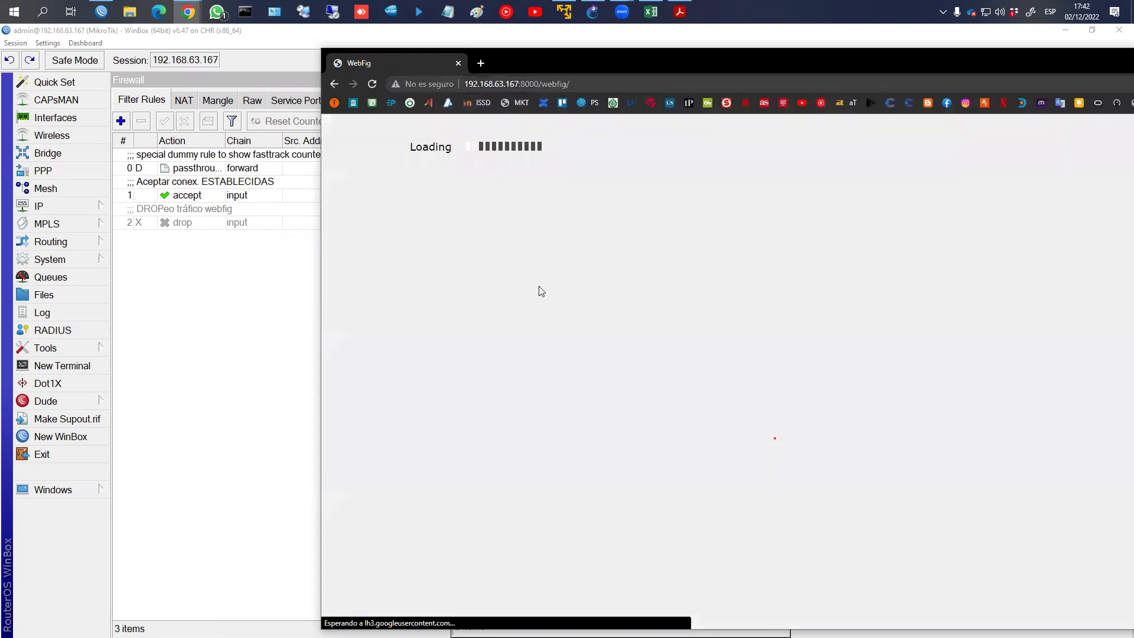
double_click(607, 56)
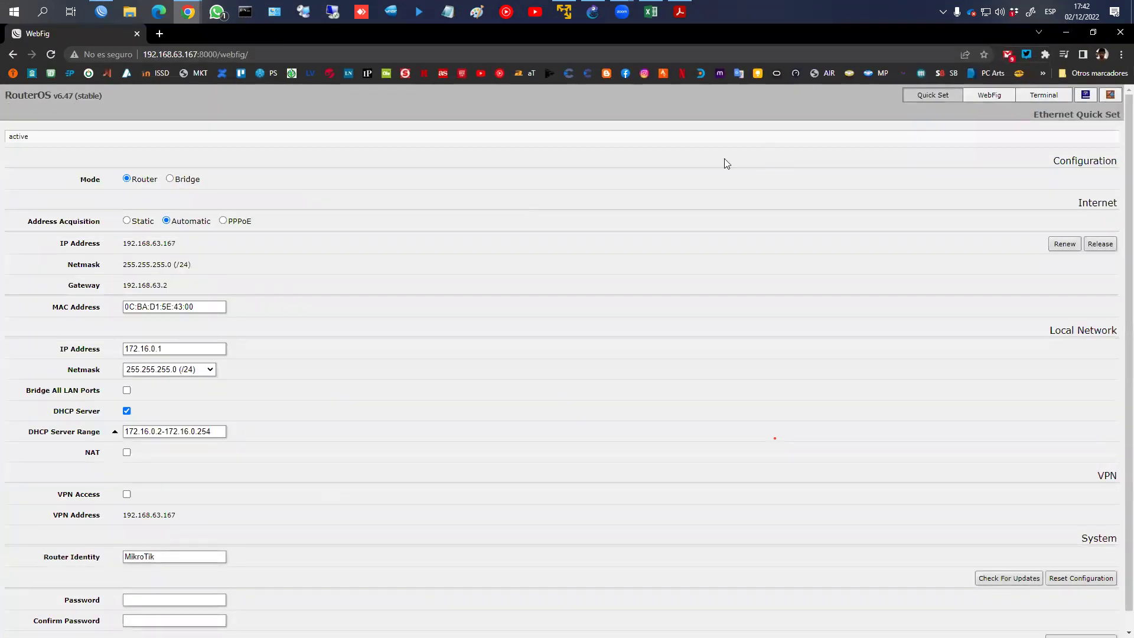
Return to WinBox and enable the "DROPeo tráfico webfig" filter rule
left_click(1064, 33)
left_click(225, 208)
left_click(165, 121)
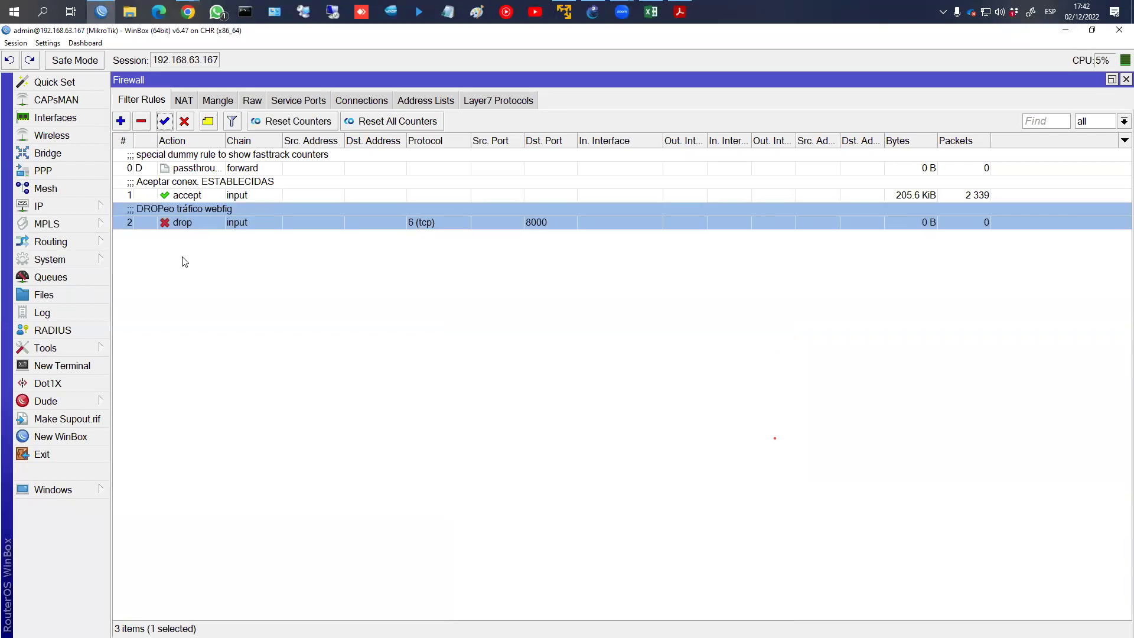
Show the firewall's tracked connections and select all those with destination 192.168.63.167:8000
left_click(384, 106)
left_click(341, 177)
left_click(342, 168)
left_click(332, 222, "shift")
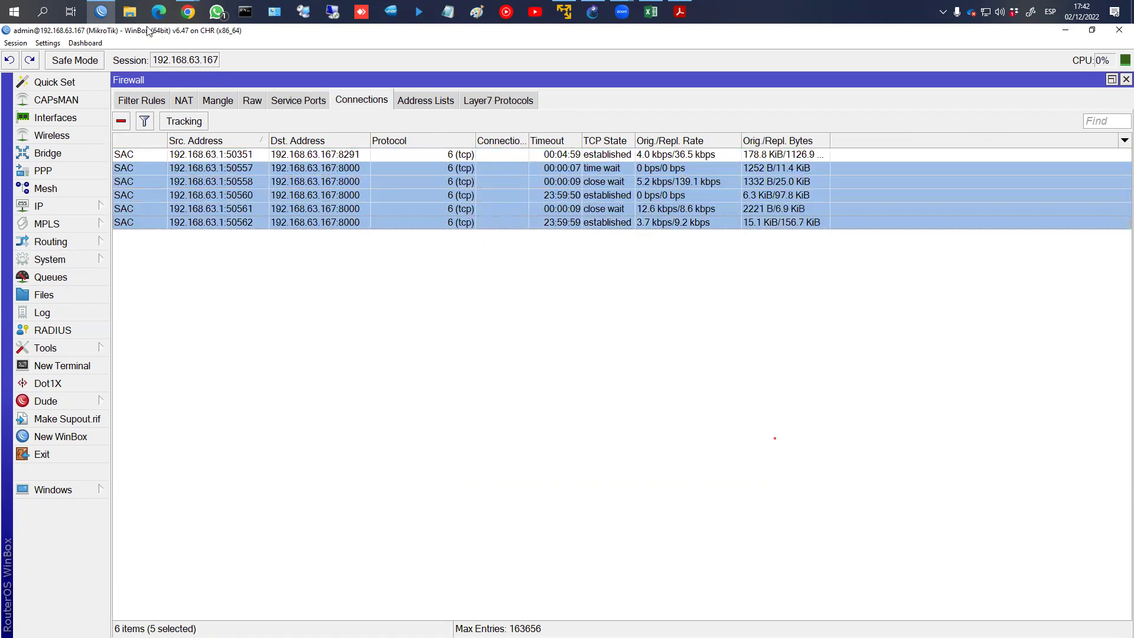
Switch to Chrome and request the WebFig page at 192.168.63.167:8000/webfig/ again to test the drop rule
mouse_move(187, 13)
left_click(234, 59)
left_click(237, 55)
key("Return")
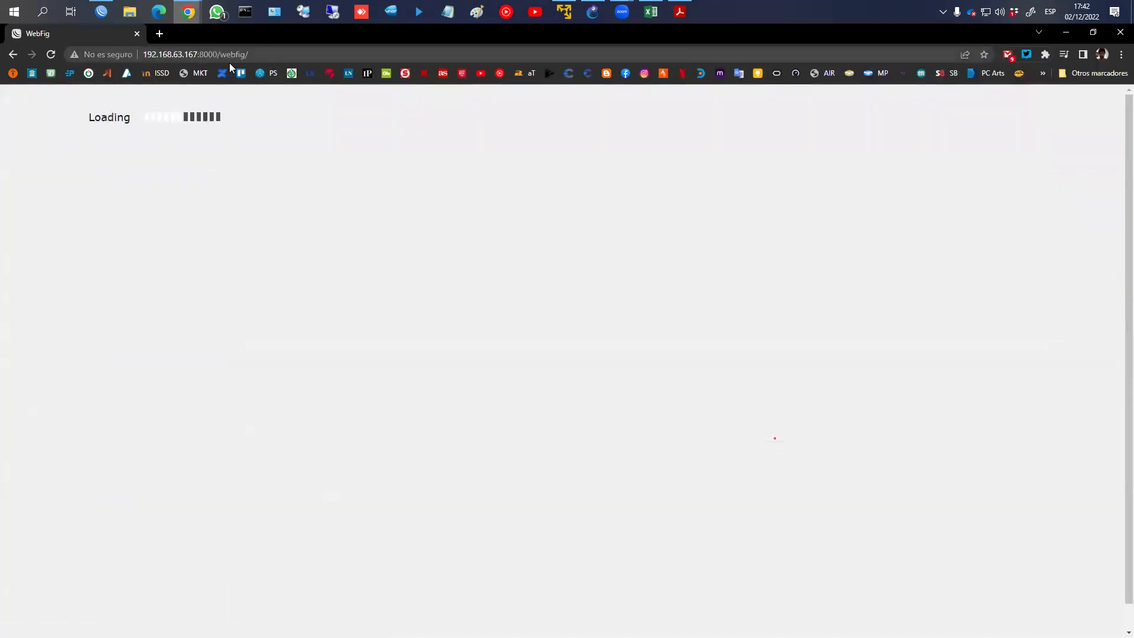
left_click(234, 56)
key("Return")
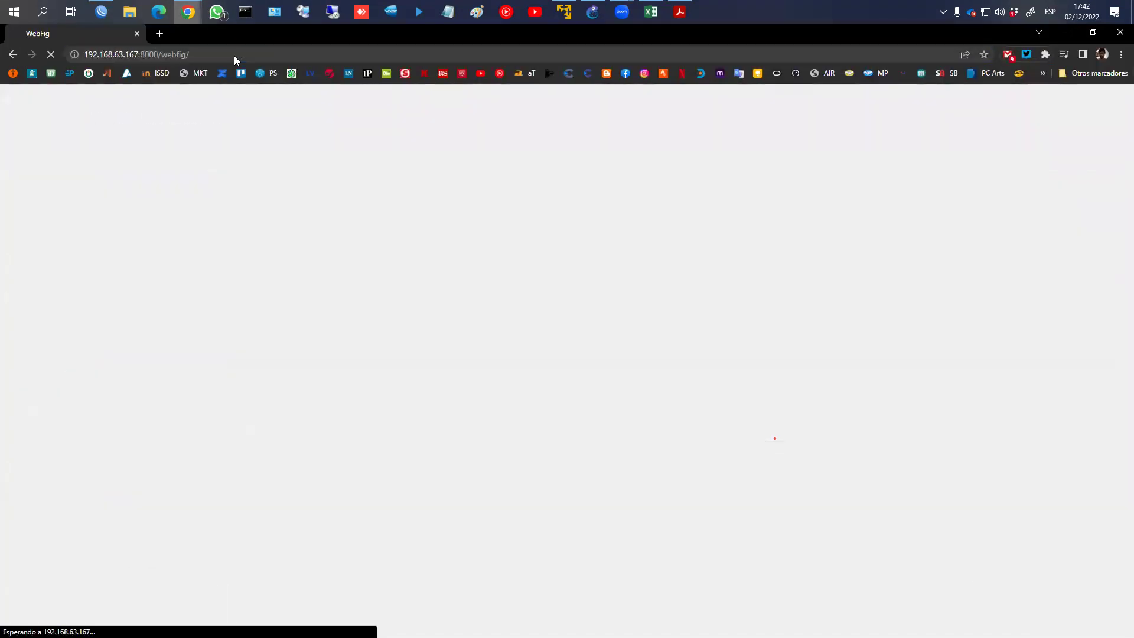
Shorten the page address to 192.168.63.167:8000, load it and reload it to retry the connection
left_click(239, 55)
left_click(239, 55)
key("BackSpace")
key("BackSpace")
key("BackSpace")
key("BackSpace")
key("BackSpace")
key("BackSpace")
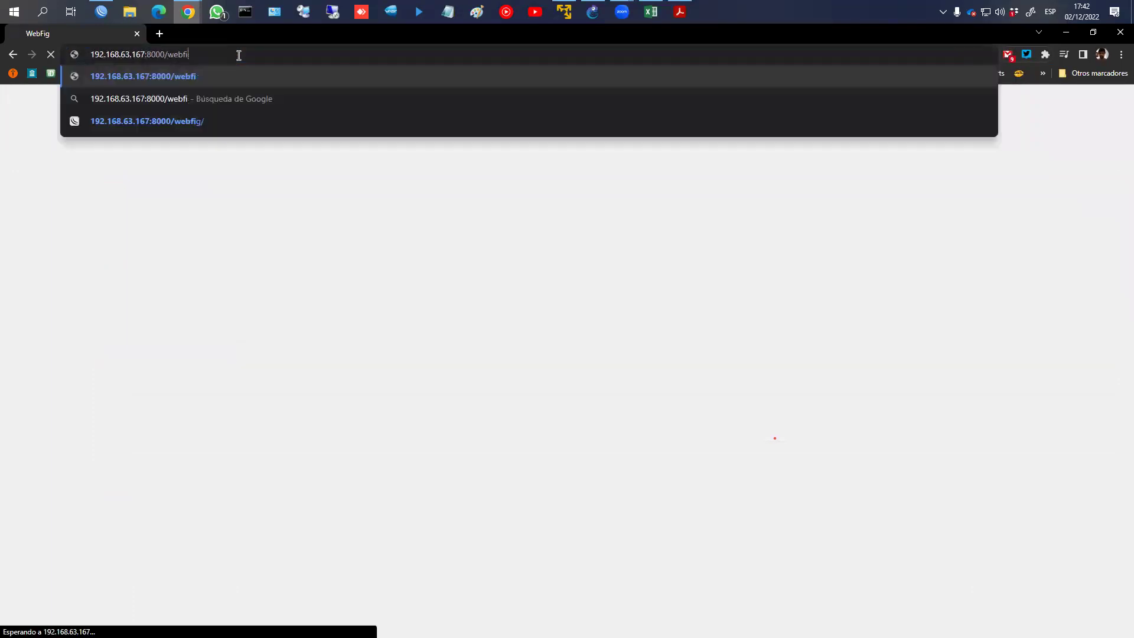
key("Return")
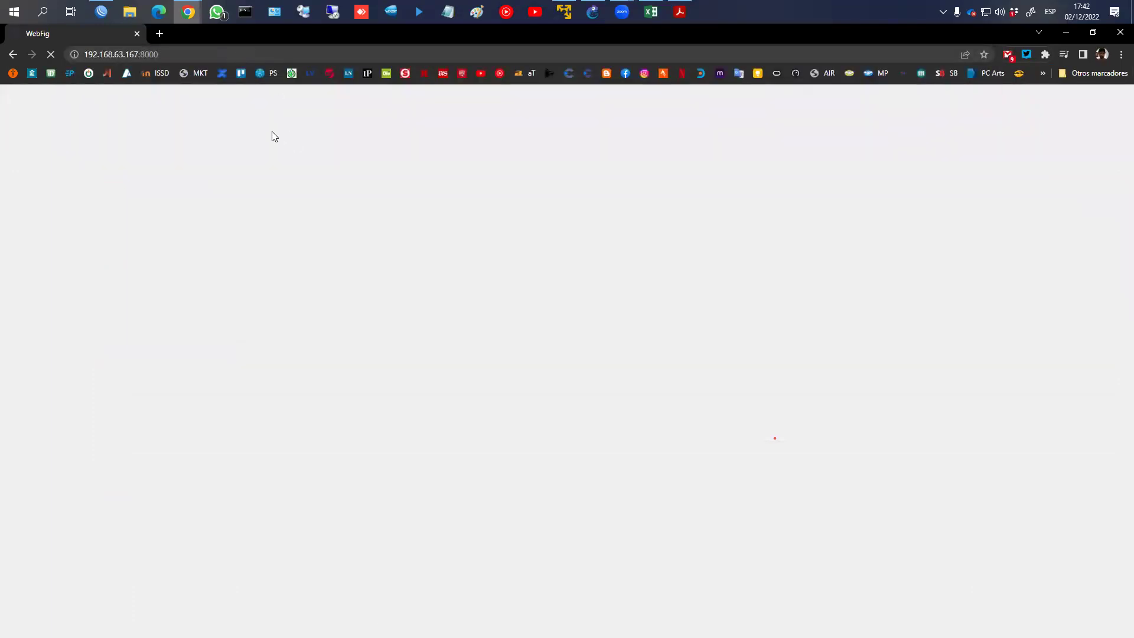
left_click(157, 55)
key("Return")
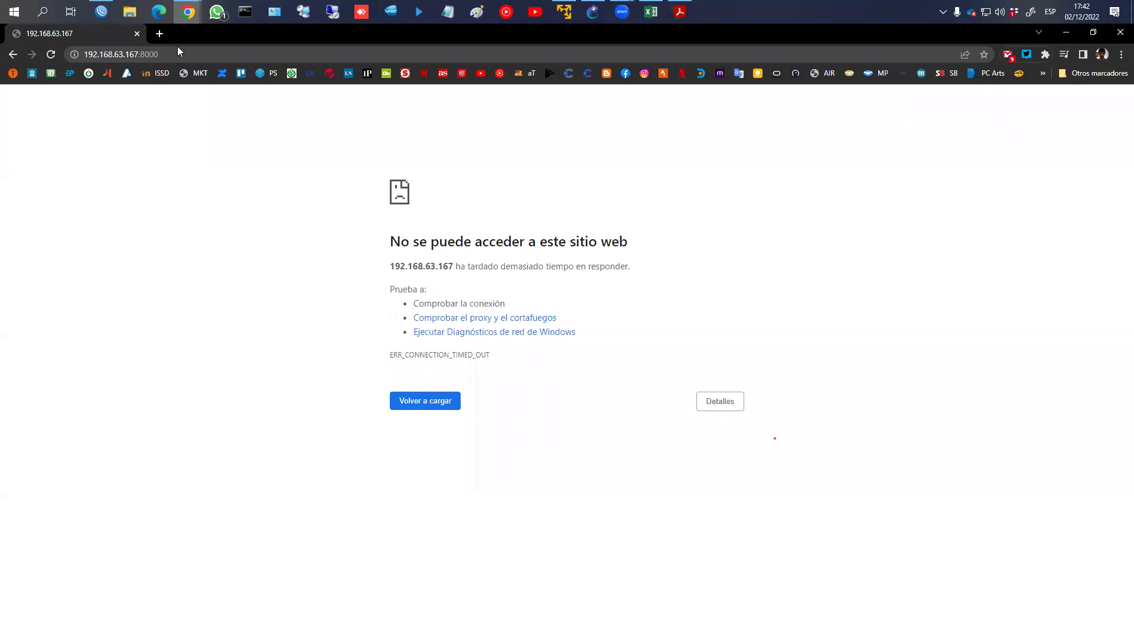
key("F5")
Switch to WinBox, outline the drop rule's byte and packet counters in red, and reset that rule's counters
left_click(101, 11)
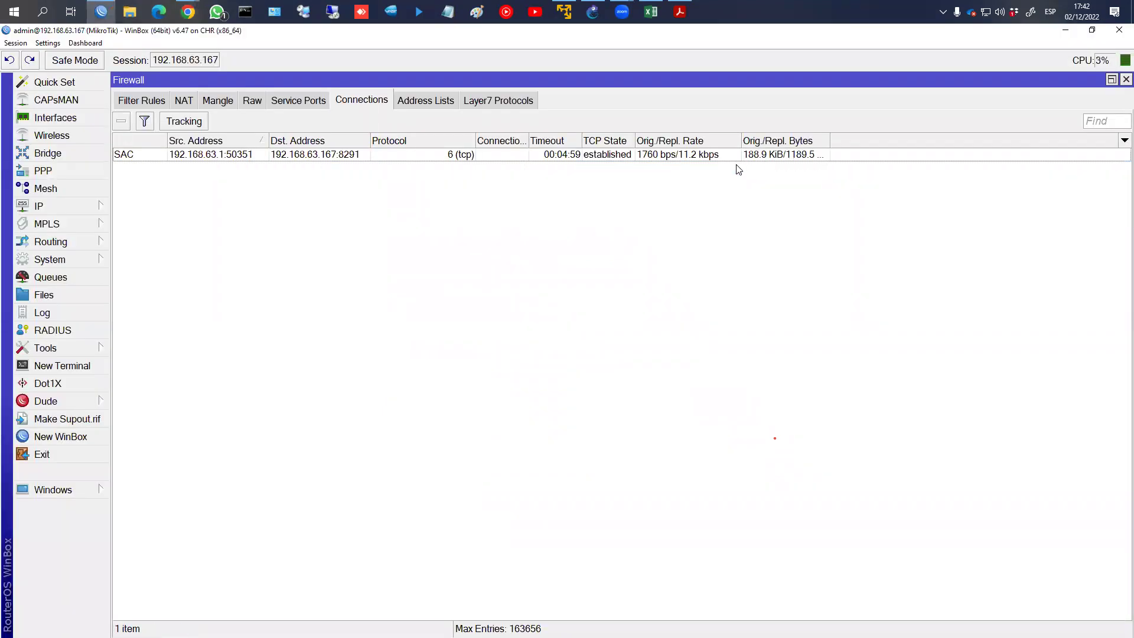
left_click(142, 90)
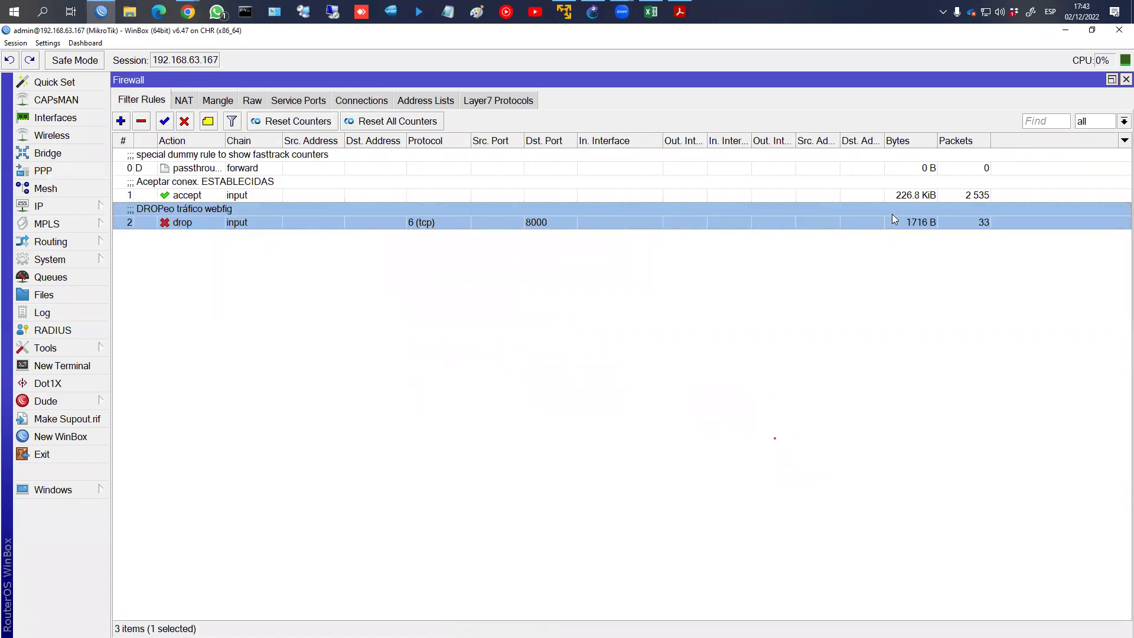
left_click_drag(880, 202, 1008, 244)
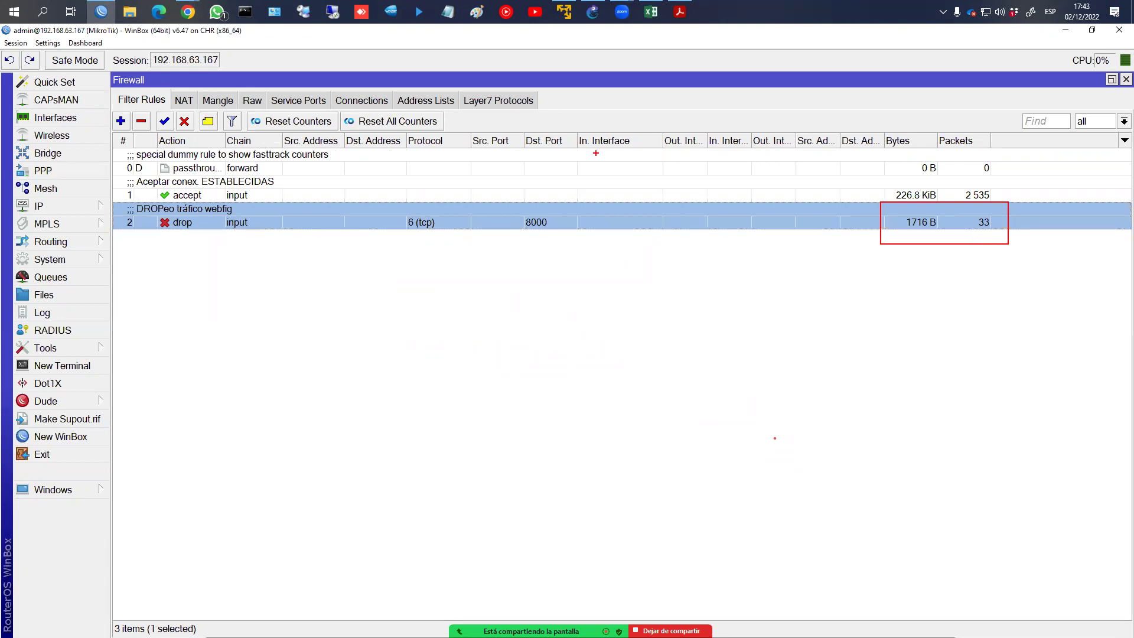
left_click(272, 122)
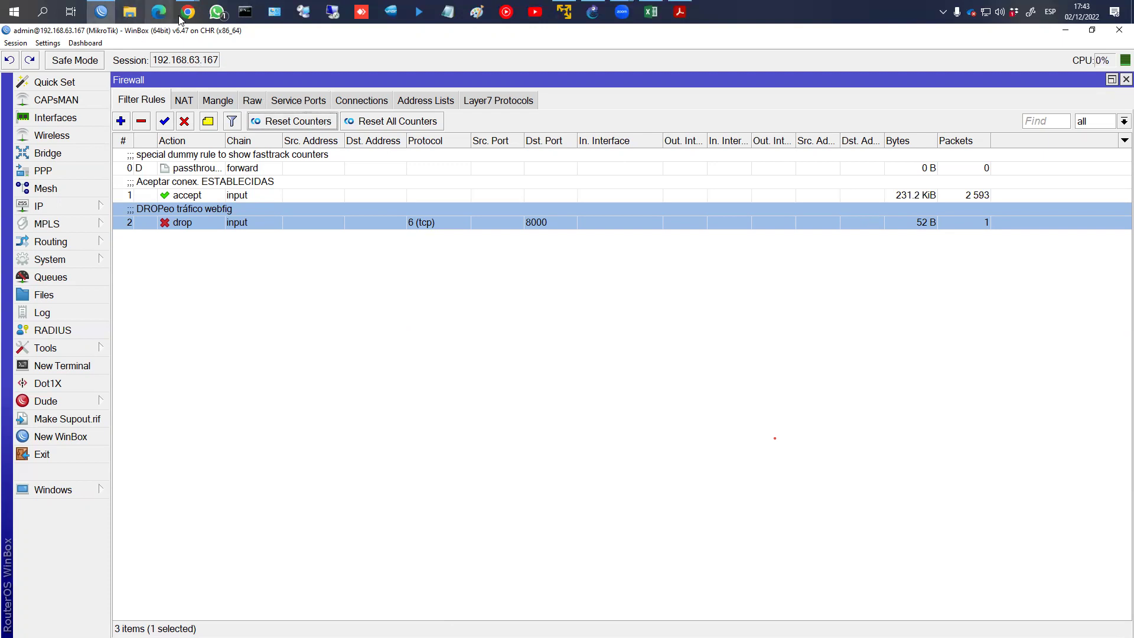
Switch to Chrome, restore its window to a smaller size below the filter rules in WinBox, and place the cursor in the address
mouse_move(185, 16)
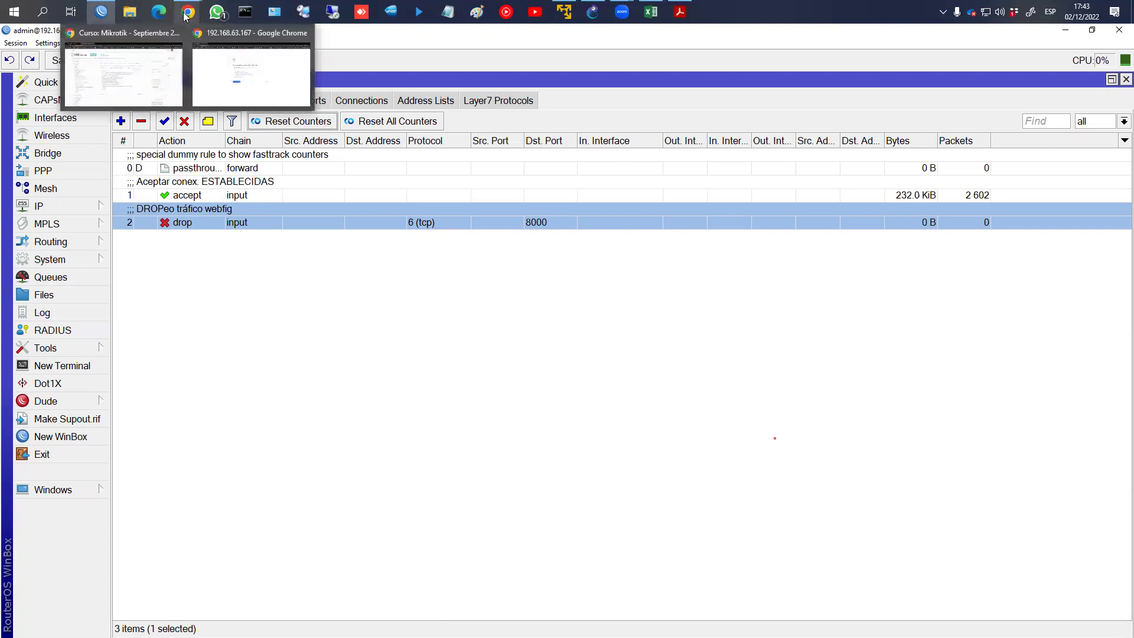
left_click(209, 54)
left_click(180, 52)
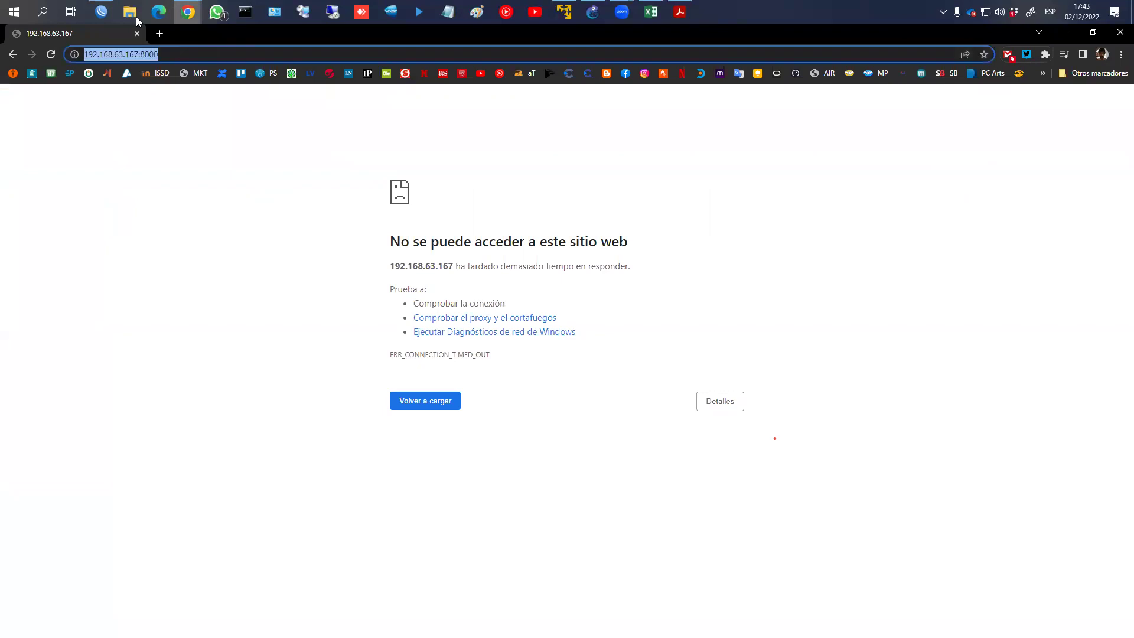
left_click(1091, 32)
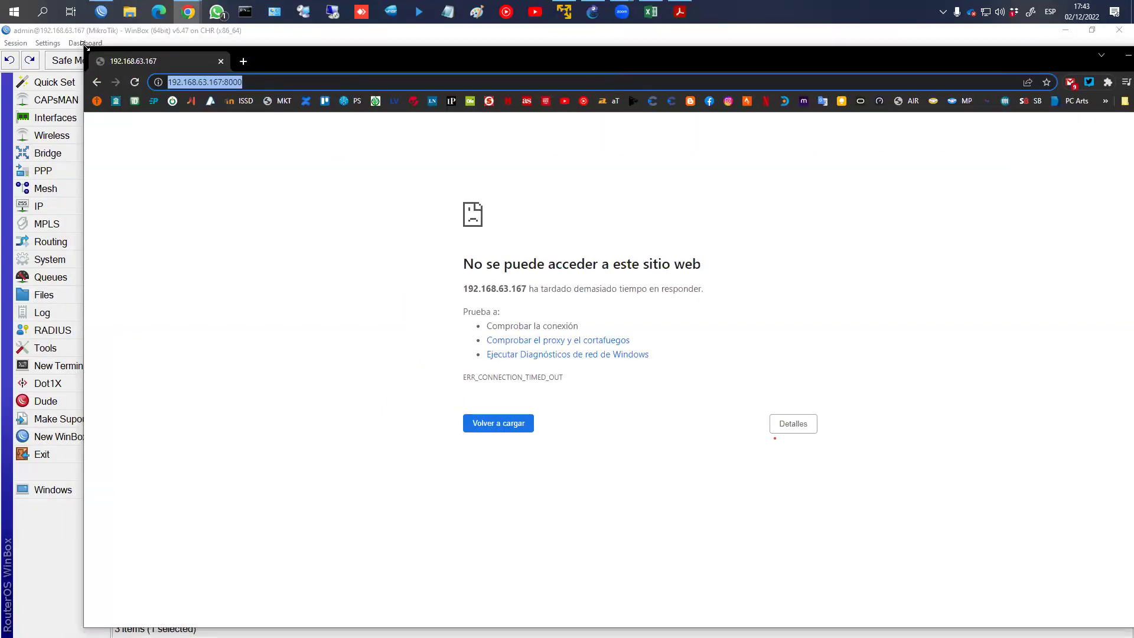
left_click_drag(86, 46, 626, 278)
left_click_drag(880, 281, 750, 283)
left_click(729, 294)
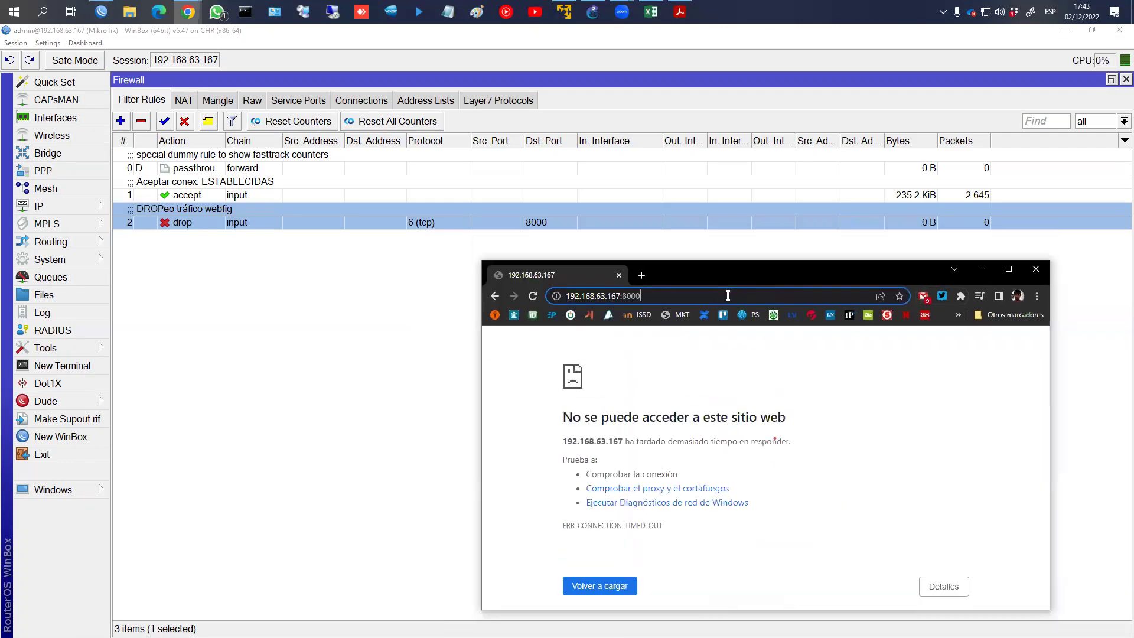
Request 192.168.63.167:8000 against the drop rule, disable that rule in WinBox, and return to the WebFig page in Chrome
key("Return")
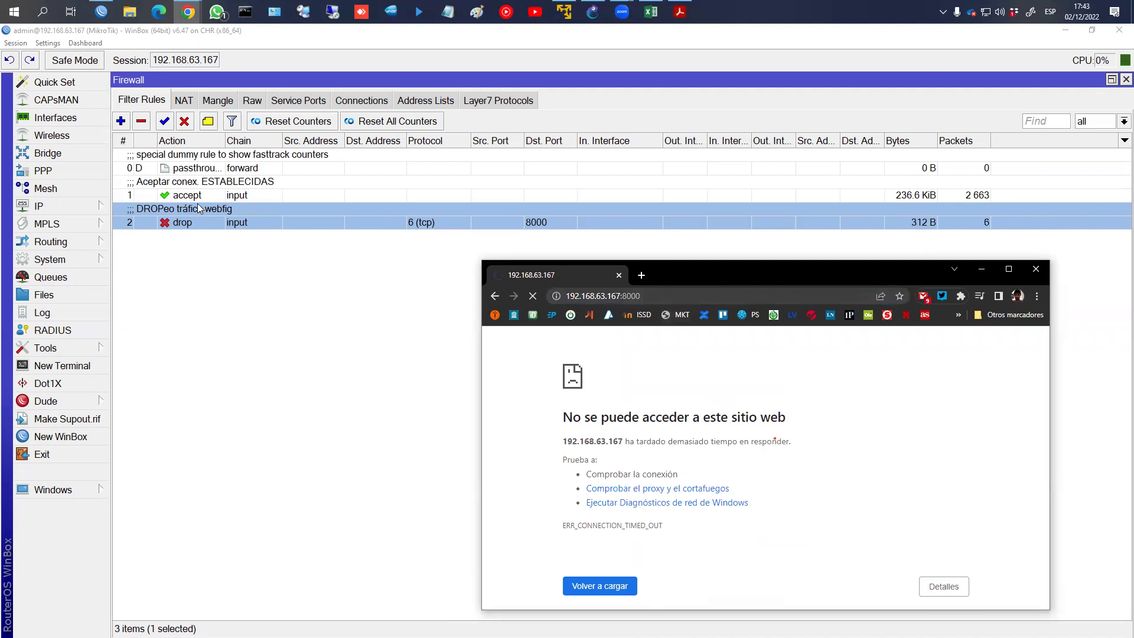
left_click(184, 121)
left_click(188, 11)
left_click(662, 296)
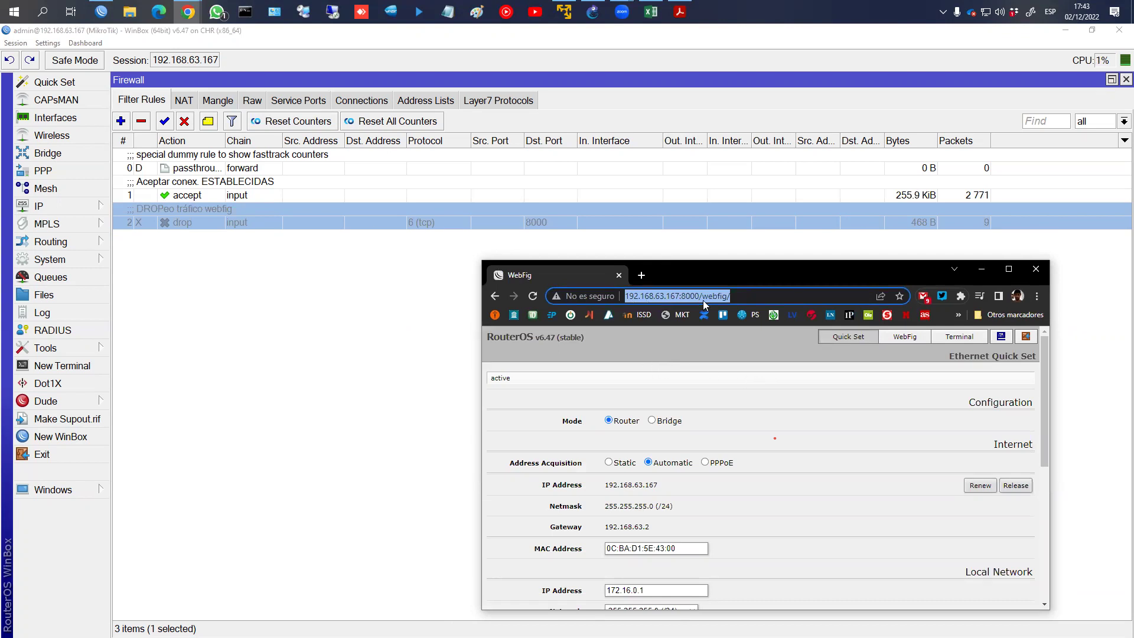
In WinBox, change the port 8000 rule's action to reject with tcp reset and apply it
left_click(220, 215)
double_click(219, 215)
left_click(273, 126)
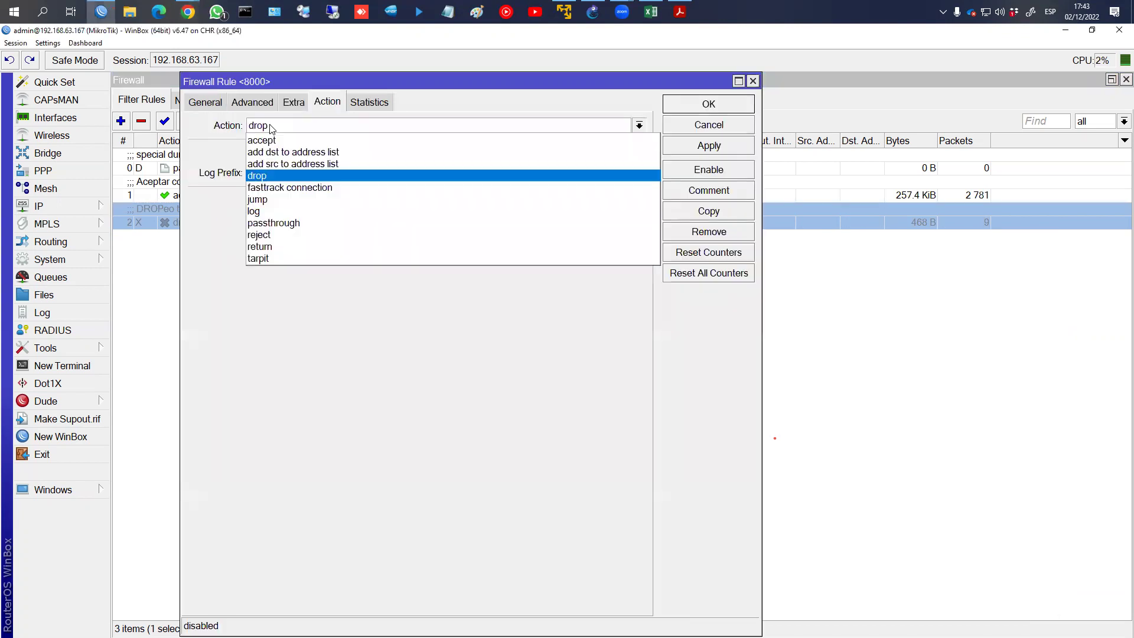
left_click(274, 235)
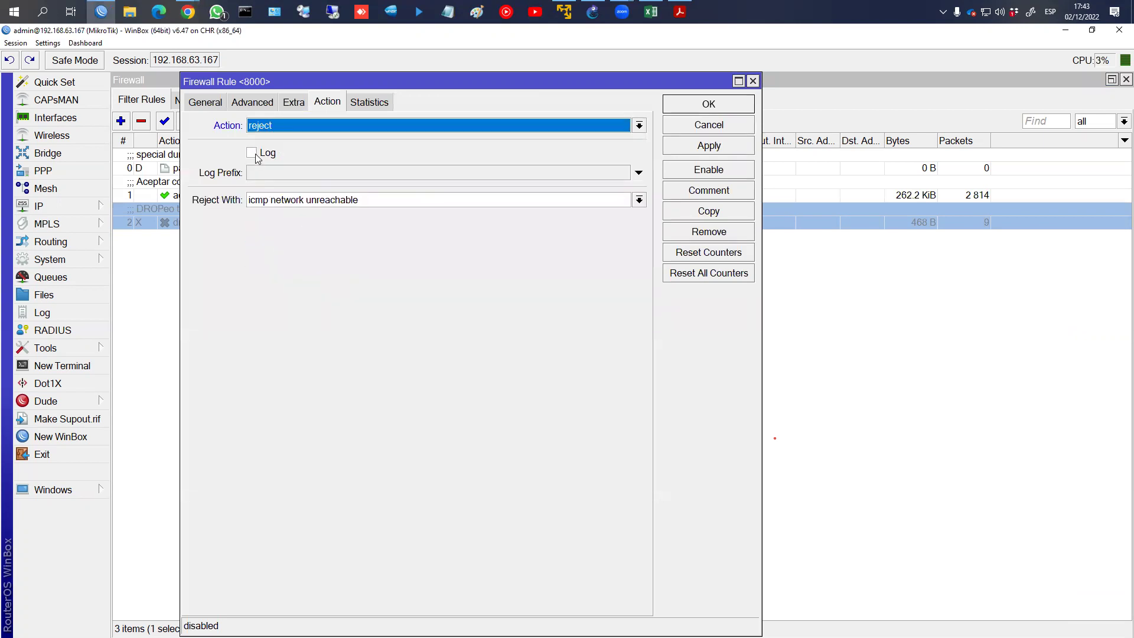
left_click(282, 199)
left_click(283, 198)
left_click(282, 198)
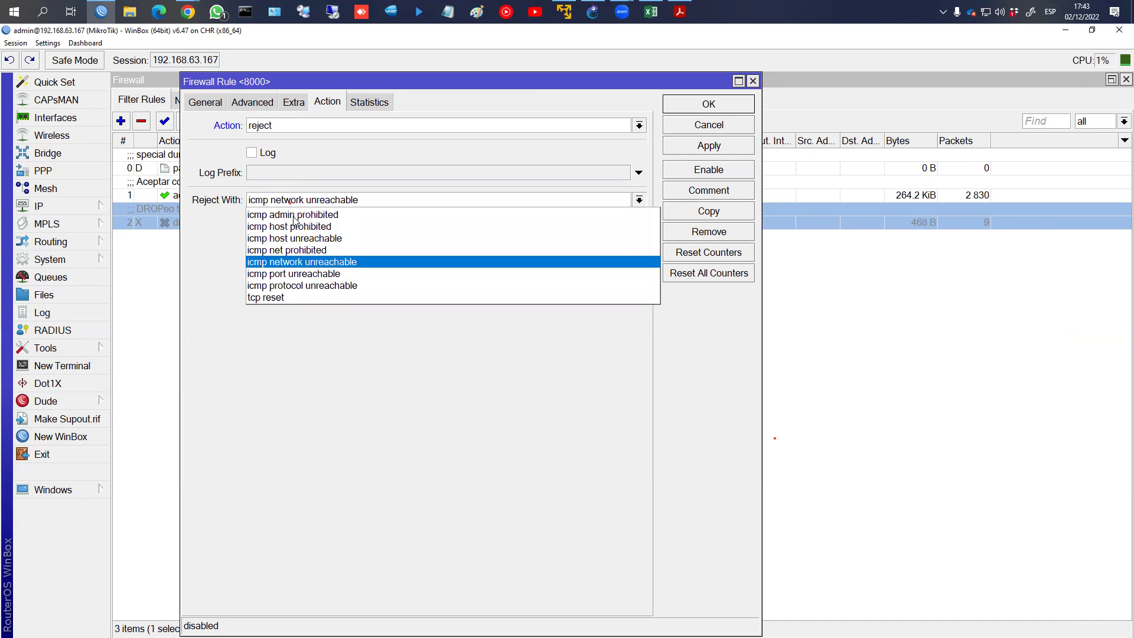
left_click(326, 297)
left_click(709, 146)
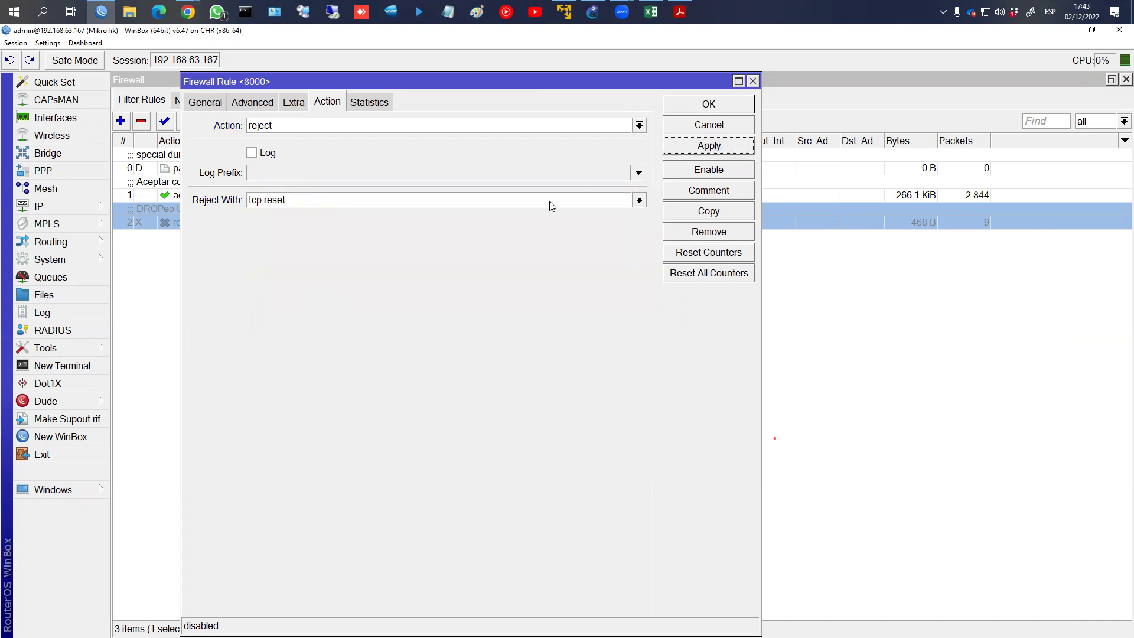
Enable the port 8000 reject rule and review its action settings
key("alt+Tab")
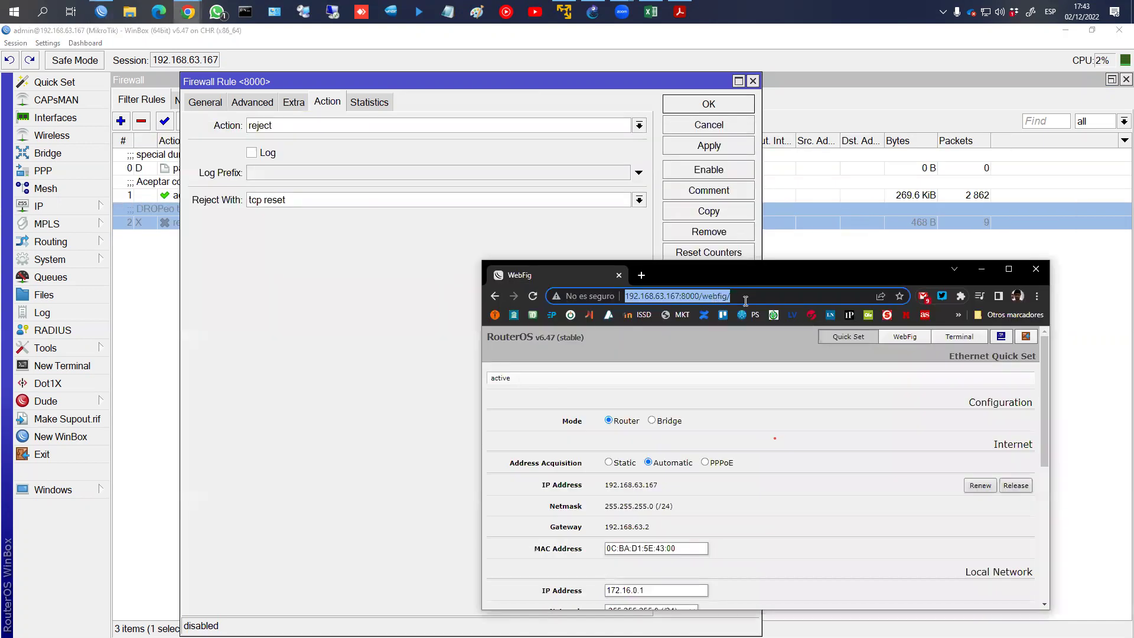
left_click(745, 298)
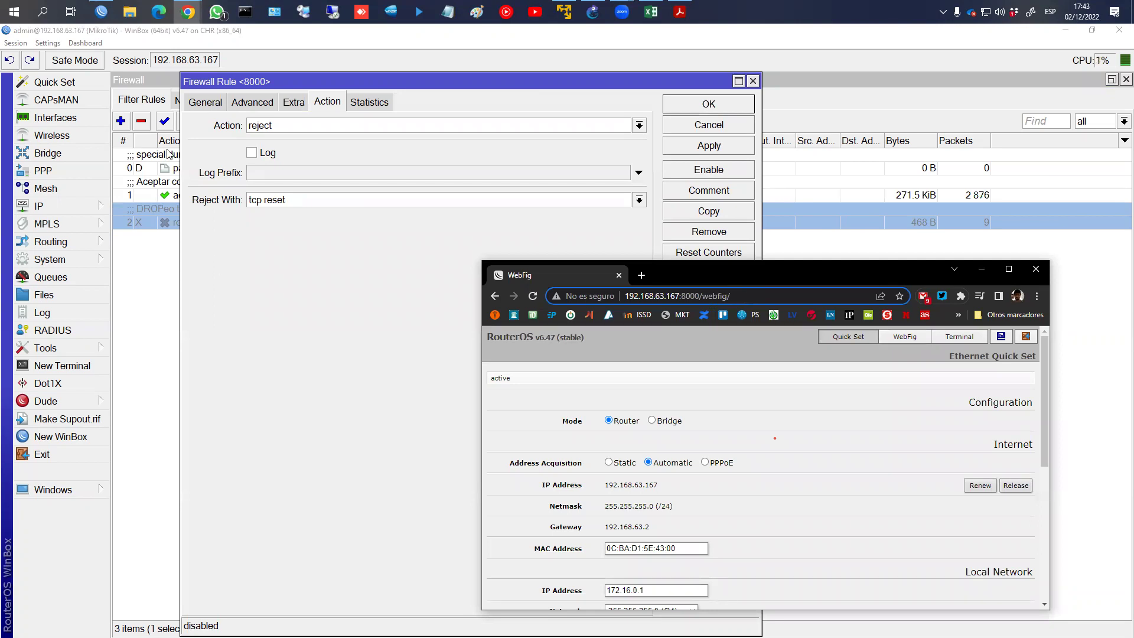
left_click(164, 121)
key("alt+Tab")
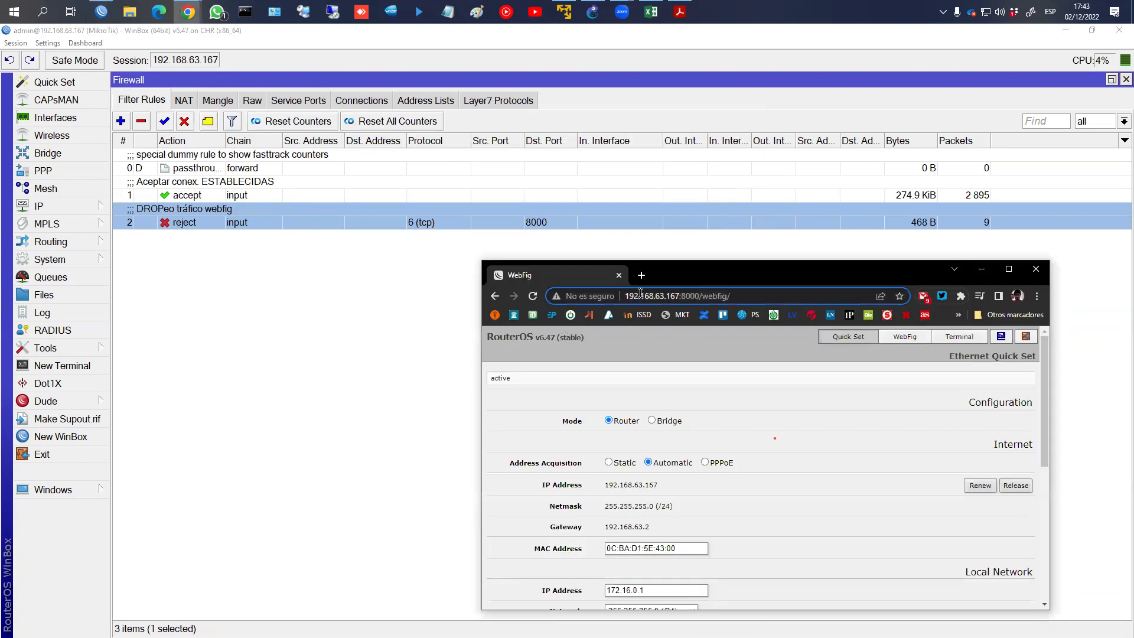
double_click(336, 222)
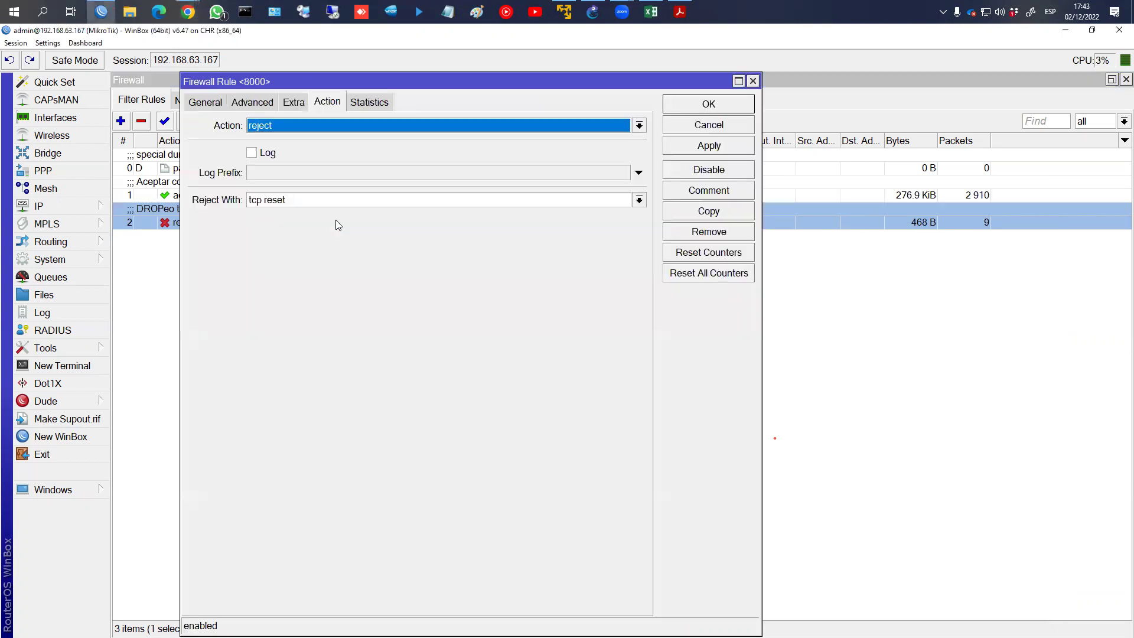
left_click(681, 115)
Switch to Chrome and request 192.168.63.167:8000/webfig/ again to test the tcp reset rejection
key("alt+Tab")
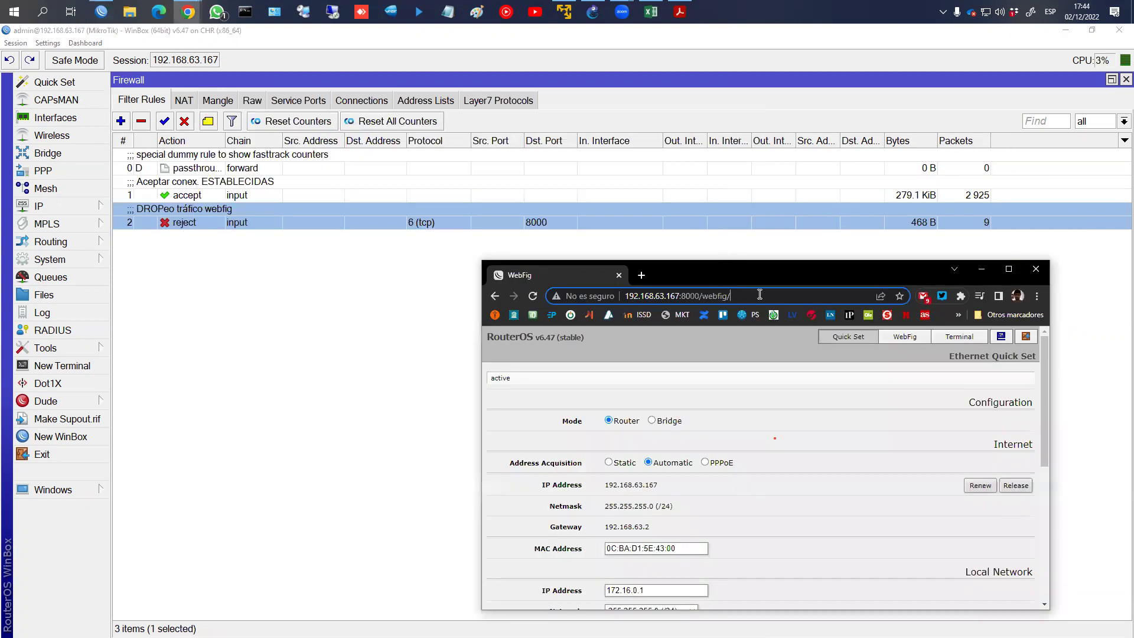
key("Return")
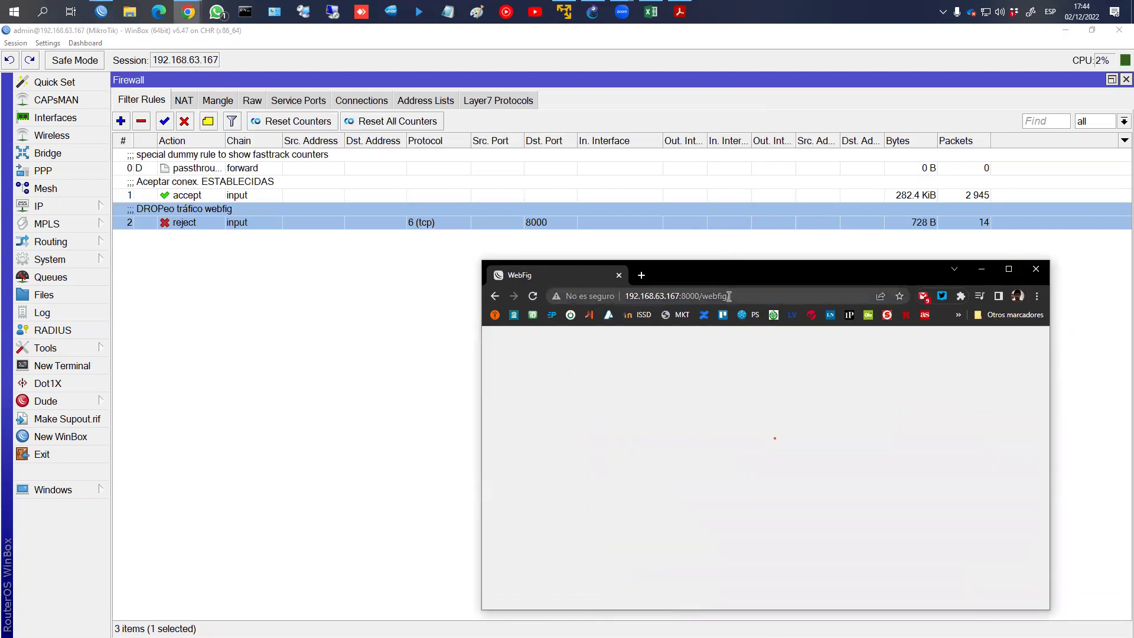
left_click(728, 296)
key("Return")
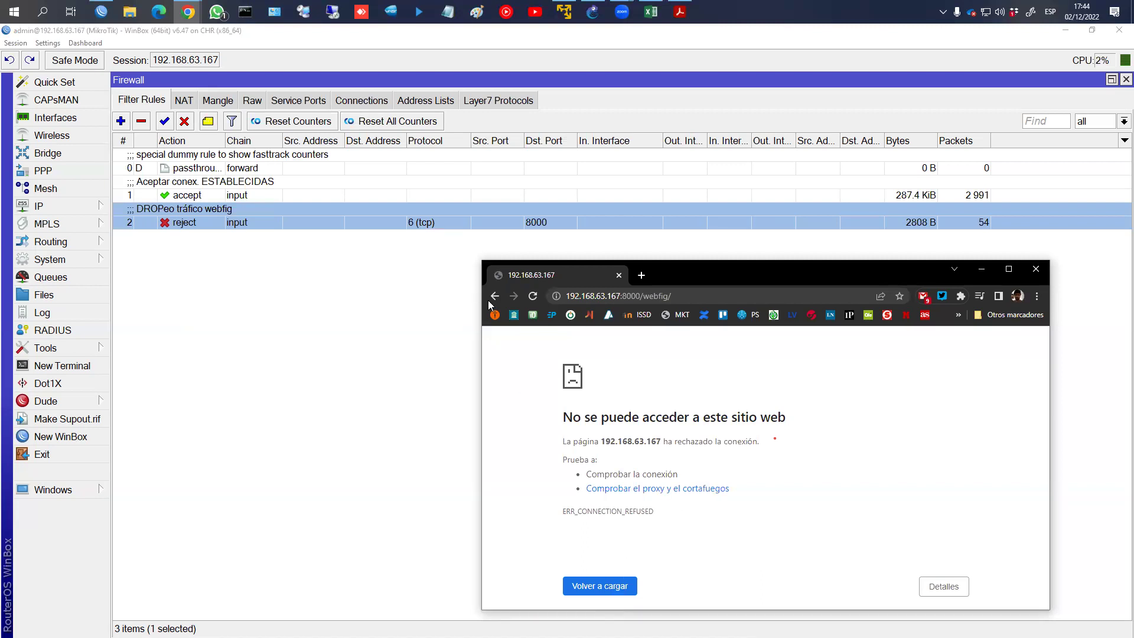
In WinBox, set the port 8000 rule to reject with icmp net prohibited and save it
left_click(412, 222)
double_click(411, 222)
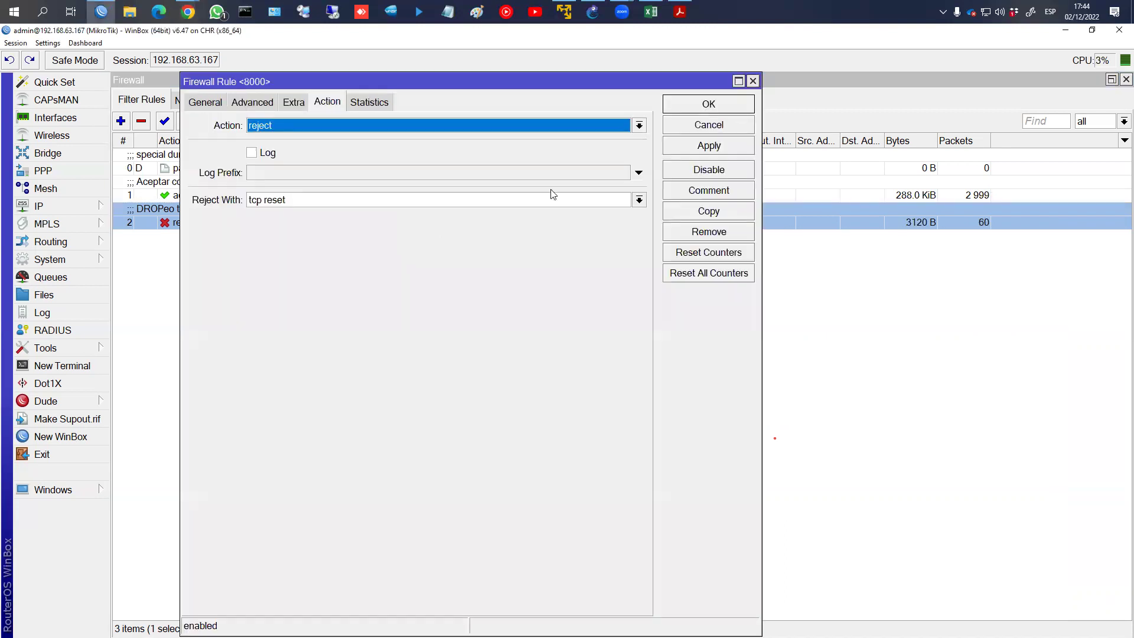
left_click(307, 126)
left_click(206, 187)
left_click(283, 201)
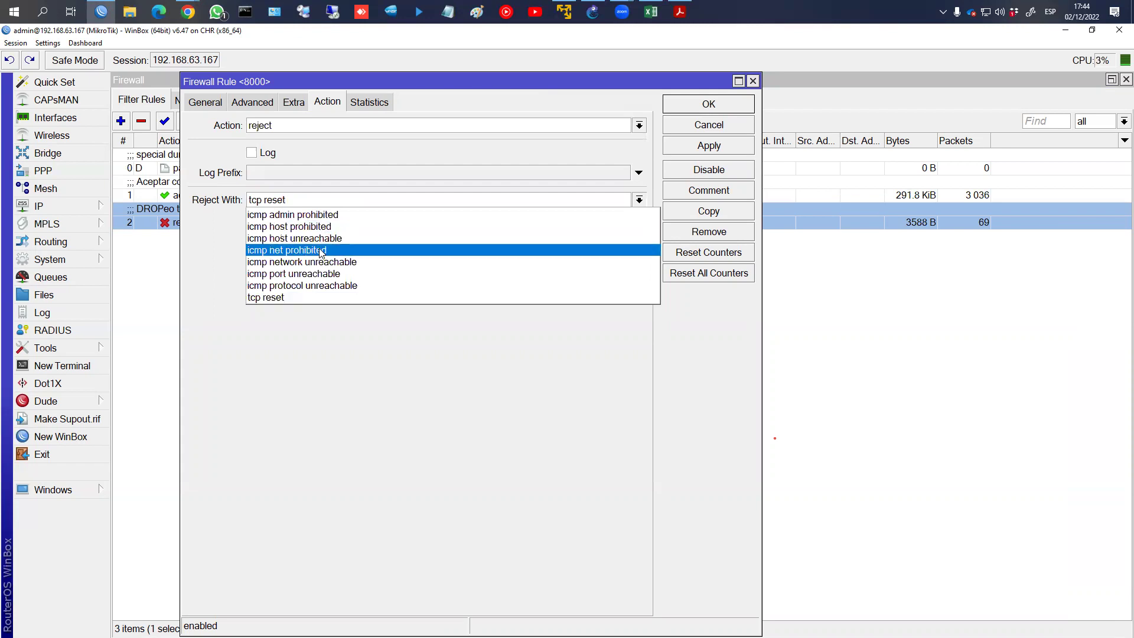
left_click(322, 250)
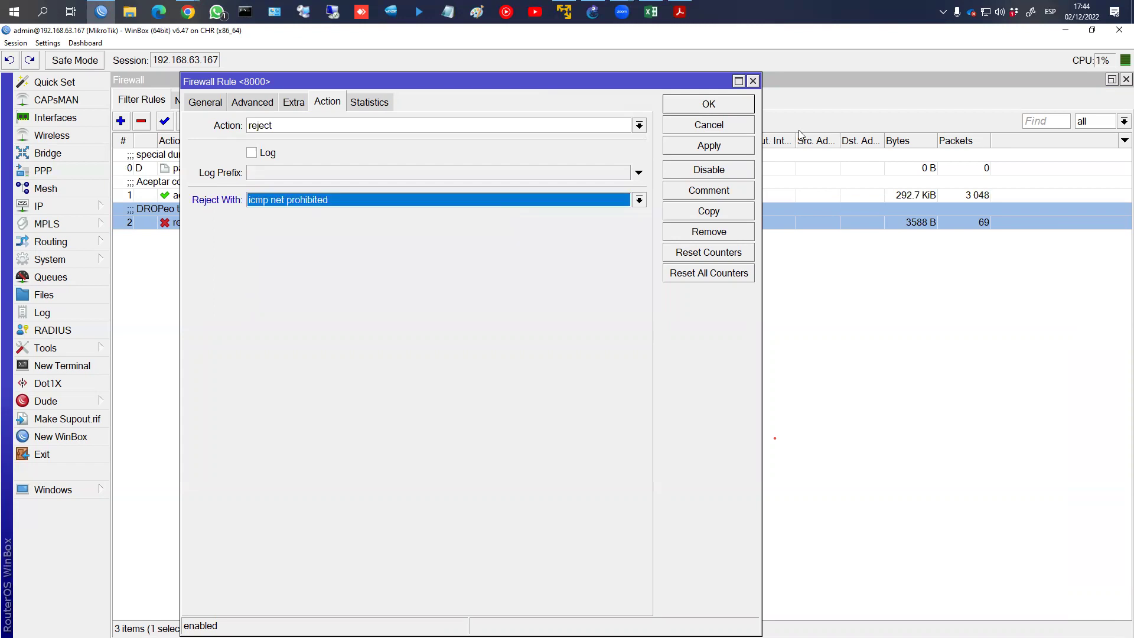
left_click(716, 110)
Switch to Chrome, retry the WebFig page against the ICMP rejection with the error details expanded, and close the browser
key("alt+Tab")
key("Return")
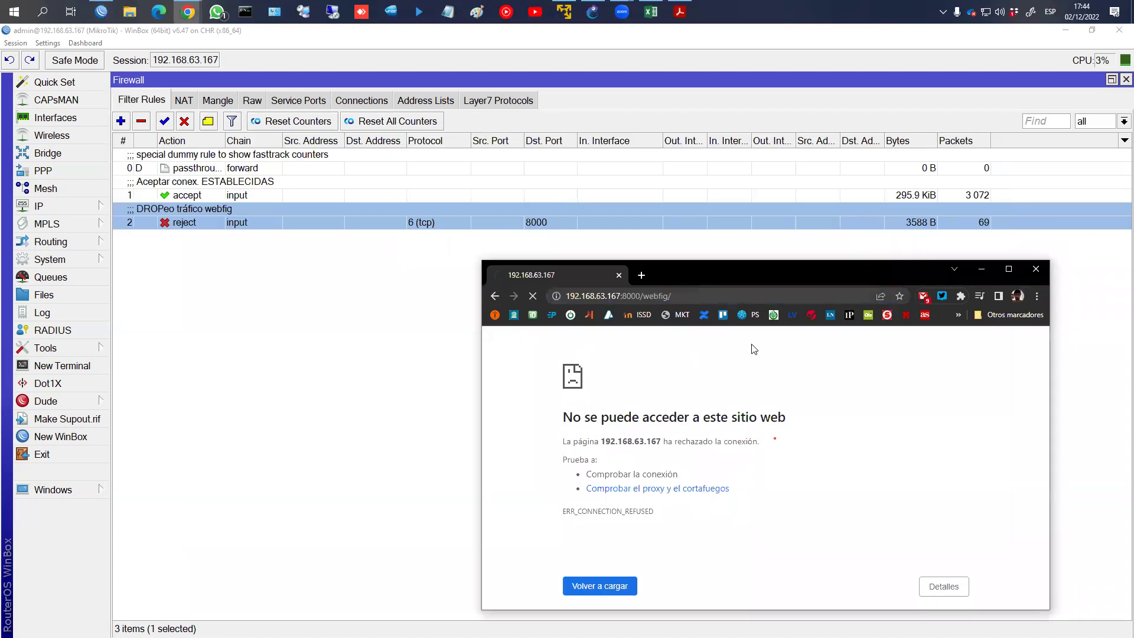
left_click(702, 292)
left_click(700, 292)
left_click(704, 295)
left_click(689, 296)
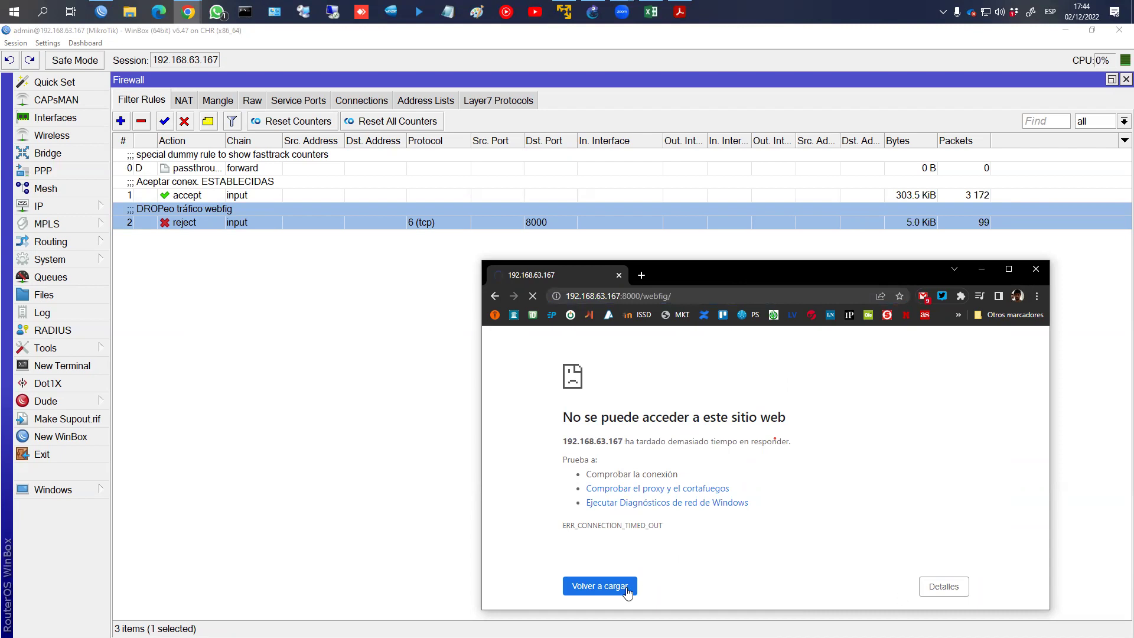
left_click(952, 586)
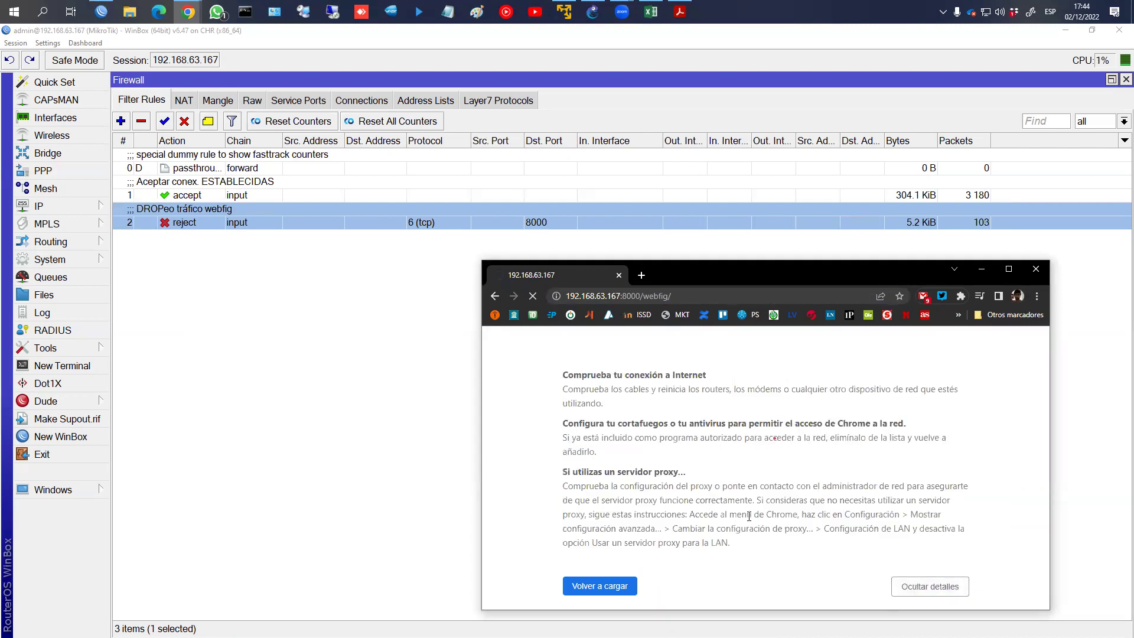
left_click(1036, 268)
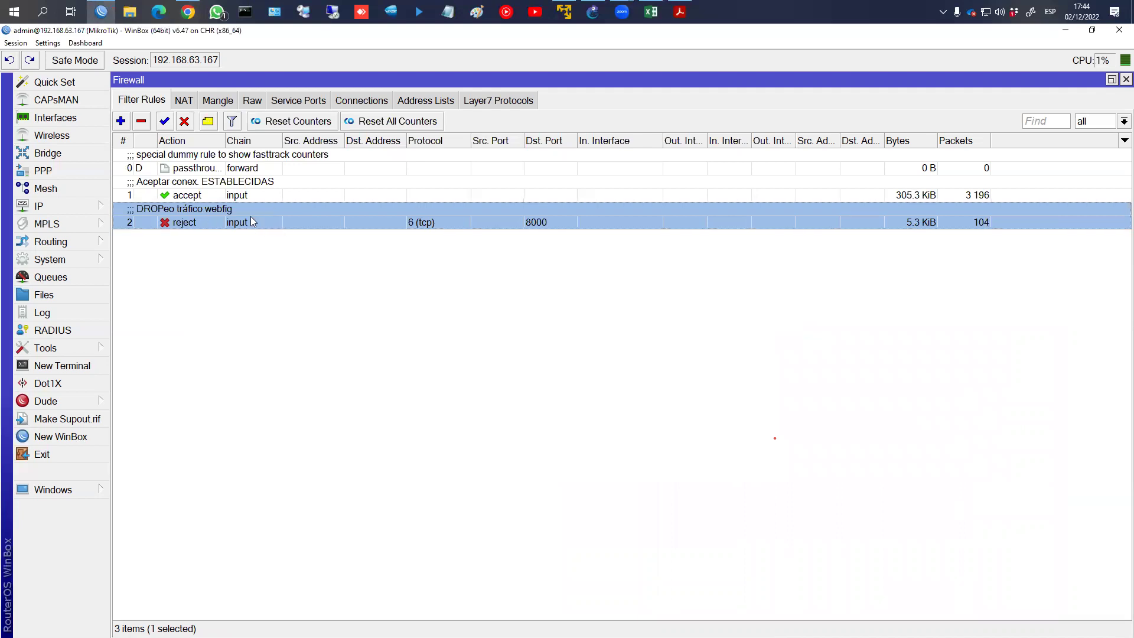
In WinBox, set the action of the input rule for TCP port 8000 to drop and save it
left_click(290, 196)
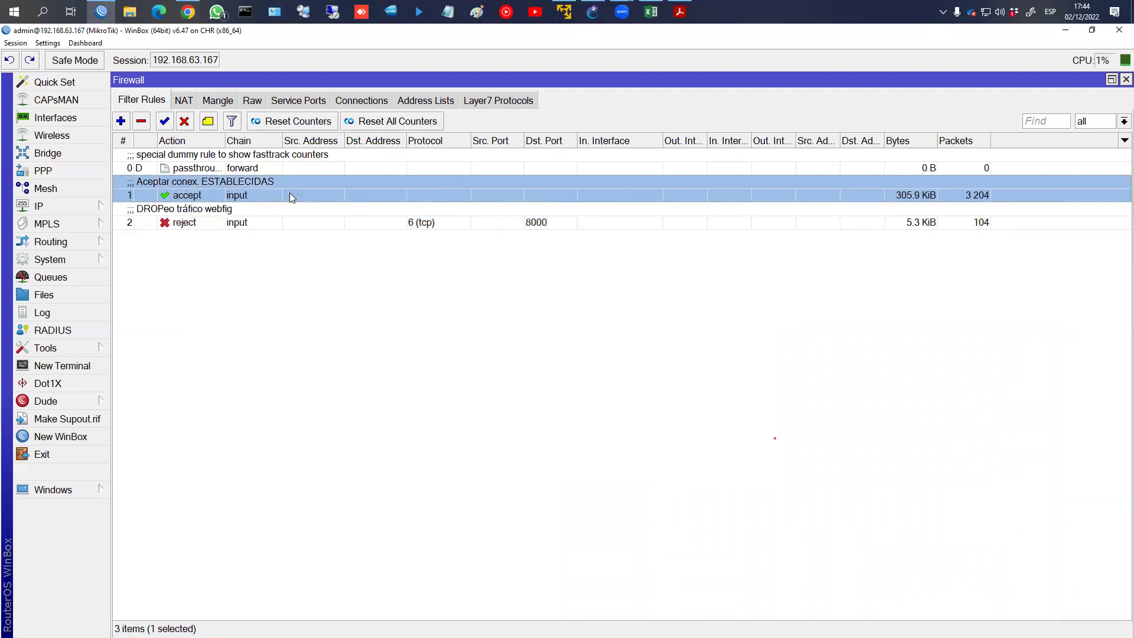
left_click(271, 223)
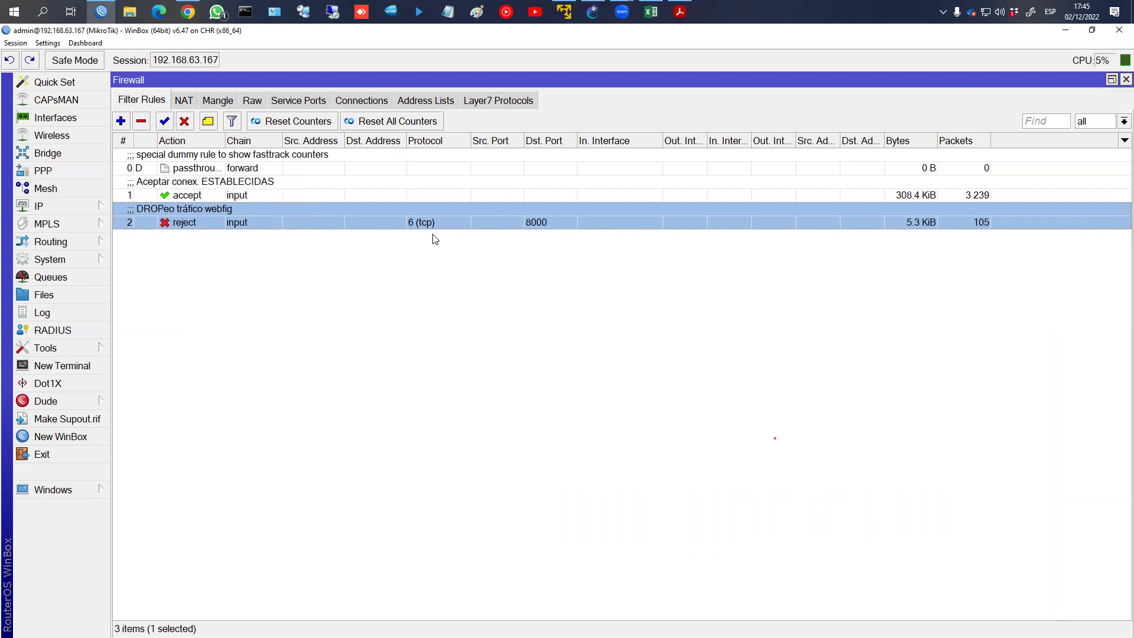
double_click(473, 222)
left_click(208, 106)
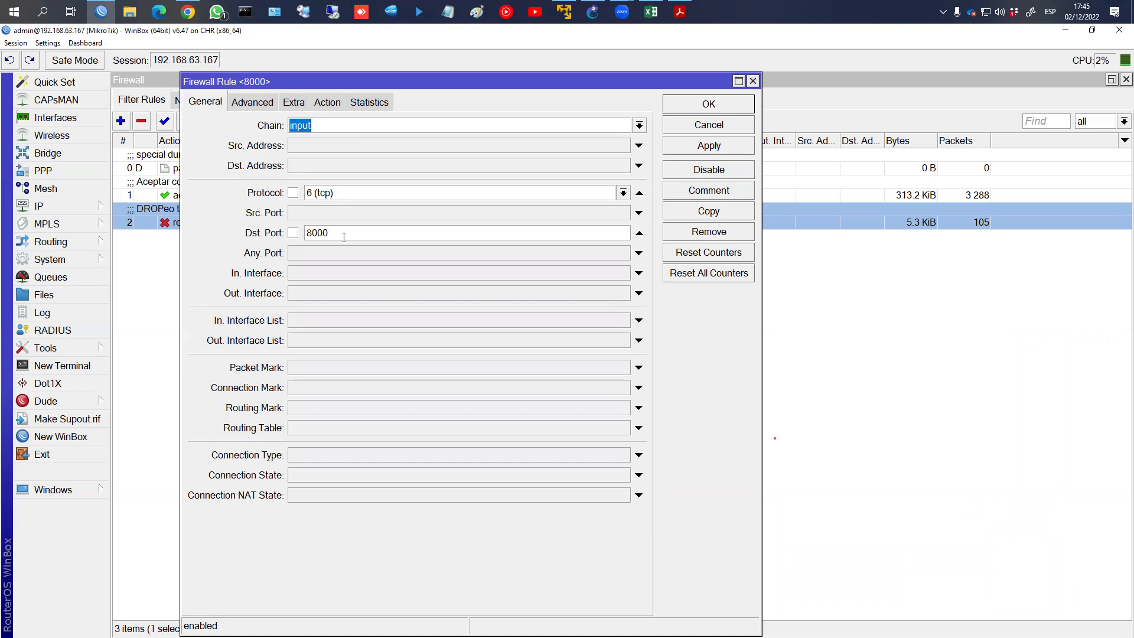
left_click(328, 103)
left_click(316, 124)
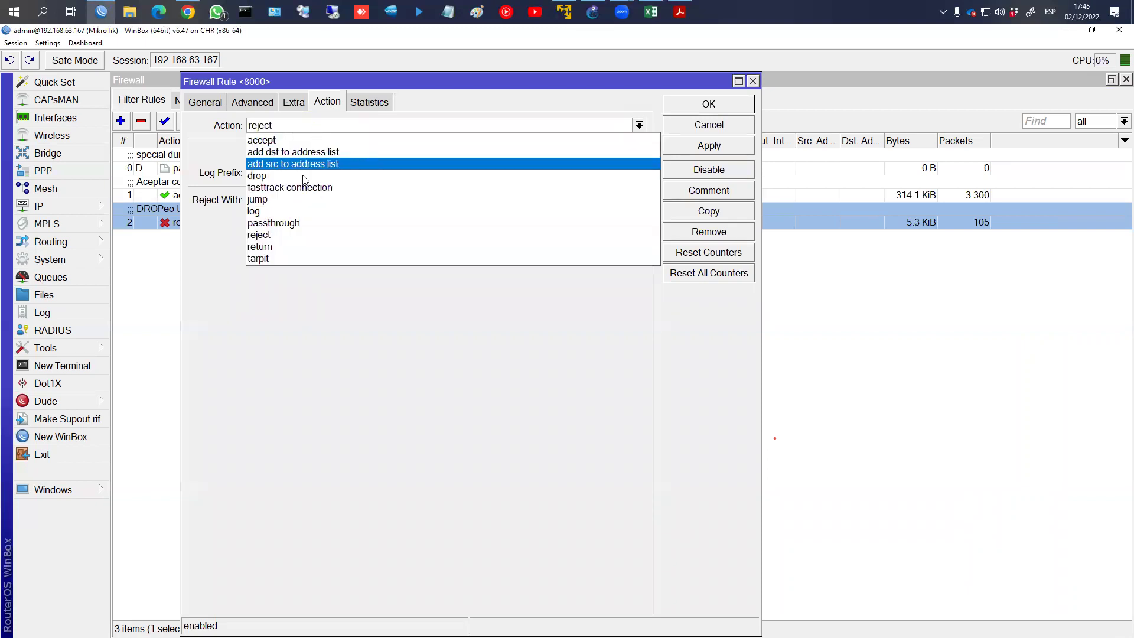
left_click(614, 168)
left_click(708, 146)
left_click(708, 104)
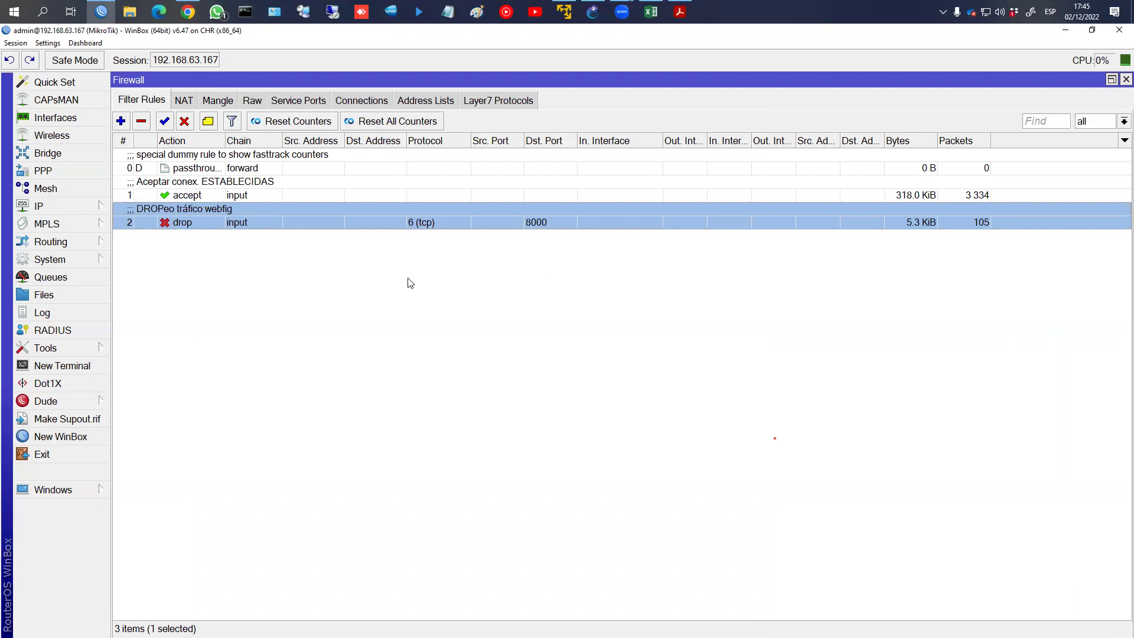
Switch to Acrobat, advance to the firewall design slide, underline its three criteria in red and circle the second one
left_click(680, 11)
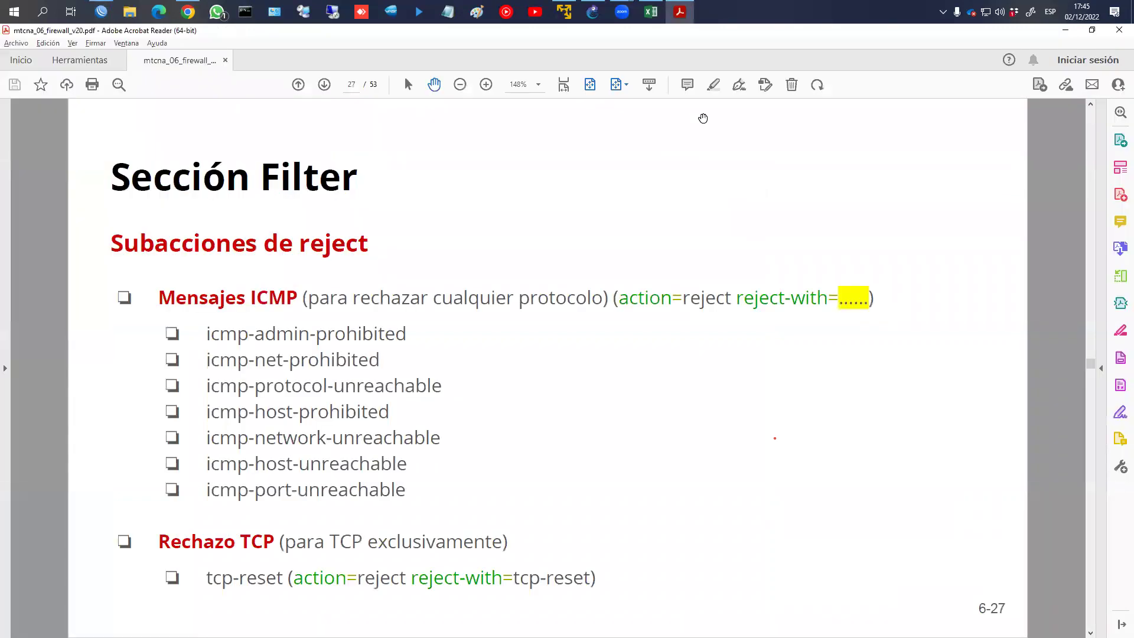
scroll(703, 118, "down", 1)
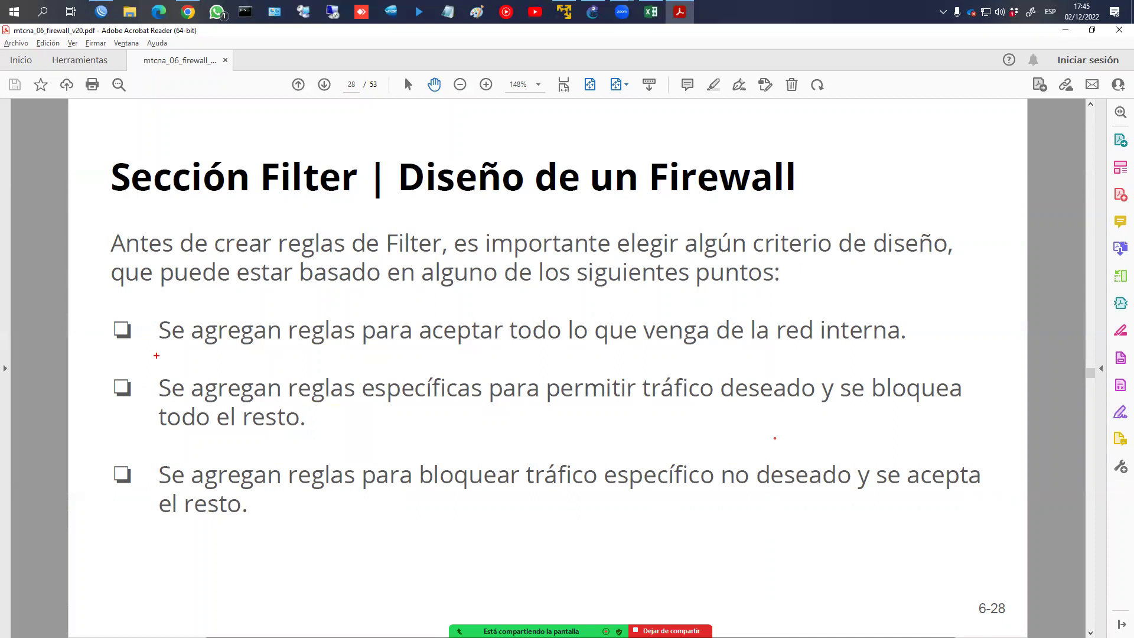
mouse_move(161, 354)
left_mouse_down()
mouse_move(501, 364)
mouse_move(907, 352)
left_mouse_up()
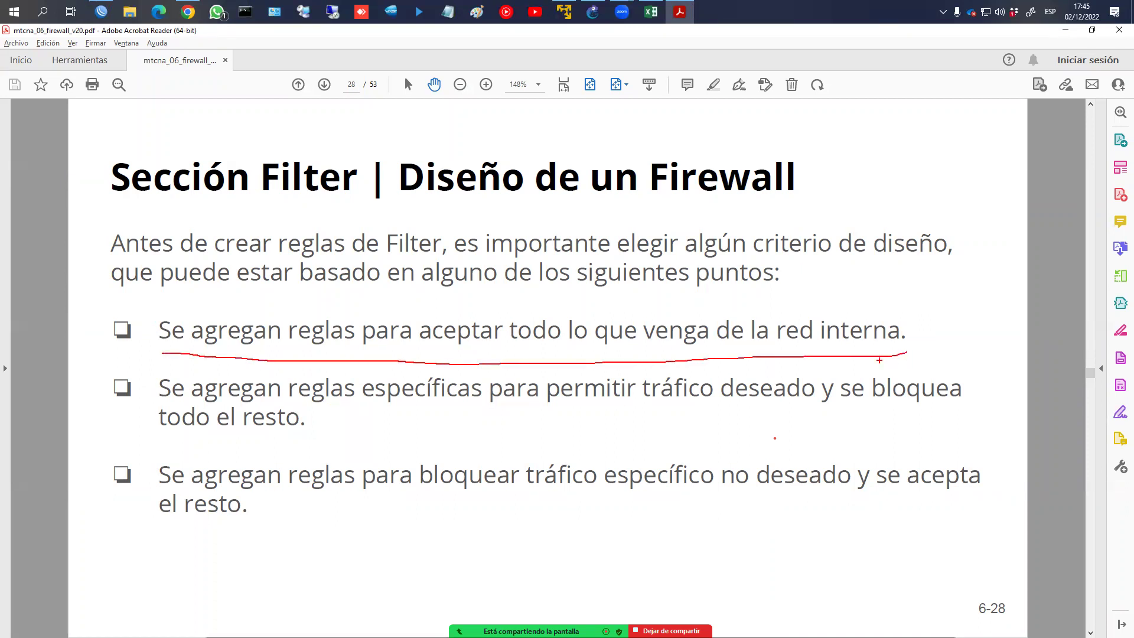
mouse_move(167, 406)
left_mouse_down()
mouse_move(551, 417)
mouse_move(797, 407)
left_mouse_up()
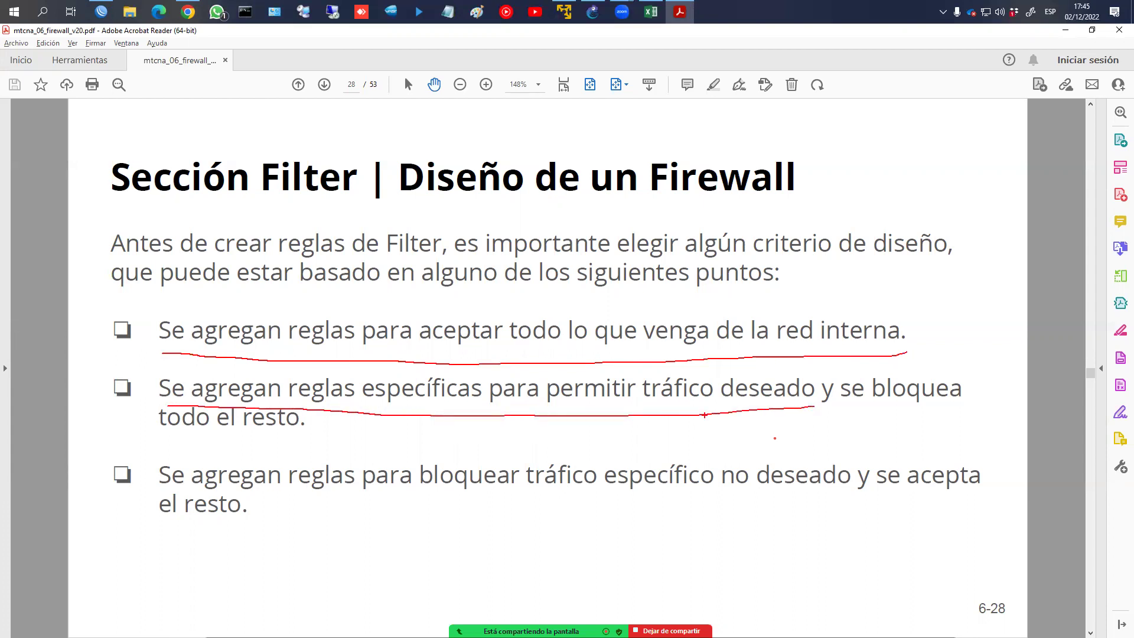
left_click_drag(172, 433, 316, 440)
mouse_move(186, 491)
left_mouse_down()
mouse_move(480, 502)
mouse_move(858, 491)
left_mouse_up()
left_click_drag(137, 520, 289, 529)
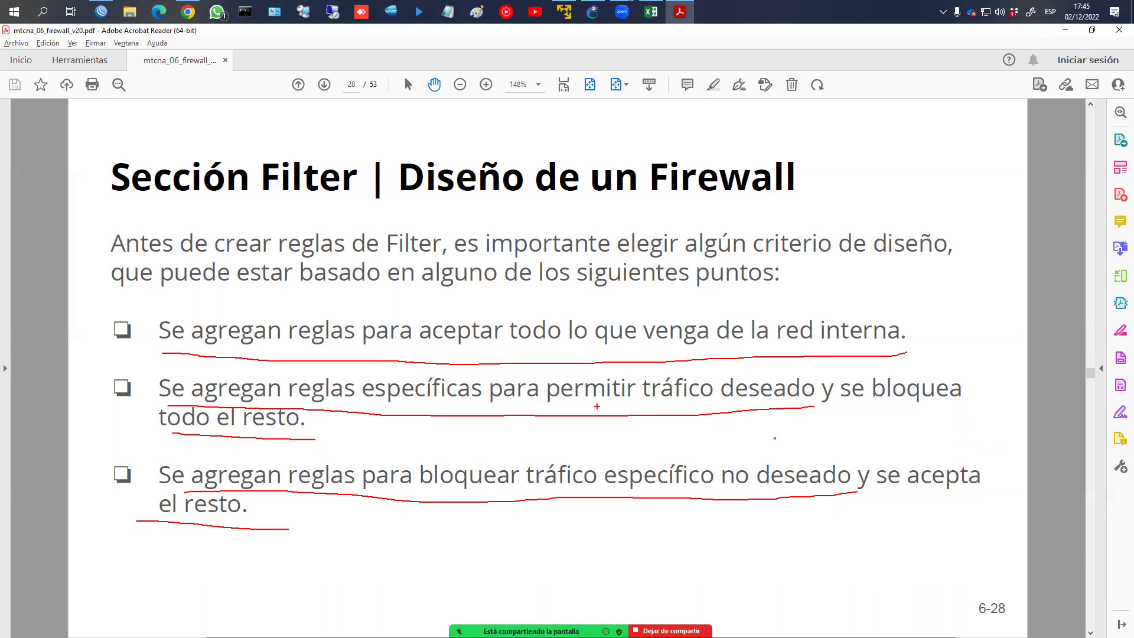
mouse_move(946, 371)
left_mouse_down()
mouse_move(234, 350)
mouse_move(189, 363)
mouse_move(195, 462)
mouse_move(698, 453)
mouse_move(960, 408)
mouse_move(958, 373)
left_mouse_up()
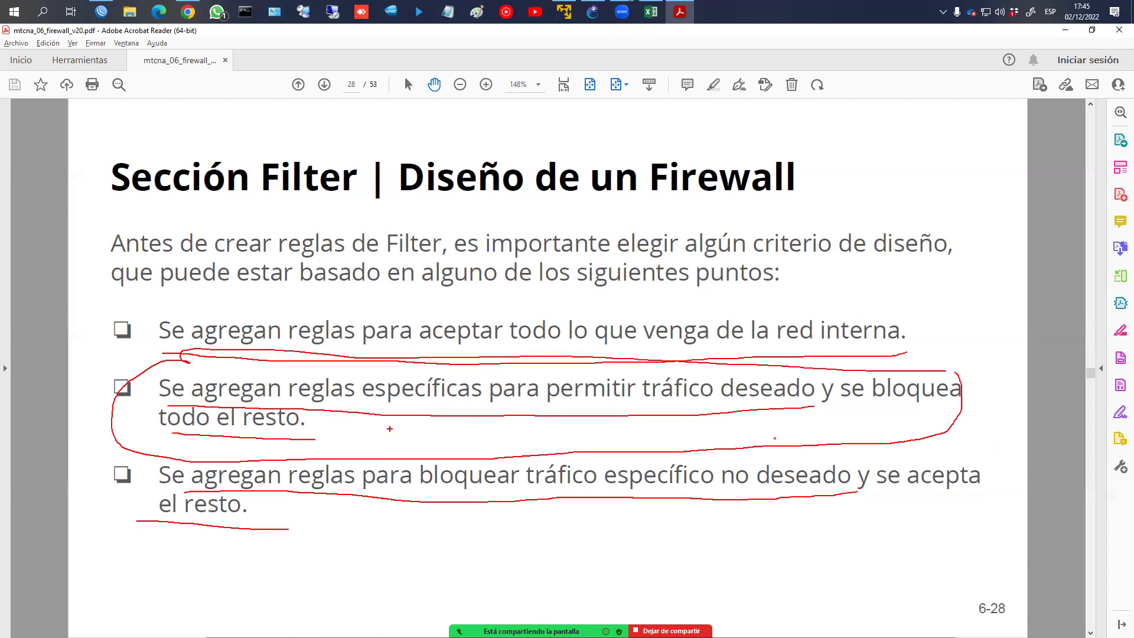
left_click_drag(990, 393, 1024, 388)
Advance to the slide "Sección Filter | Cadena input" and circle chain=input in red
scroll(339, 422, "down", 1)
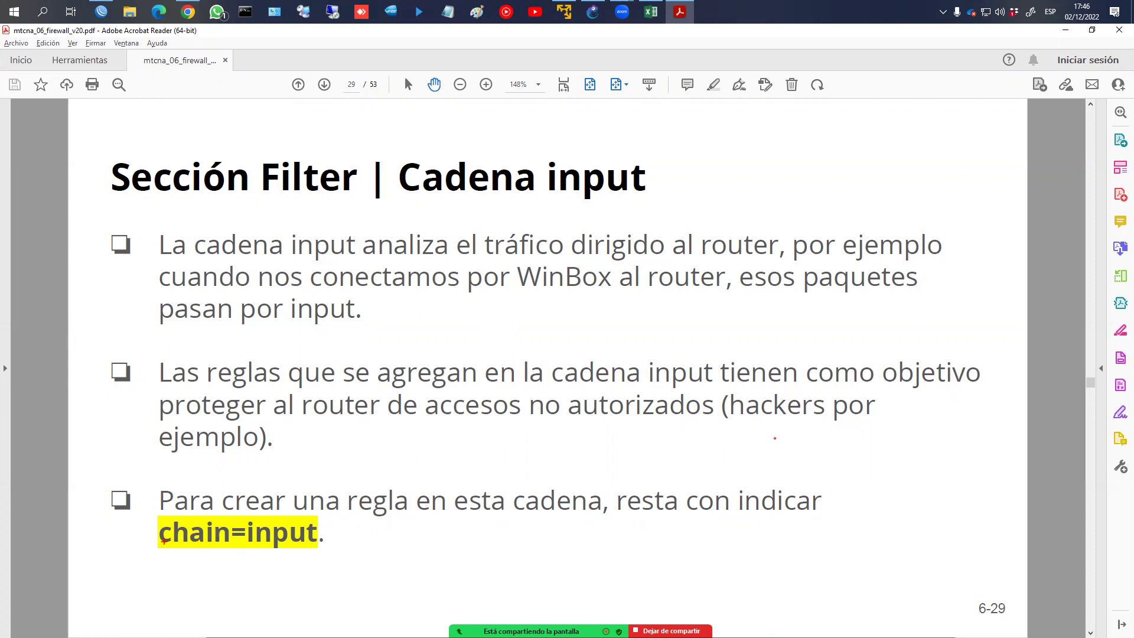
left_click_drag(222, 520, 173, 519)
left_click_drag(292, 555, 204, 518)
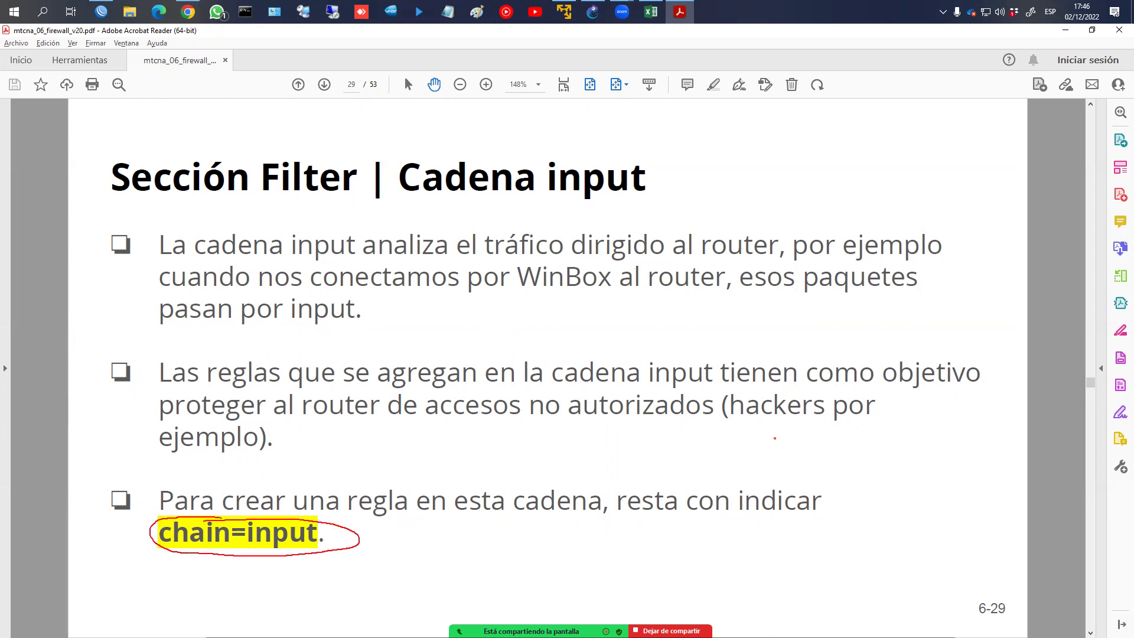
Advance to the input chain LAB slide, tick the first two items in red, and underline TCP 8291 and WebFig (TCP 80)
key("Page_Down")
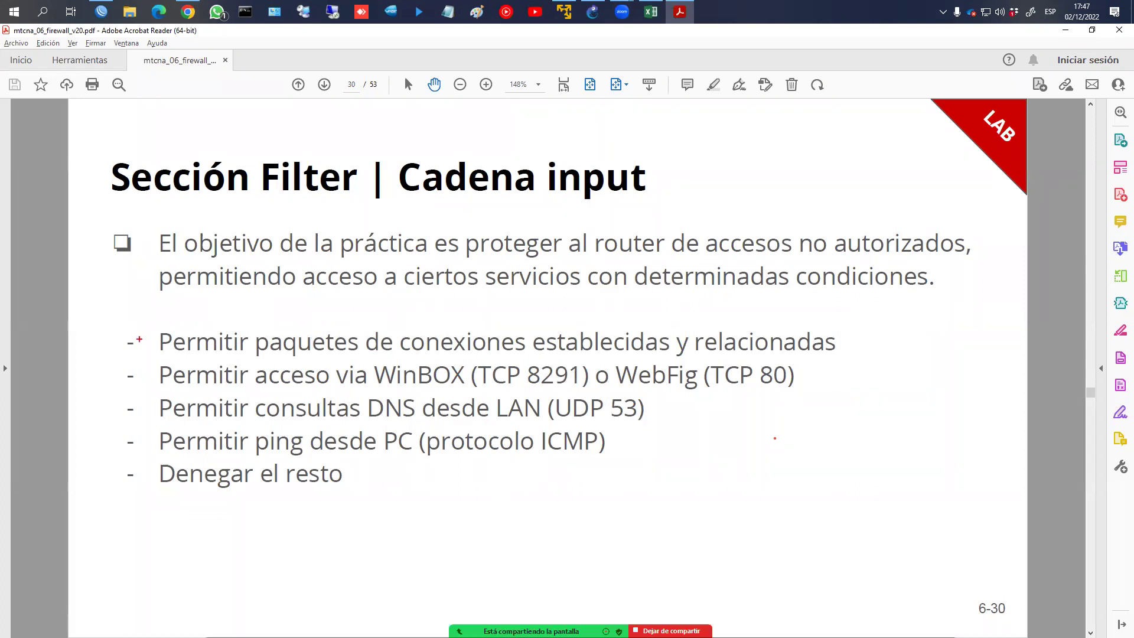
left_click_drag(856, 341, 887, 328)
left_click_drag(484, 387, 521, 386)
mouse_move(644, 388)
left_mouse_down()
mouse_move(769, 387)
mouse_move(843, 370)
left_mouse_up()
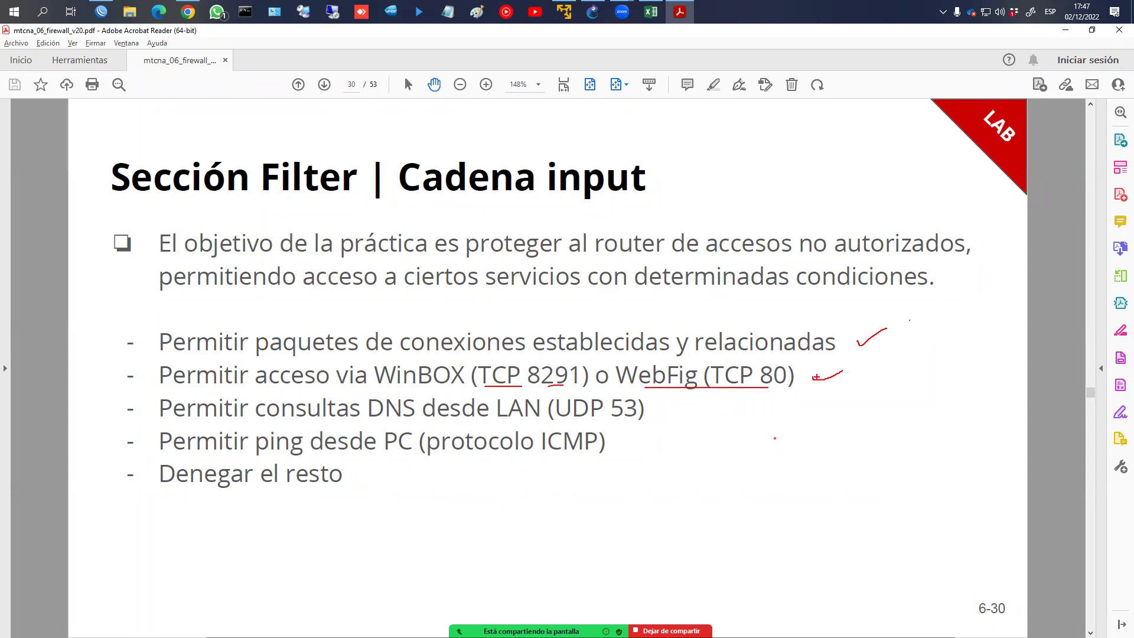
Underline the DNS, ping and "Denegar el resto" items in red, tick the first two of these, and clear the slide's annotations
mouse_move(200, 424)
left_mouse_down()
mouse_move(624, 419)
mouse_move(688, 407)
left_mouse_up()
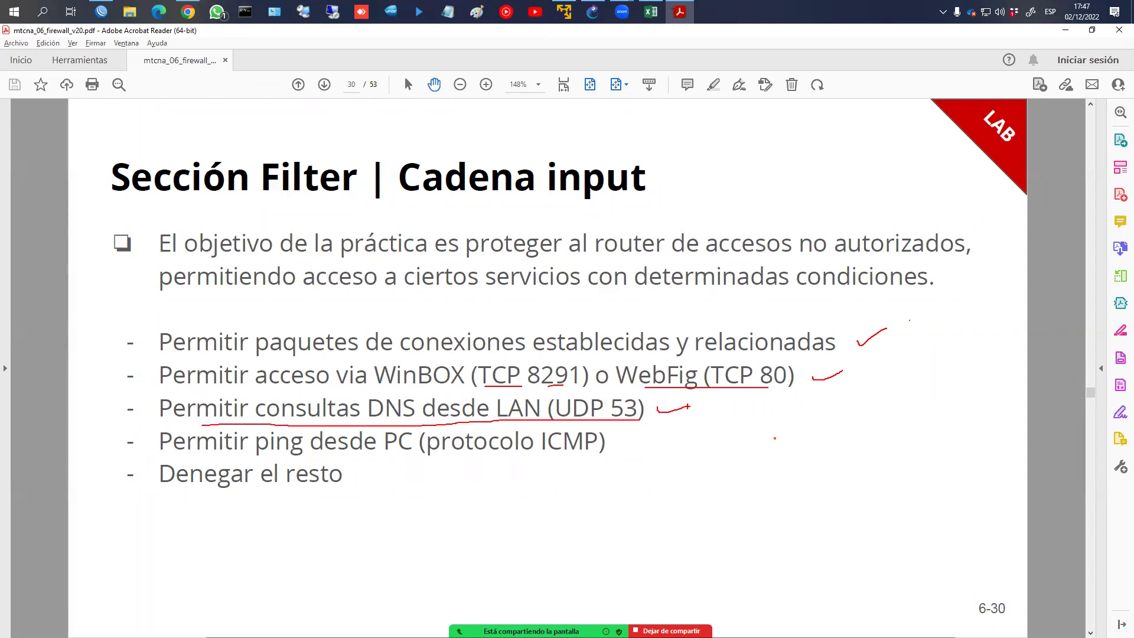
mouse_move(212, 463)
left_mouse_down()
mouse_move(595, 456)
mouse_move(644, 441)
left_mouse_up()
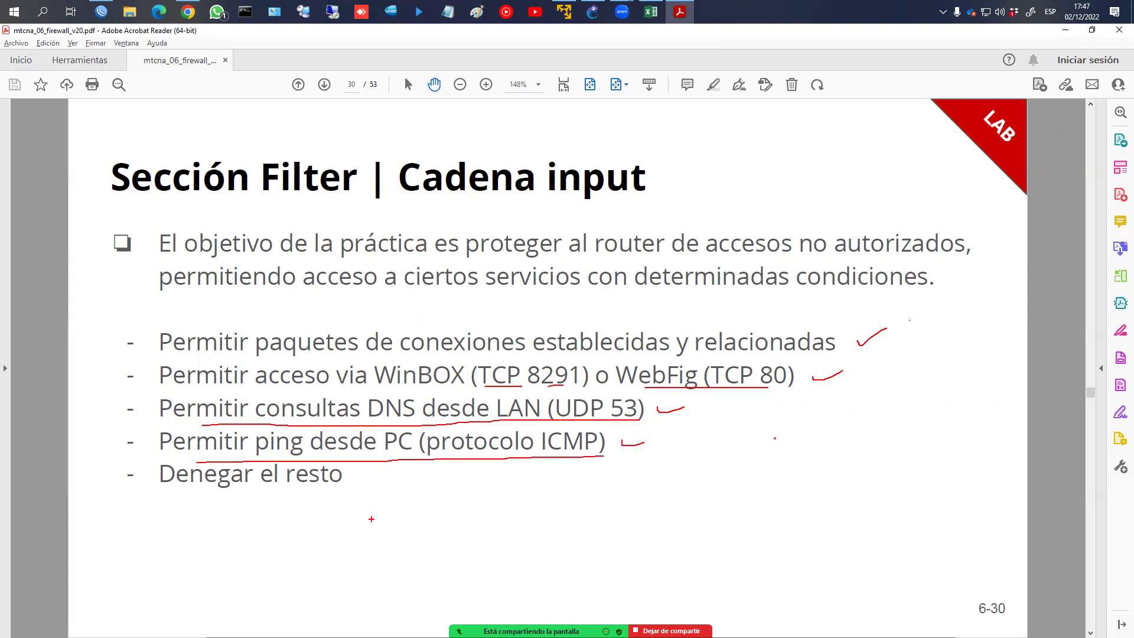
left_click_drag(161, 491, 359, 492)
key("Escape")
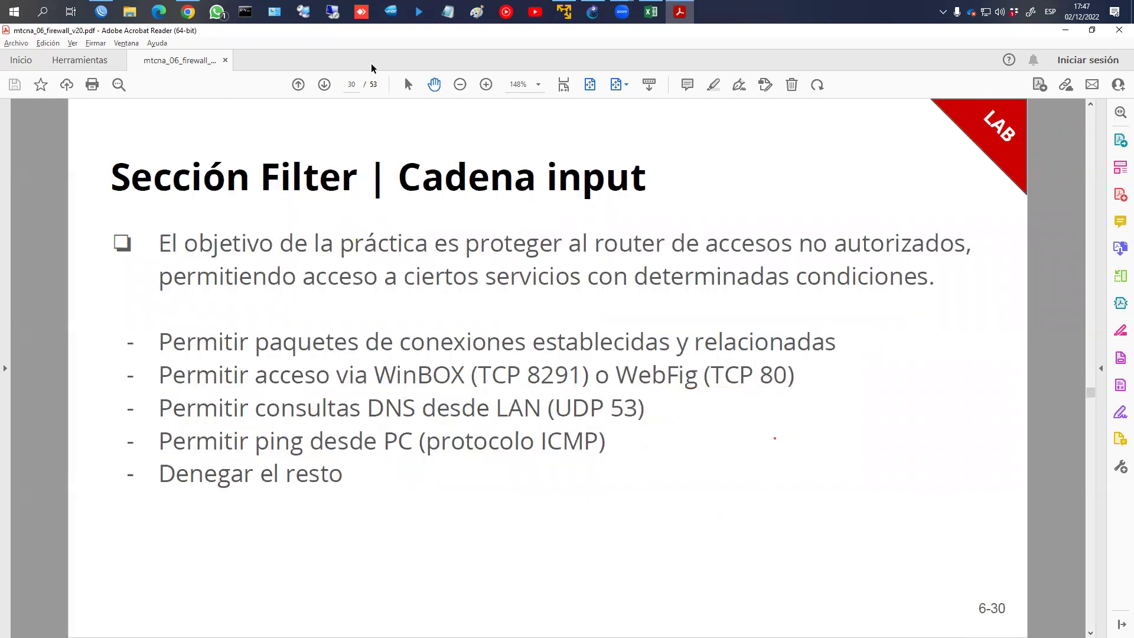
Switch to WinBox and delete the two input filter rules, accepting established connections and dropping TCP port 8000
left_click(101, 12)
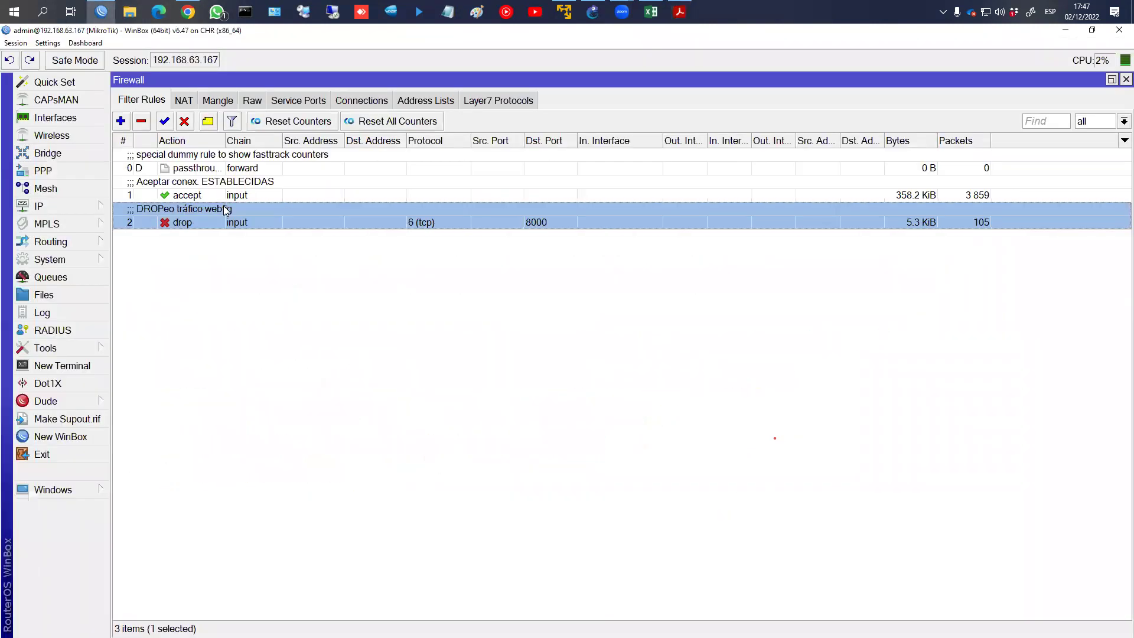
left_click(245, 193, "ctrl")
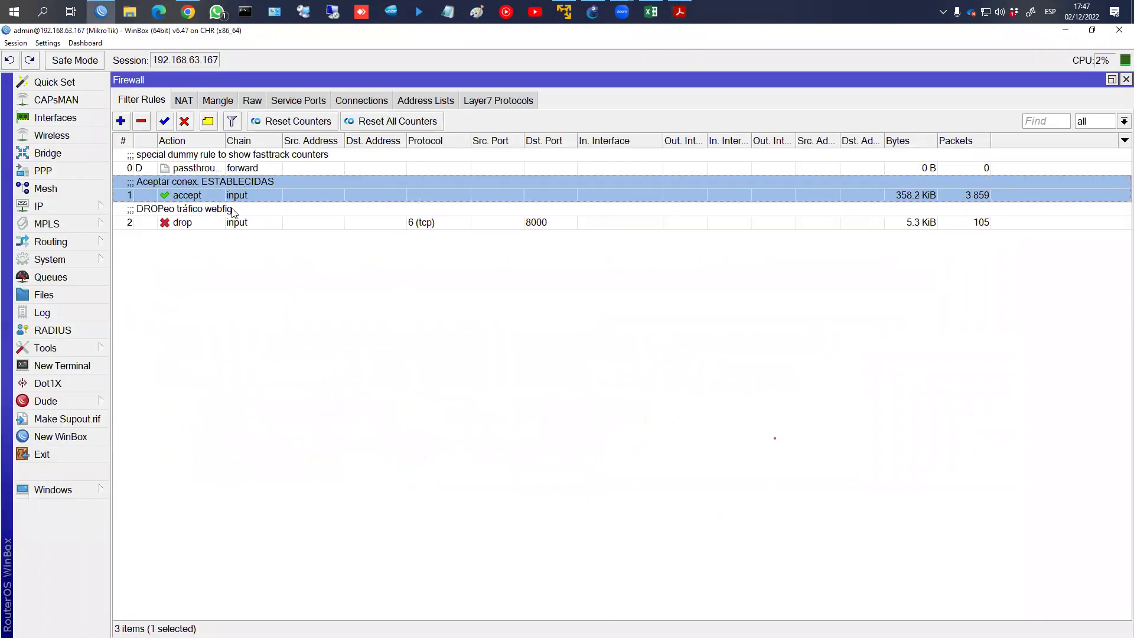
left_click(141, 122)
Examine the LAN address in the router's IP address list and close the list
left_click(61, 206)
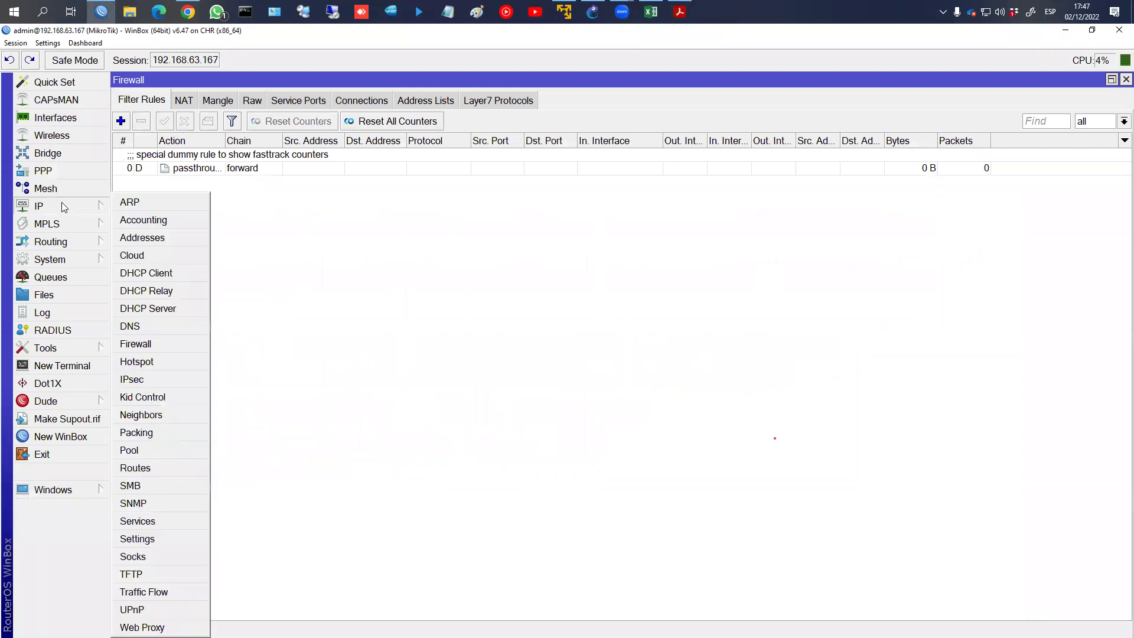
left_click(138, 238)
left_click(536, 391)
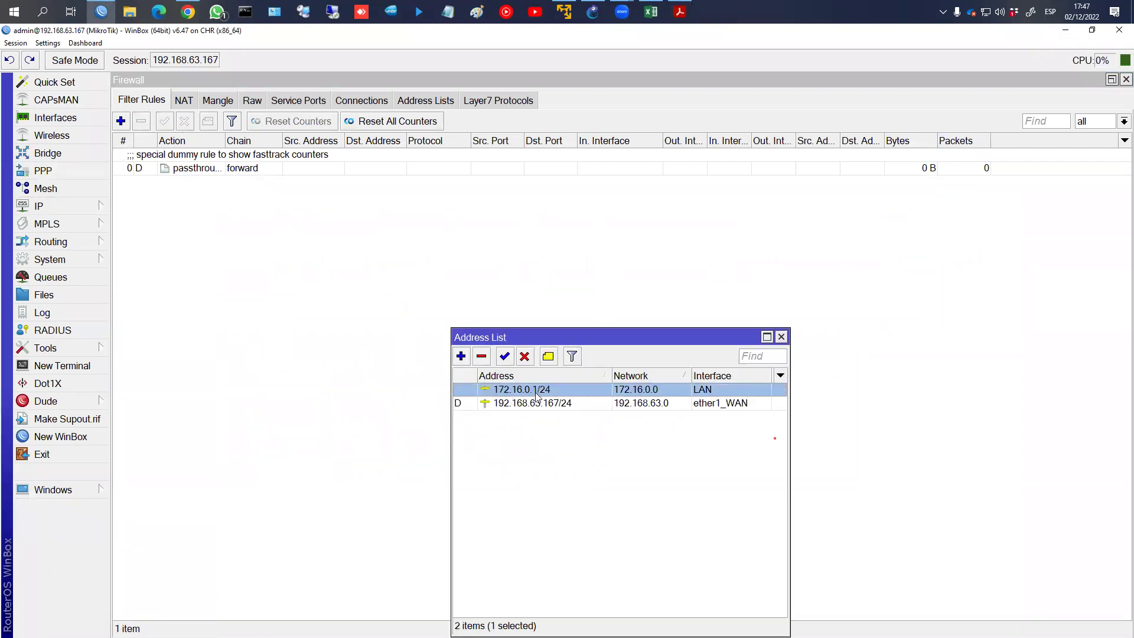
left_click(782, 337)
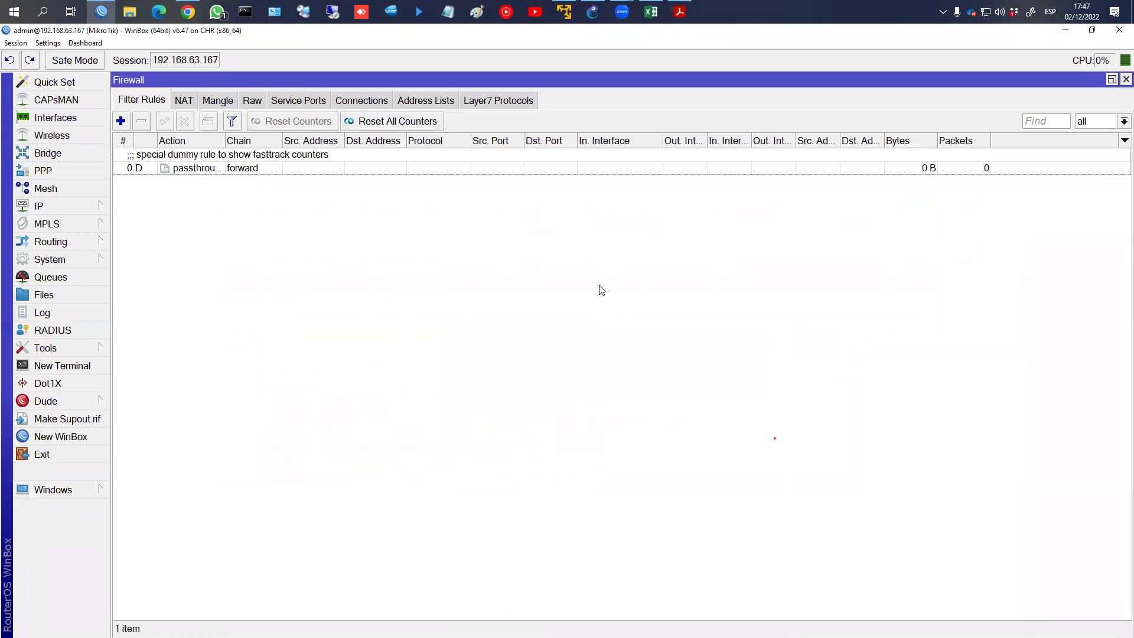
Check the DHCP server's leases for a client and close the DHCP server window
left_click(86, 211)
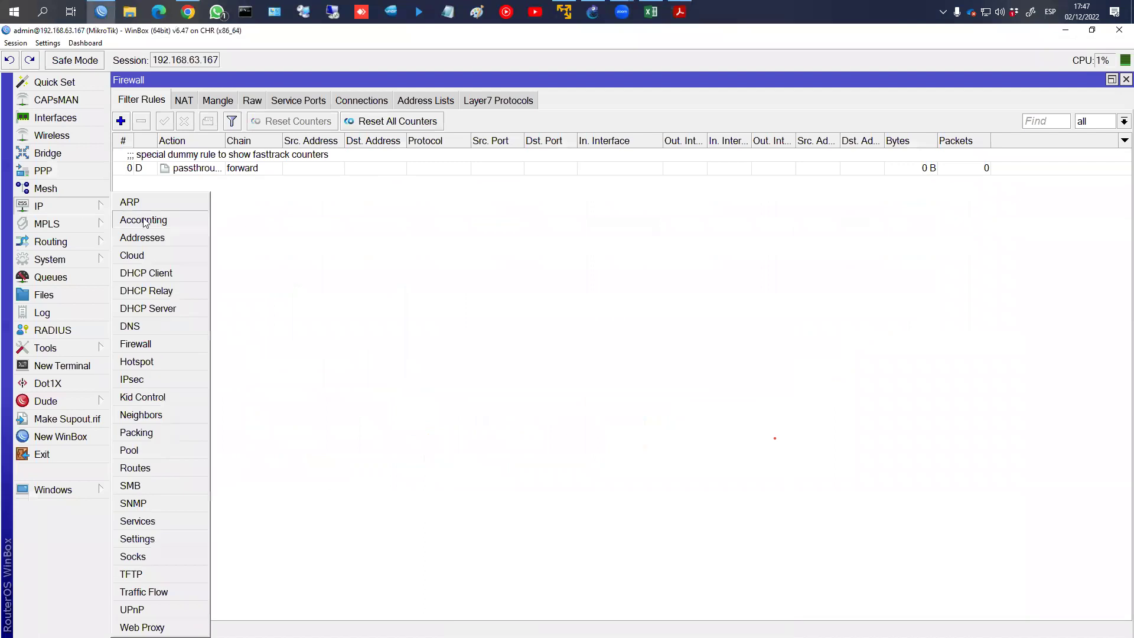
left_click(145, 307)
left_click(504, 333)
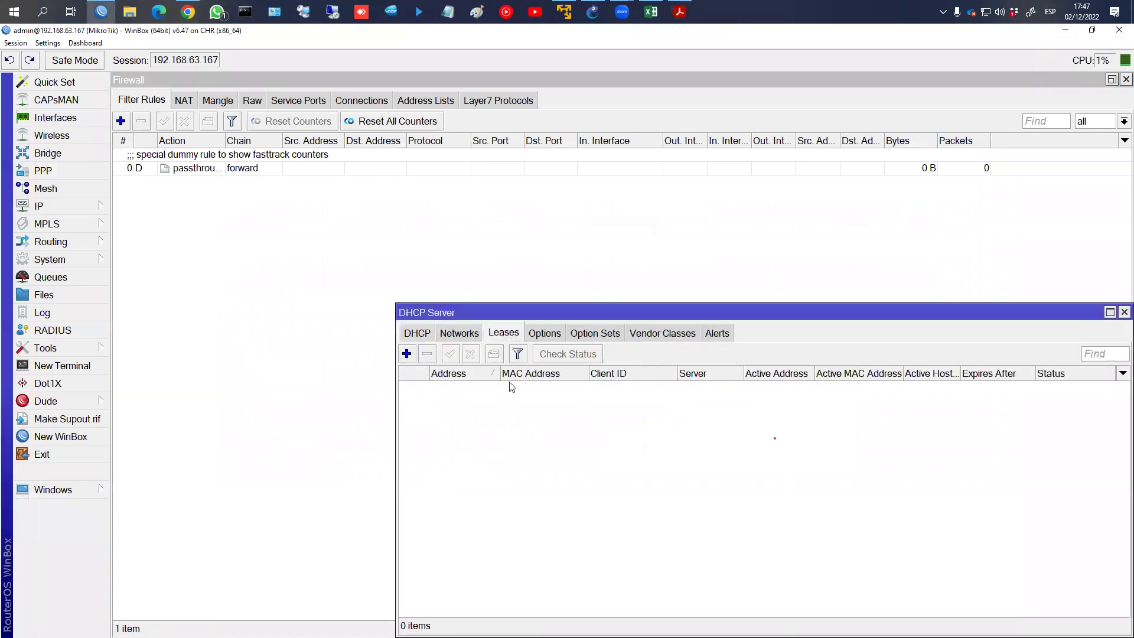
left_click_drag(521, 318, 403, 263)
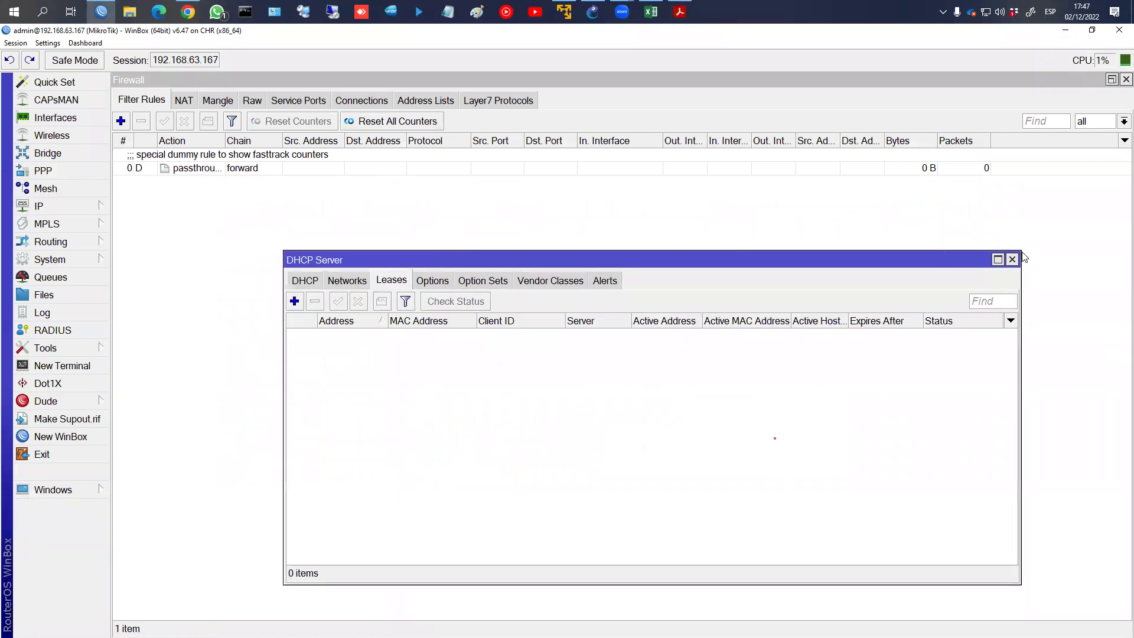
left_click(1007, 258)
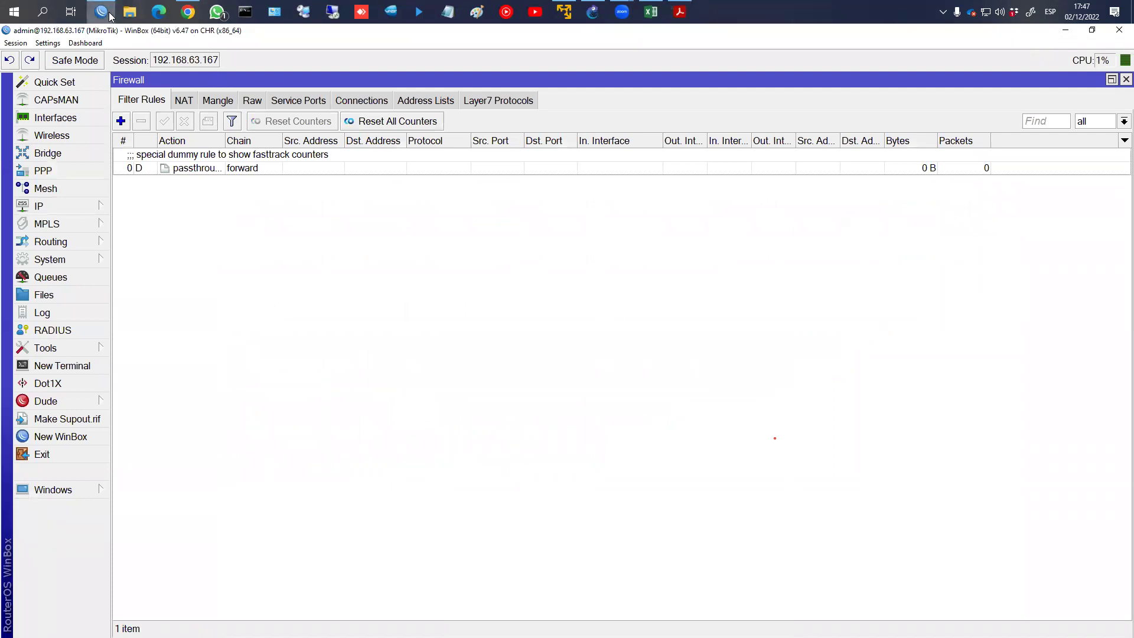
Switch to GNS3, open PC1's console, request an address with the dhcp command, and close the CHR-1 console
left_click(593, 12)
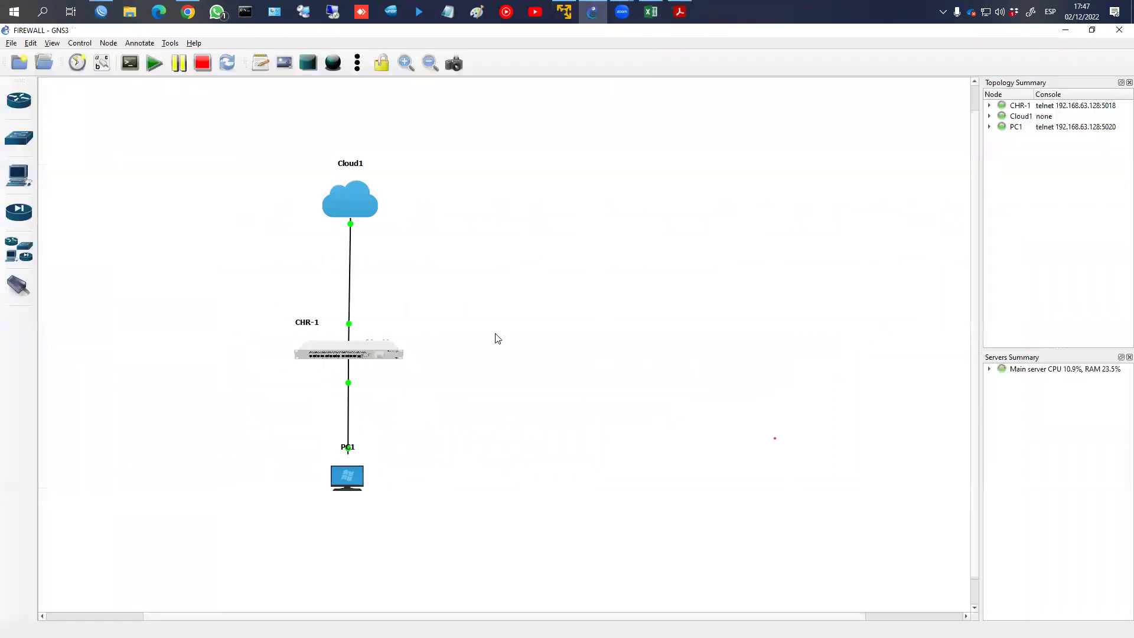
right_click(353, 479)
left_click(394, 362)
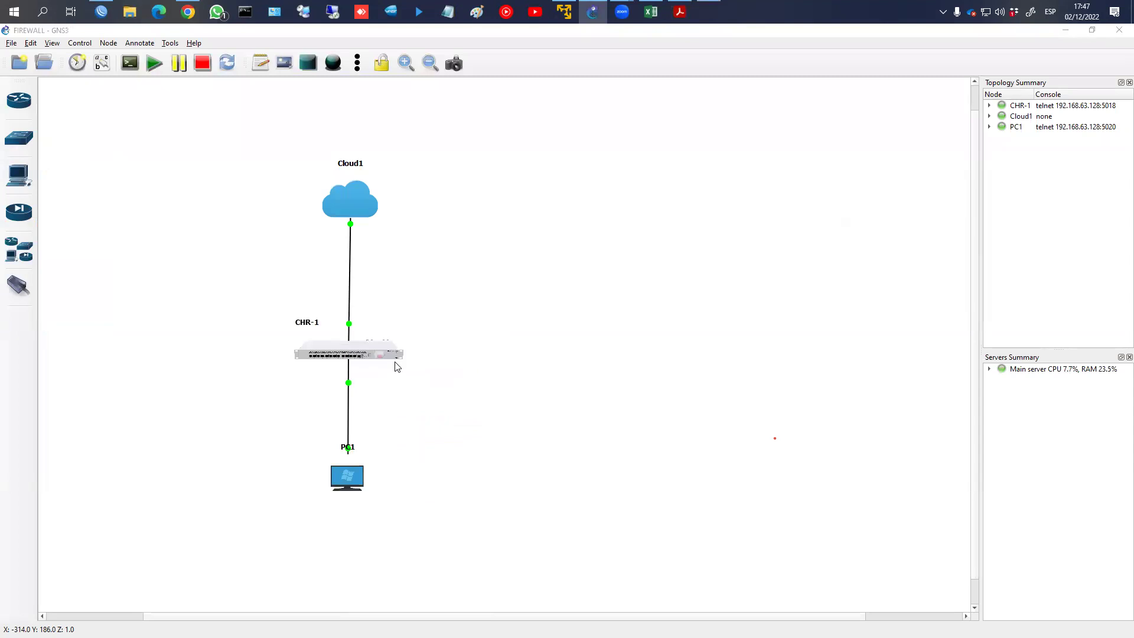
type("dhcp")
key("Return")
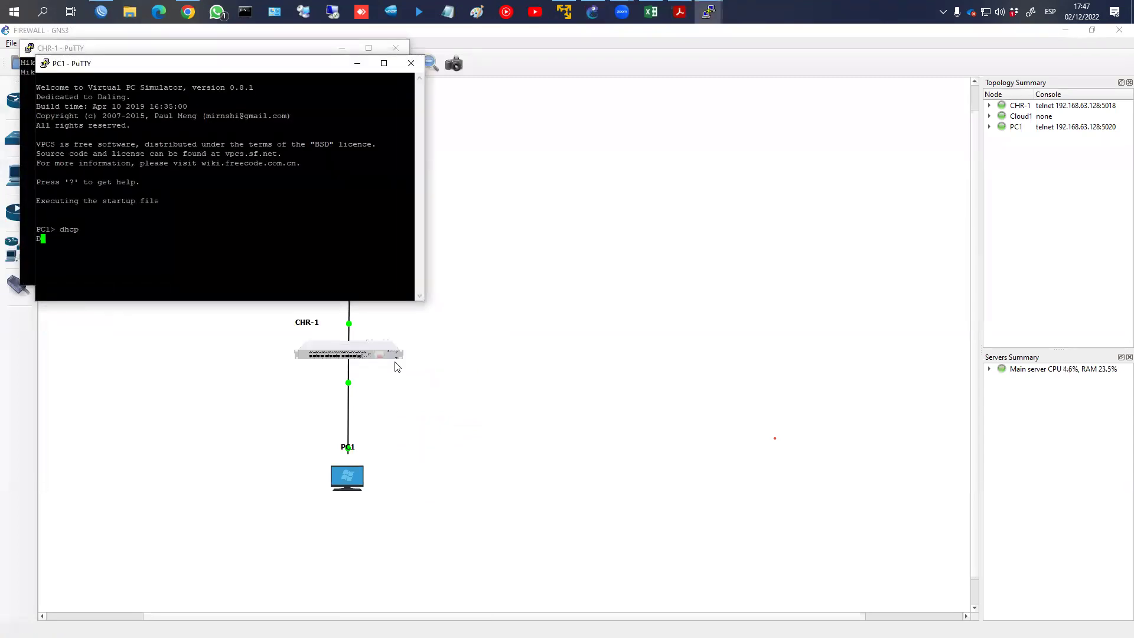
left_click(395, 48)
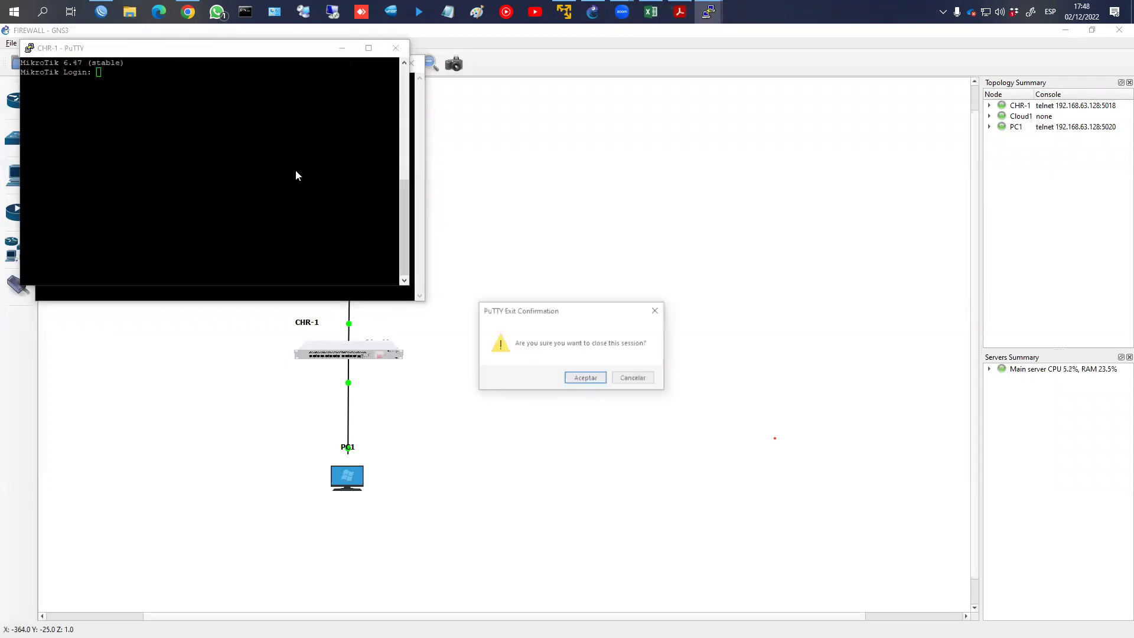
left_click(570, 377)
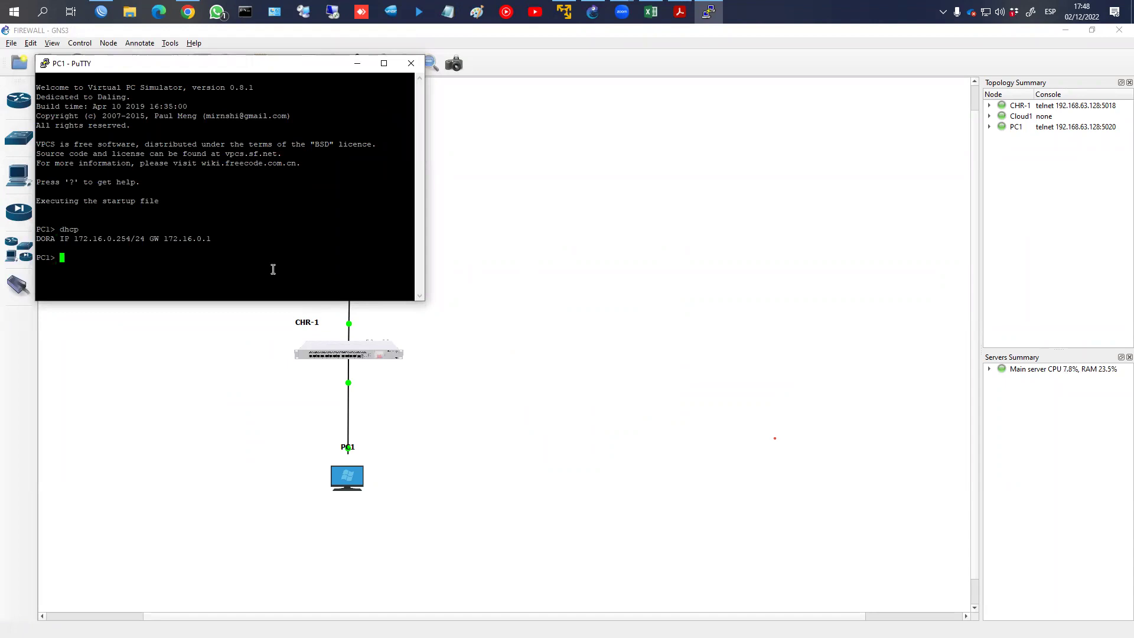
Switch to WinBox and check the DHCP server leases for PC1's address
key("alt+Tab")
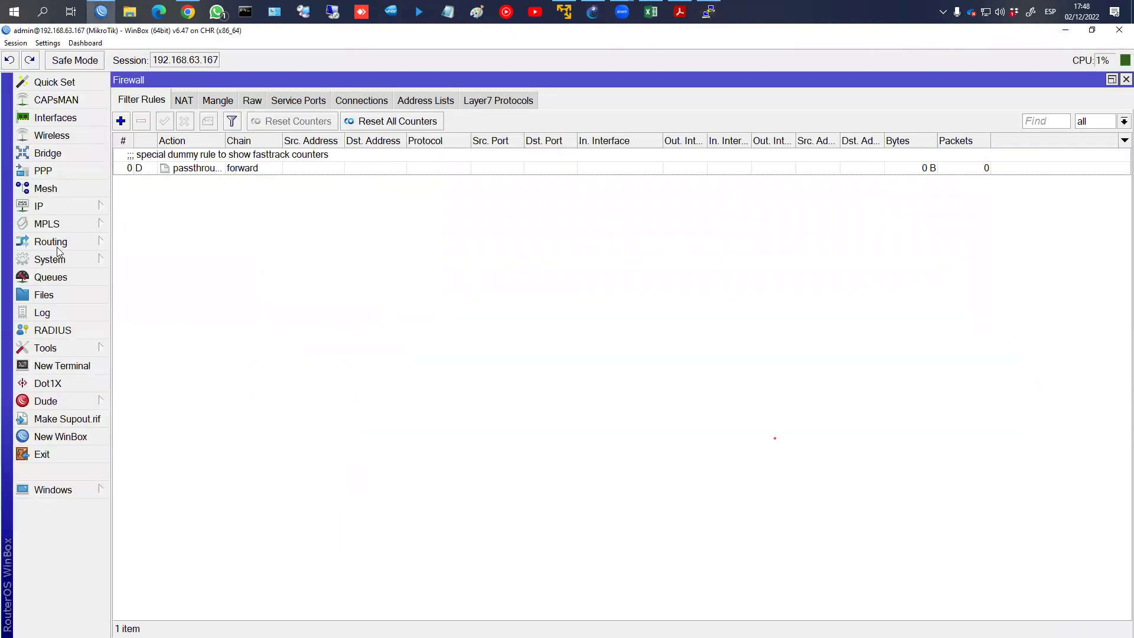
left_click(70, 208)
left_click(135, 307)
left_click(420, 335)
From PC1's console in PuTTY, ping 172.16.0.1, stop the ping and return to WinBox
key("alt+Tab")
key("alt+Tab")
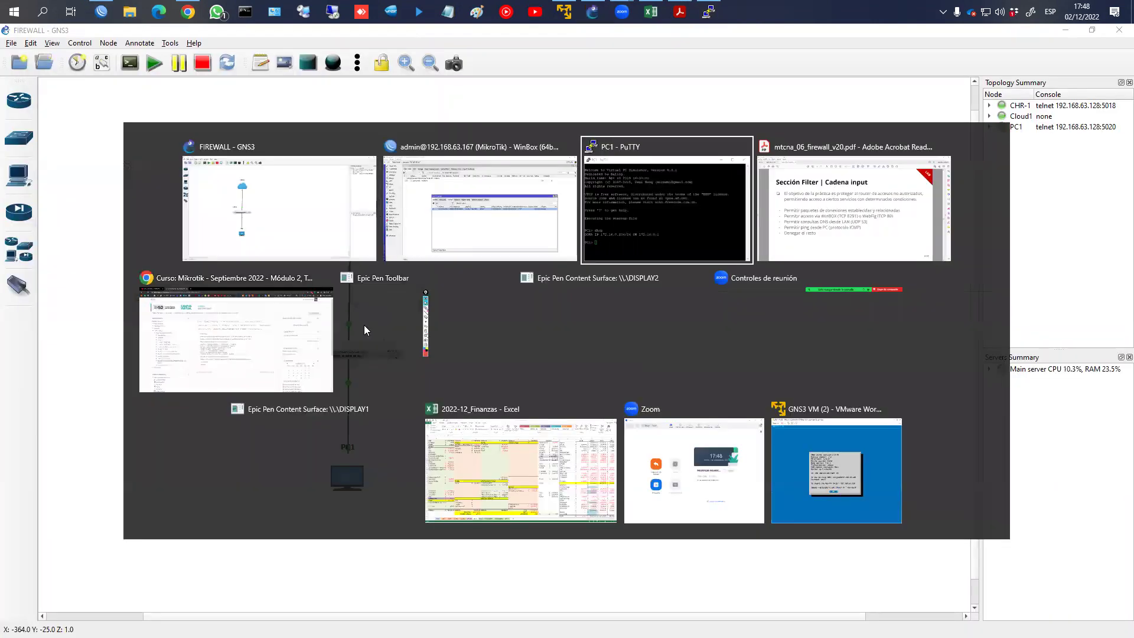
type("ping ")
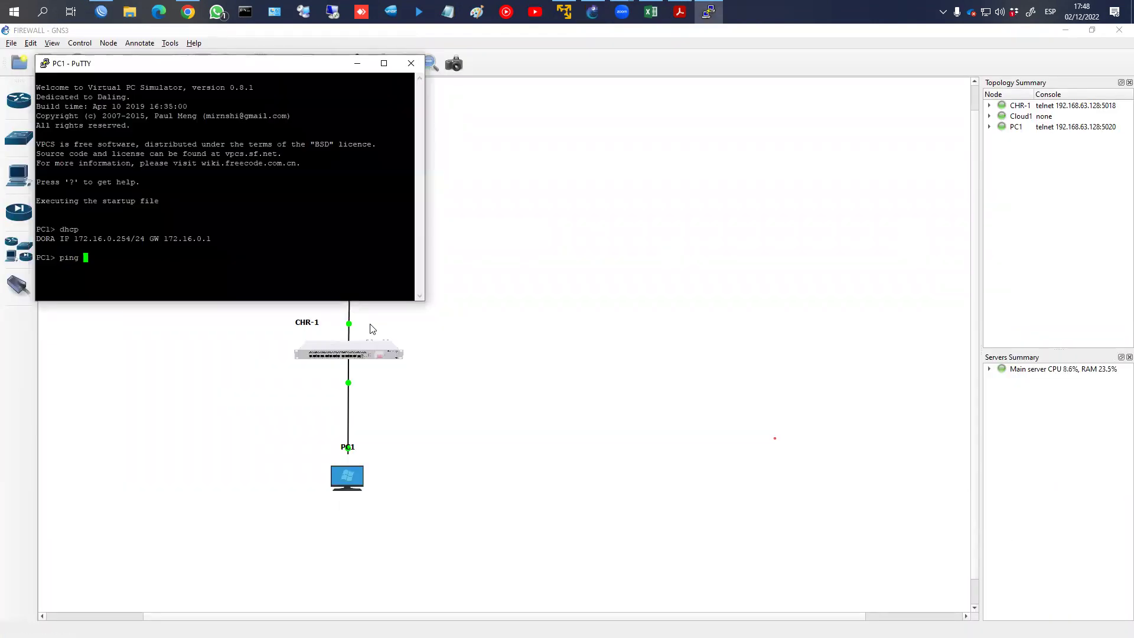
type("172.16.0.1")
key("Return")
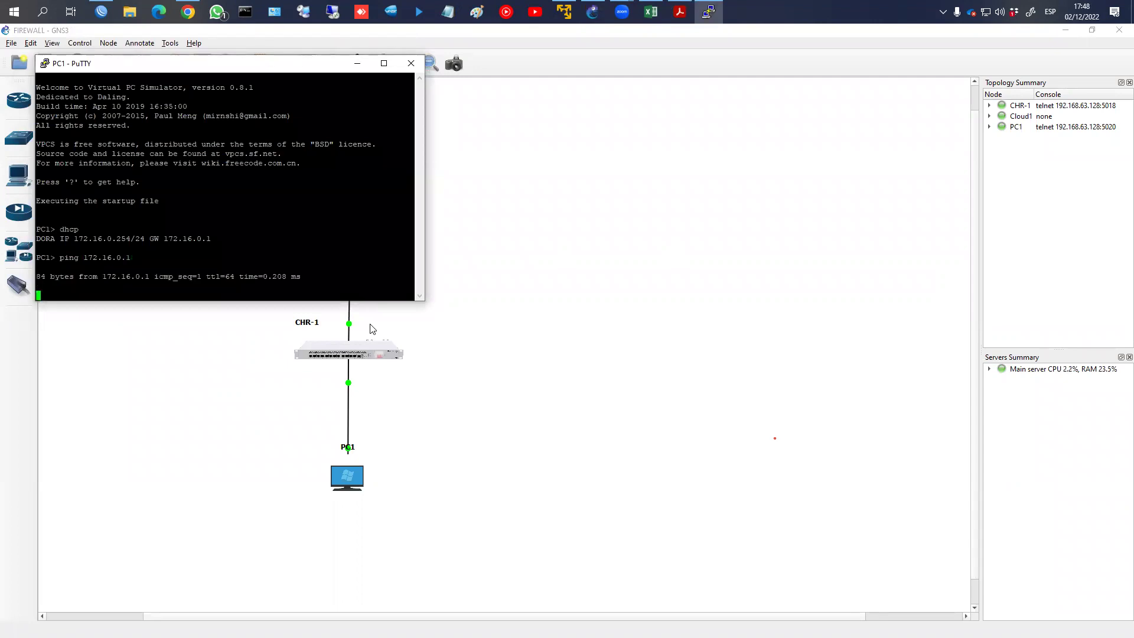
left_click(607, 357)
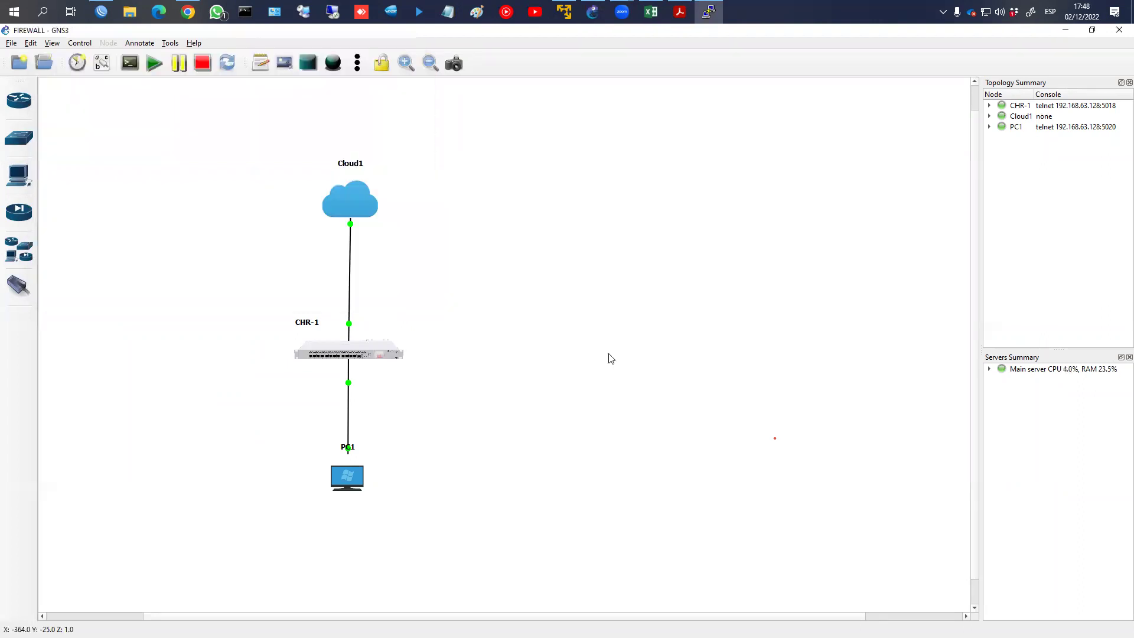
key("alt+Tab")
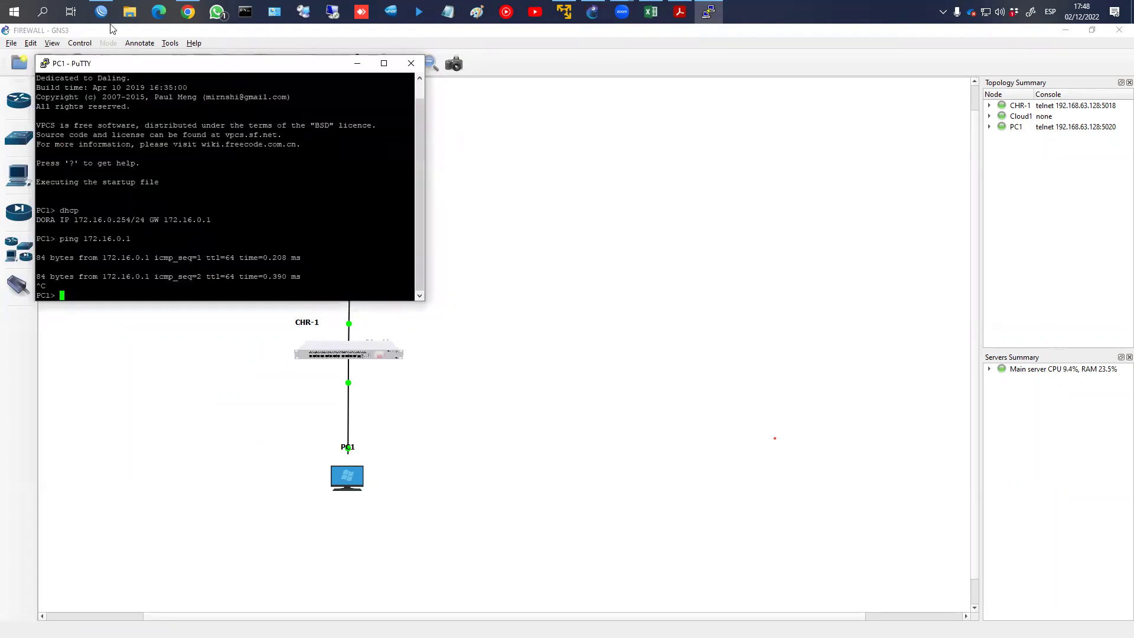
key("alt+Tab")
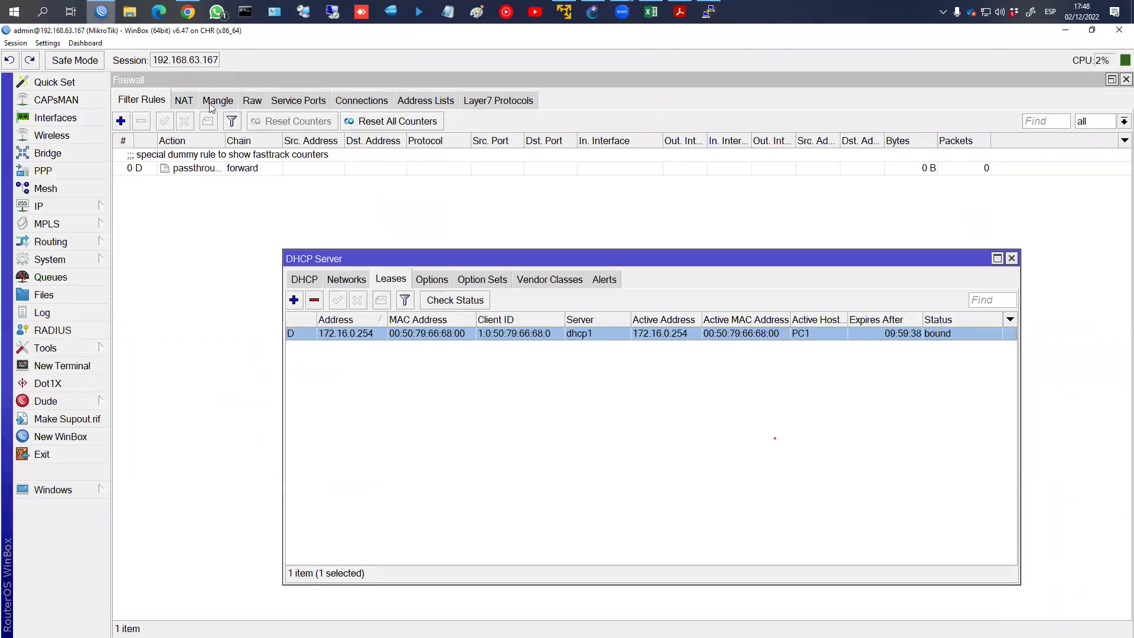
Switch to Acrobat and box the LAB slide's established and related connections item in red, adding a red curve near the title
left_click(679, 10)
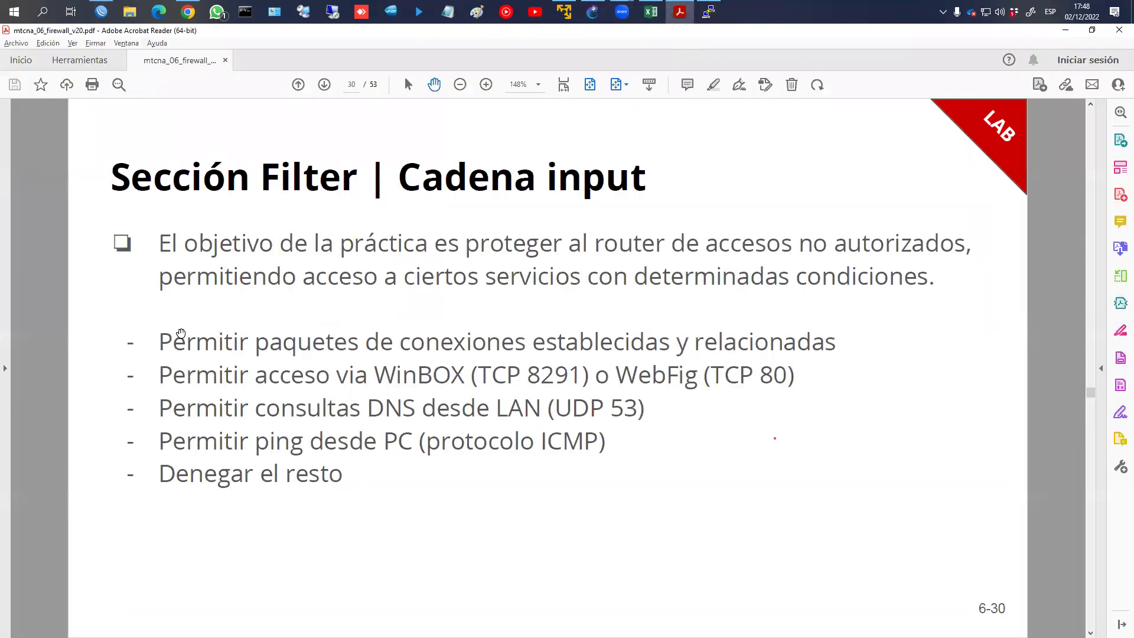
mouse_move(154, 330)
left_mouse_down()
mouse_move(804, 390)
mouse_move(875, 357)
left_mouse_up()
mouse_move(425, 151)
left_mouse_down()
mouse_move(685, 212)
mouse_move(362, 134)
left_mouse_up()
In WinBox, start a new filter rule on the input chain for connection states established and related, with action accept
key("alt+Tab")
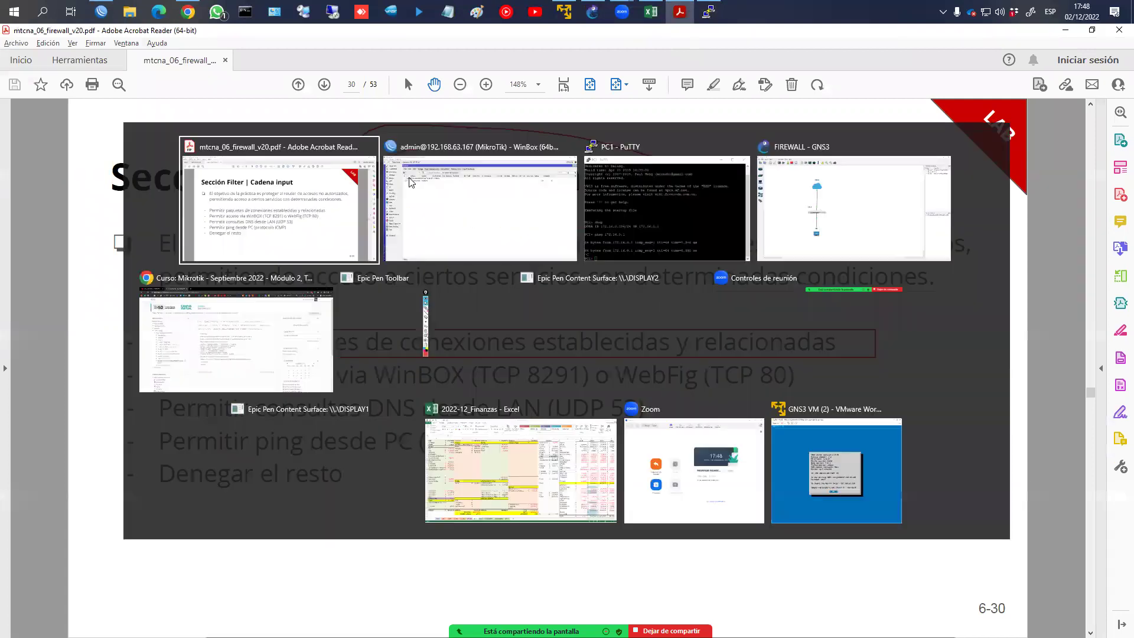
key("alt+Tab")
key("alt+Tab")
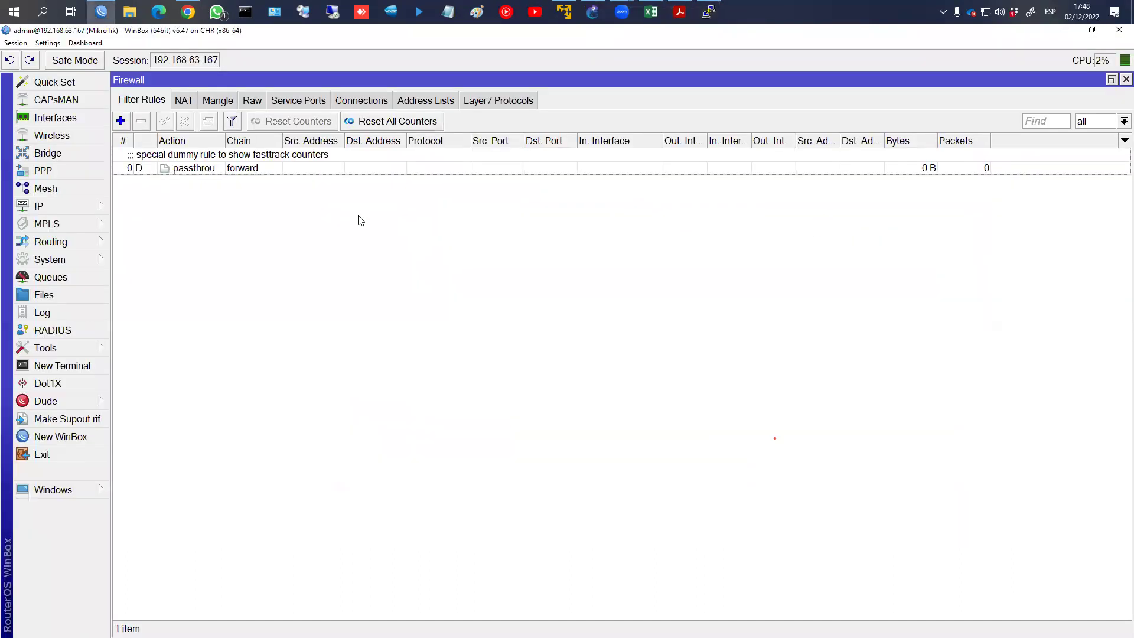
left_click(120, 120)
left_click(205, 105)
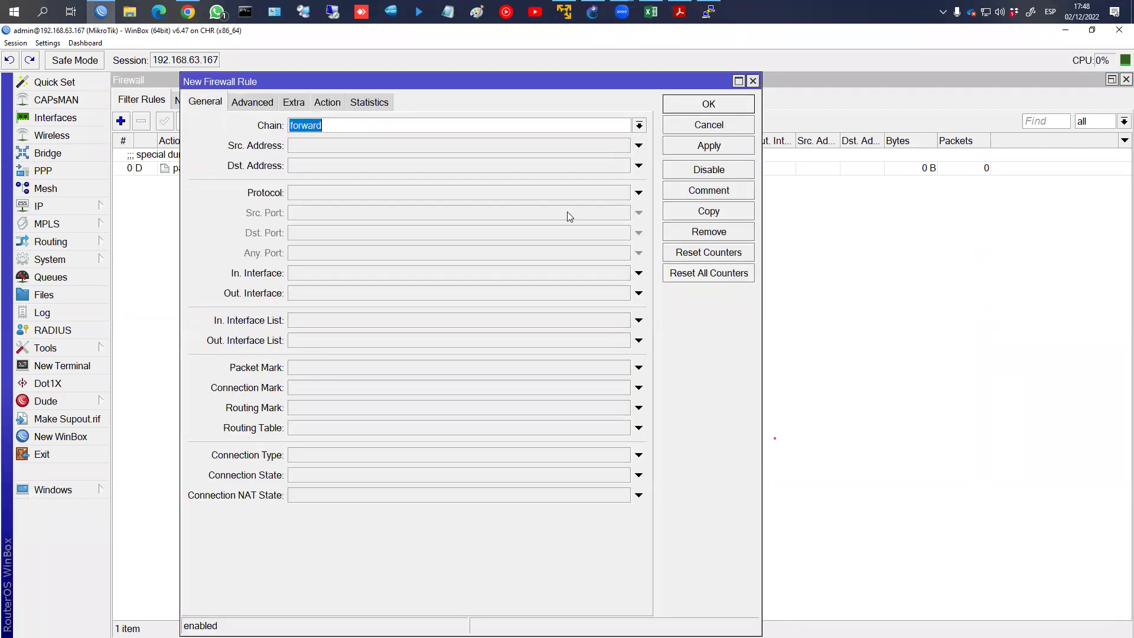
left_click(639, 125)
left_click(600, 148)
left_click(639, 474)
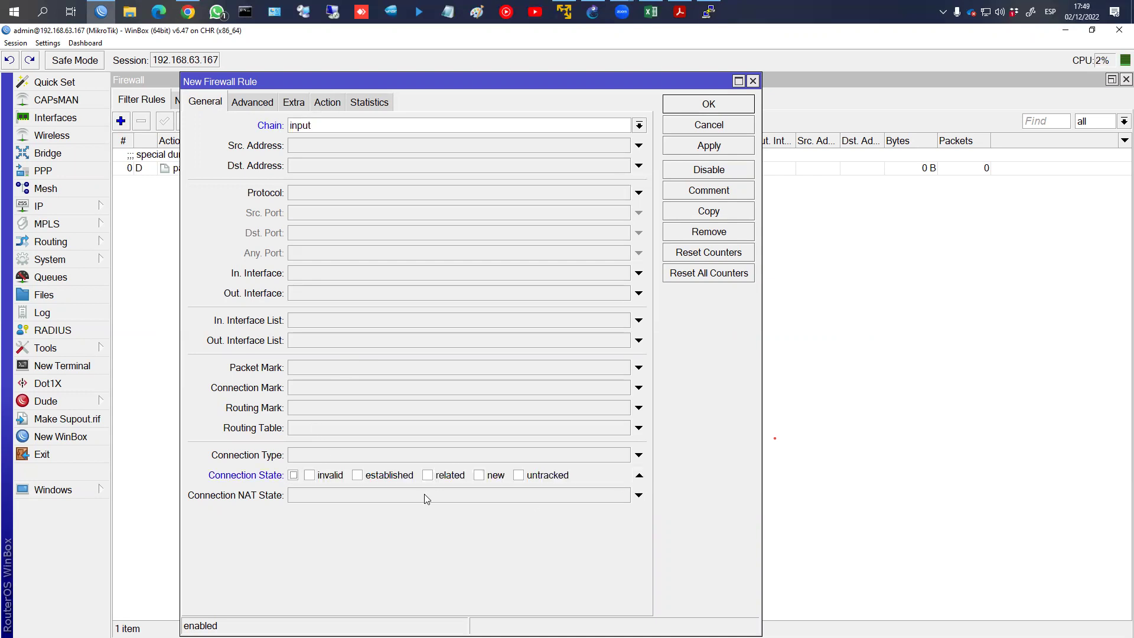
left_click(357, 476)
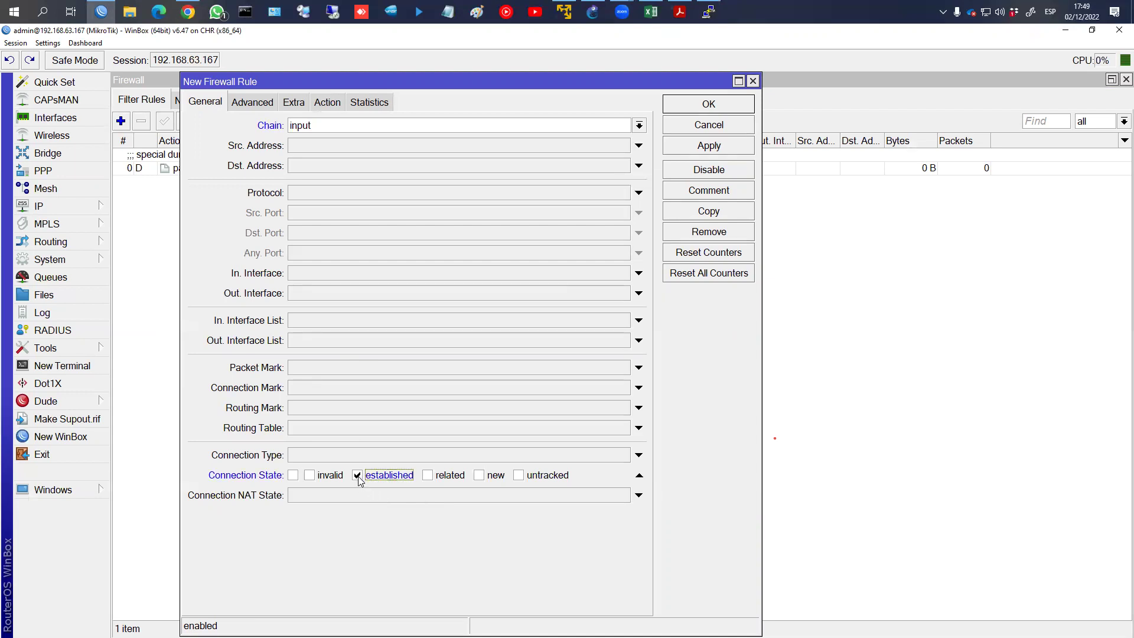
left_click(427, 475)
left_click(328, 102)
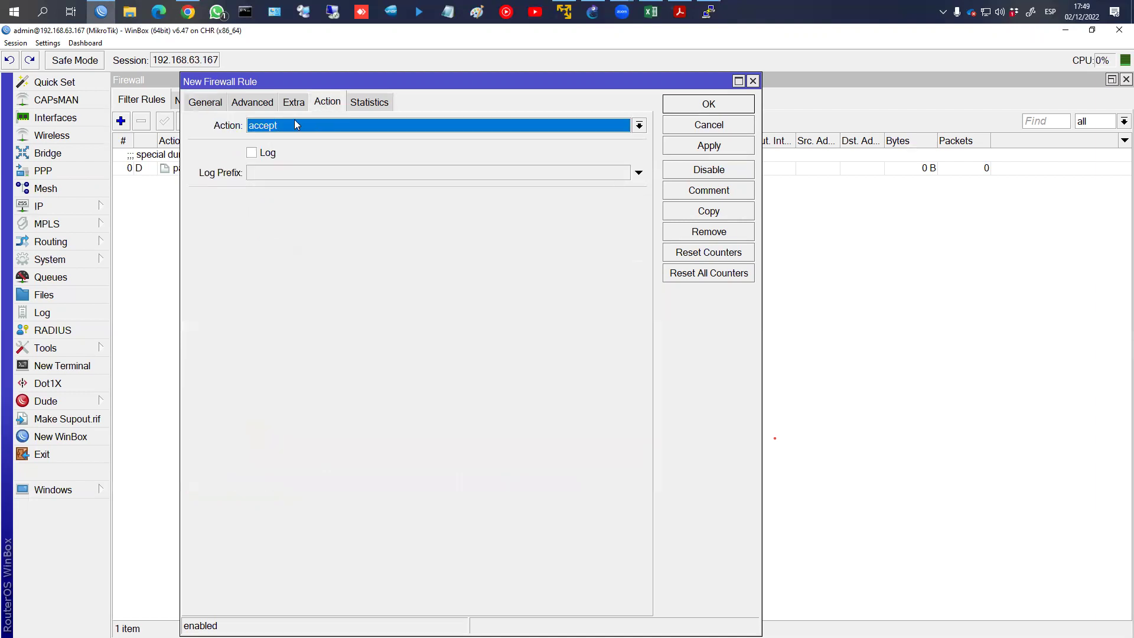
Check the LAB slide's list of input-chain requirements in Acrobat and return to the new rule in WinBox
key("alt+Tab")
key("alt+Tab")
key("alt+Tab")
key("Tab")
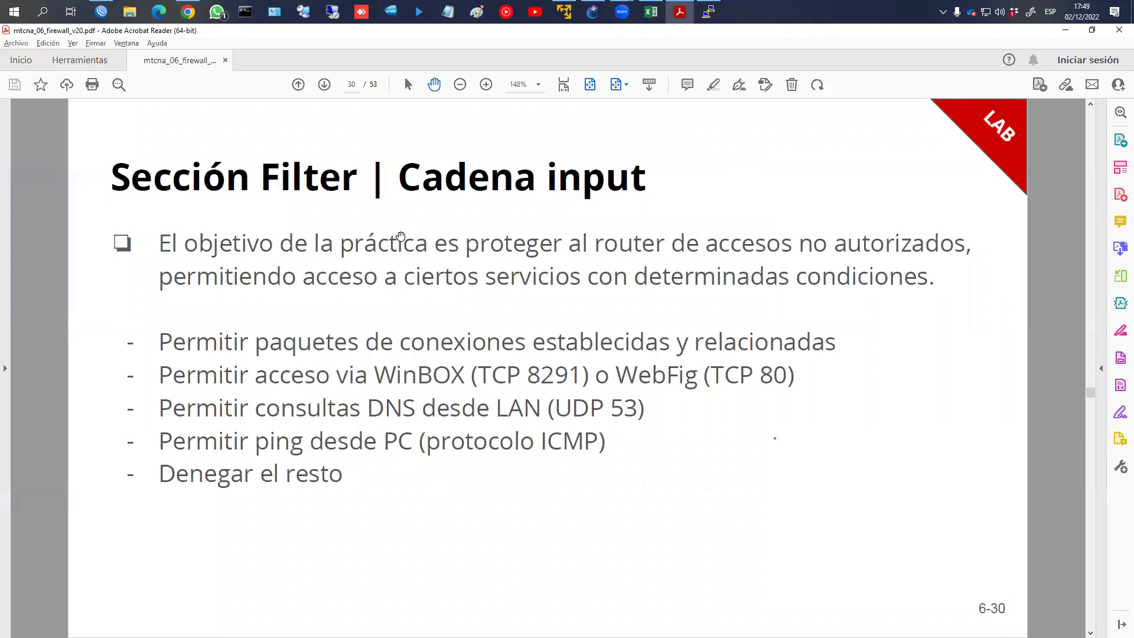
key("alt+Tab")
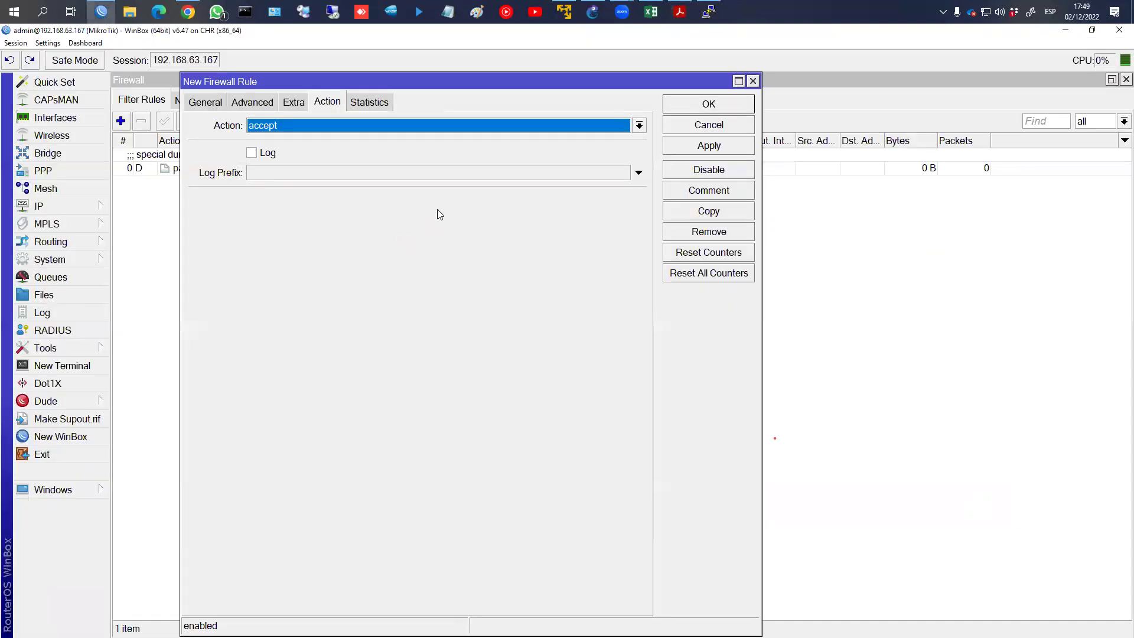
Comment the new rule "Aceptar conex ESTABLISHED/RELATED" and save it
left_click(704, 190)
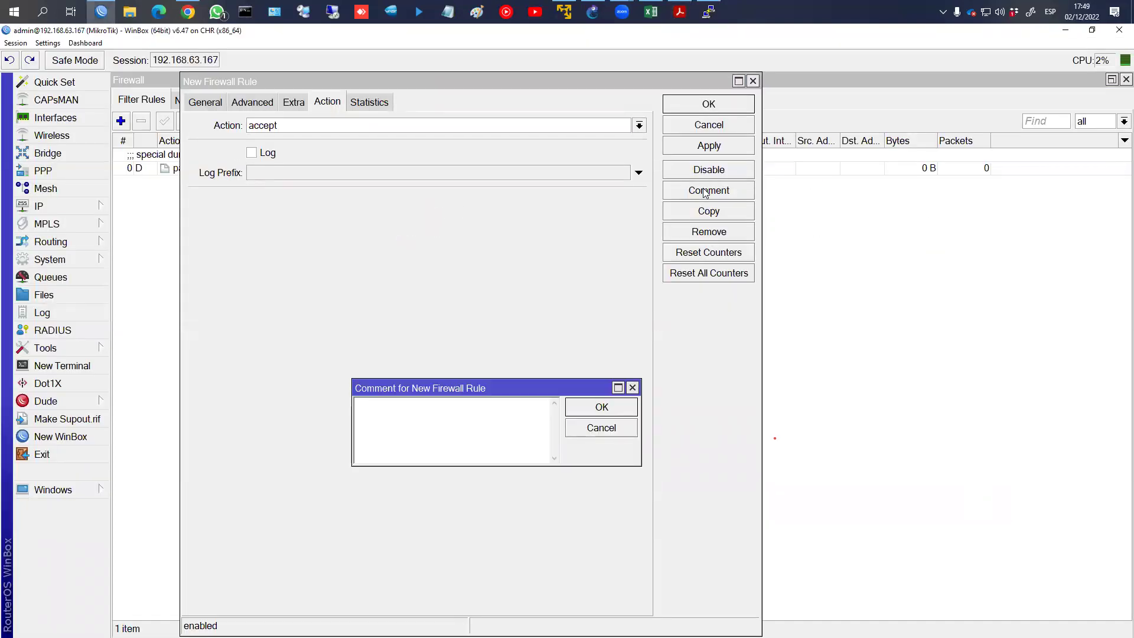
type("Aceptar cones")
type(" ESTABLISHED")
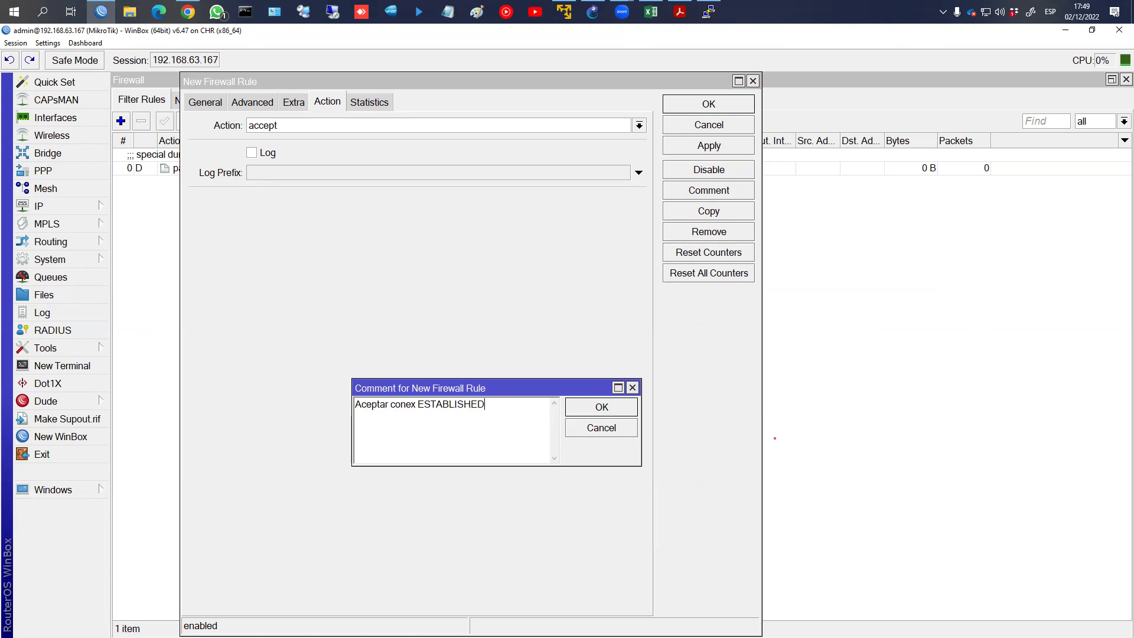
type("/RELATED")
key("Return")
key("Return")
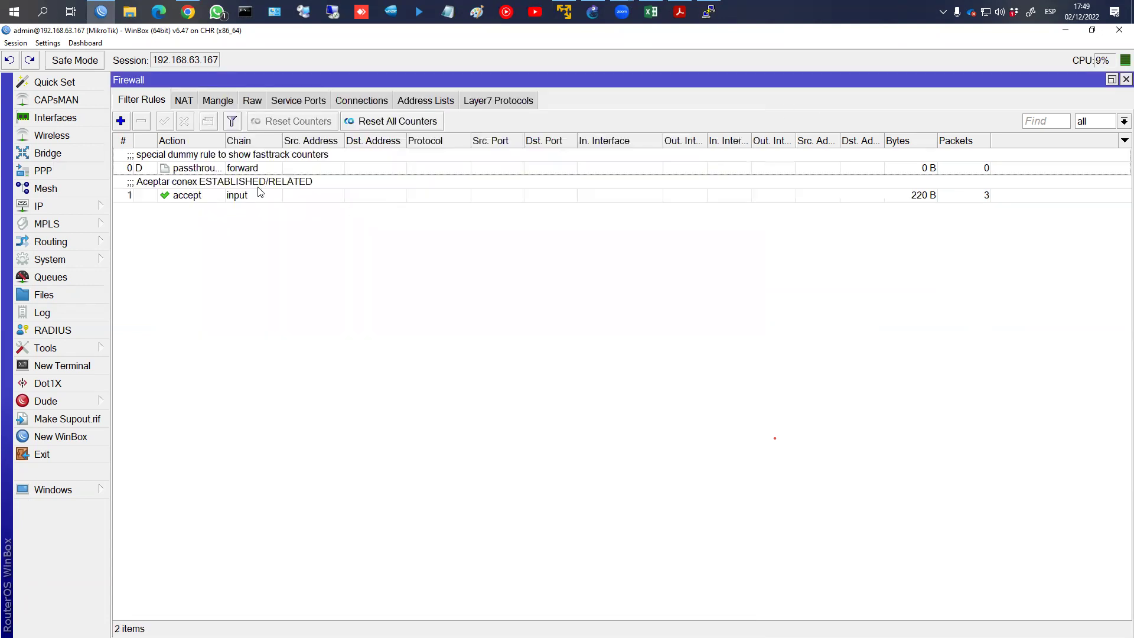
Circle the established/related rule's byte and packet counters in red, and check the LAB slide in Acrobat before returning to WinBox
left_click(260, 192)
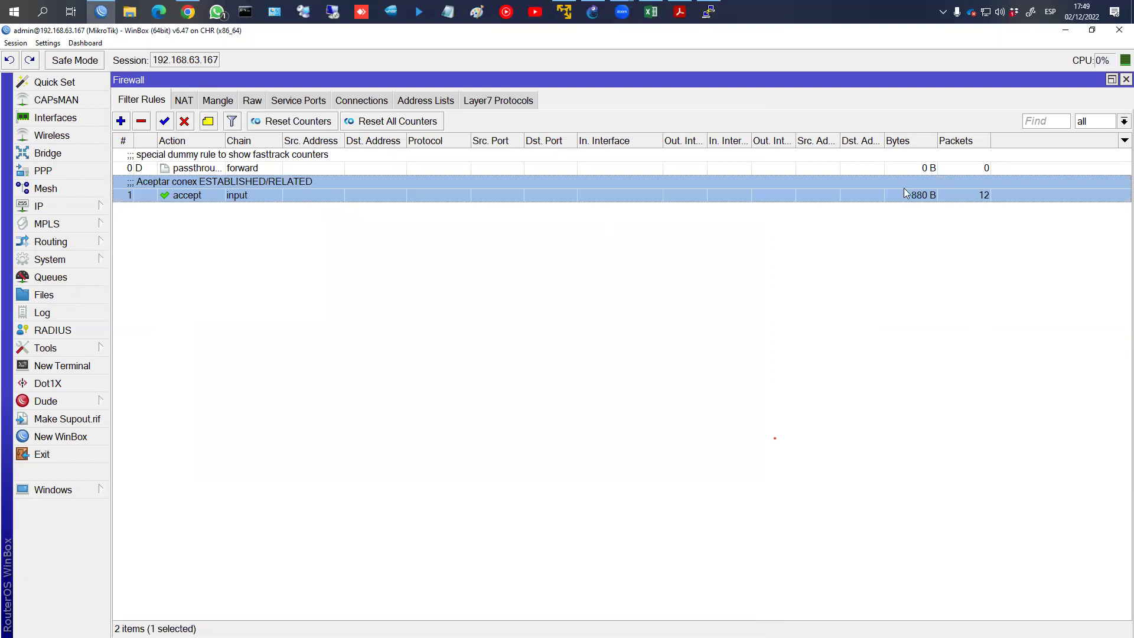
mouse_move(936, 176)
left_mouse_down()
mouse_move(996, 185)
mouse_move(908, 176)
left_mouse_up()
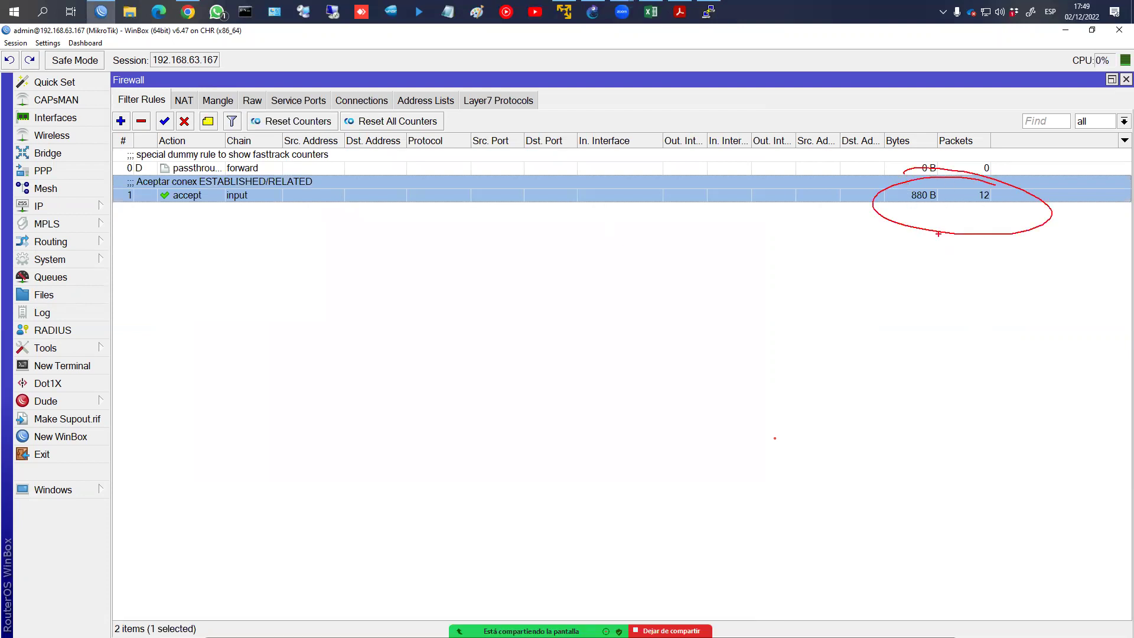
key("alt+Tab")
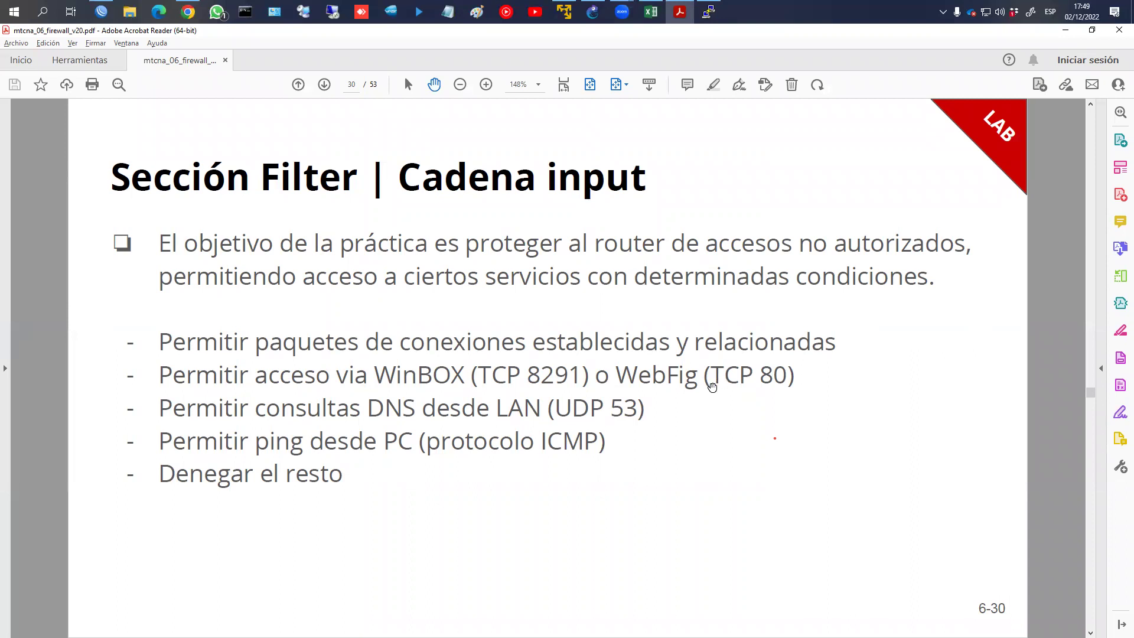
key("alt+Tab")
Set the www service's port to 80 in the IP service list and close the list
left_click(58, 204)
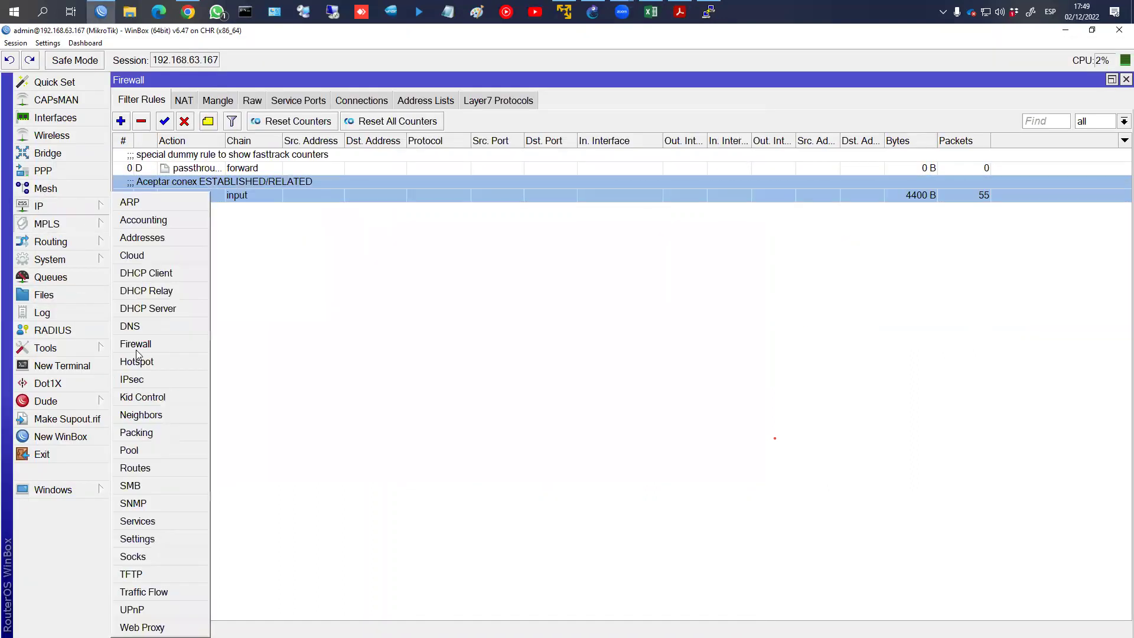
left_click(159, 521)
double_click(294, 259)
type("80")
key("Return")
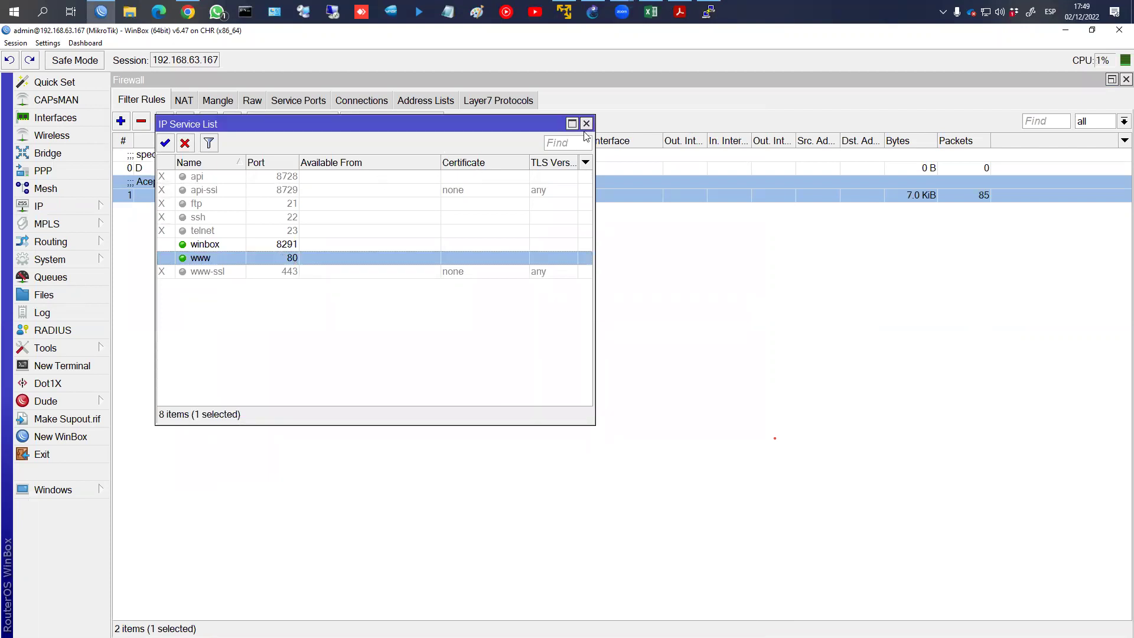
left_click(586, 123)
Start a new filter rule on the input chain, checking the LAB slide's WinBox and WebFig item in Acrobat
left_click(120, 121)
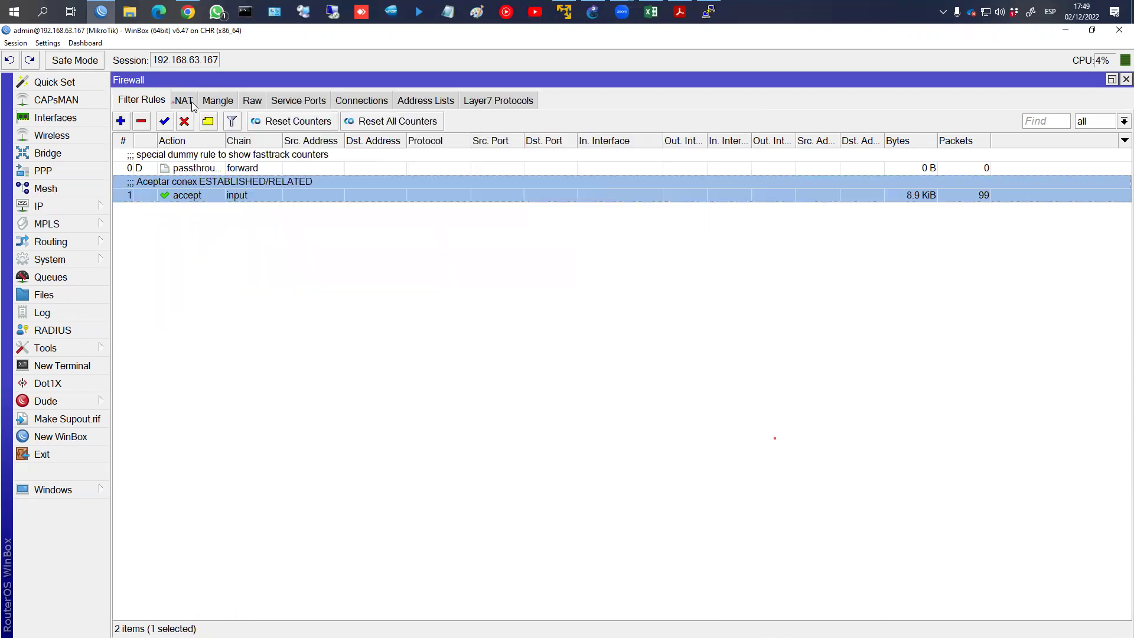
left_click(177, 102)
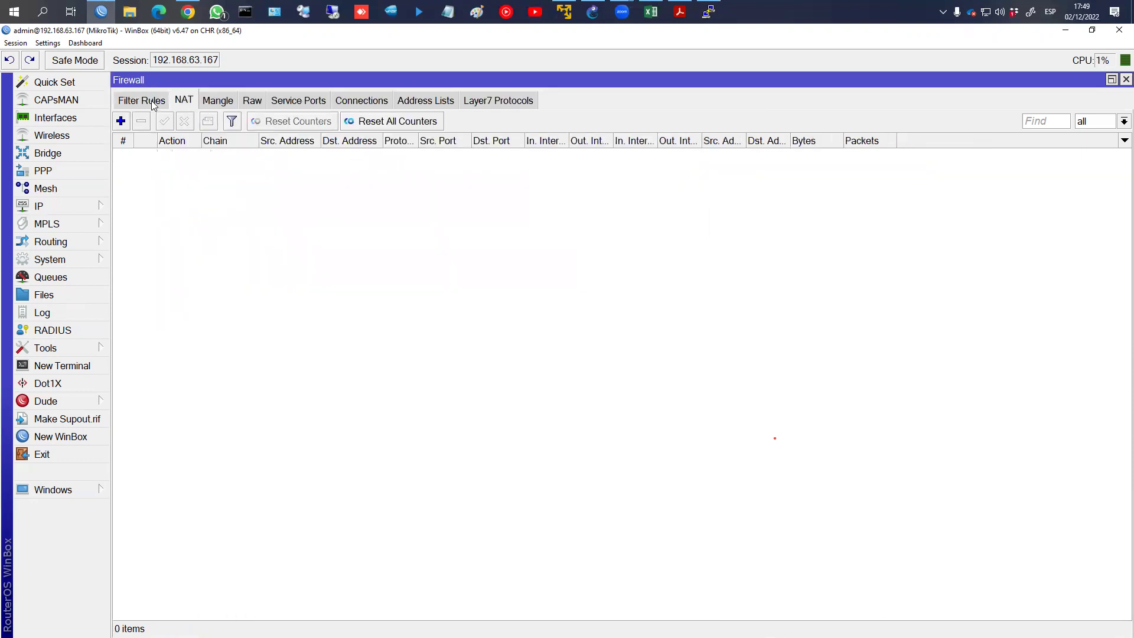
left_click(151, 101)
left_click(77, 491)
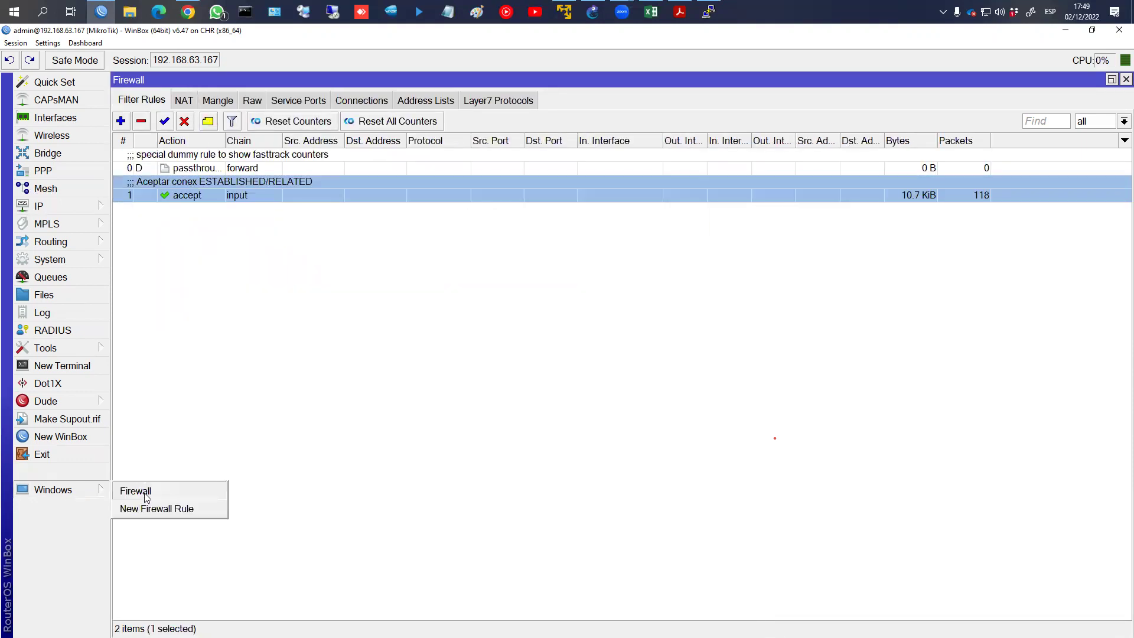
left_click(156, 508)
left_click(212, 104)
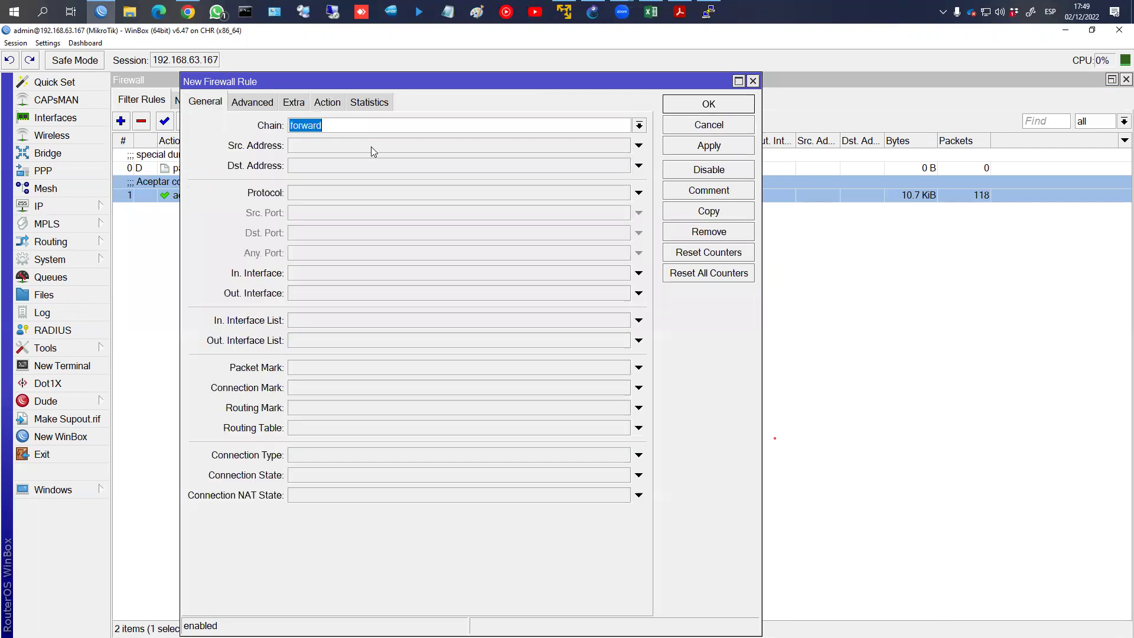
left_click(638, 125)
left_click(556, 146)
key("alt+Tab")
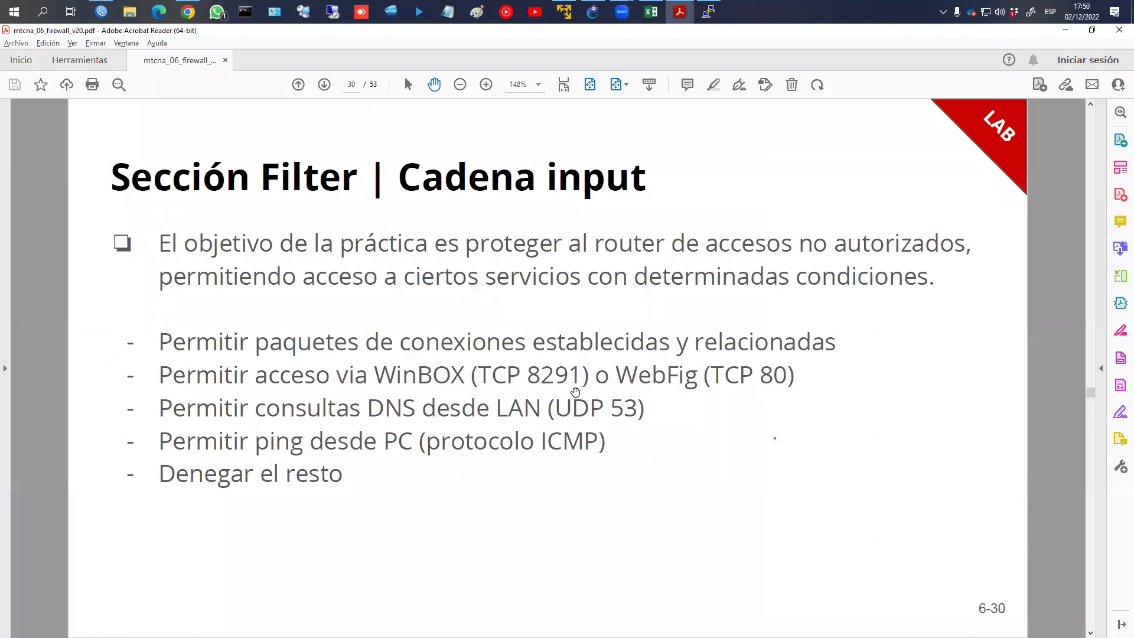
key("alt+Tab")
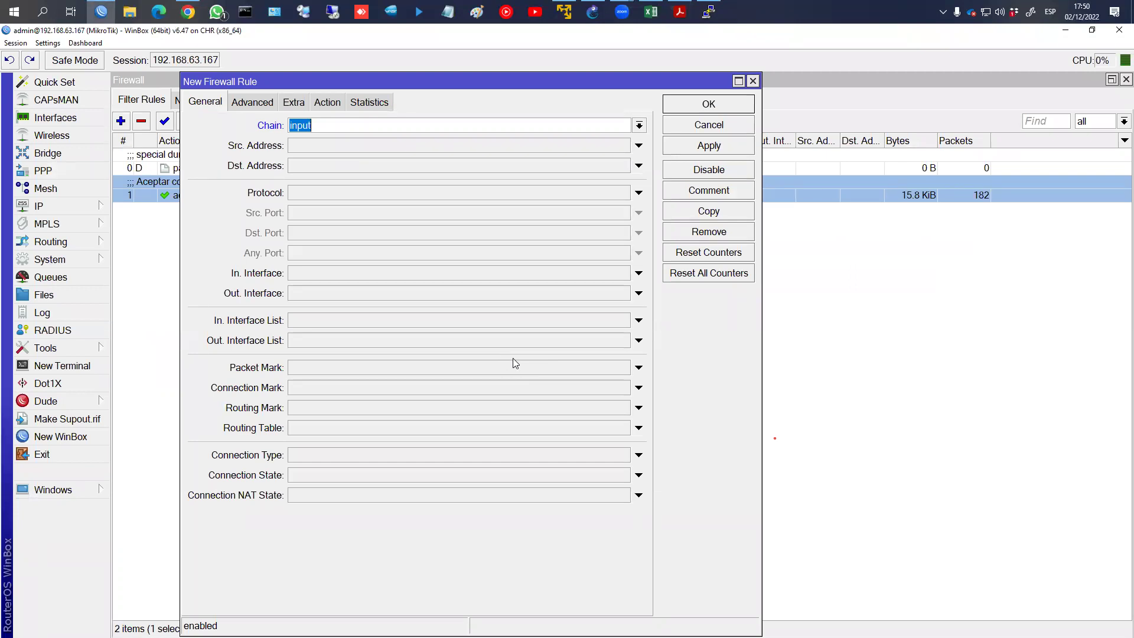
Set the new rule's protocol to 6 (tcp) and its destination port to 80
left_click(638, 192)
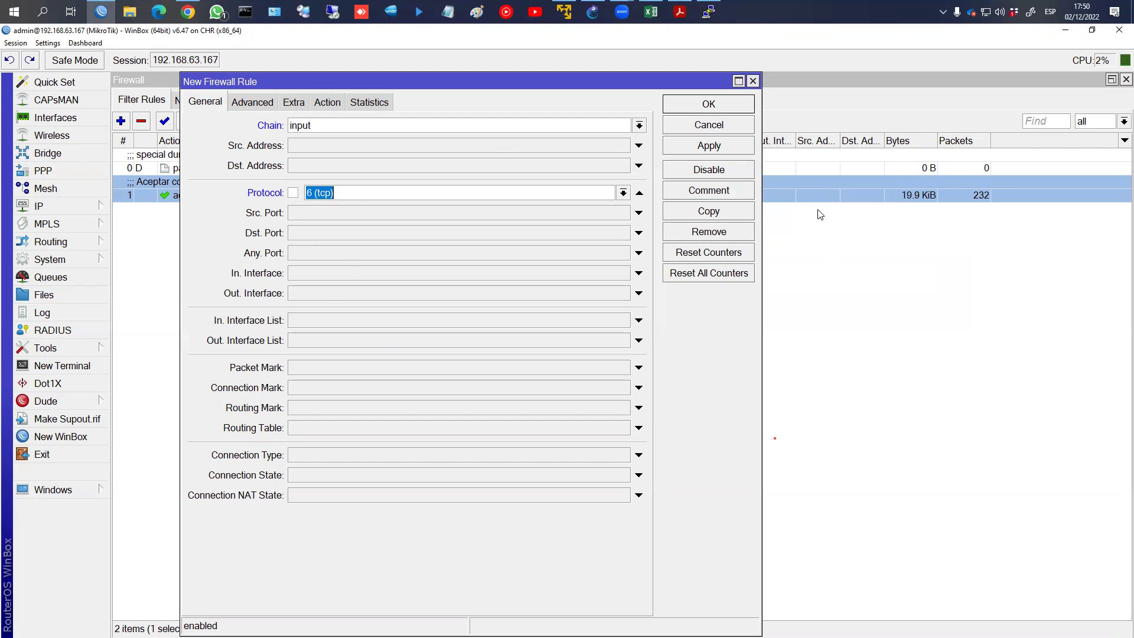
left_click(328, 239)
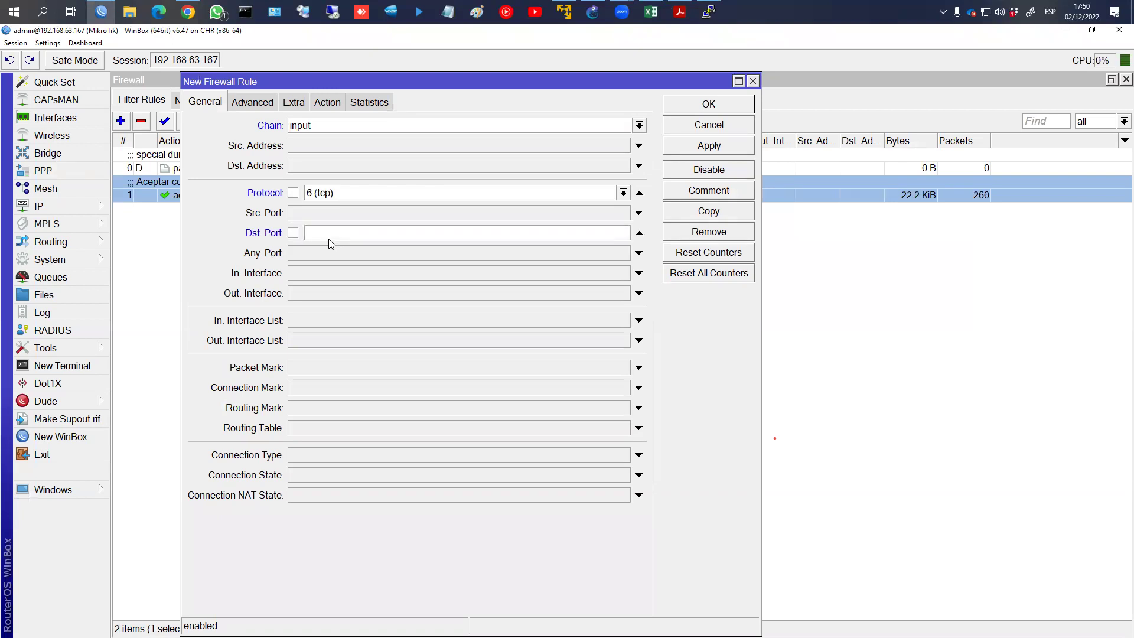
type("80, 8291")
key("BackSpace")
key("BackSpace")
key("BackSpace")
key("BackSpace")
key("BackSpace")
key("BackSpace")
Keep the port 80 rule's action as accept, comment it "Aceptar tráfico WEBFIG" and save it
left_click(326, 103)
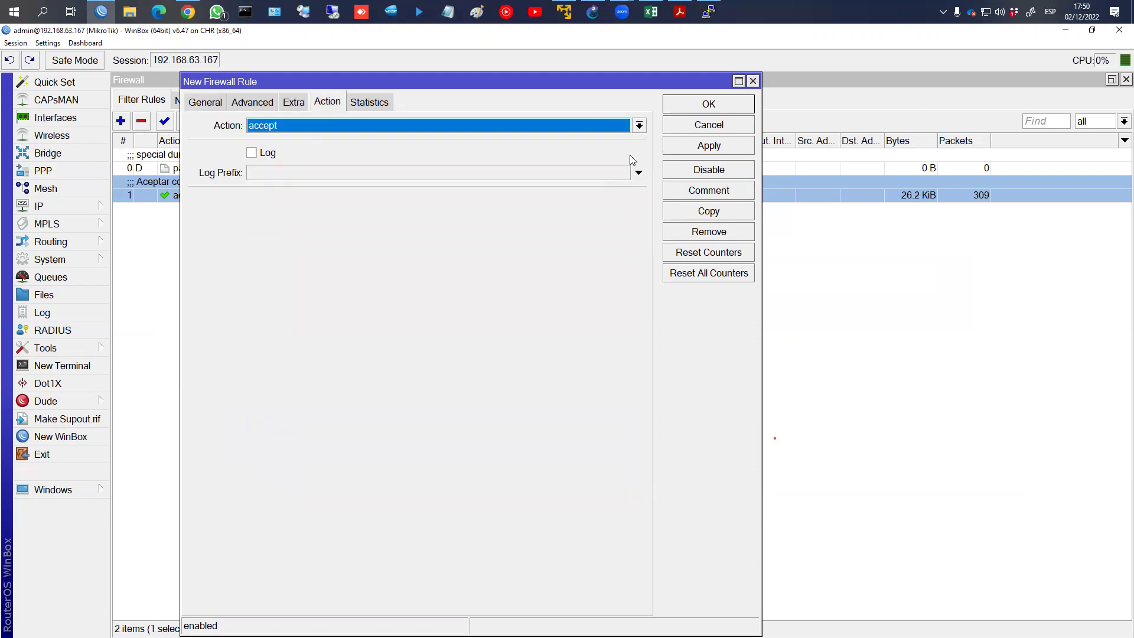
left_click(709, 190)
type("Aceptar tr")
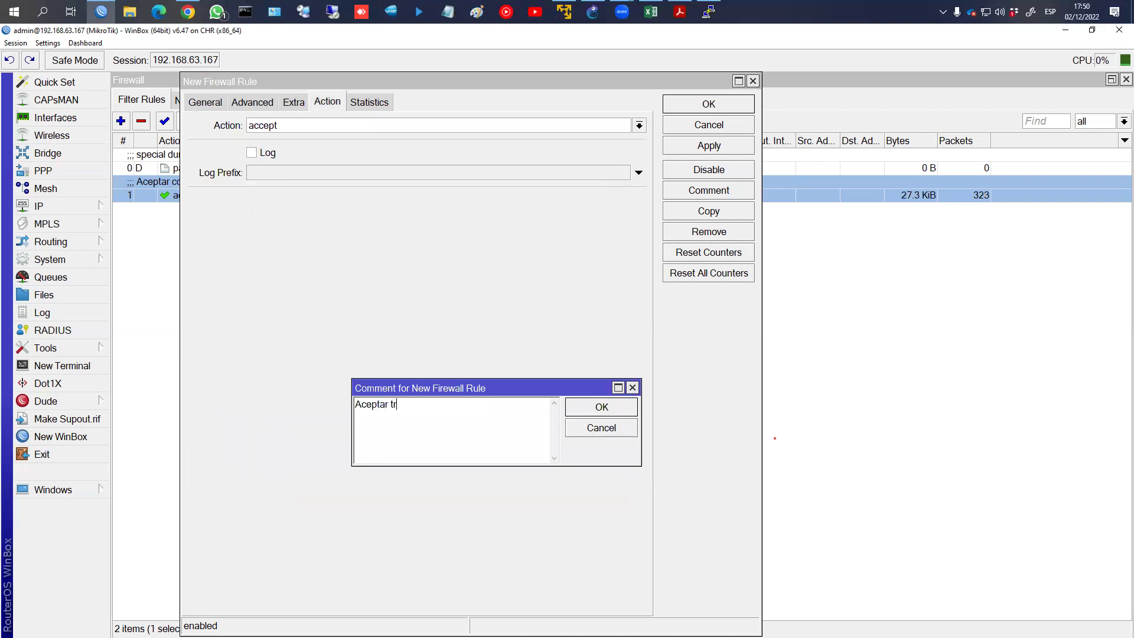
type("áfico WEBFIG")
key("Return")
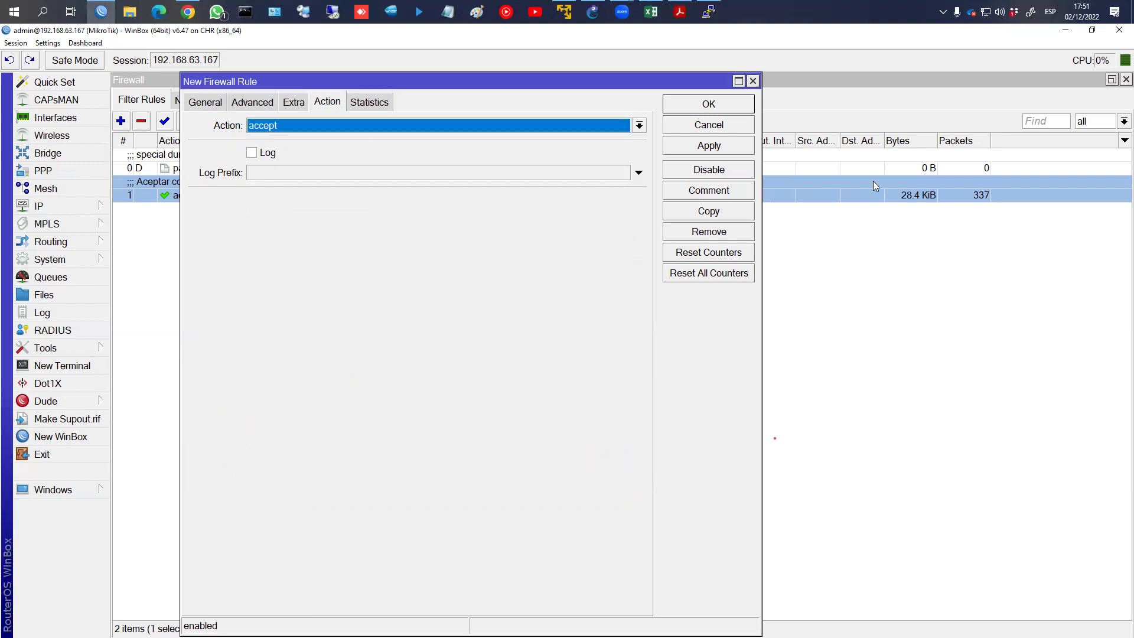
left_click(739, 109)
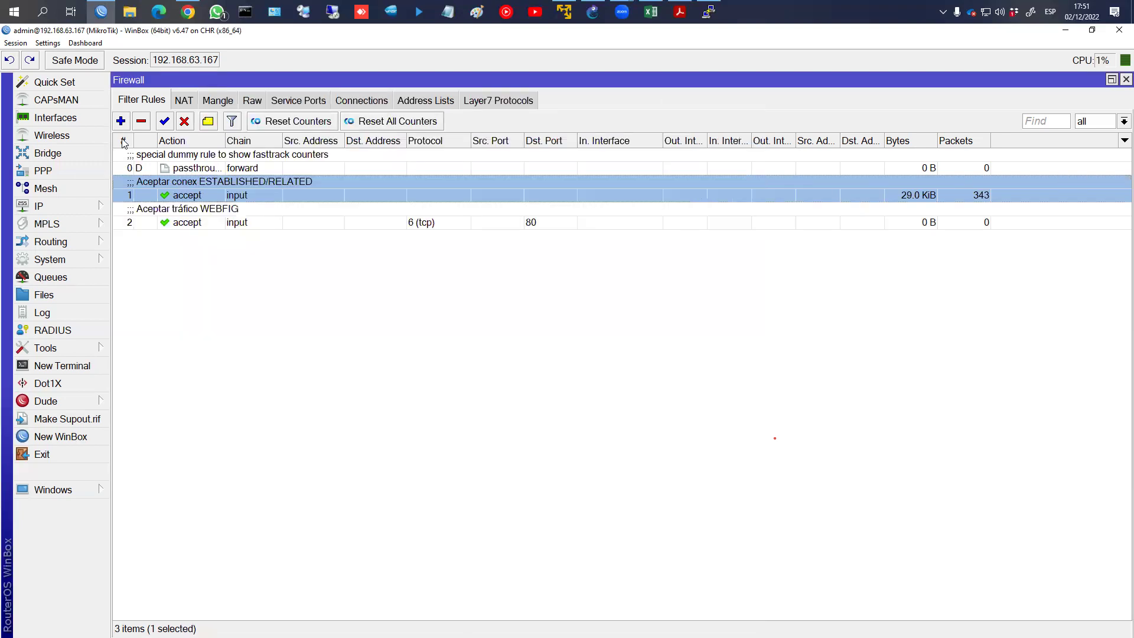
Copy the WEBFIG rule and set the copy's destination port to 8291
left_click(124, 121)
left_click(707, 126)
double_click(287, 226)
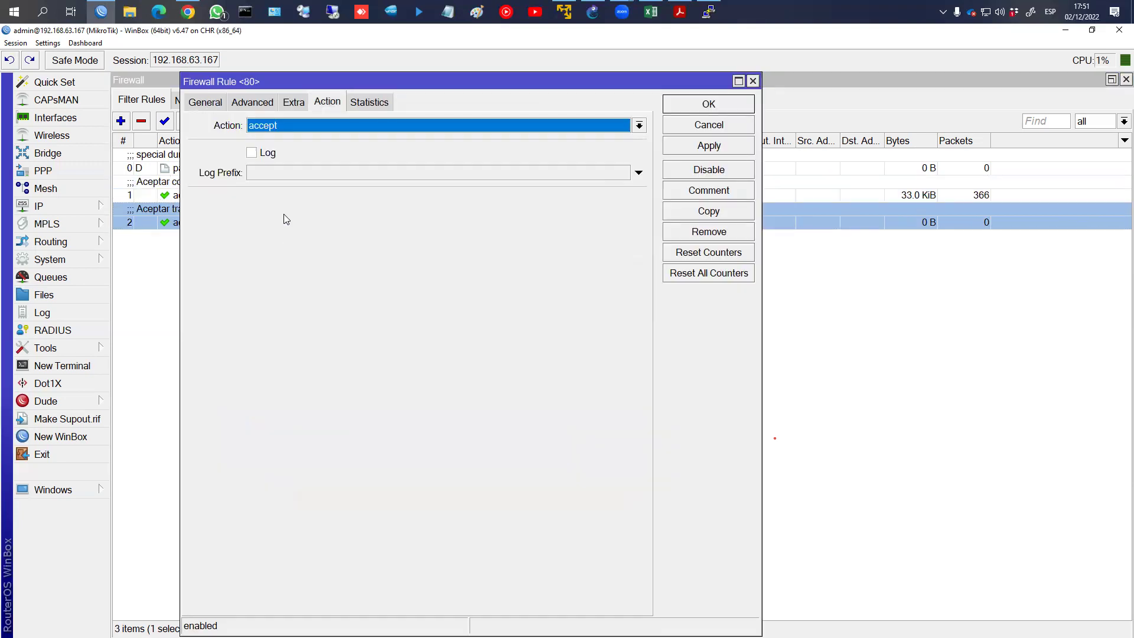
left_click(207, 104)
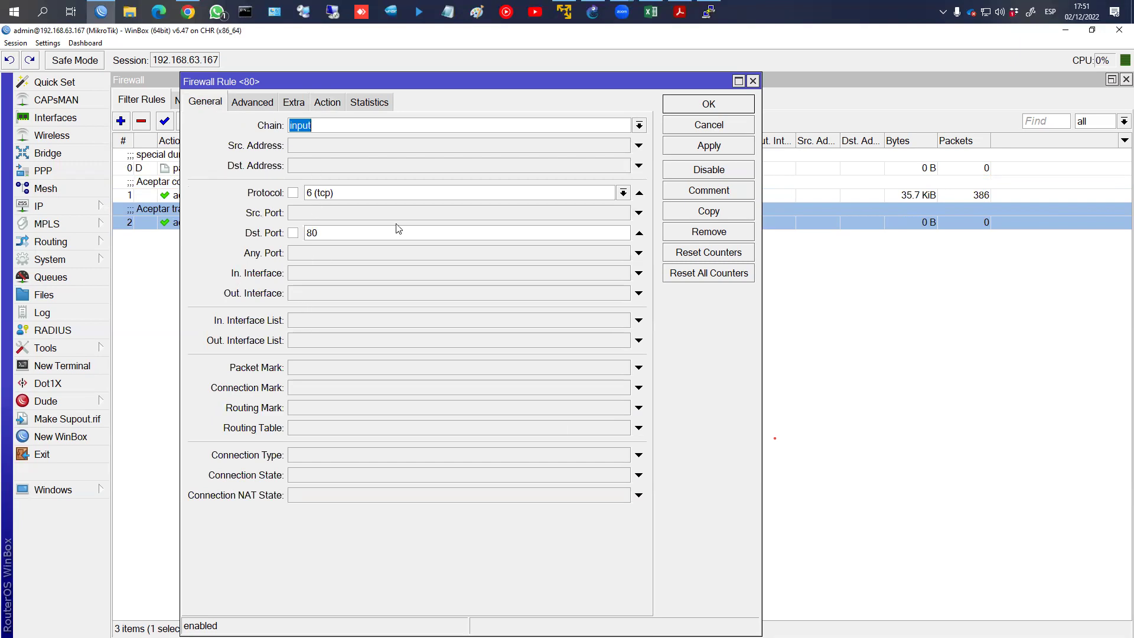
left_click(703, 214)
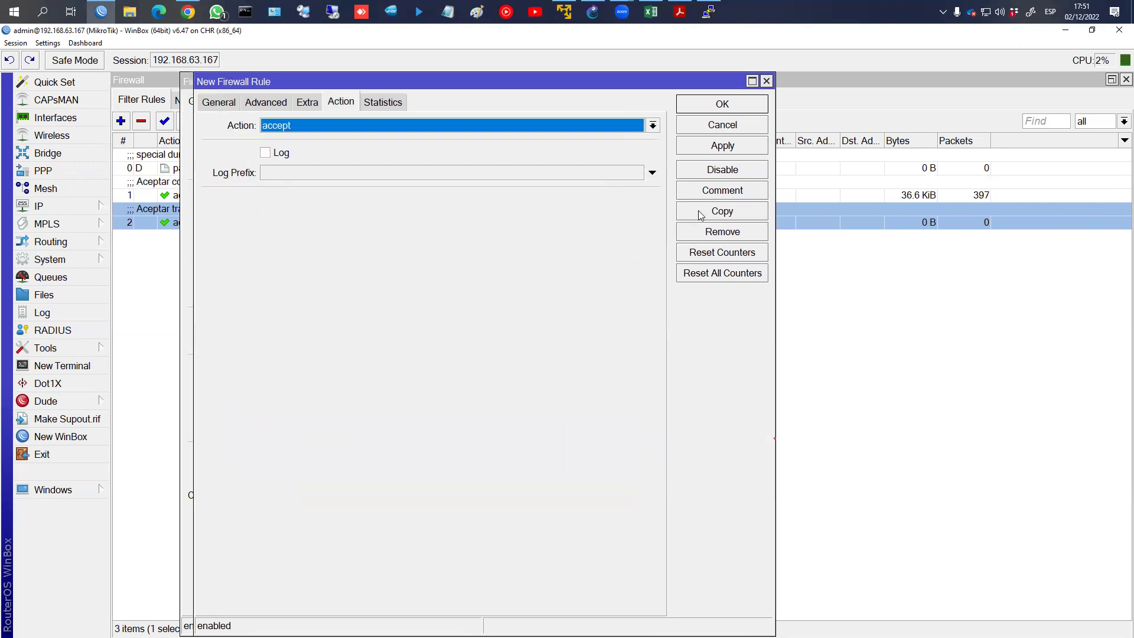
left_click(230, 110)
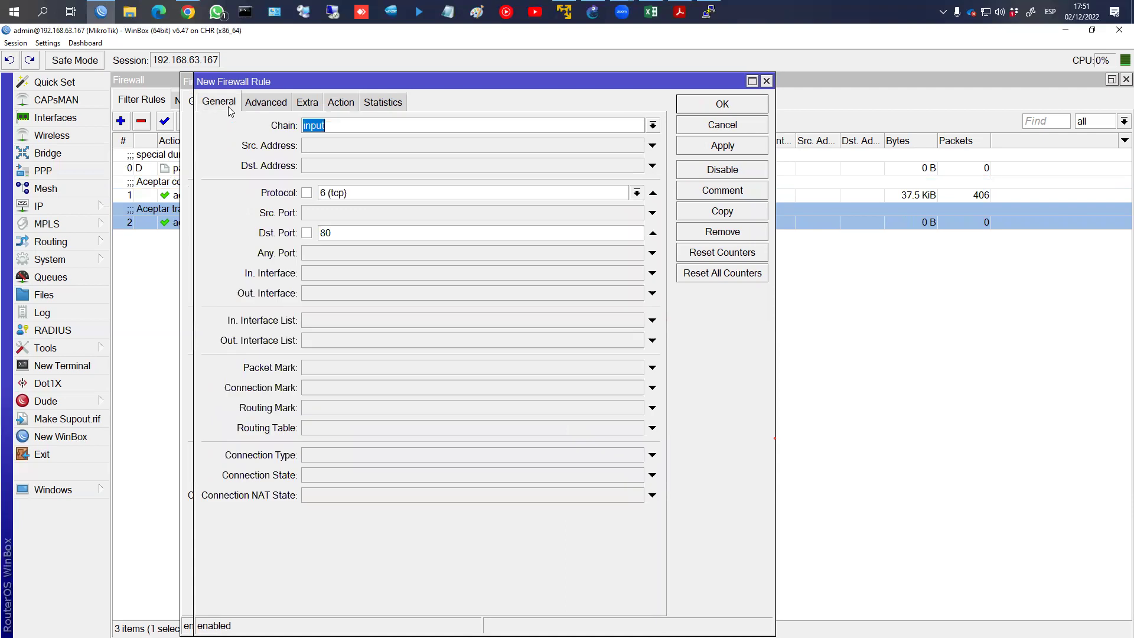
double_click(351, 234)
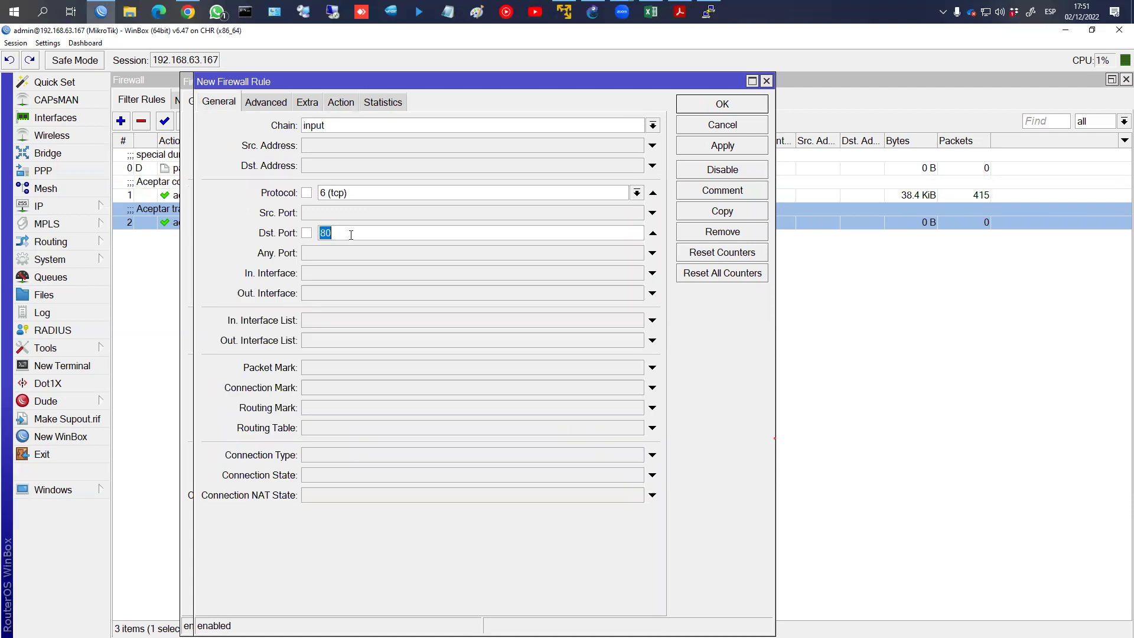
type("8291")
Change the copied rule's comment to "Aceptar tráfico WINBOX", save it and close the original WEBFIG rule
left_click(722, 190)
double_click(443, 408)
type("WINBO")
key("Return")
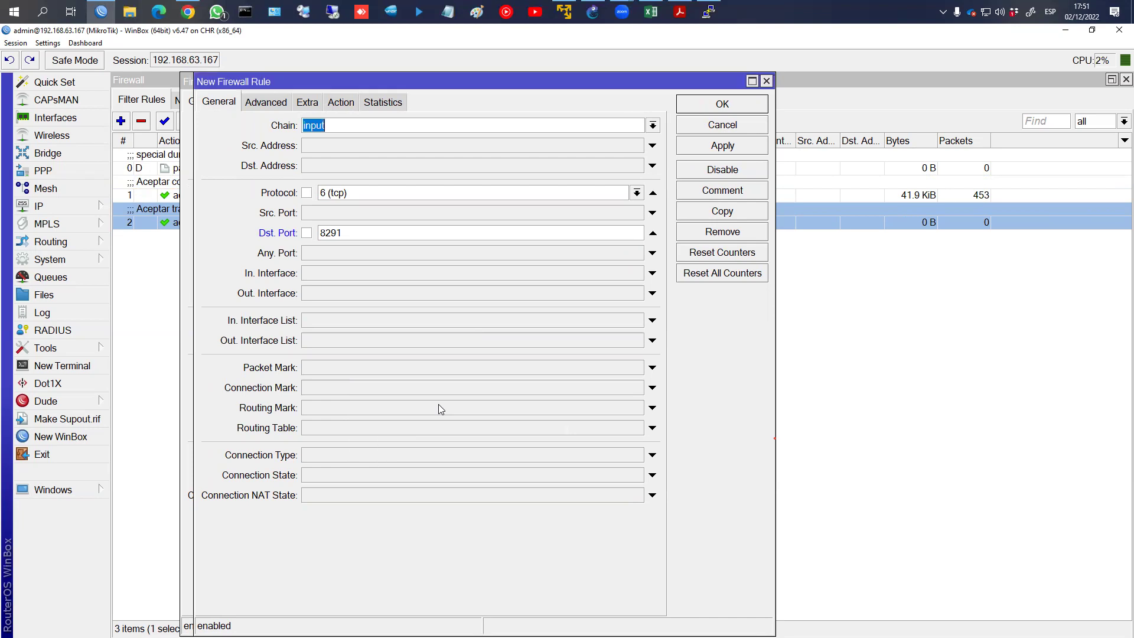
left_click(712, 108)
left_click(710, 104)
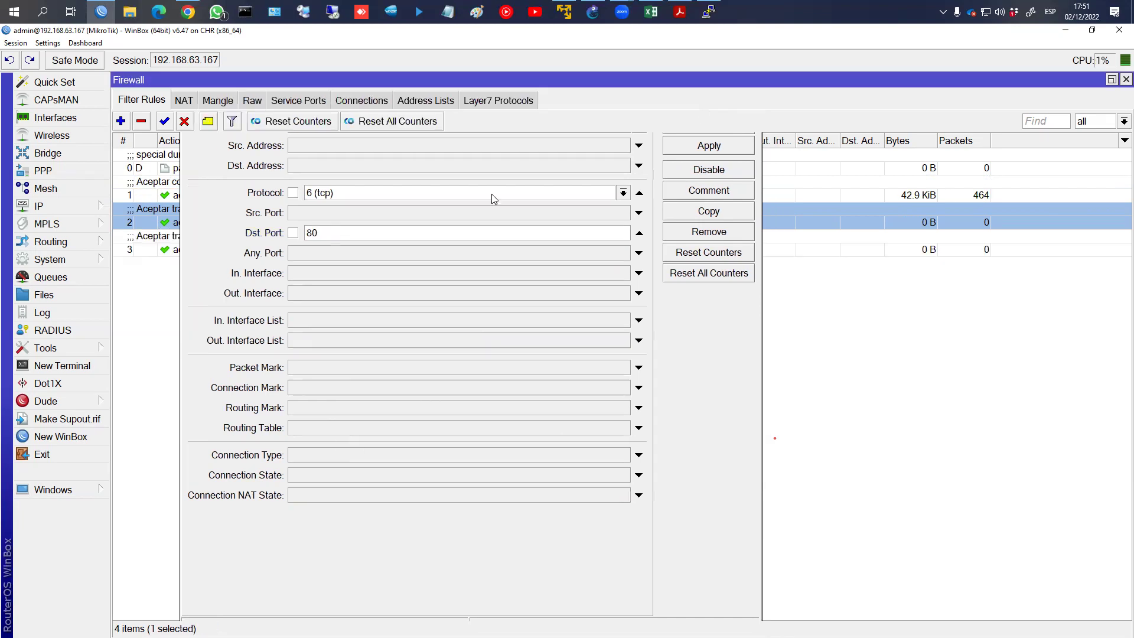
Review the three input-chain accept rules in turn, and check the next item on the LAB slide in Acrobat
left_click(224, 196)
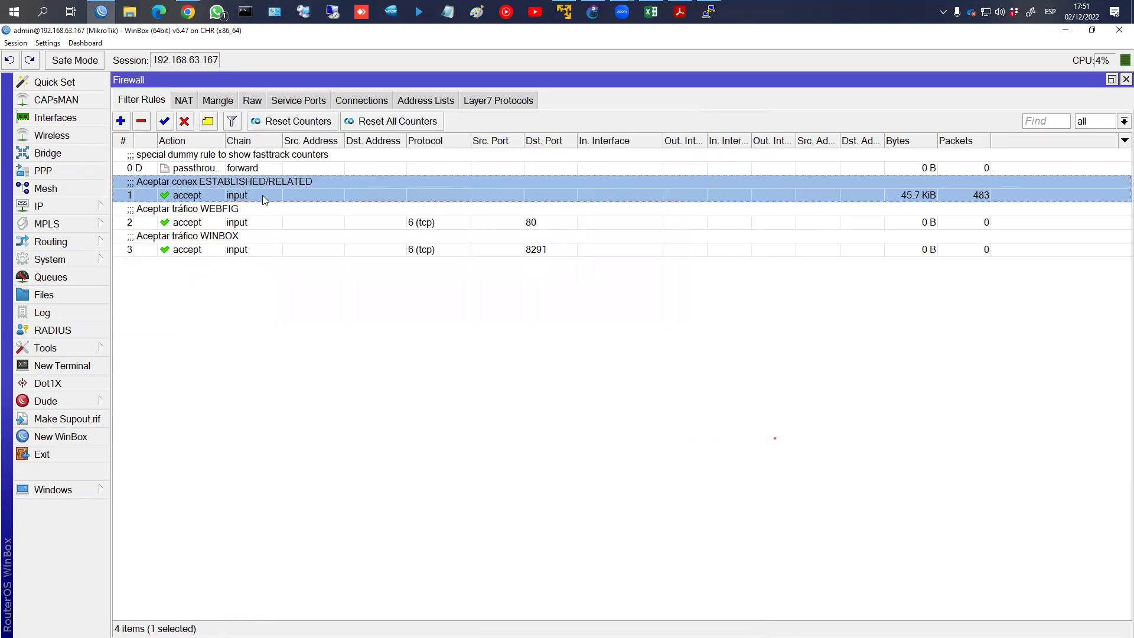
left_click(186, 211)
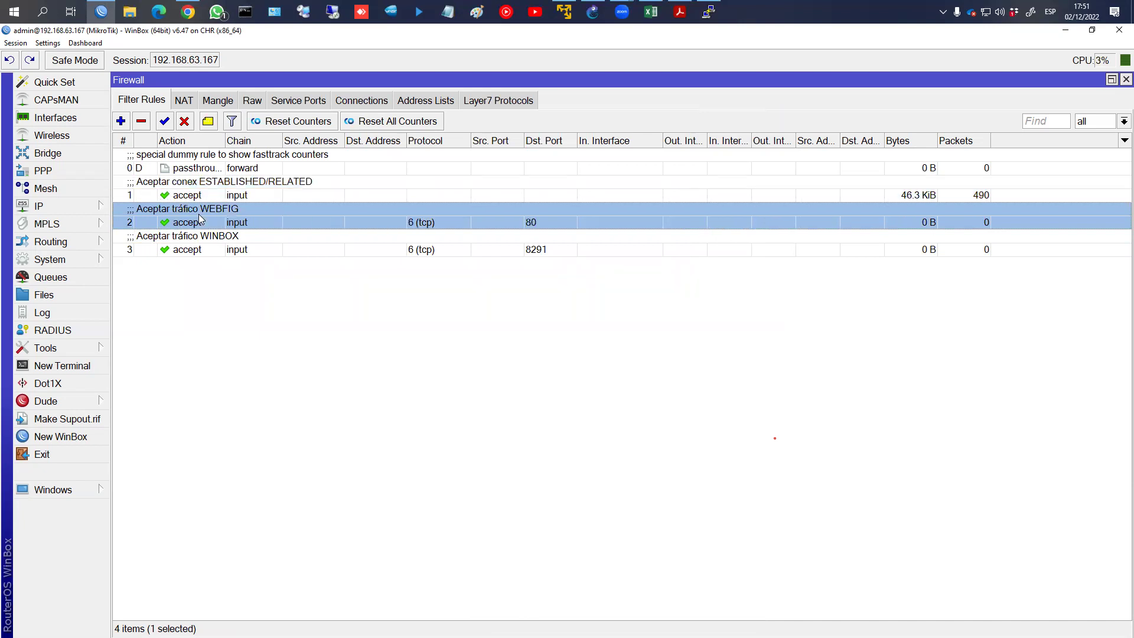
left_click(205, 243)
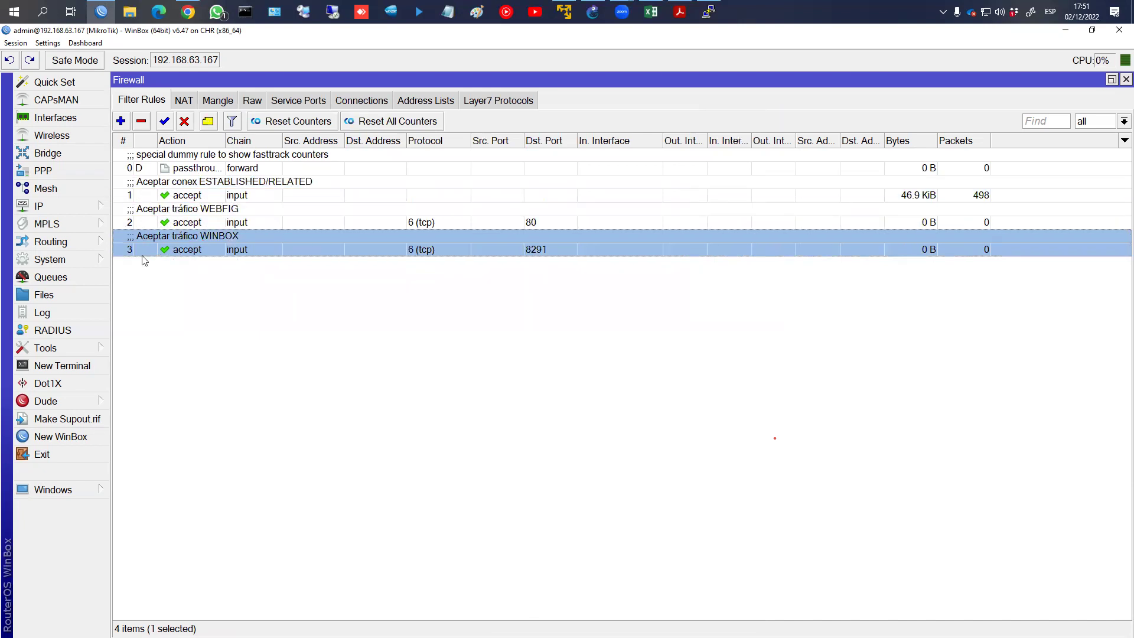
key("alt+Tab")
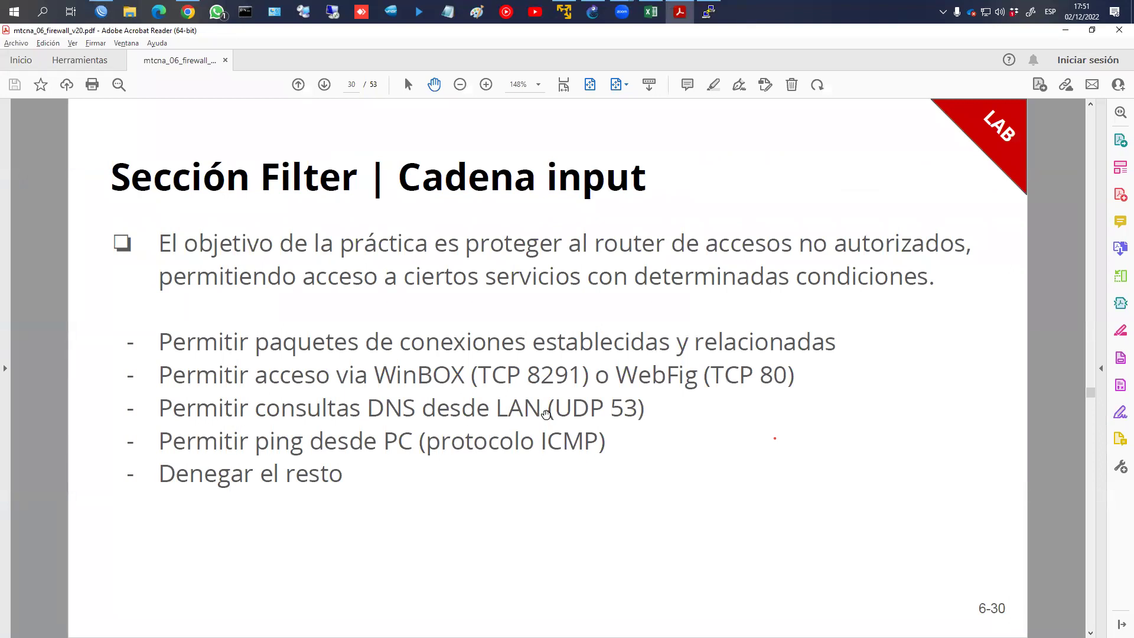
key("alt+Tab")
Start a new firewall filter rule, and mark the word "input" and the DNS item temporarily on the LAB slide in Acrobat
left_click(121, 121)
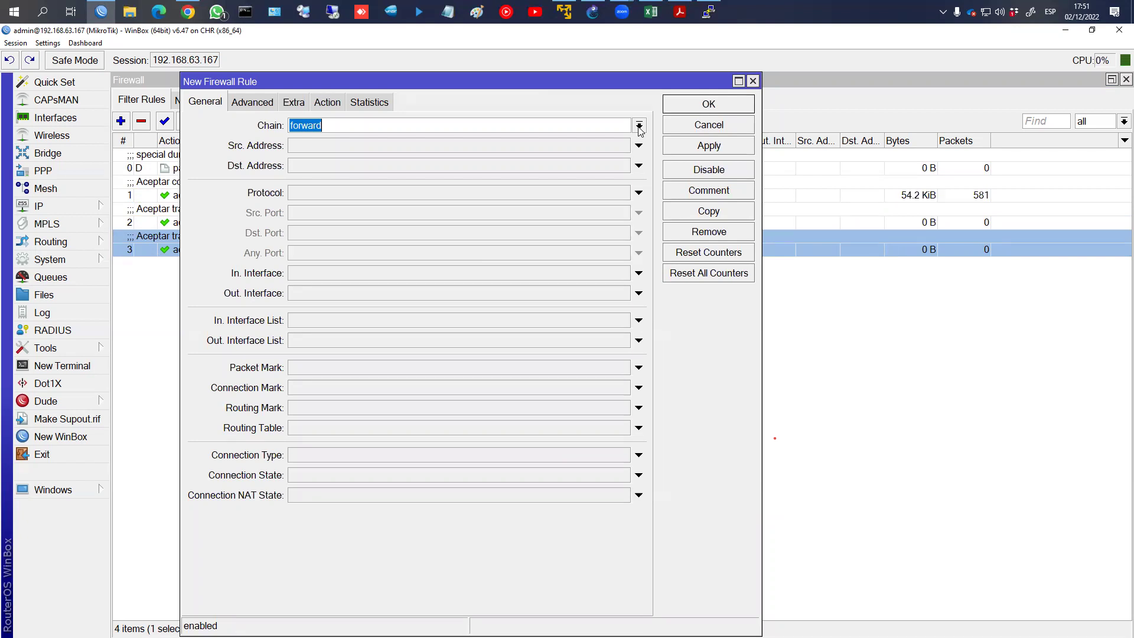
left_click(639, 125)
left_click(639, 125)
left_click(680, 11)
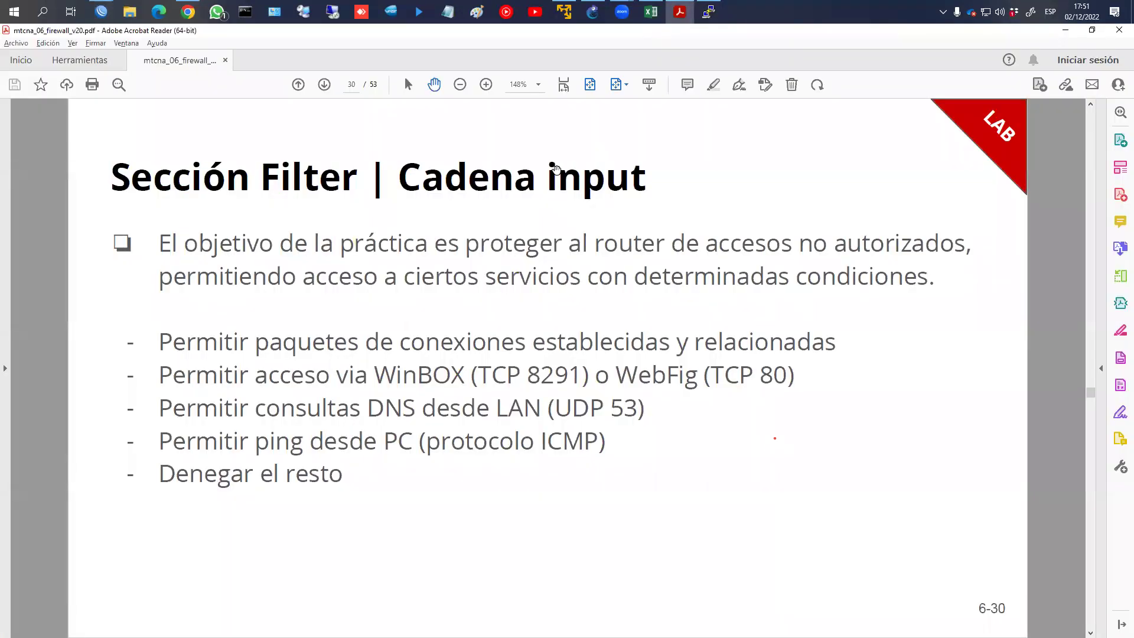
left_click_drag(525, 190, 572, 151)
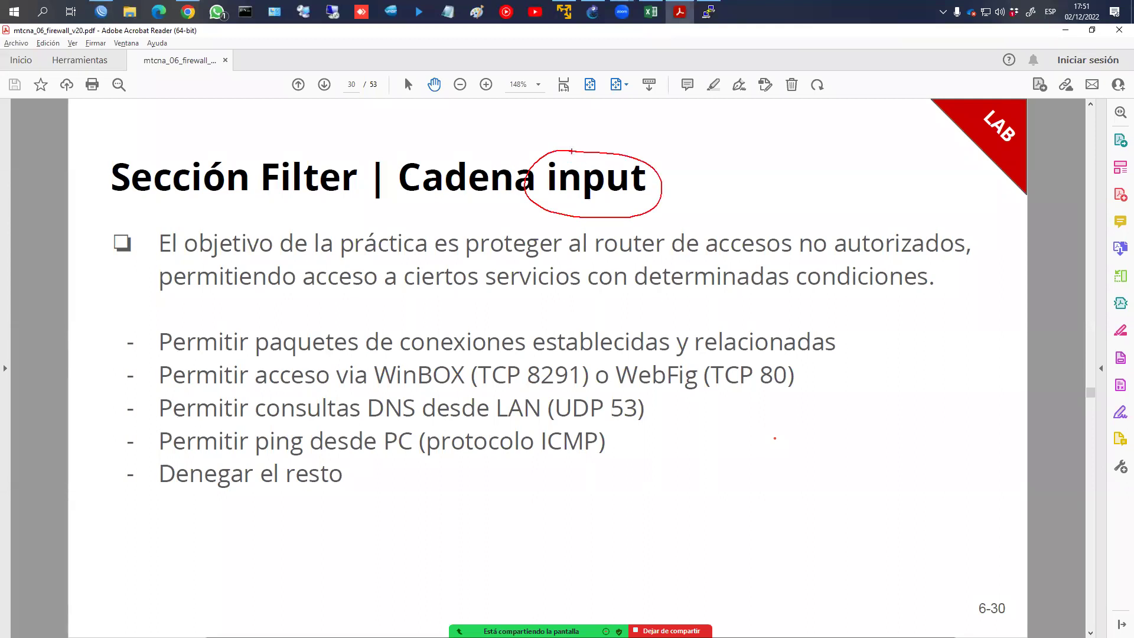
mouse_move(652, 414)
left_mouse_down()
mouse_move(797, 420)
mouse_move(821, 317)
left_mouse_up()
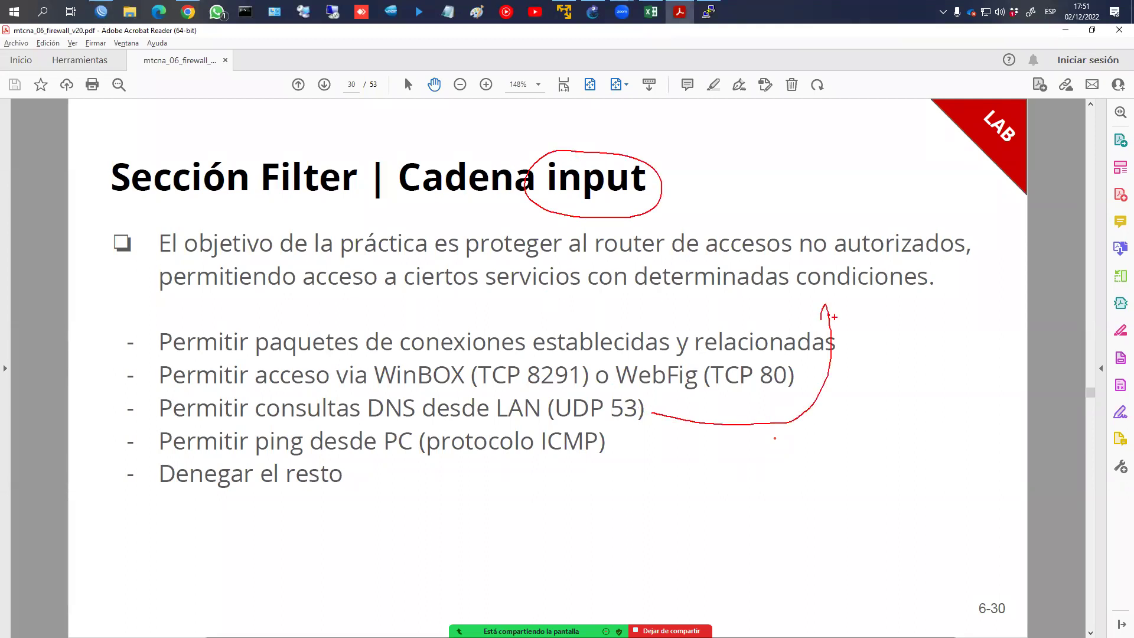
key("Escape")
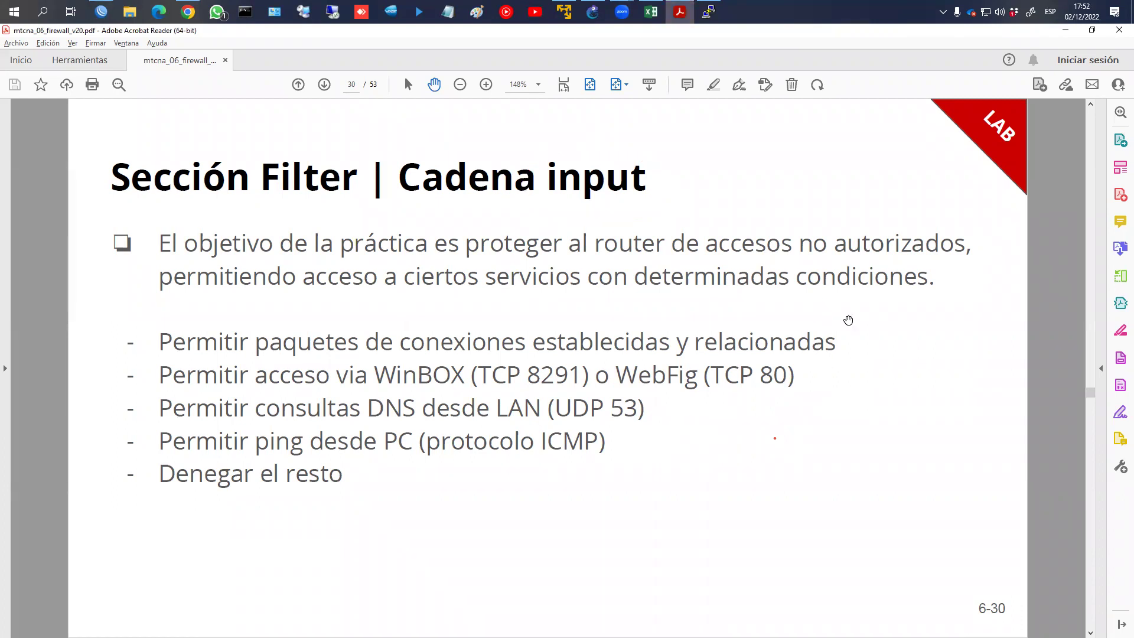
Return to WinBox, set the new rule's chain to input and recheck the DNS item on the LAB slide
key("alt+Tab")
left_click(639, 126)
left_click(331, 149)
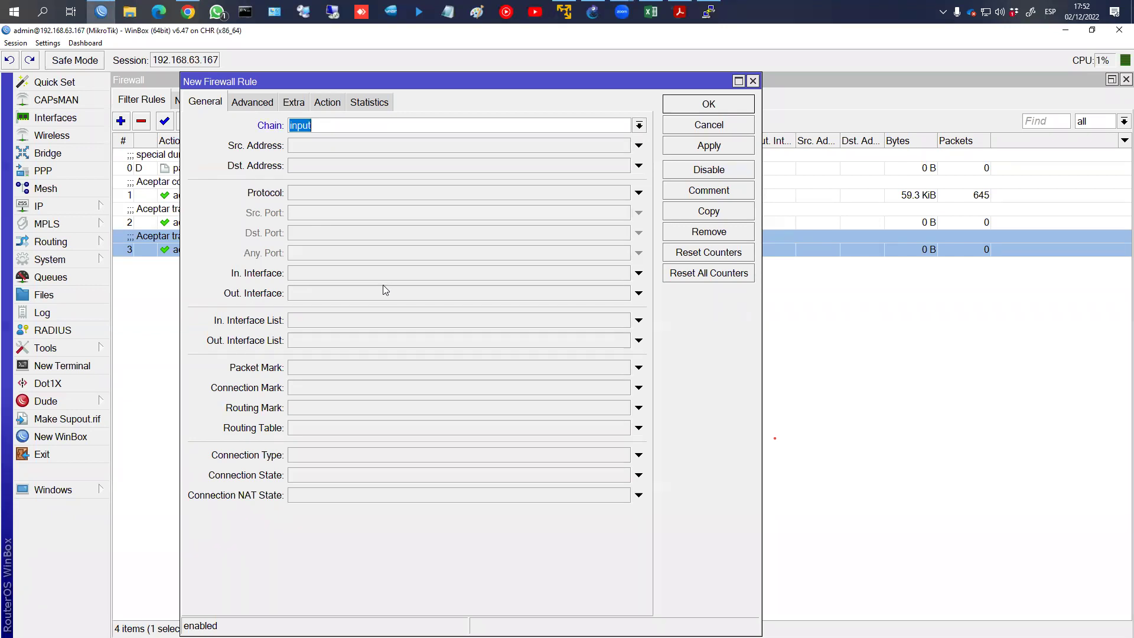
key("alt+Tab")
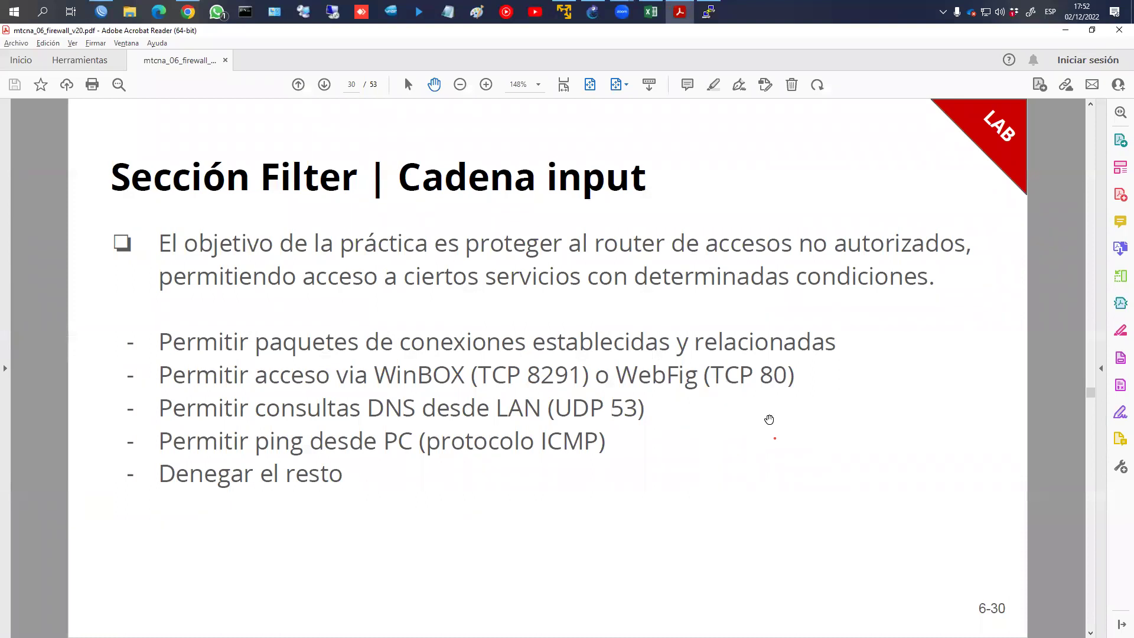
key("alt+Tab")
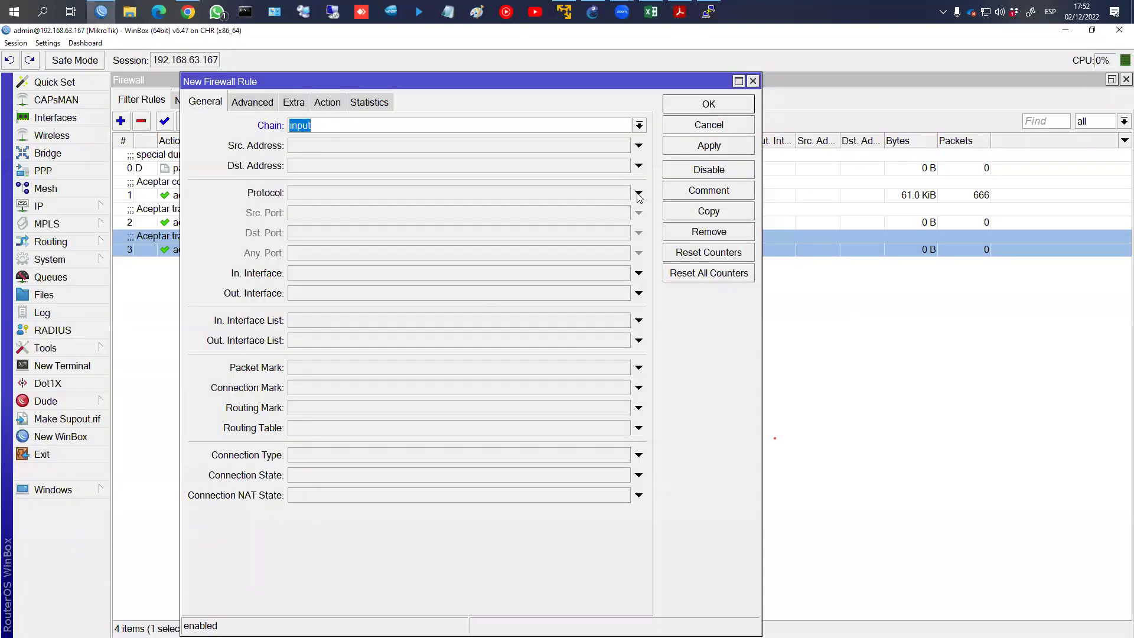
Set the new input rule's protocol to udp and its destination port to 53
left_click(639, 194)
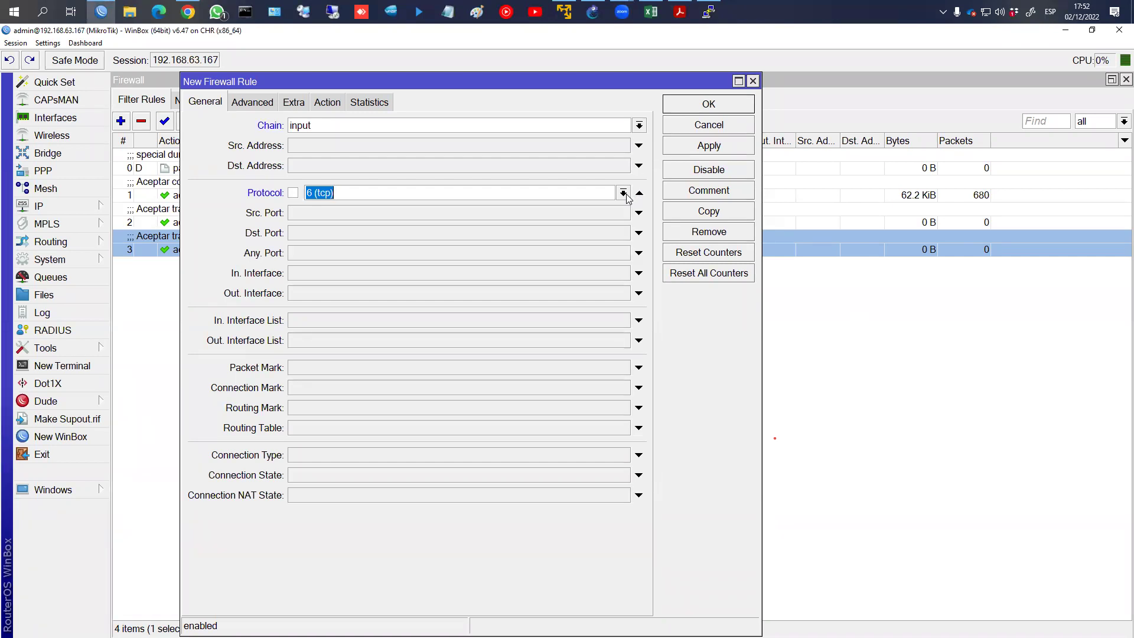
left_click(624, 193)
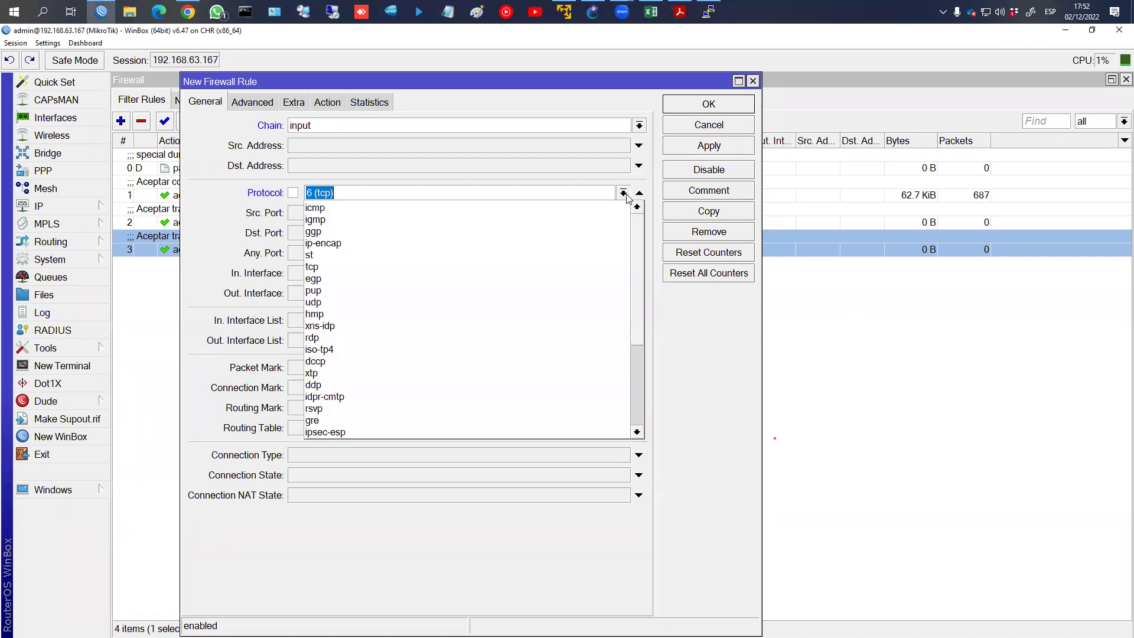
left_click(375, 301)
left_click(332, 234)
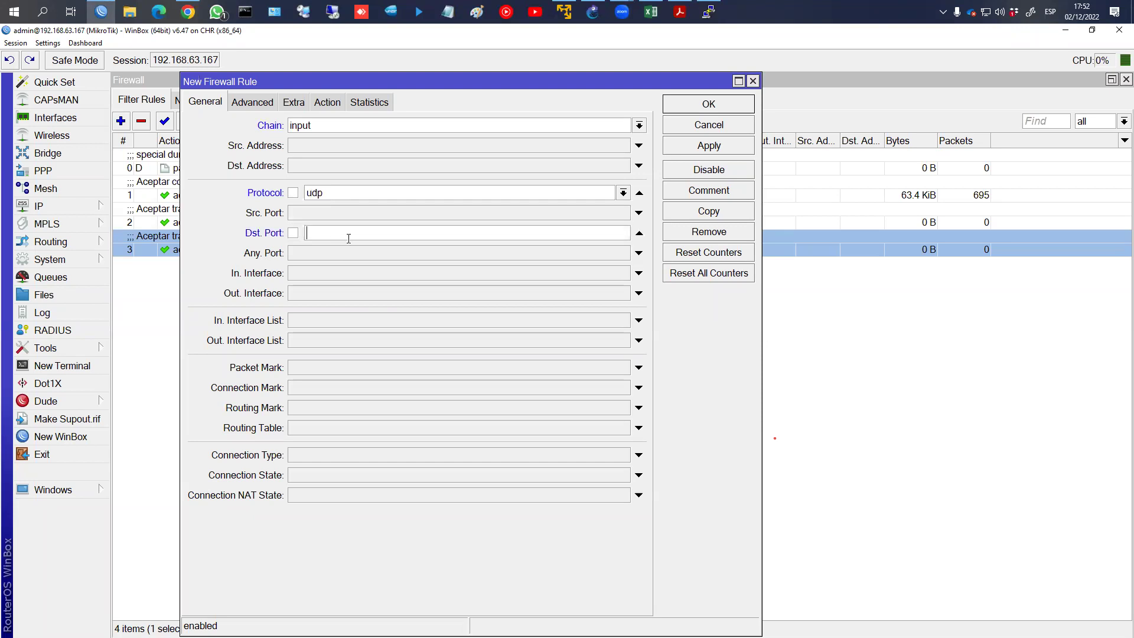
type("53")
Check the LAN network in the router's IP address list and set the rule's source address to 172.16.0.0/24
key("alt+Tab")
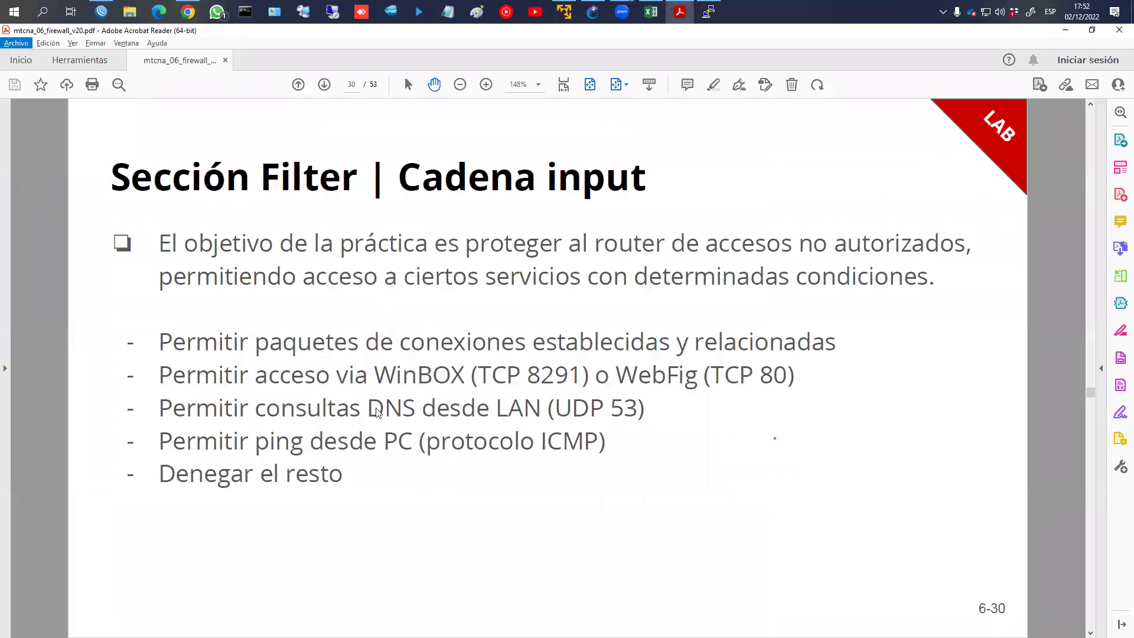
key("alt+Tab")
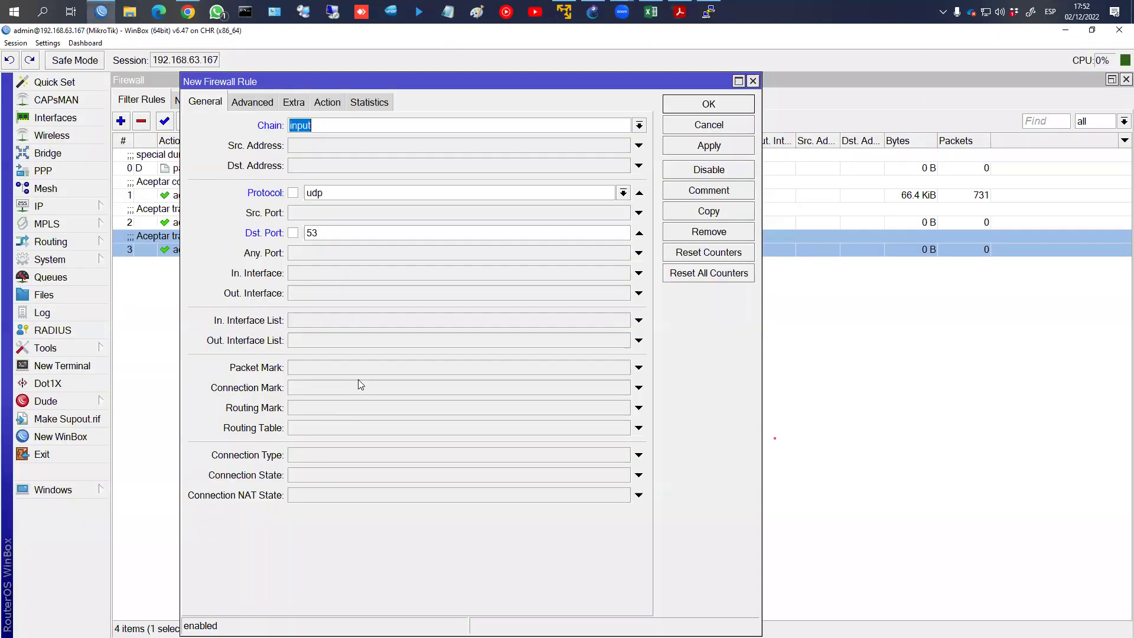
left_click(38, 206)
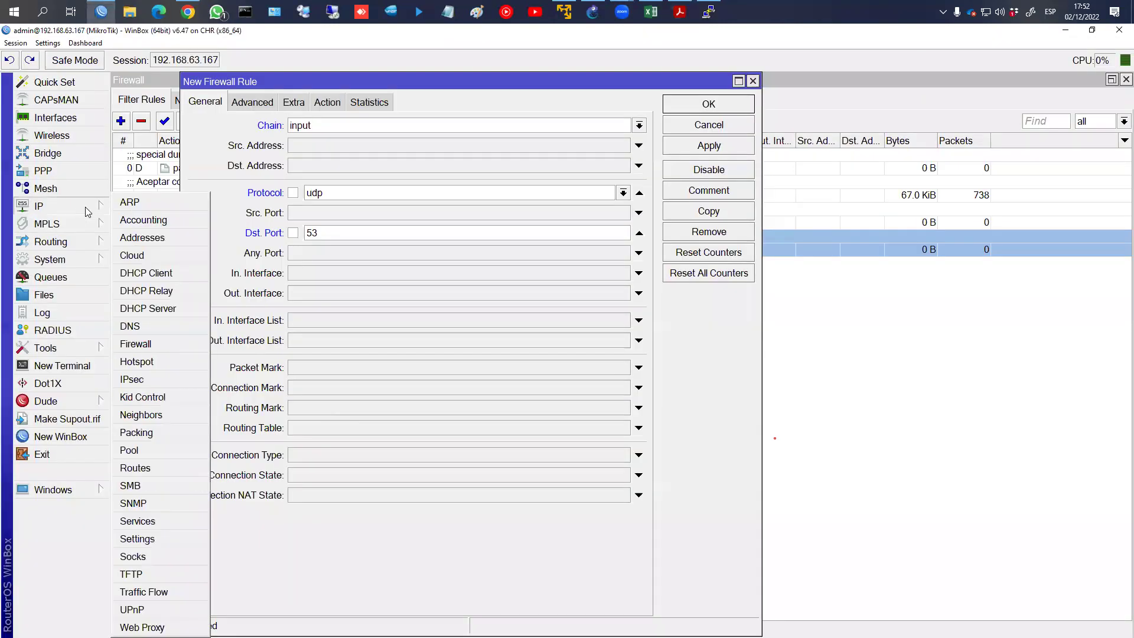
left_click(127, 236)
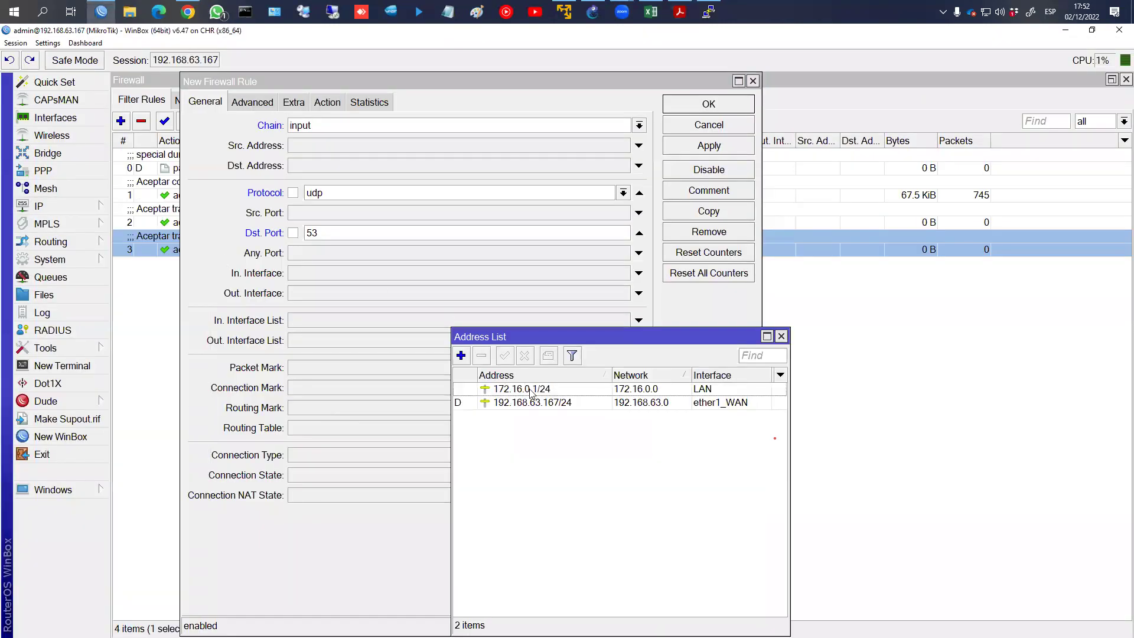
left_click(781, 336)
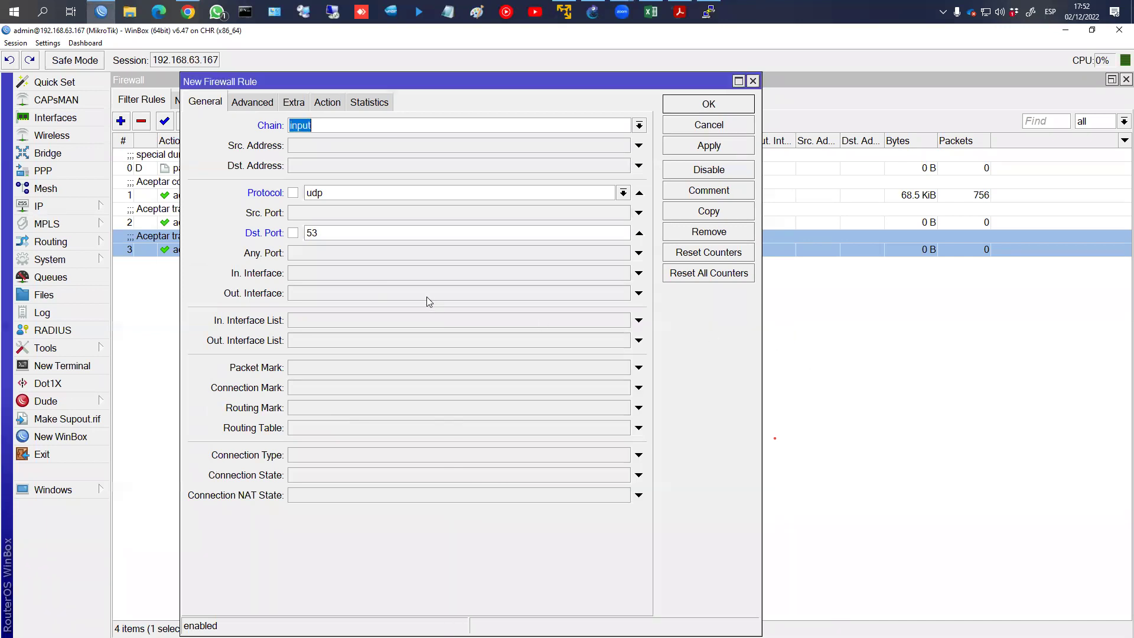
left_click(302, 145)
type("172.16.0.0/24")
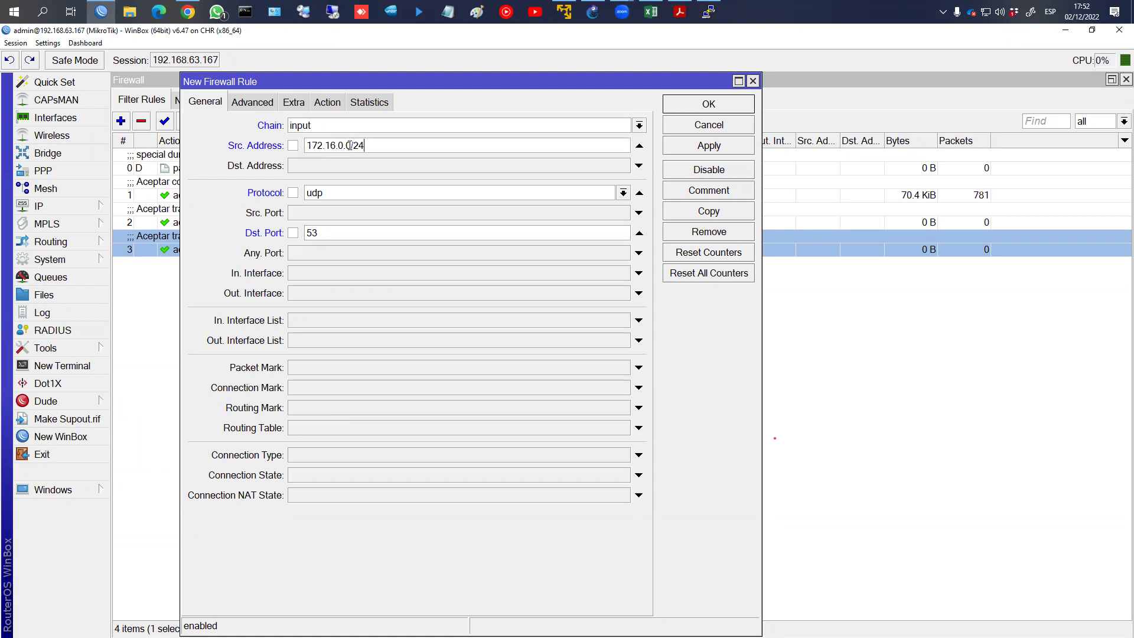
Retype the /24 prefix of the source address and highlight the whole network entry
left_click_drag(349, 146, 365, 145)
left_click(354, 145)
key("shift+End")
key("BackSpace")
key("BackSpace")
type("/24")
left_click_drag(307, 145, 366, 143)
left_click(392, 146)
Check the slide's DNS item, keep the rule's action as accept and comment it "Permitir consultas DNS dsd LAN"
left_click(679, 11)
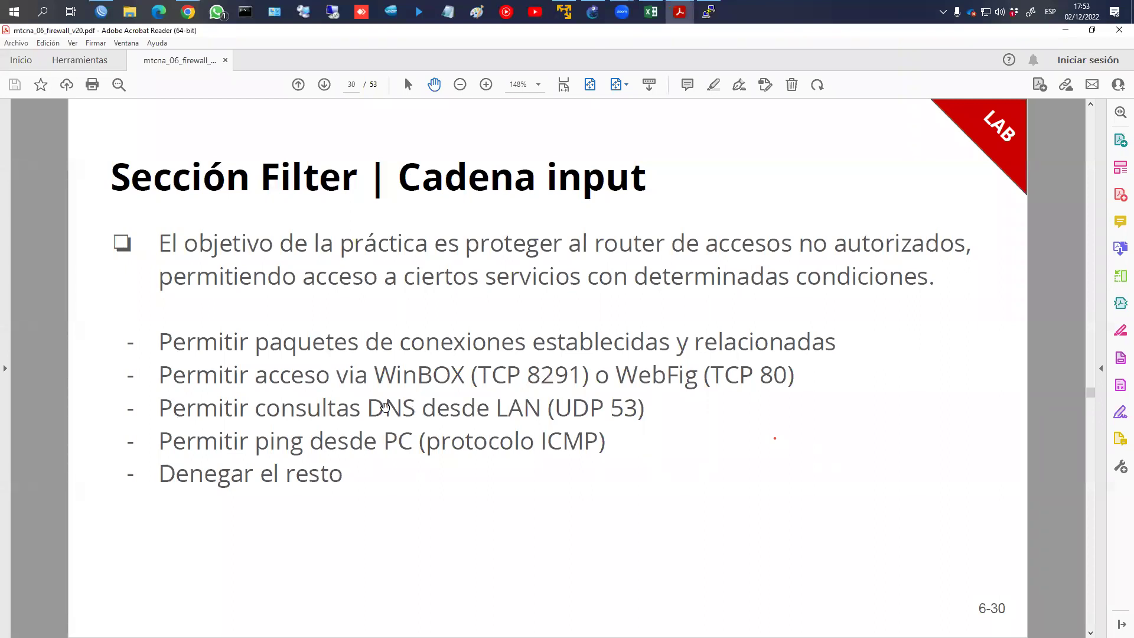
key("alt+Tab")
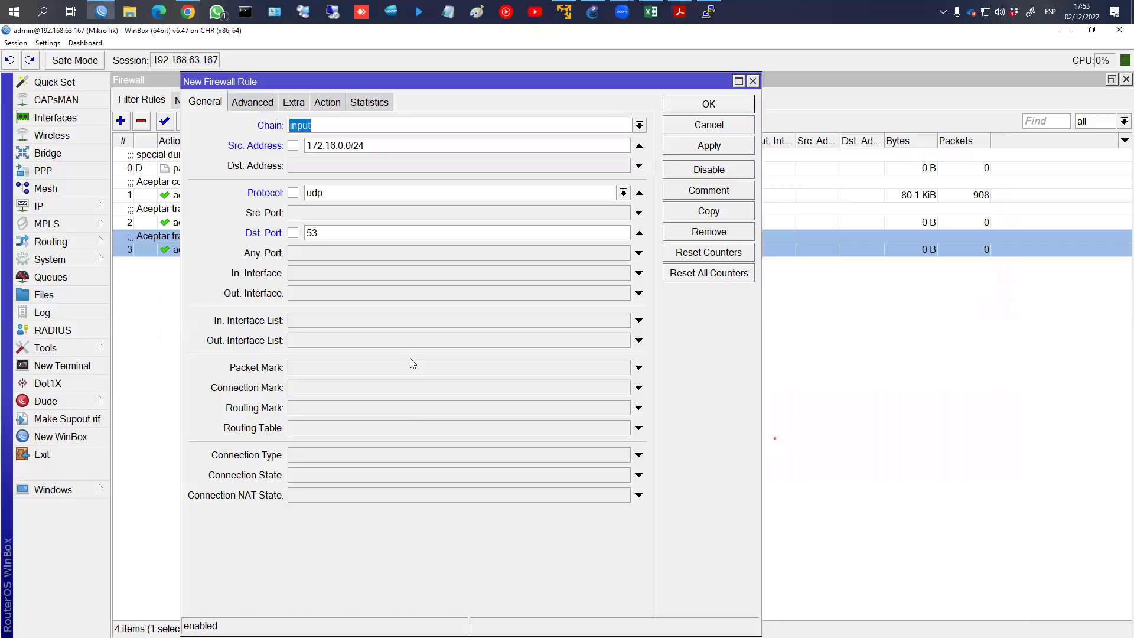
left_click(328, 104)
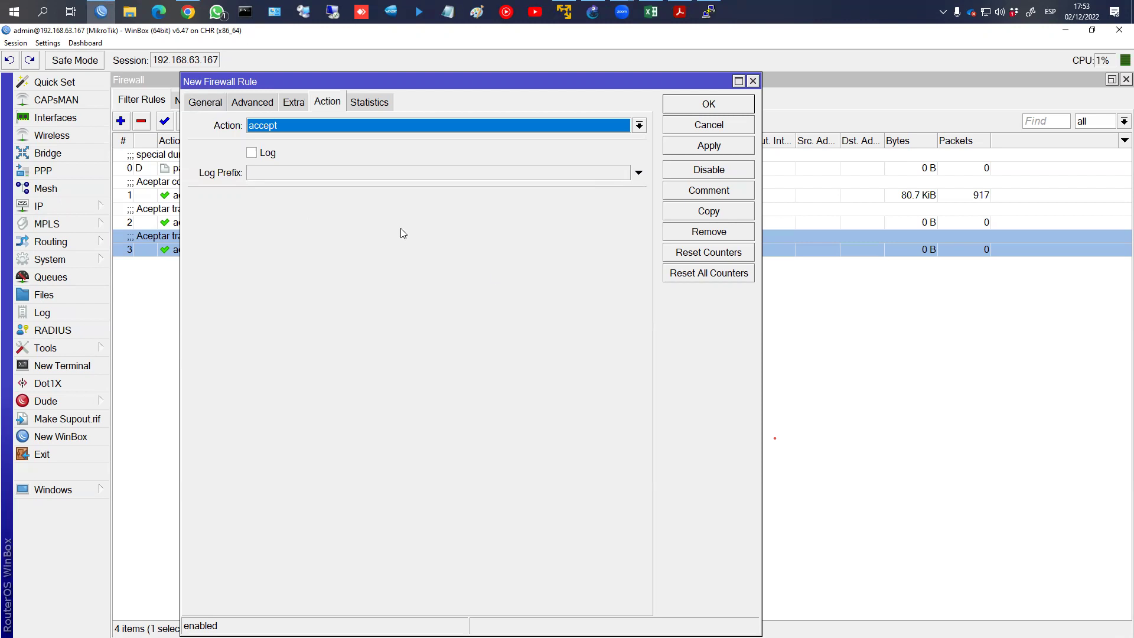
left_click(715, 197)
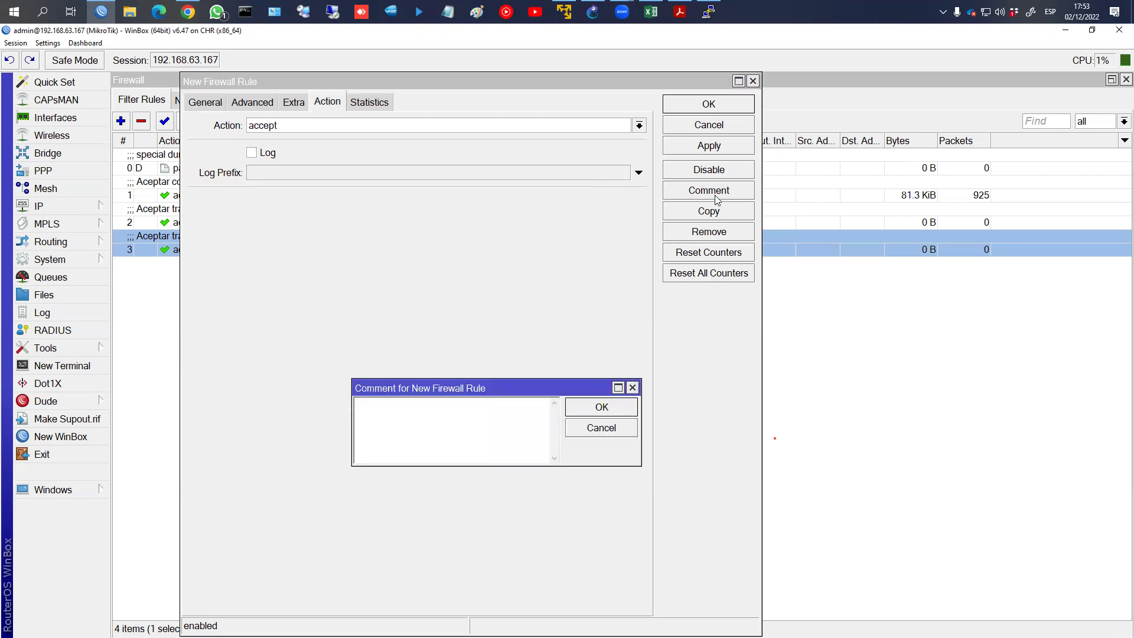
left_click(358, 404)
type("Permitir consultas DNS dsd LAN")
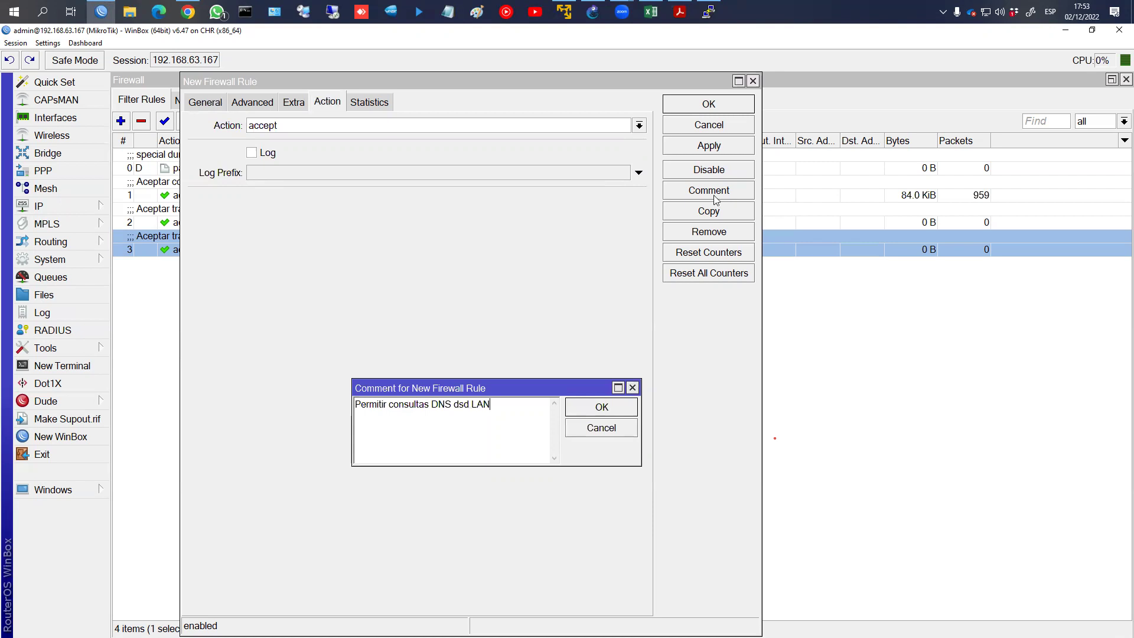
left_click(601, 407)
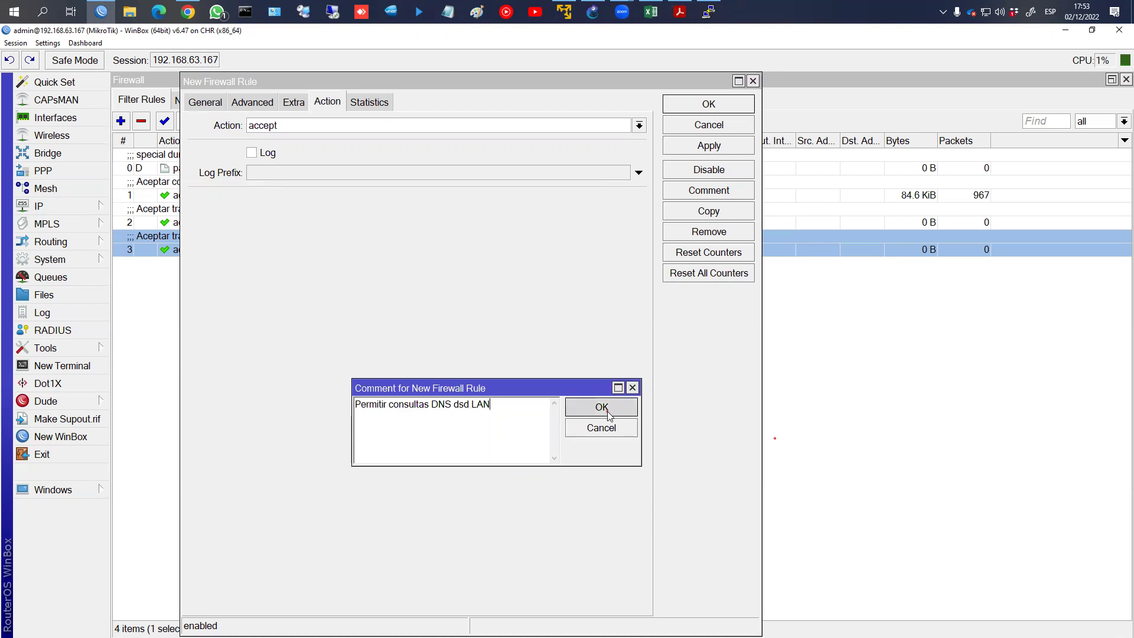
Circle the rule's source address, protocol and destination port conditions and link them with temporary ink
left_click(198, 104)
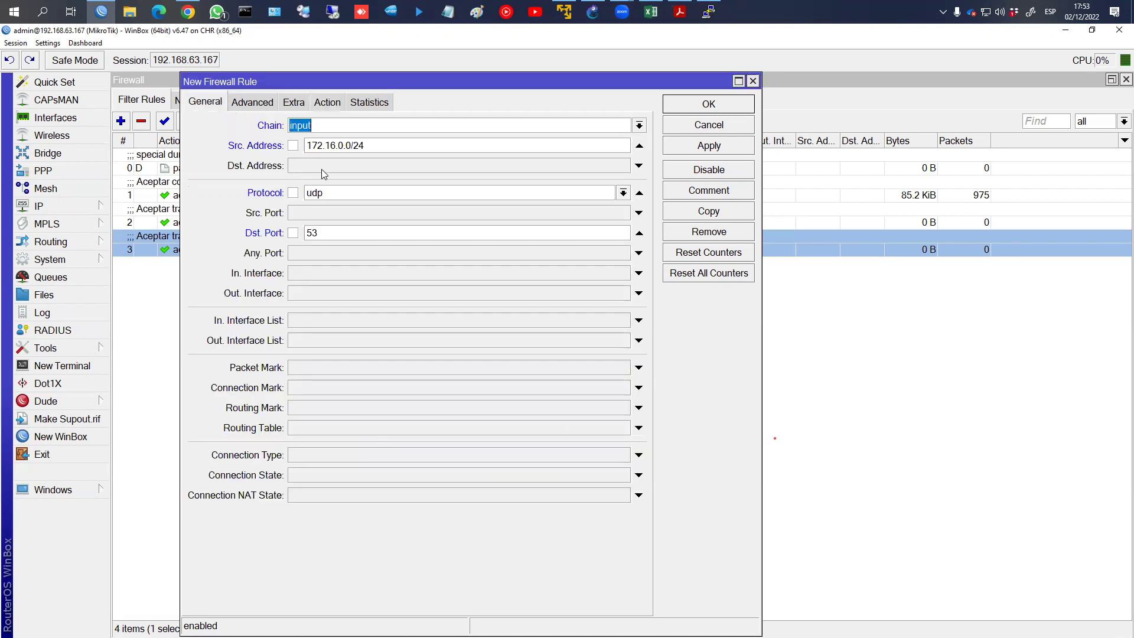
mouse_move(331, 136)
left_mouse_down()
mouse_move(364, 137)
mouse_move(295, 146)
mouse_move(346, 157)
mouse_move(367, 138)
left_mouse_up()
mouse_move(319, 188)
left_mouse_down()
mouse_move(296, 200)
mouse_move(307, 181)
mouse_move(304, 219)
mouse_move(325, 228)
mouse_move(309, 213)
left_mouse_up()
left_click_drag(367, 159, 335, 223)
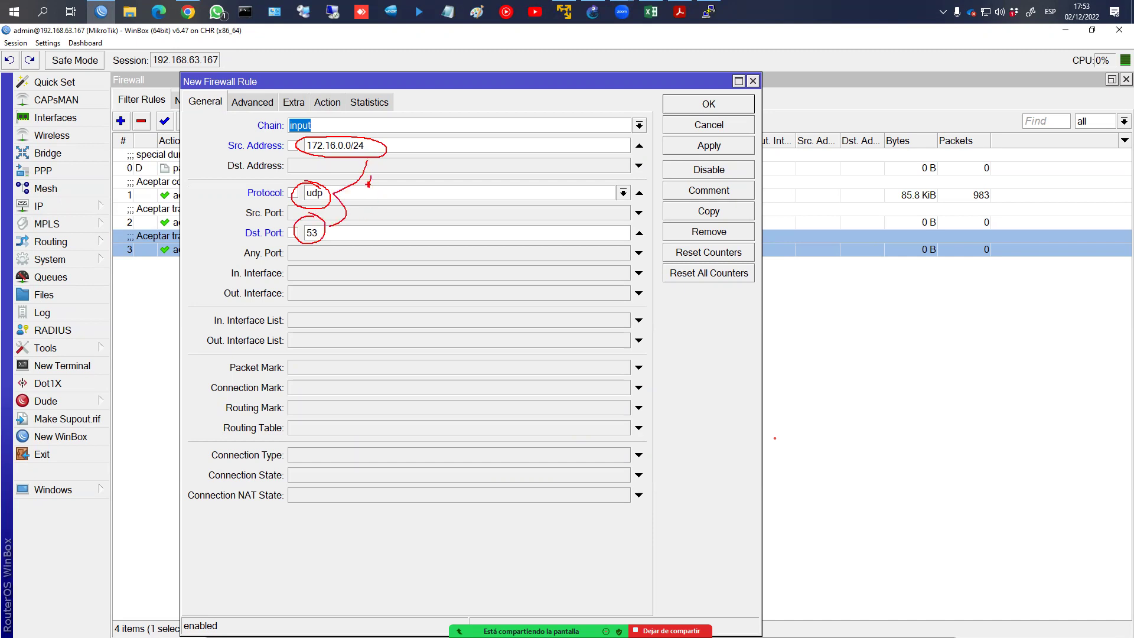
left_click_drag(355, 214, 370, 218)
mouse_move(341, 184)
left_mouse_down()
mouse_move(297, 188)
mouse_move(336, 247)
mouse_move(367, 158)
mouse_move(322, 140)
mouse_move(362, 161)
left_mouse_up()
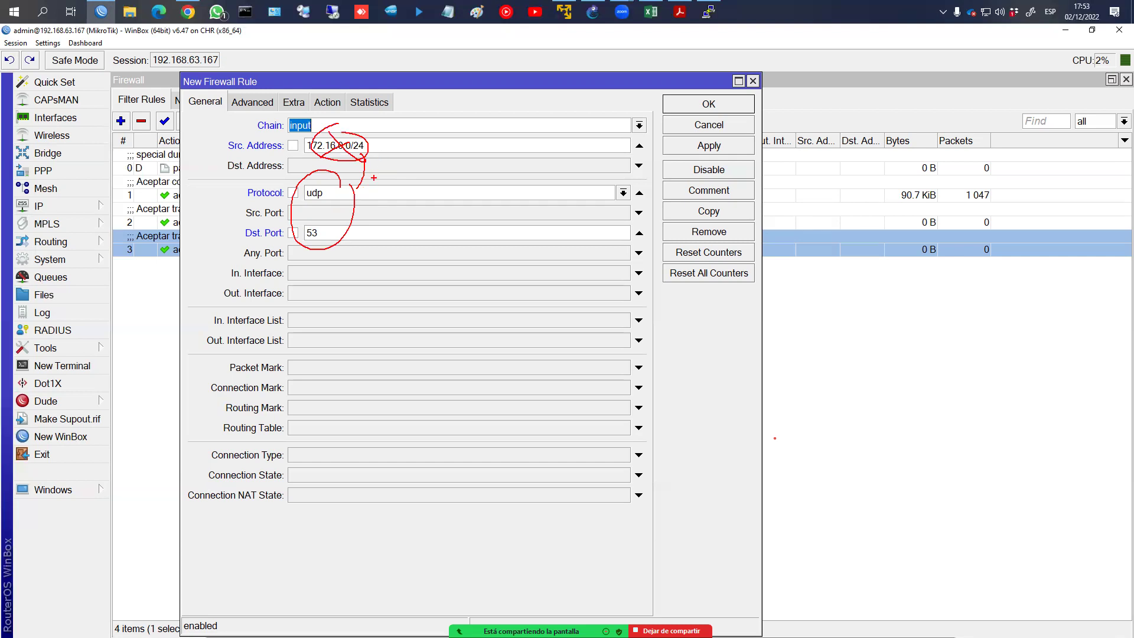
Write "AND 1+2+N+...+N" with an arrow to "Action" beside the rule's conditions, mark it up and clear the ink
left_click_drag(394, 177, 403, 178)
left_click_drag(477, 187, 487, 186)
left_click_drag(550, 189, 656, 212)
mouse_move(664, 200)
left_mouse_down()
mouse_move(664, 218)
mouse_move(708, 223)
left_mouse_up()
left_click_drag(455, 178, 471, 189)
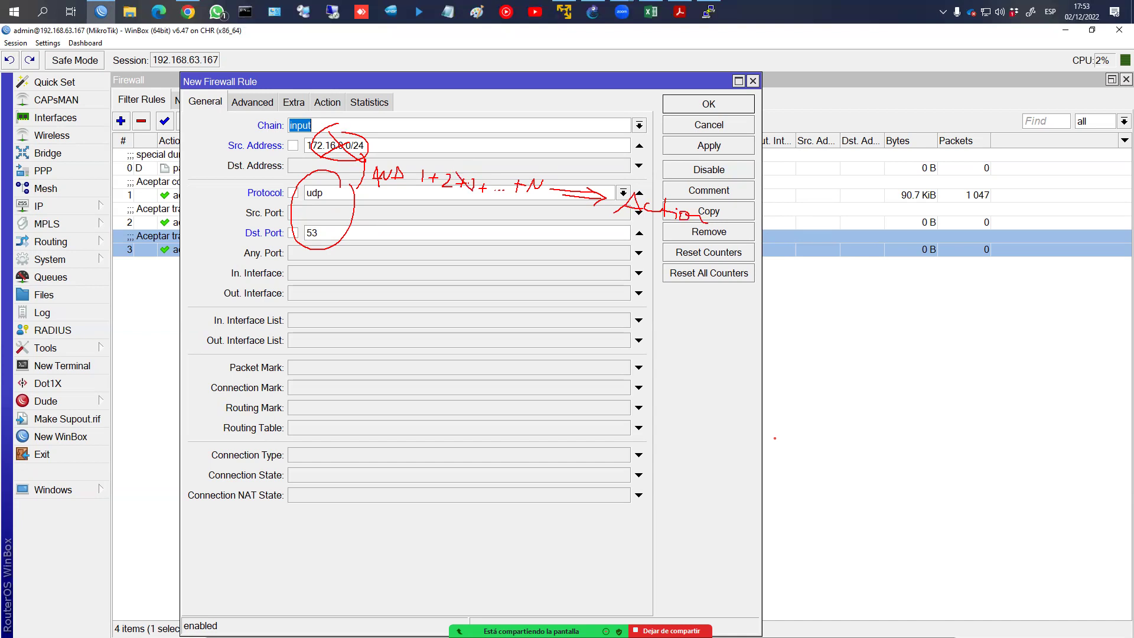
left_click_drag(650, 208, 694, 242)
left_click_drag(678, 215, 616, 239)
key("Escape")
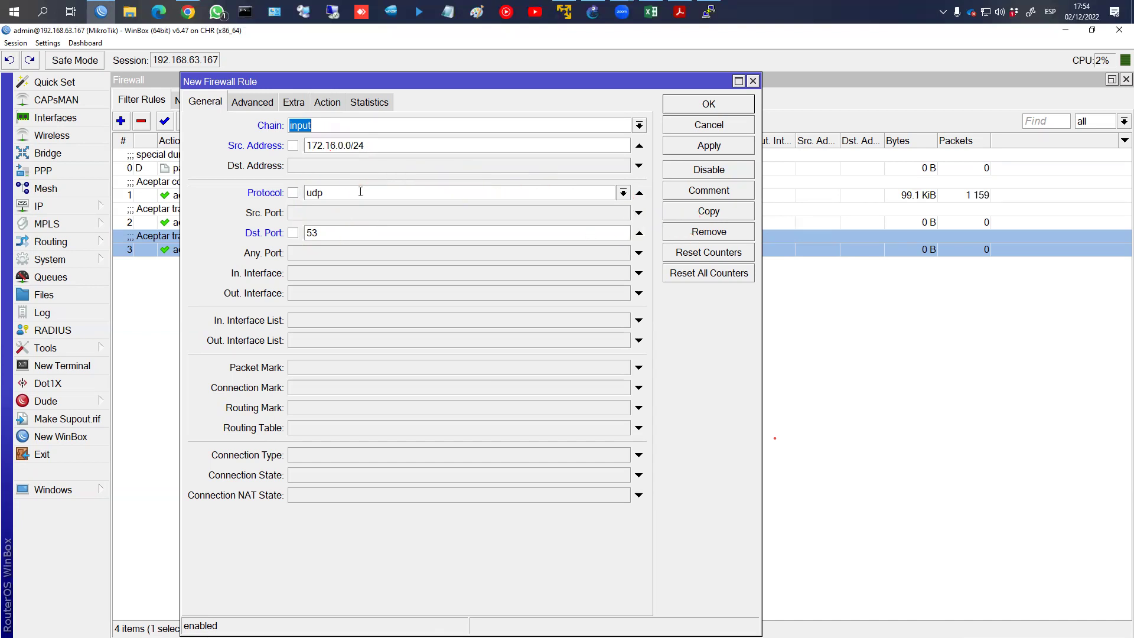
Save the DNS rule, check the ping item on the LAB slide and look up PC1's address in the DHCP leases
left_click(709, 104)
left_click(679, 12)
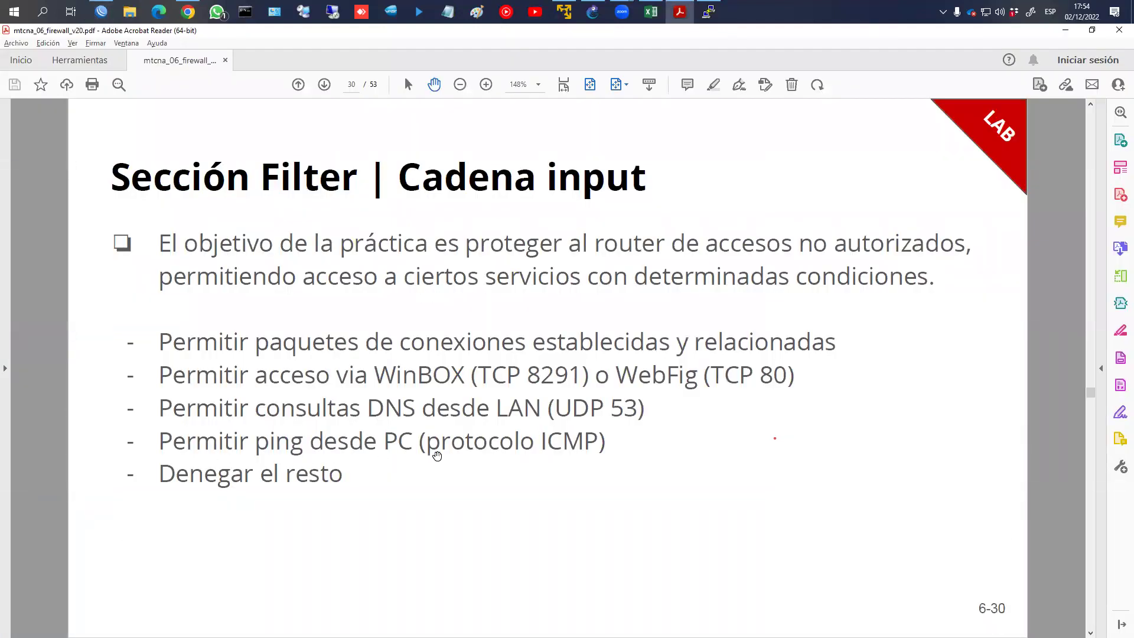
key("alt+Tab")
left_click(74, 220)
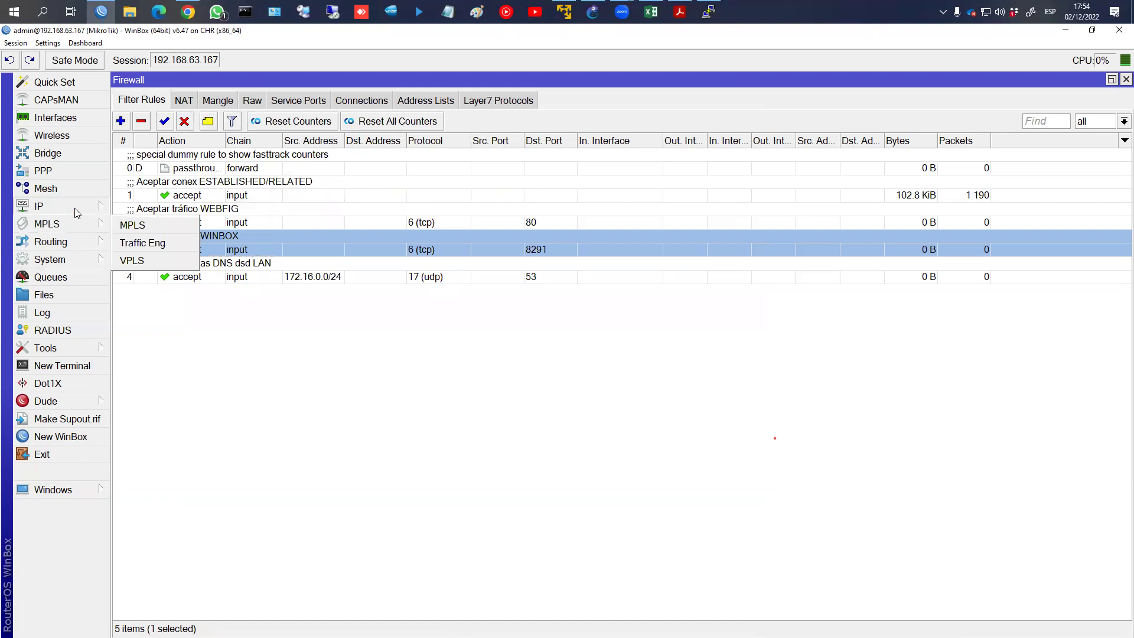
mouse_move(71, 206)
left_click(161, 308)
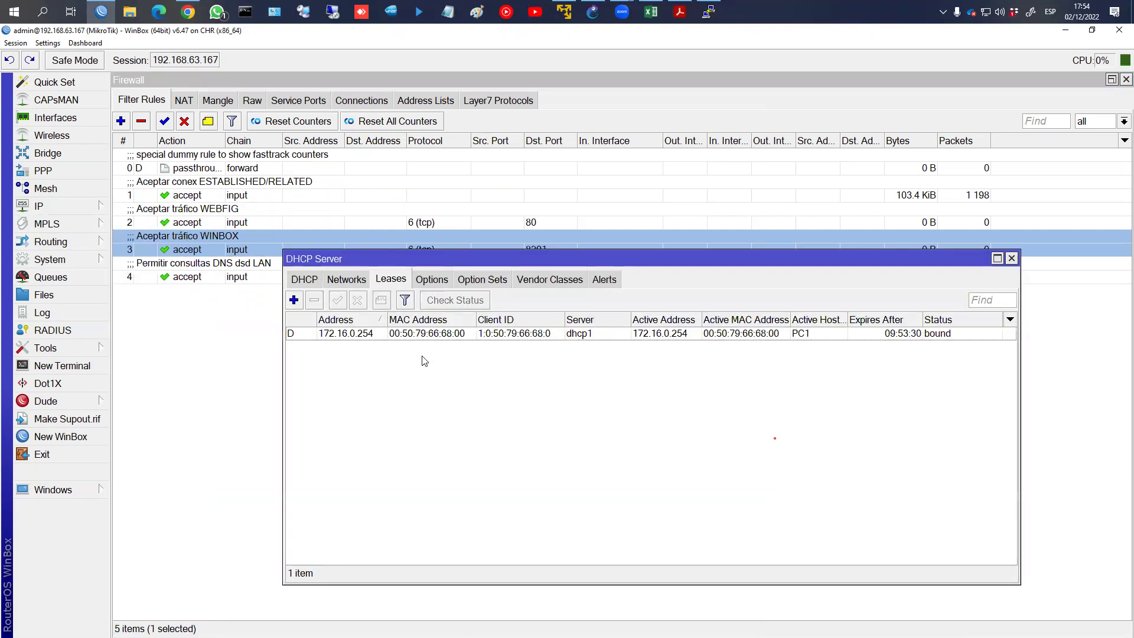
left_click(1011, 259)
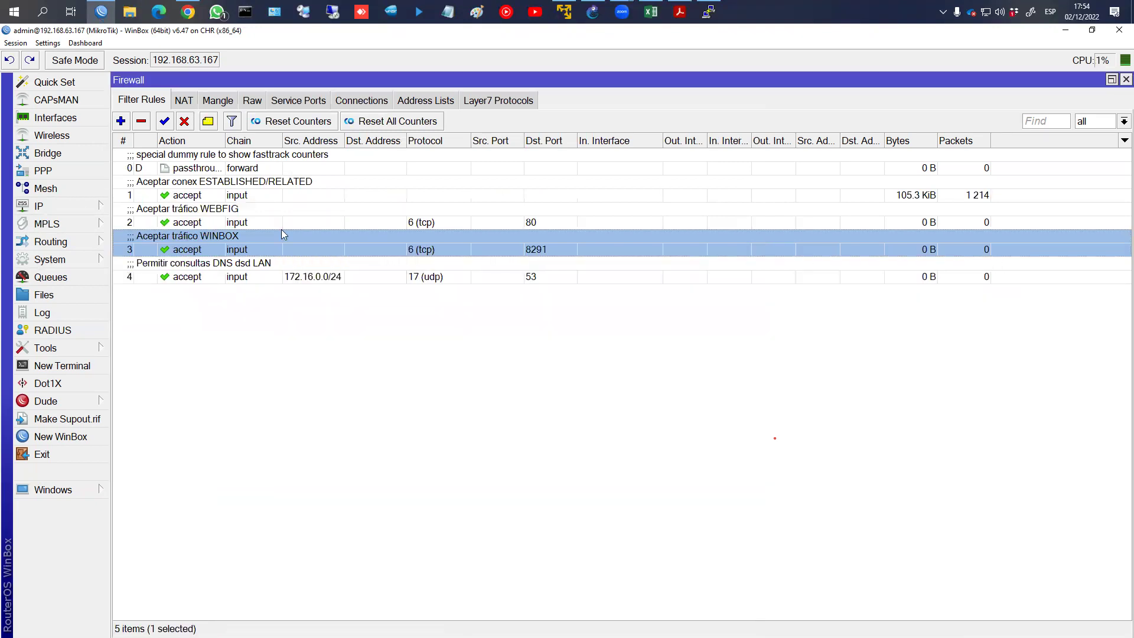
Start another firewall filter rule with chain input and protocol icmp
left_click(120, 121)
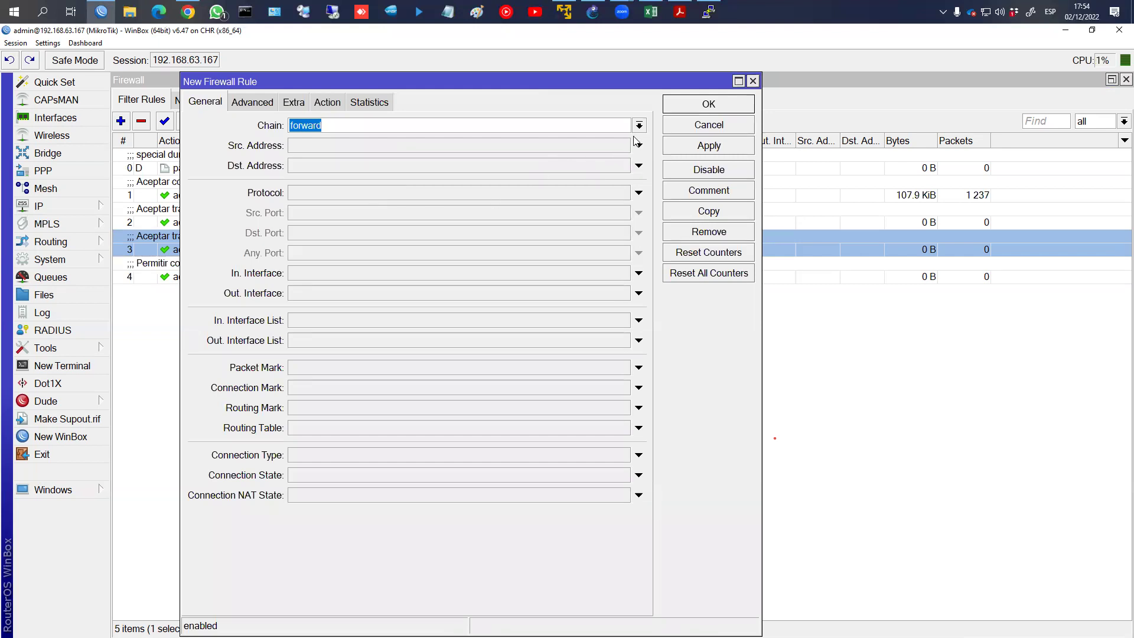
left_click(639, 125)
left_click(593, 153)
left_click(639, 193)
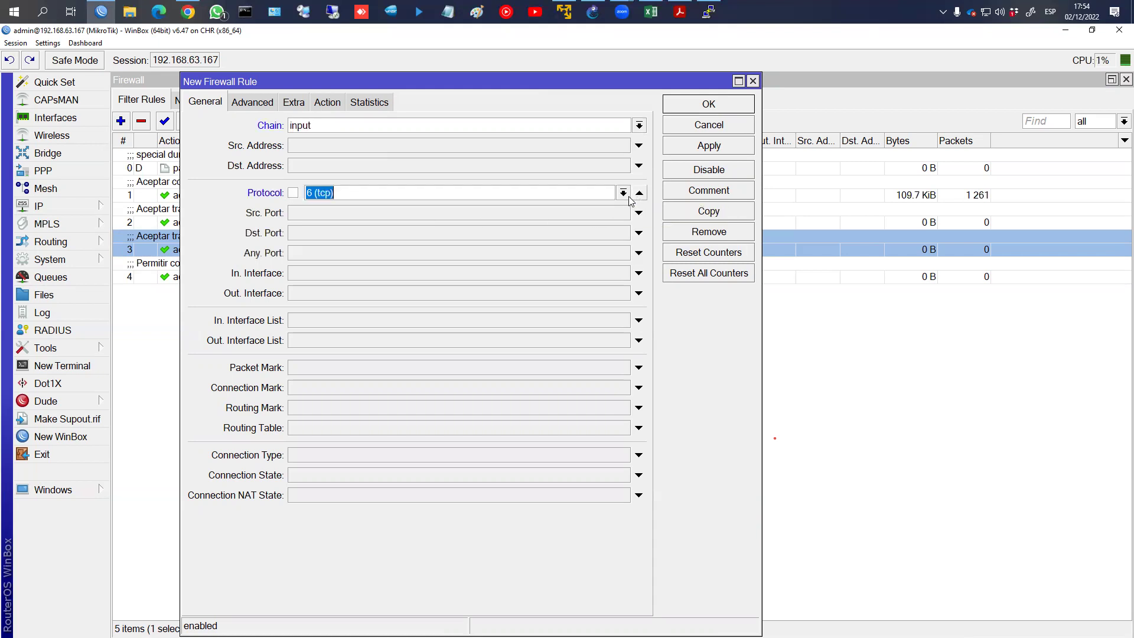
left_click(623, 193)
left_click(502, 204)
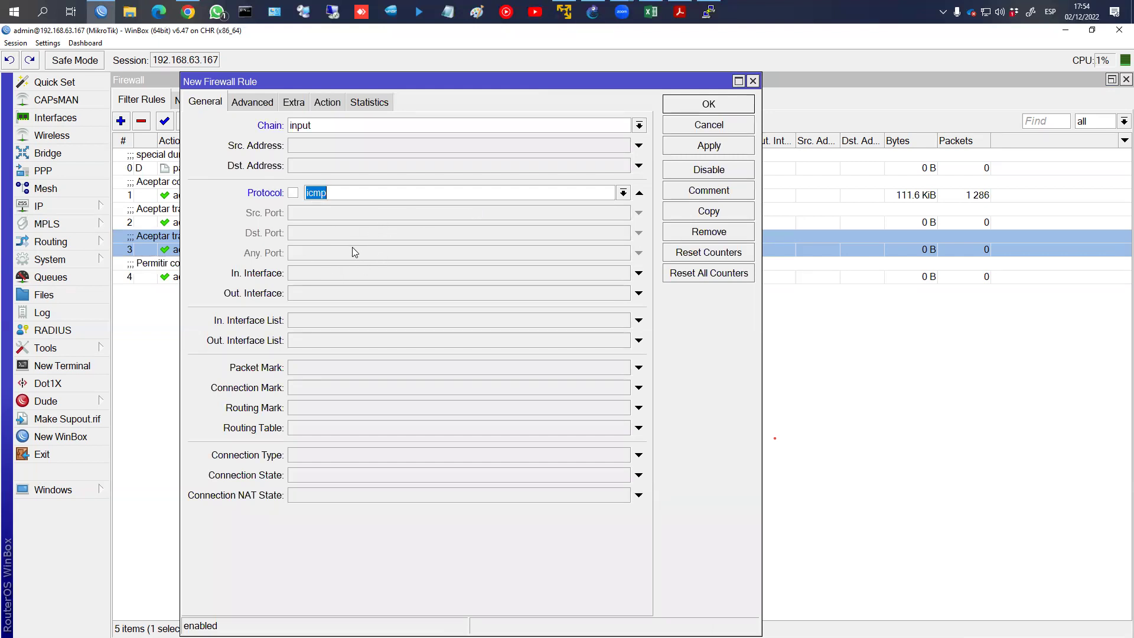
Set the icmp rule's source address to 172.16.0.254 and keep its action as accept
left_click(321, 147)
type("172.16.")
type("1")
key("BackSpace")
type("0.254")
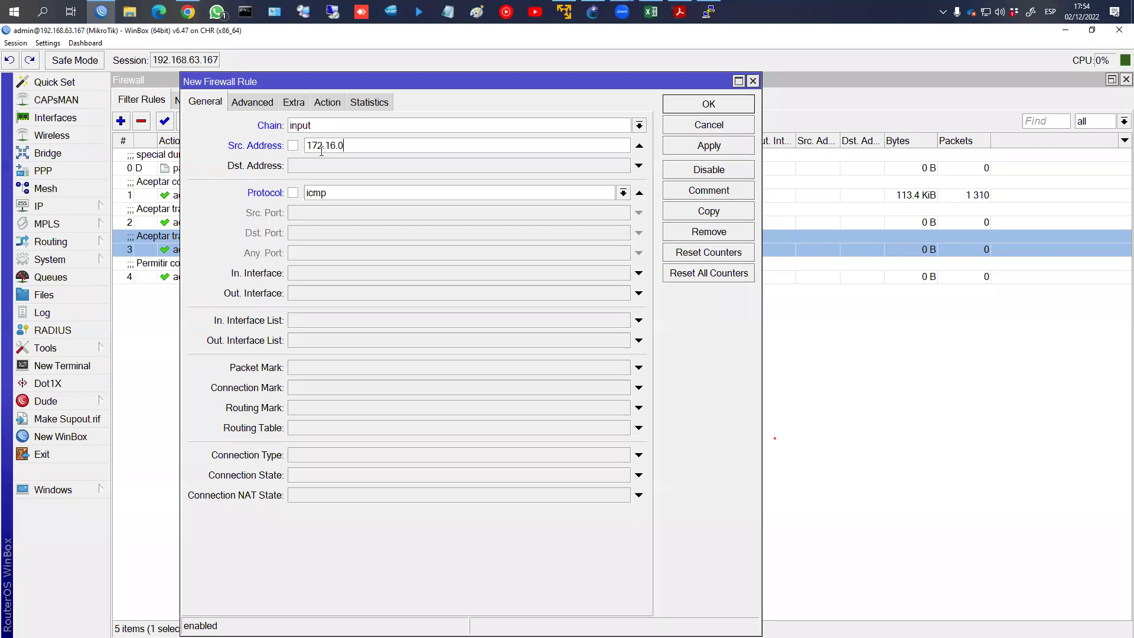
left_click(328, 103)
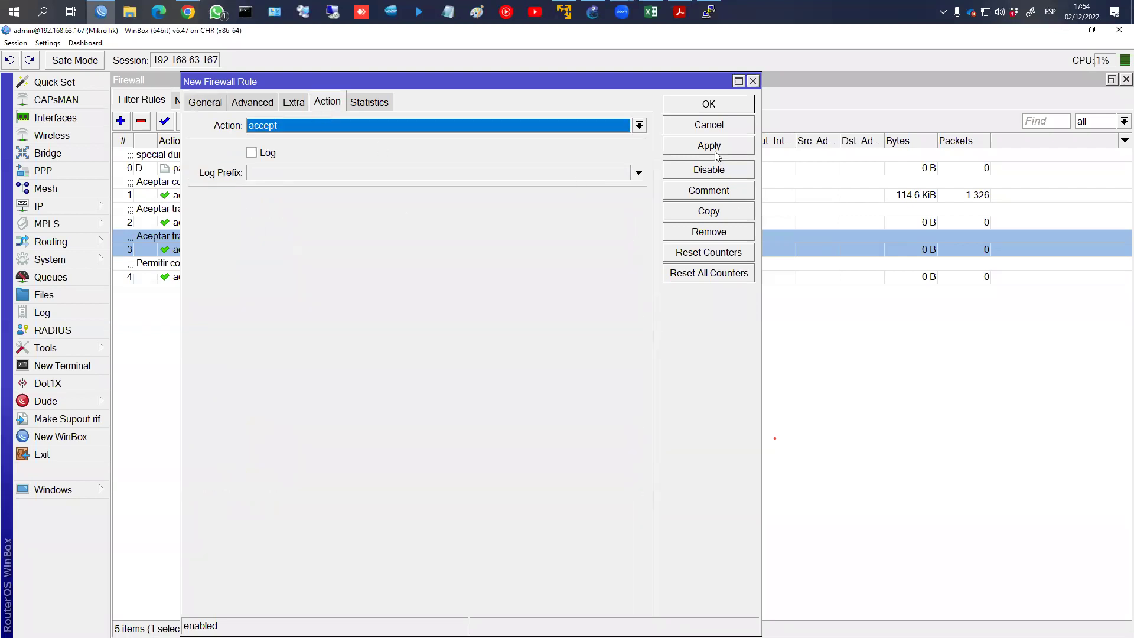
Comment the icmp rule as "permitir ping dsd PC XXXXX" and save it
left_click(712, 190)
type("permitir ping de")
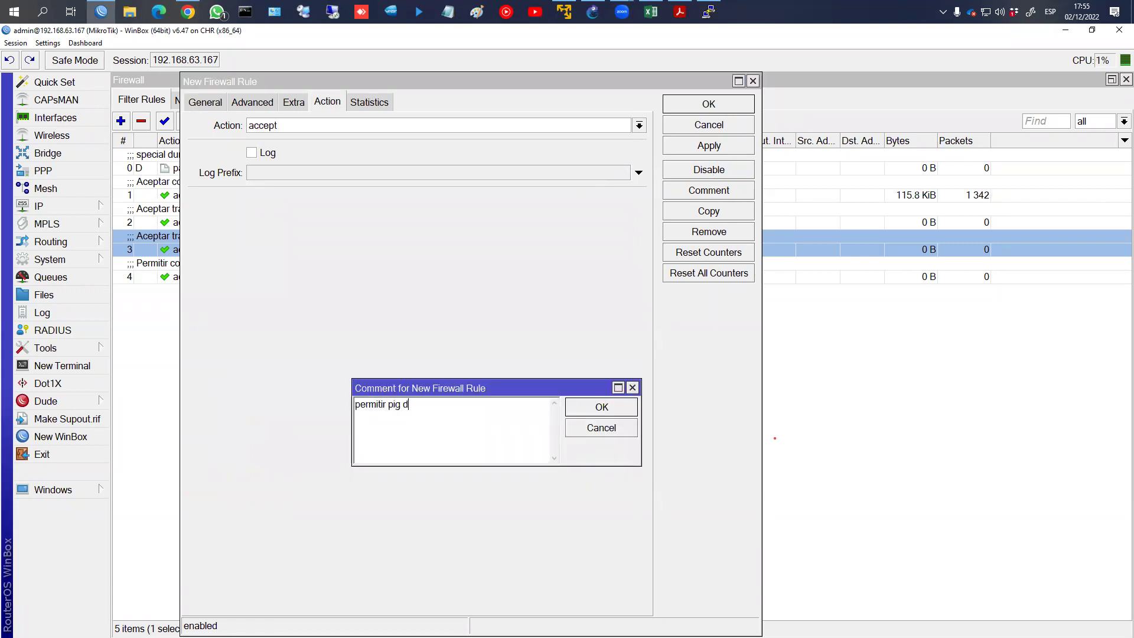
key("BackSpace")
key("BackSpace")
key("BackSpace")
key("BackSpace")
key("BackSpace")
type("ing dsd PC XXXXX")
key("Return")
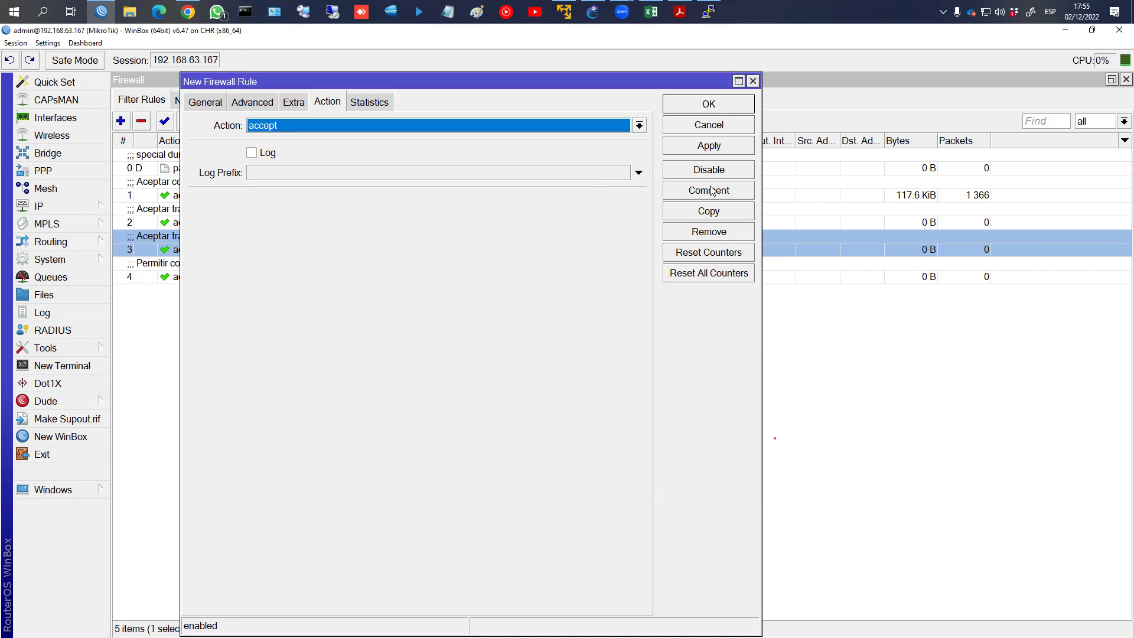
left_click(745, 108)
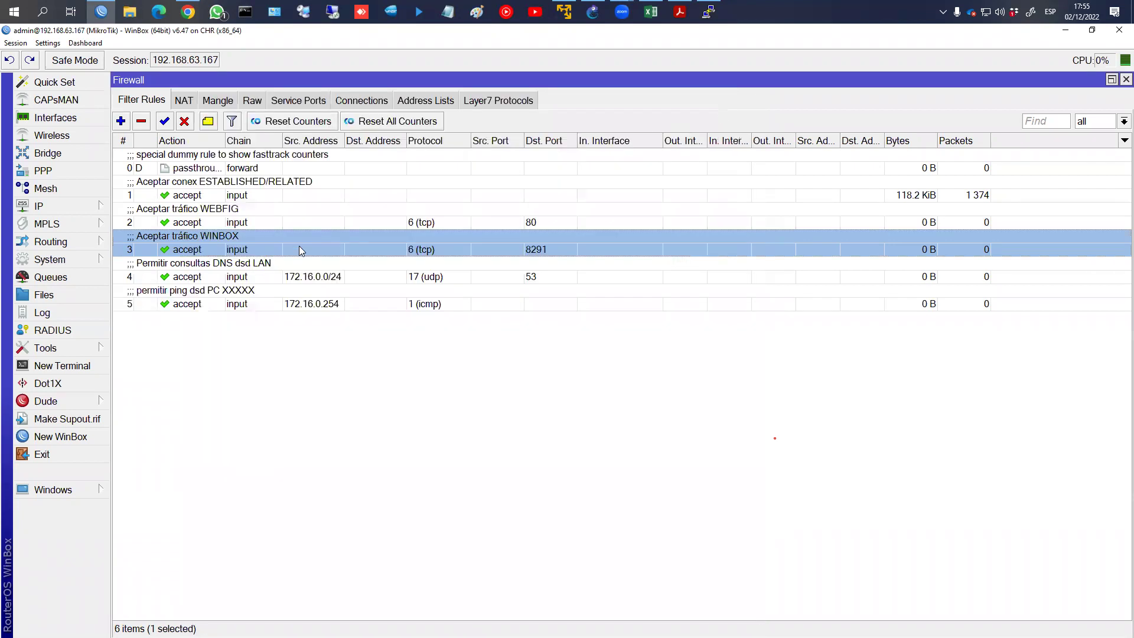
Check the last item on the LAB slide and start a firewall filter rule with chain input and action drop
key("alt+Tab")
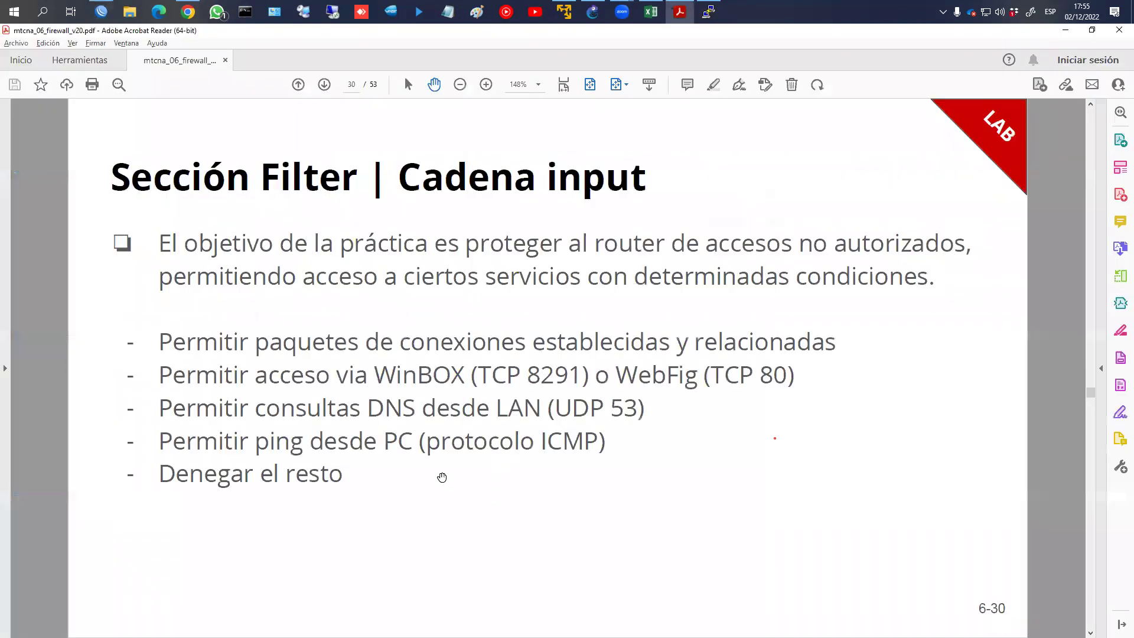
key("alt+Tab")
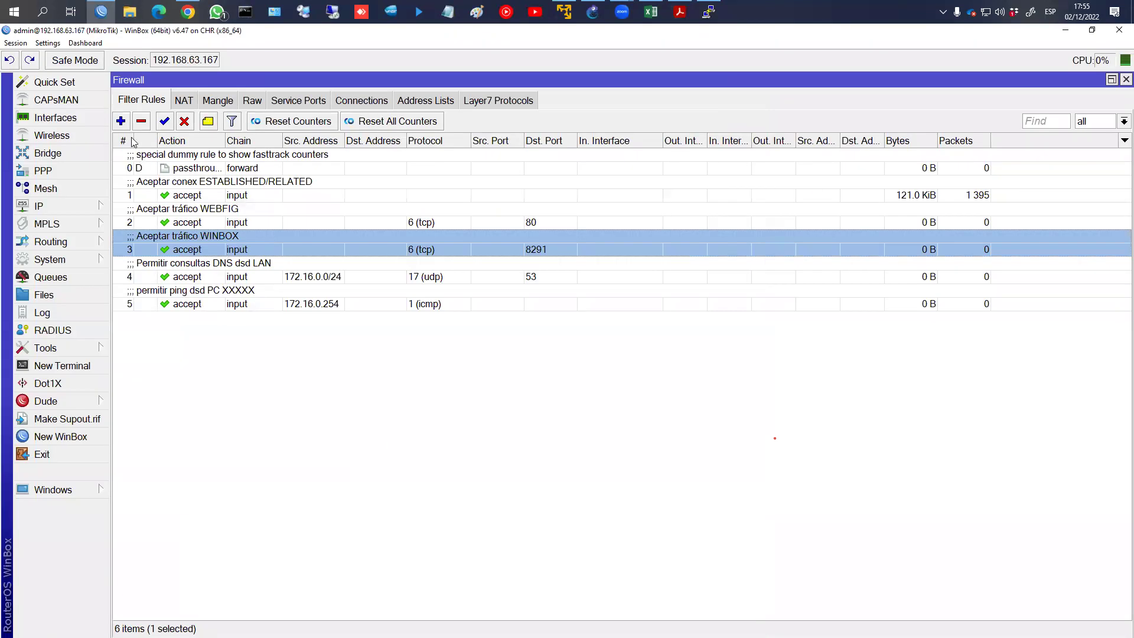
left_click(121, 122)
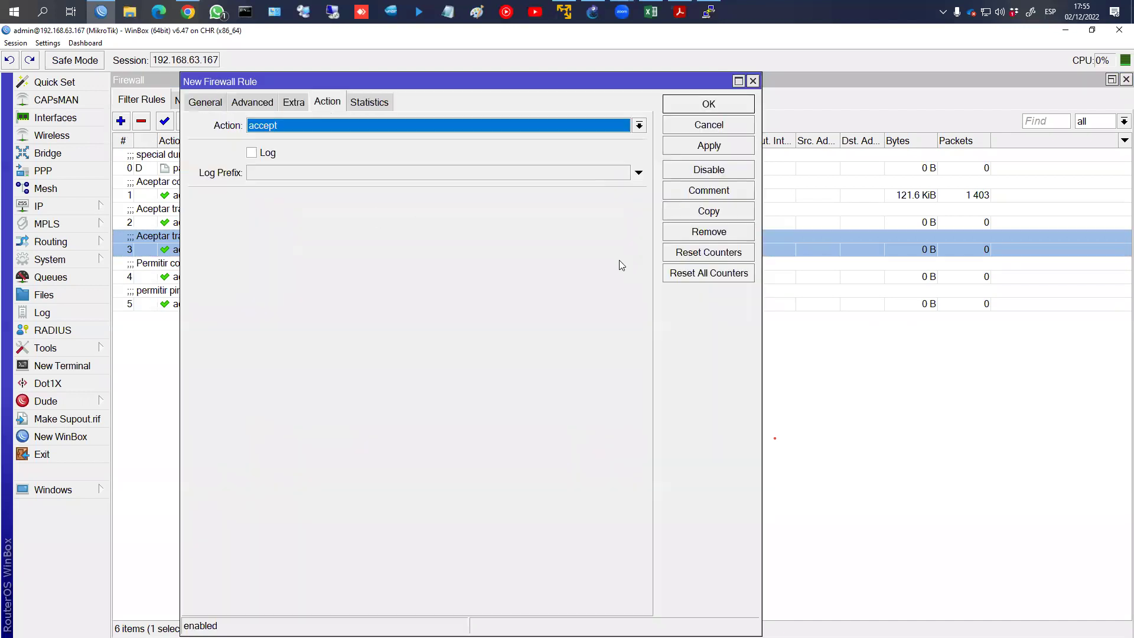
left_click(205, 103)
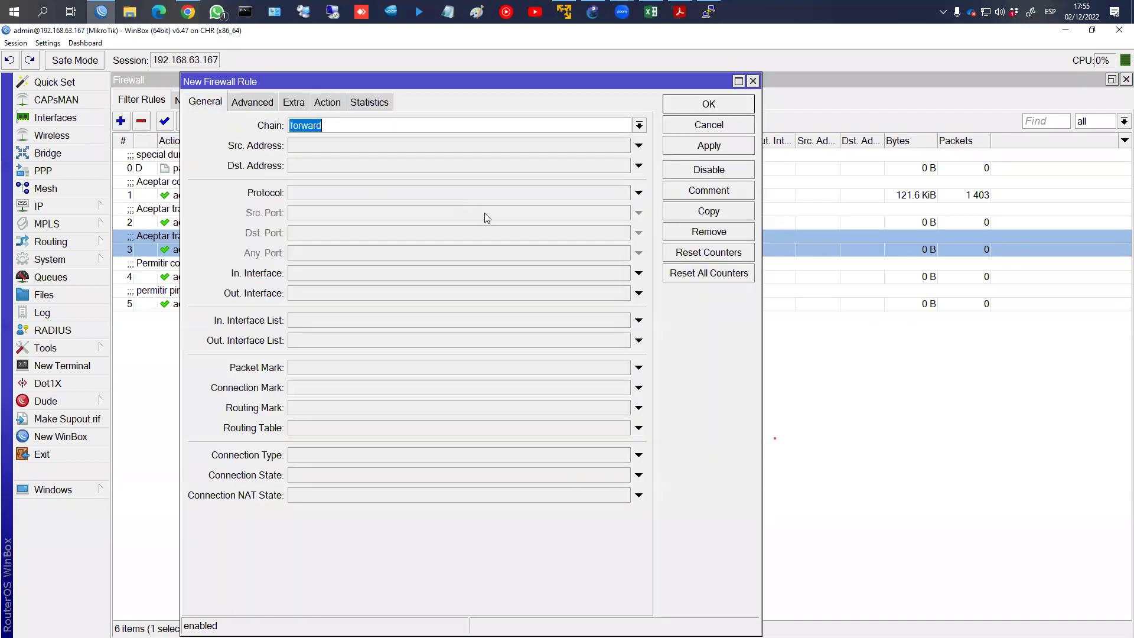
left_click(639, 125)
left_click(607, 146)
left_click(328, 103)
left_click(329, 125)
left_click(312, 171)
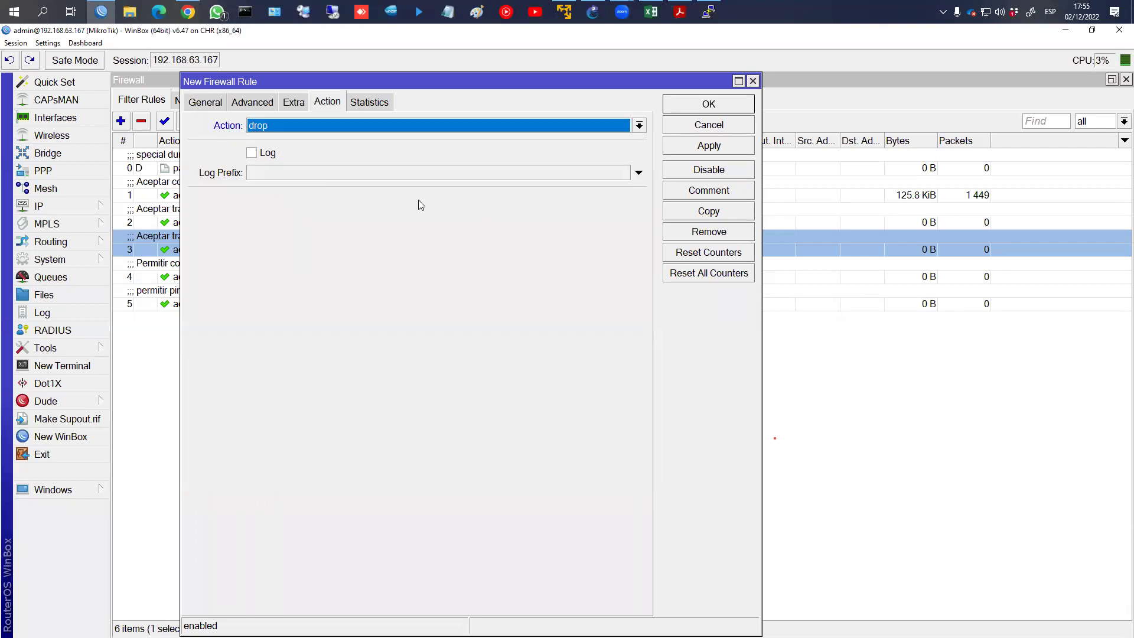
Comment the drop rule as "DROPear todo lo demás", save it and select it in the rules list
left_click(709, 198)
type("D")
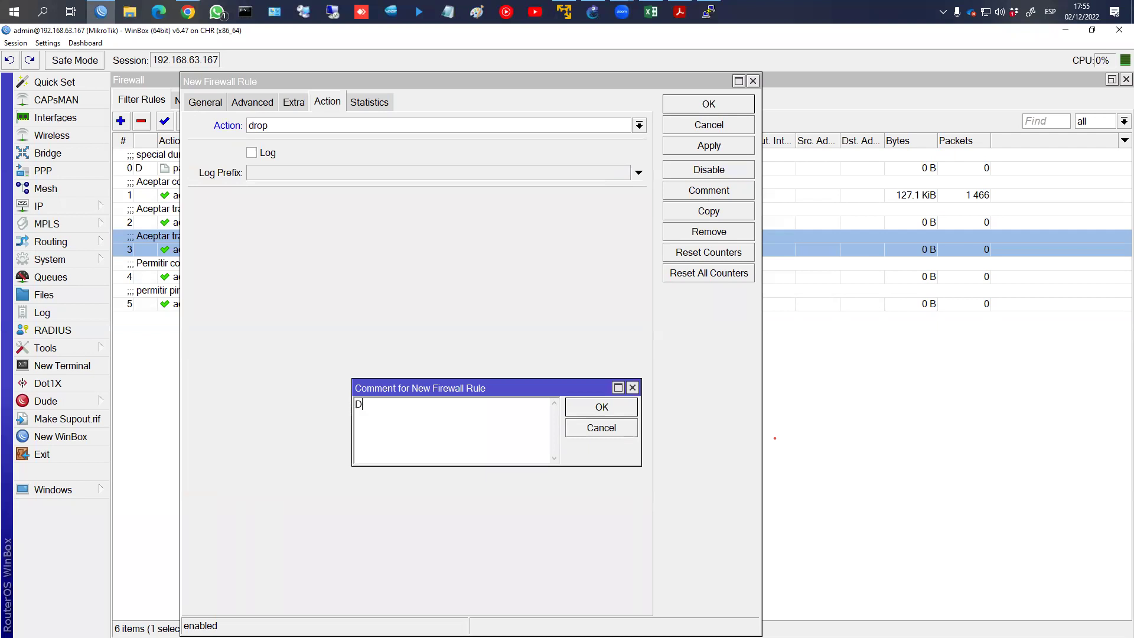
type("ROPear todo lo demás")
key("Return")
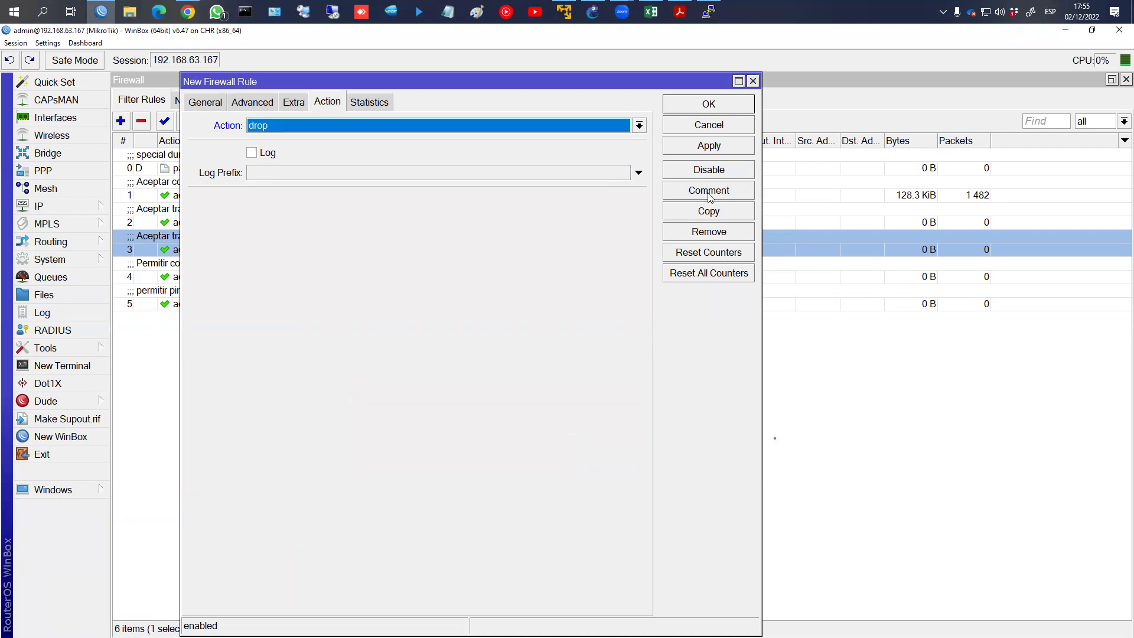
left_click(718, 107)
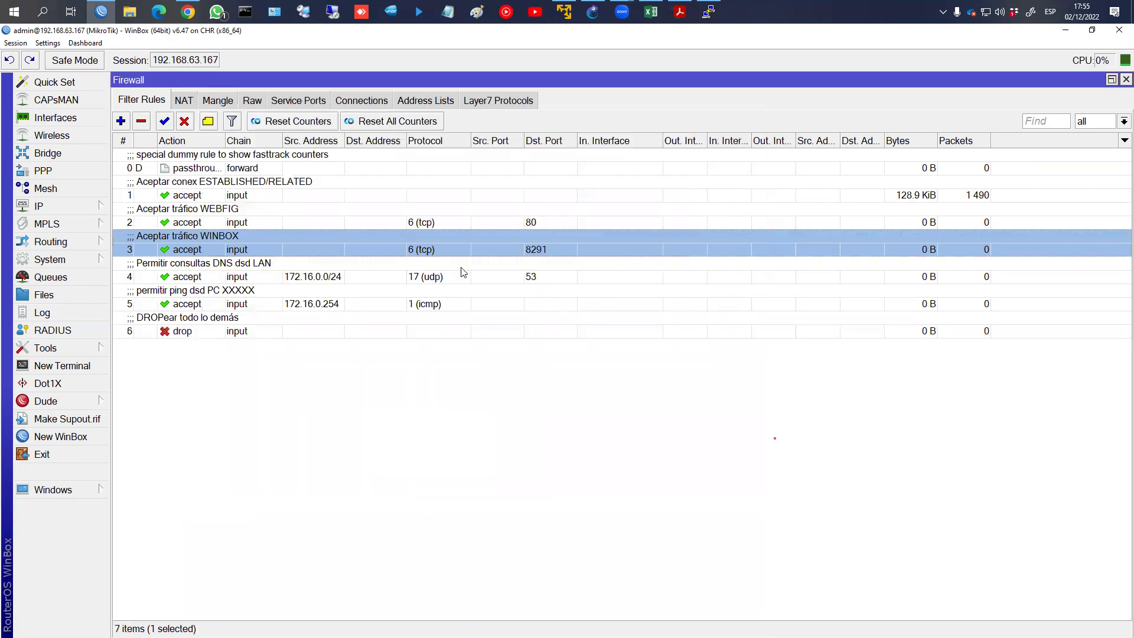
left_click(324, 322)
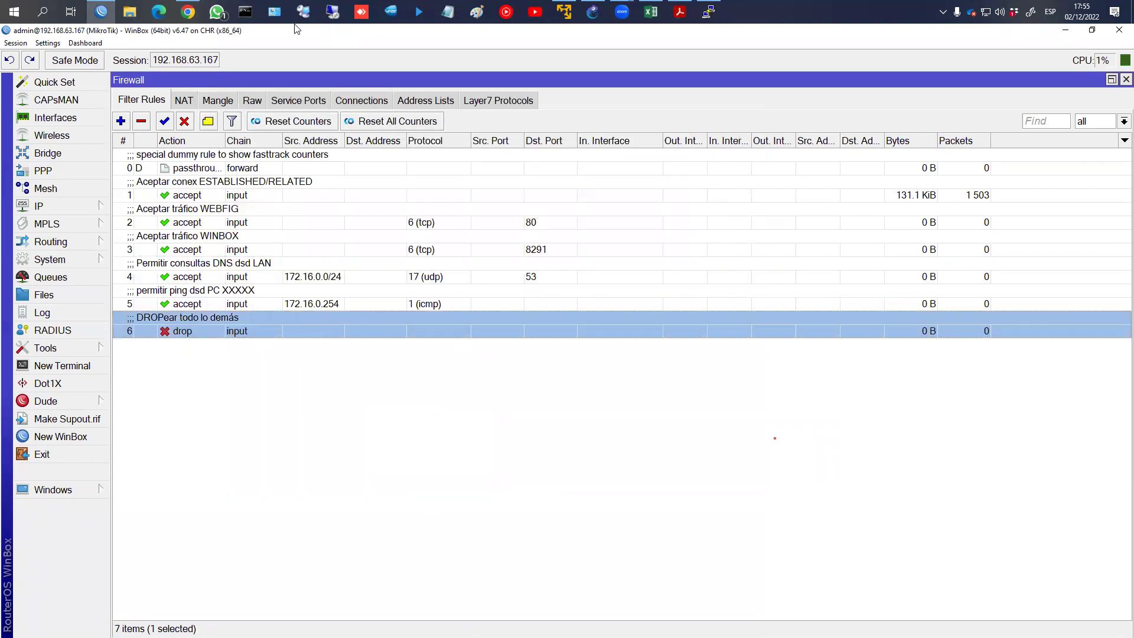
Switch to the PC1 console in PuTTY and move its window below the firewall rules
left_click(708, 12)
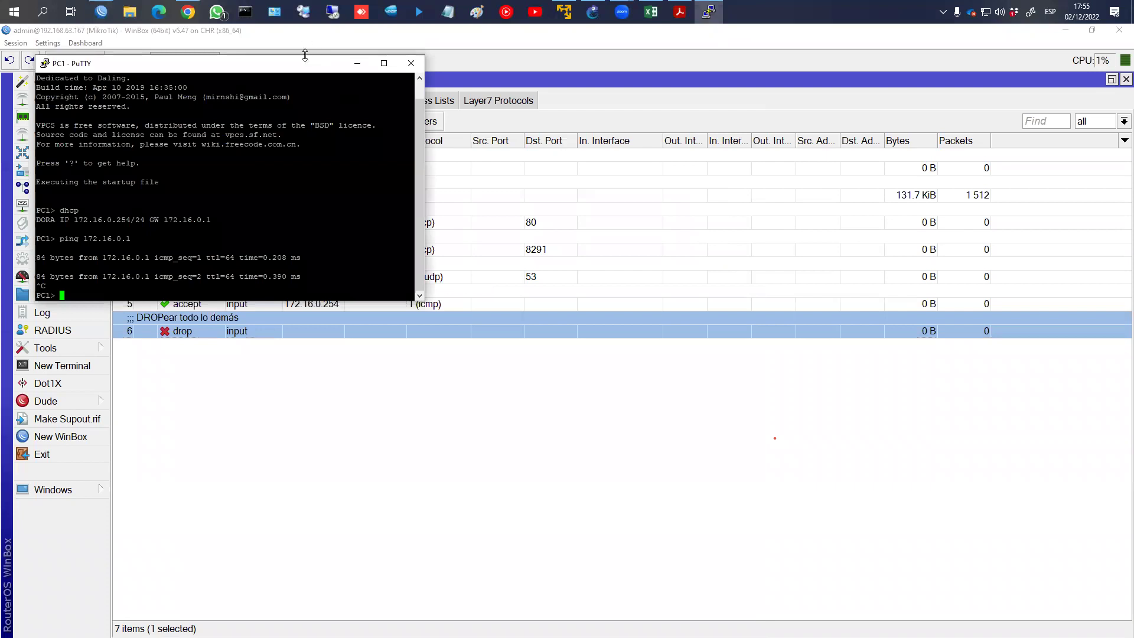
left_click_drag(107, 63, 567, 347)
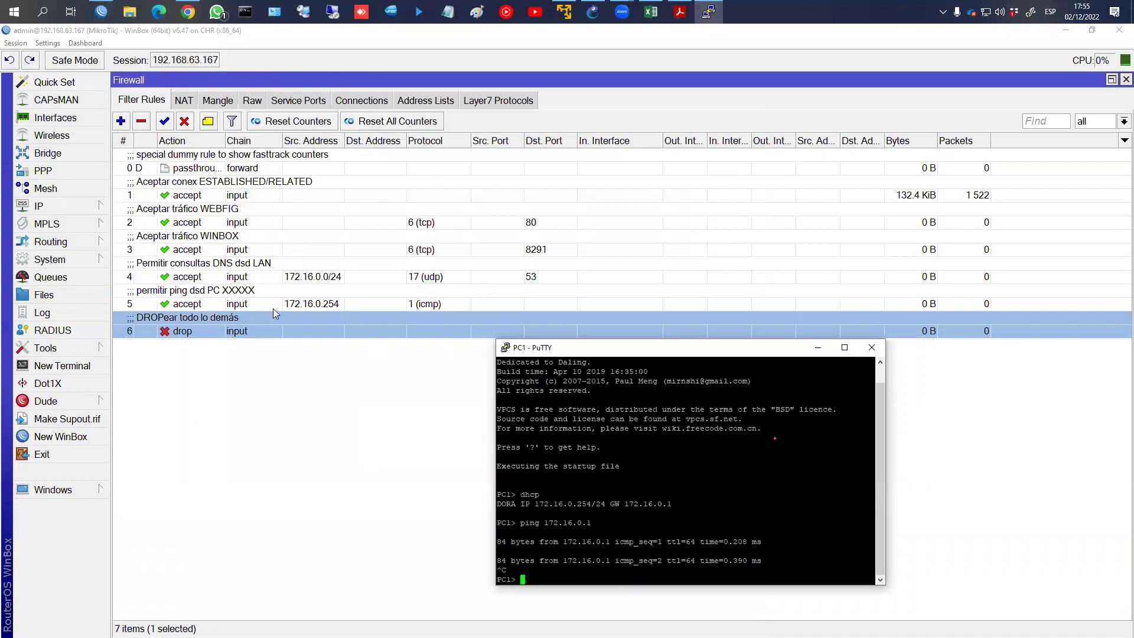
Put the misplaced DNS rule back above the ping rule and outline the ping rule with a temporary ink rectangle
left_click_drag(129, 276, 209, 304)
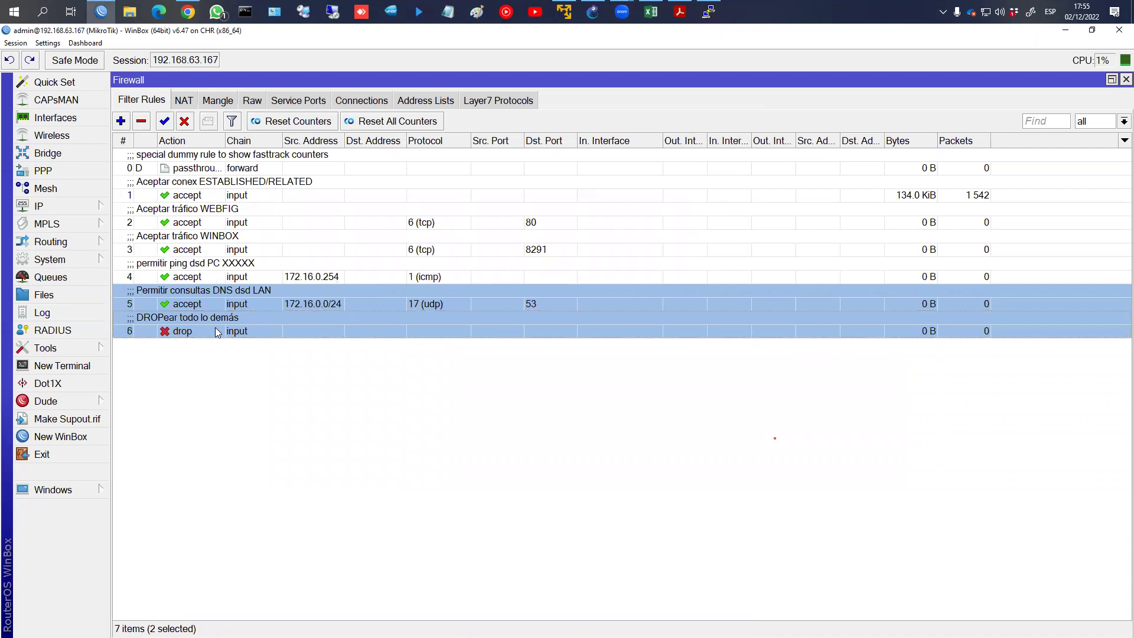
left_click(233, 366)
left_click(214, 289)
left_click_drag(213, 290, 217, 264)
mouse_move(131, 286)
left_mouse_down()
mouse_move(459, 318)
mouse_move(974, 336)
mouse_move(1059, 316)
left_mouse_up()
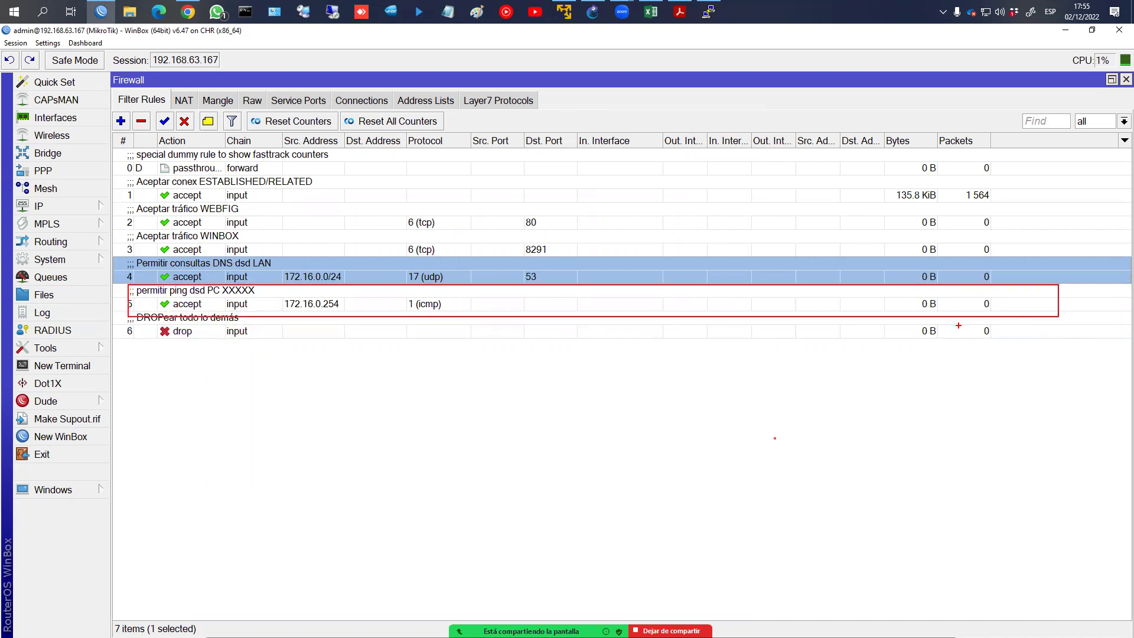
Switch to the PC1 console, ping 172.16.1.1 and interrupt the ping
key("alt+Tab")
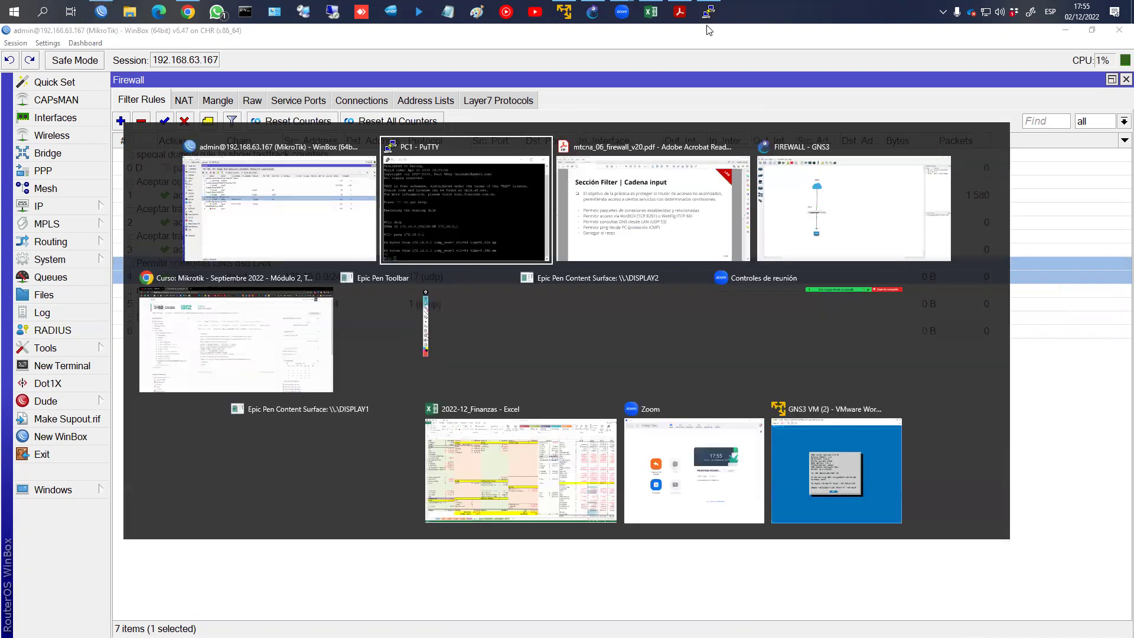
type("pin")
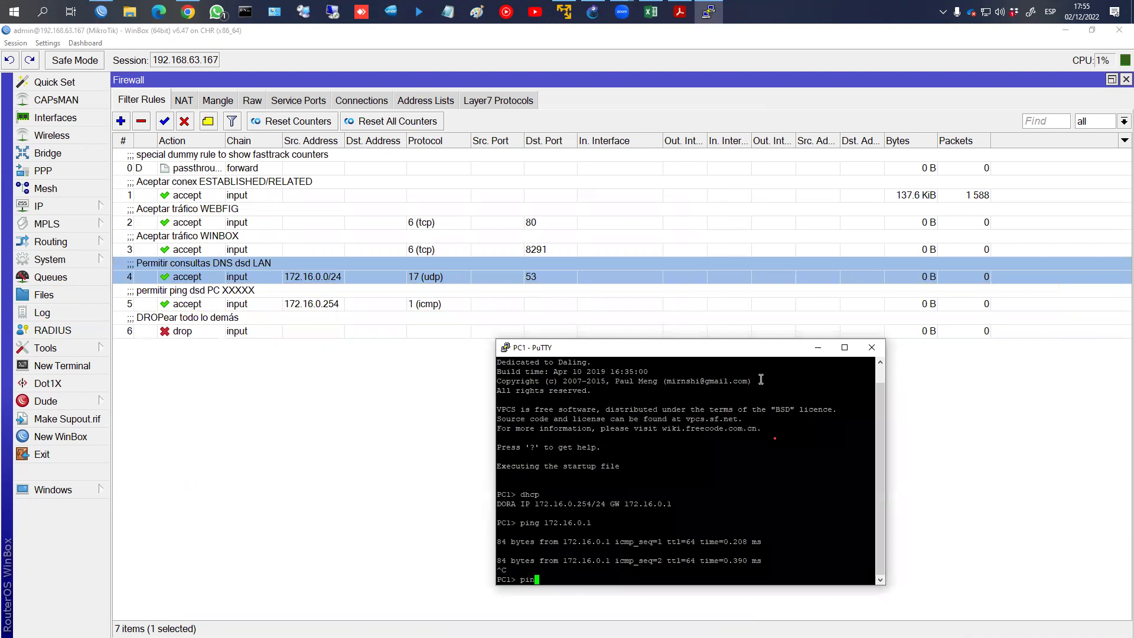
type("g 172.16.1.1")
key("Return")
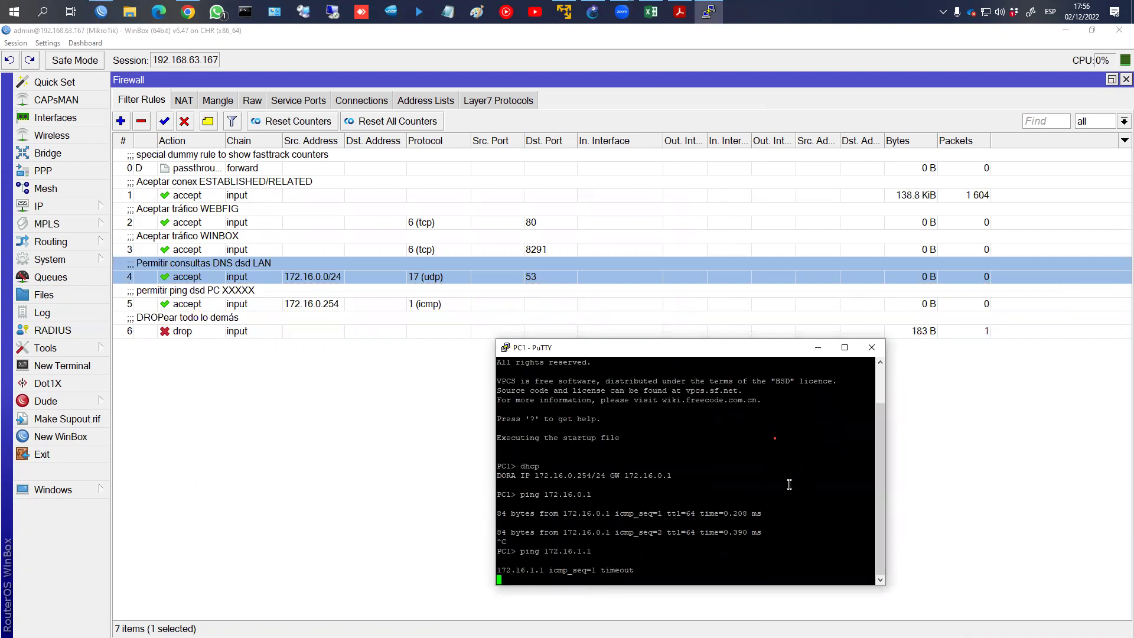
key("ctrl+c")
Ping the router's LAN address 172.16.0.1 twice from the PC1 console to test the icmp accept rule
key("Up")
key("Left")
key("Left")
key("BackSpace")
type("0")
key("Return")
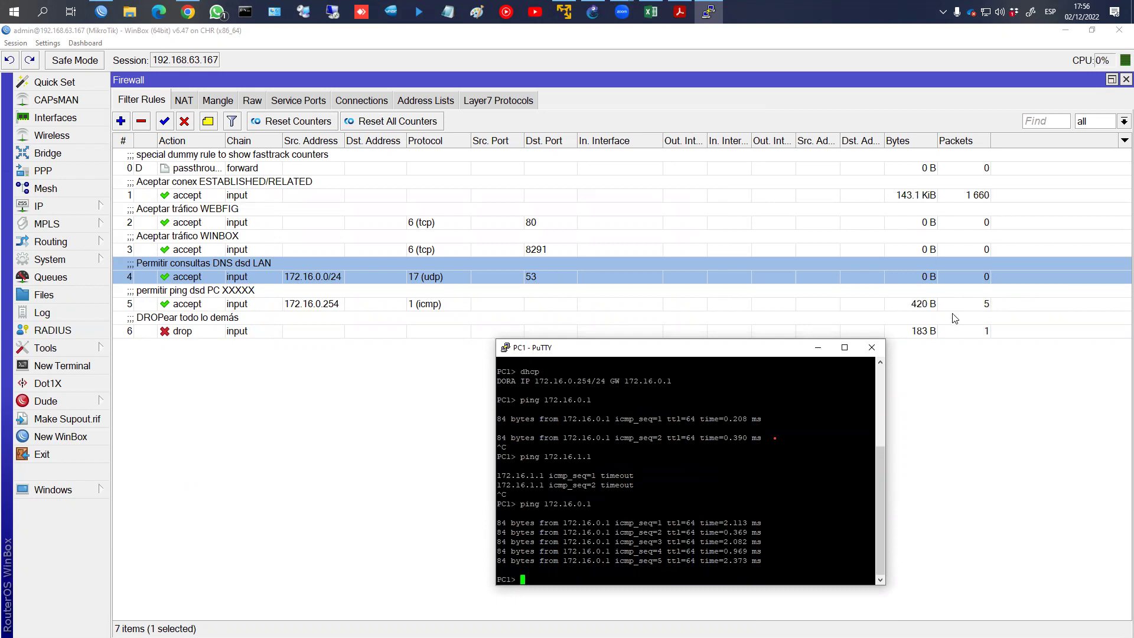
key("Up")
key("Return")
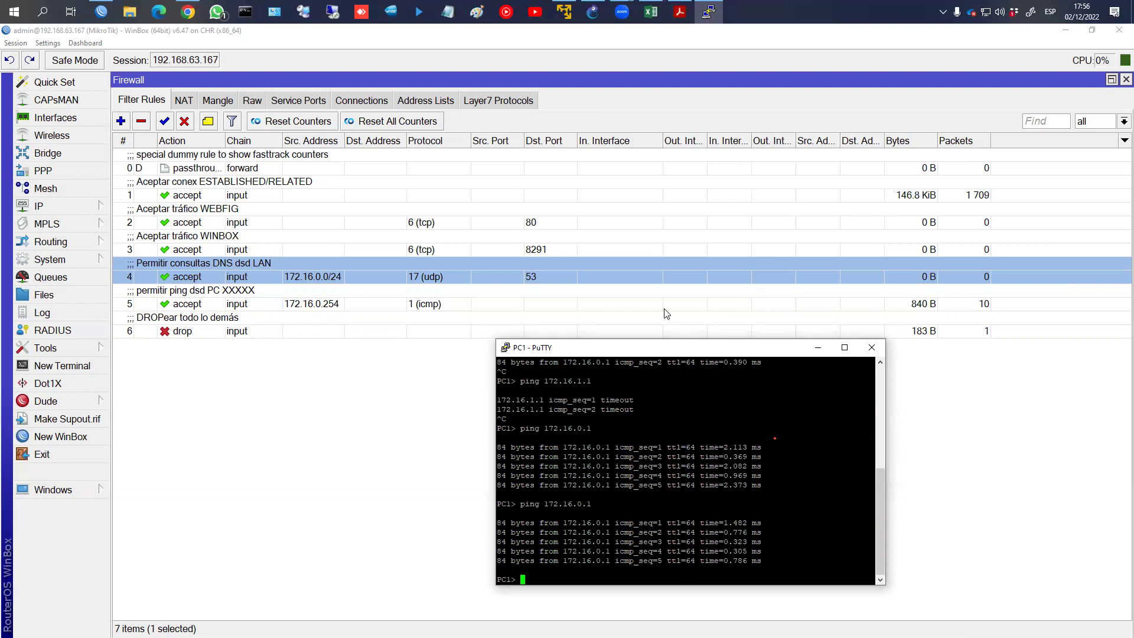
Examine the ping rule and the WINBOX accept rule in WinBox alongside the PC1 ping output
left_click(786, 309)
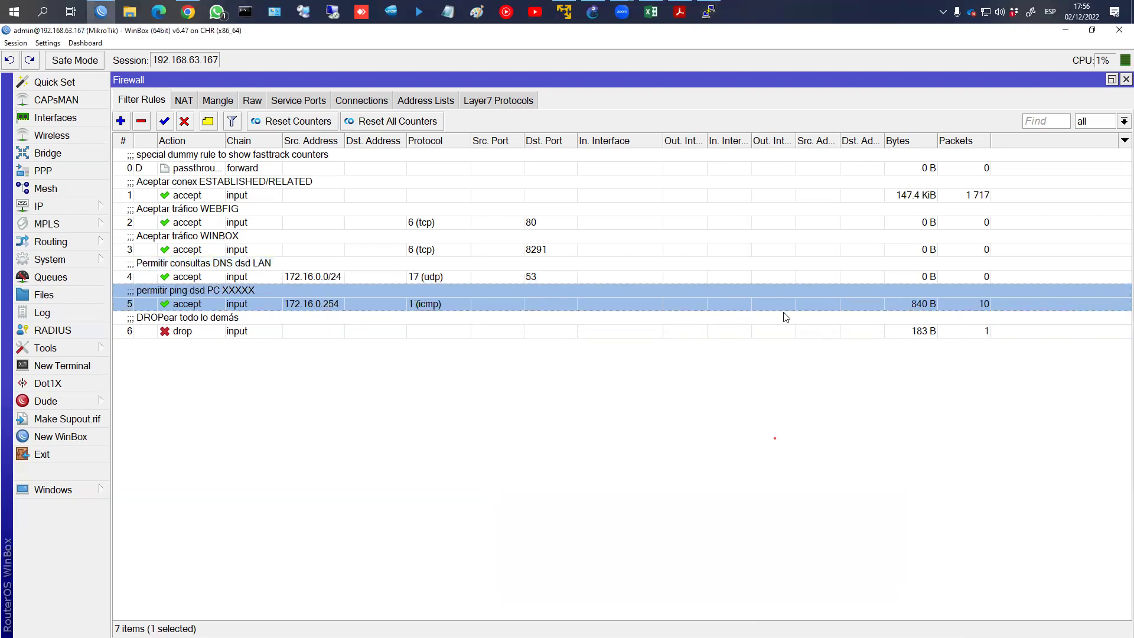
key("alt+Tab")
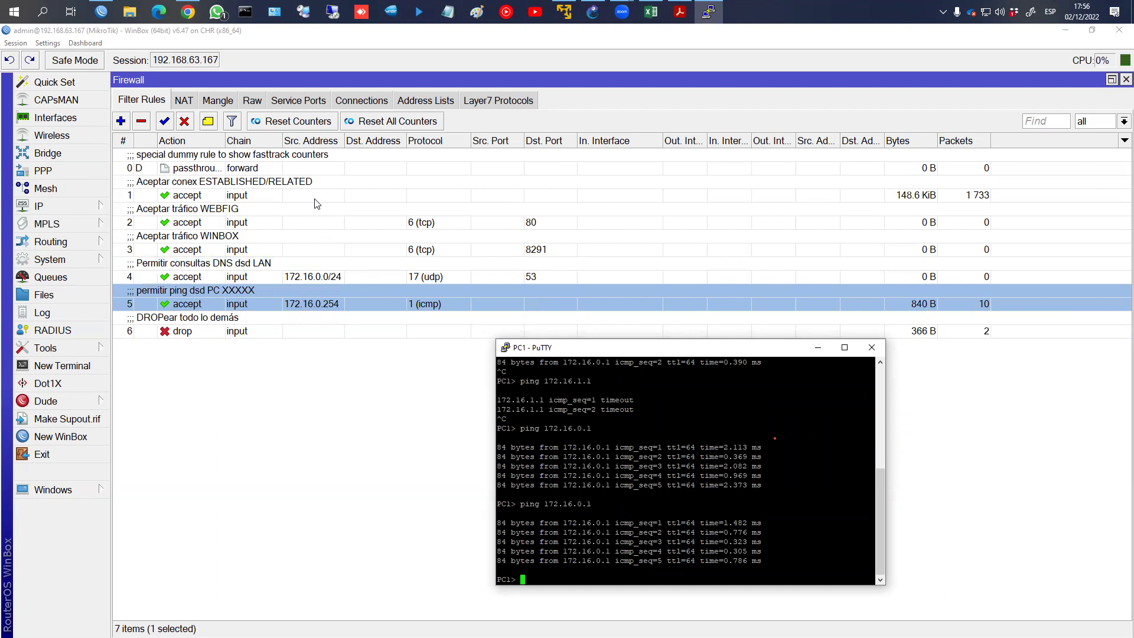
left_click(388, 250)
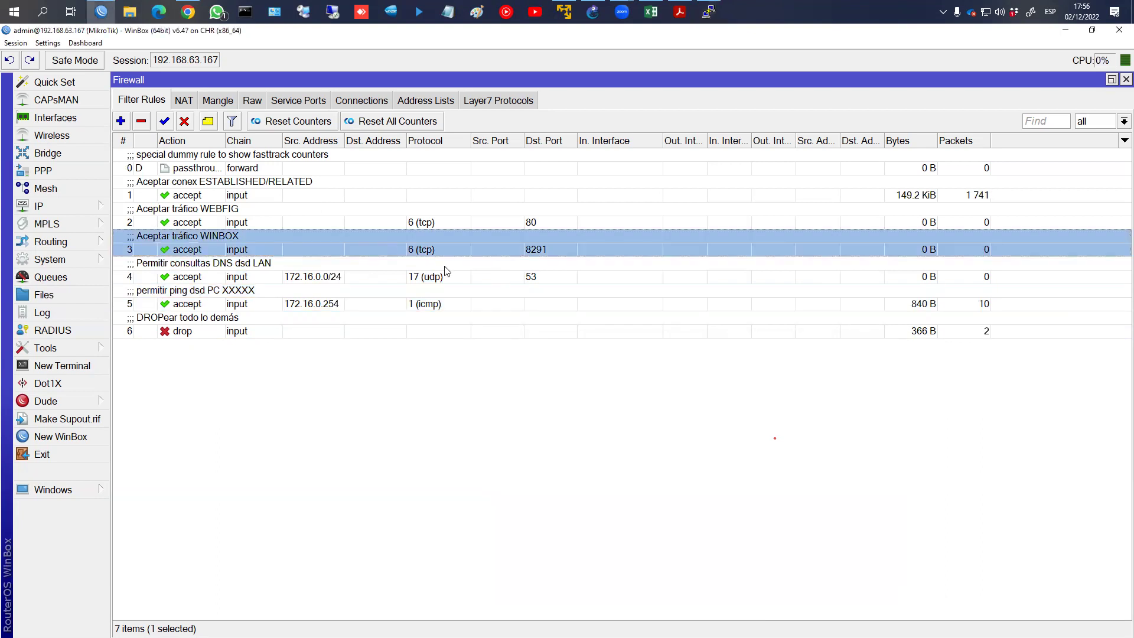
key("alt+Tab")
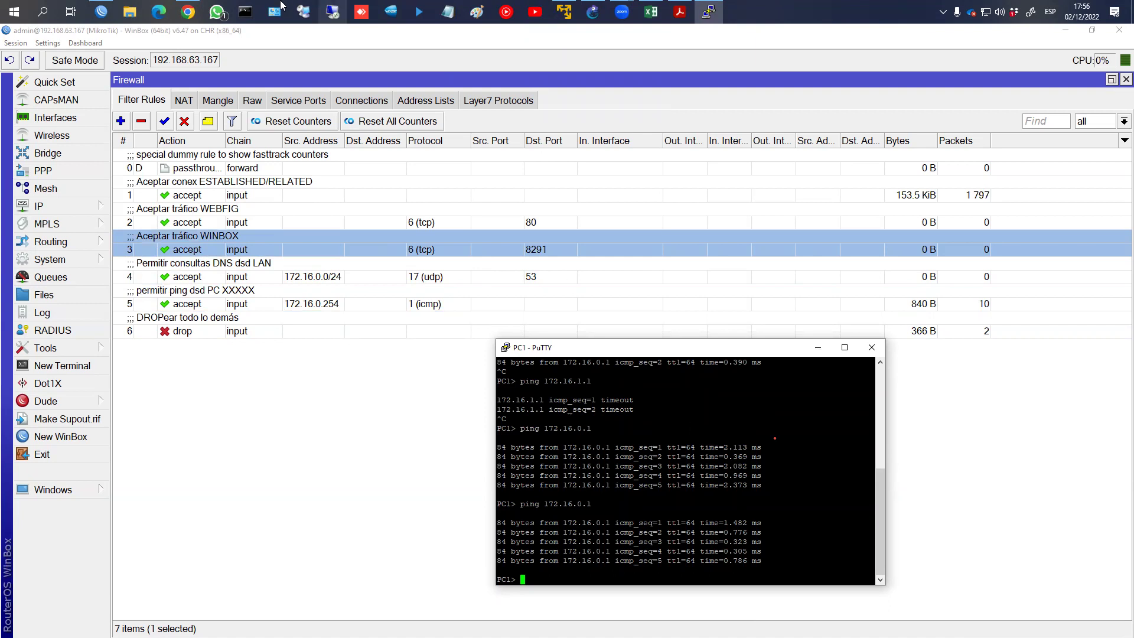
left_click(105, 11)
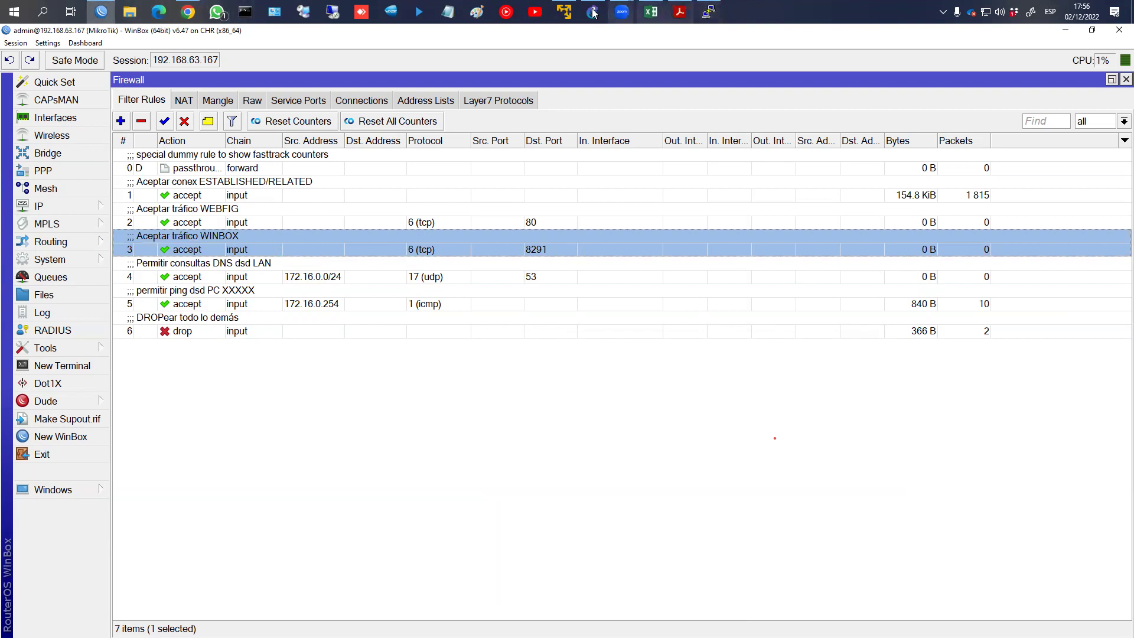
Switch to the GNS3 topology and add a Firefox PC beside PC1, below the CHR-1 router
left_click(572, 56)
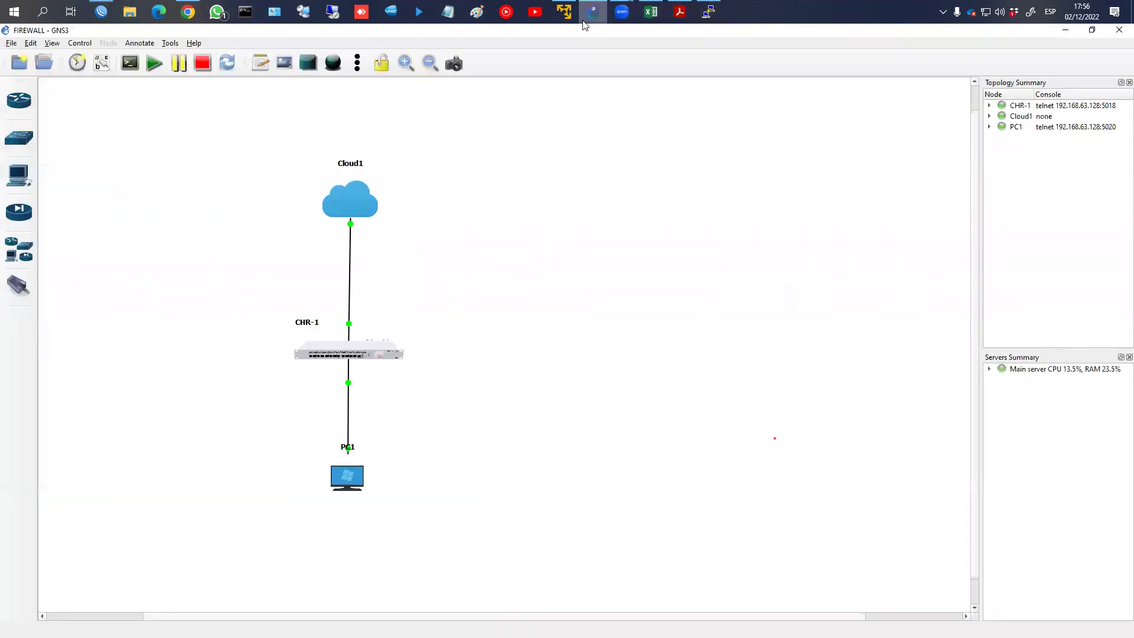
left_click(18, 249)
left_click_drag(77, 263, 362, 474)
left_click_drag(476, 483, 463, 483)
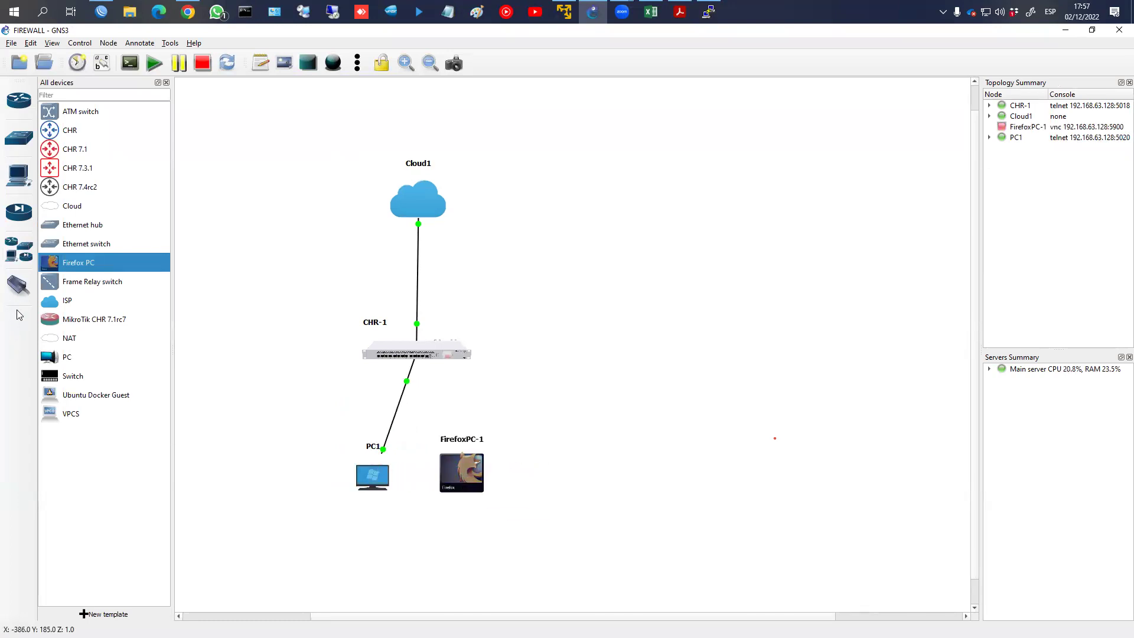
Link CHR-1's ether3 port to FirefoxPC-1 and start the Firefox PC
left_click(19, 285)
left_click(434, 355)
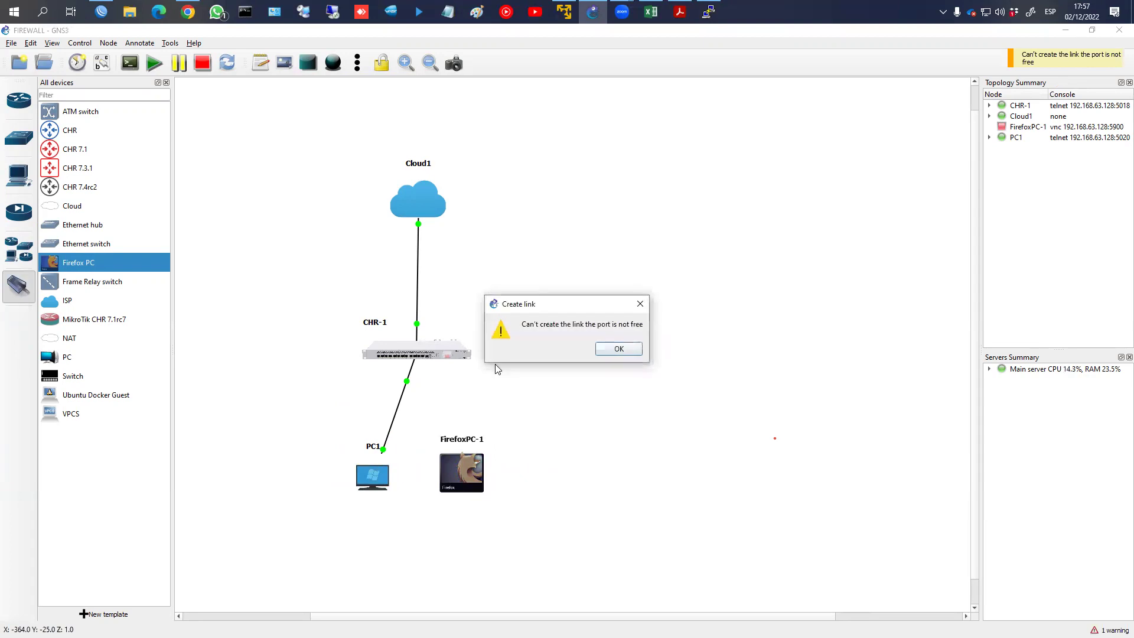
key("Return")
left_click(429, 345)
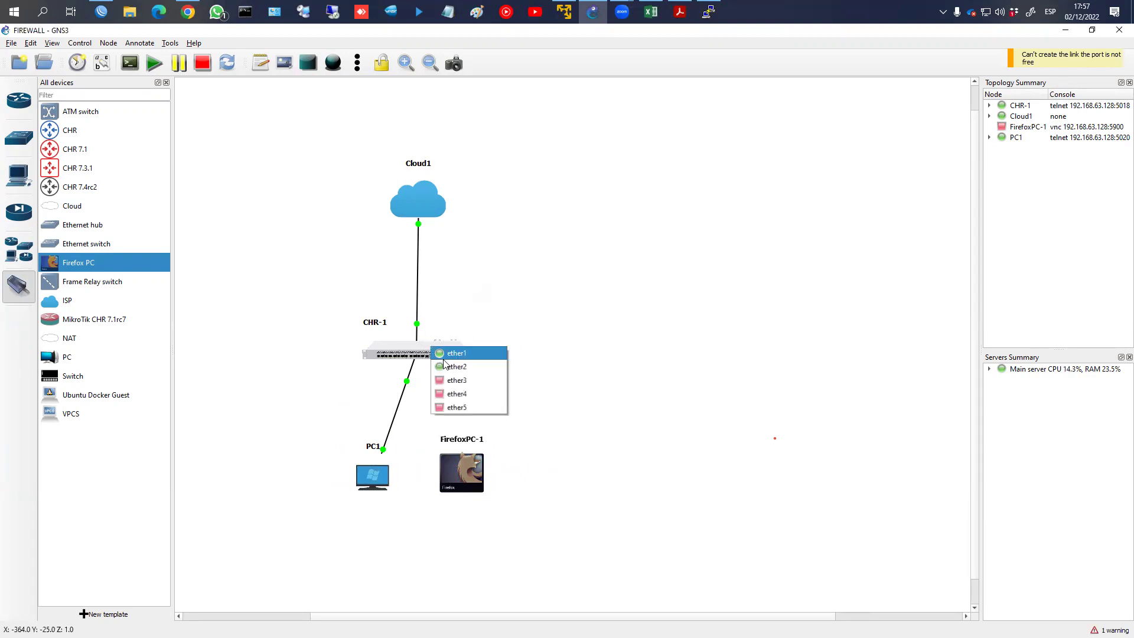
left_click(449, 381)
left_click(459, 470)
left_click(469, 470)
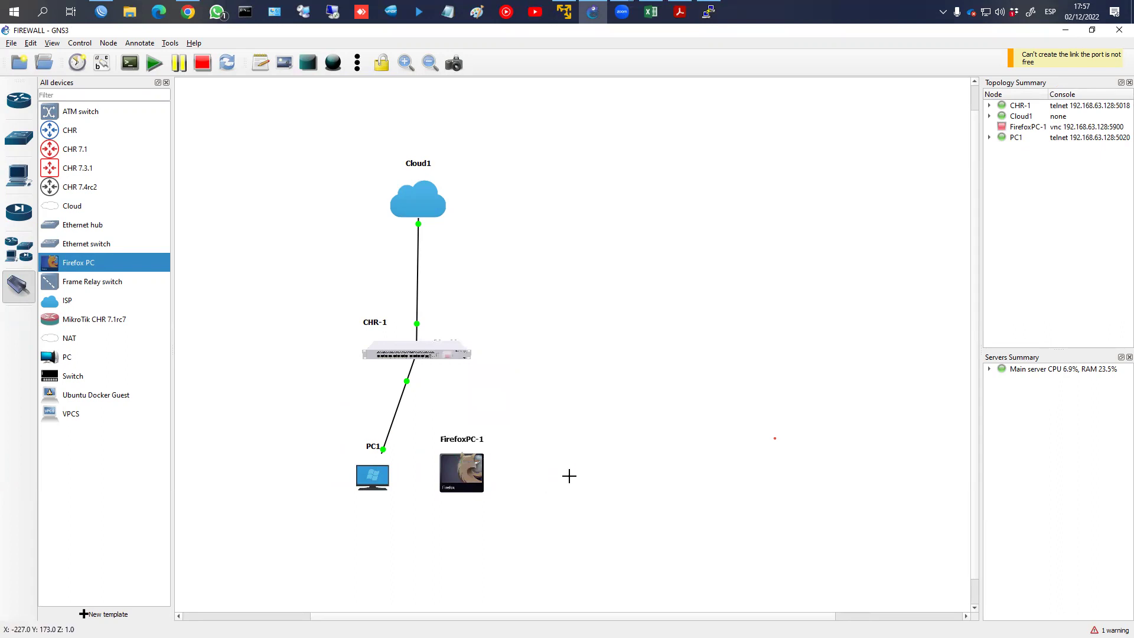
right_click(467, 481)
left_click(480, 286)
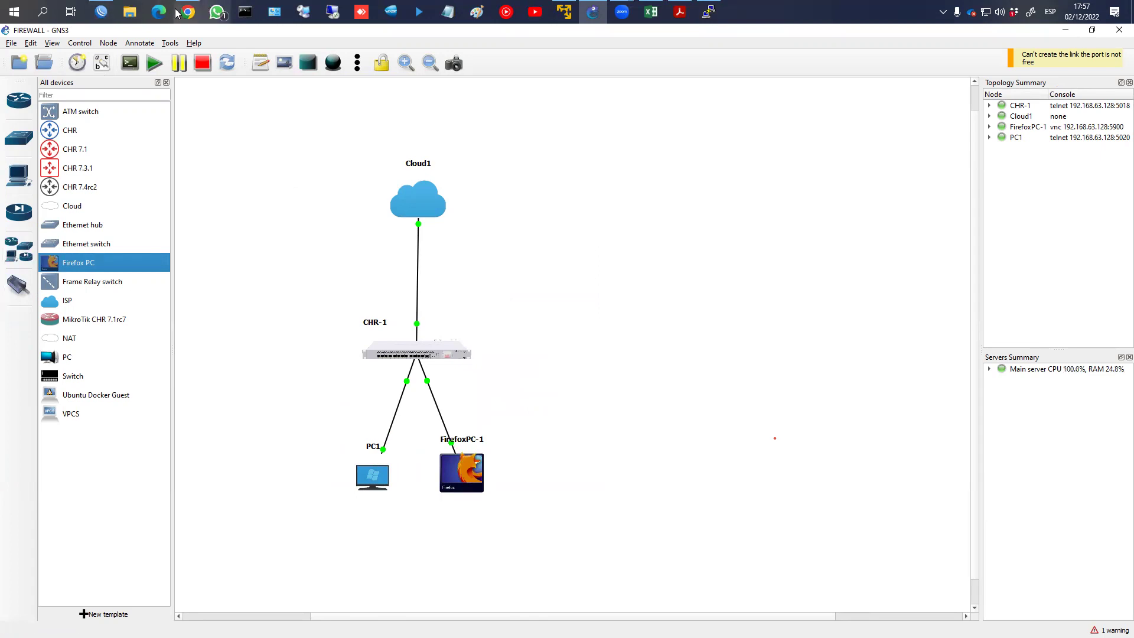
Switch to WinBox and add ether3 as a port of the LAN bridge
left_click(101, 12)
left_click(55, 120)
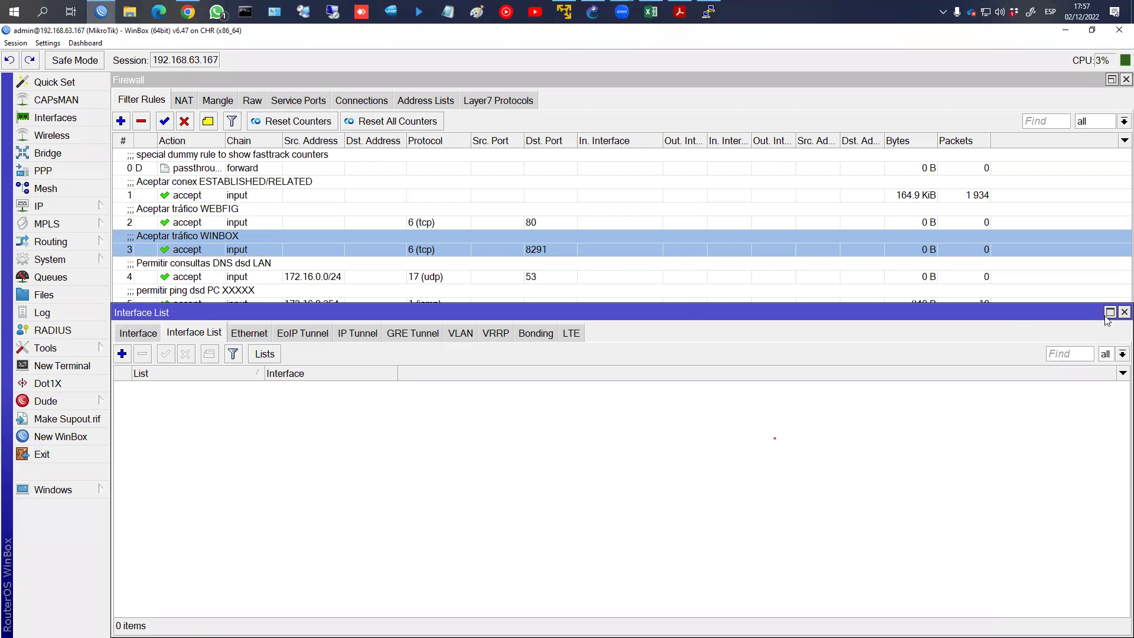
left_click(1123, 312)
left_click(47, 153)
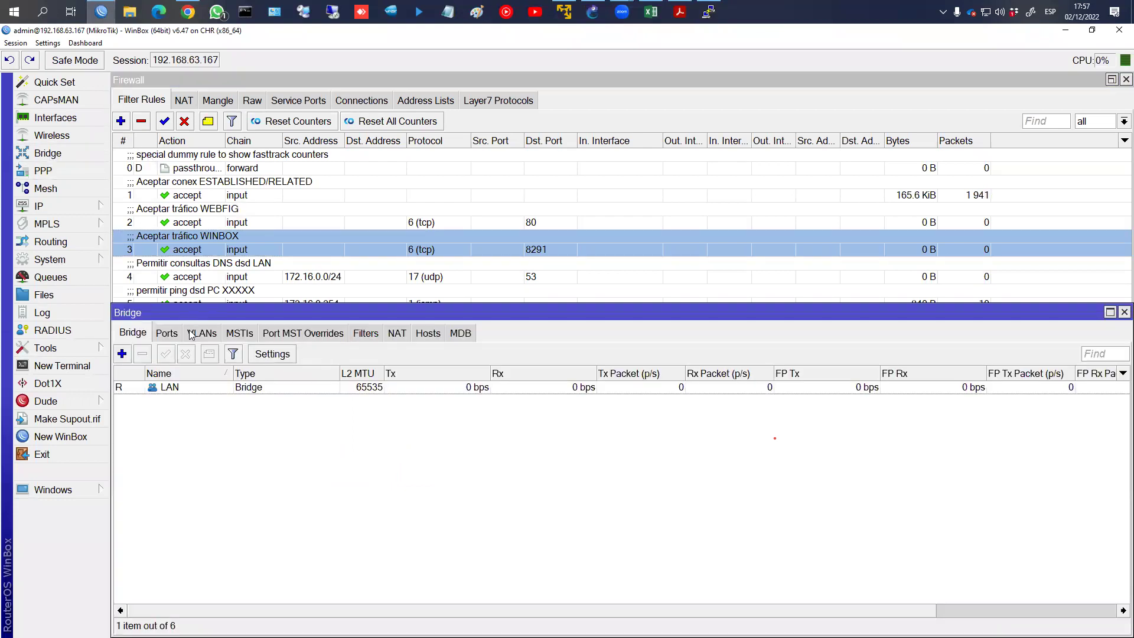
left_click(169, 335)
left_click(122, 354)
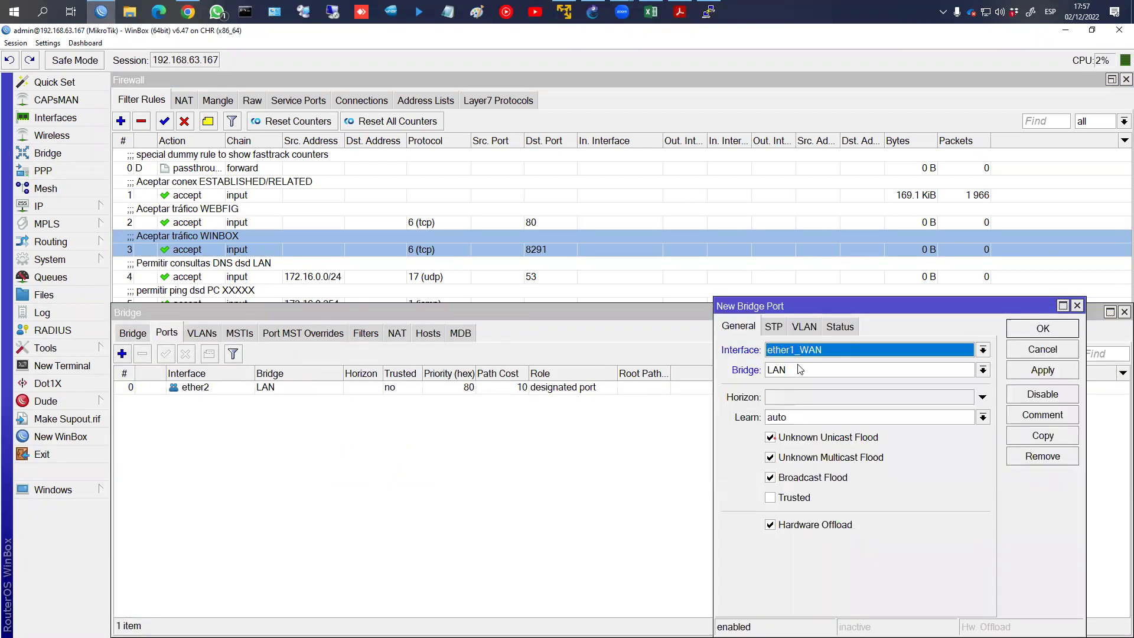
left_click(815, 354)
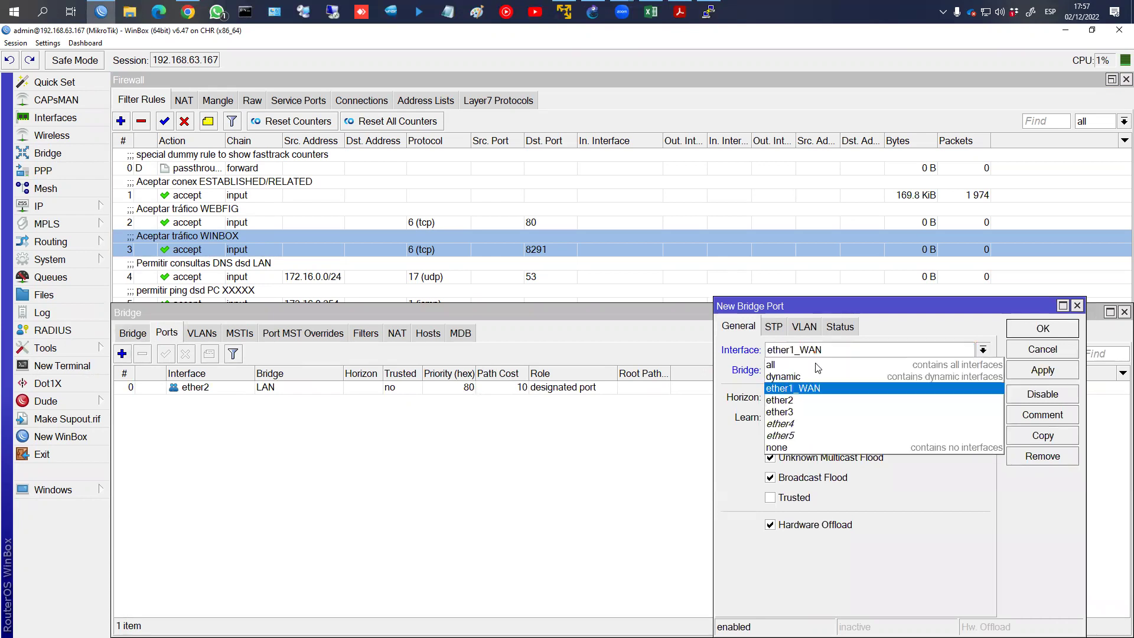
left_click(812, 409)
left_click(1049, 369)
left_click(1043, 328)
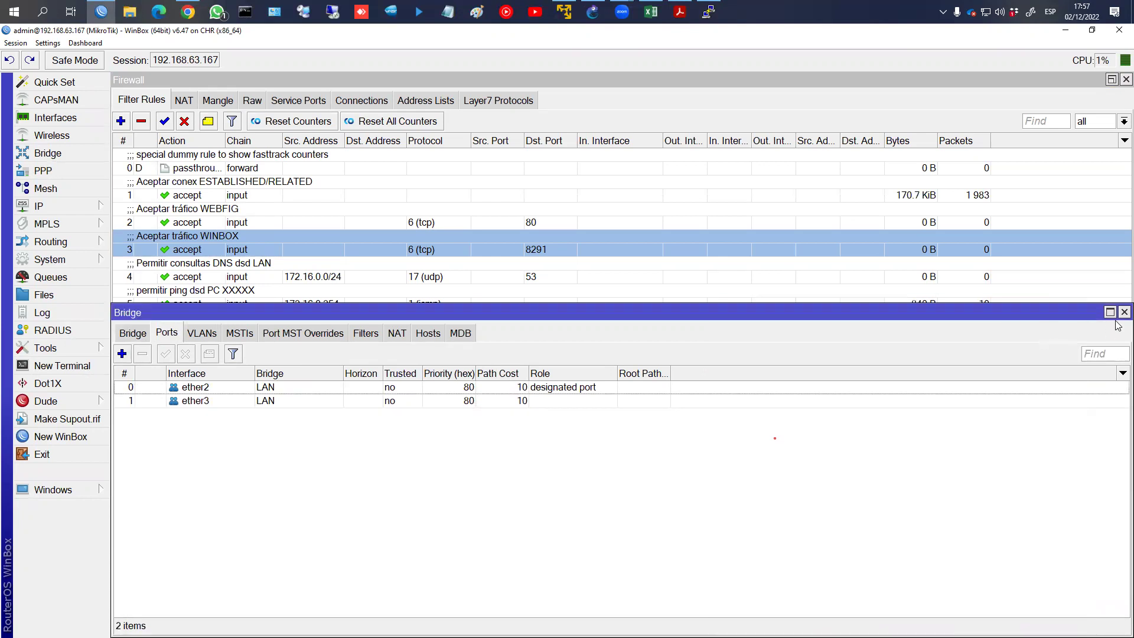
Close the bridge settings and check the DHCP server's leases
left_click(1124, 312)
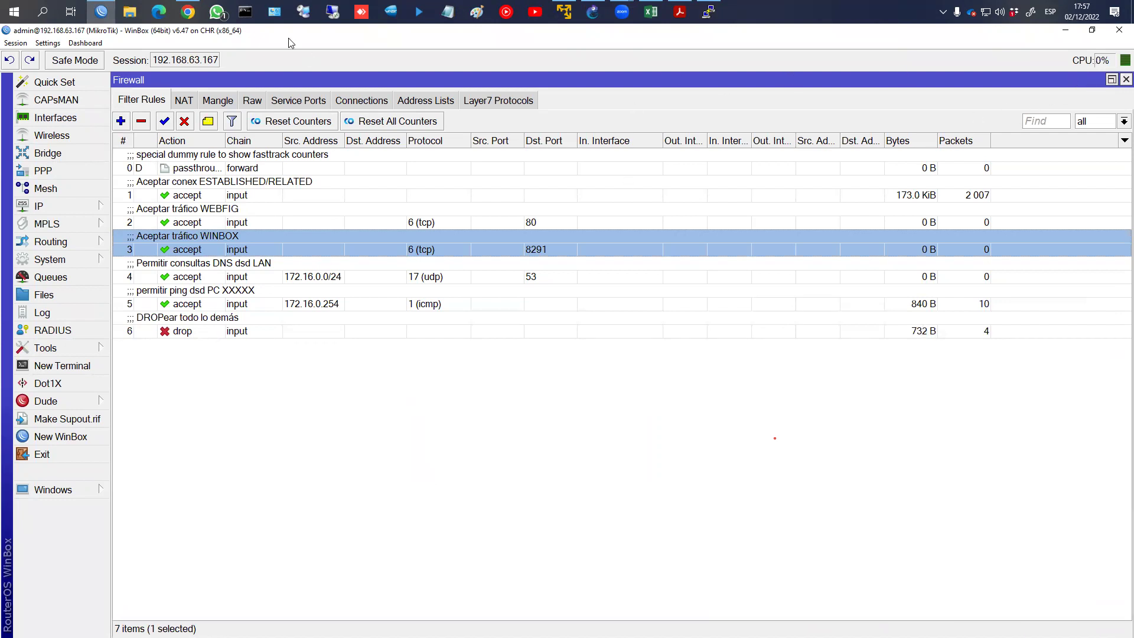
left_click(53, 206)
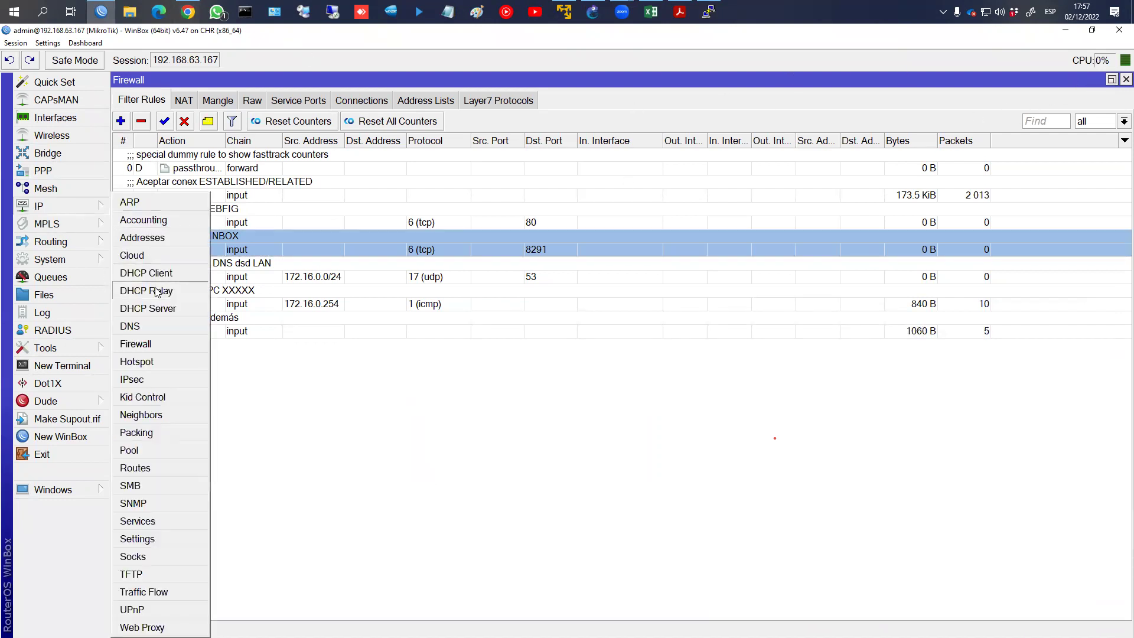
left_click(173, 308)
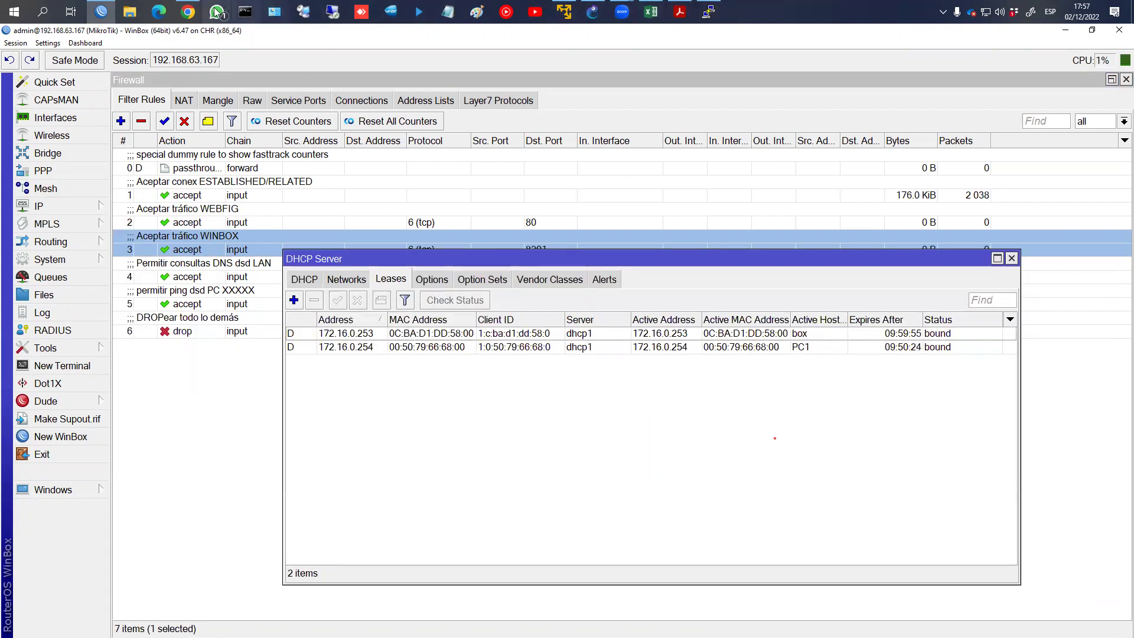
Switch to GNS3, open the FirefoxPC-1 console and browse to 172.16.0.1 in its Firefox
left_click(592, 11)
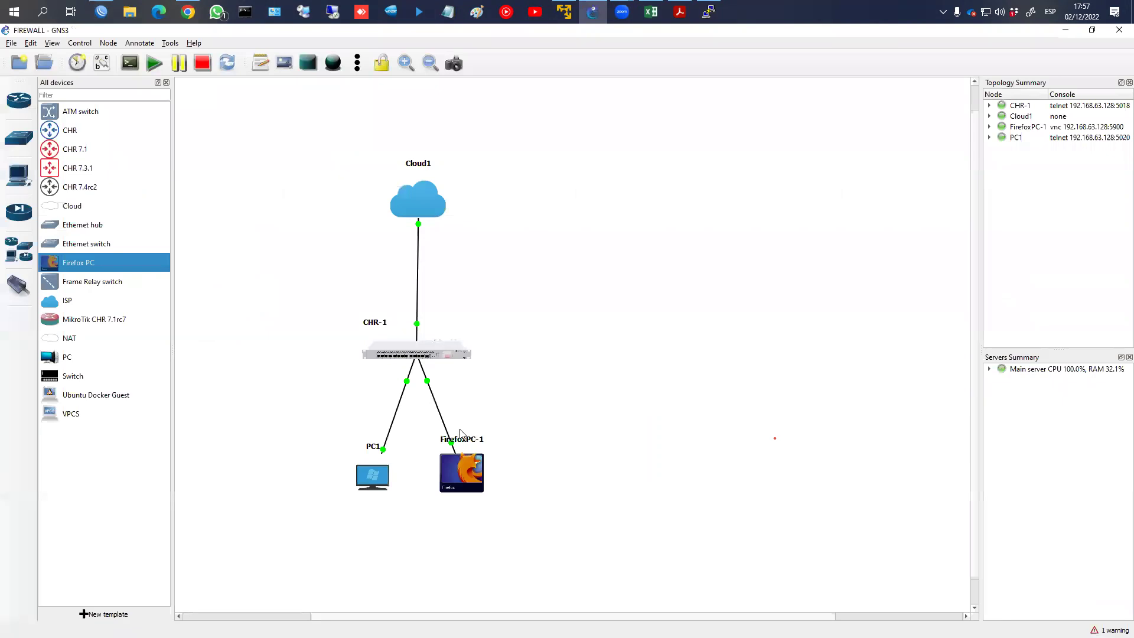
right_click(458, 467)
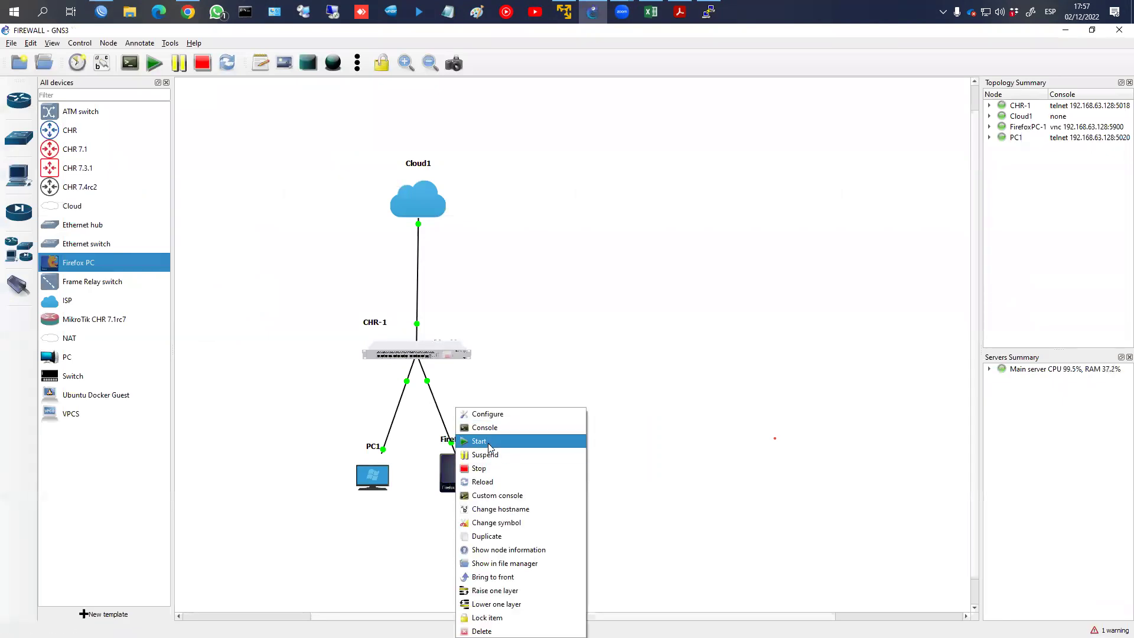
left_click(495, 427)
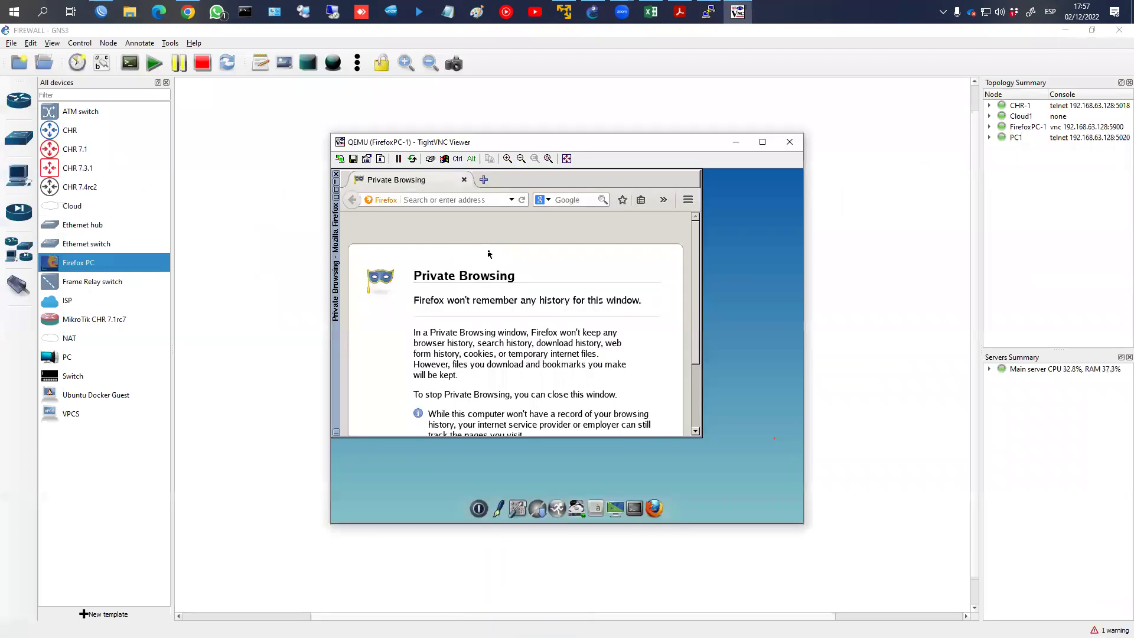
left_click(467, 199)
type("172.16.")
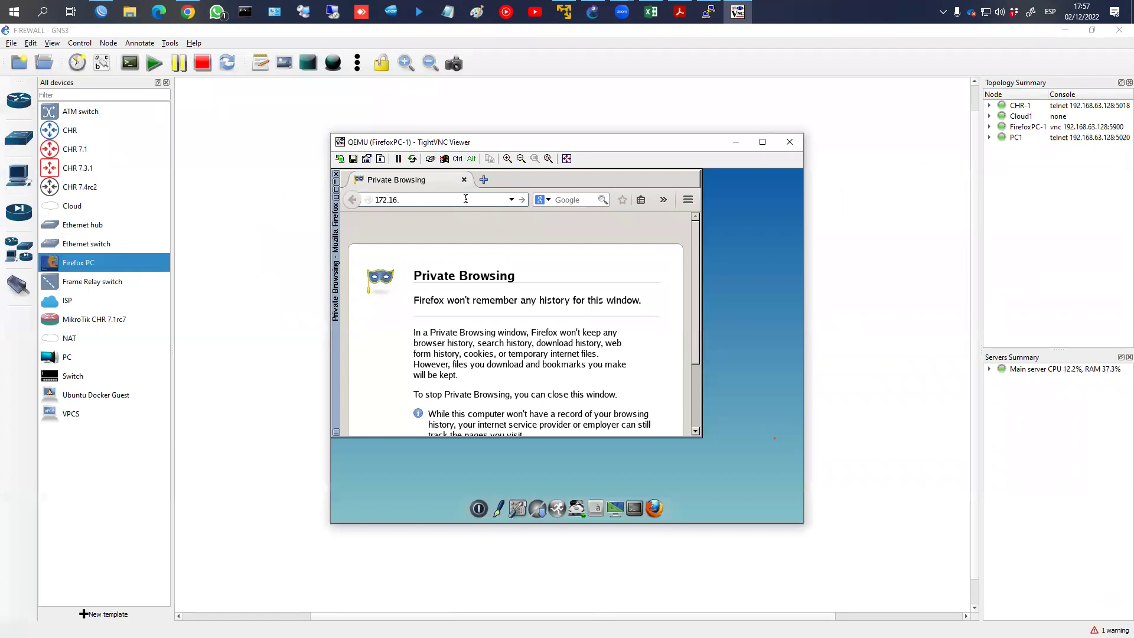
type("0.1")
key("Return")
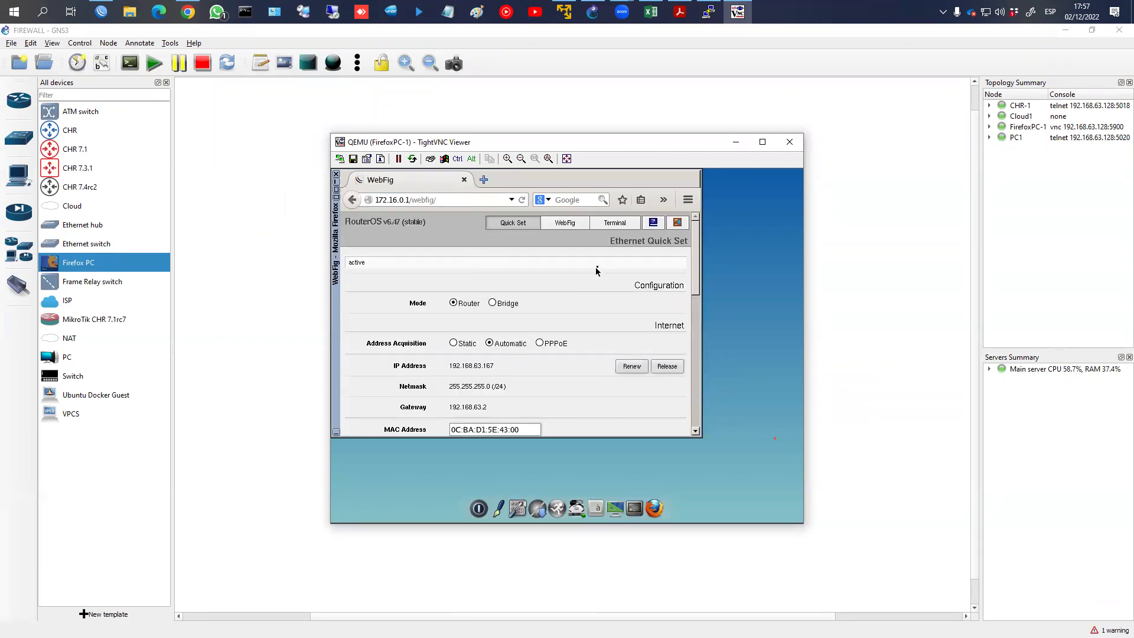
Return to WinBox, close the DHCP leases and examine the DNS and WEBFIG accept rules' traffic counters
key("alt+Tab")
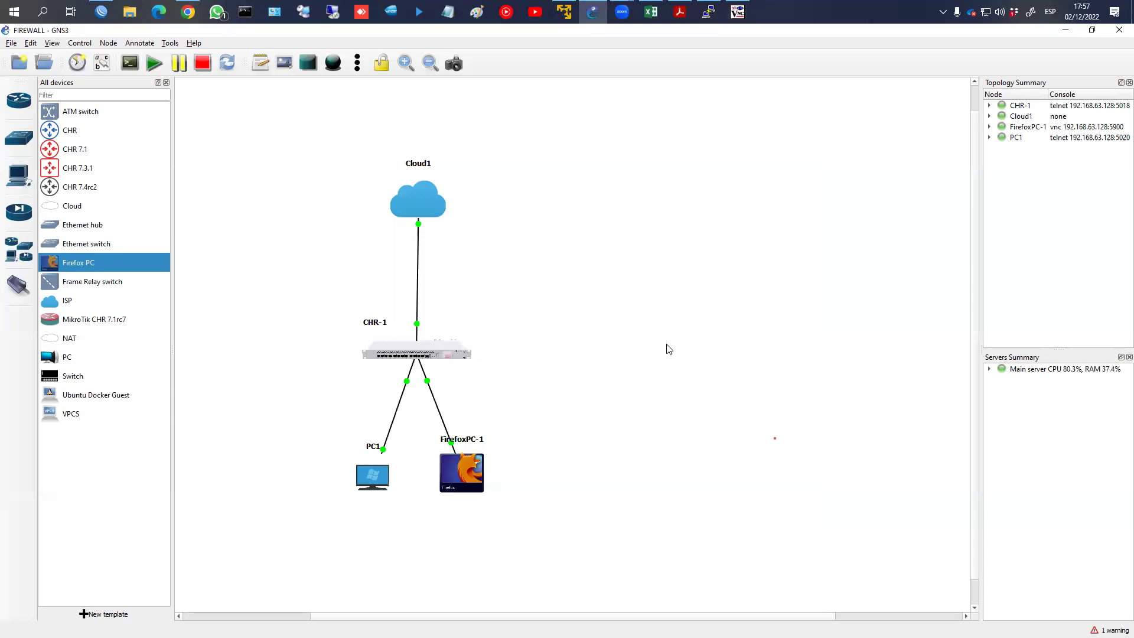
key("alt+Tab")
key("alt+Tab")
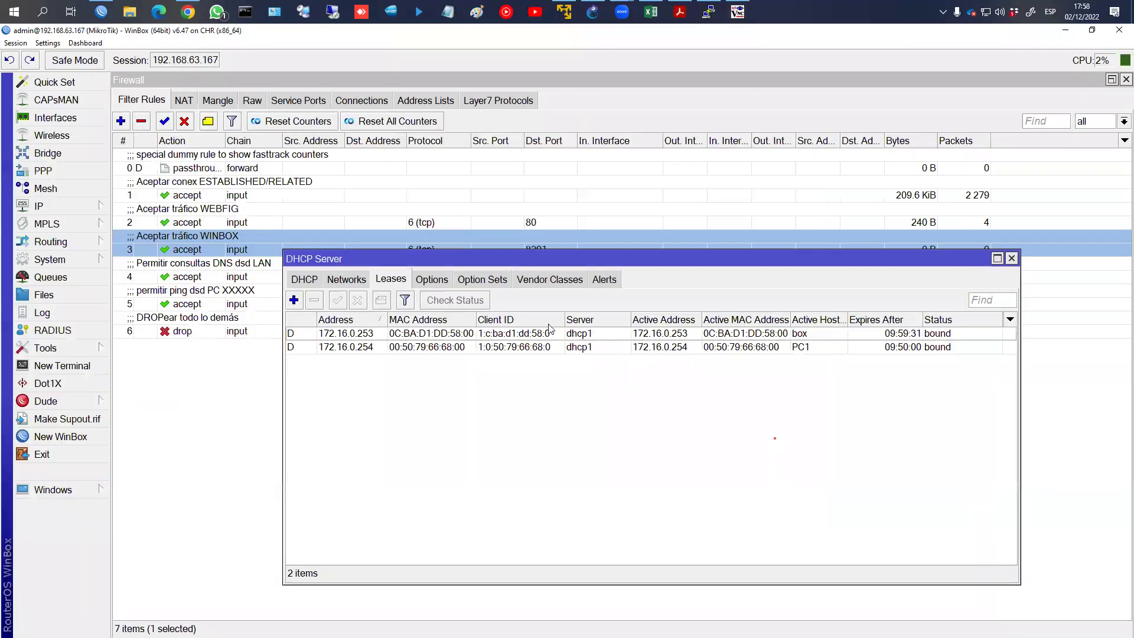
left_click(1011, 258)
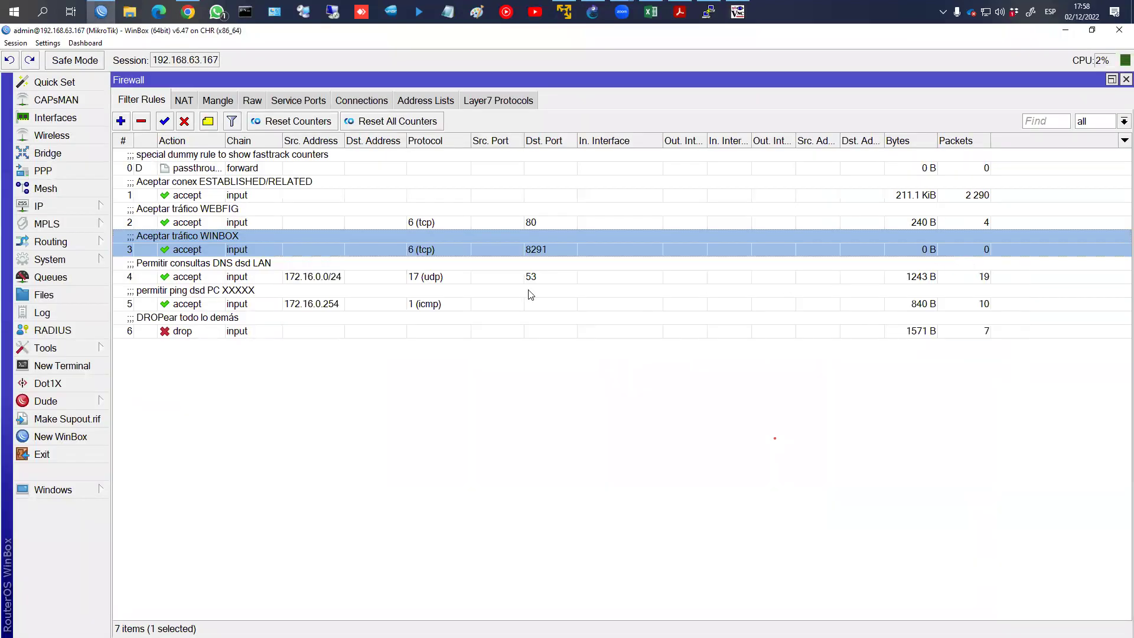
left_click(250, 278)
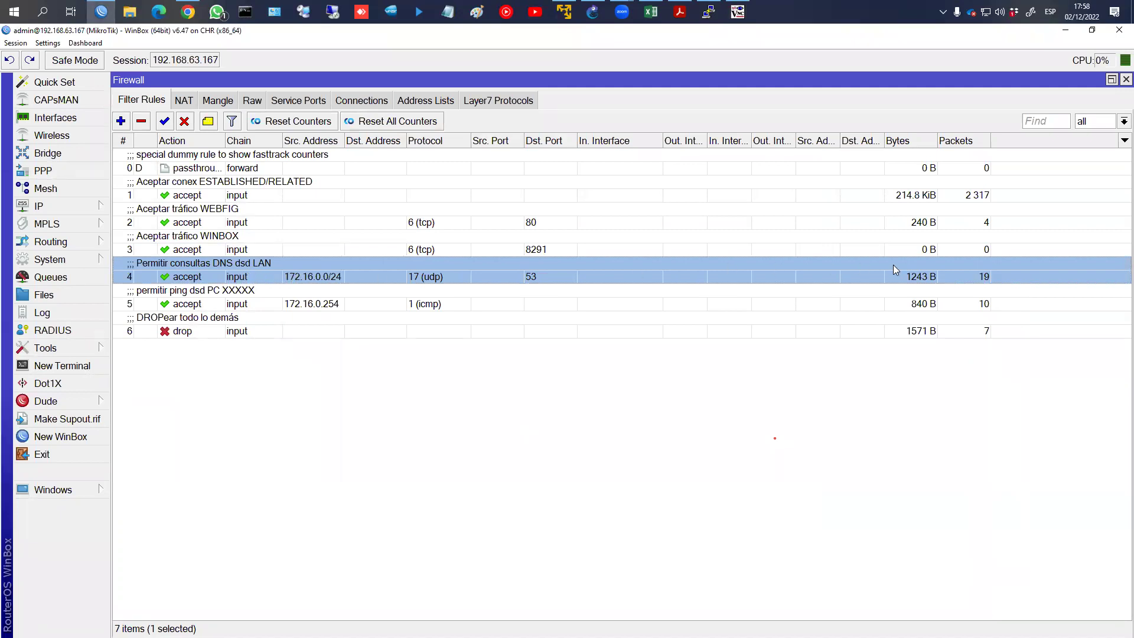
left_click(332, 246)
left_click(897, 223)
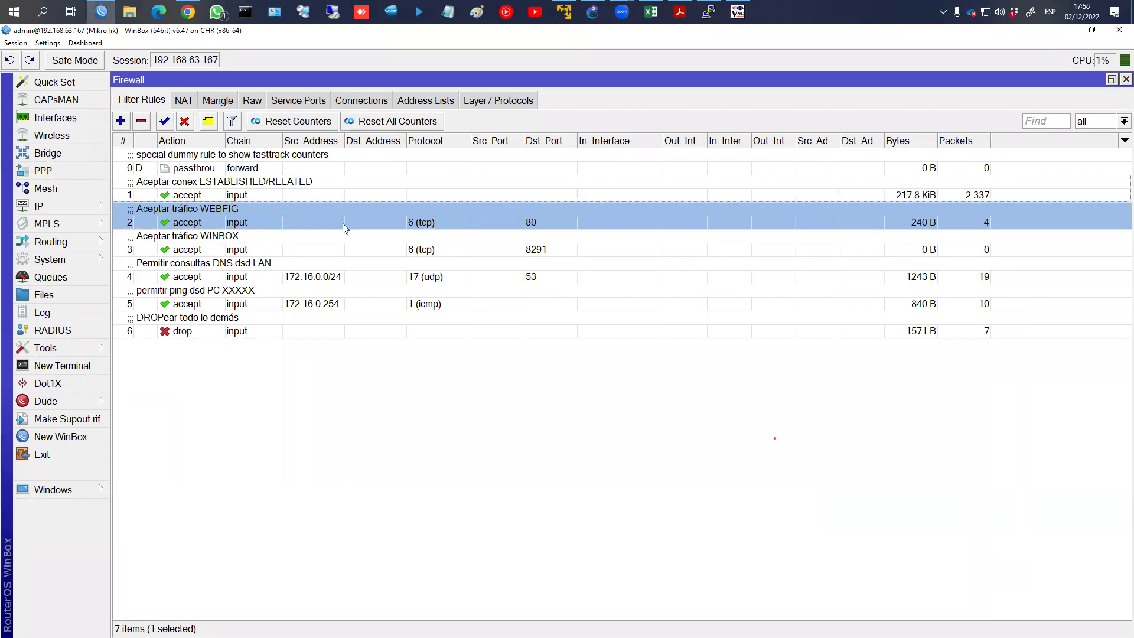
Inspect the connection states and action of the ESTABLISHED/RELATED accept rule
double_click(260, 188)
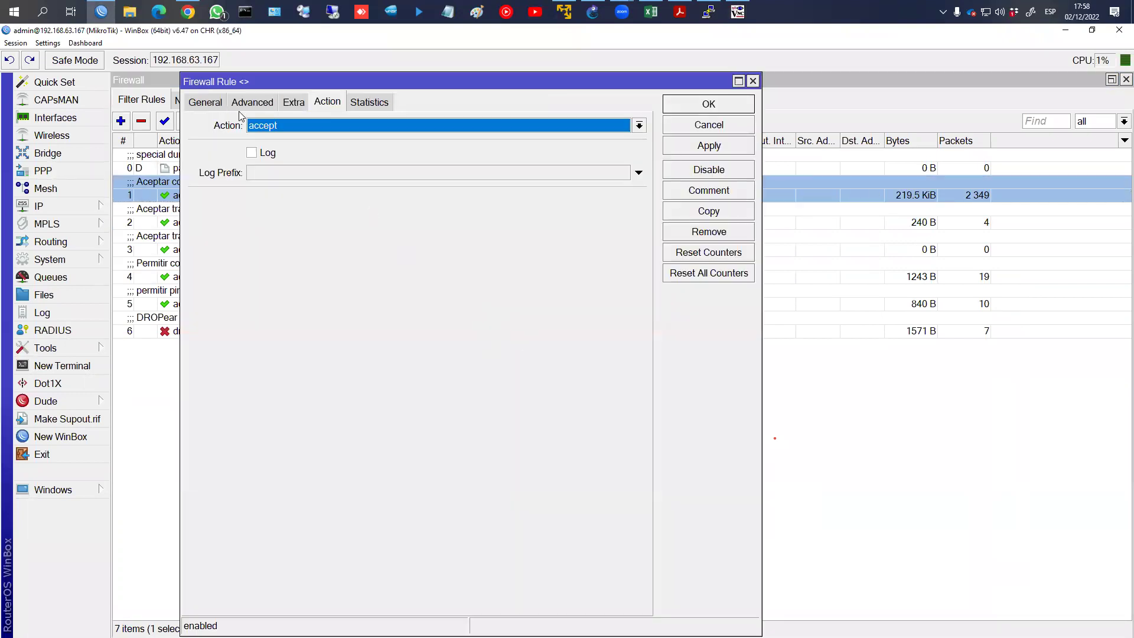
left_click(205, 102)
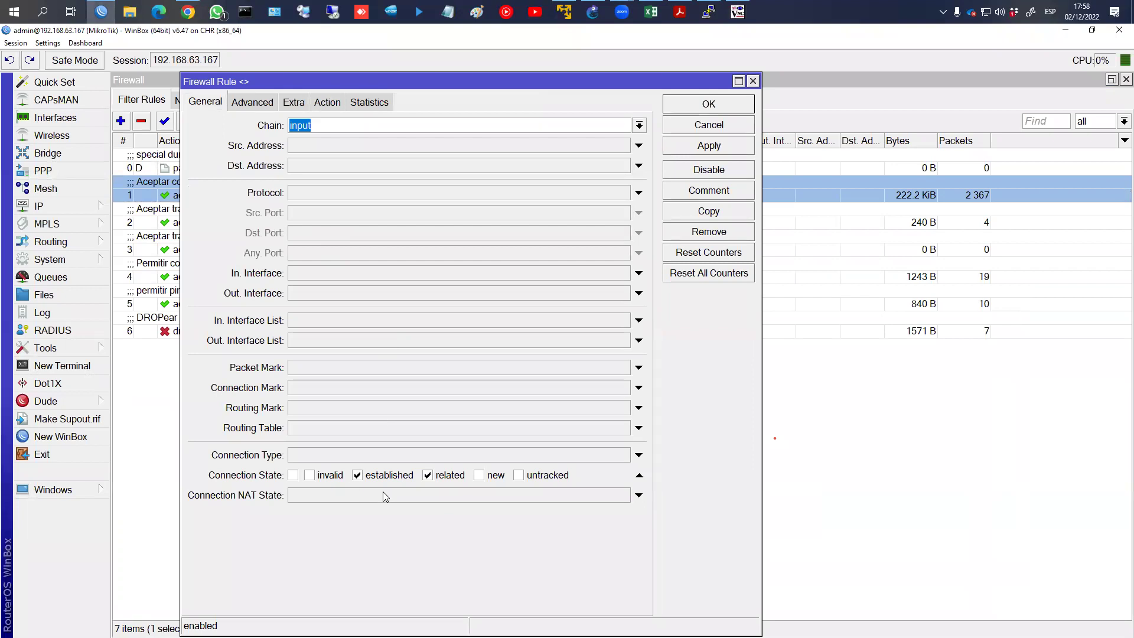
left_click(327, 102)
key("Escape")
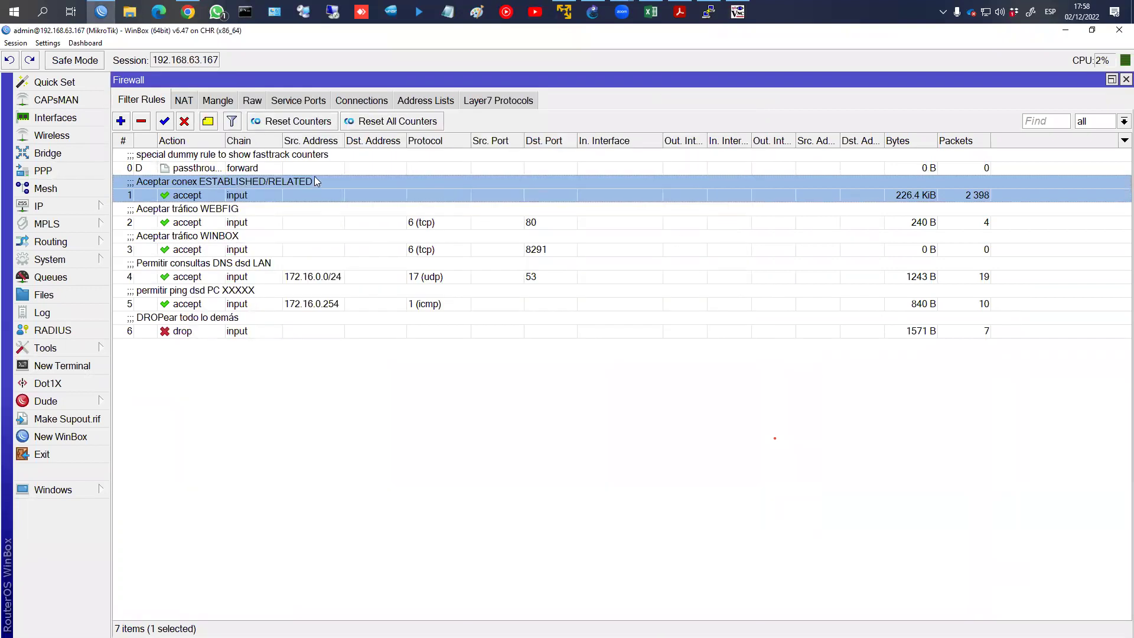
Reset the counters of all firewall filter rules
left_click(318, 168)
left_click(348, 331, "shift")
left_click(379, 122)
left_click(701, 287)
Switch to the Firefox PC viewer, open 172.16.0.1/webfig/ in three more tabs and maximize the browser window
key("alt+Tab")
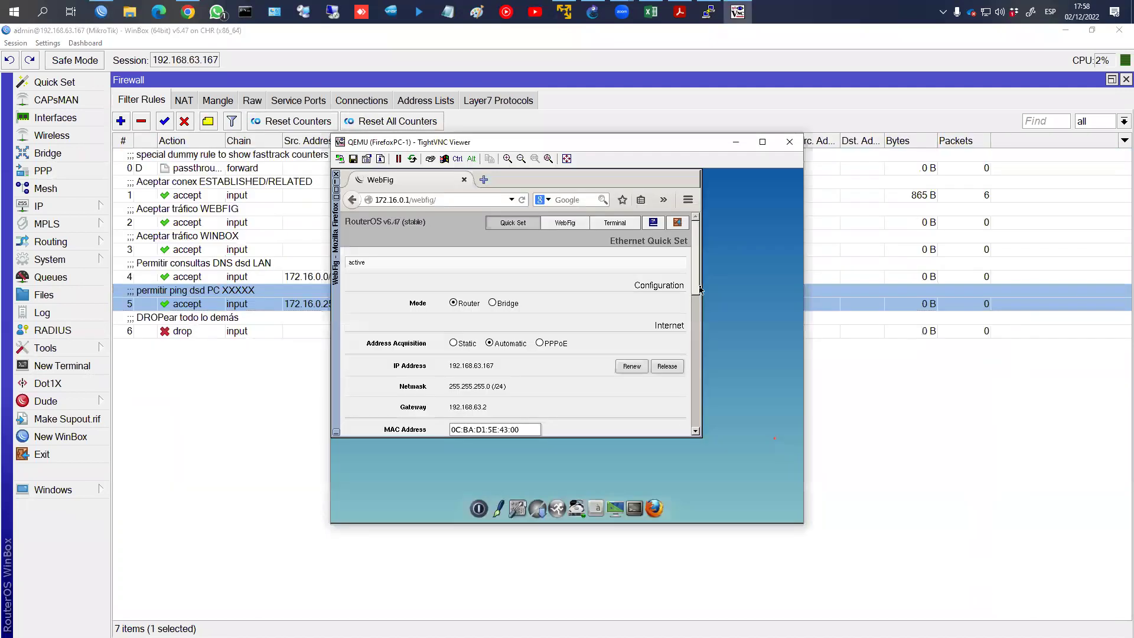
left_click(440, 199)
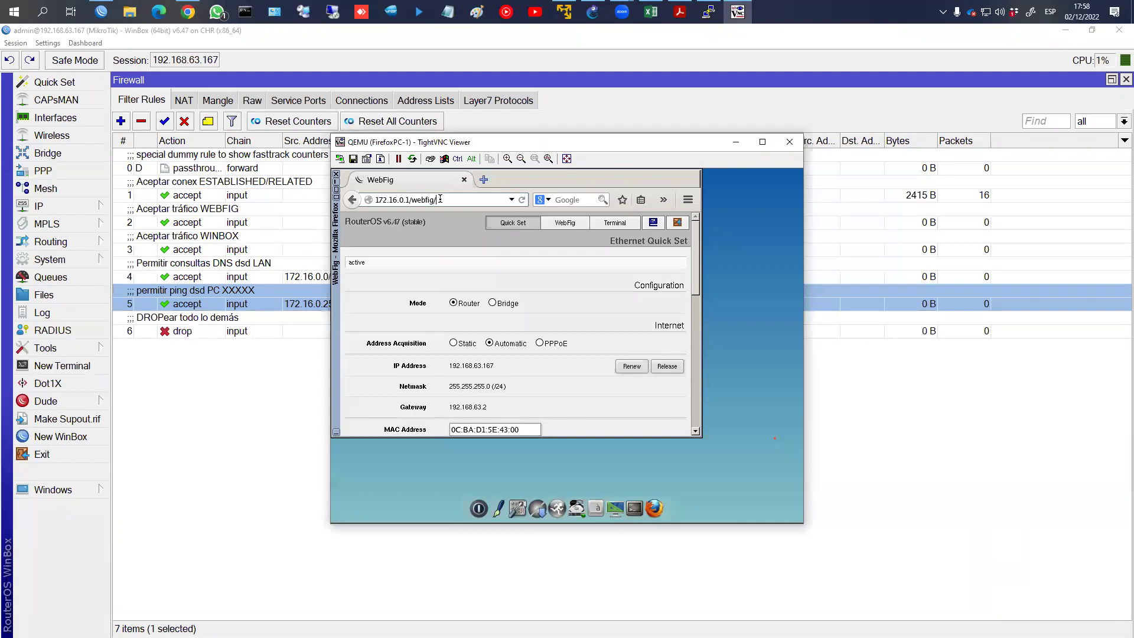
key("alt+Return")
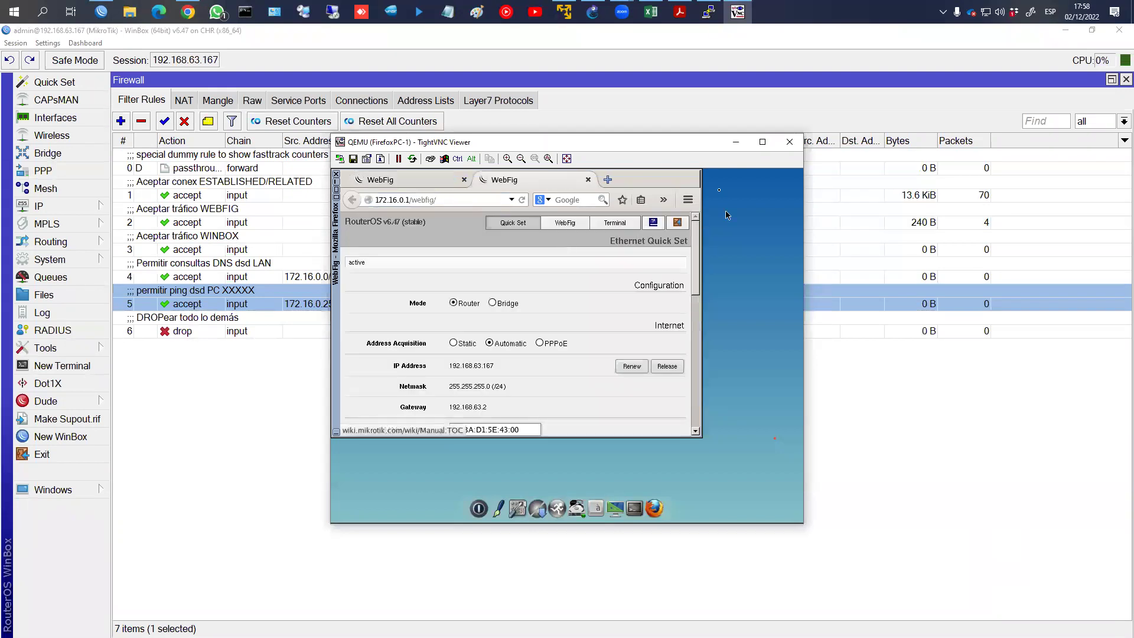
left_click(477, 199)
key("alt+Return")
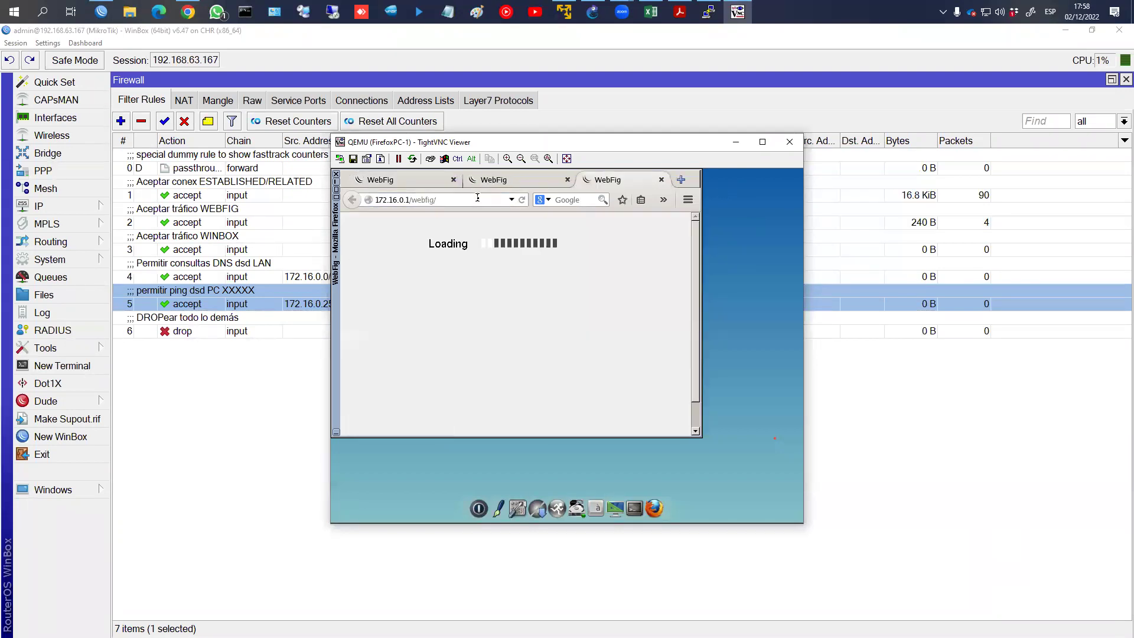
left_click(477, 199)
key("alt+Return")
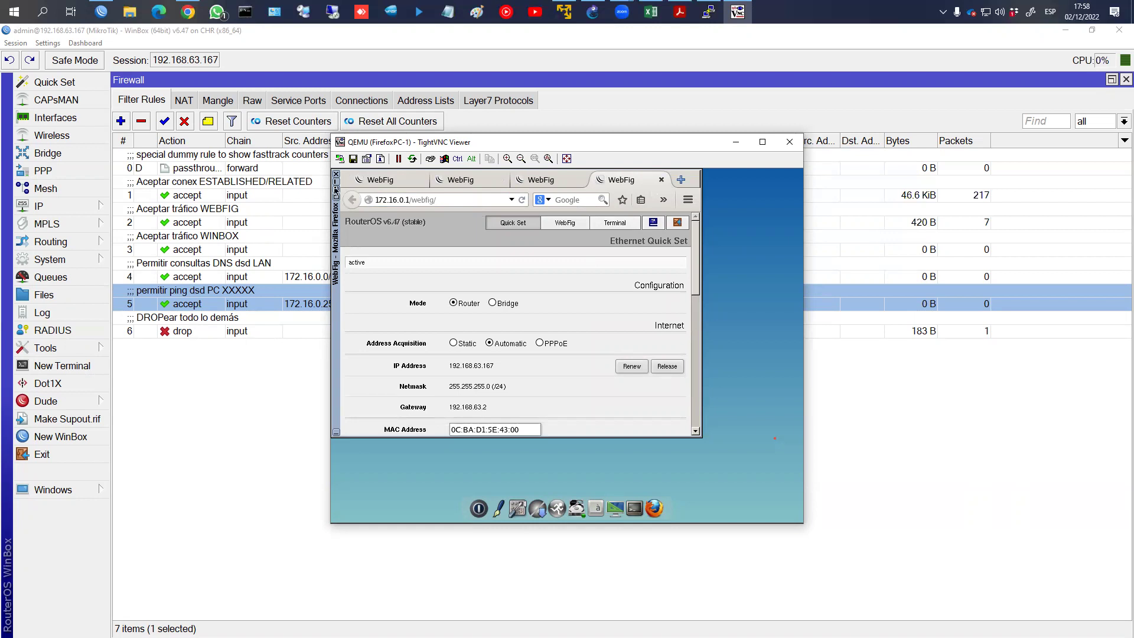
left_click(335, 190)
left_click(336, 198)
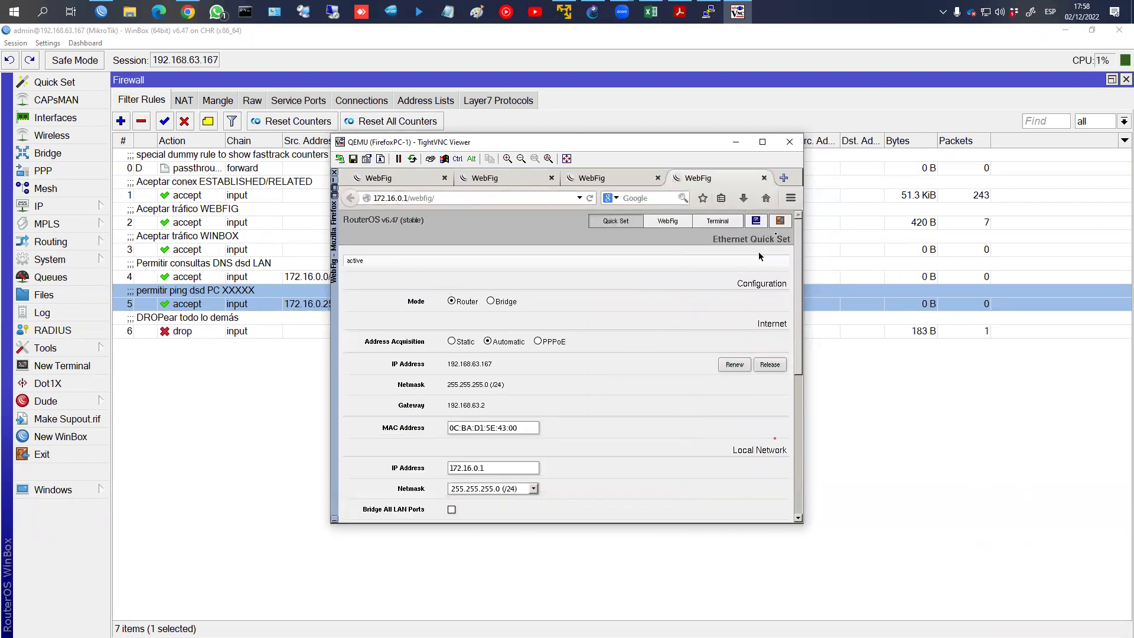
left_click(789, 200)
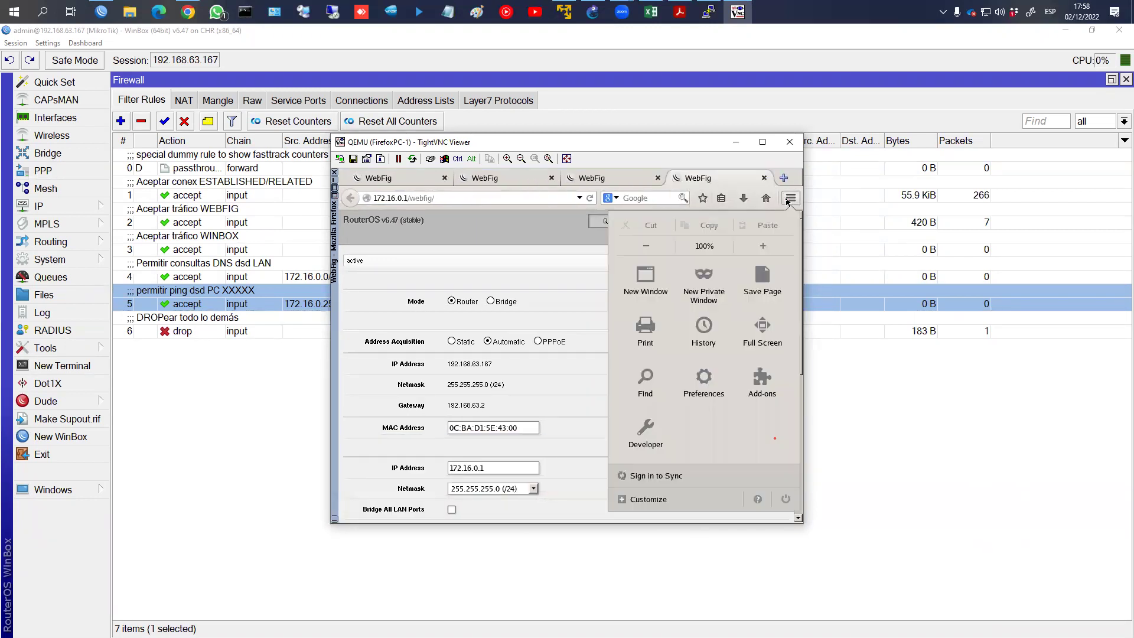
left_click(645, 281)
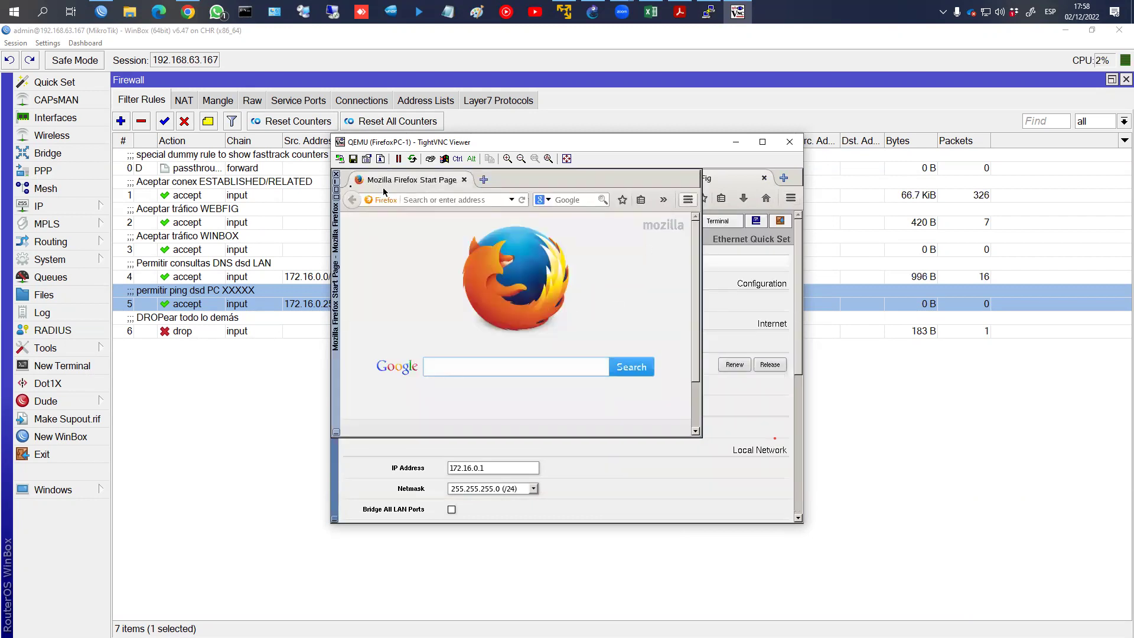
left_click(335, 175)
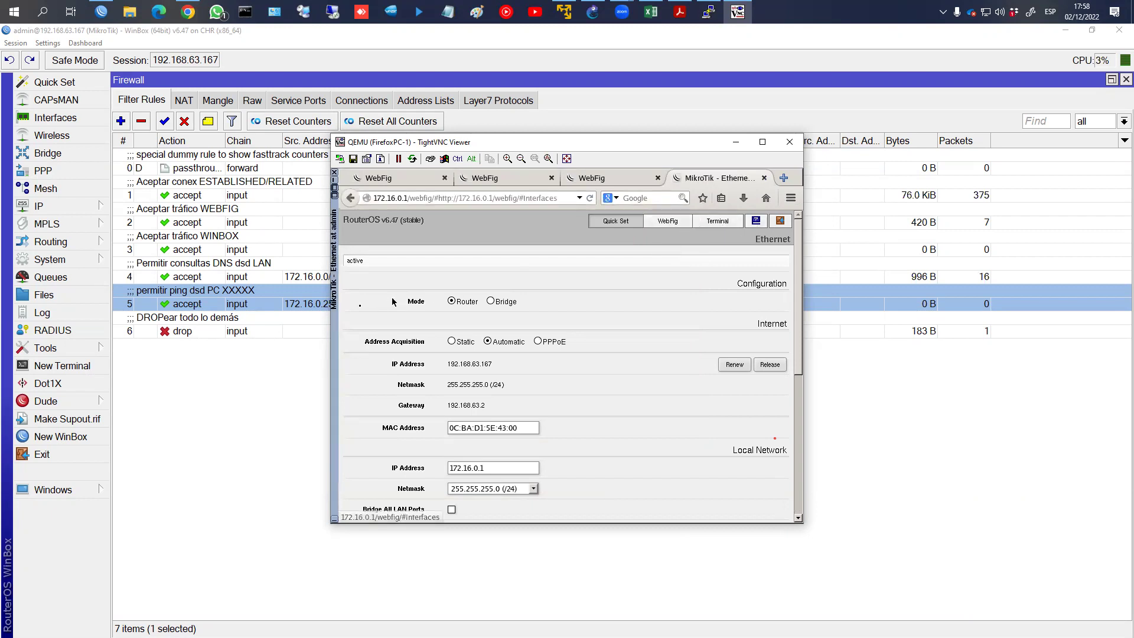
Try to open the WebFig and Terminal sections of the router's web interface in the Firefox PC
triple_click(668, 222)
left_click(725, 227)
left_click(670, 222)
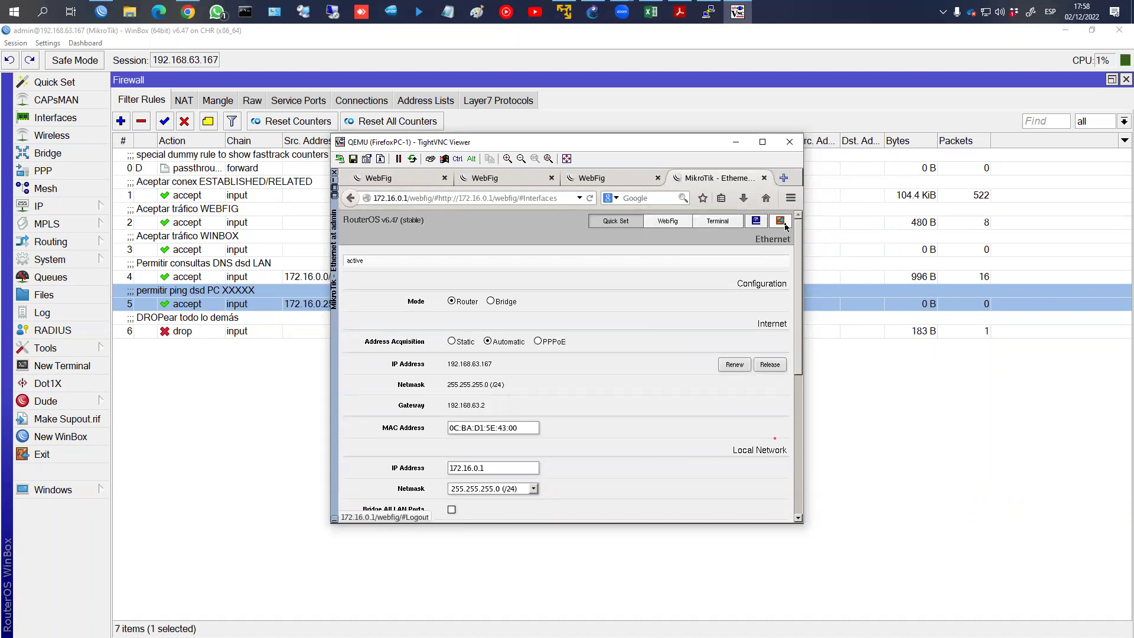
left_click(544, 262)
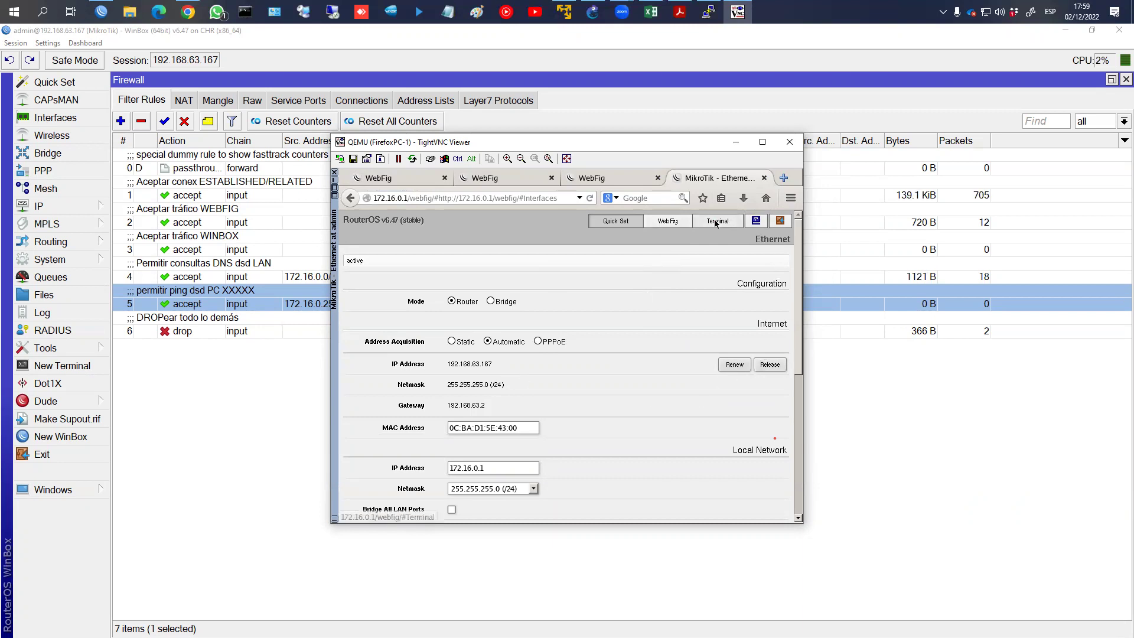
Close the Firefox PC viewer and examine the WEBFIG accept rule's counters in WinBox
left_click(791, 145)
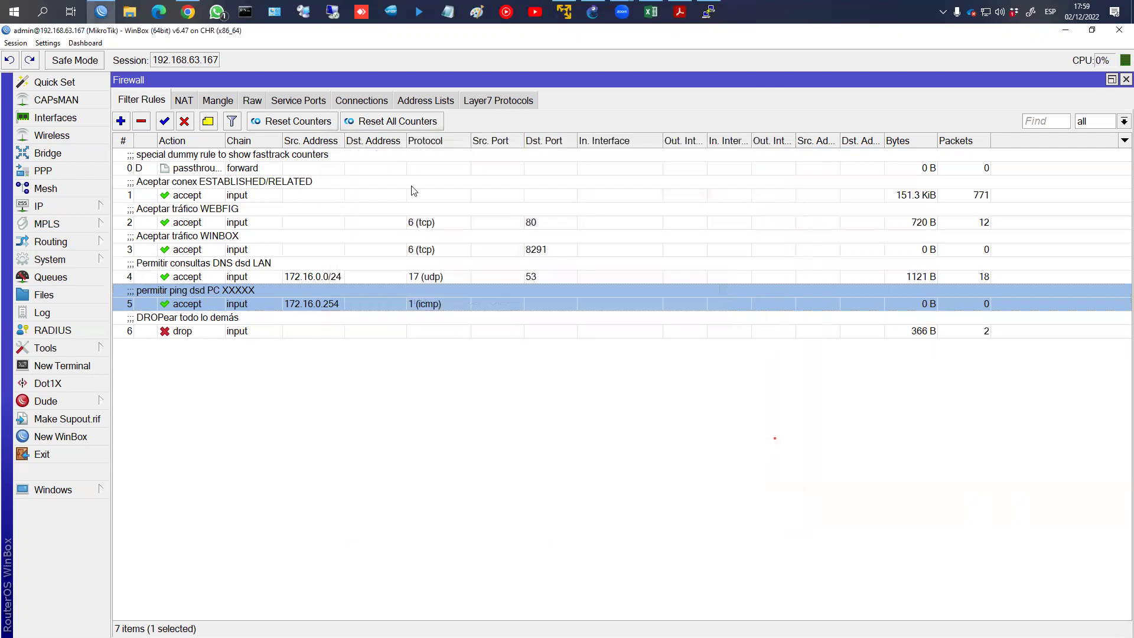
mouse_move(130, 197)
left_mouse_down()
mouse_move(280, 230)
mouse_move(1028, 242)
mouse_move(1004, 240)
left_mouse_up()
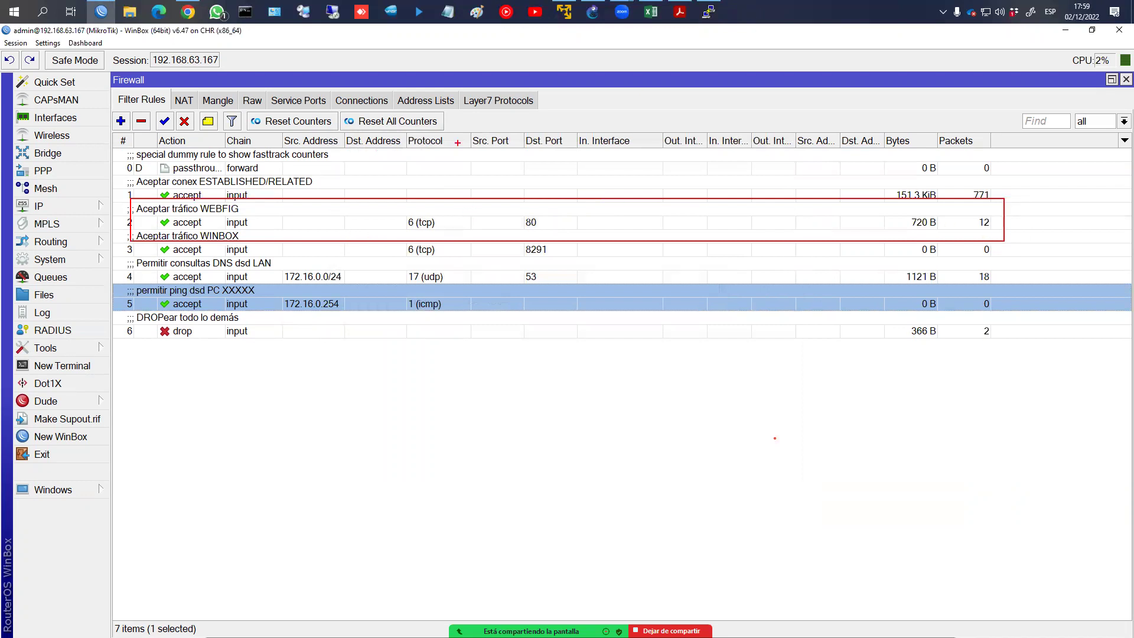
Restrict the "Aceptar tráfico WEBFIG" filter rule to source address 172.16.0.2
double_click(412, 222)
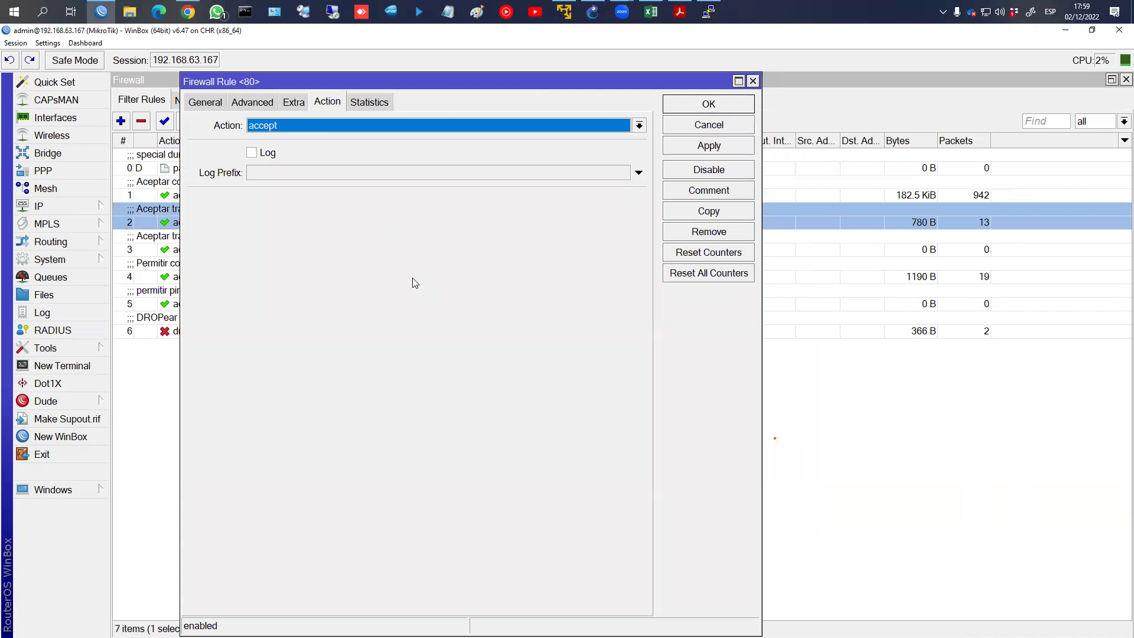
left_click(192, 104)
double_click(335, 146)
type("172.16.0.2")
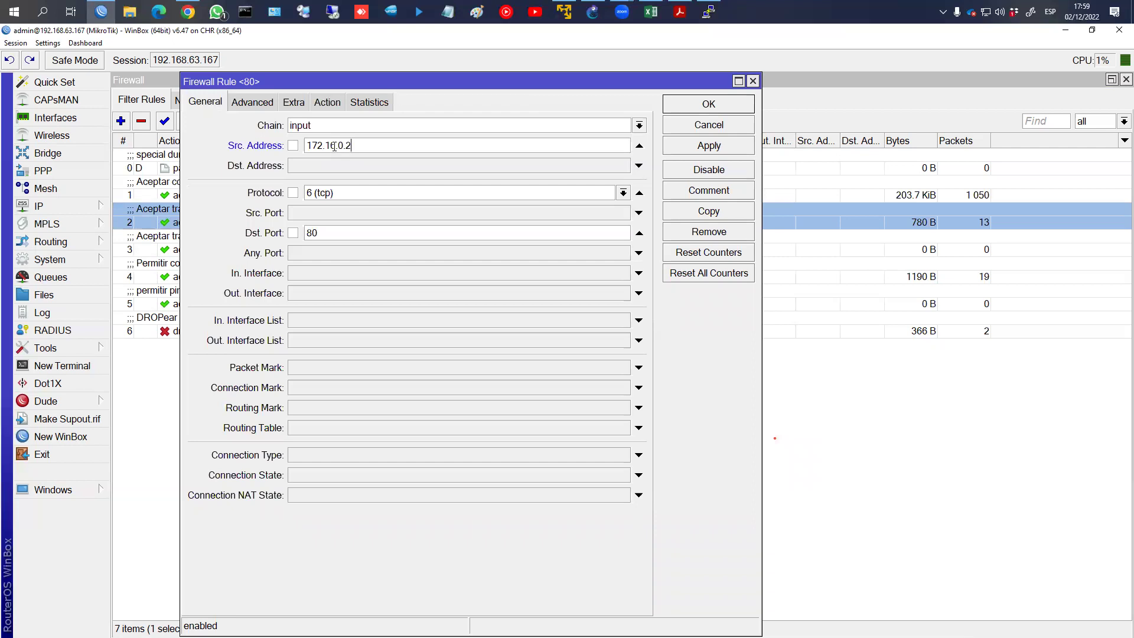
left_click(686, 151)
left_click(706, 105)
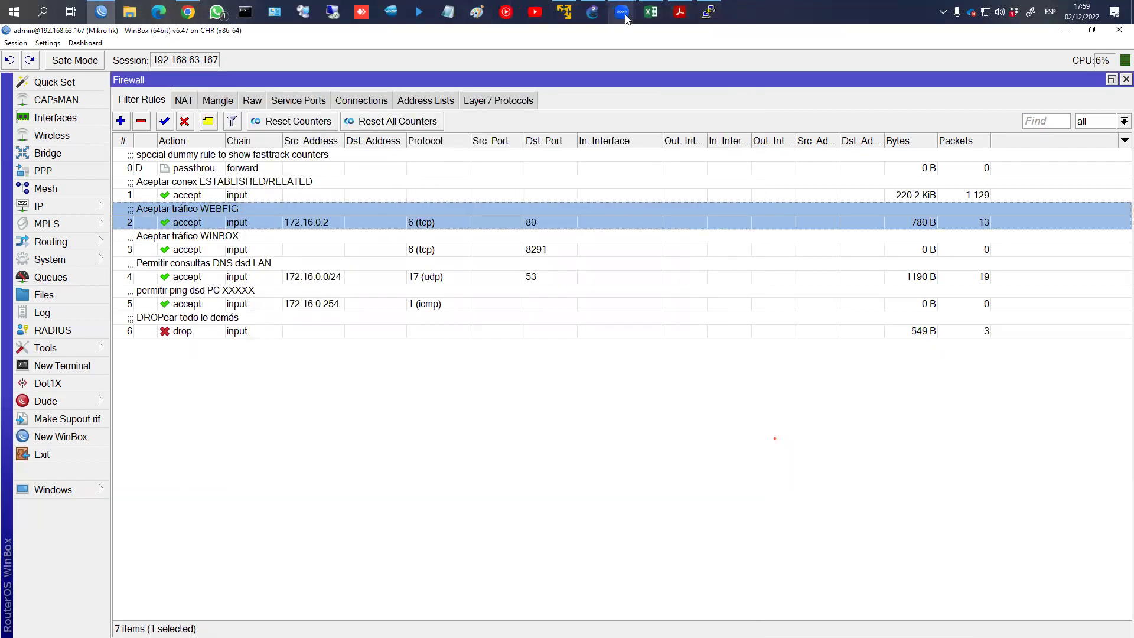
Switch to the GNS3 topology and open the console of the FirefoxPC-1 node
left_click(591, 12)
right_click(460, 446)
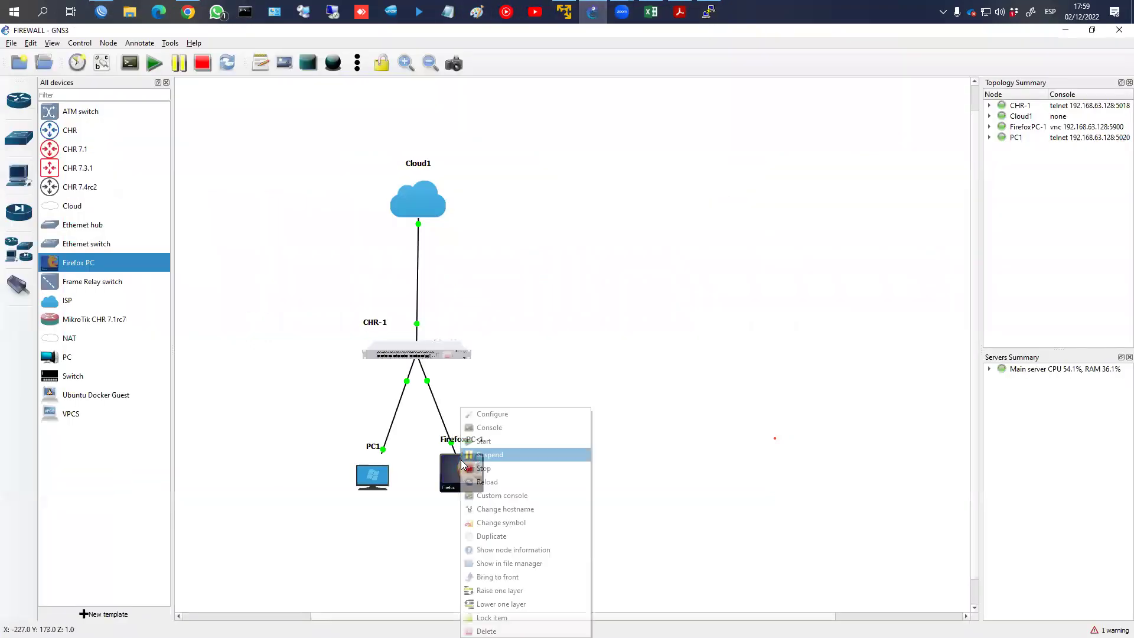
left_click(483, 428)
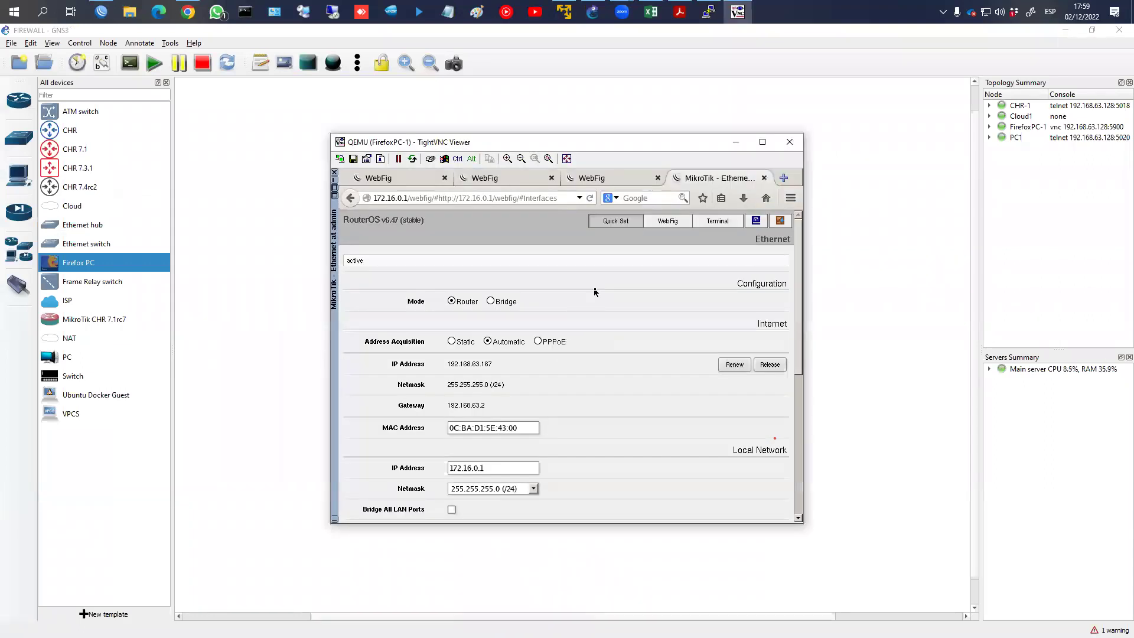
Shorten the browser address to 172.16.0.1, load the router's WebFig page and request it again
left_click(494, 198)
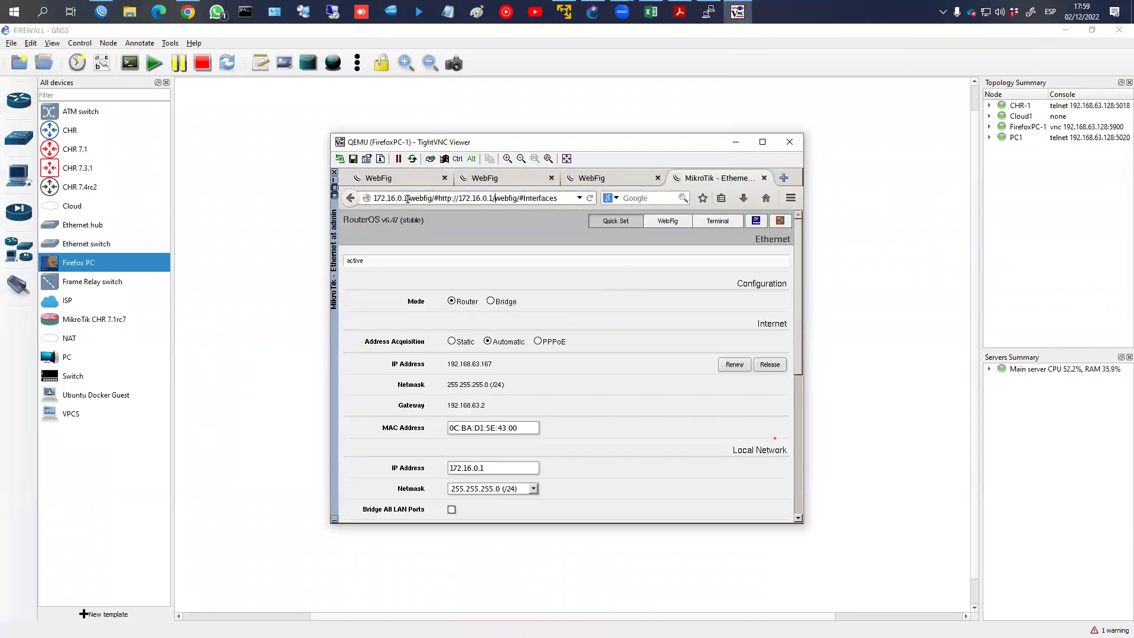
left_click_drag(408, 198, 560, 198)
key("BackSpace")
key("Return")
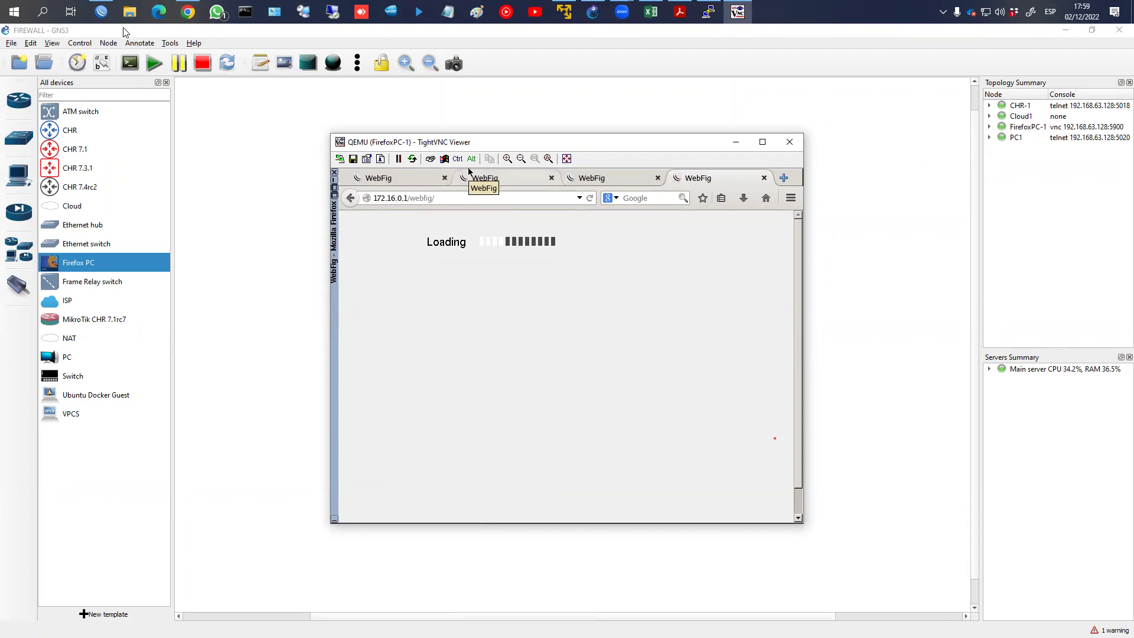
left_click(467, 200)
key("Return")
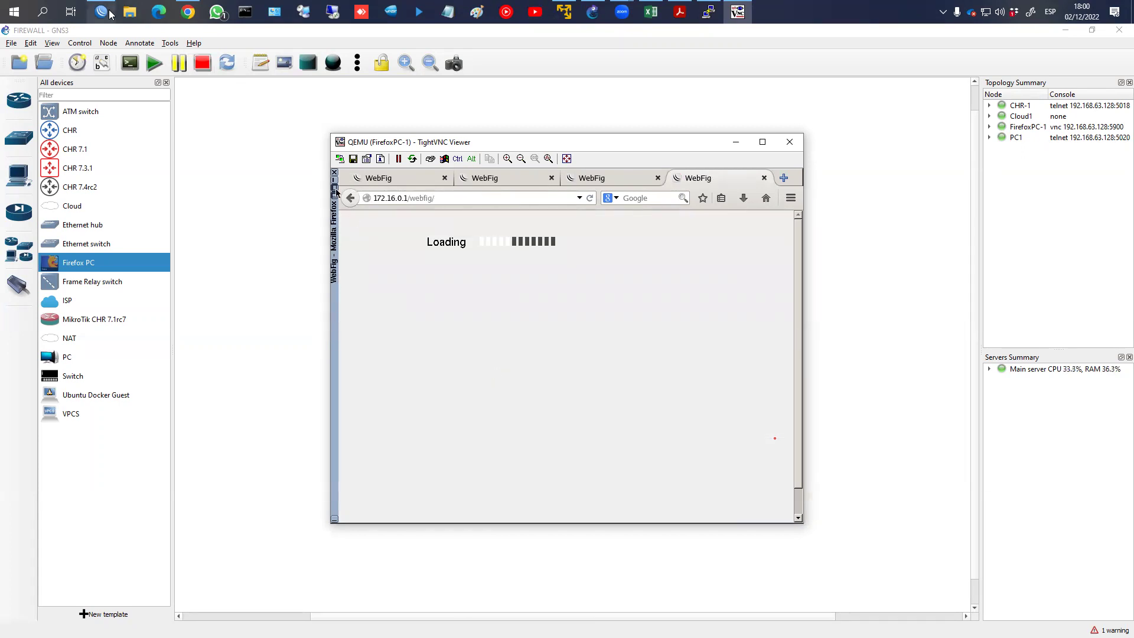
Return to WinBox and examine the counters of the WEBFIG and drop rules, plus the drop rule's General and Action settings
key("alt+Tab")
left_click(961, 339)
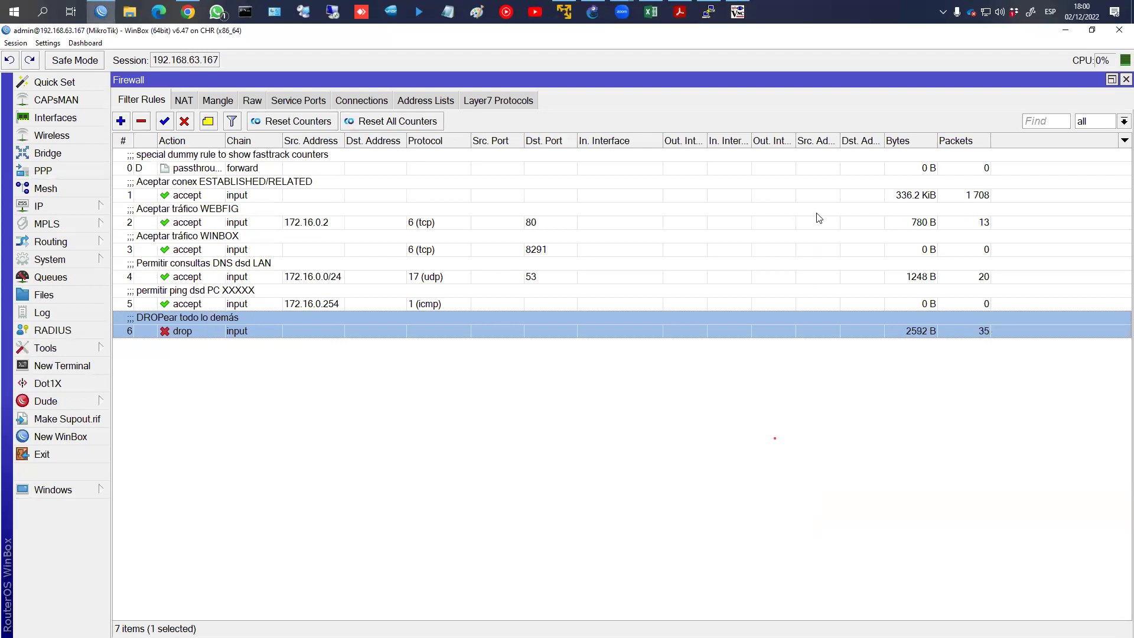
left_click(854, 196)
left_click(345, 224)
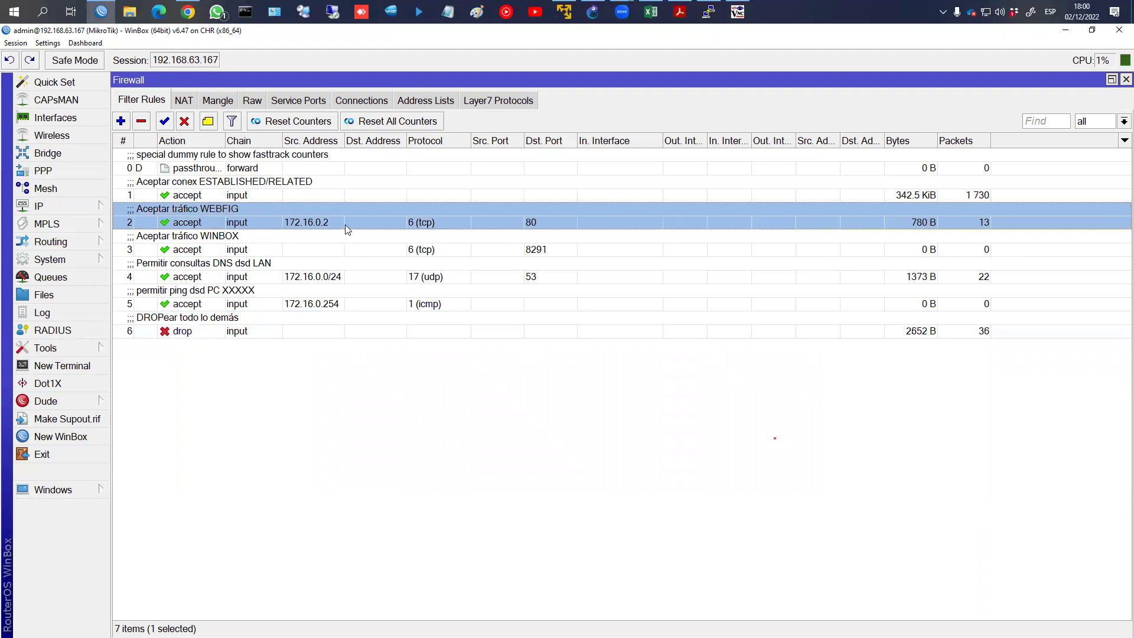
left_click(315, 331)
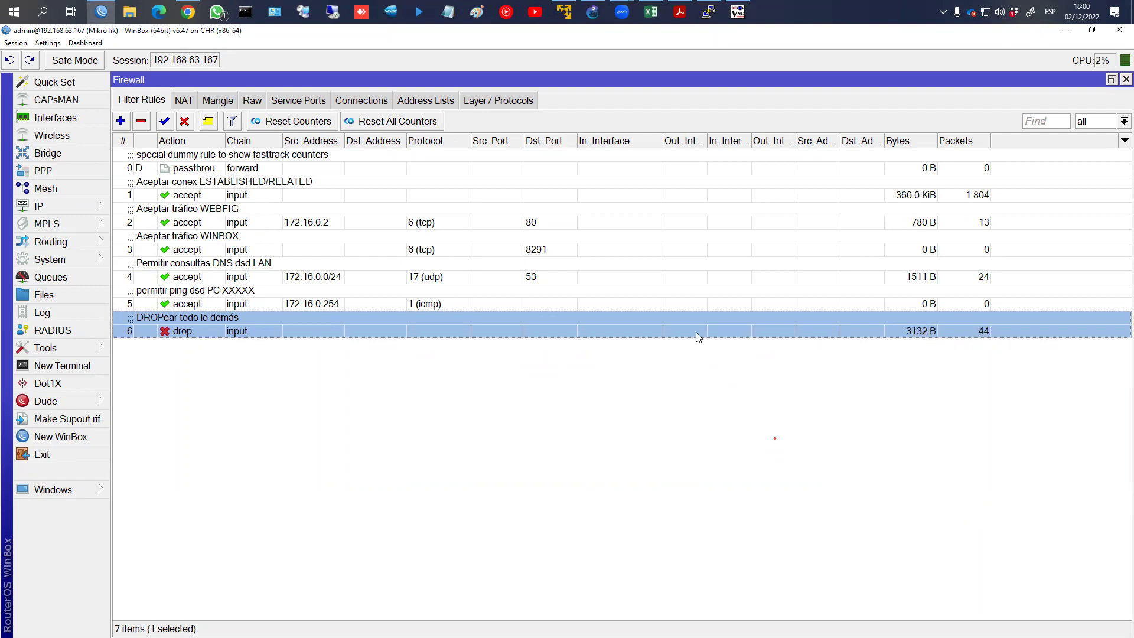
double_click(677, 332)
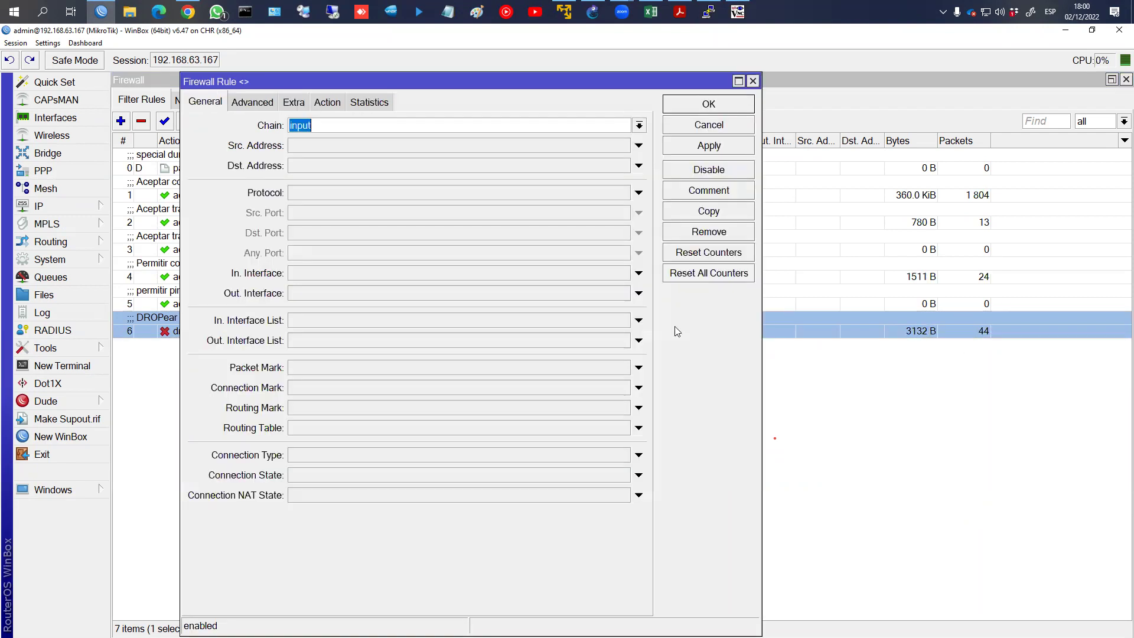
left_click(323, 102)
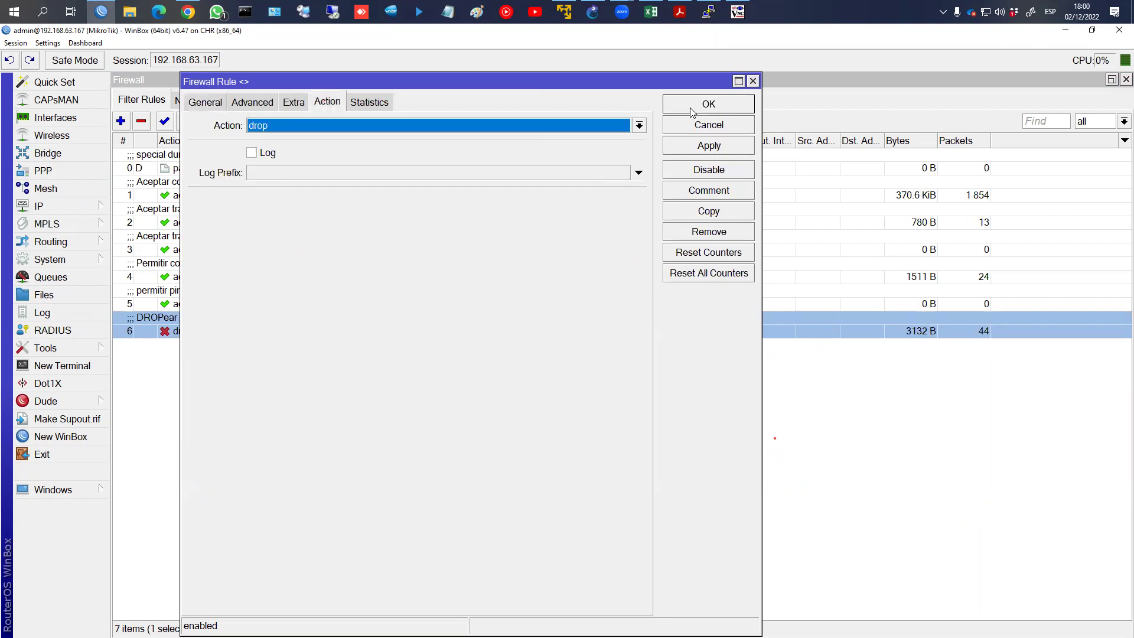
left_click(692, 110)
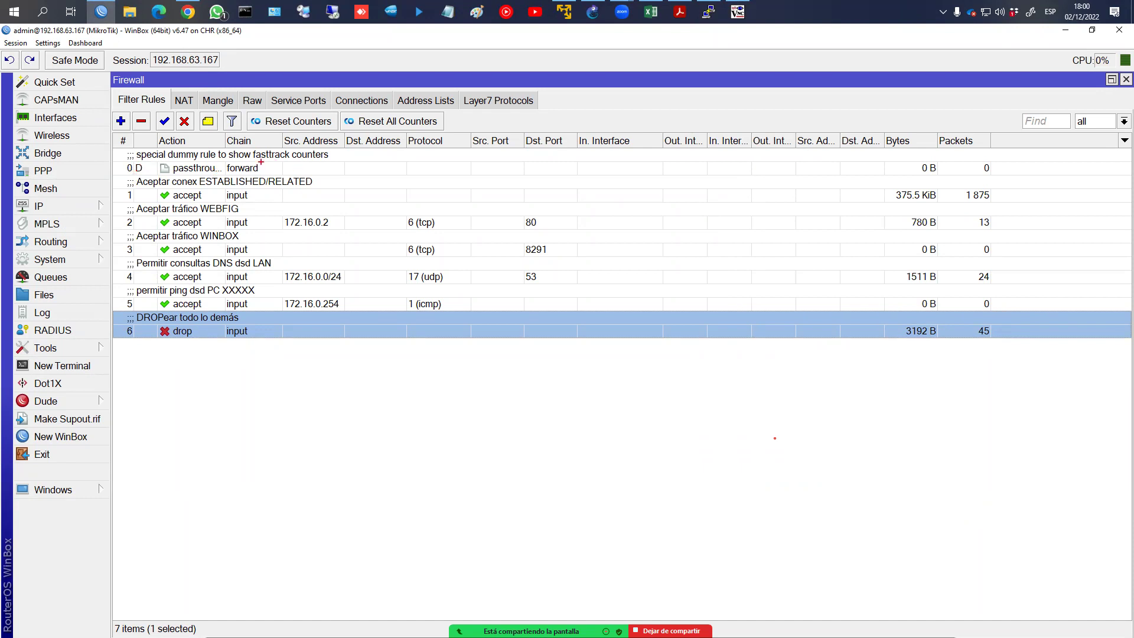
mouse_move(261, 163)
left_mouse_down()
mouse_move(281, 191)
mouse_move(264, 199)
mouse_move(295, 210)
mouse_move(269, 224)
left_mouse_up()
mouse_move(275, 221)
left_mouse_down()
mouse_move(286, 229)
mouse_move(264, 245)
mouse_move(275, 255)
left_mouse_up()
mouse_move(542, 244)
left_mouse_down()
mouse_move(535, 260)
mouse_move(529, 239)
left_mouse_up()
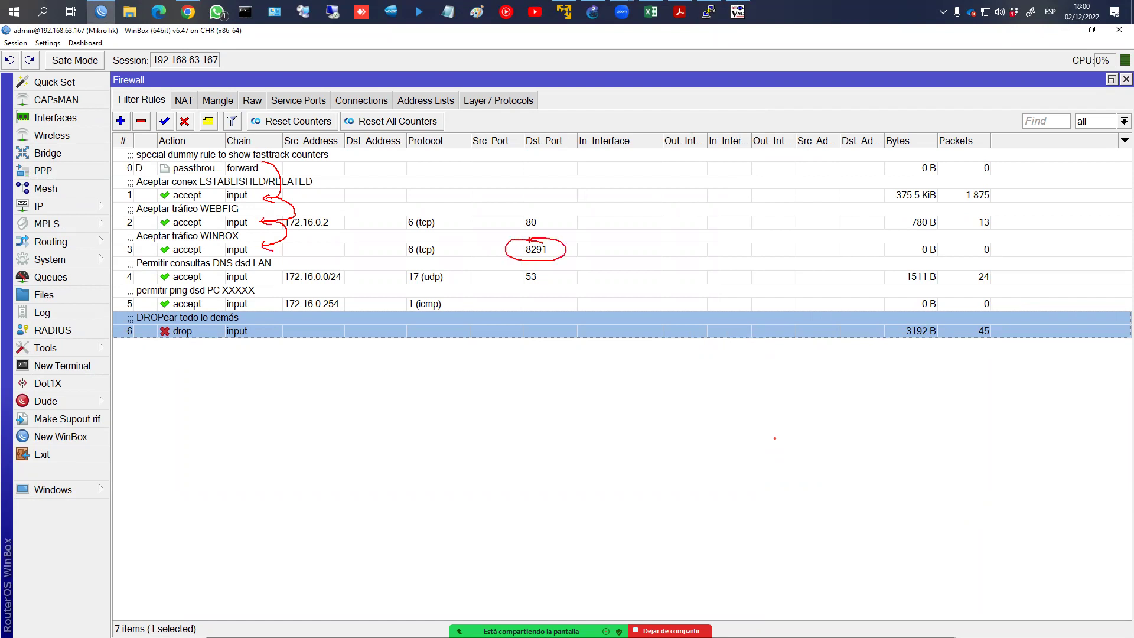
mouse_move(263, 244)
left_mouse_down()
mouse_move(298, 253)
mouse_move(280, 277)
left_mouse_up()
mouse_move(415, 265)
left_mouse_down()
mouse_move(408, 286)
mouse_move(406, 264)
left_mouse_up()
mouse_move(519, 266)
left_mouse_down()
mouse_move(523, 282)
mouse_move(513, 264)
left_mouse_up()
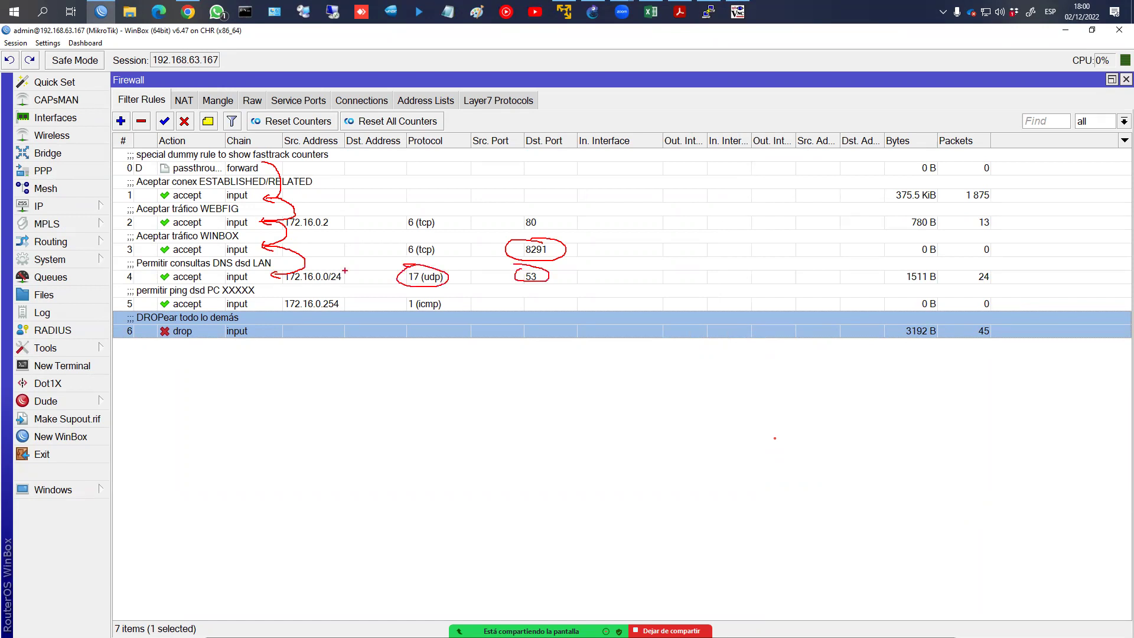
mouse_move(287, 275)
left_mouse_down()
mouse_move(297, 285)
mouse_move(271, 300)
mouse_move(262, 324)
mouse_move(283, 336)
mouse_move(389, 307)
left_mouse_up()
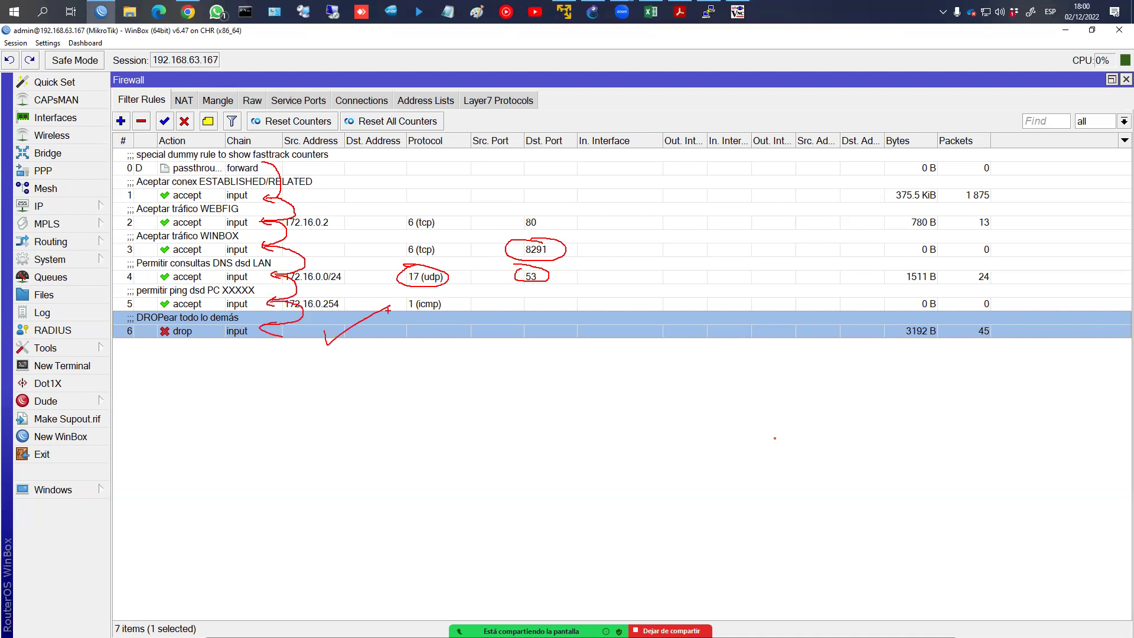
key("Escape")
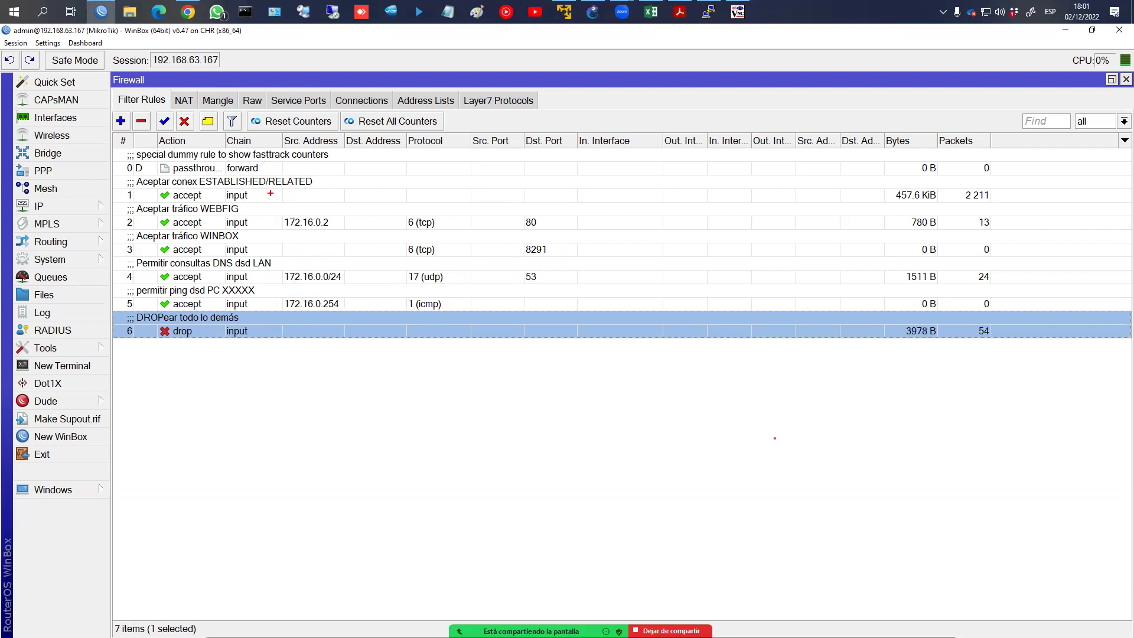
key("Escape")
mouse_move(1118, 52)
left_mouse_down()
mouse_move(1085, 42)
mouse_move(1122, 71)
mouse_move(1071, 42)
left_mouse_up()
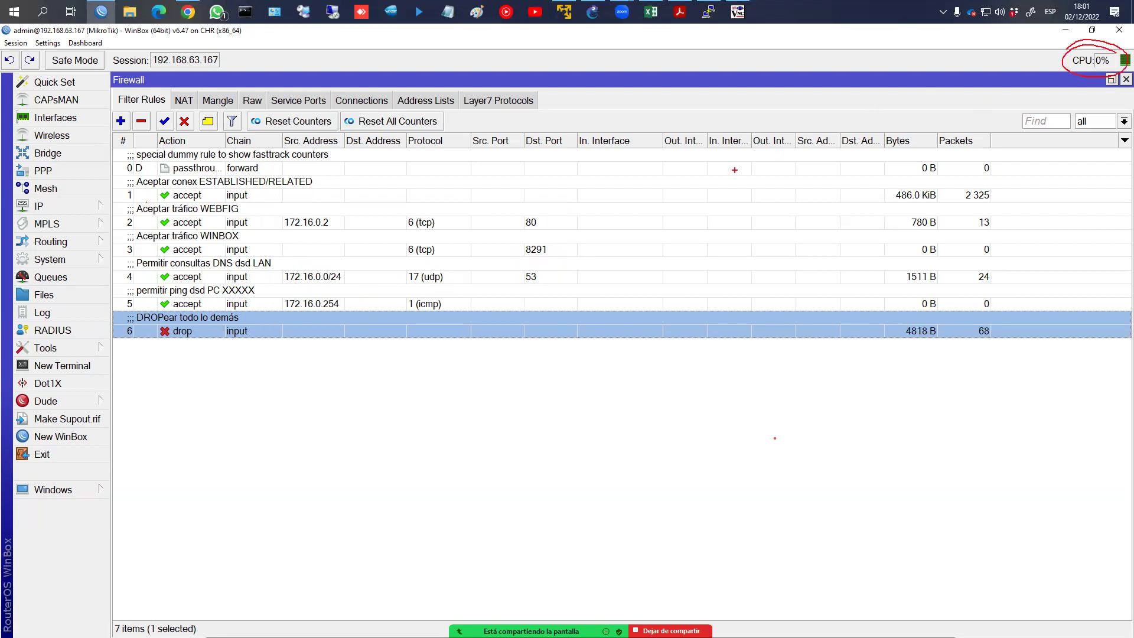
key("Escape")
key("alt")
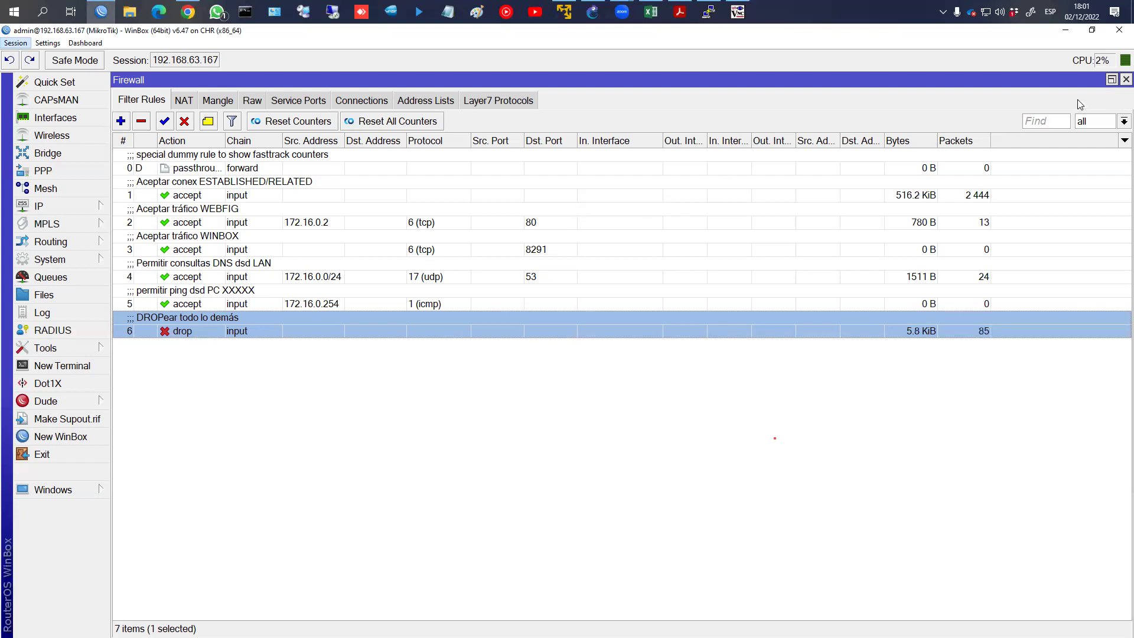
mouse_move(1114, 59)
left_mouse_down()
mouse_move(1058, 59)
mouse_move(1087, 48)
mouse_move(1066, 49)
left_mouse_up()
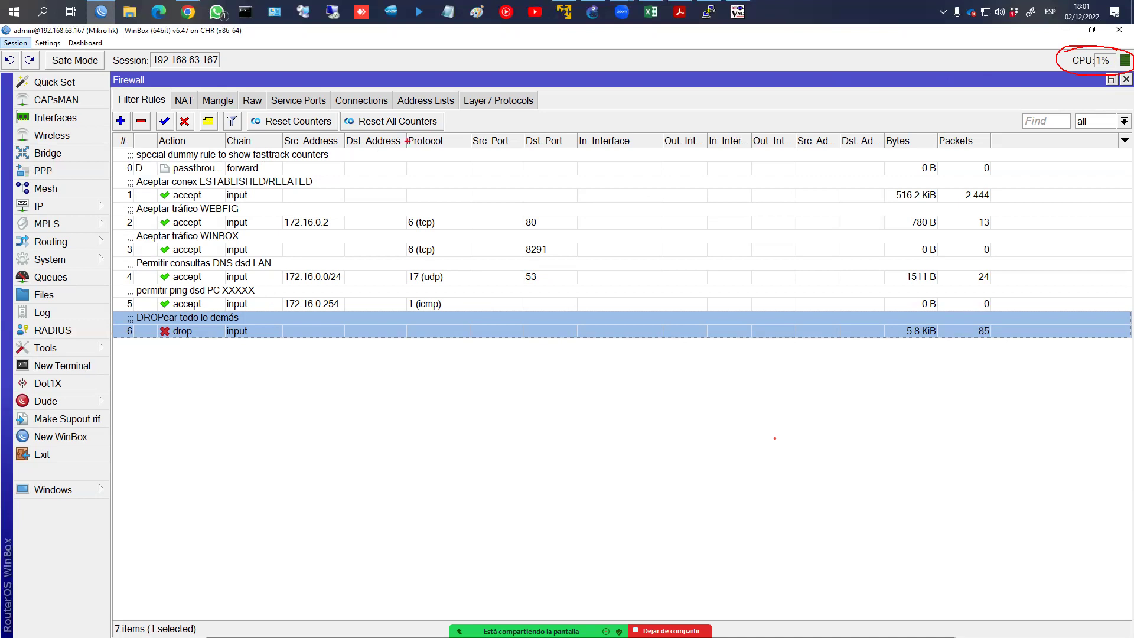
key("alt+s")
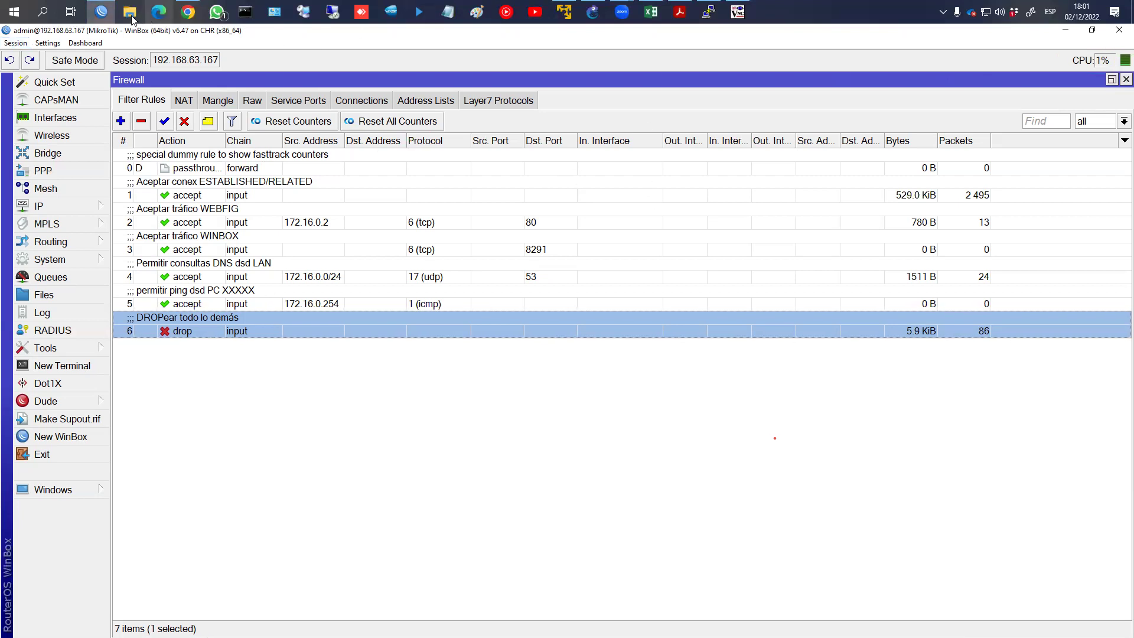
key("alt+s")
mouse_move(144, 173)
left_mouse_down()
mouse_move(165, 194)
mouse_move(166, 218)
mouse_move(139, 238)
mouse_move(147, 261)
mouse_move(133, 281)
mouse_move(164, 283)
left_mouse_up()
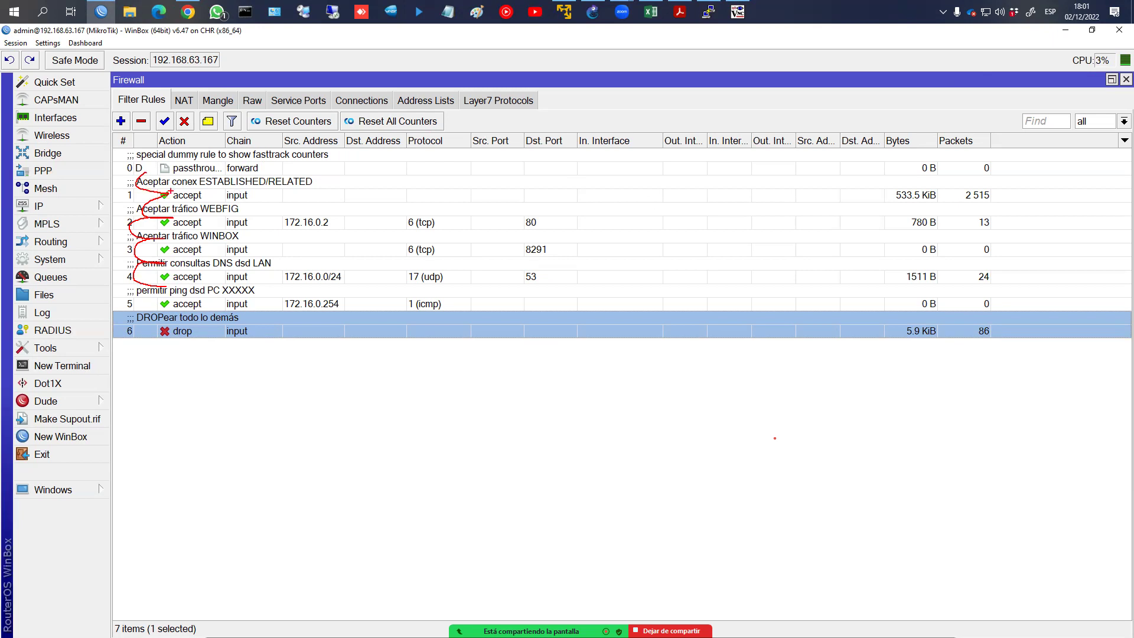
mouse_move(158, 288)
left_mouse_down()
mouse_move(152, 311)
mouse_move(168, 313)
mouse_move(145, 334)
mouse_move(161, 335)
left_mouse_up()
left_click_drag(176, 372, 166, 396)
mouse_move(184, 381)
left_mouse_down()
mouse_move(180, 393)
mouse_move(200, 378)
left_mouse_up()
mouse_move(155, 327)
left_mouse_down()
mouse_move(141, 341)
mouse_move(160, 353)
mouse_move(138, 375)
mouse_move(159, 382)
mouse_move(147, 390)
mouse_move(227, 378)
mouse_move(155, 392)
mouse_move(208, 398)
mouse_move(356, 309)
mouse_move(1114, 59)
mouse_move(1042, 66)
left_mouse_up()
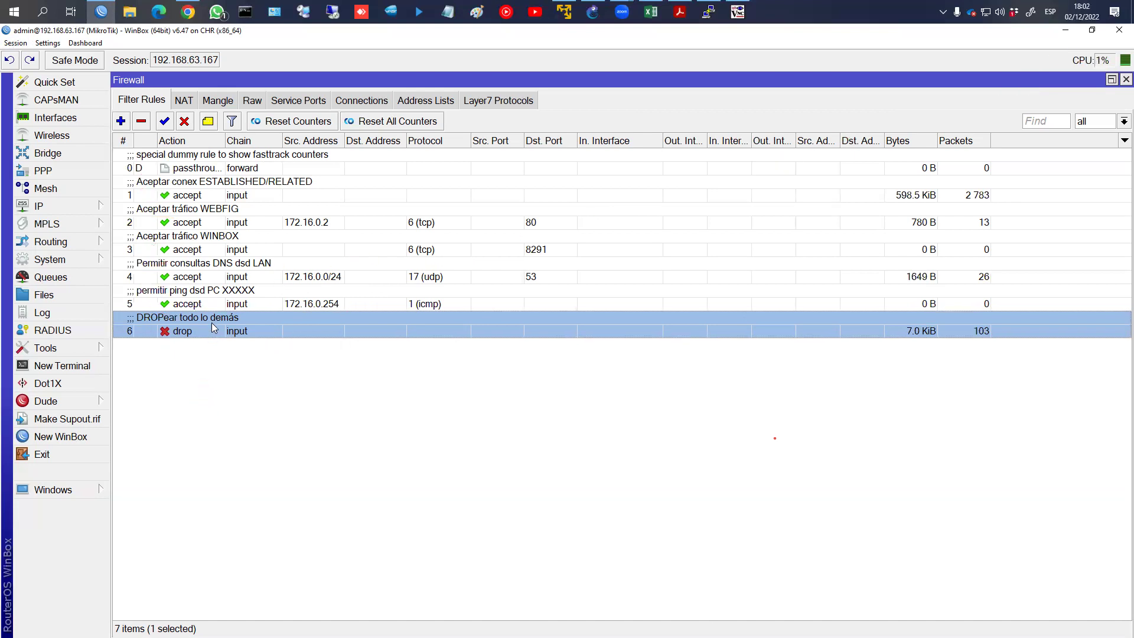
Move the "DROPear todo lo demás" rule above the ESTABLISHED/RELATED accept rule and test whether the session still responds
left_click(254, 303)
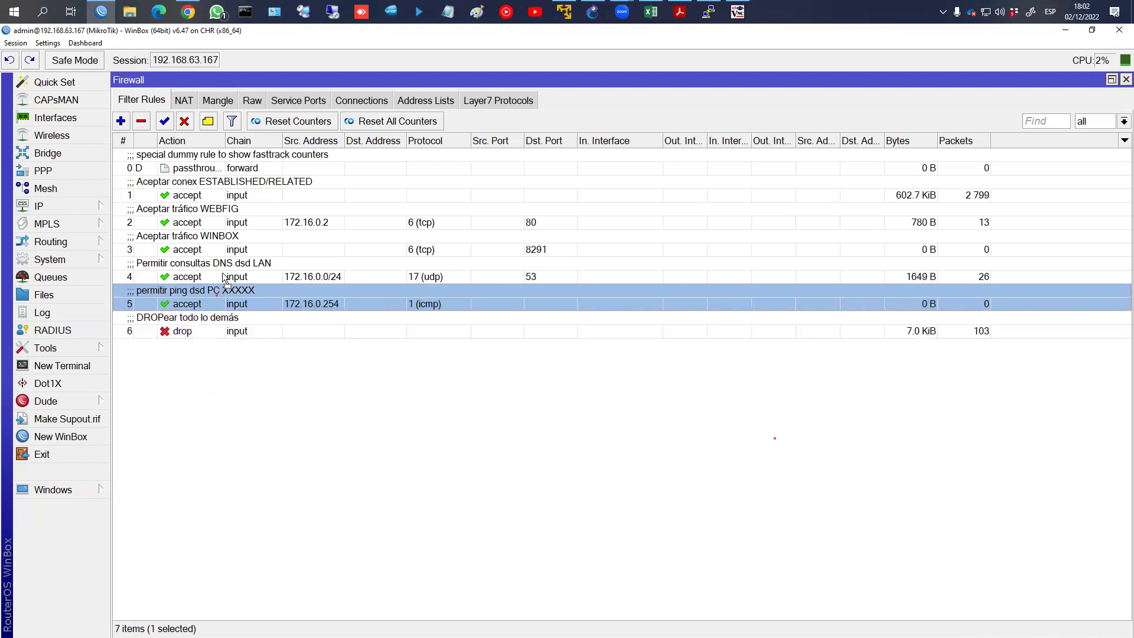
left_click(210, 326)
left_click_drag(209, 323, 239, 233)
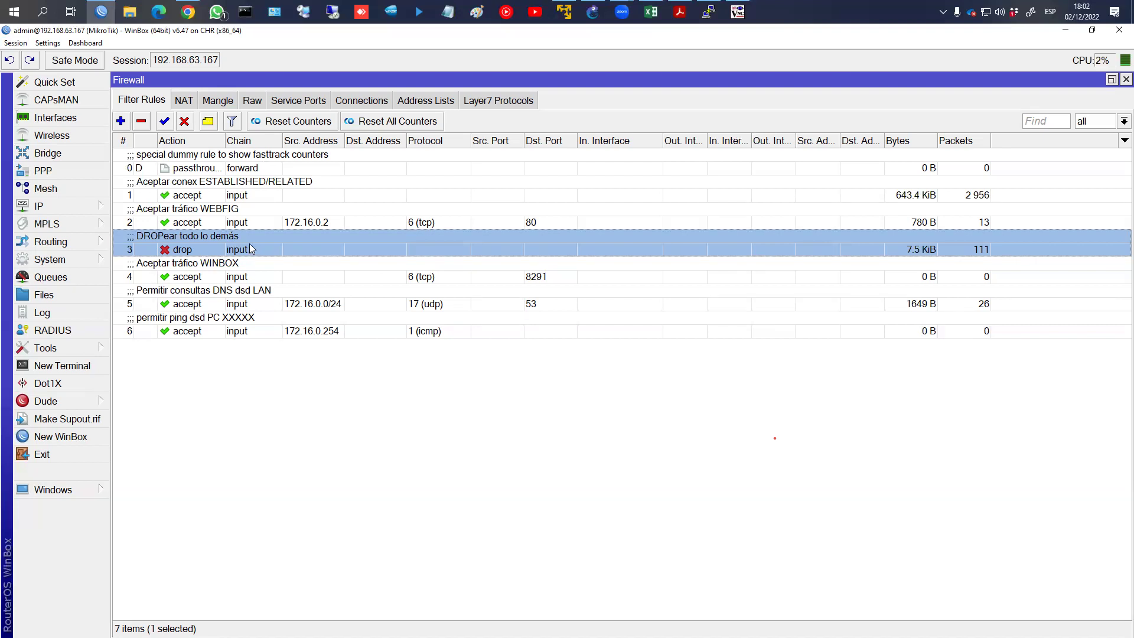
left_click_drag(250, 248, 273, 193)
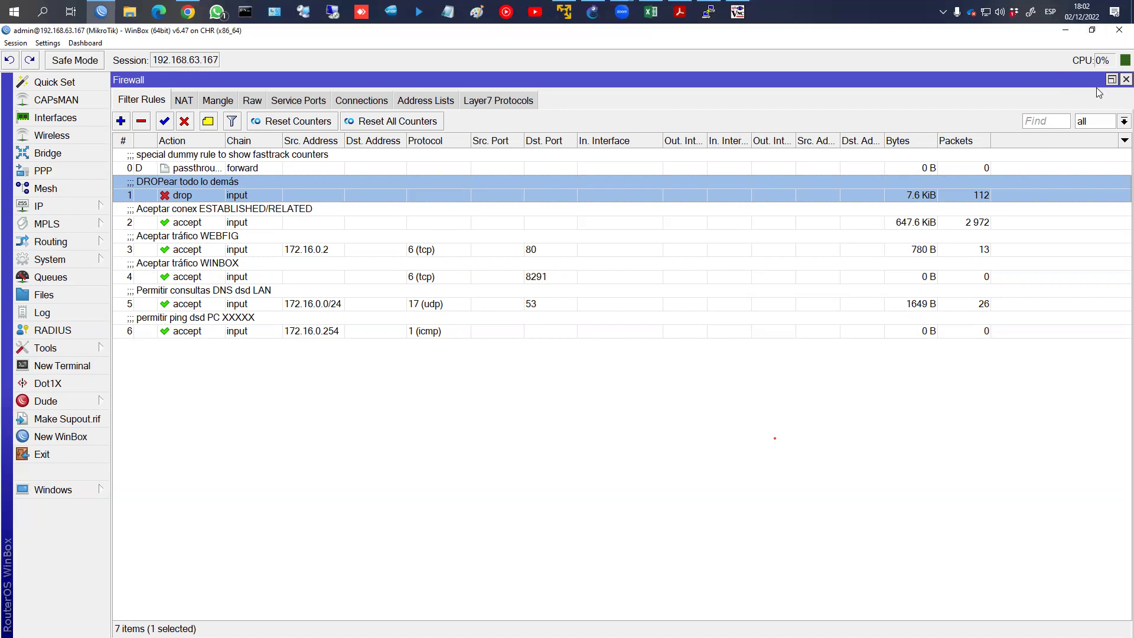
left_click(703, 263)
left_click(891, 227)
left_click(827, 195)
left_click(799, 249)
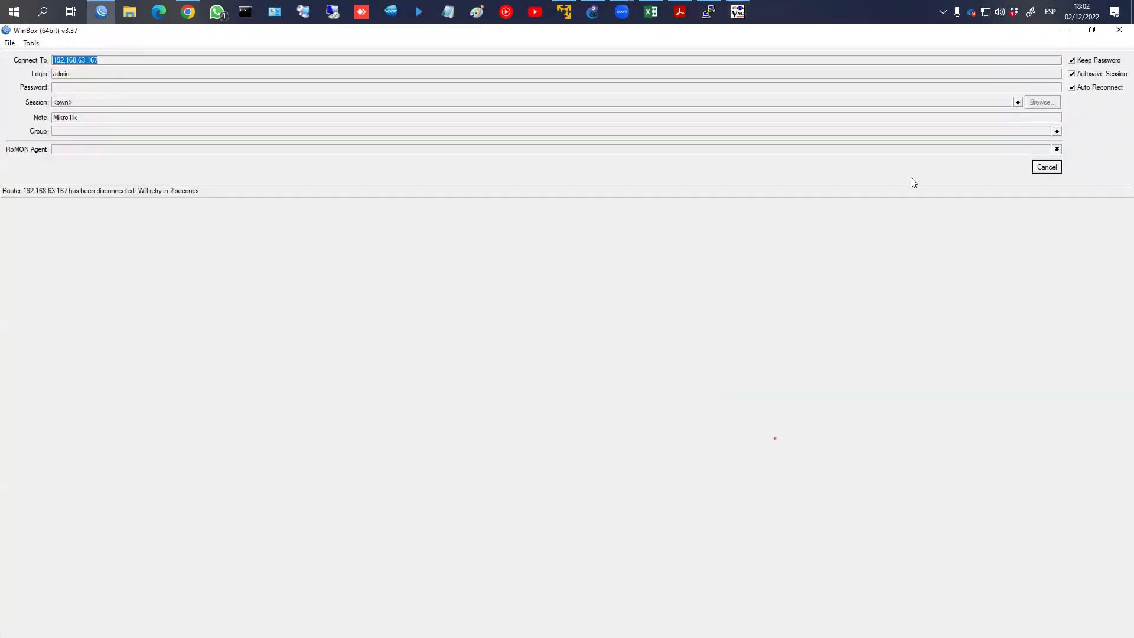
Cancel the automatic reconnection and connect to the CHR router through its MAC address 0C:BA:D1:5E:43:00
left_click(1047, 167)
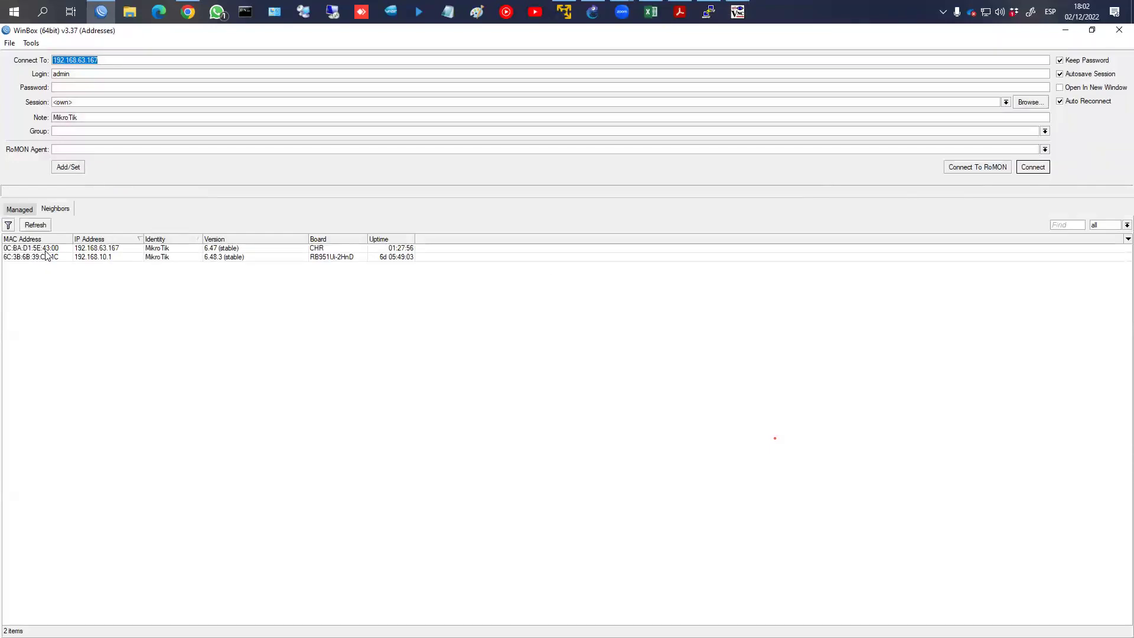
left_click(49, 249)
left_click(1033, 168)
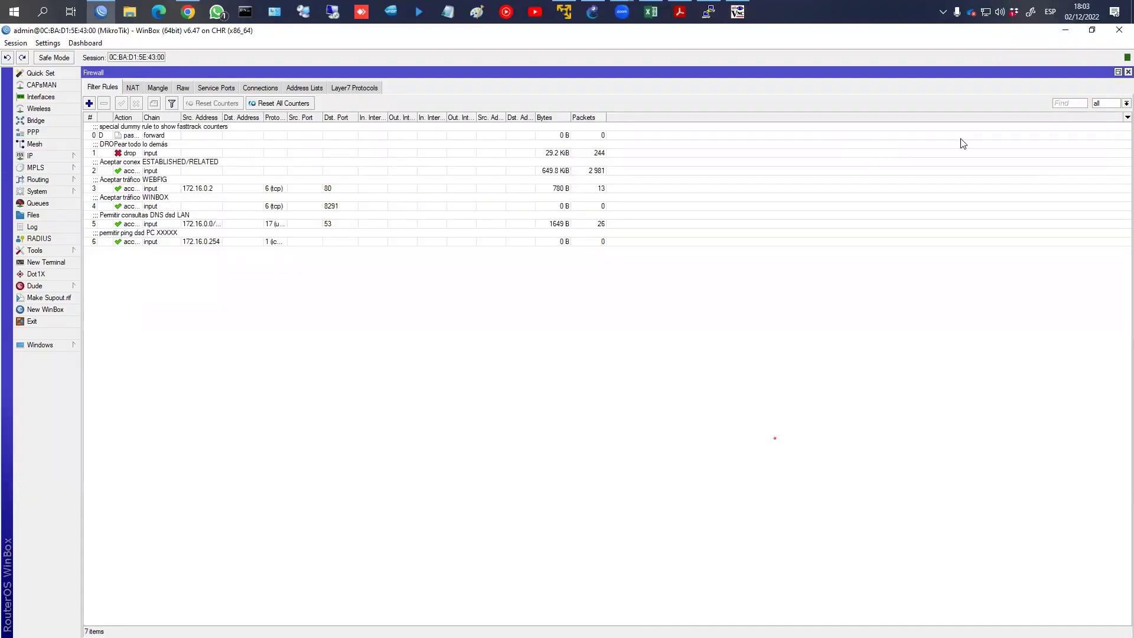
Close the Firewall window and the router session, and reopen the WinBox login window
left_click(1118, 72)
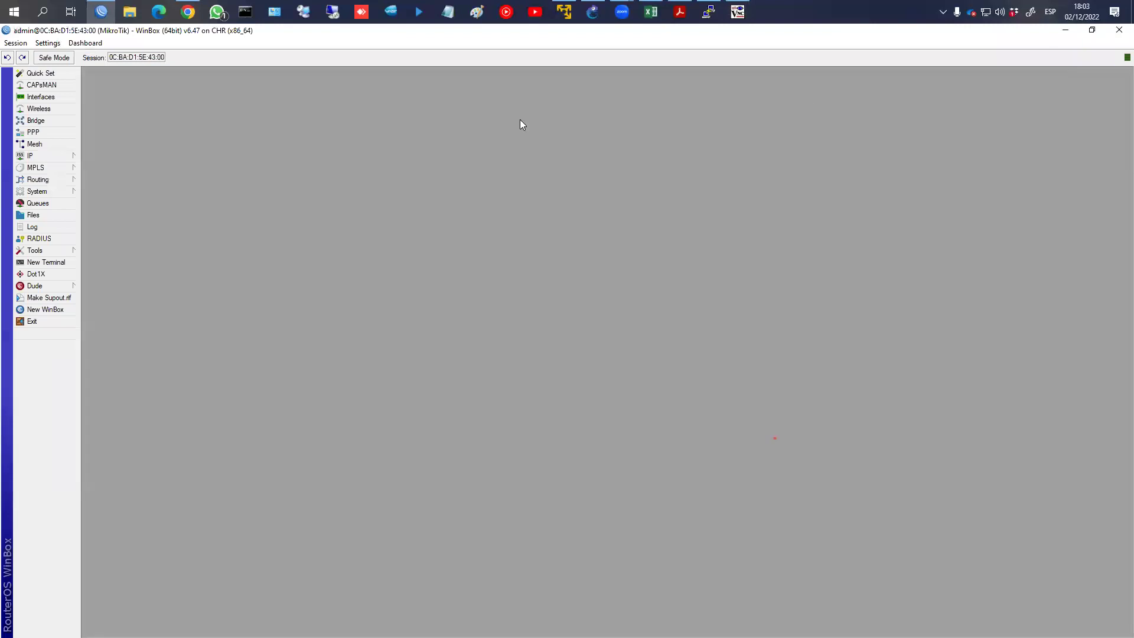
left_click(1114, 30)
left_click(101, 11)
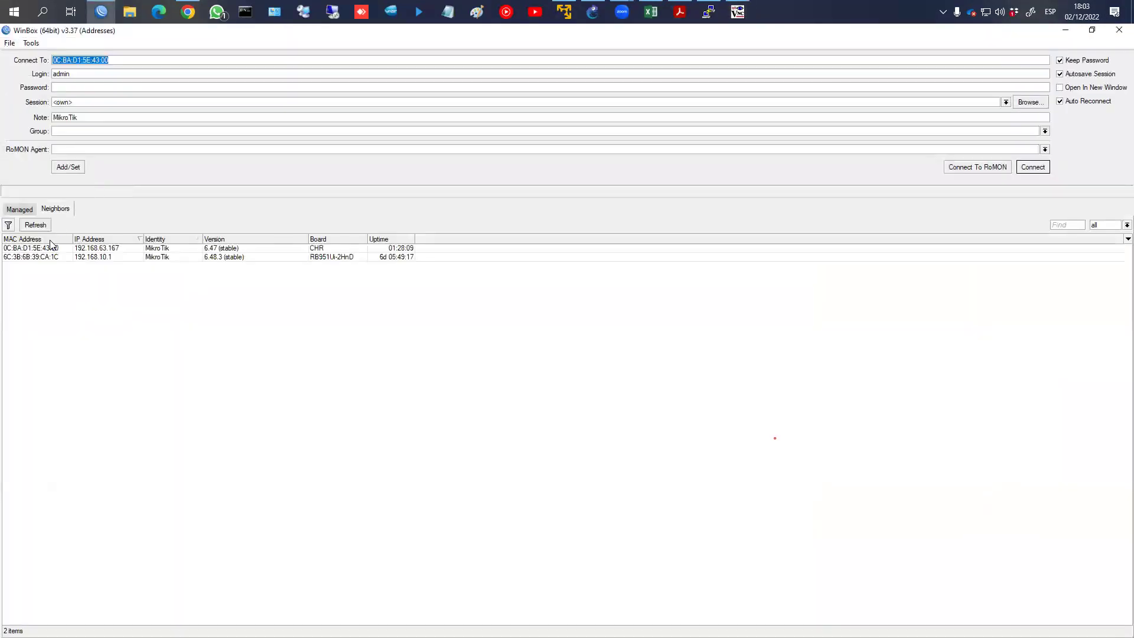
Try to connect to the CHR router by its IP address 192.168.63.167, and select its MAC address again
left_click(94, 249)
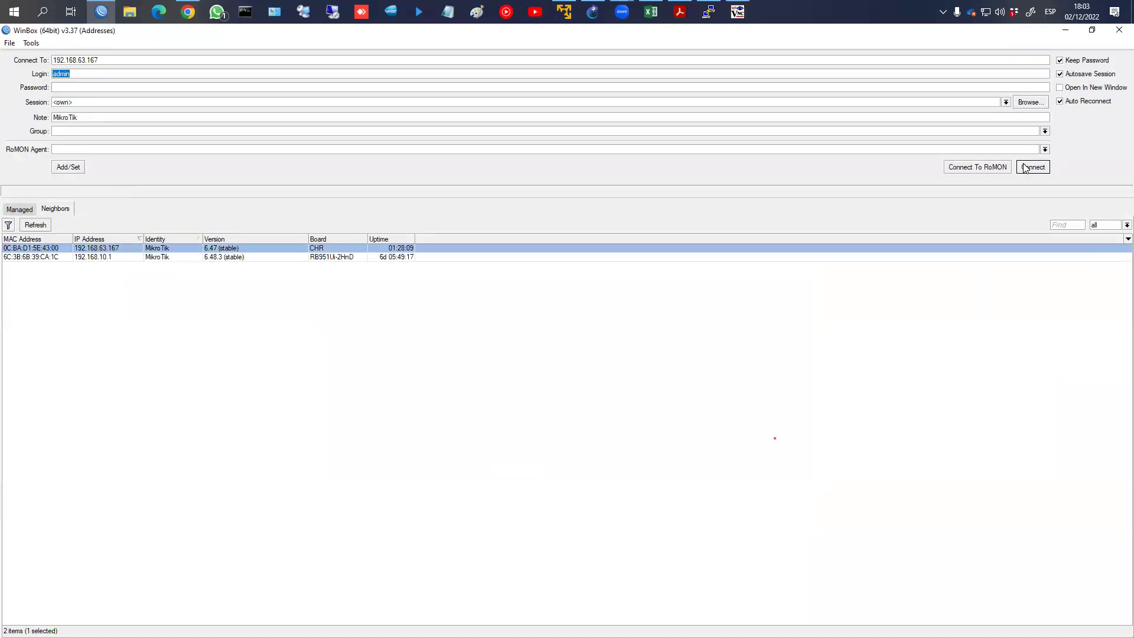
left_click(1025, 168)
left_click(1033, 168)
left_click(47, 249)
Switch to the firewall PDF in Acrobat Reader and examine the "Sección Filter" flow diagram on page 25
left_click(650, 12)
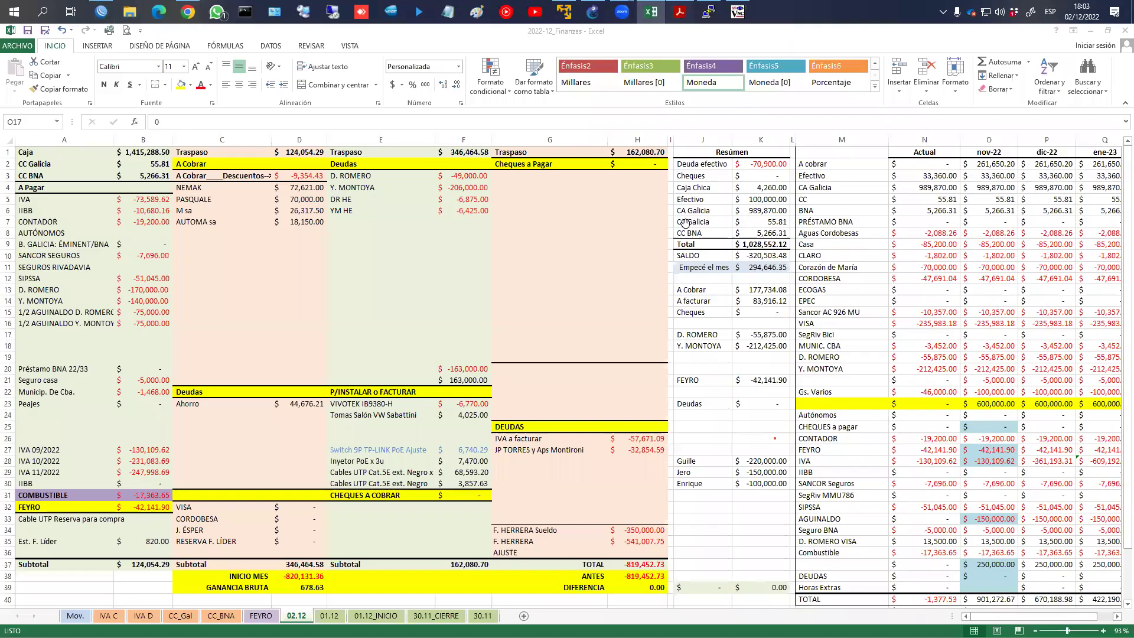
left_click(678, 14)
scroll(747, 354, "up", 3)
scroll(746, 355, "up", 2)
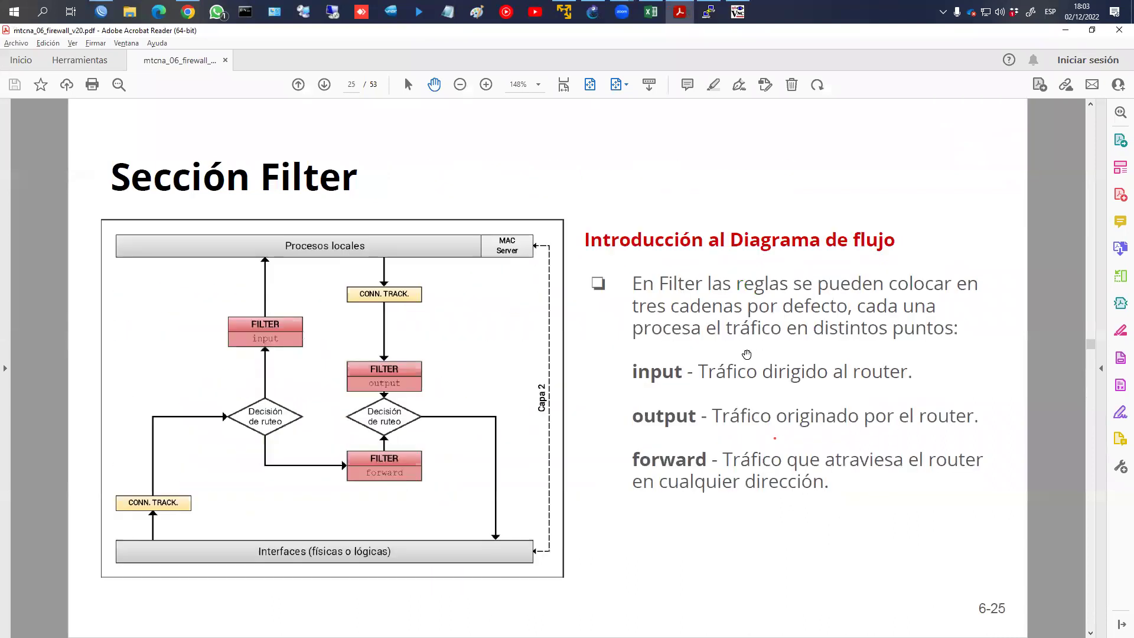
Circle the MAC Server block and the "Capa 2" path on the Filter section flow diagram
mouse_move(527, 350)
left_mouse_down()
mouse_move(558, 449)
mouse_move(561, 353)
left_mouse_up()
left_click_drag(511, 274, 496, 248)
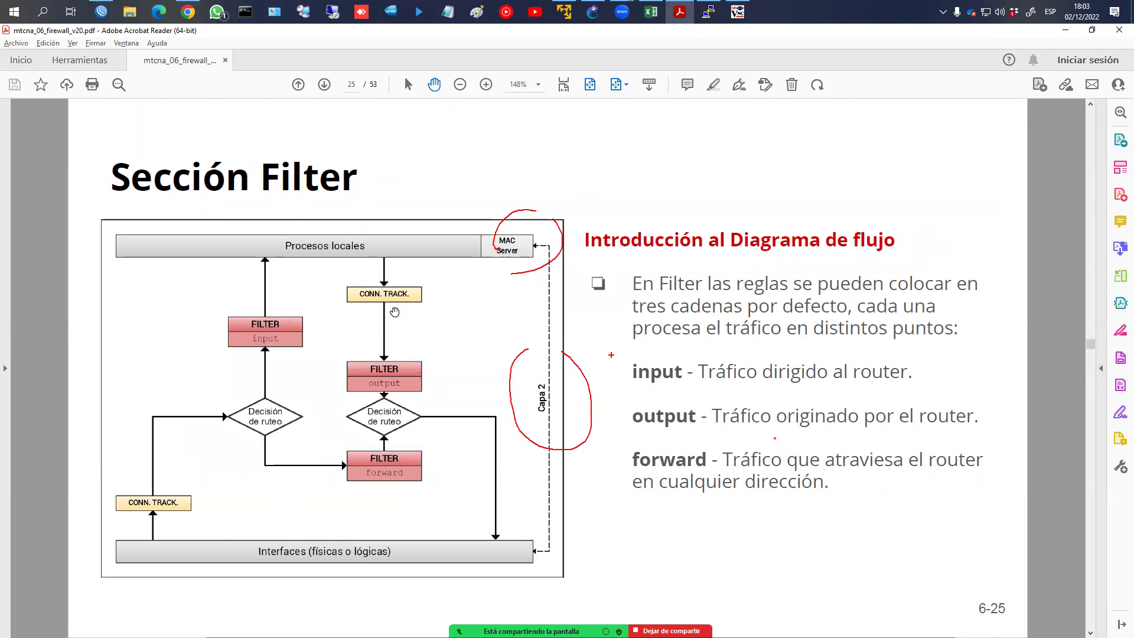
Switch to WinBox, connect to the CHR router through its MAC address 0C:BA:D1:5E:43:00, and open the firewall filter rules
key("alt+Tab")
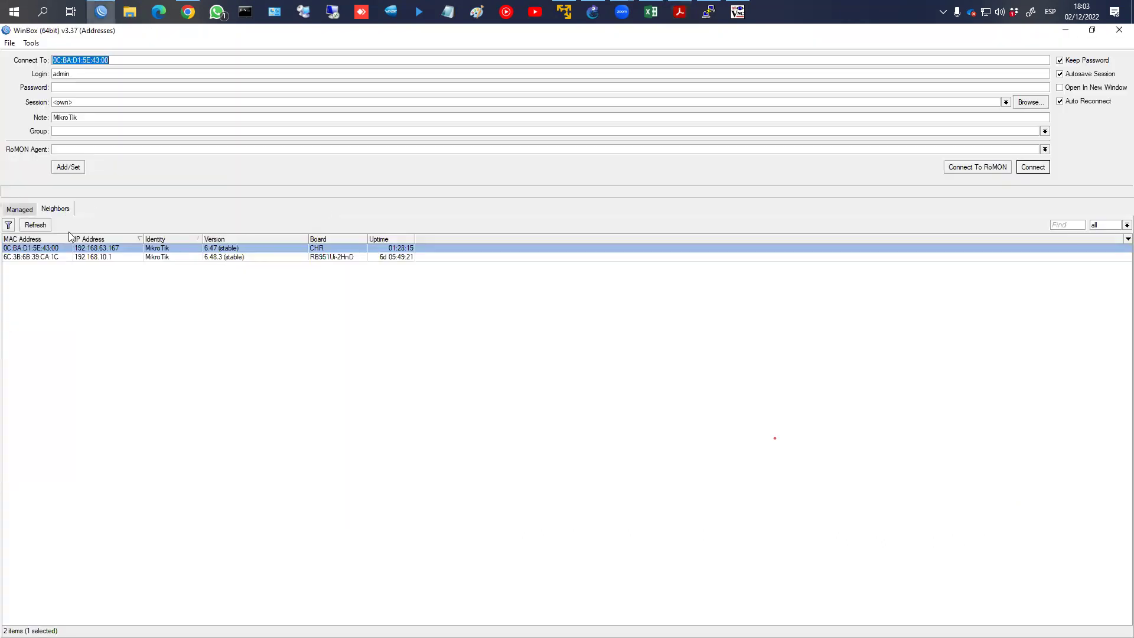
left_click(1031, 167)
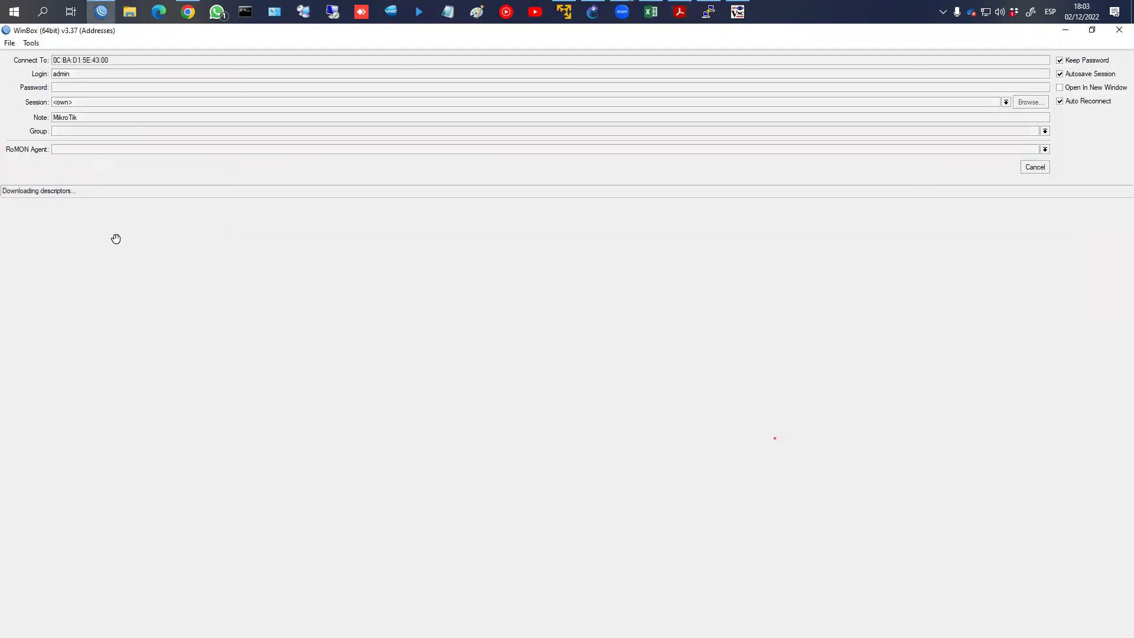
key("alt+Tab")
key("alt+Tab")
left_click(42, 156)
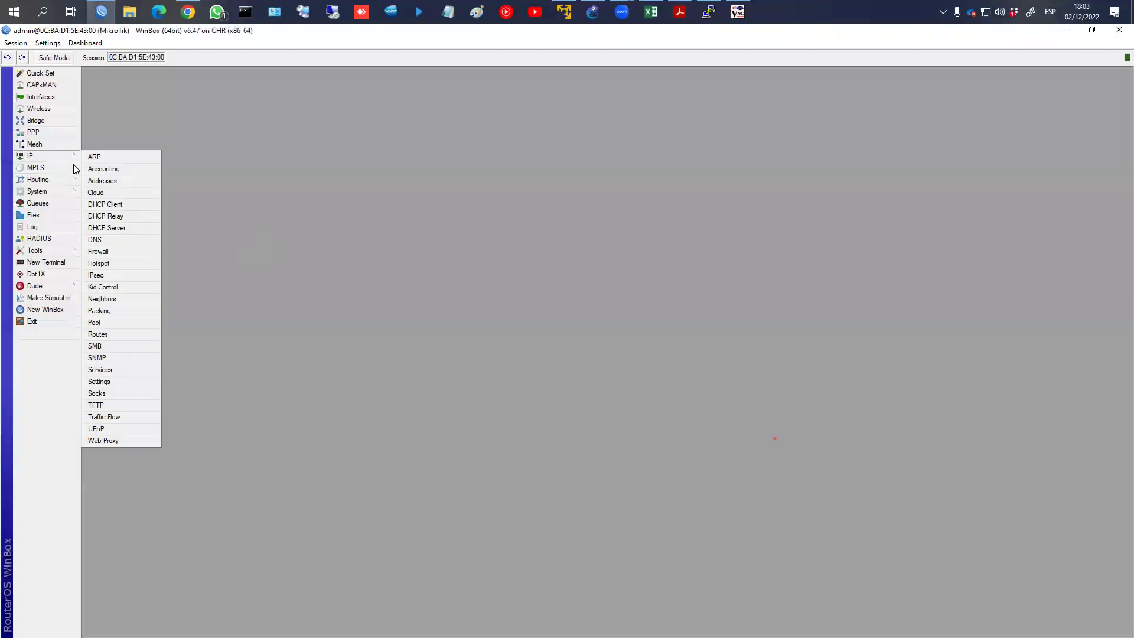
left_click(98, 253)
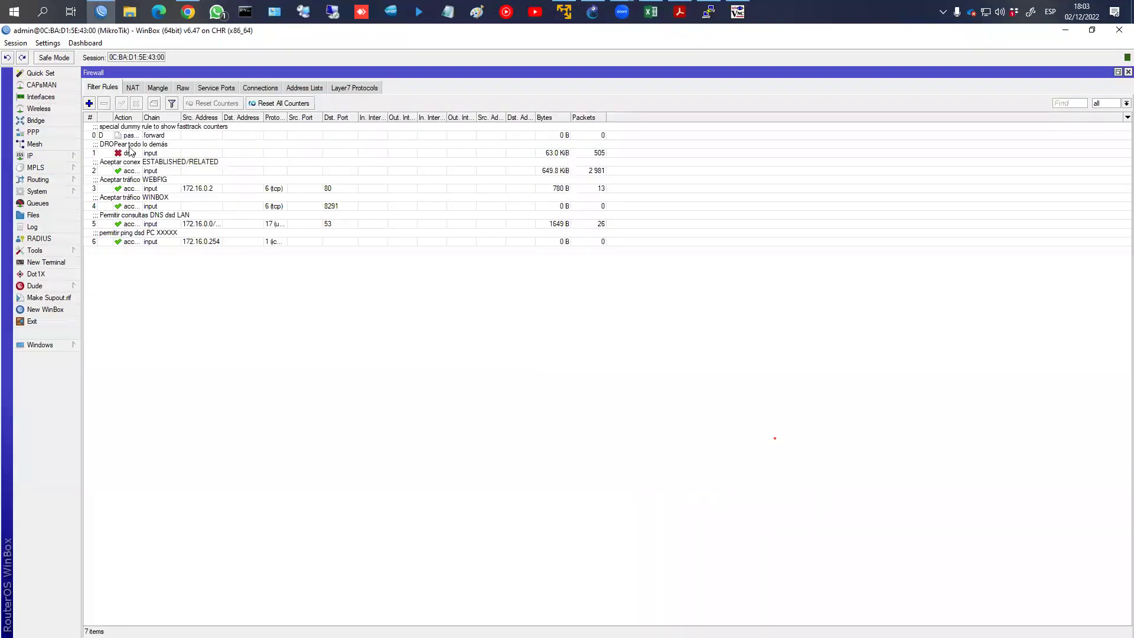
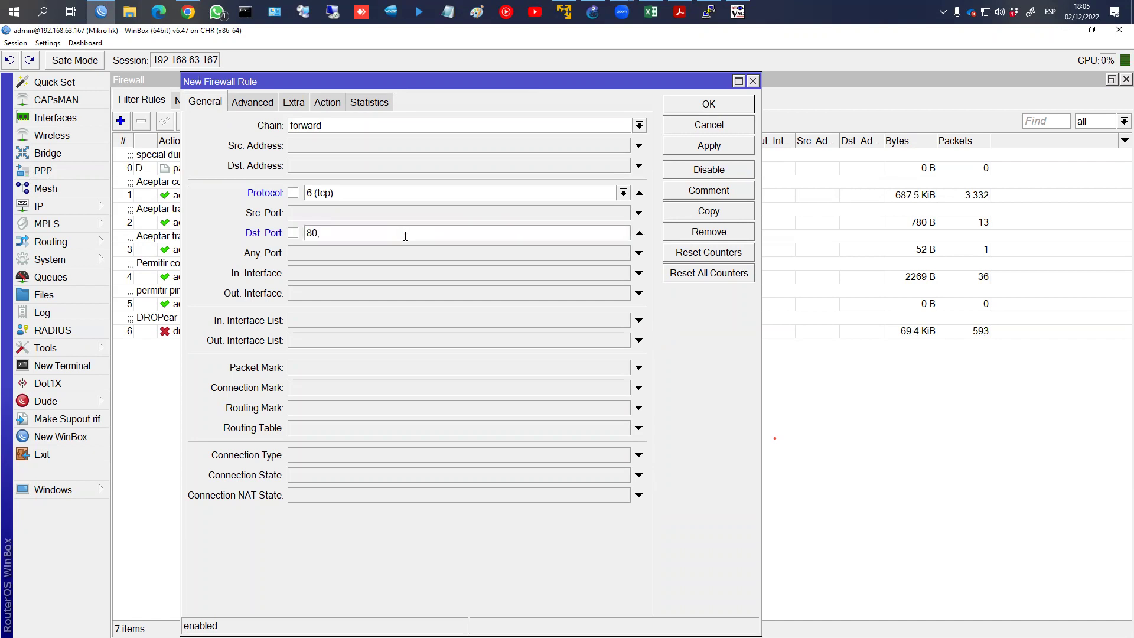
Complete the destination ports of the new forward TCP rule as 80,443 and set its action to drop
type("443")
left_click(328, 102)
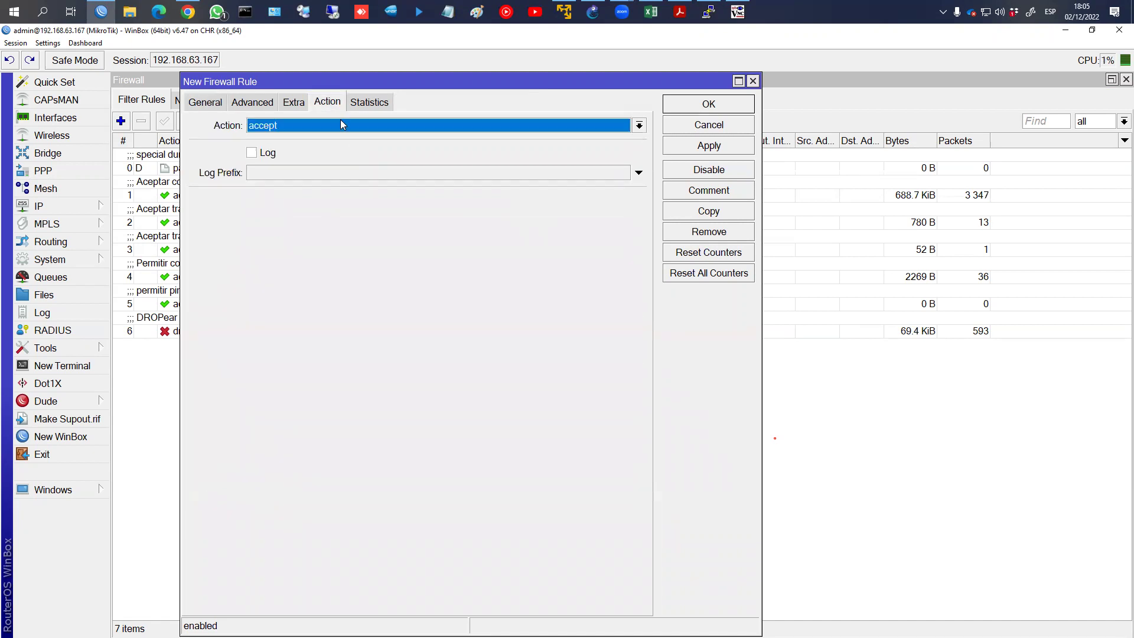
left_click(396, 127)
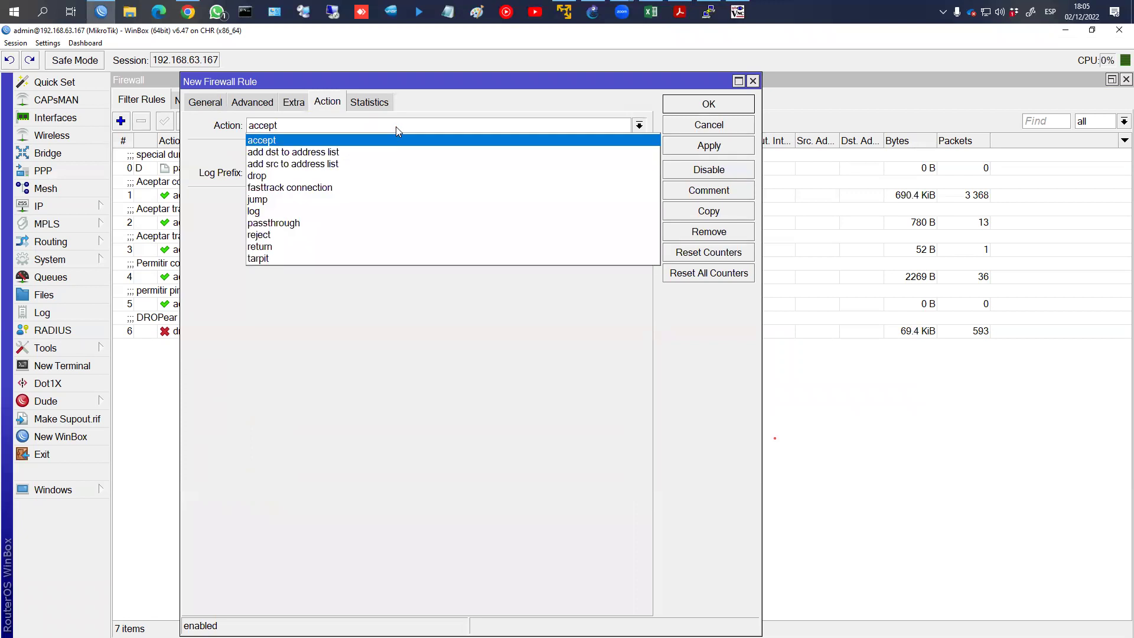
left_click(378, 131)
left_click(381, 125)
key("d")
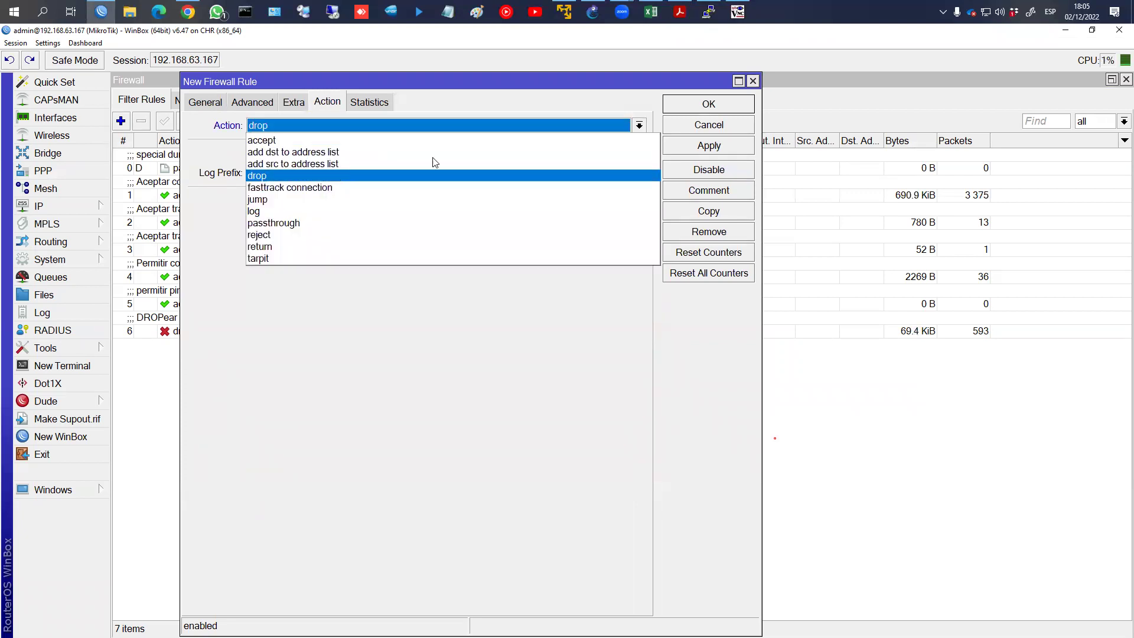
key("Return")
Add the comment "Denegamos tráfico HTTP/HTTPS" to the new firewall rule and save the rule
left_click(698, 192)
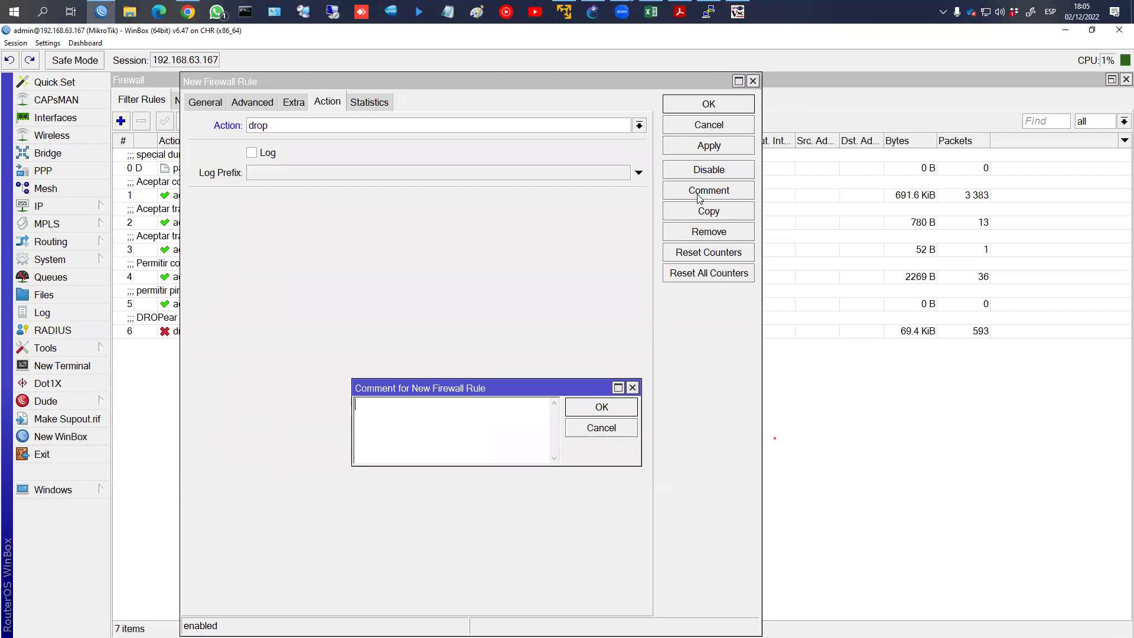
type("Deneg")
type("rarsu")
key("BackSpace")
key("BackSpace")
key("BackSpace")
key("BackSpace")
type("a")
key("BackSpace")
key("BackSpace")
type("amos tráfico")
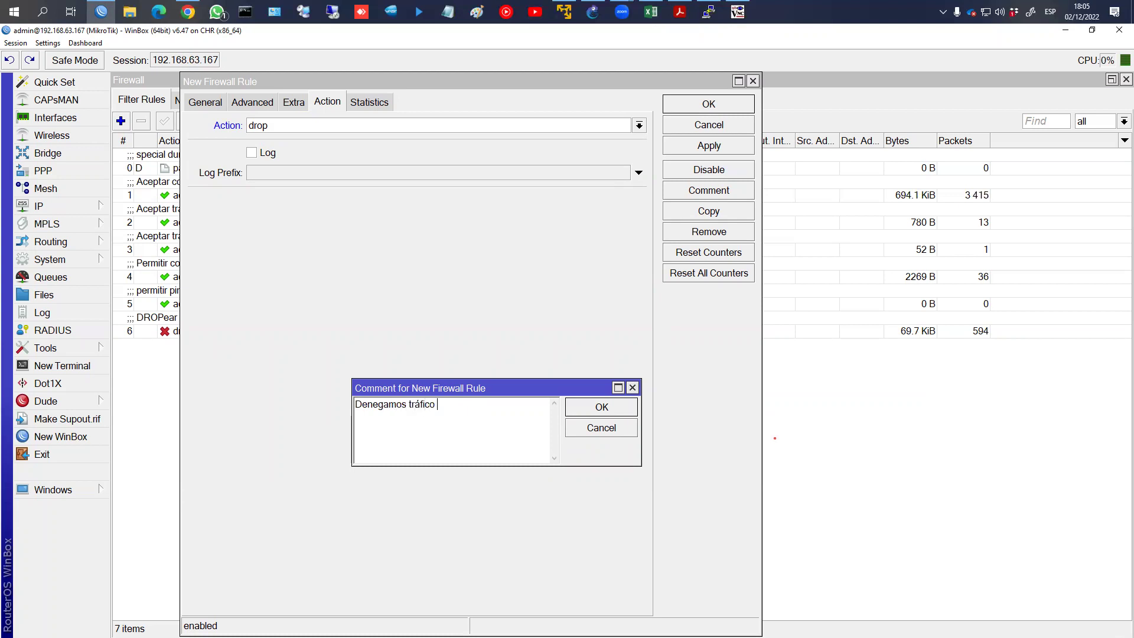
type(" HTTP")
key("BackSpace")
key("BackSpace")
key("BackSpace")
type("HTTP/HTTPS ds")
key("BackSpace")
key("BackSpace")
key("BackSpace")
left_click(602, 407)
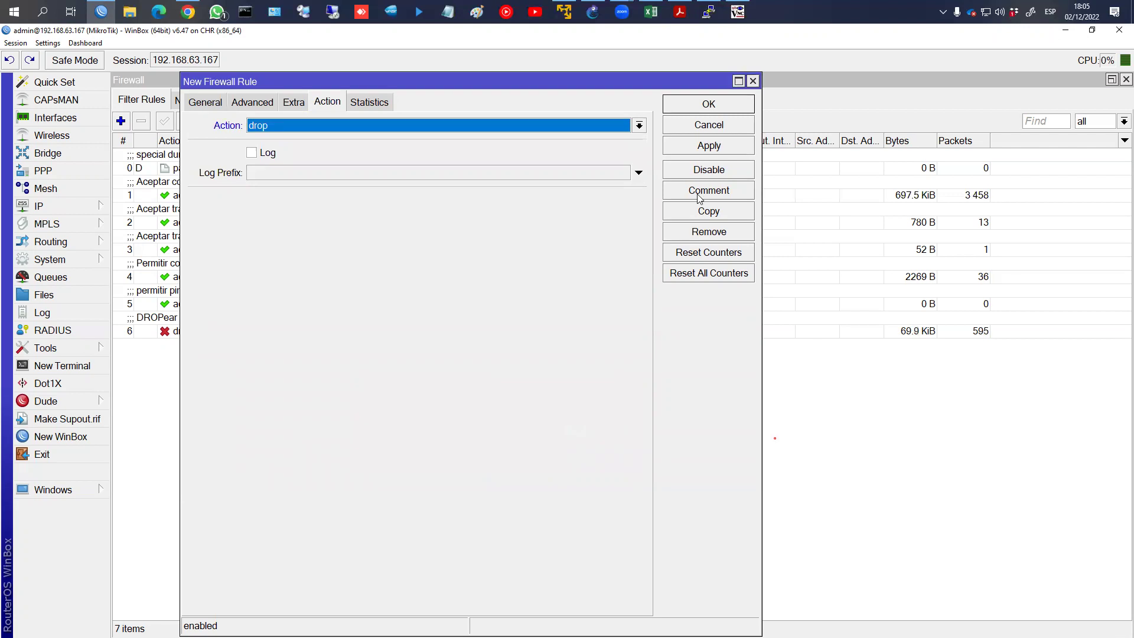
left_click(708, 104)
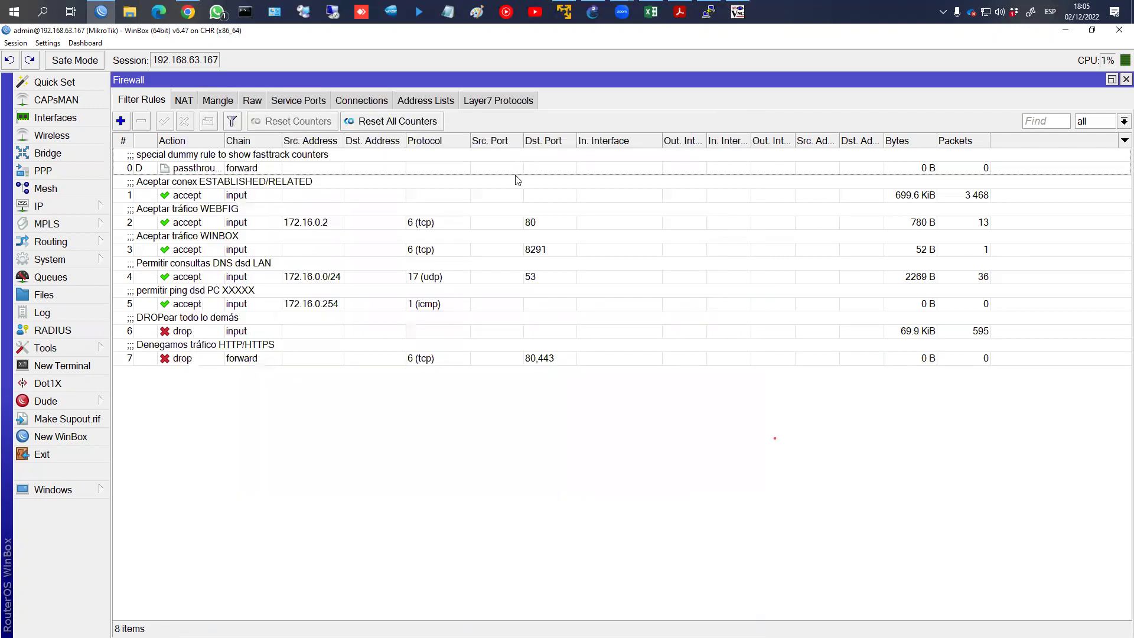
Switch to the FirefoxPC-1 session in TightVNC Viewer, try to open google.com, and check the HTTP/HTTPS drop rule's counters
key("alt+Tab")
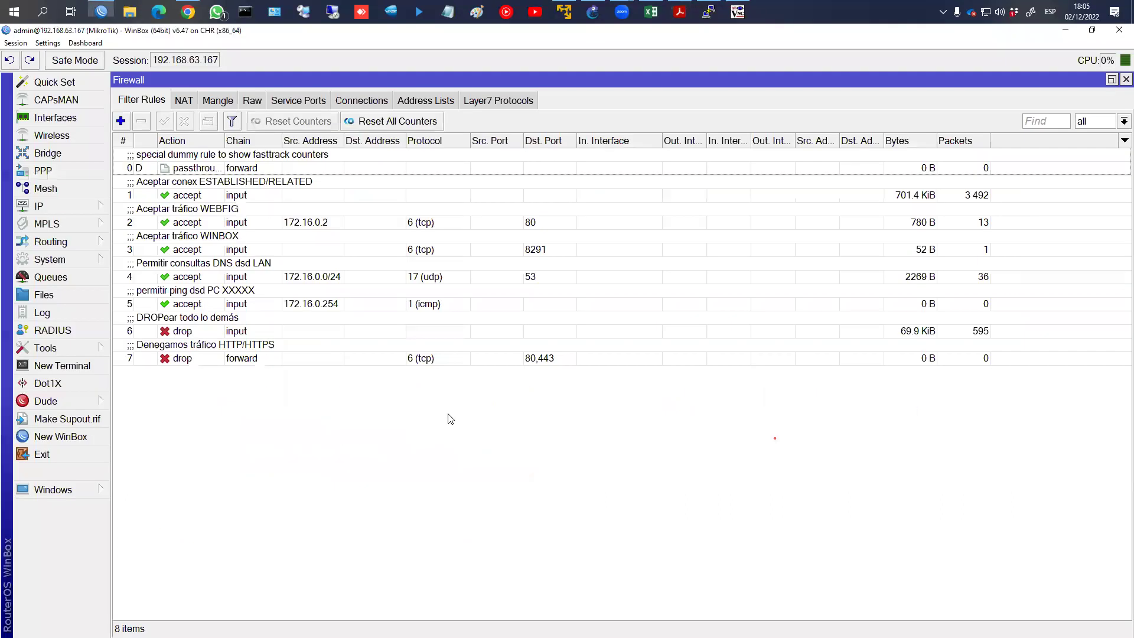
left_click(101, 18)
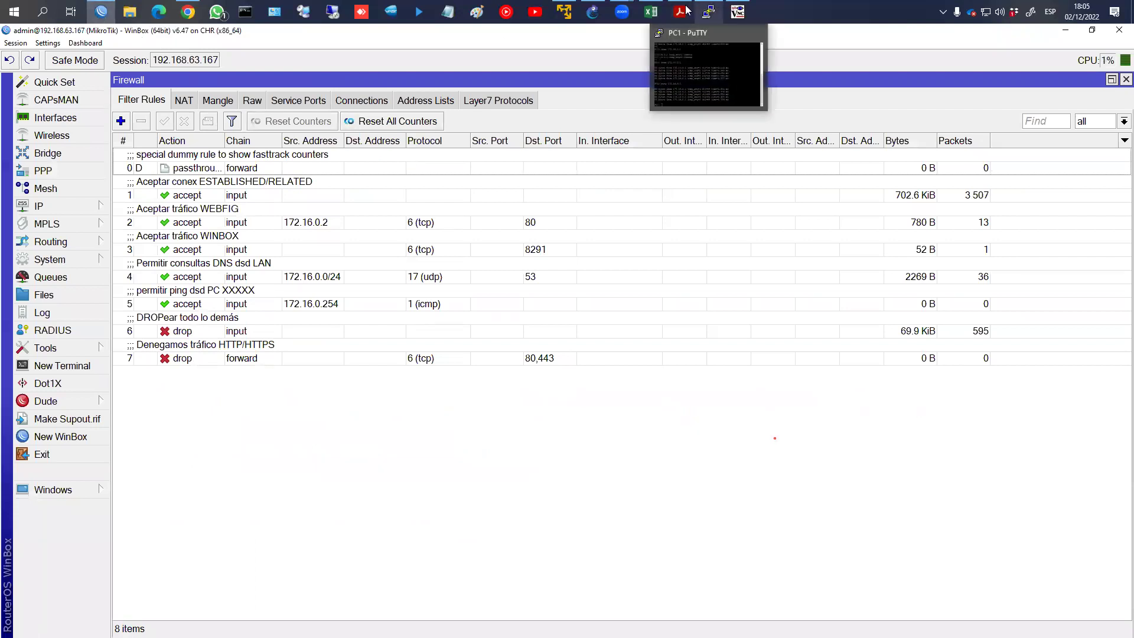
left_click(746, 14)
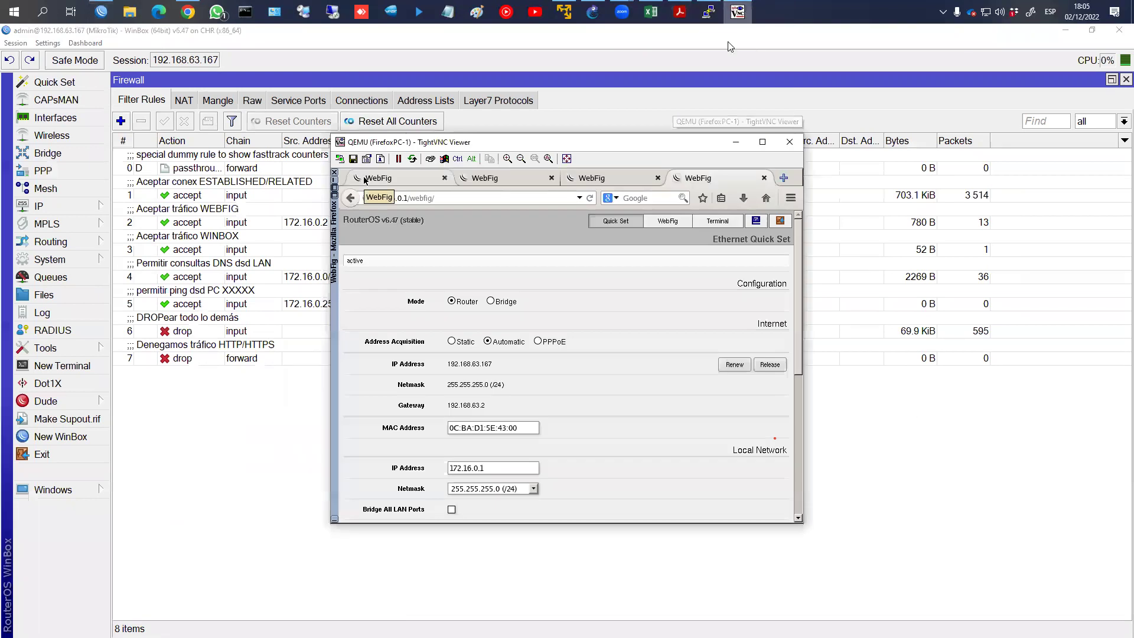
left_click(462, 194)
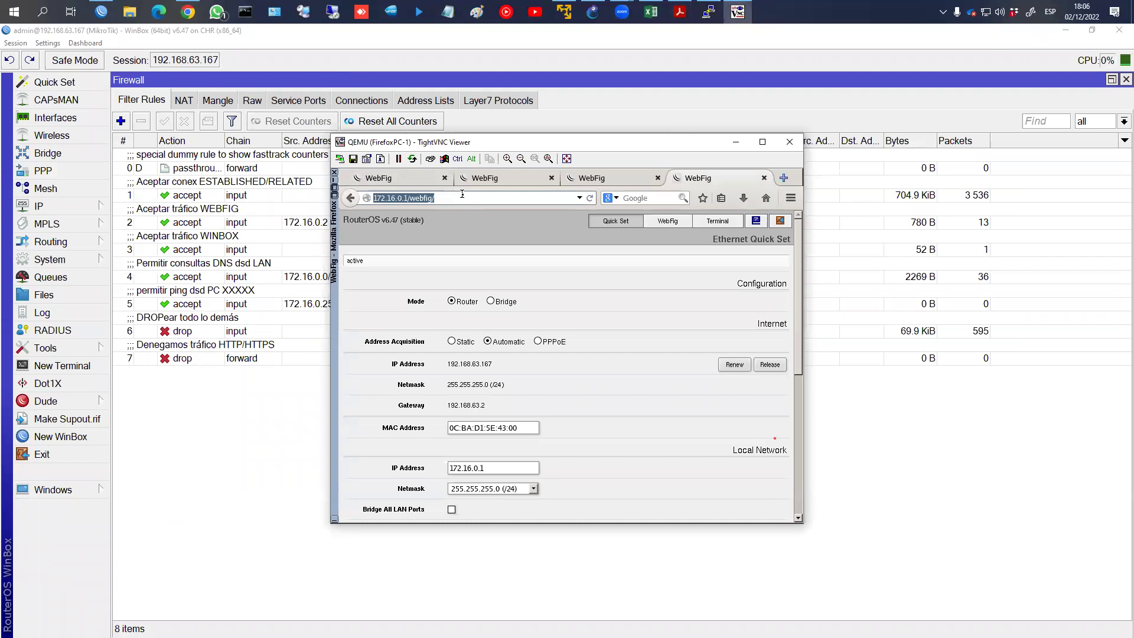
type("gpg")
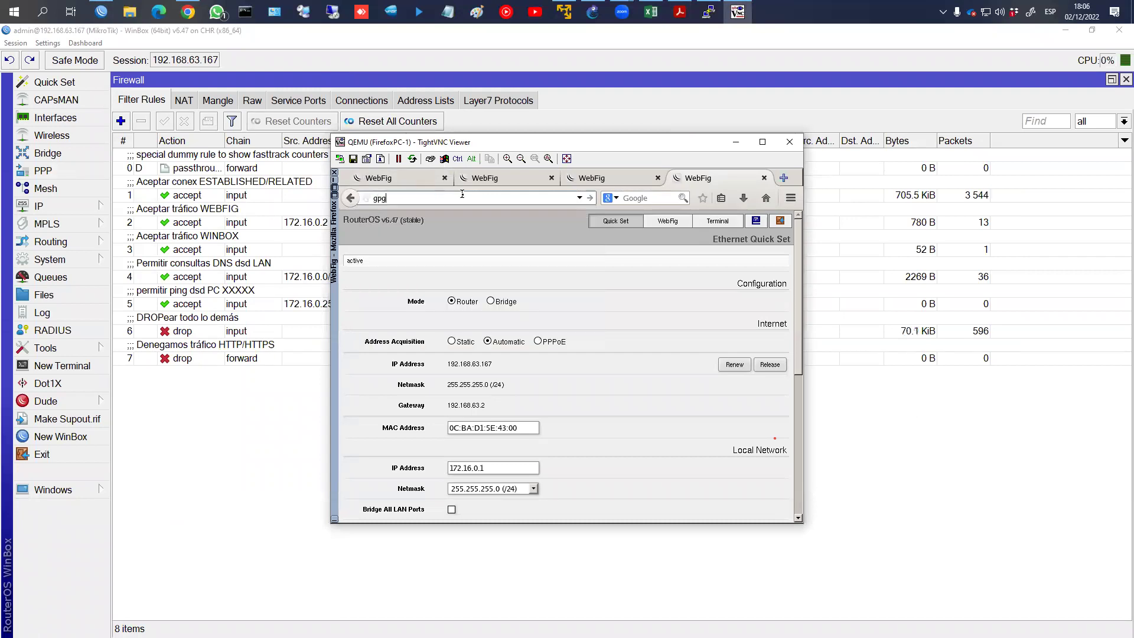
key("BackSpace")
type("p")
key("BackSpace")
type("oogle.com")
key("Return")
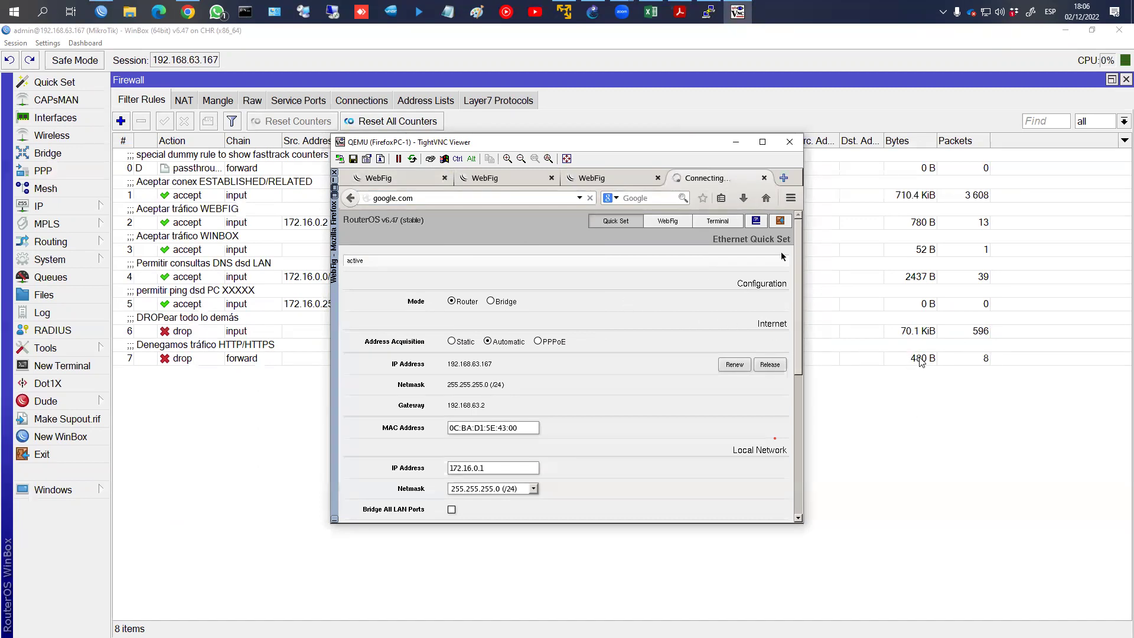
mouse_move(969, 348)
left_mouse_down()
mouse_move(889, 375)
mouse_move(945, 345)
left_mouse_up()
key("Escape")
Switch to the firewall PDF in Acrobat Reader, circle the drop and reject actions on page 34, and advance to page 35
left_click(680, 11)
scroll(695, 317, "down", 1)
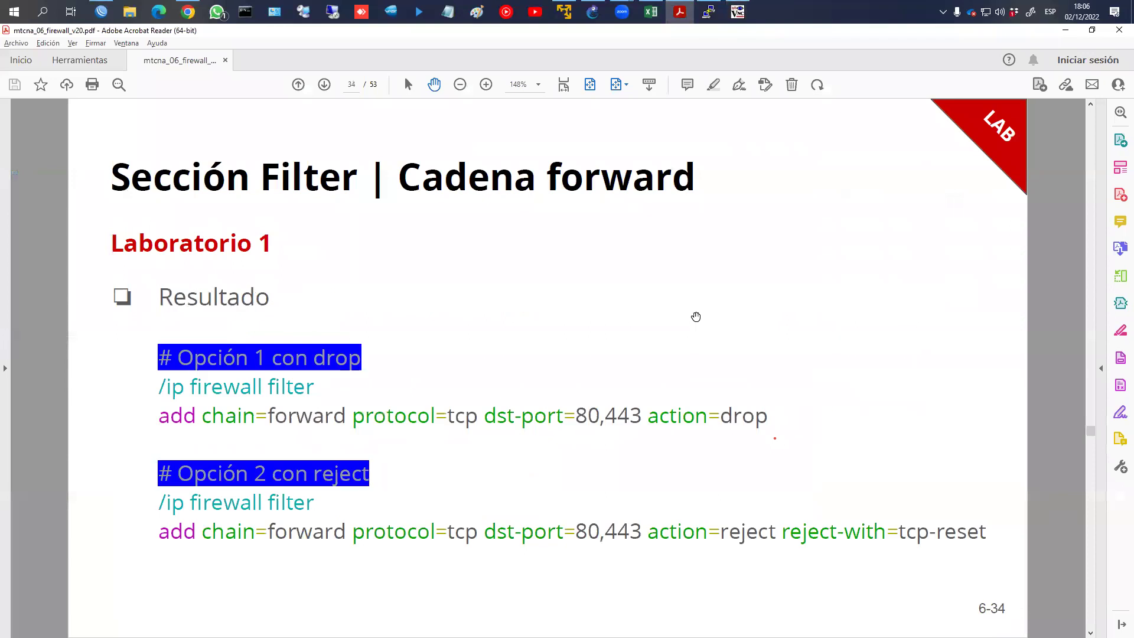
key("ctrl+2")
mouse_move(704, 393)
left_mouse_down()
mouse_move(679, 452)
mouse_move(707, 390)
left_mouse_up()
mouse_move(690, 518)
left_mouse_down()
mouse_move(652, 515)
mouse_move(861, 586)
mouse_move(1028, 501)
mouse_move(725, 502)
left_mouse_up()
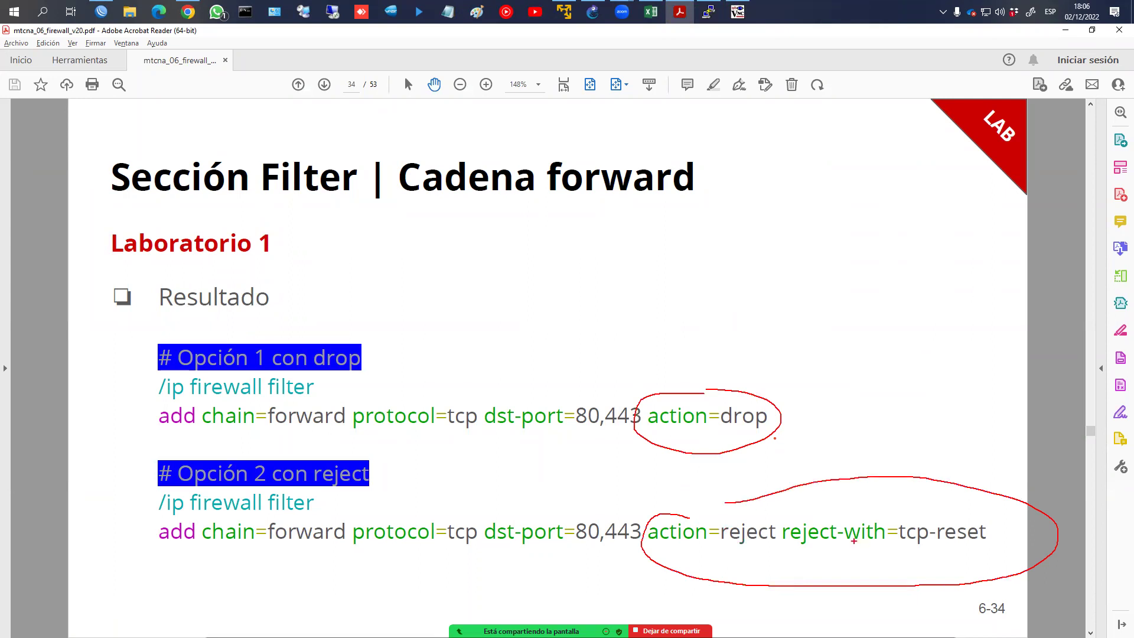
key("alt+Tab")
key("Right")
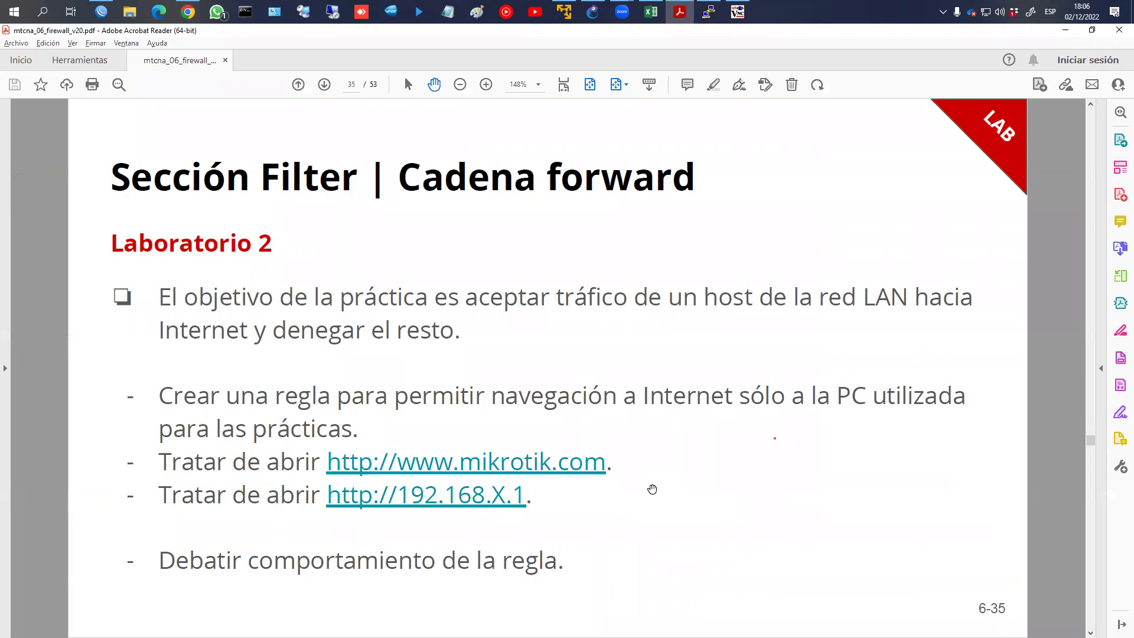
key("alt+Tab")
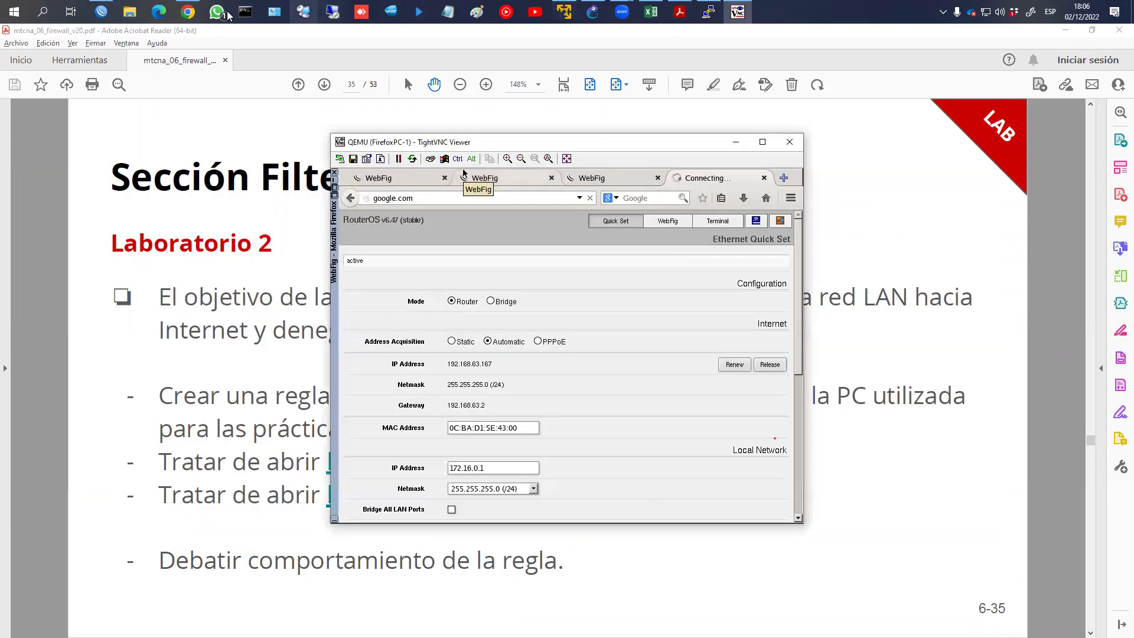
left_click(188, 12)
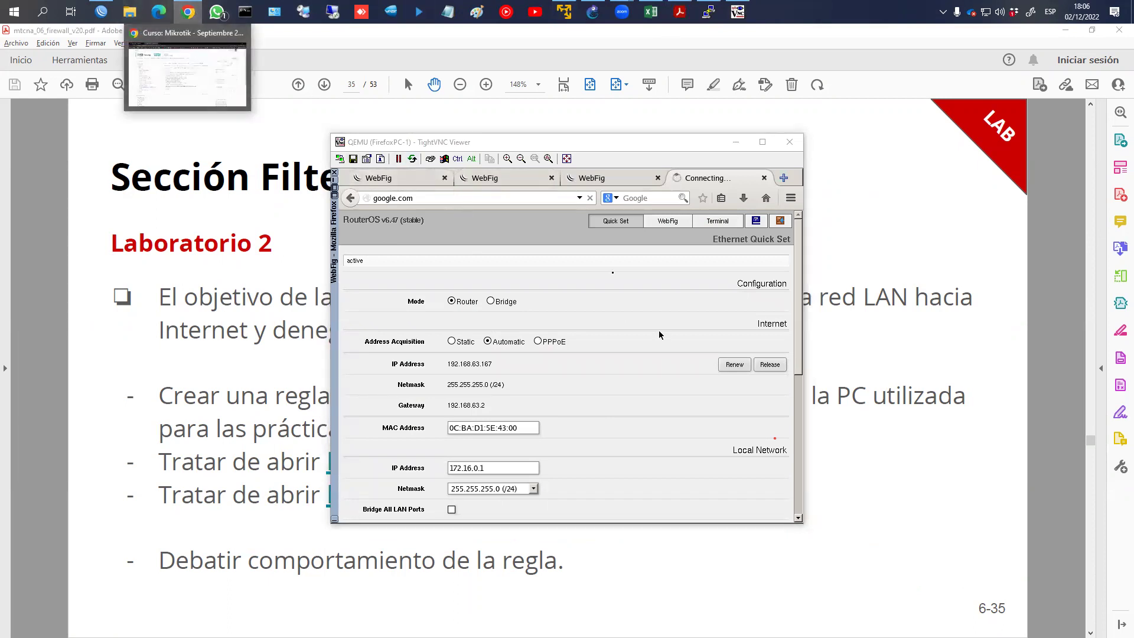
left_click(685, 389)
left_click(845, 474)
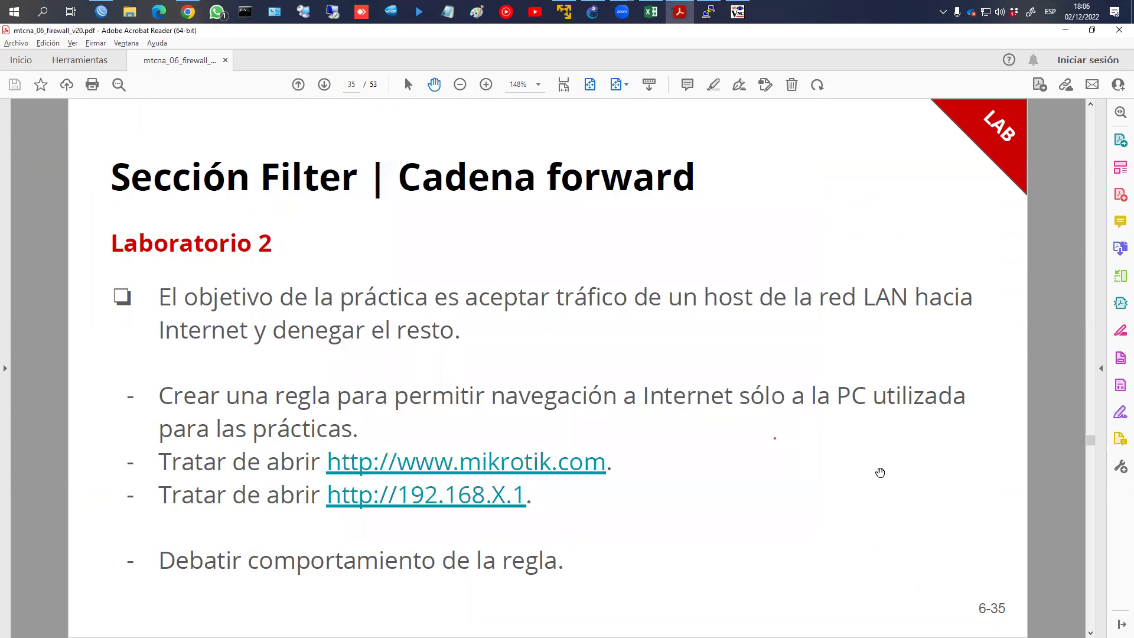
Examine the Laboratorio 2 result on page 36, underlining the connection state, the source address and the forward drop rule
scroll(502, 511, "up", 1)
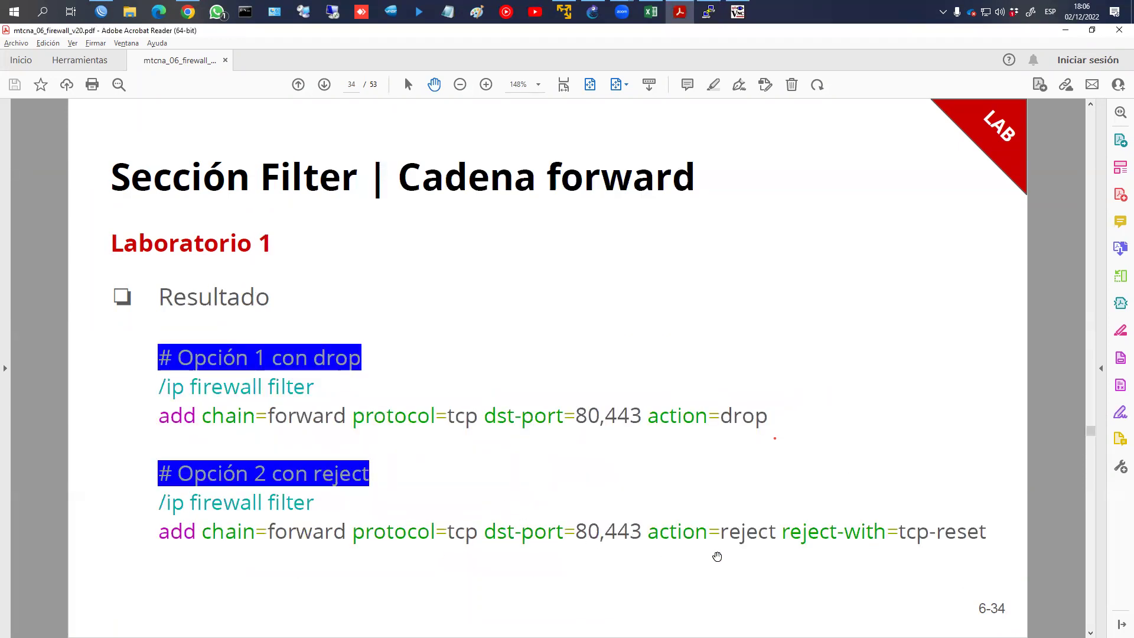
scroll(717, 557, "down", 1)
scroll(717, 556, "down", 1)
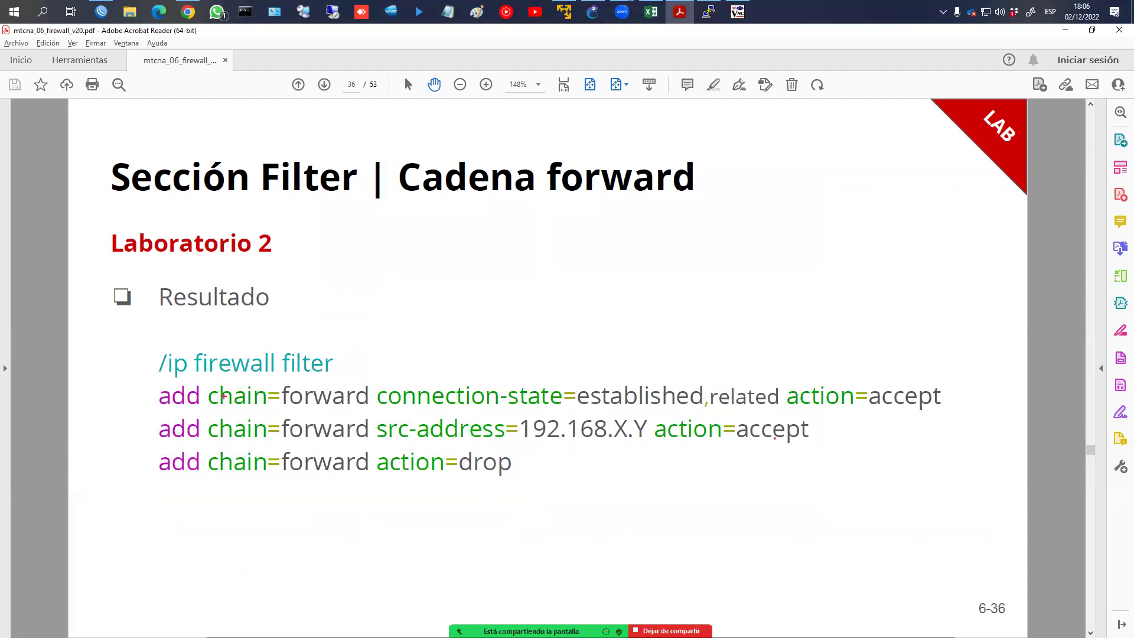
left_click_drag(378, 406, 547, 409)
left_click_drag(384, 446, 507, 444)
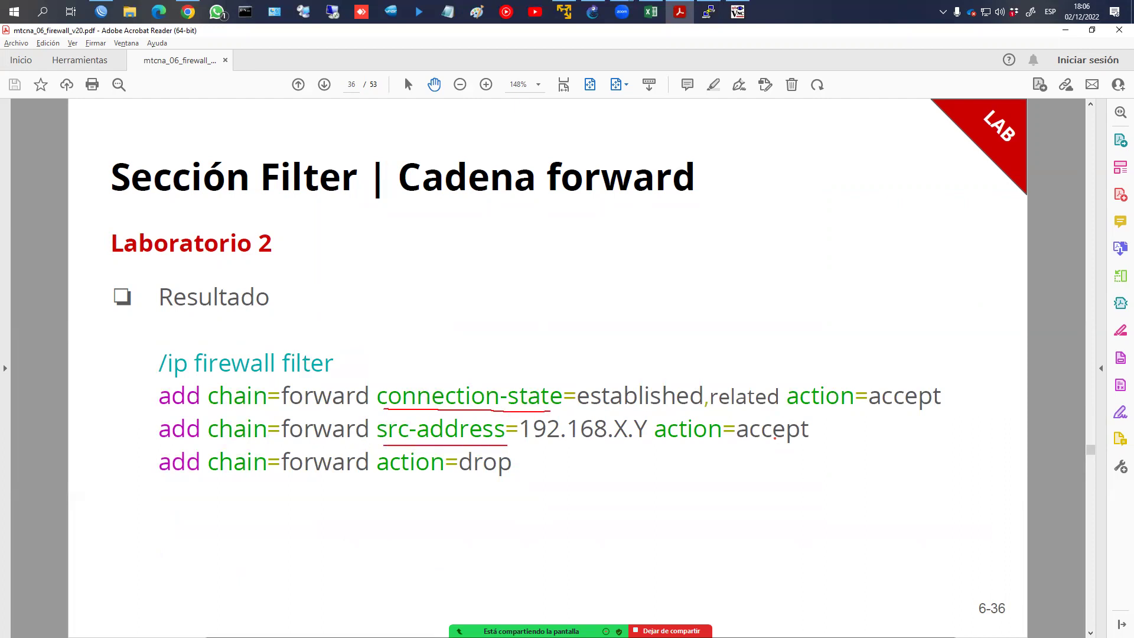
left_click_drag(536, 440, 636, 444)
left_click_drag(292, 483, 534, 483)
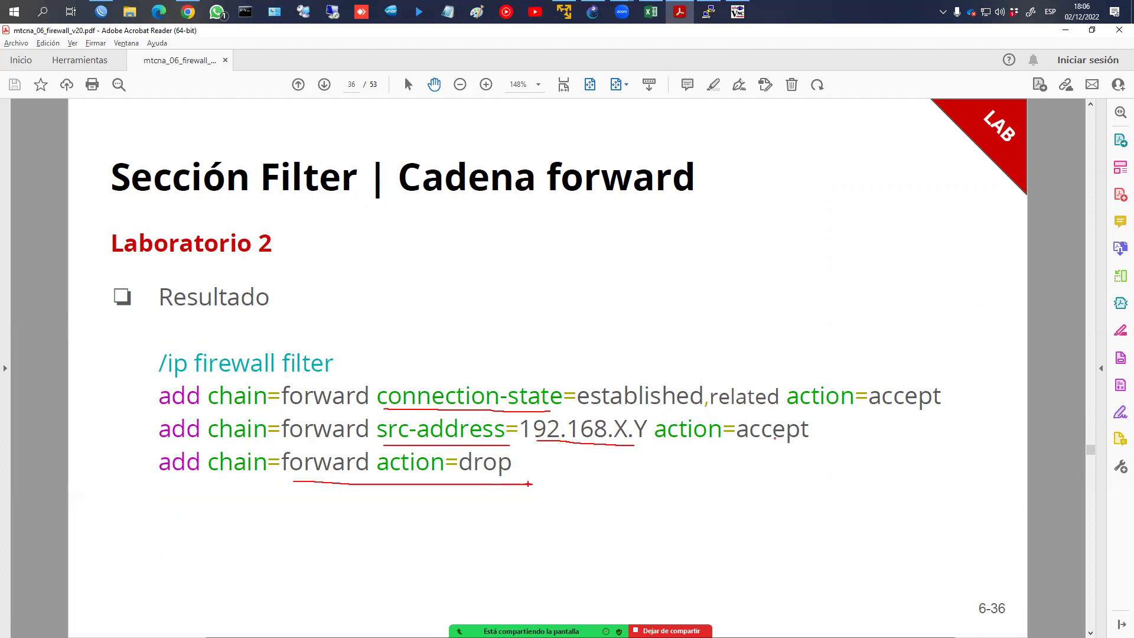
key("alt+s")
Close the TightVNC Viewer window, switch to WinBox, and remove the "Denegamos tráfico HTTP/HTTPS" rule
key("alt+Tab")
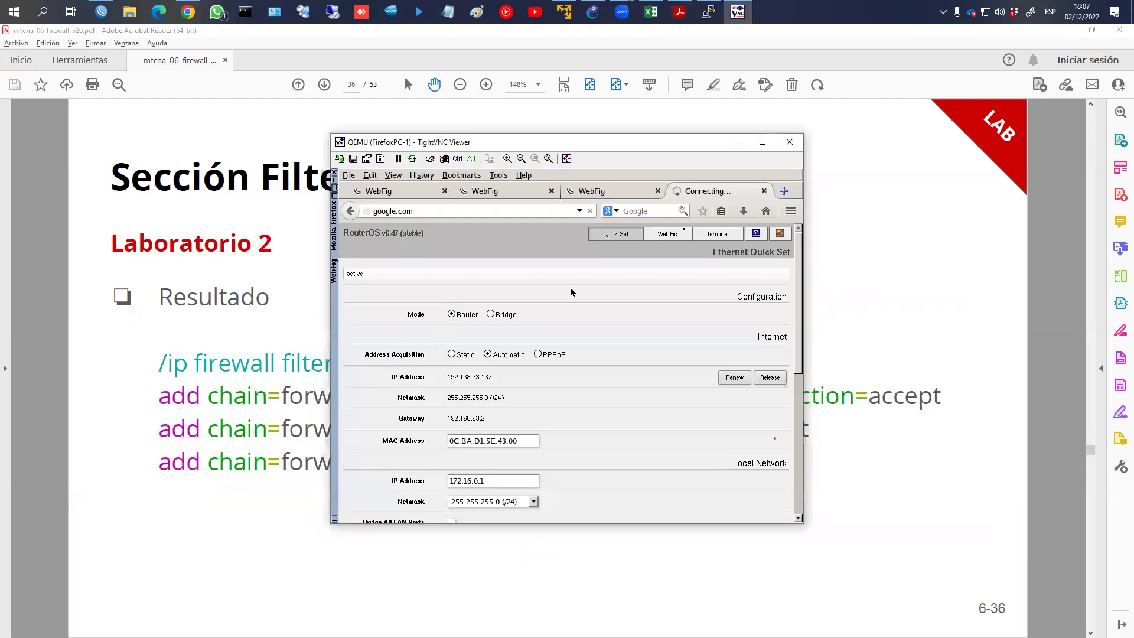
left_click(789, 142)
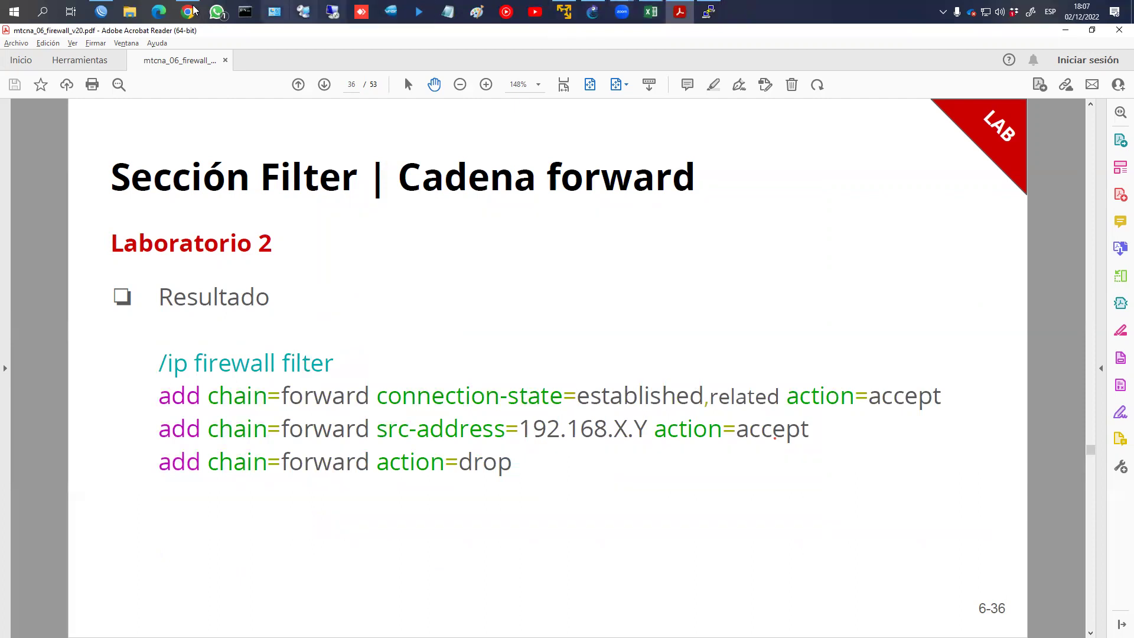
left_click(564, 12)
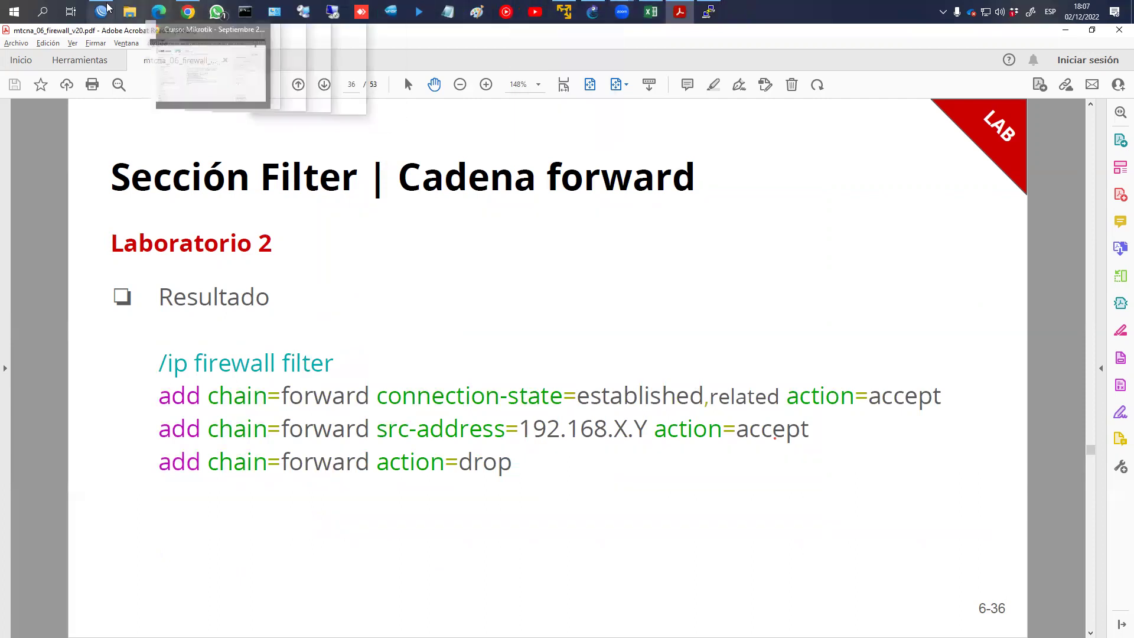
left_click(241, 356)
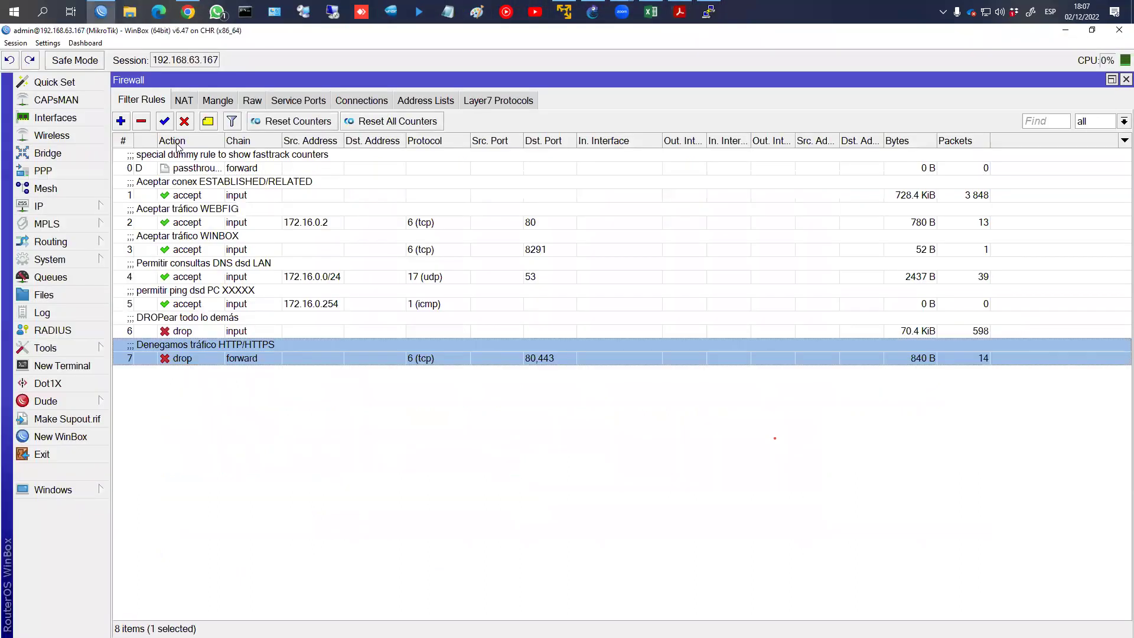
left_click(142, 122)
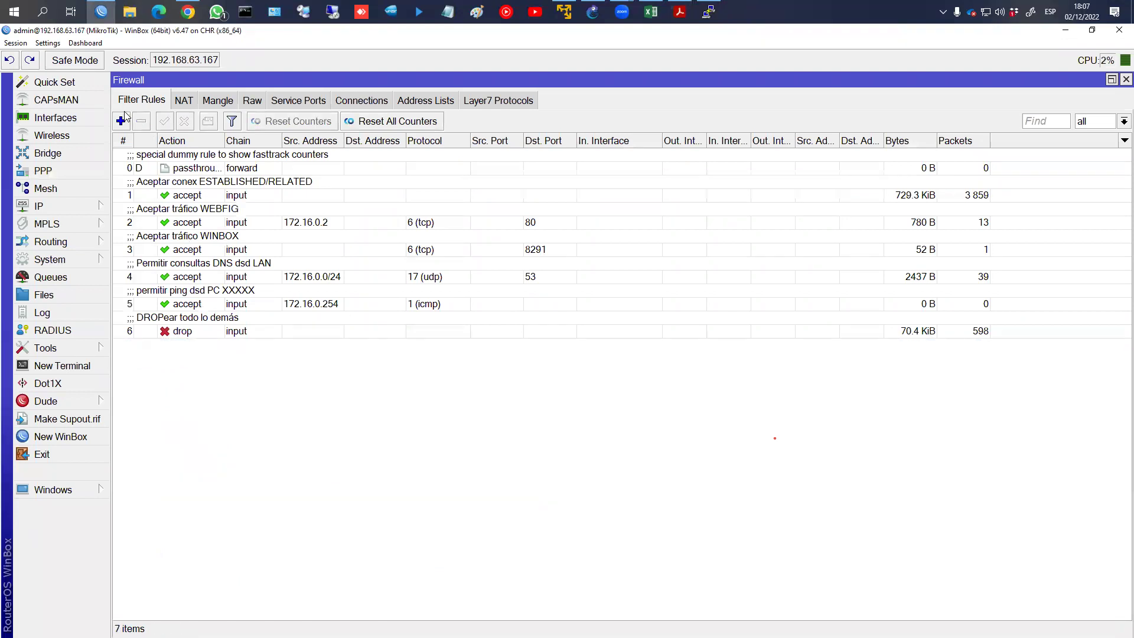
Start a new forward-chain filter rule that matches the established and related connection states
left_click(121, 122)
left_click(208, 102)
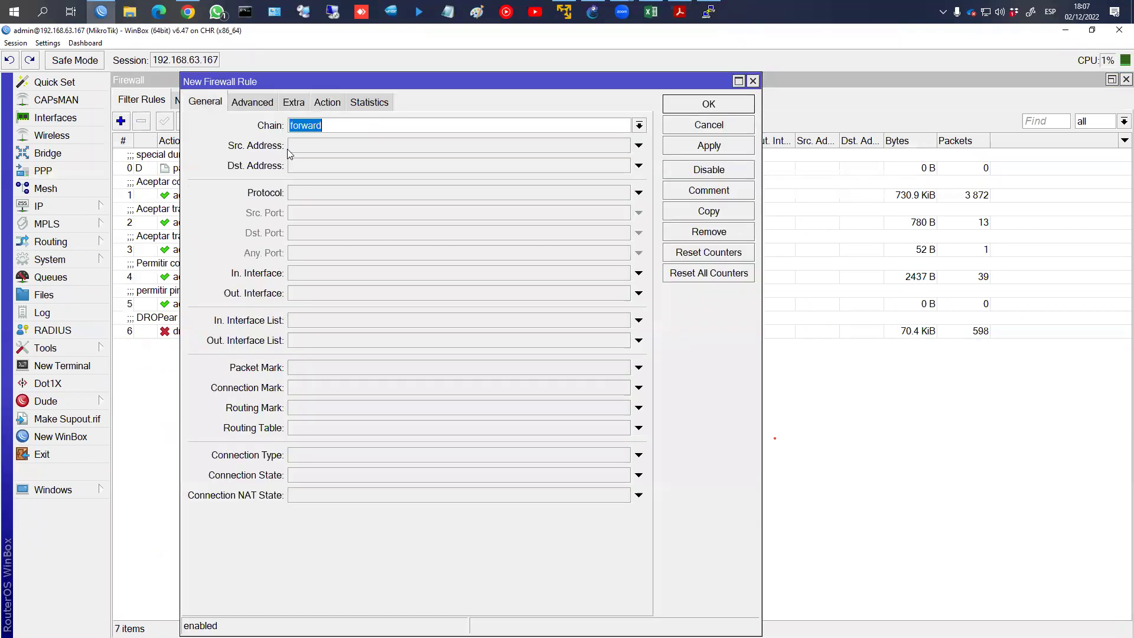
left_click(379, 473)
left_click(389, 474)
left_click(449, 475)
Comment the new rule "ACeptar Conex ESTABLISHED y RELATED" and save it
left_click(709, 190)
type("ACeptar ")
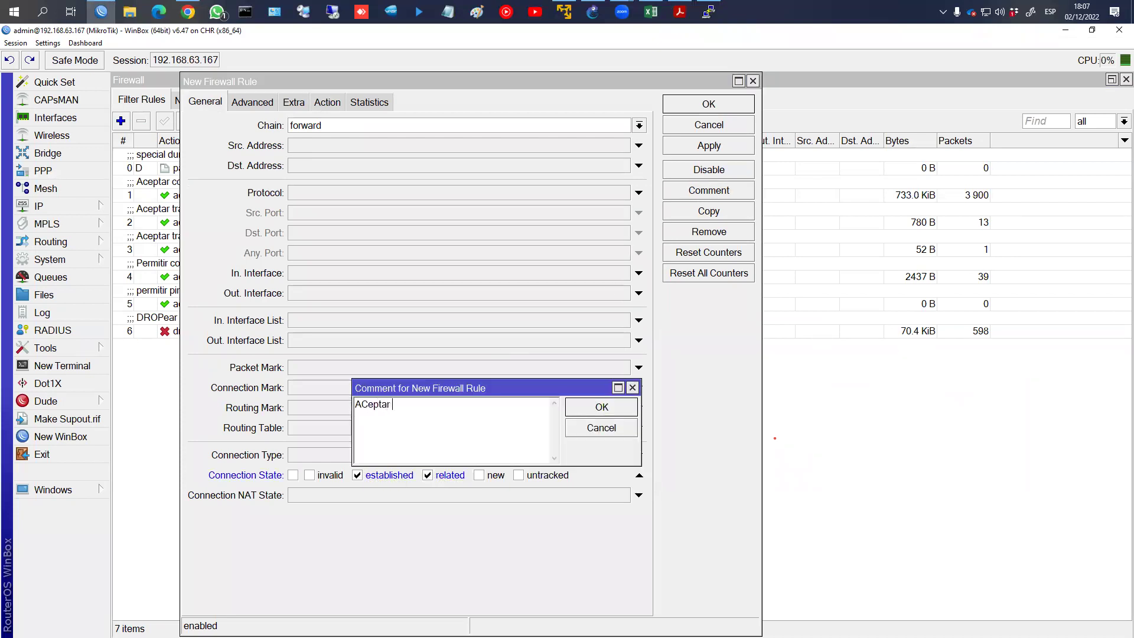
type("Conex ESTABLISHED y RELATED")
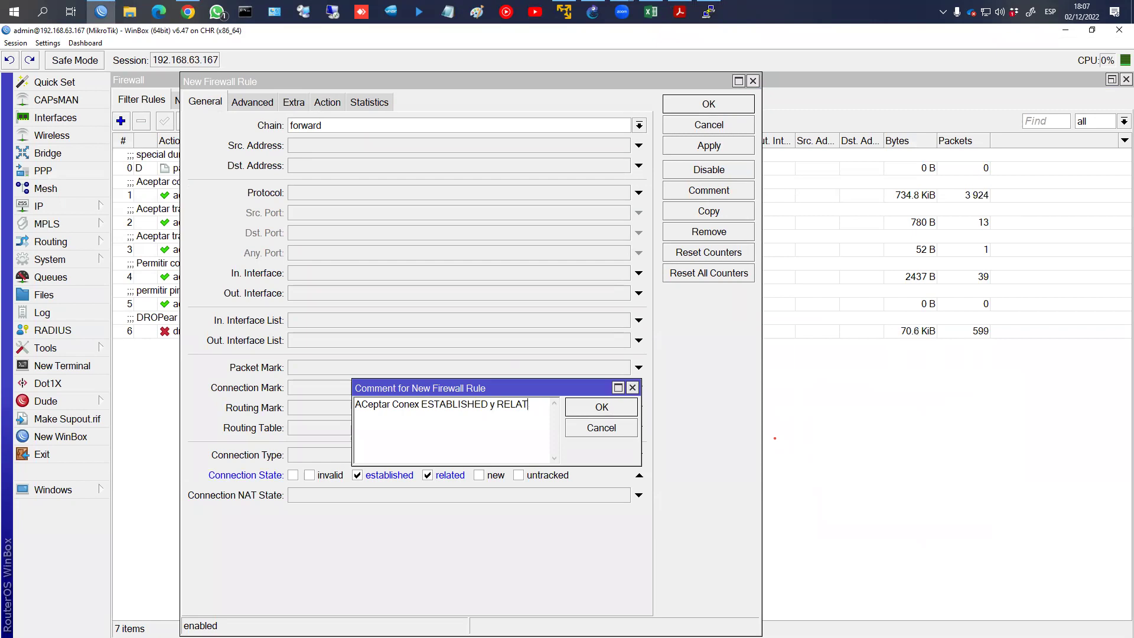
key("Return")
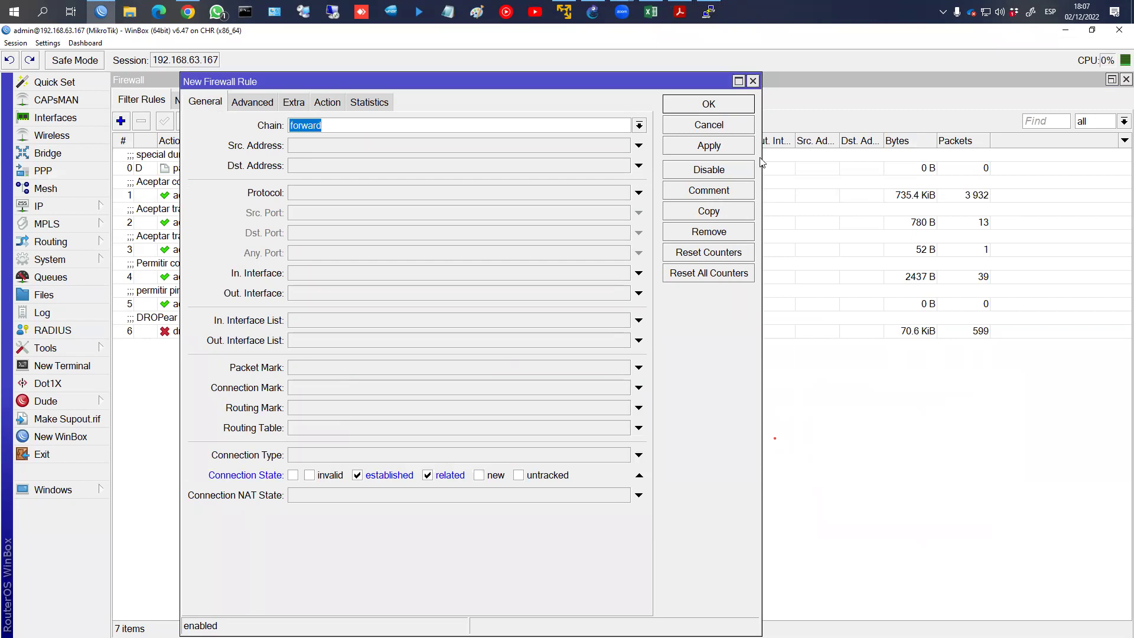
left_click(672, 105)
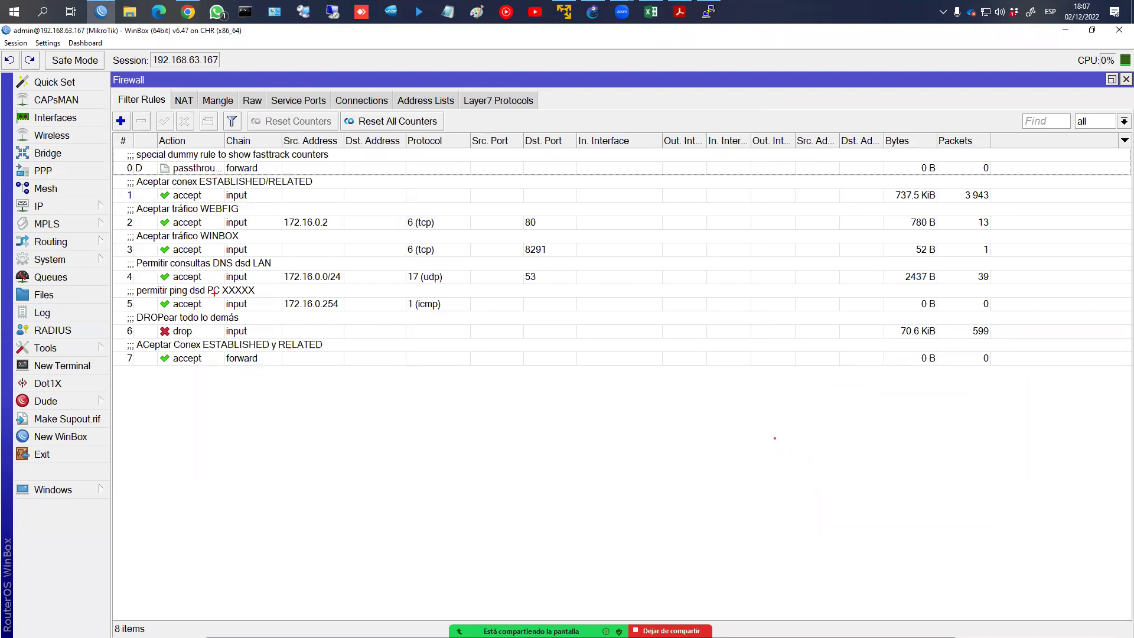
Box and circle the input-chain rules and the forward-chain area as separate groups, and clear the annotations
mouse_move(218, 189)
left_mouse_down()
mouse_move(232, 315)
mouse_move(265, 343)
mouse_move(271, 332)
mouse_move(226, 457)
mouse_move(278, 528)
mouse_move(267, 545)
left_mouse_up()
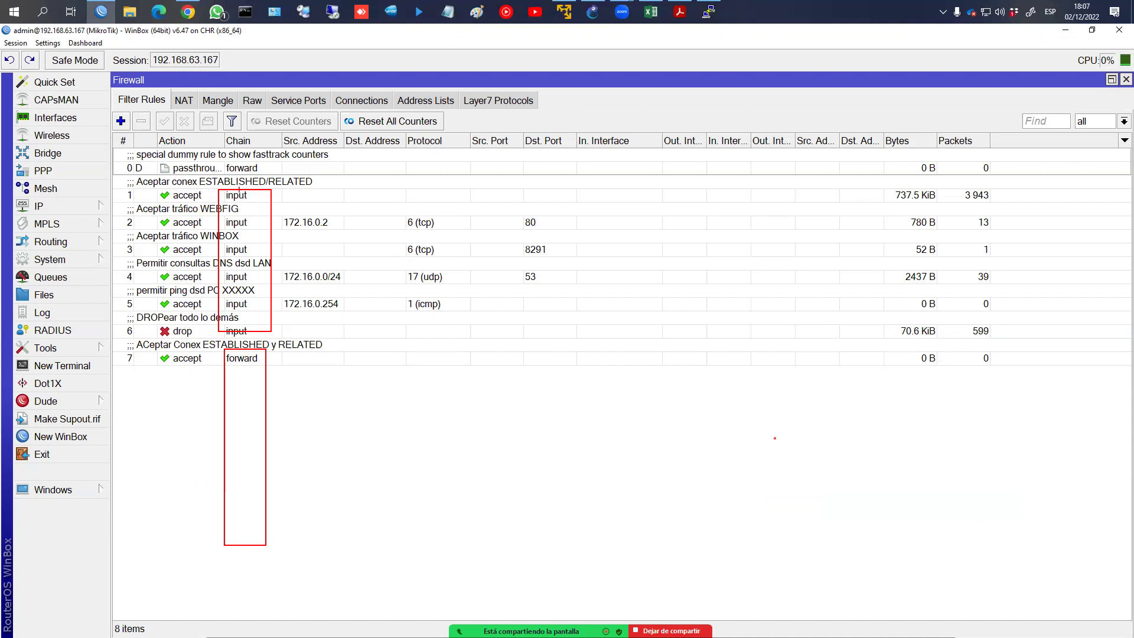
mouse_move(257, 188)
left_mouse_down()
mouse_move(193, 187)
mouse_move(127, 289)
mouse_move(236, 331)
mouse_move(247, 183)
left_mouse_up()
mouse_move(269, 360)
left_mouse_down()
mouse_move(120, 418)
mouse_move(293, 568)
mouse_move(276, 390)
left_mouse_up()
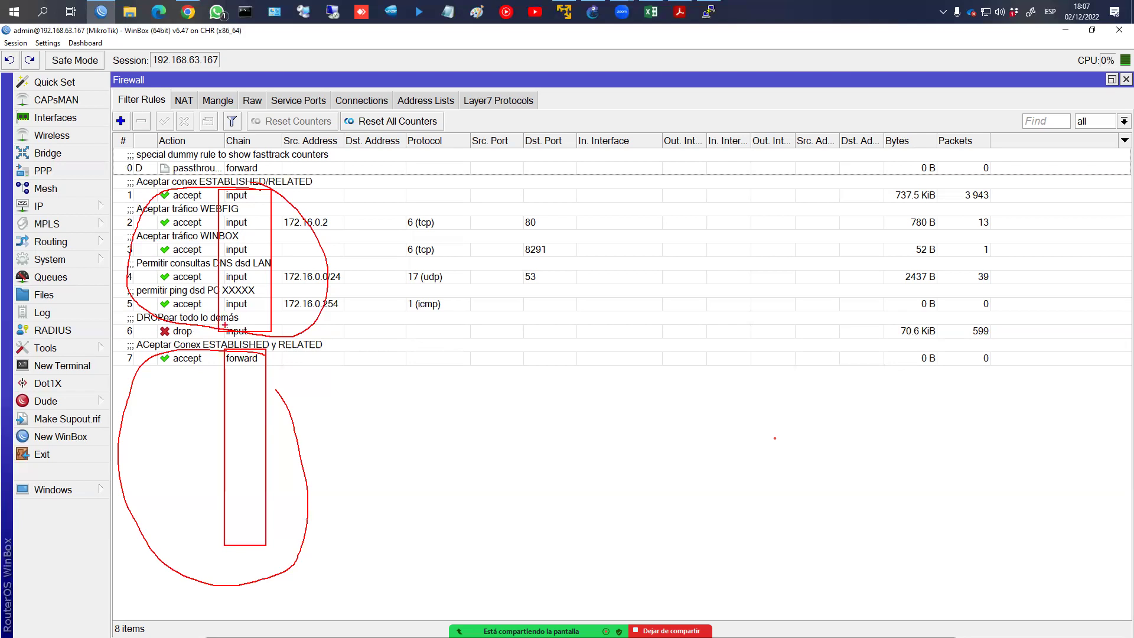
key("Escape")
Check the Laboratorio 2 result in the PDF, and in WinBox start a forward accept rule with source address 172.16.0.0/24
key("alt+Tab")
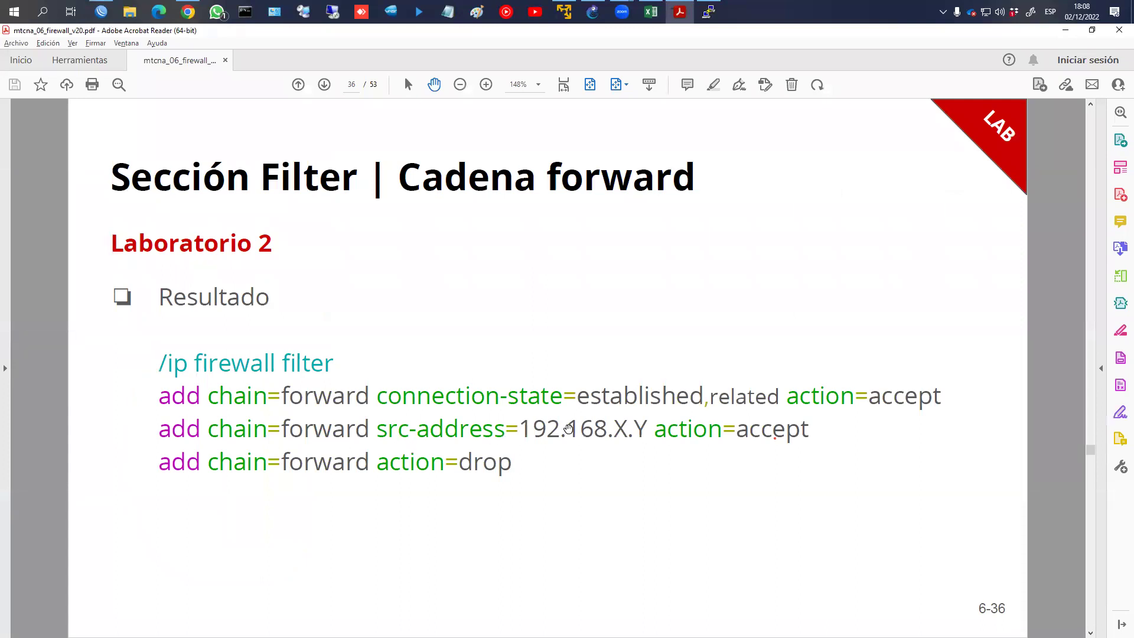
key("alt+Tab")
left_click(121, 121)
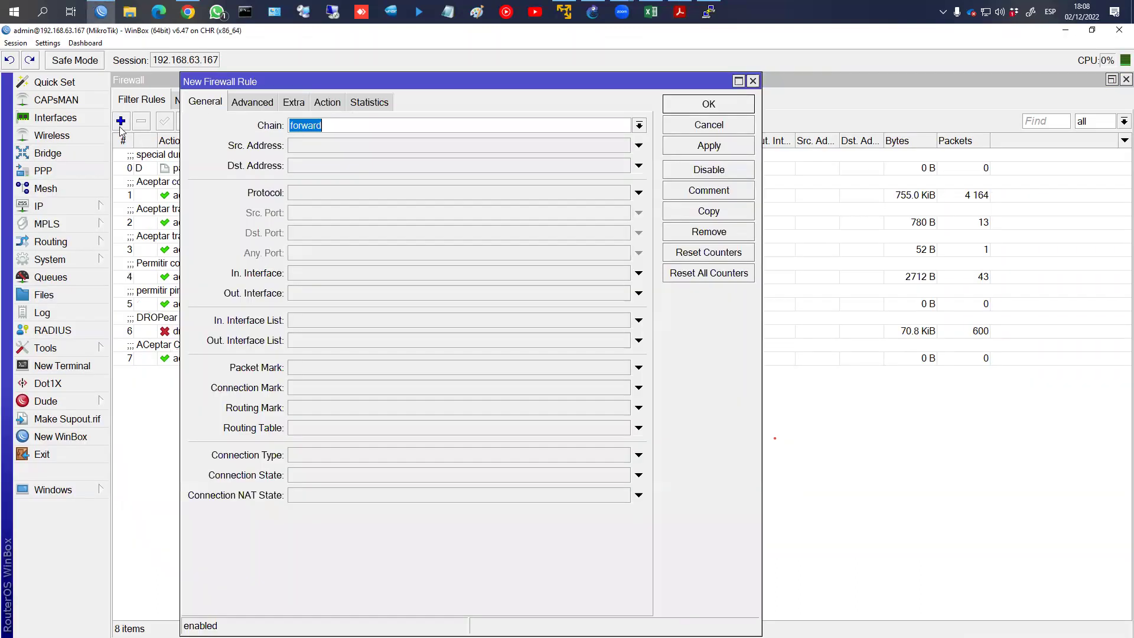
left_click(308, 152)
type("172.16.0.0/24")
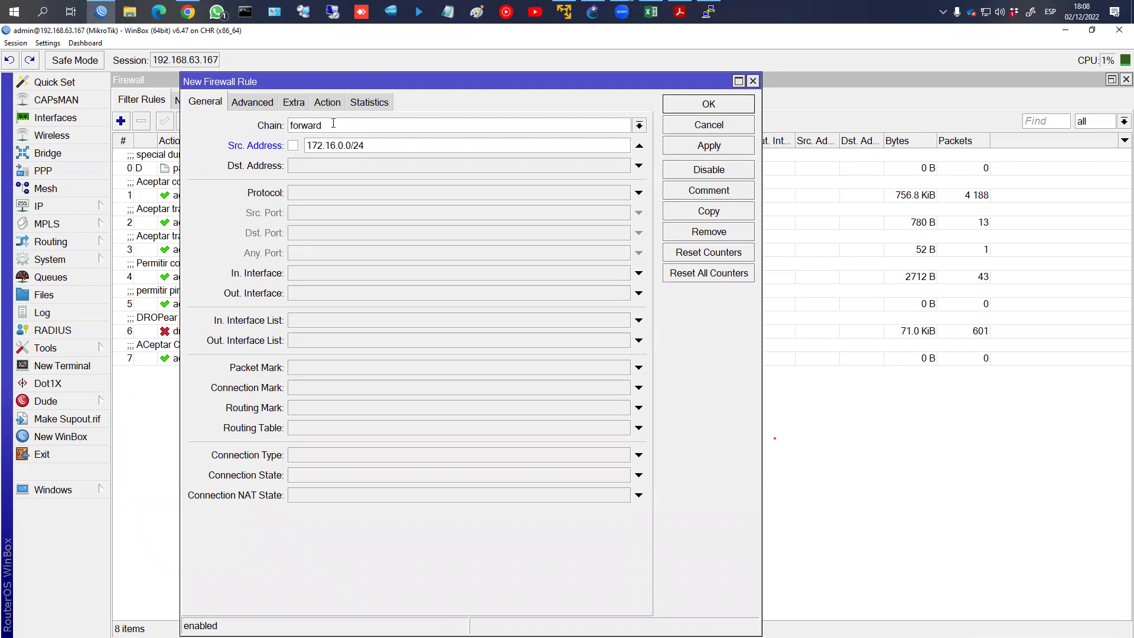
left_click(328, 102)
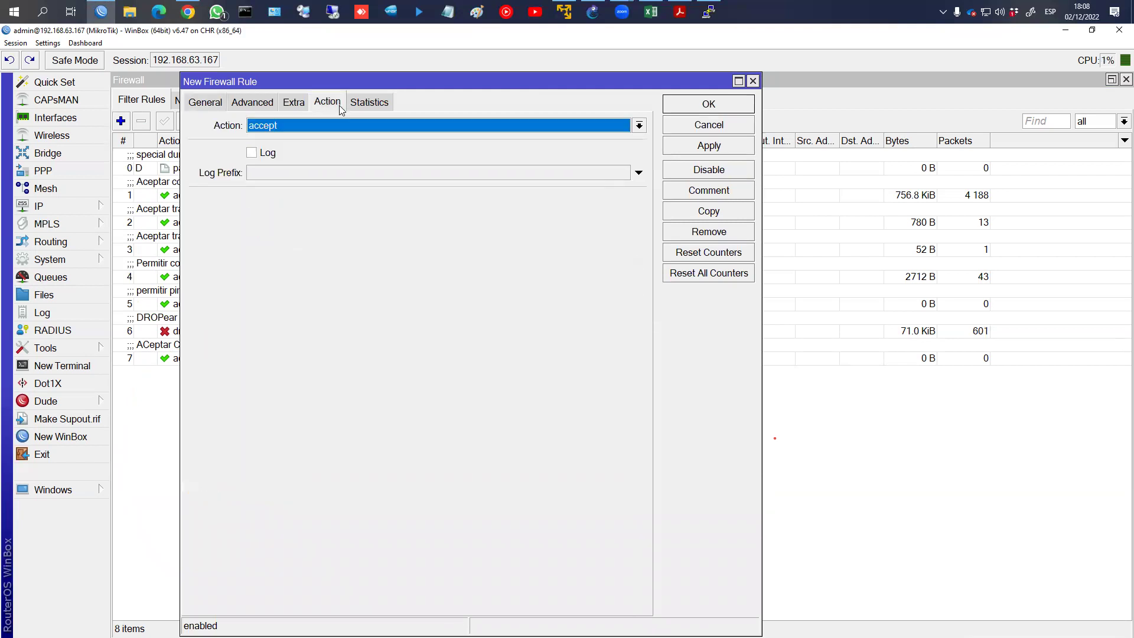
Comment the rule "Aceptar tráfico originado en la LAN" and save it
left_click(728, 195)
type("Aceptar tráfi")
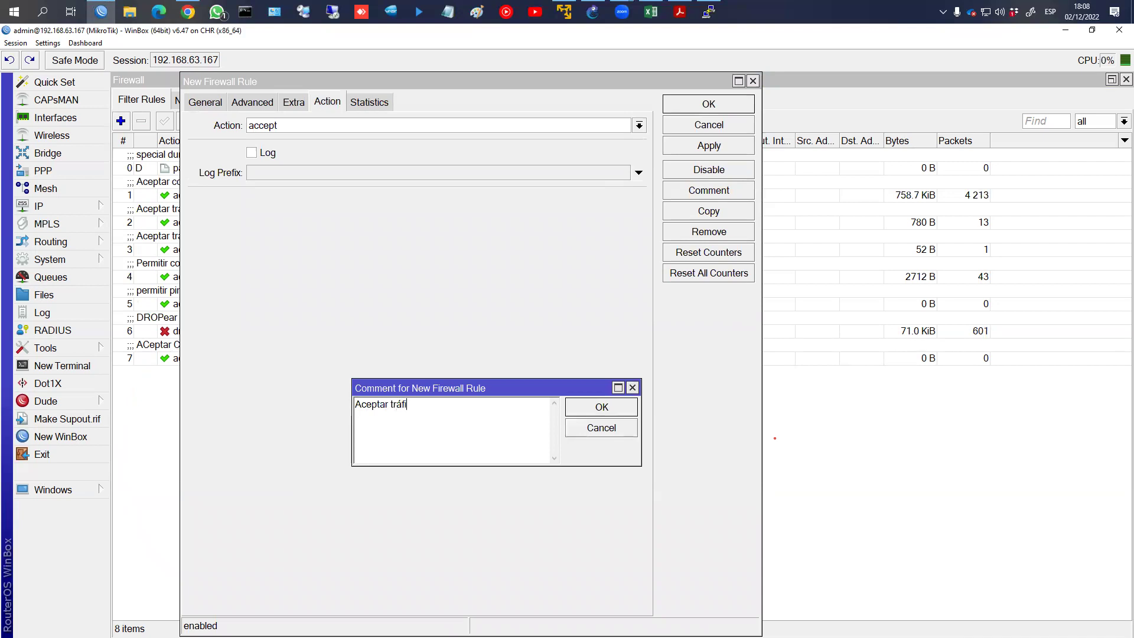
type("co origin")
key("BackSpace")
type("inado en la LAN")
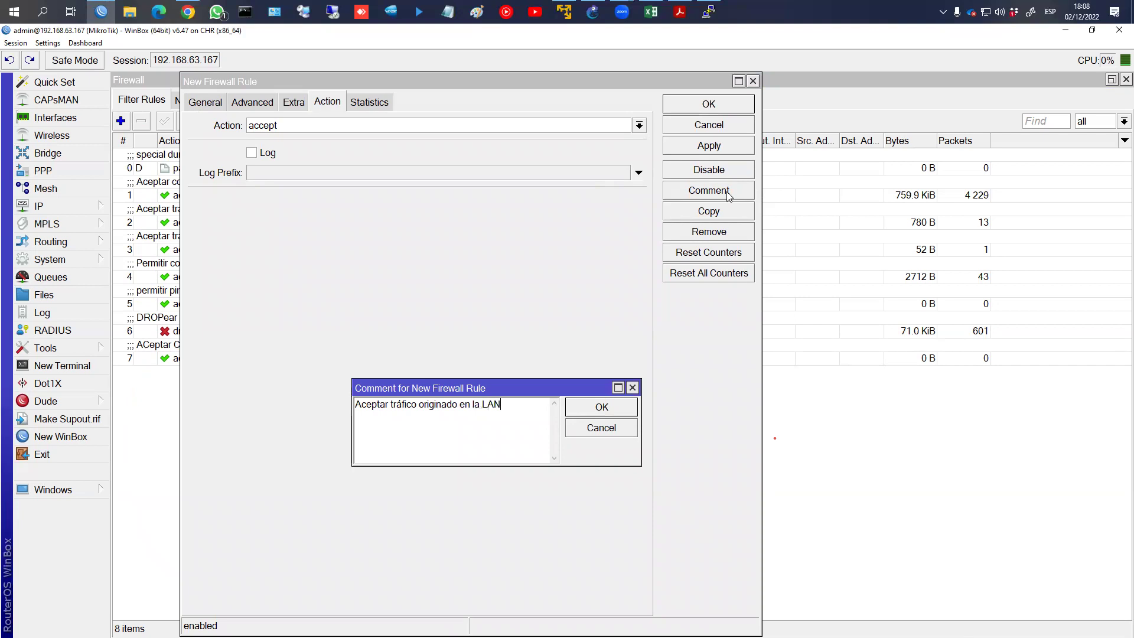
key("Return")
left_click(709, 104)
Start another forward-chain rule without match conditions and set its action to drop
left_click(120, 120)
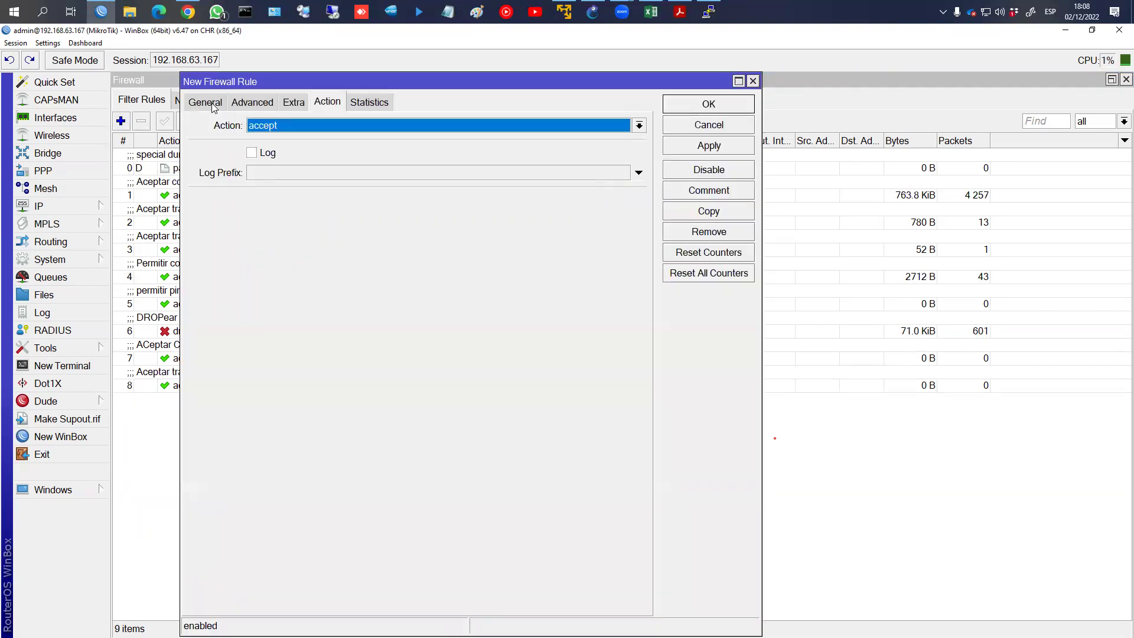
left_click(205, 102)
left_click(327, 102)
left_click(315, 126)
left_click(279, 177)
Comment the drop rule "DROP el resto del tráfico" and save it
left_click(693, 192)
type("DROP el resto dle tr")
key("BackSpace")
key("BackSpace")
key("BackSpace")
type("el tráfico")
key("Return")
left_click(745, 105)
Switch to the firewall PDF, glance at the Address List page 37, return to page 36 and switch back to WinBox
key("alt+Tab")
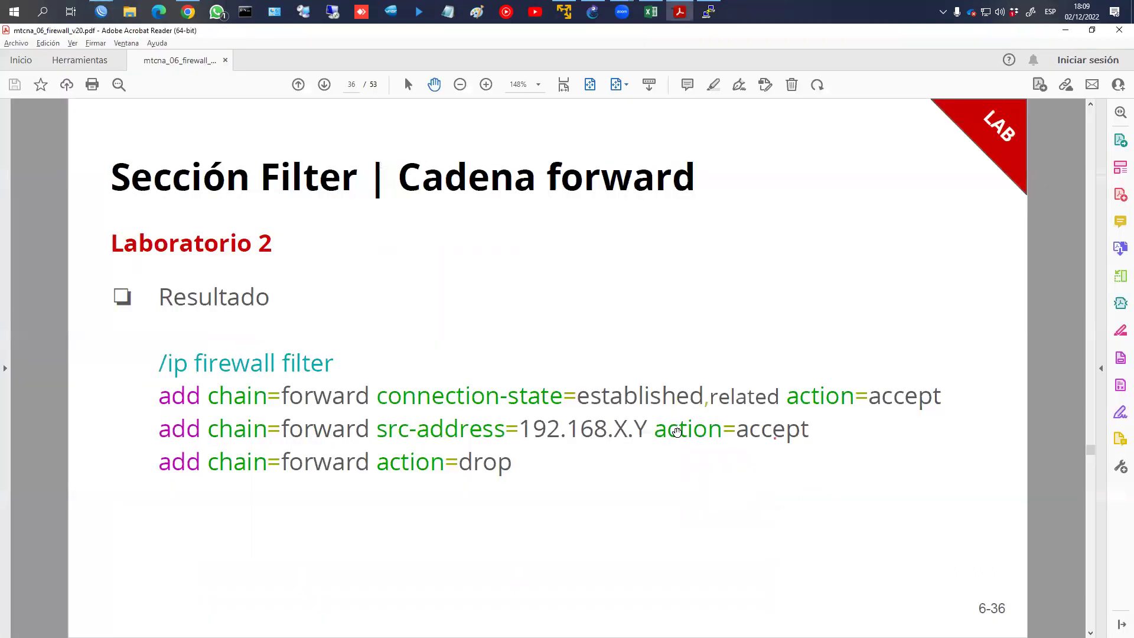
scroll(677, 431, "down", 1)
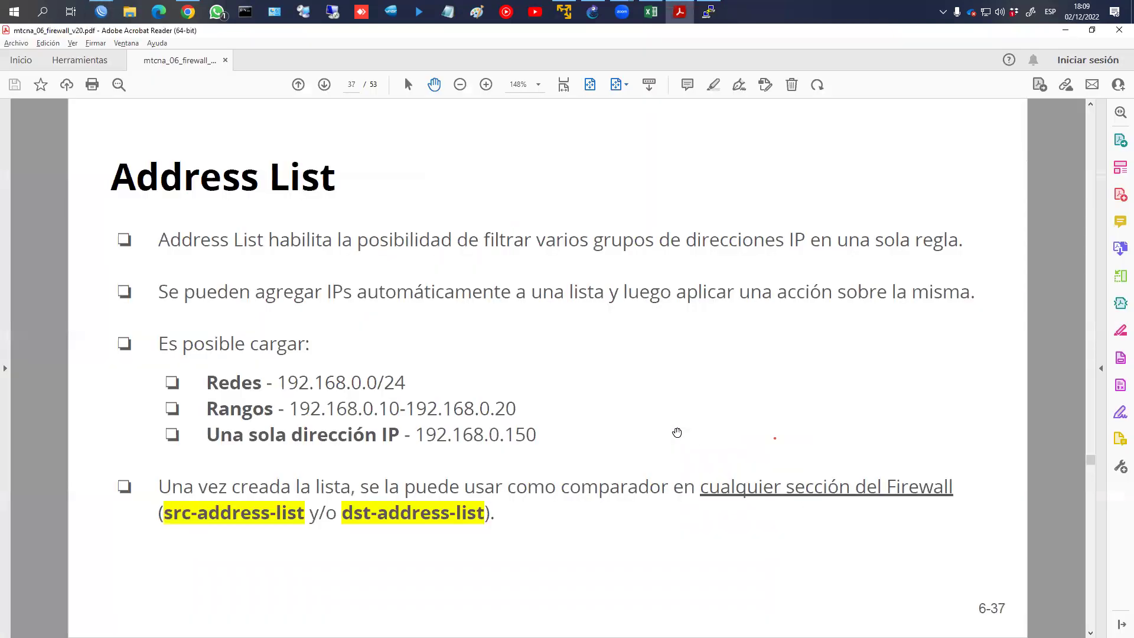
scroll(676, 432, "up", 1)
key("alt+Tab")
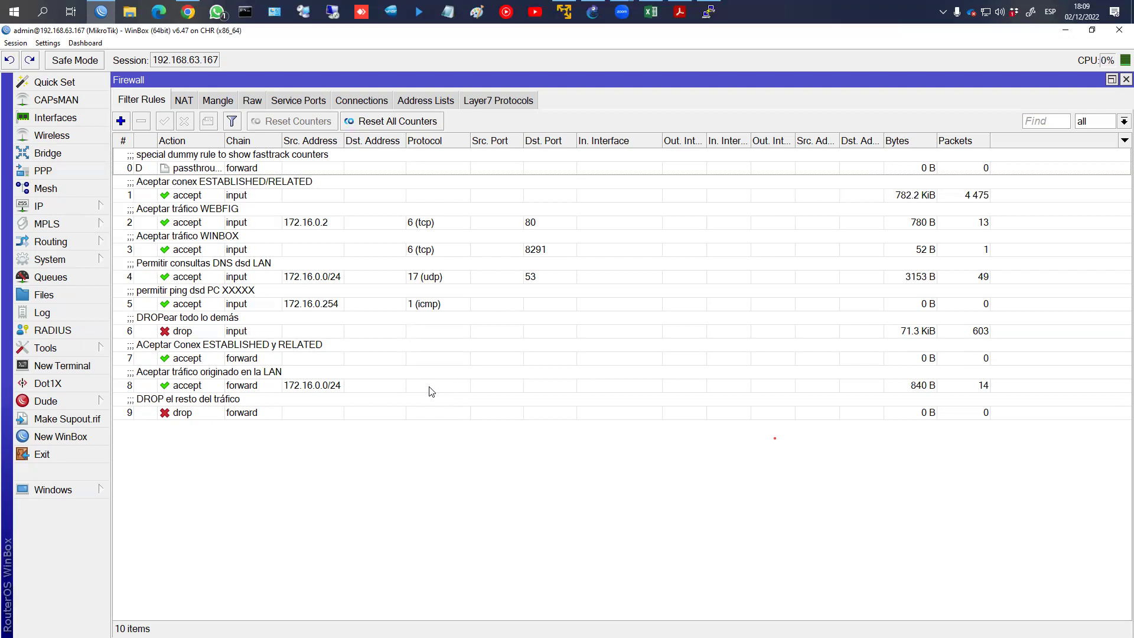
Sketch a packet box below the rule list with an incoming arrow, the label "new" and an arrow to "Winbox"
left_click(343, 225)
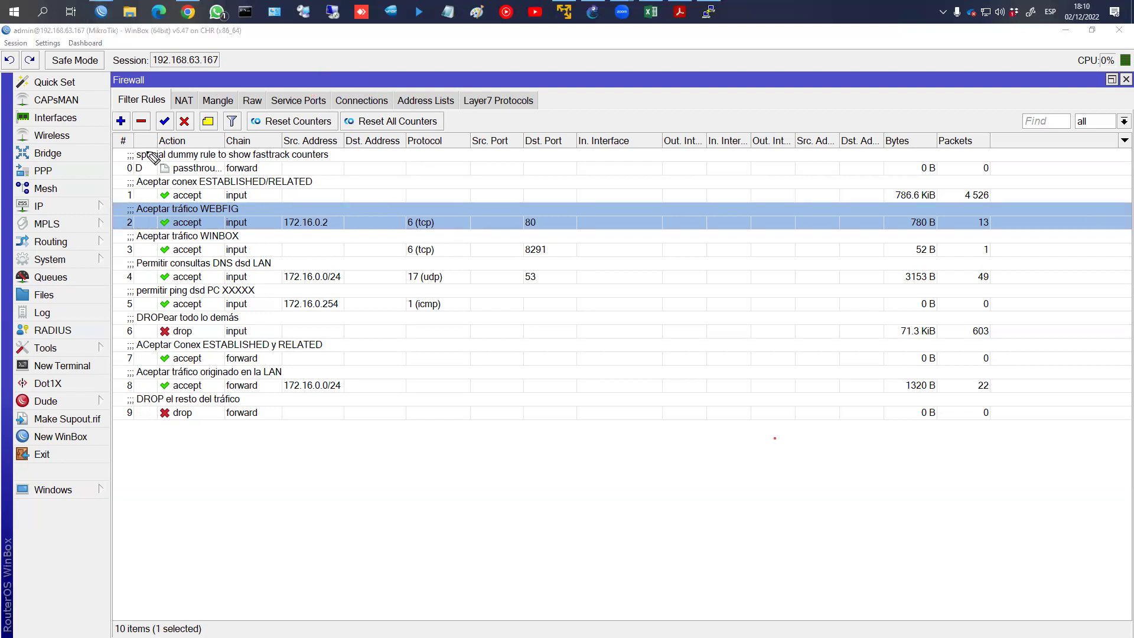
left_click_drag(282, 450, 340, 451)
left_click_drag(321, 431, 341, 450)
mouse_move(298, 496)
left_mouse_down()
mouse_move(317, 478)
mouse_move(358, 497)
mouse_move(378, 424)
mouse_move(458, 455)
mouse_move(424, 499)
left_mouse_up()
left_click(423, 467)
left_click(427, 490)
left_click_drag(415, 498, 439, 499)
mouse_move(403, 536)
left_mouse_down()
mouse_move(437, 544)
mouse_move(447, 562)
mouse_move(476, 555)
left_mouse_up()
left_click(462, 524)
left_click(472, 551)
left_click_drag(488, 542, 519, 558)
left_click_drag(517, 539, 501, 558)
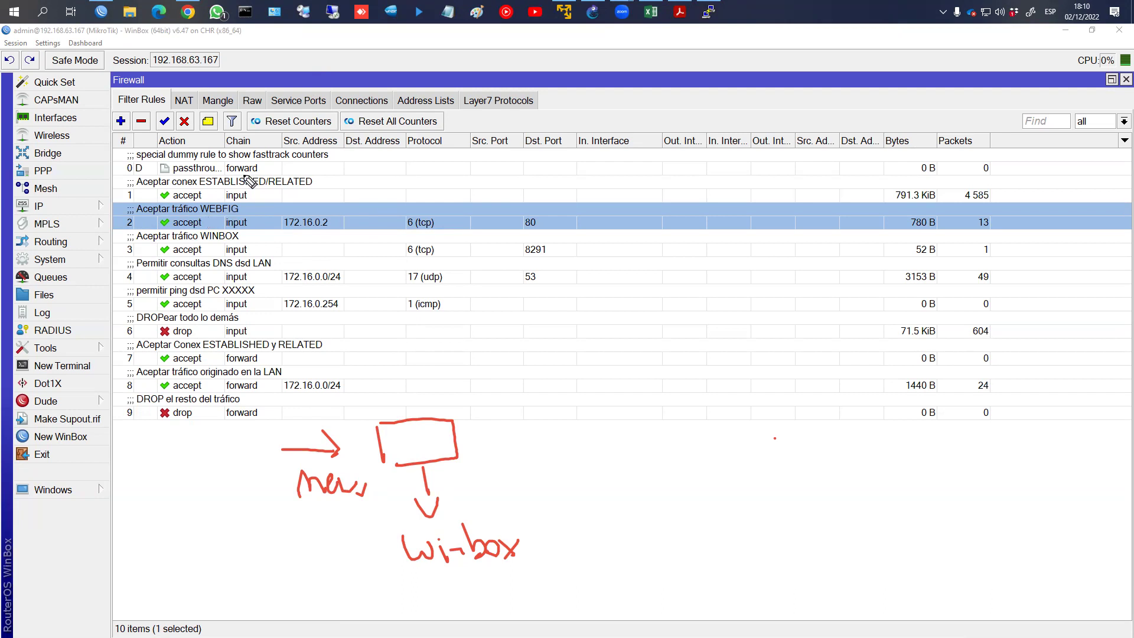
Cross out rules 1 and 2, tick the WINBOX rule, and draw arrows for the packet's exit and return to the list's start
mouse_move(272, 174)
left_mouse_down()
mouse_move(288, 185)
mouse_move(273, 191)
mouse_move(294, 224)
mouse_move(269, 227)
left_mouse_up()
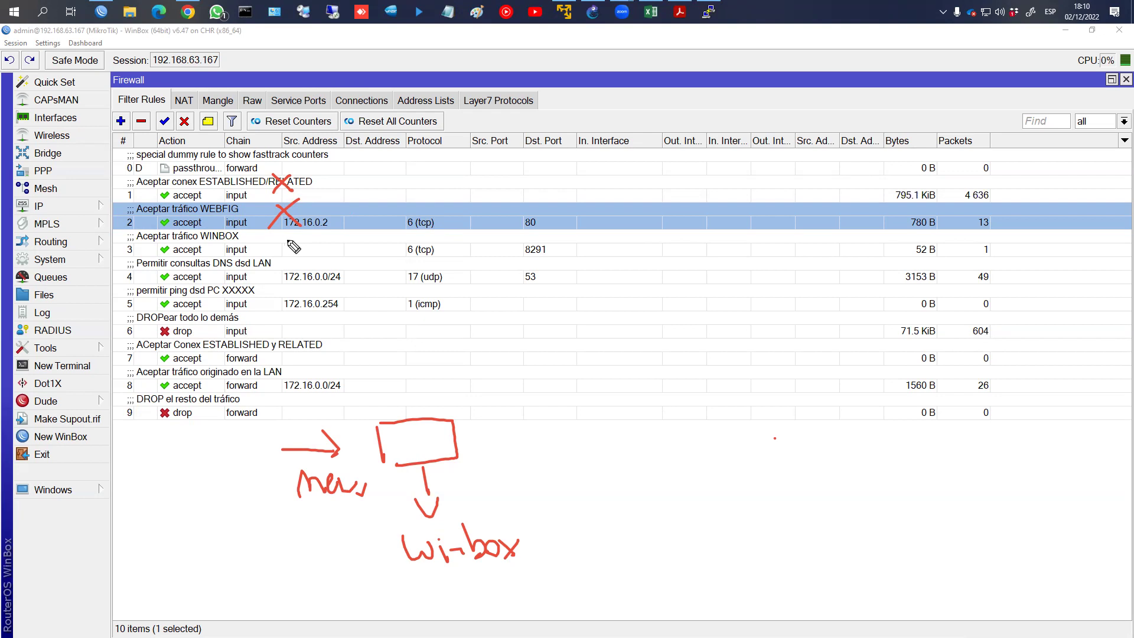
left_click_drag(291, 237, 319, 218)
mouse_move(476, 438)
left_mouse_down()
mouse_move(527, 450)
mouse_move(518, 460)
left_mouse_up()
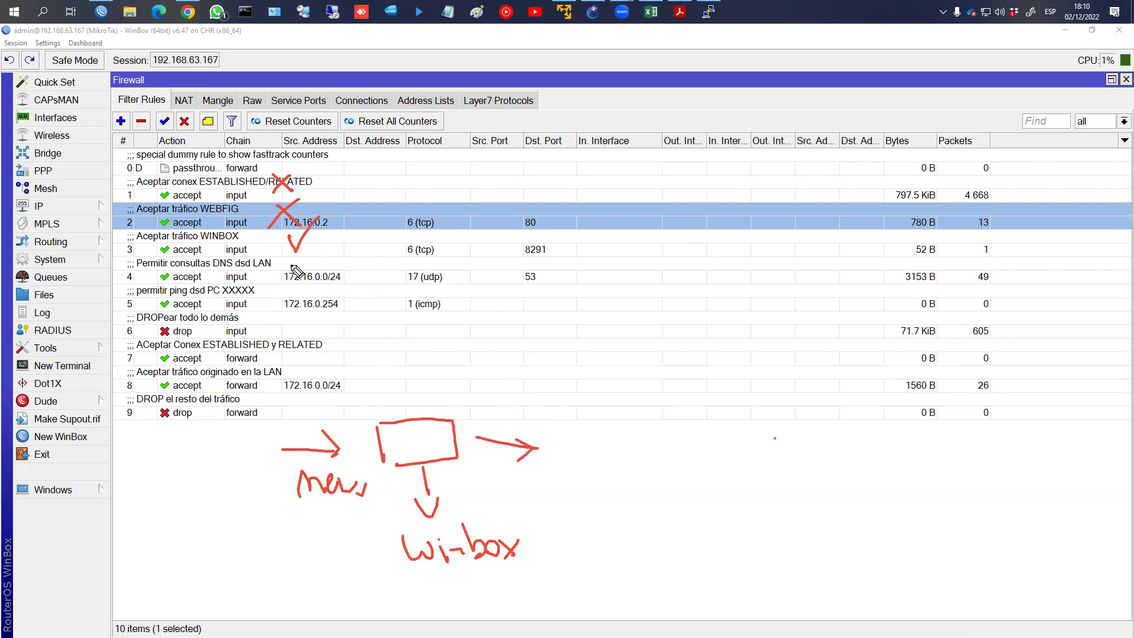
mouse_move(349, 252)
left_mouse_down()
mouse_move(395, 168)
mouse_move(413, 199)
left_mouse_up()
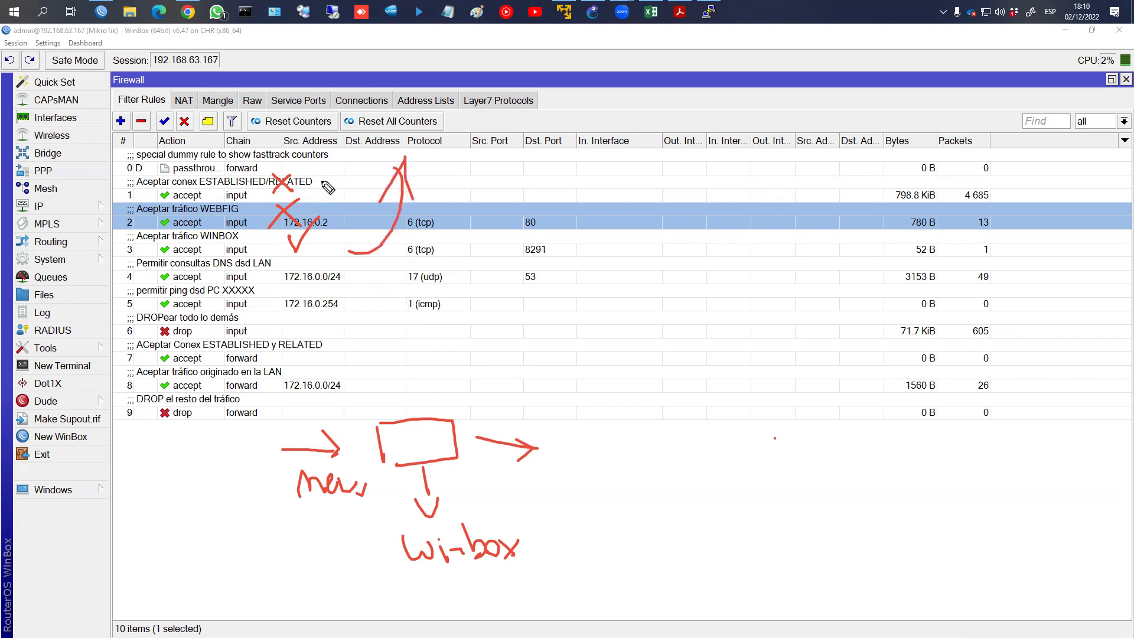
left_click_drag(311, 113, 308, 167)
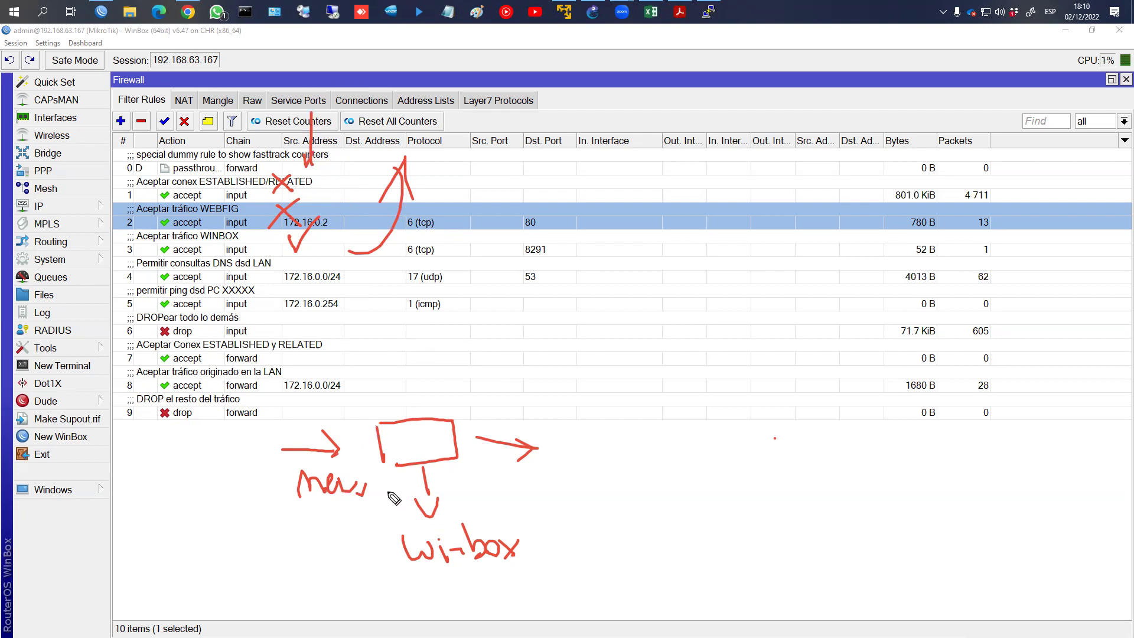
Sketch a second packet labelled "2", "WB" and "est", and tick the ESTABLISHED/RELATED input rule as its match
left_click_drag(561, 410, 571, 550)
mouse_move(589, 432)
left_mouse_down()
mouse_move(598, 452)
mouse_move(733, 479)
mouse_move(659, 455)
mouse_move(707, 476)
left_mouse_up()
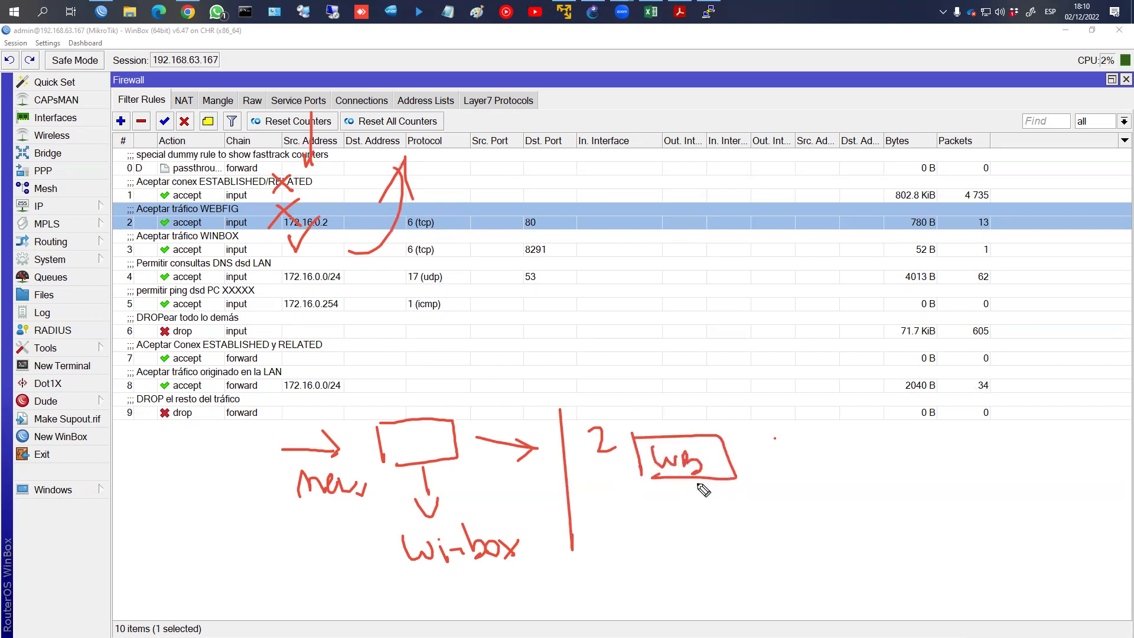
mouse_move(606, 496)
left_mouse_down()
mouse_move(606, 516)
mouse_move(618, 489)
mouse_move(609, 522)
left_mouse_up()
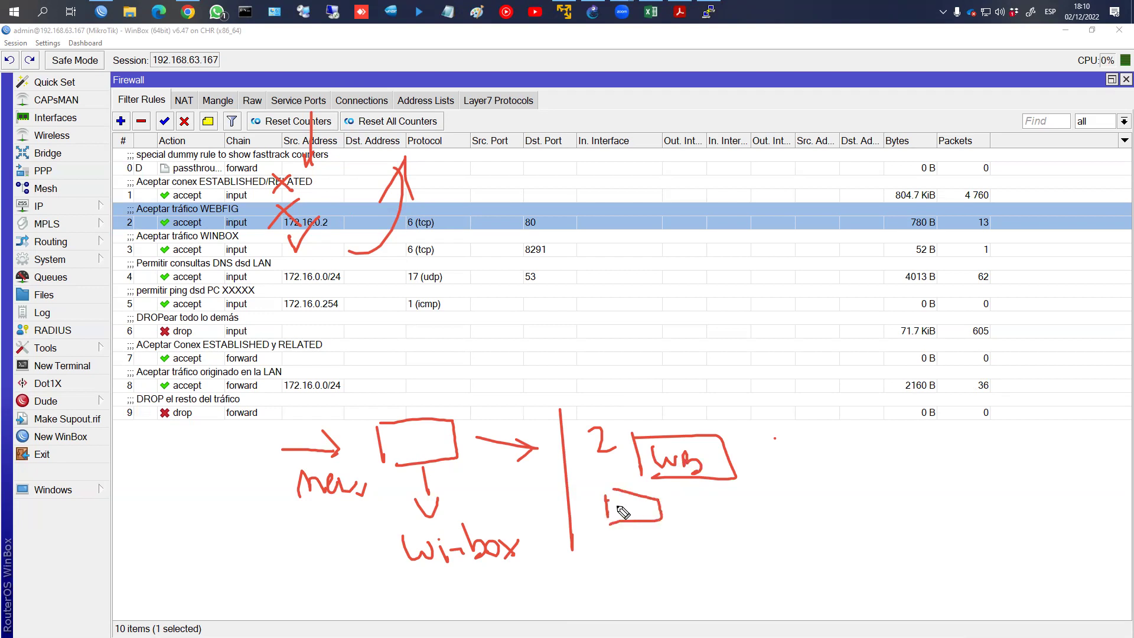
left_click_drag(620, 511, 657, 507)
mouse_move(291, 177)
left_mouse_down()
mouse_move(298, 220)
mouse_move(392, 236)
mouse_move(400, 170)
mouse_move(310, 143)
left_mouse_up()
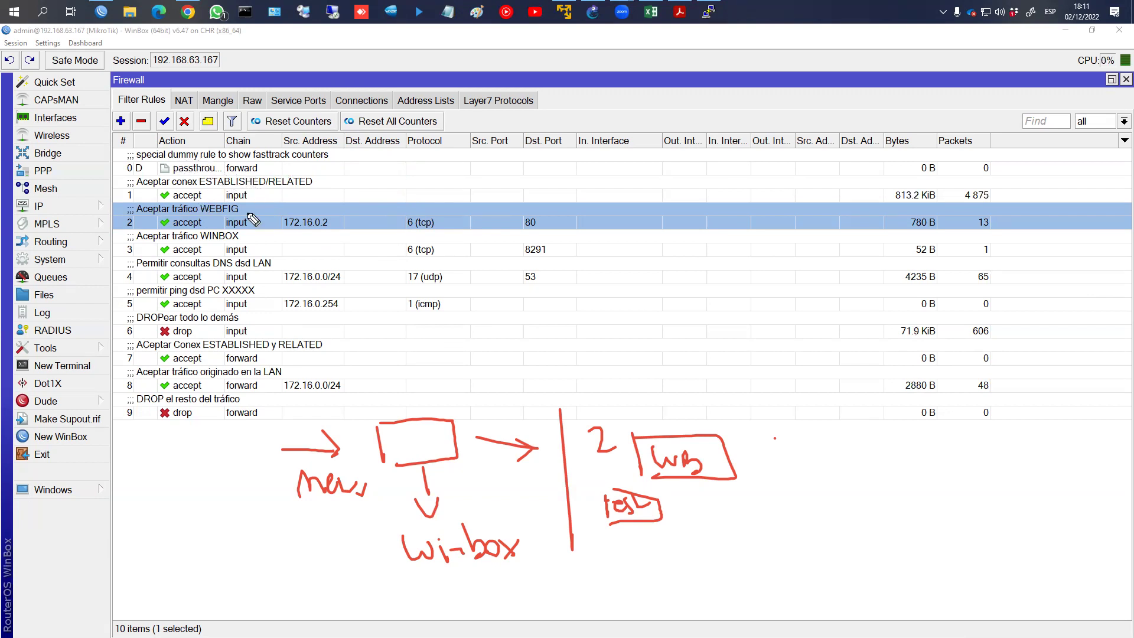
mouse_move(246, 154)
left_mouse_down()
mouse_move(239, 183)
mouse_move(254, 197)
mouse_move(290, 151)
left_mouse_up()
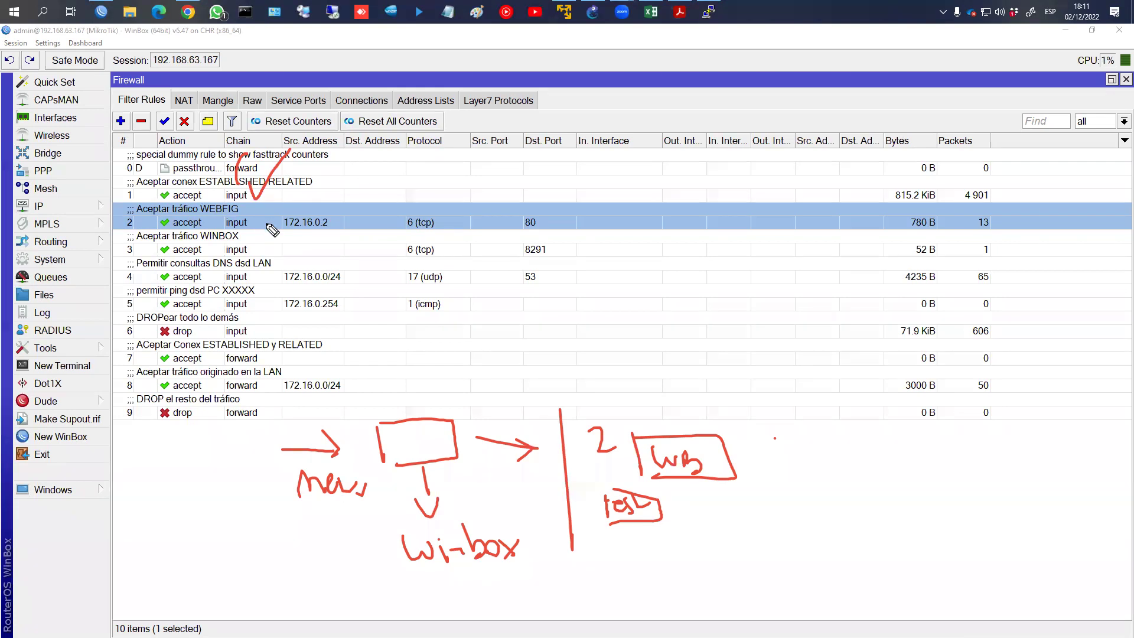
Sketch packets 3 and 4 beside the second one and add their ticks at the ESTABLISHED/RELATED input rule
mouse_move(767, 416)
left_mouse_down()
mouse_move(773, 512)
mouse_move(781, 453)
mouse_move(862, 484)
mouse_move(823, 476)
left_mouse_up()
left_click_drag(824, 481, 865, 490)
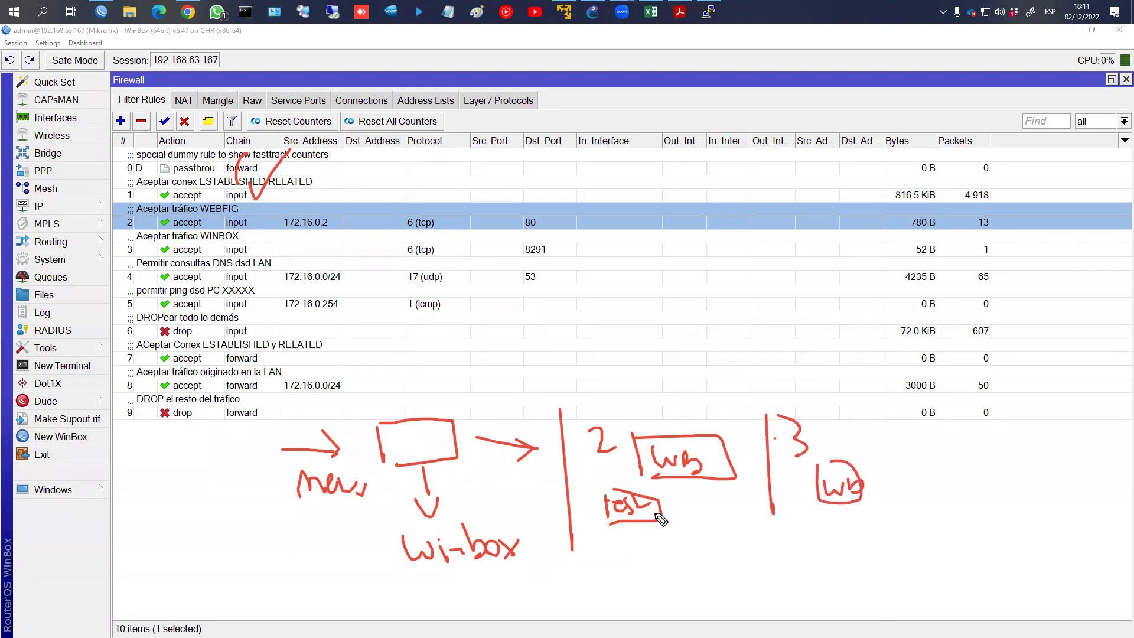
mouse_move(308, 150)
left_mouse_down()
mouse_move(311, 189)
mouse_move(341, 151)
left_mouse_up()
mouse_move(902, 421)
left_mouse_down()
mouse_move(902, 489)
mouse_move(933, 459)
left_mouse_up()
mouse_move(367, 143)
left_mouse_down()
mouse_move(366, 207)
mouse_move(411, 157)
left_mouse_up()
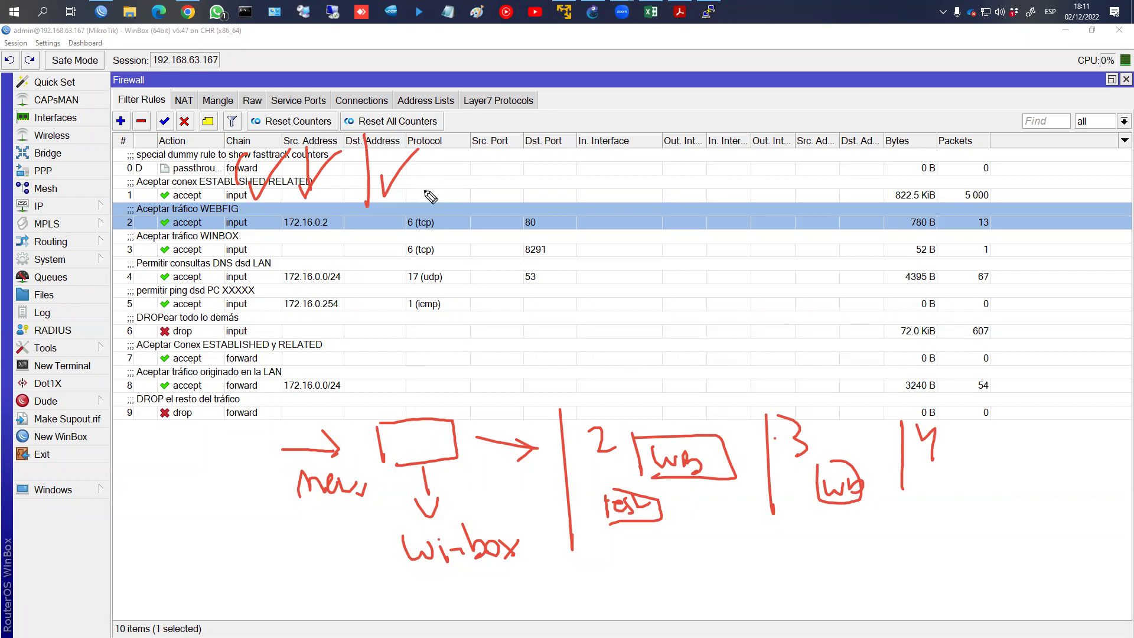
Annotate the ESTABLISHED/RELATED rule with "est" and "Confianza", point to the packet counters, circle the CPU load, and clear the drawings
mouse_move(439, 175)
left_mouse_down()
mouse_move(439, 215)
mouse_move(525, 206)
mouse_move(443, 217)
mouse_move(499, 196)
left_mouse_up()
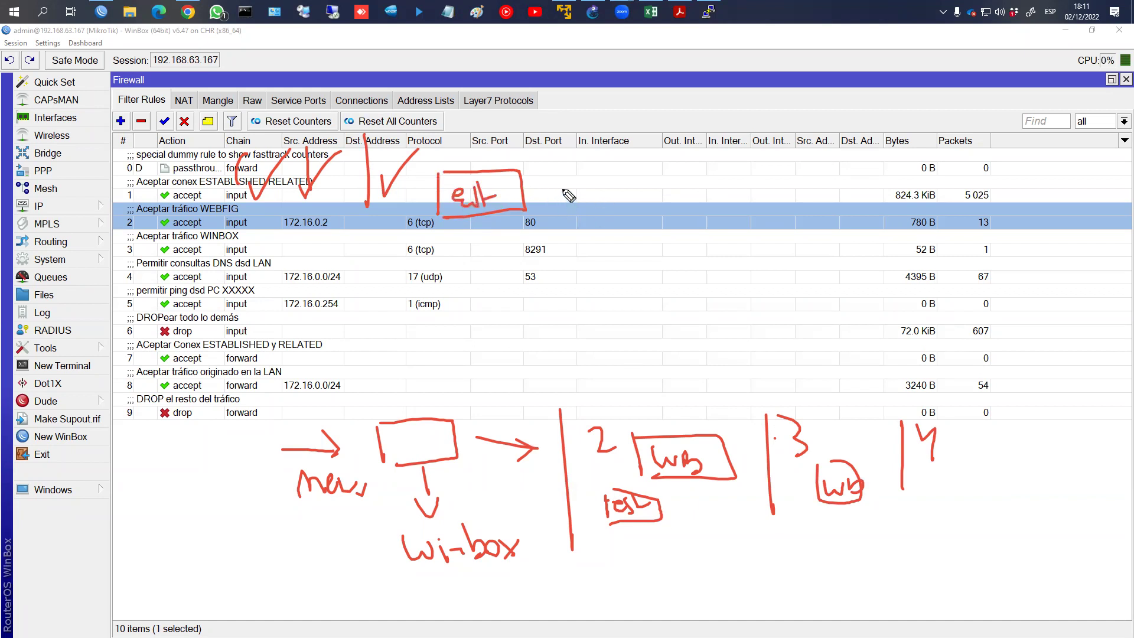
mouse_move(572, 189)
left_mouse_down()
mouse_move(564, 217)
mouse_move(604, 195)
mouse_move(655, 219)
mouse_move(654, 199)
mouse_move(685, 225)
mouse_move(750, 234)
mouse_move(972, 133)
mouse_move(972, 154)
left_mouse_up()
mouse_move(1087, 49)
left_mouse_down()
mouse_move(1096, 96)
mouse_move(1113, 45)
left_mouse_up()
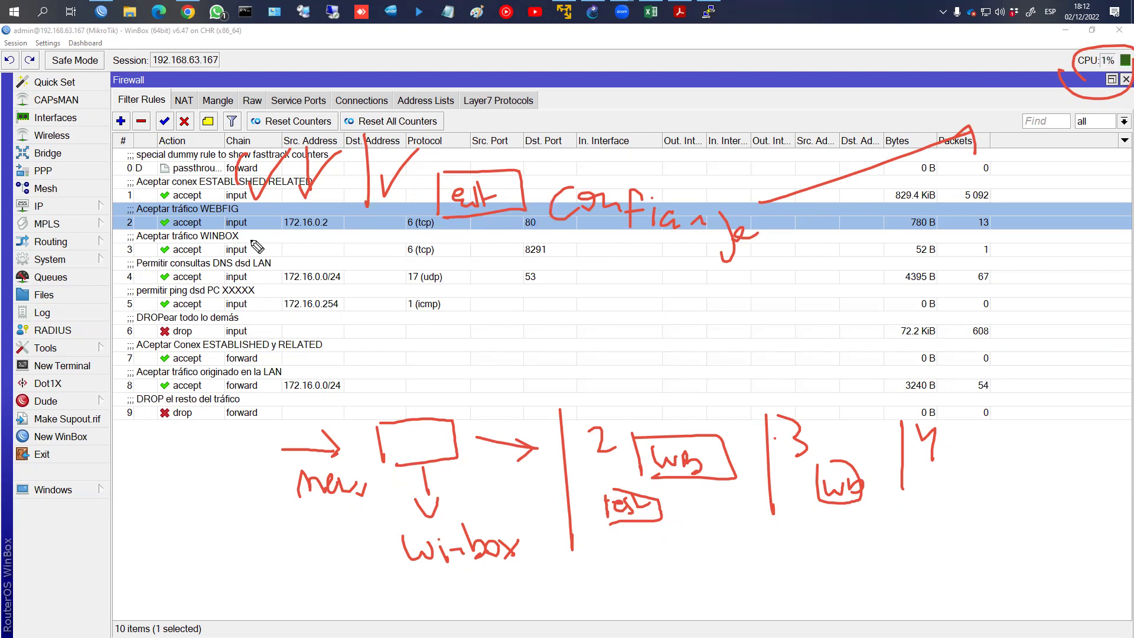
left_click_drag(242, 228, 334, 195)
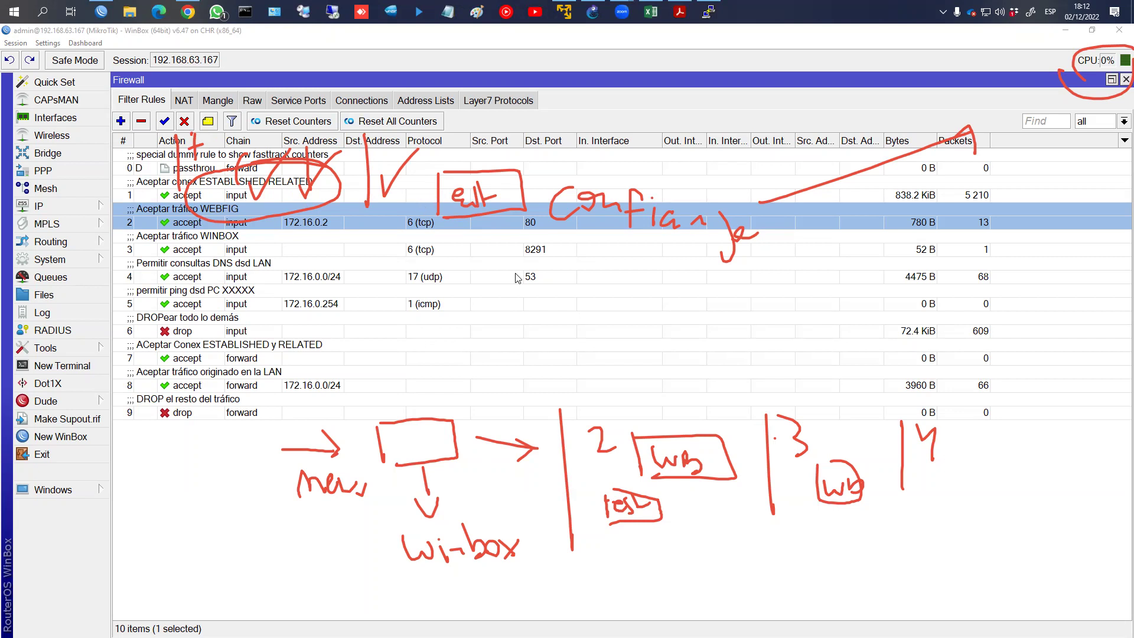
key("Escape")
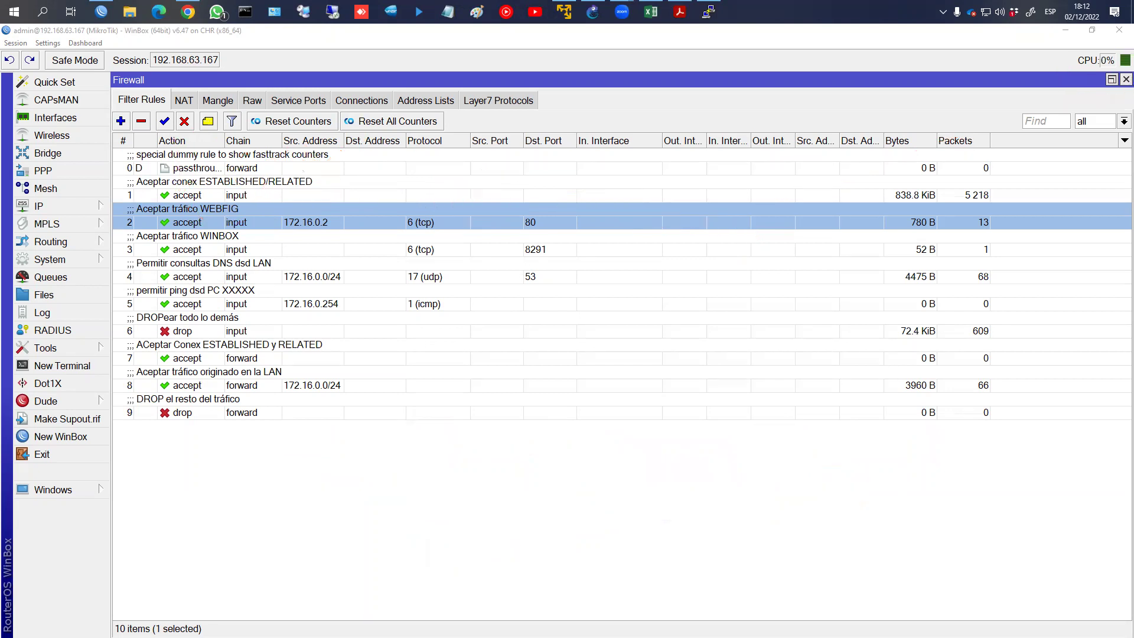
Start a new filter rule on the input chain that matches connections in the invalid state
left_click(252, 189)
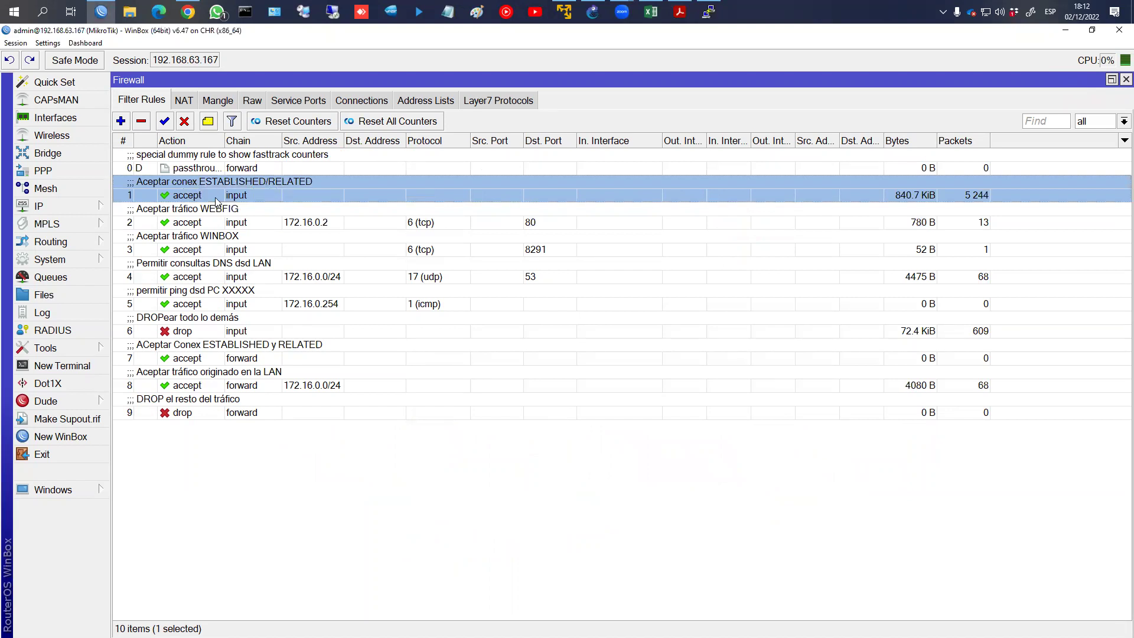
left_click(120, 121)
left_click(201, 102)
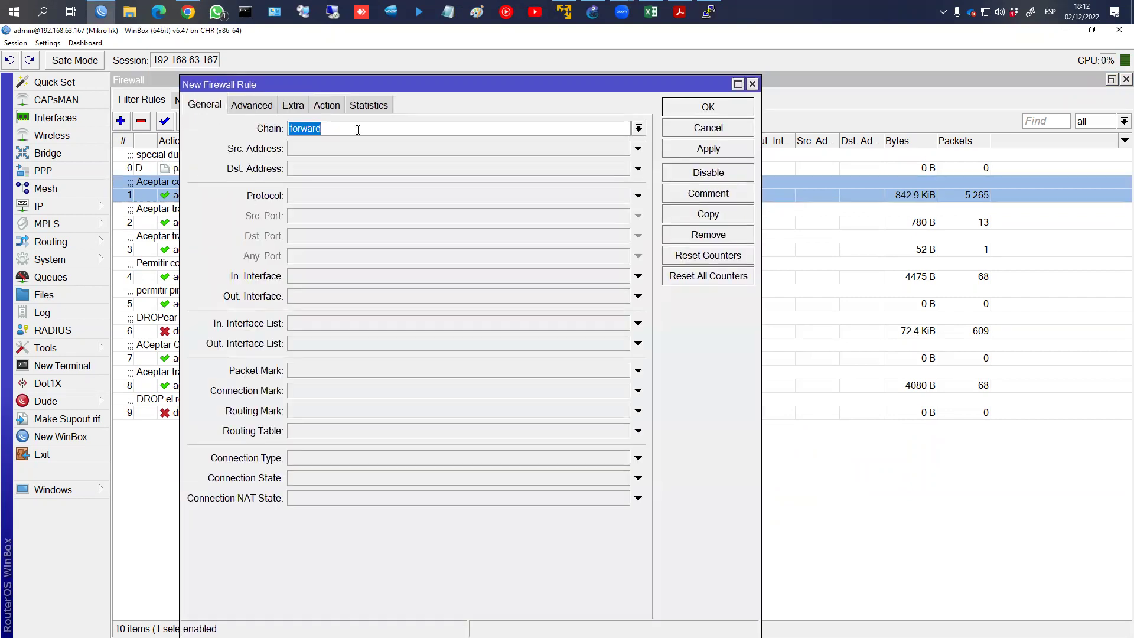
left_click(639, 129)
left_click(550, 152)
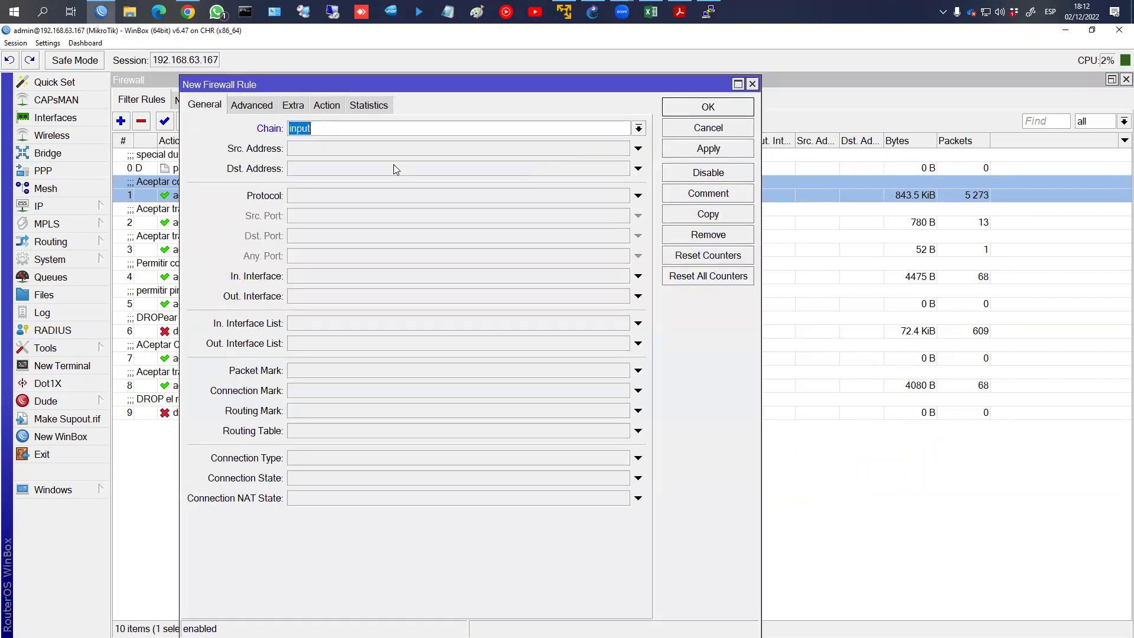
left_click(638, 478)
left_click(324, 478)
Set the new input rule's action to drop, comment it "DROP conex INVALID", and save it
left_click(331, 110)
left_click(327, 129)
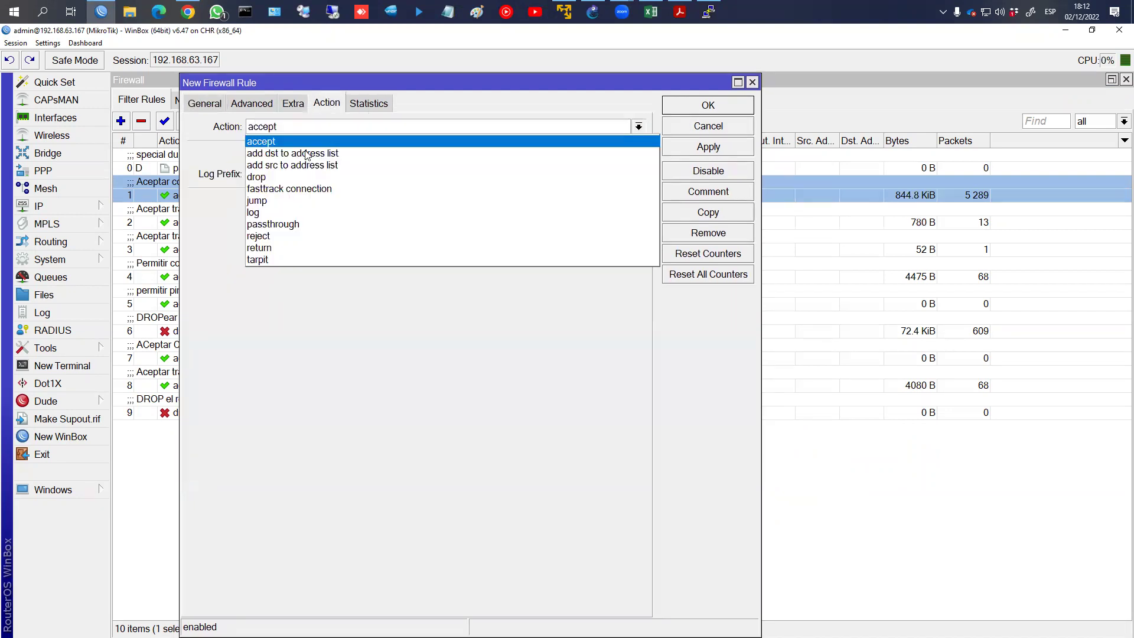
left_click(292, 167)
left_click(709, 192)
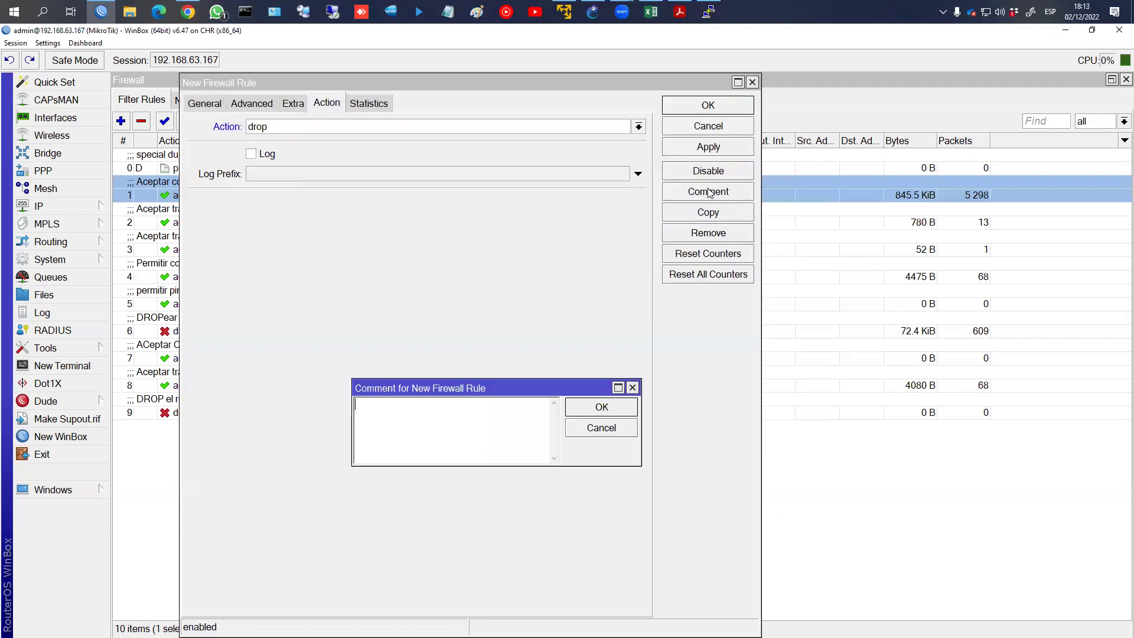
type("DROP conex INVALID")
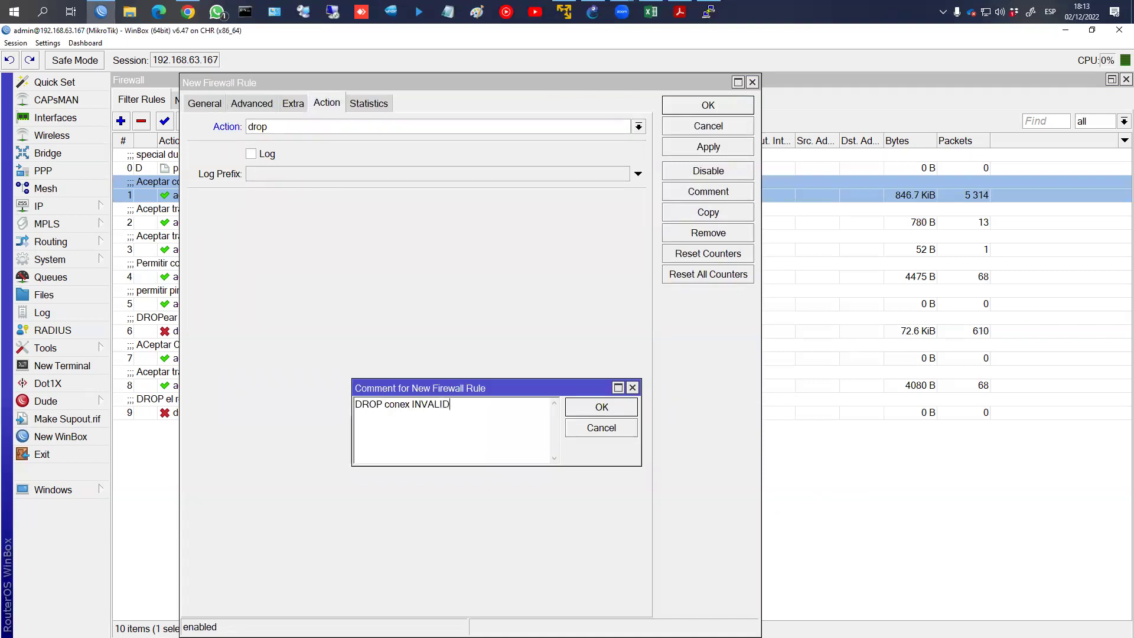
key("Return")
left_click(740, 110)
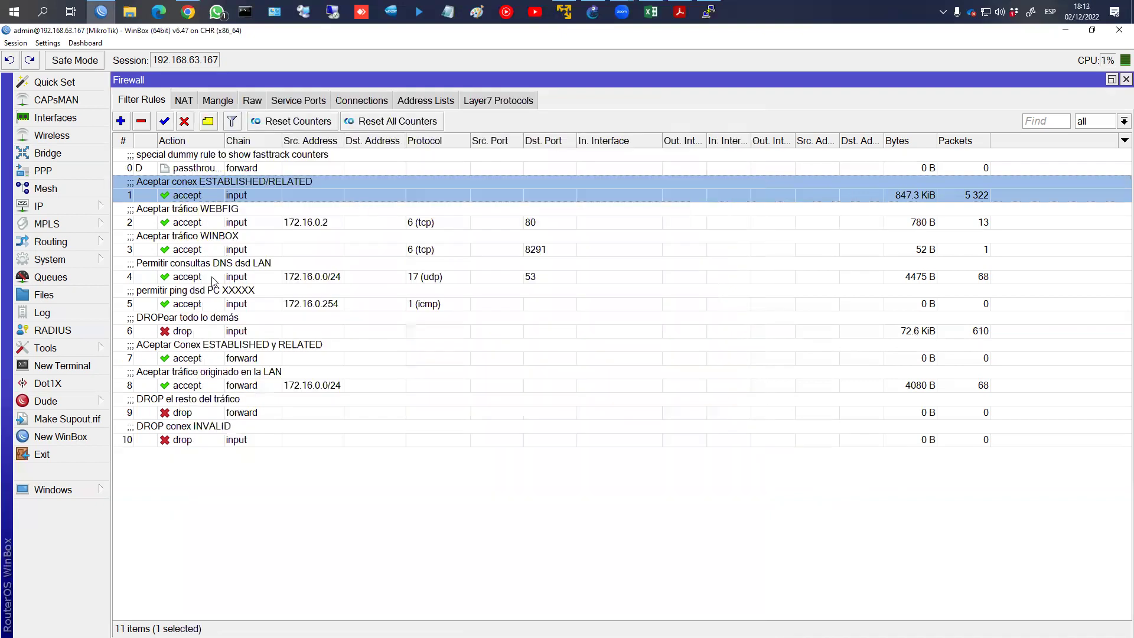
Move the input "DROP conex INVALID" rule directly below the input ESTABLISHED/RELATED rule
left_click_drag(200, 443, 251, 204)
left_click(252, 191)
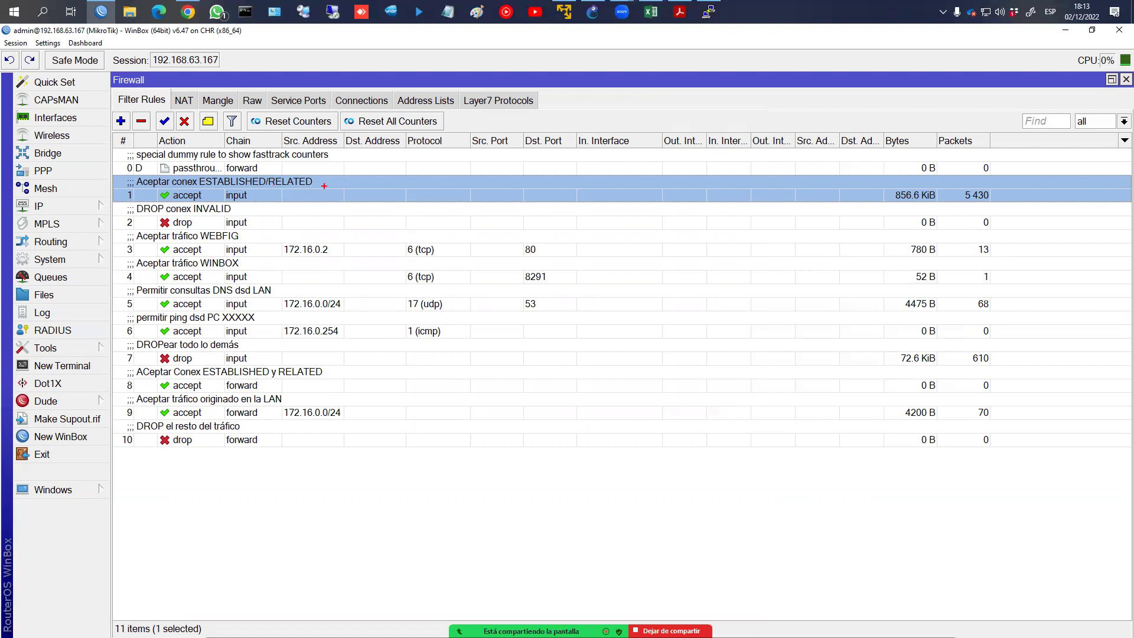
Copy the forward ESTABLISHED/RELATED rule, setting the copy's action to drop and its connection state to invalid only
left_click(252, 373)
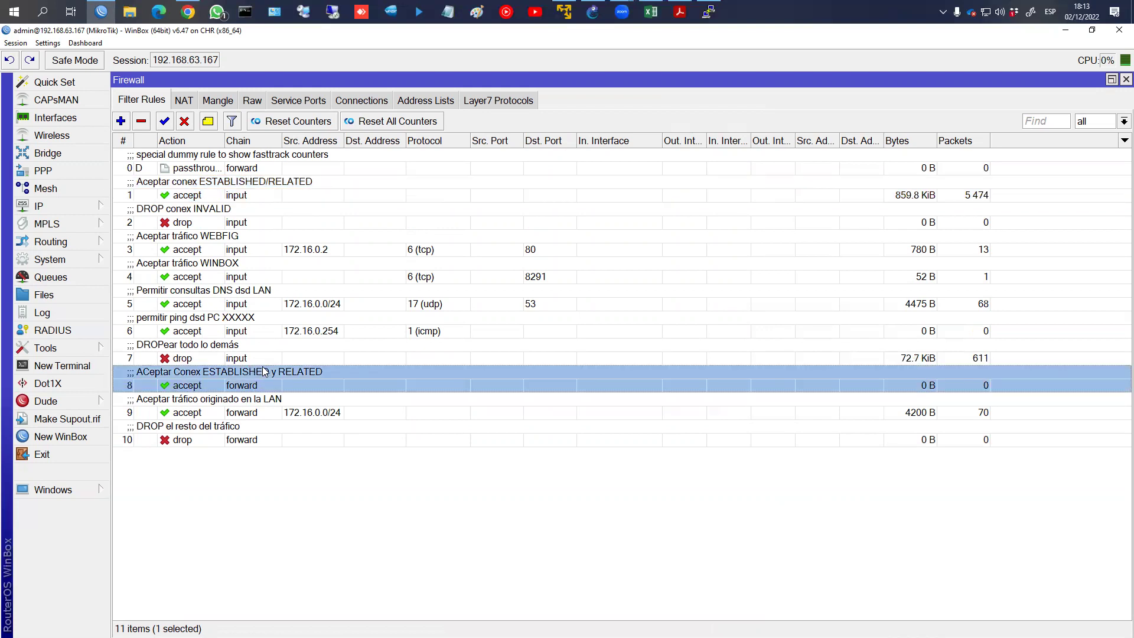
left_click_drag(219, 378, 300, 489)
double_click(223, 383)
left_click(707, 211)
left_click(304, 127)
left_click(273, 140)
left_click(217, 102)
left_click(369, 476)
left_click(331, 475)
left_click(453, 477)
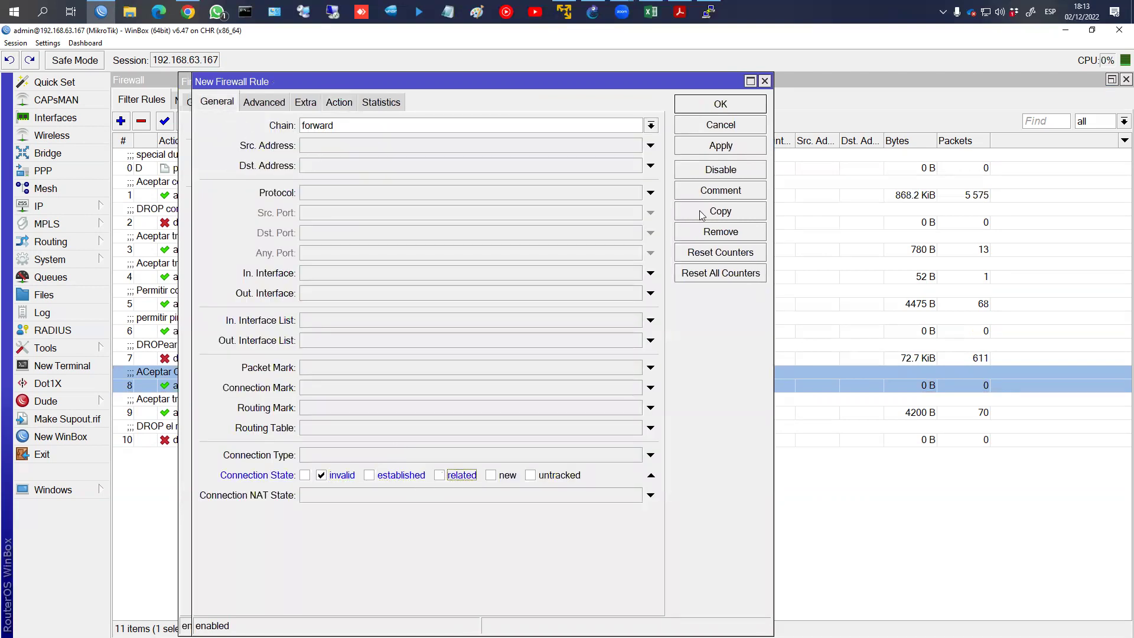
Comment the copied forward rule "DROP conex INVALID", save it, and close the original rule
left_click(720, 190)
type("DROP conex INVALID")
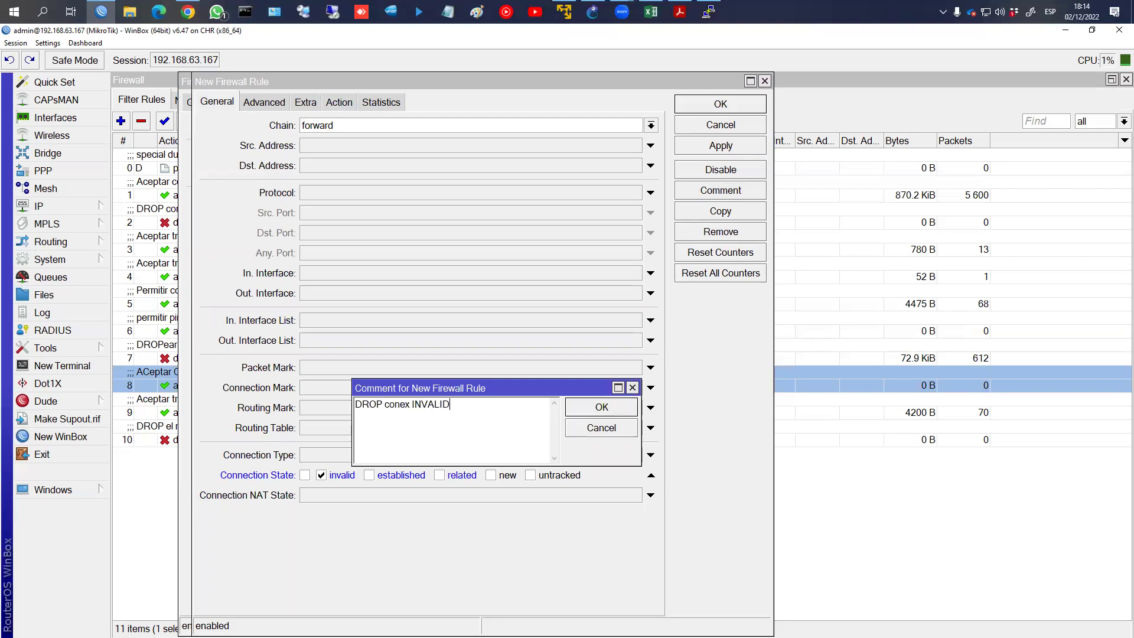
key("Return")
left_click(721, 105)
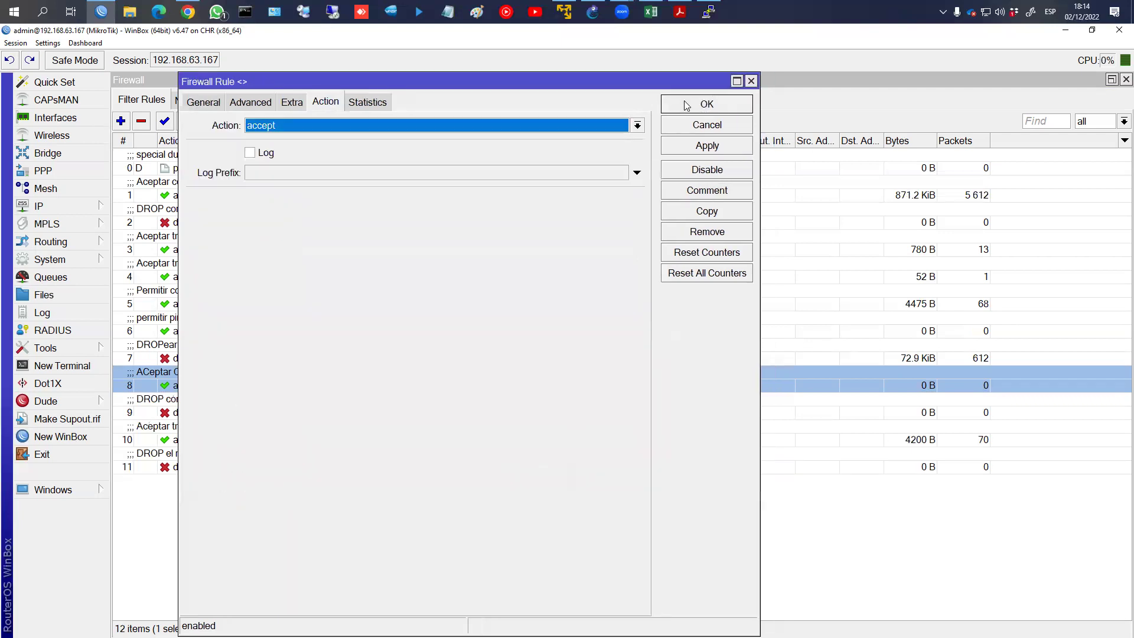
left_click(687, 105)
left_click(201, 414)
left_click(219, 378)
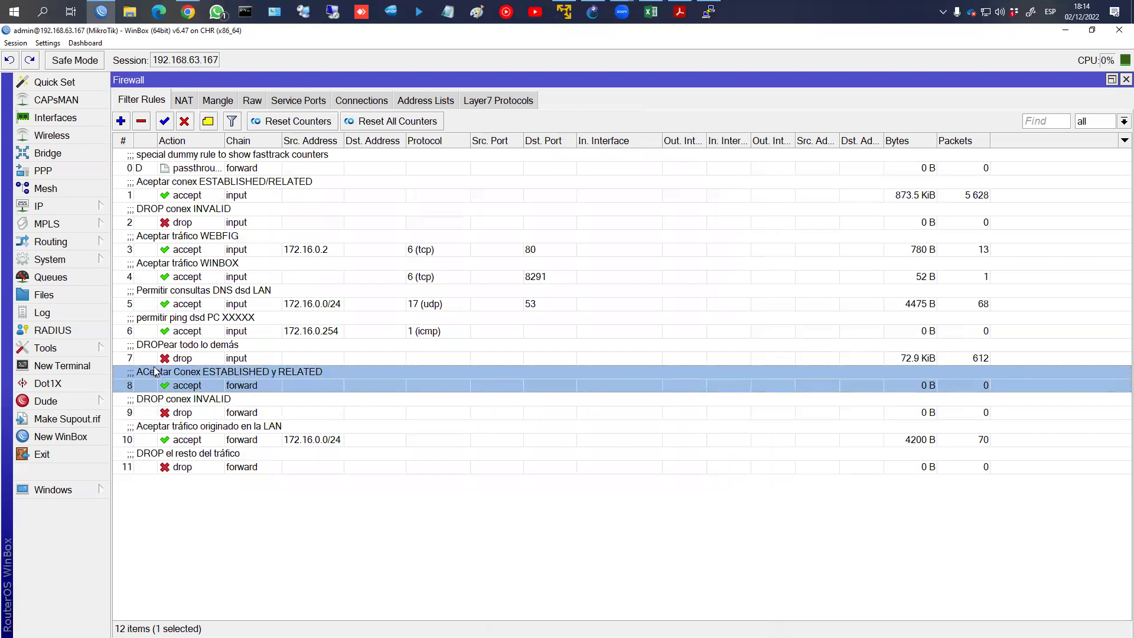
Prefix the forward ESTABLISHED/RELATED rule's comment with "::: CADENA FORWARD ::::" and save the rule
double_click(199, 382)
left_click(707, 191)
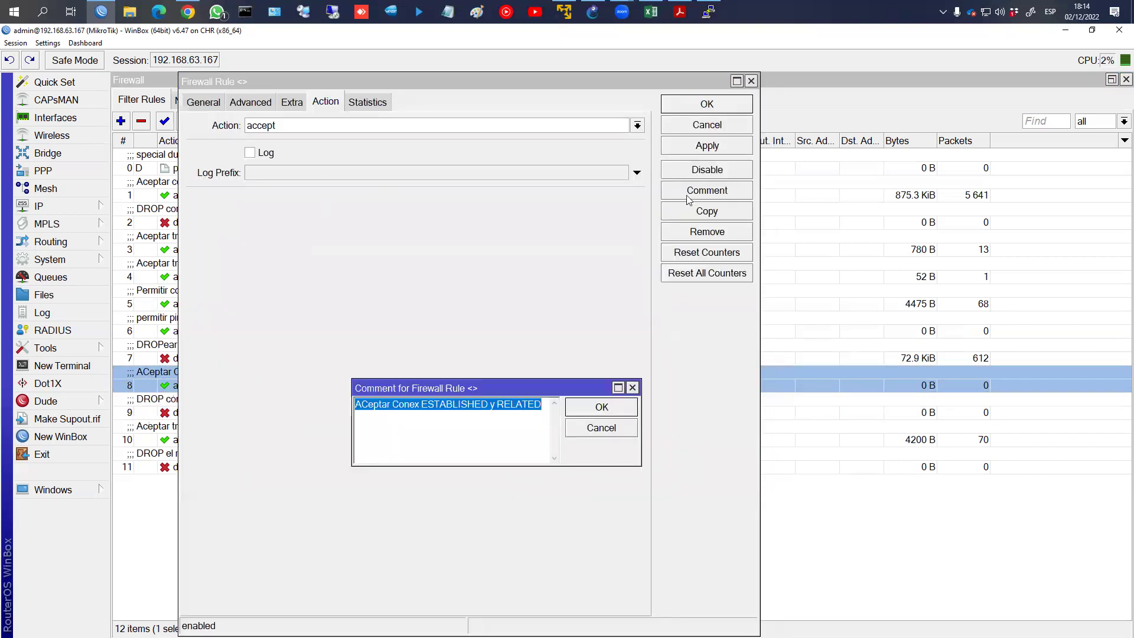
left_click(362, 408)
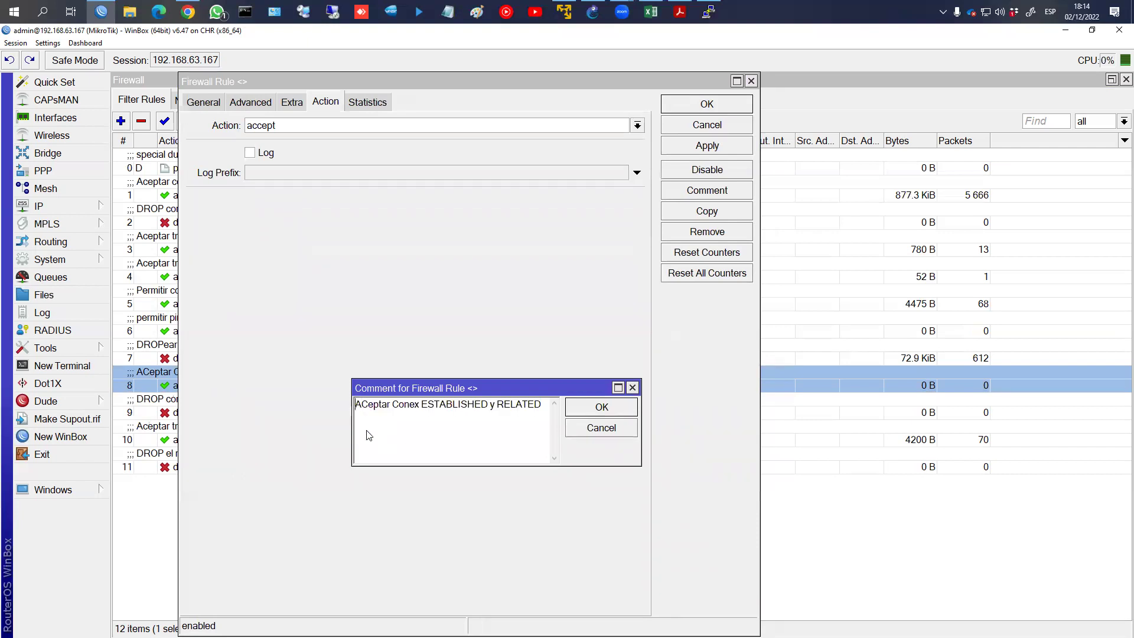
type("::: CADE")
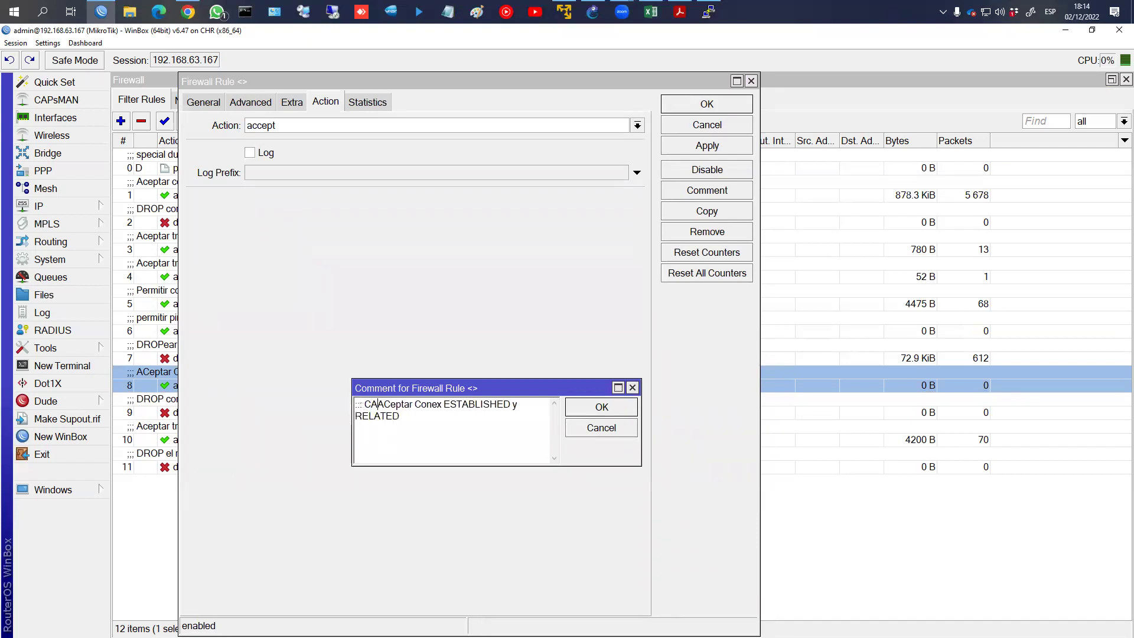
type("NA FOW")
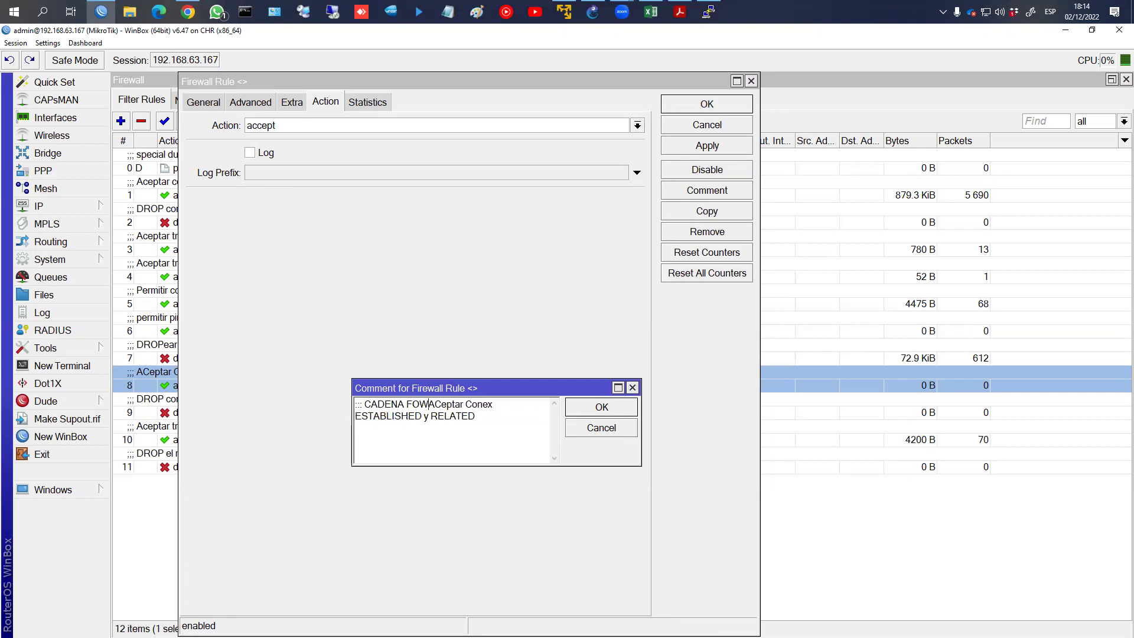
key("BackSpace")
type("RWARD :")
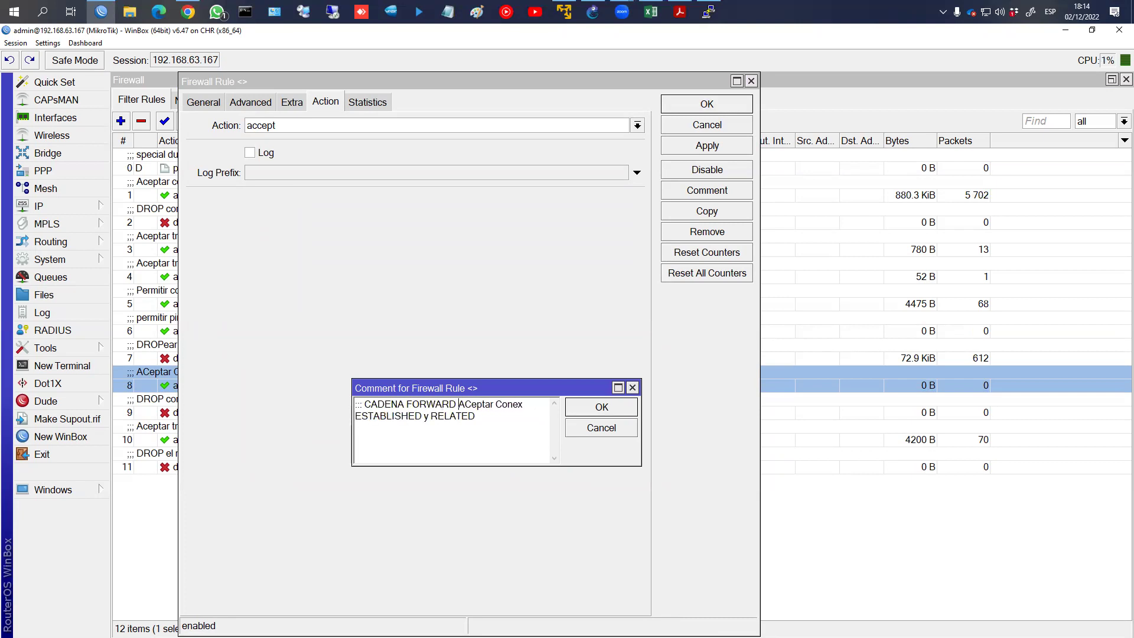
type("::")
key("Return")
left_click(690, 108)
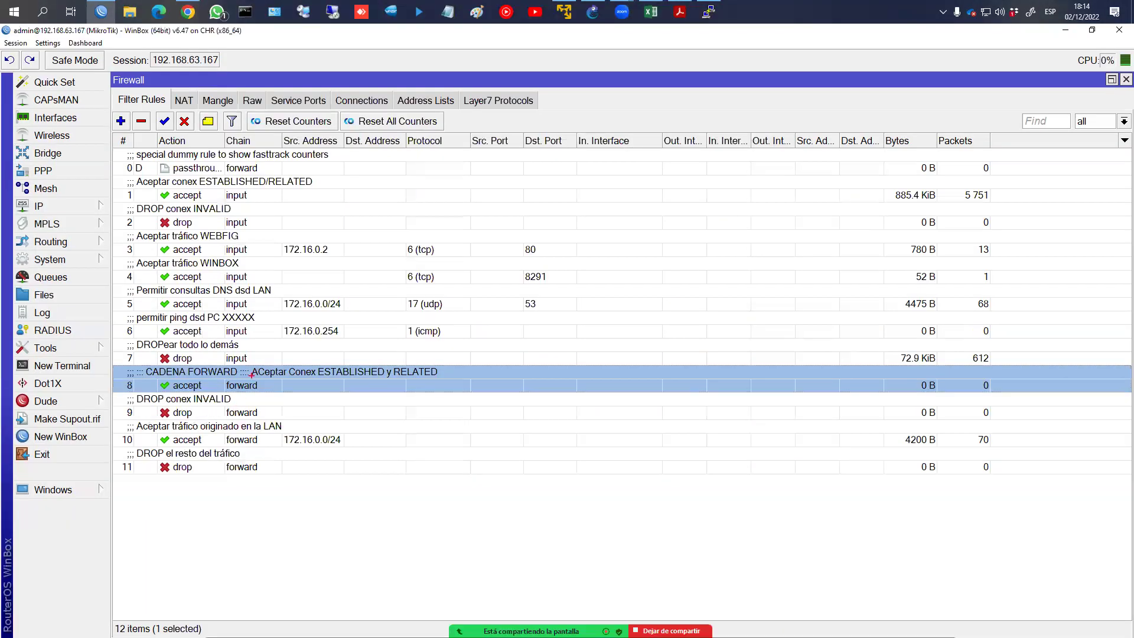
Circle the ESTABLISHED/RELATED and INVALID comments of the forward rules, and clear the drawings
mouse_move(256, 360)
left_mouse_down()
mouse_move(478, 387)
mouse_move(299, 349)
left_mouse_up()
mouse_move(244, 395)
left_mouse_down()
mouse_move(180, 394)
mouse_move(244, 396)
mouse_move(223, 399)
left_mouse_up()
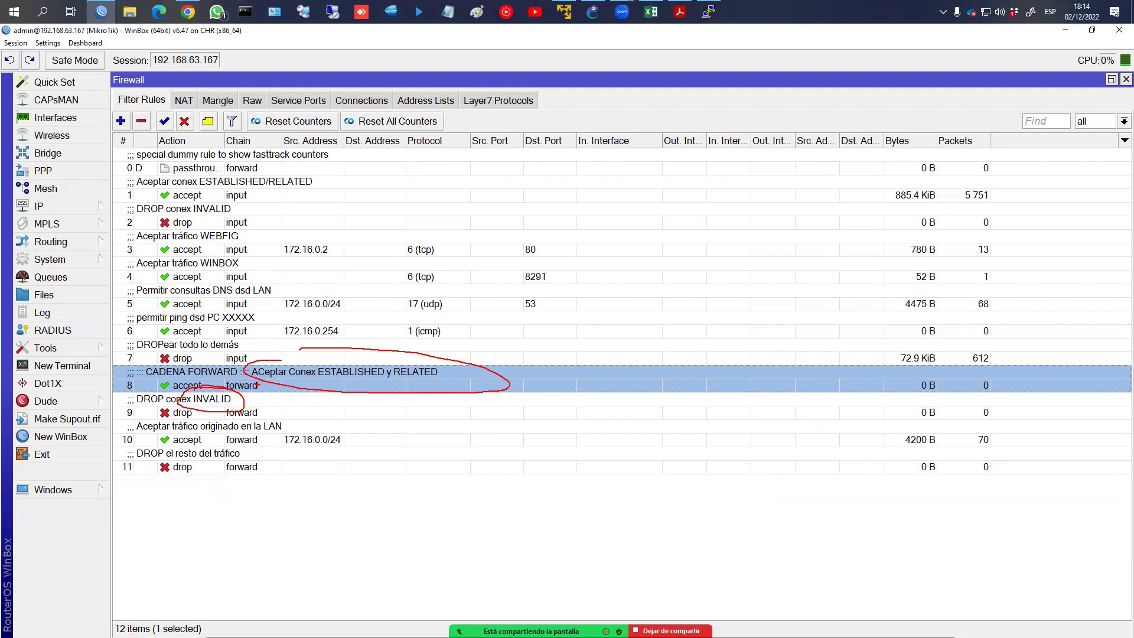
key("e")
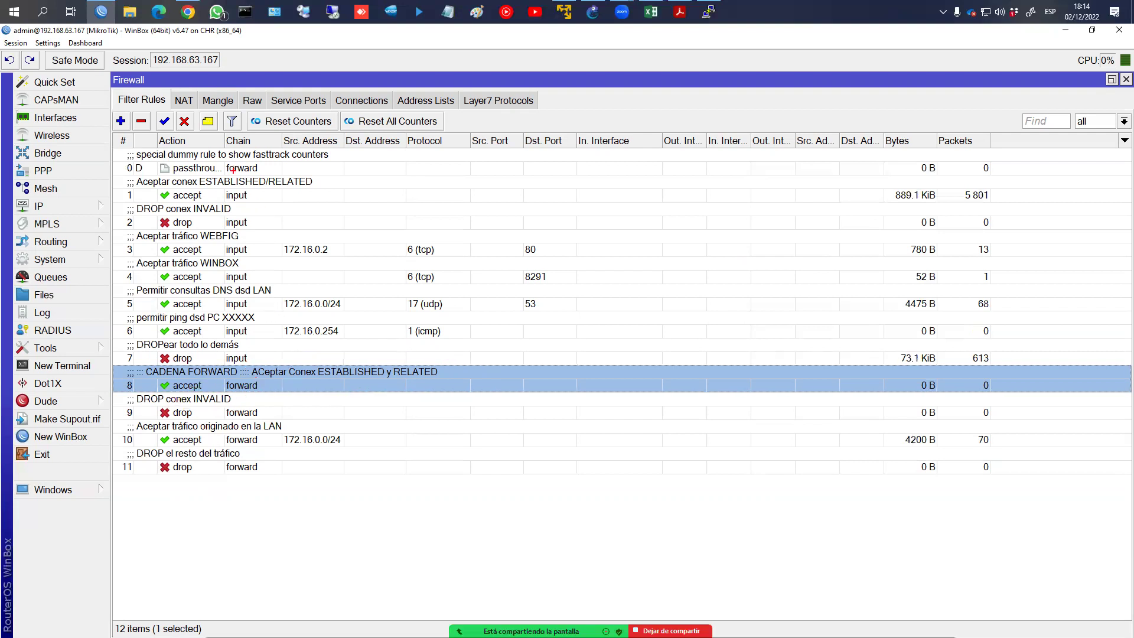
Circle ESTABLISHED/RELATED and INVALID in the input rules' comments and mark the span of input rules below them
mouse_move(206, 171)
left_mouse_down()
mouse_move(213, 195)
mouse_move(240, 165)
left_mouse_up()
mouse_move(234, 206)
left_mouse_down()
mouse_move(176, 208)
mouse_move(230, 207)
left_mouse_up()
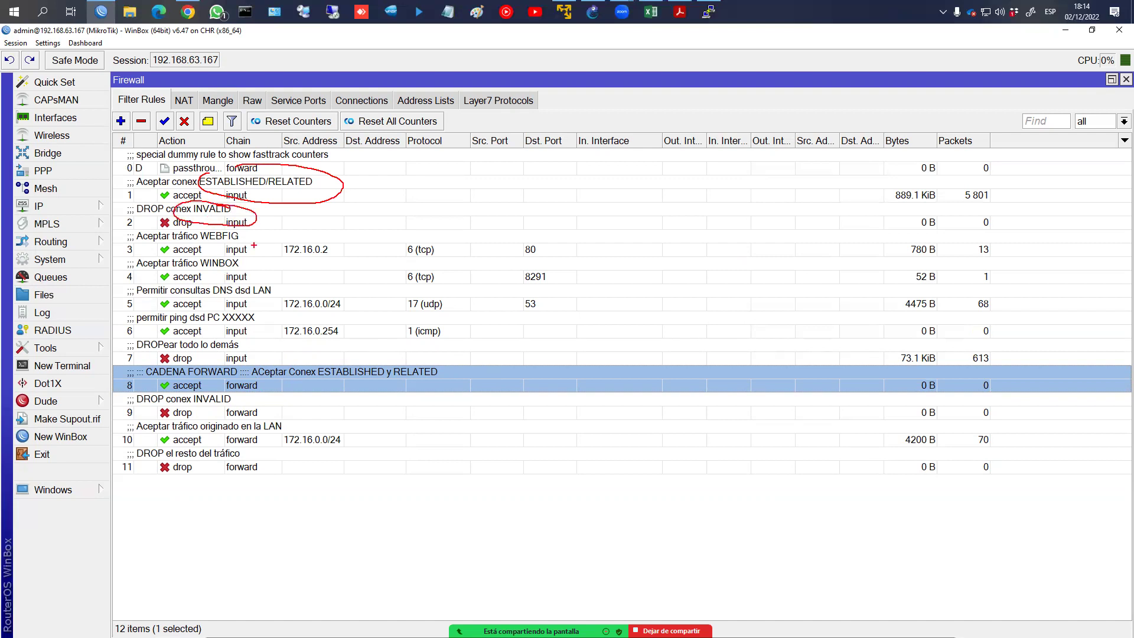
mouse_move(256, 223)
left_mouse_down()
mouse_move(287, 346)
mouse_move(258, 353)
left_mouse_up()
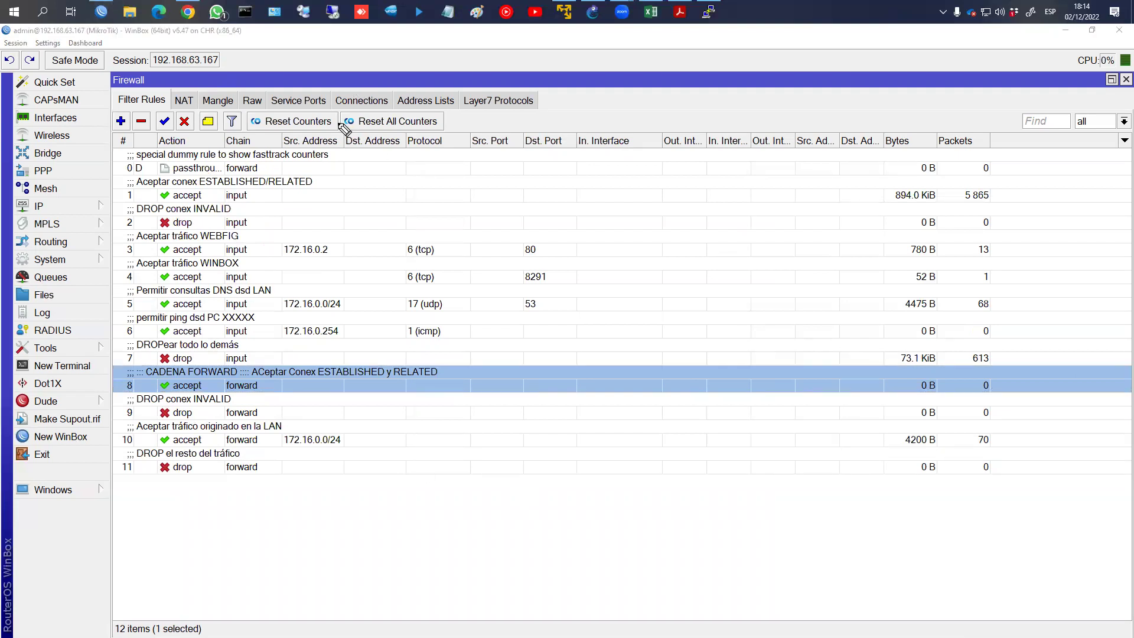
Draw a brace around input rules 3 to 6 and handwrite "Permito" beside it
left_click_drag(274, 226, 304, 224)
left_click_drag(266, 349, 307, 350)
left_click_drag(304, 225, 321, 350)
left_click_drag(353, 264, 360, 313)
mouse_move(354, 266)
left_mouse_down()
mouse_move(386, 301)
mouse_move(410, 306)
mouse_move(413, 281)
left_mouse_up()
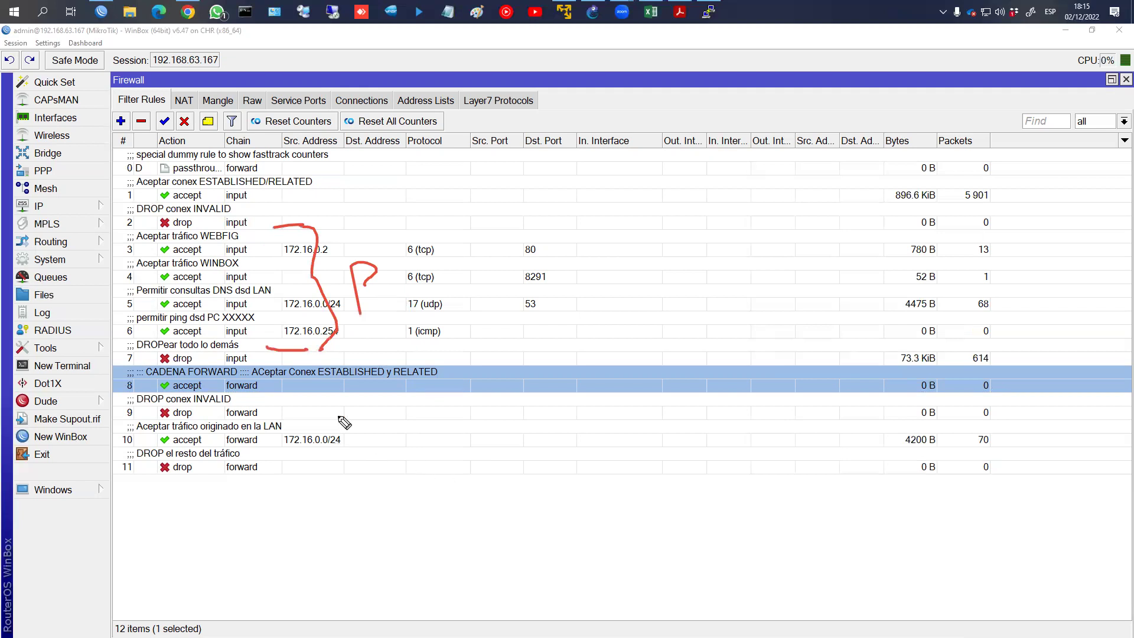
mouse_move(380, 300)
left_mouse_down()
mouse_move(381, 290)
mouse_move(398, 313)
mouse_move(455, 304)
mouse_move(490, 275)
mouse_move(514, 307)
mouse_move(502, 293)
left_mouse_up()
left_click(402, 312)
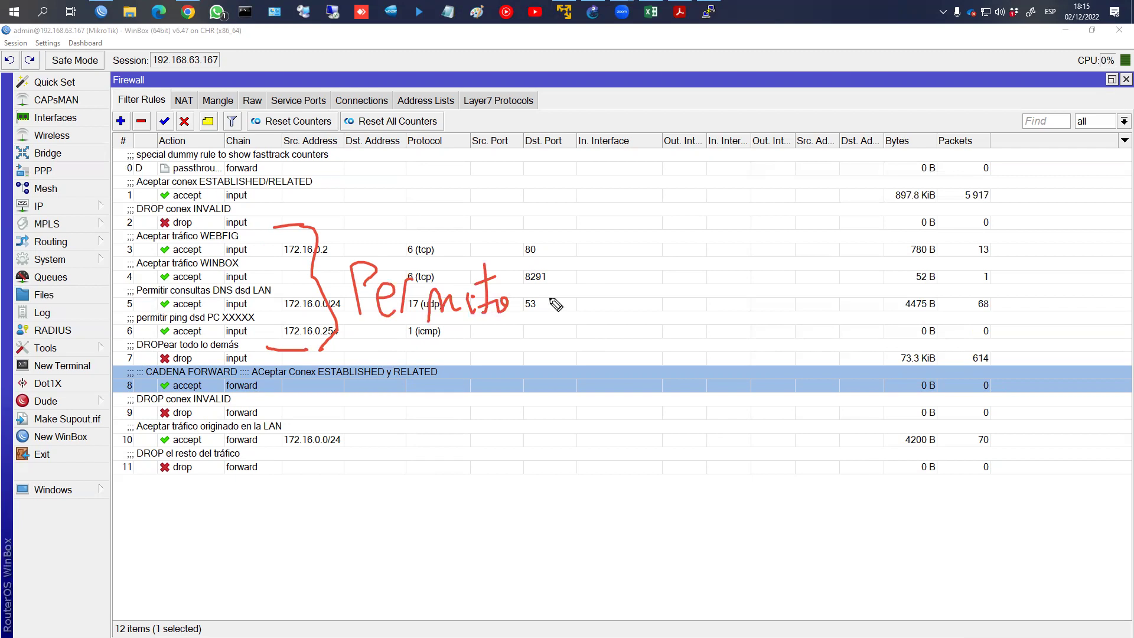
Handwrite "tráfico" after "Permito" and clear the drawings
left_click_drag(552, 261, 552, 315)
left_click_drag(537, 305, 576, 302)
mouse_move(564, 309)
left_mouse_down()
mouse_move(596, 298)
mouse_move(604, 276)
left_mouse_up()
mouse_move(621, 280)
left_mouse_down()
mouse_move(611, 319)
mouse_move(623, 299)
left_mouse_up()
mouse_move(633, 297)
left_mouse_down()
mouse_move(635, 313)
mouse_move(658, 312)
left_mouse_up()
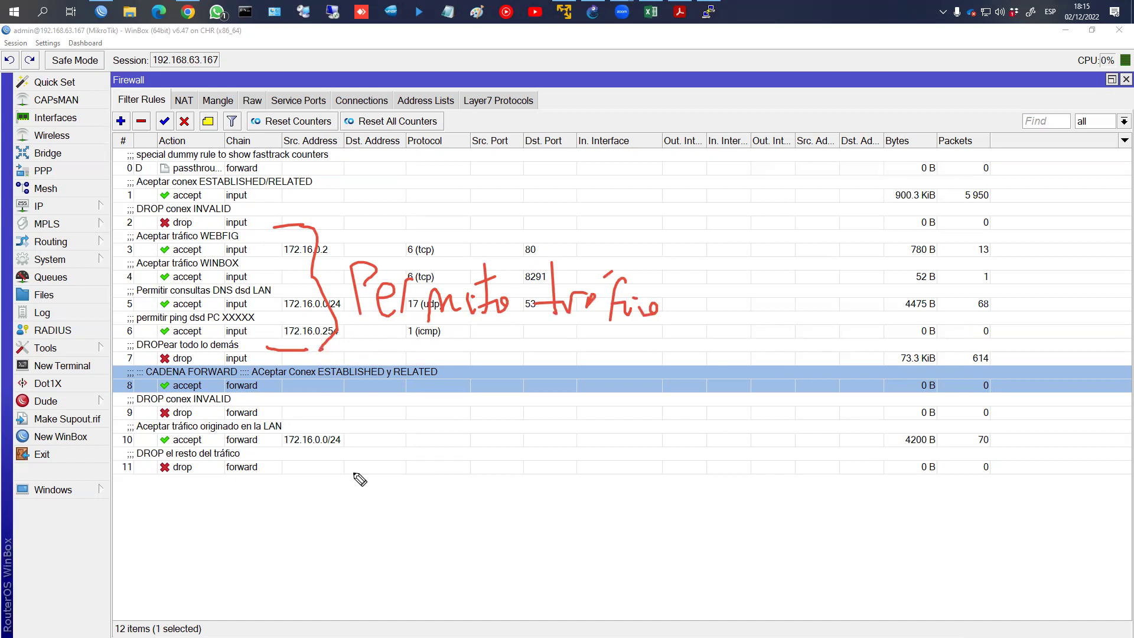
key("e")
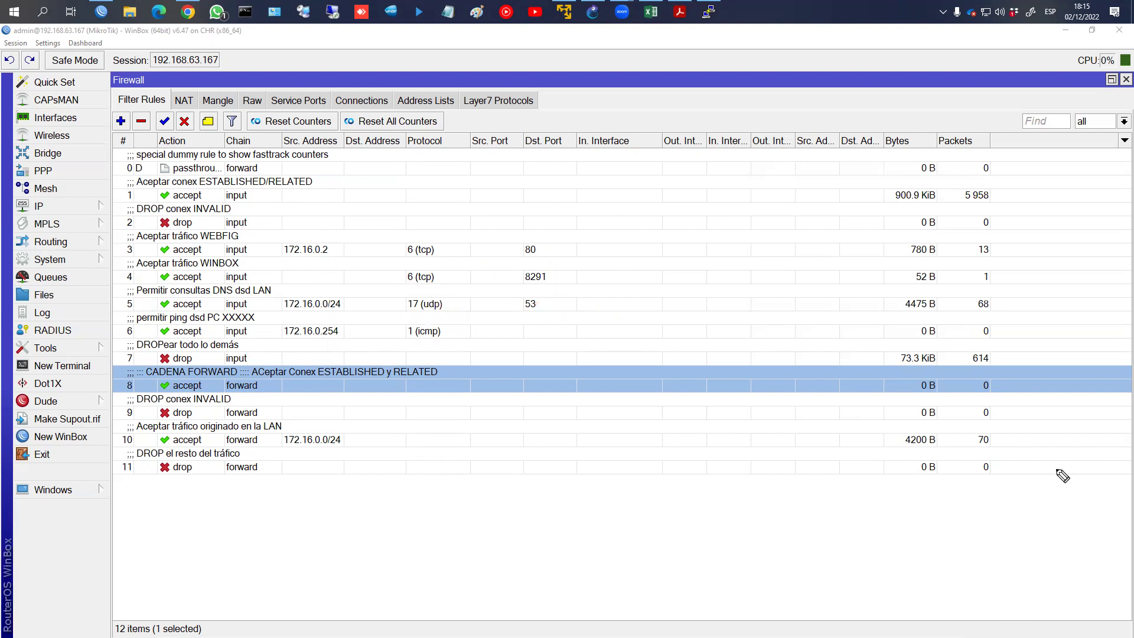
Circle the input chain's "DROPear todo lo demás" rule and undo the circle
mouse_move(216, 341)
left_mouse_down()
mouse_move(116, 355)
mouse_move(295, 372)
mouse_move(206, 334)
left_mouse_up()
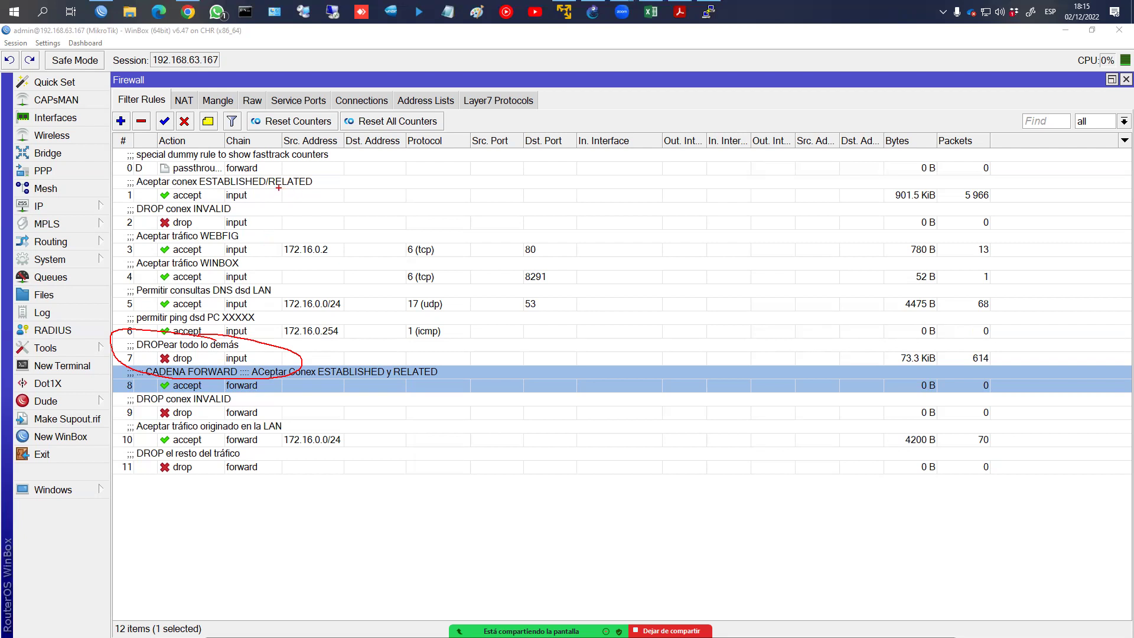
key("ctrl+z")
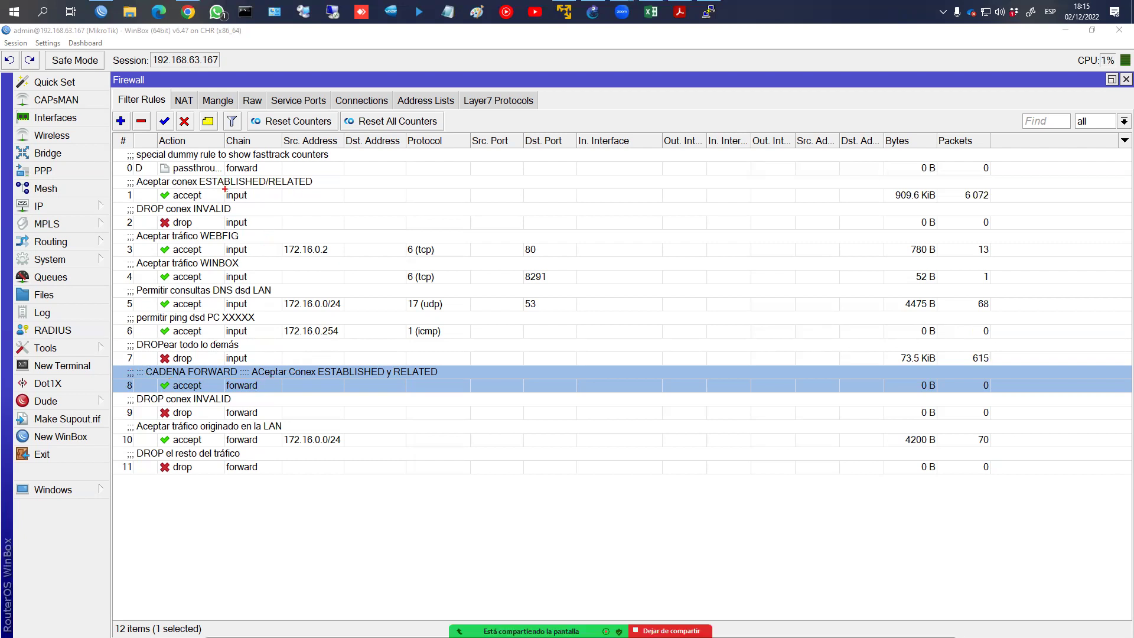
Box the input chain entries, tick rules 1, 2 and 7, bracket rules 3 to 6, and clear the drawings
mouse_move(225, 189)
left_mouse_down()
mouse_move(219, 367)
mouse_move(262, 365)
left_mouse_up()
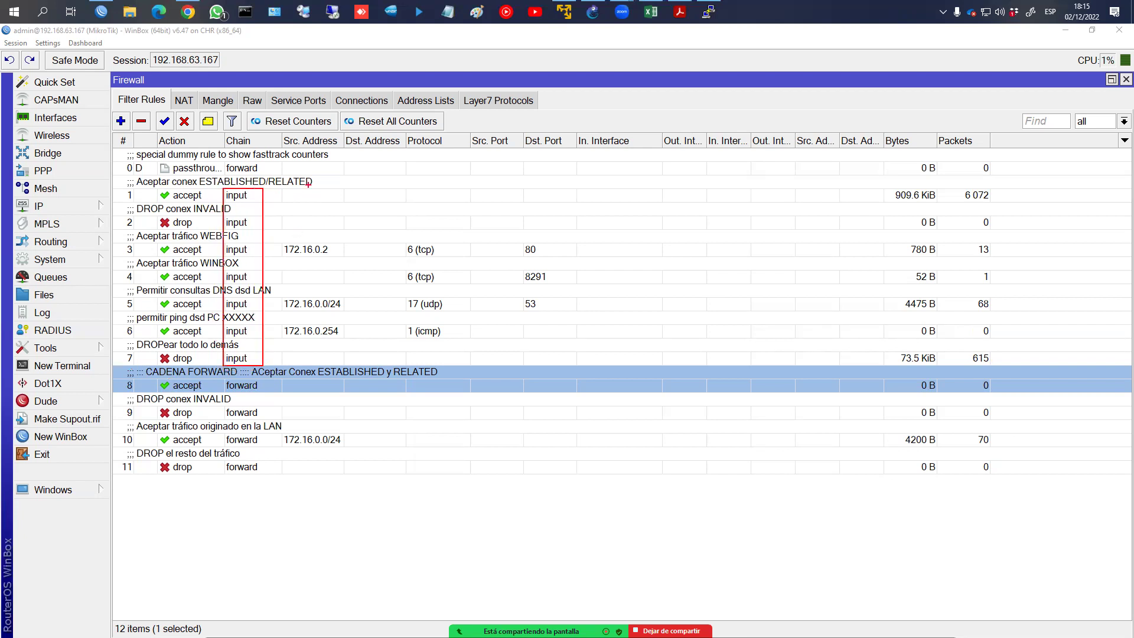
left_click_drag(317, 183, 353, 167)
left_click_drag(277, 211, 312, 200)
left_click_drag(285, 362, 332, 341)
mouse_move(276, 235)
left_mouse_down()
mouse_move(293, 241)
mouse_move(294, 324)
mouse_move(282, 326)
left_mouse_up()
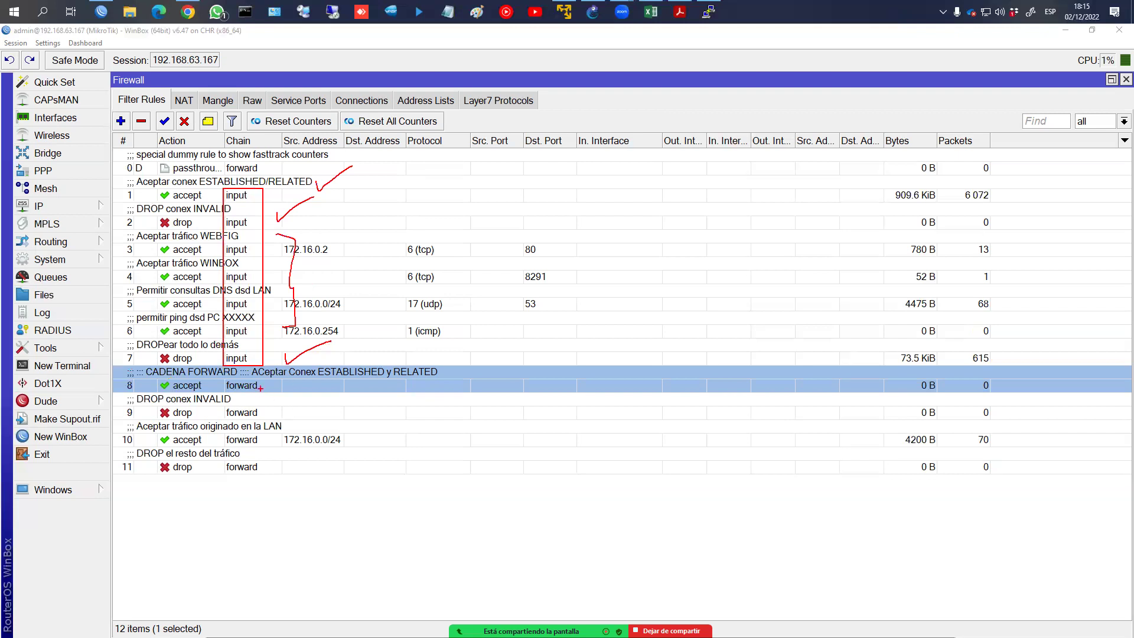
key("e")
Mark the chain entries of forward rules 8 and 9 and review forward rules 8 to 11 one by one
mouse_move(218, 379)
left_mouse_down()
mouse_move(220, 407)
mouse_move(270, 397)
mouse_move(270, 419)
left_mouse_up()
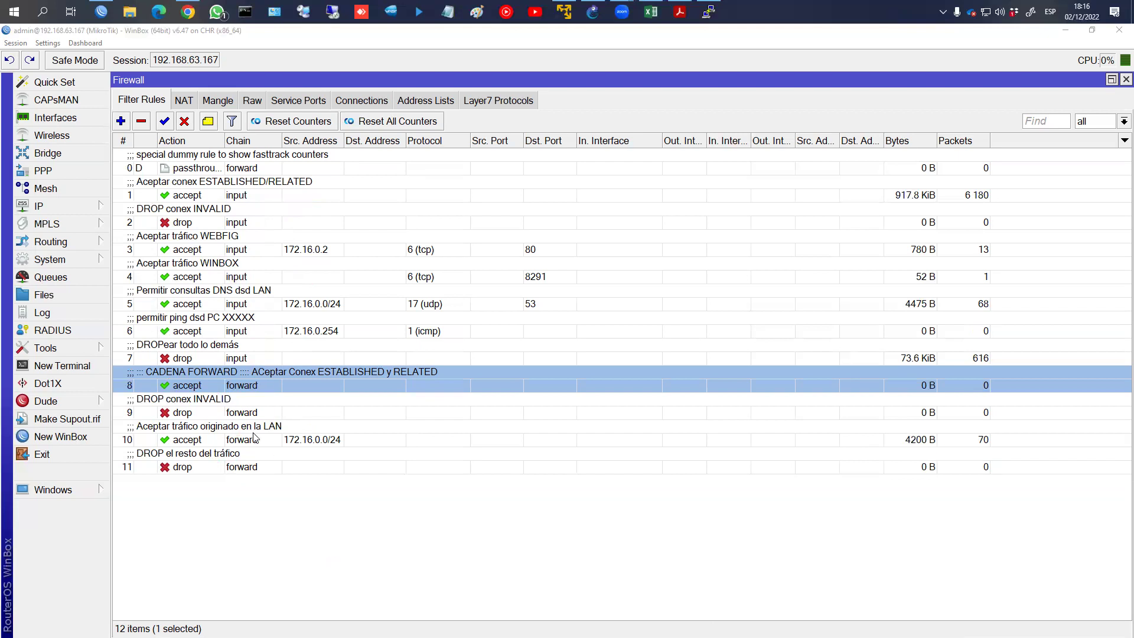
left_click(245, 411)
left_click(255, 381)
left_click(254, 412)
left_click(225, 443)
left_click(220, 466)
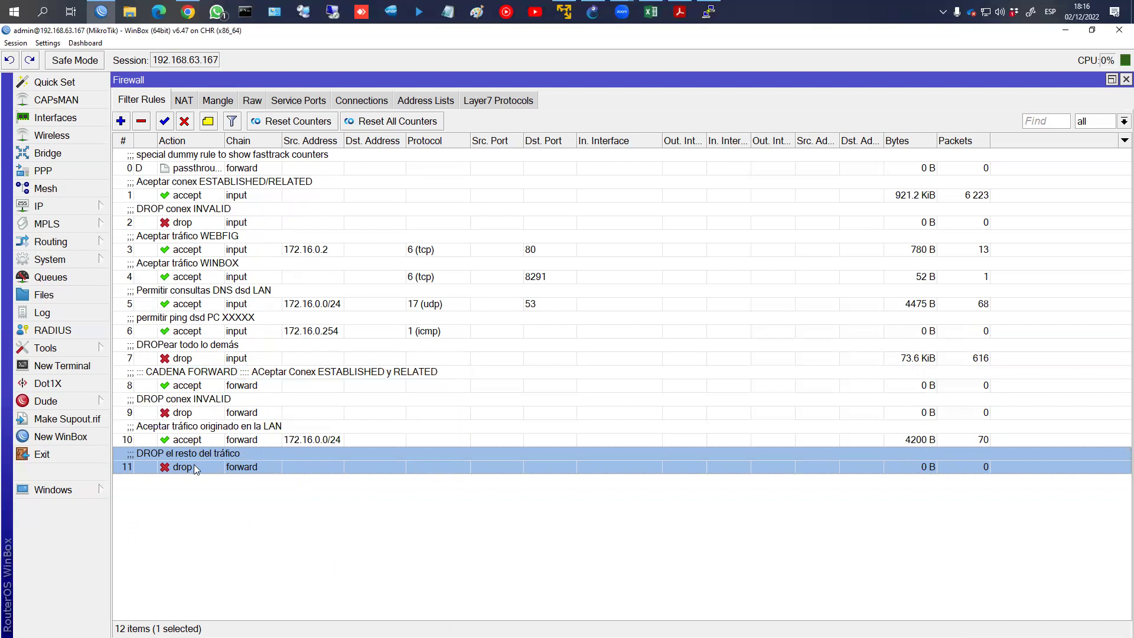
left_click(215, 387)
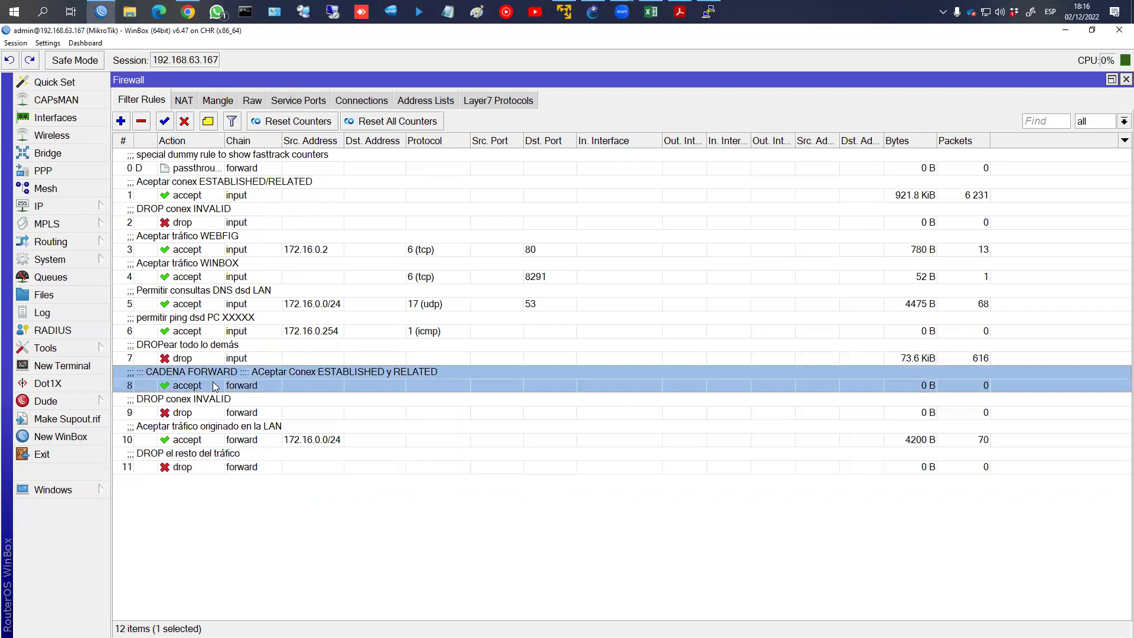
Draw one box around forward rules 8 and 9 and another around the LAN-originated traffic rule
mouse_move(143, 367)
left_mouse_down()
mouse_move(282, 435)
mouse_move(403, 431)
mouse_move(387, 423)
left_mouse_up()
mouse_move(122, 420)
left_mouse_down()
mouse_move(230, 444)
mouse_move(360, 453)
left_mouse_up()
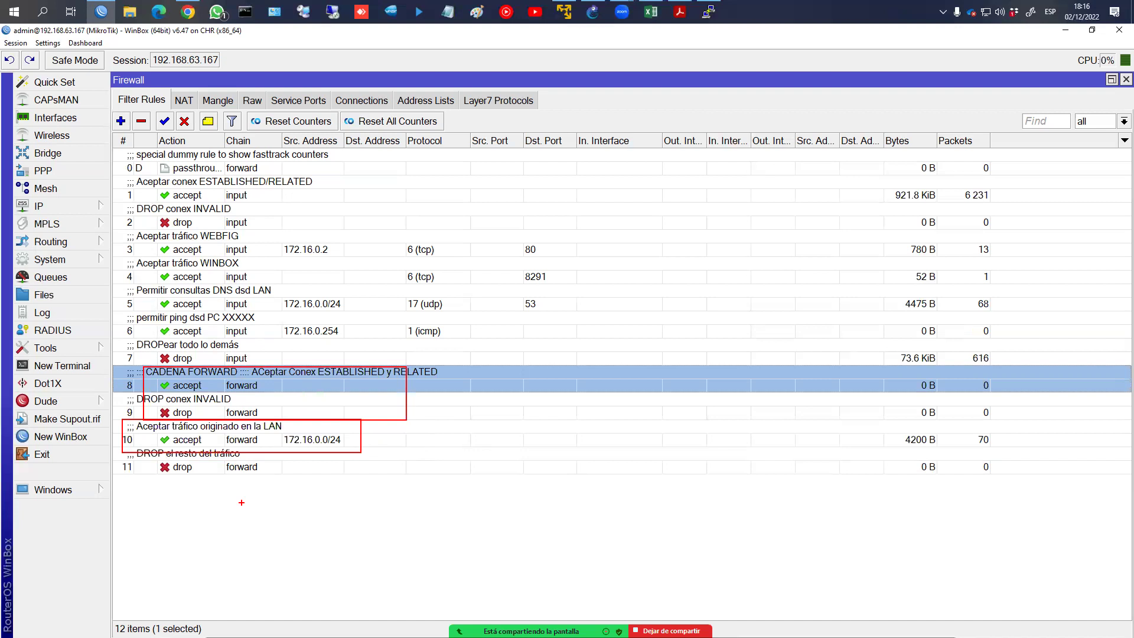
Clear the drawn boxes, switch to the firewall PDF in Acrobat Reader and go to page 40, "Sección NAT"
key("Escape")
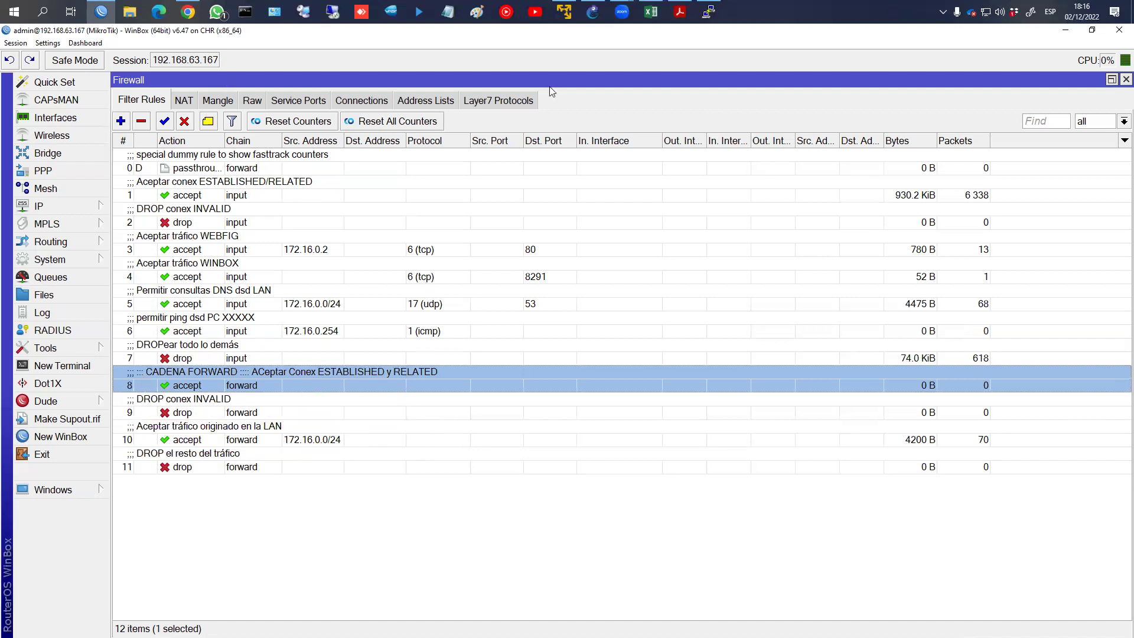
left_click(679, 12)
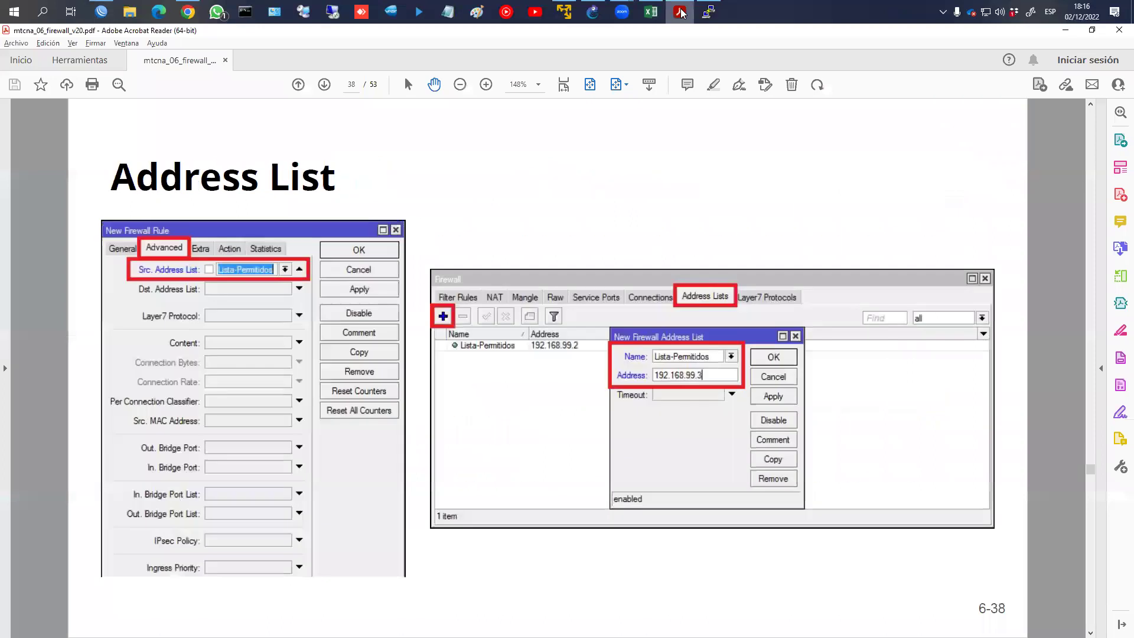
key("Left")
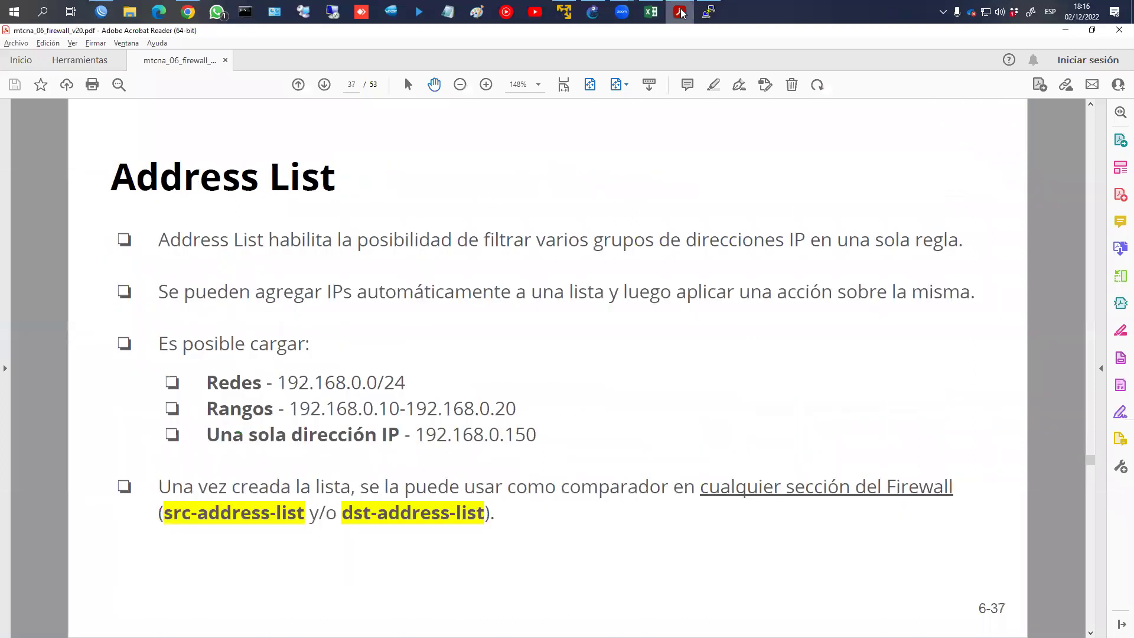
key("Right")
key("Right")
key("Right")
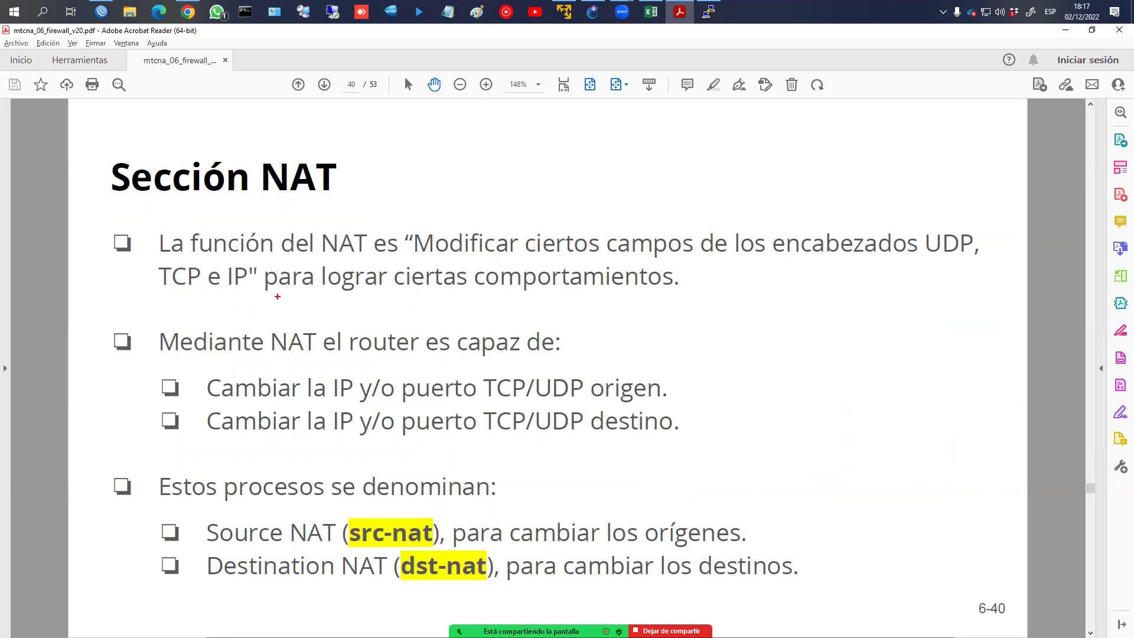
Underline the router's NAT capabilities for source and destination IP and port, and circle the src-nat and dst-nat terms
left_click_drag(180, 356, 549, 366)
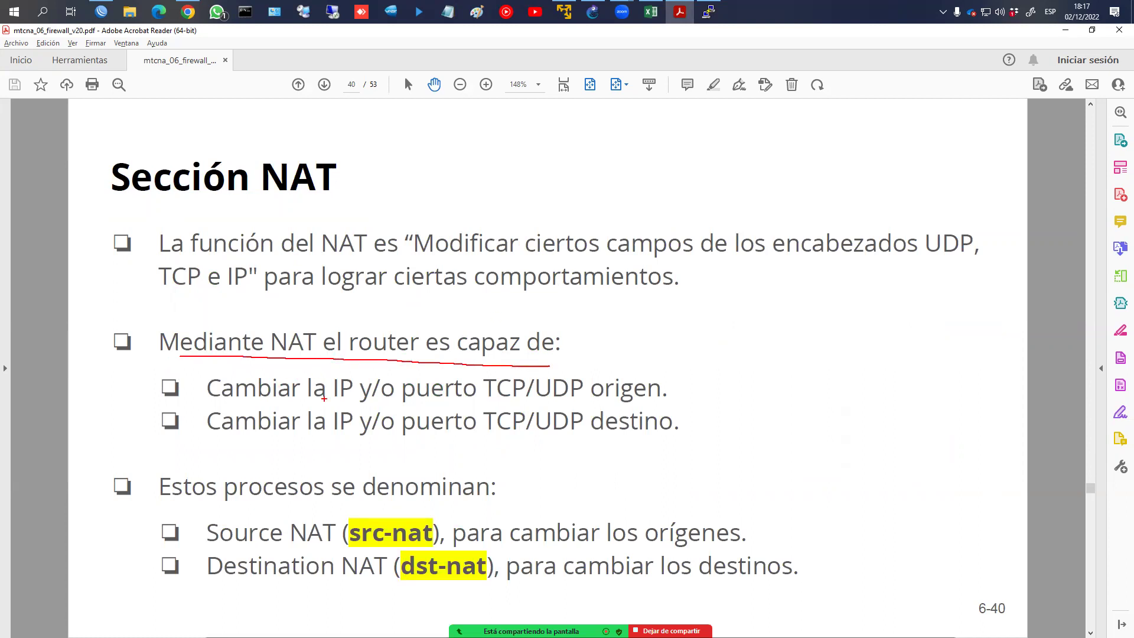
left_click_drag(327, 402, 343, 402)
left_click_drag(608, 402, 685, 404)
left_click_drag(286, 437, 485, 441)
left_click_drag(628, 439, 696, 443)
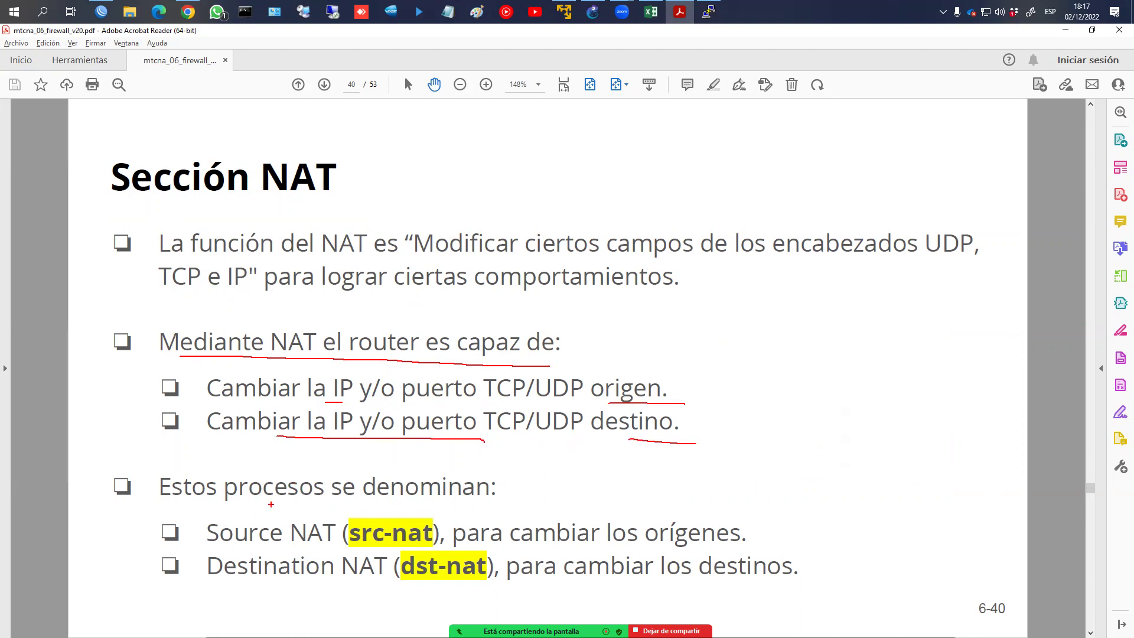
mouse_move(379, 521)
left_mouse_down()
mouse_move(342, 523)
mouse_move(412, 547)
mouse_move(387, 512)
left_mouse_up()
mouse_move(406, 577)
left_mouse_down()
mouse_move(478, 585)
mouse_move(418, 553)
mouse_move(461, 583)
left_mouse_up()
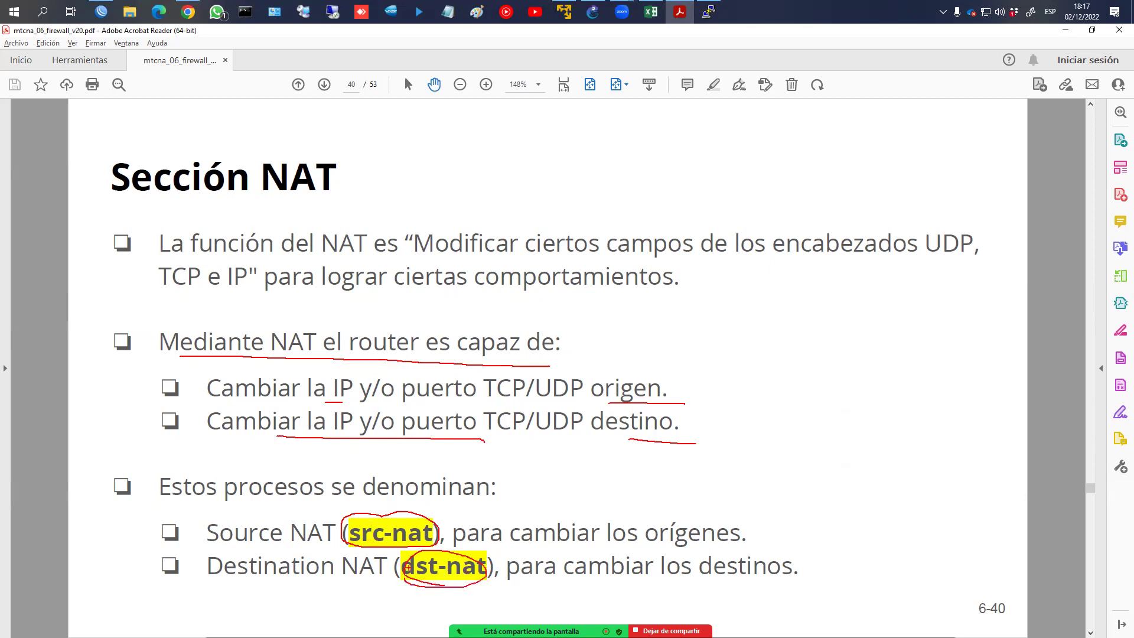
On page 41's flow diagram, mark the dstnat block, its incoming path and the srcnat block, and clear the marks
scroll(408, 567, "down", 1)
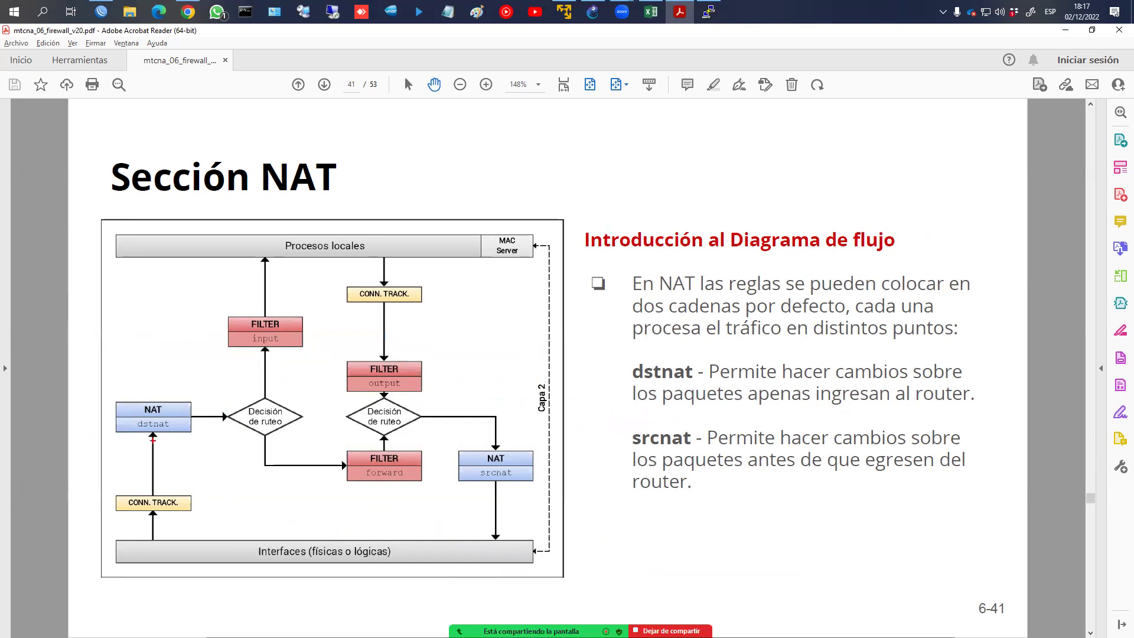
mouse_move(202, 409)
left_mouse_down()
mouse_move(188, 395)
mouse_move(106, 423)
mouse_move(180, 437)
mouse_move(184, 414)
left_mouse_up()
mouse_move(161, 541)
left_mouse_down()
mouse_move(172, 477)
mouse_move(183, 486)
left_mouse_up()
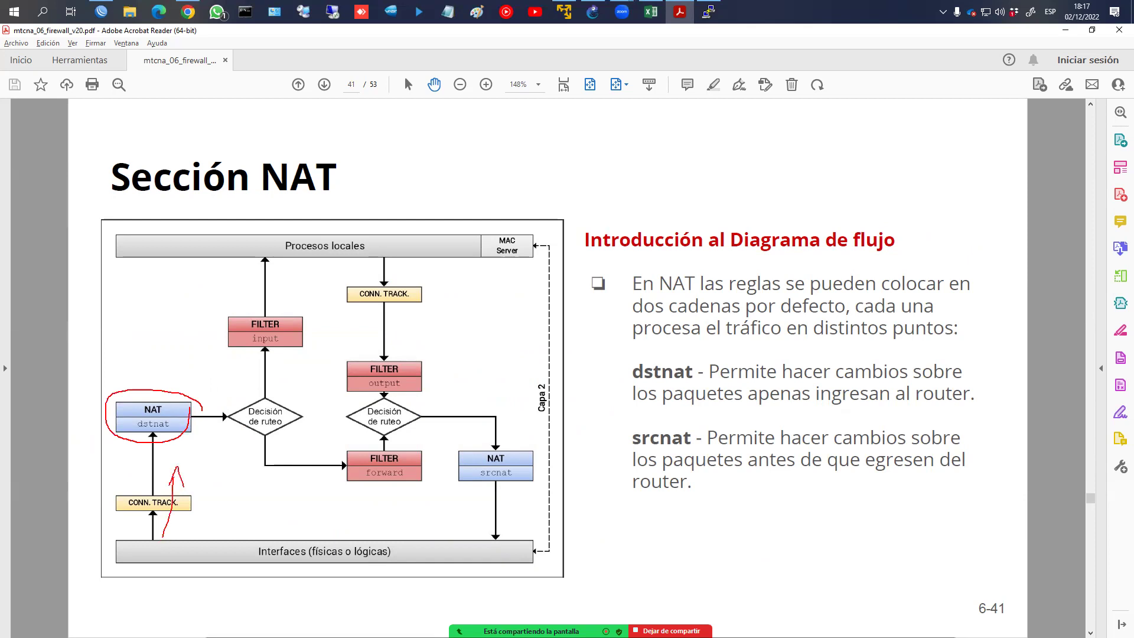
mouse_move(503, 435)
left_mouse_down()
mouse_move(496, 491)
mouse_move(511, 492)
left_mouse_up()
key("alt+s")
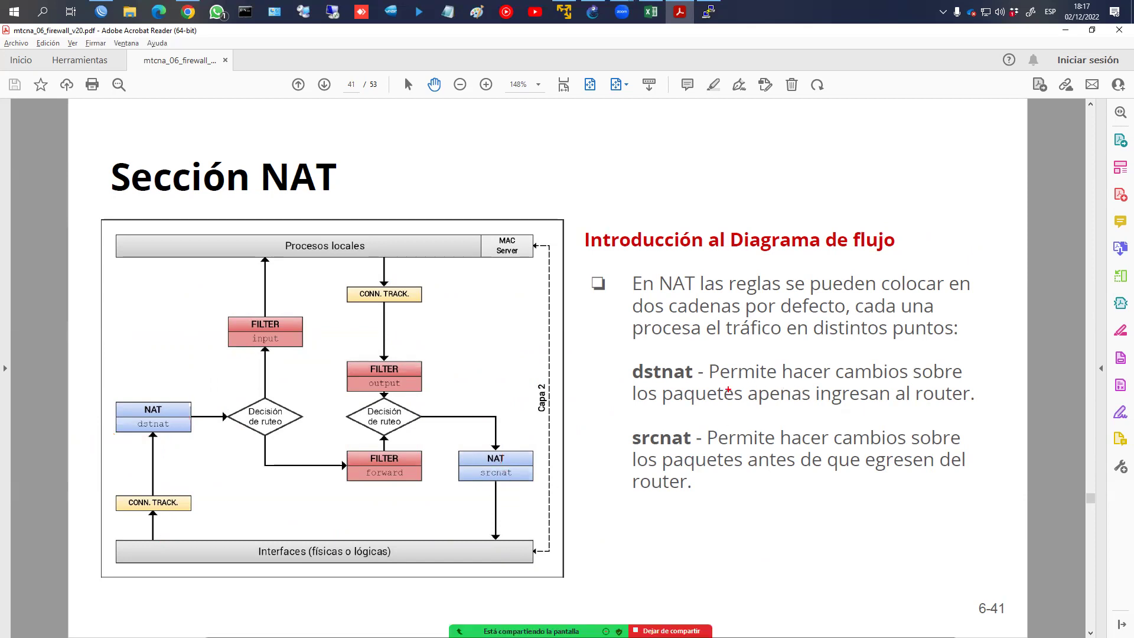
Underline the dstnat description about changing packets as soon as they enter the router
left_click_drag(730, 385, 972, 381)
left_click_drag(678, 405, 971, 406)
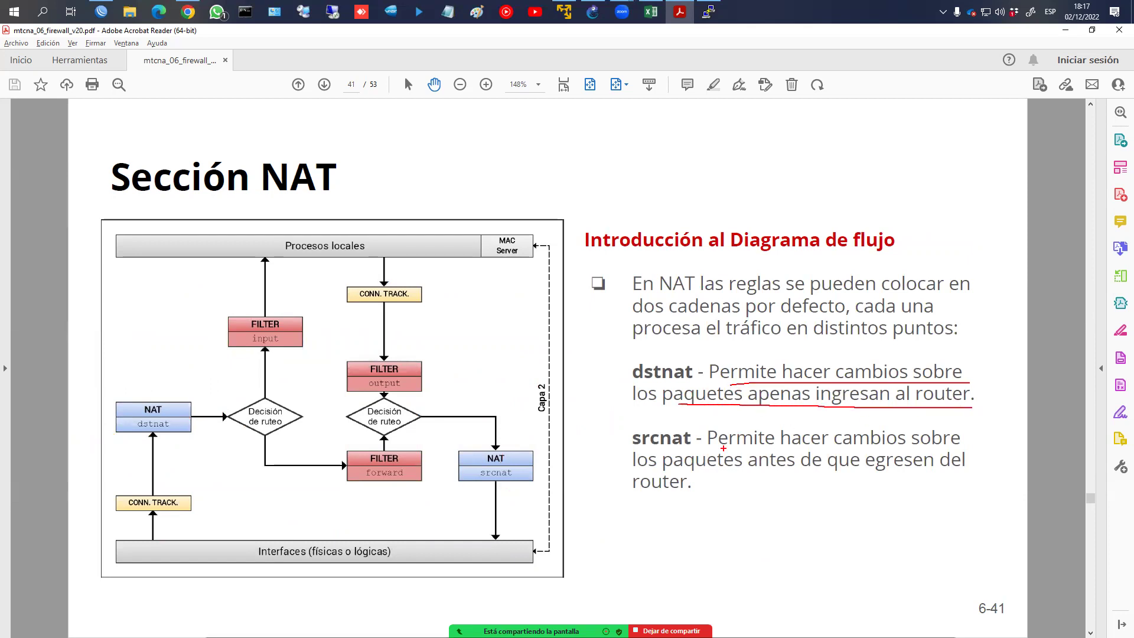
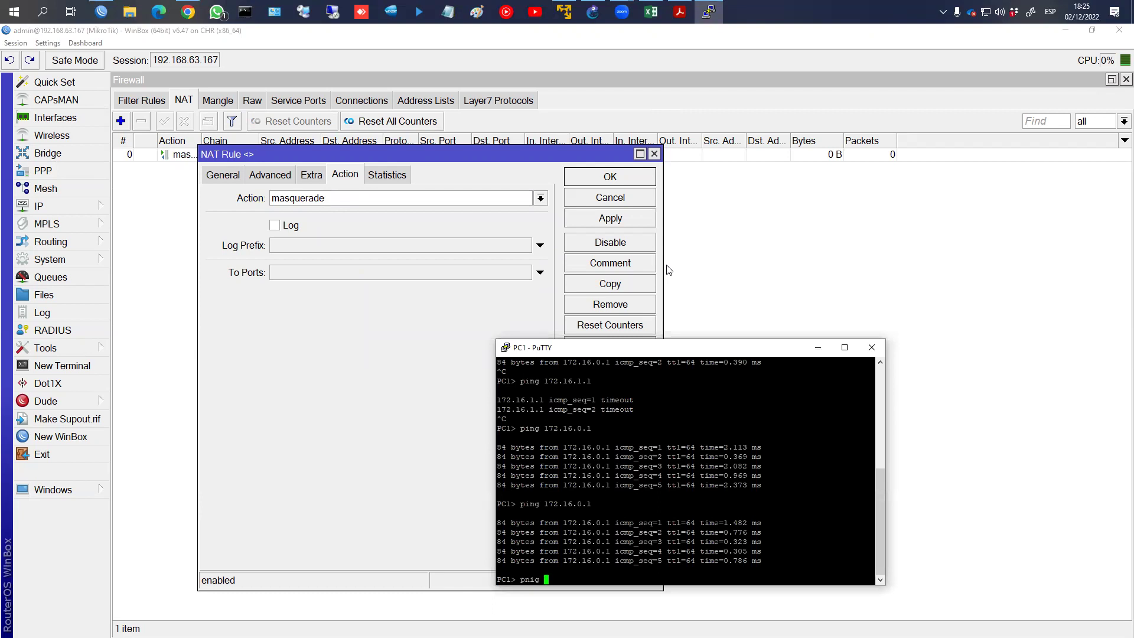
Ping fb.com from PC1 with the masquerade rule active, and accept the NAT rule's settings
type("ping fb.com")
key("Return")
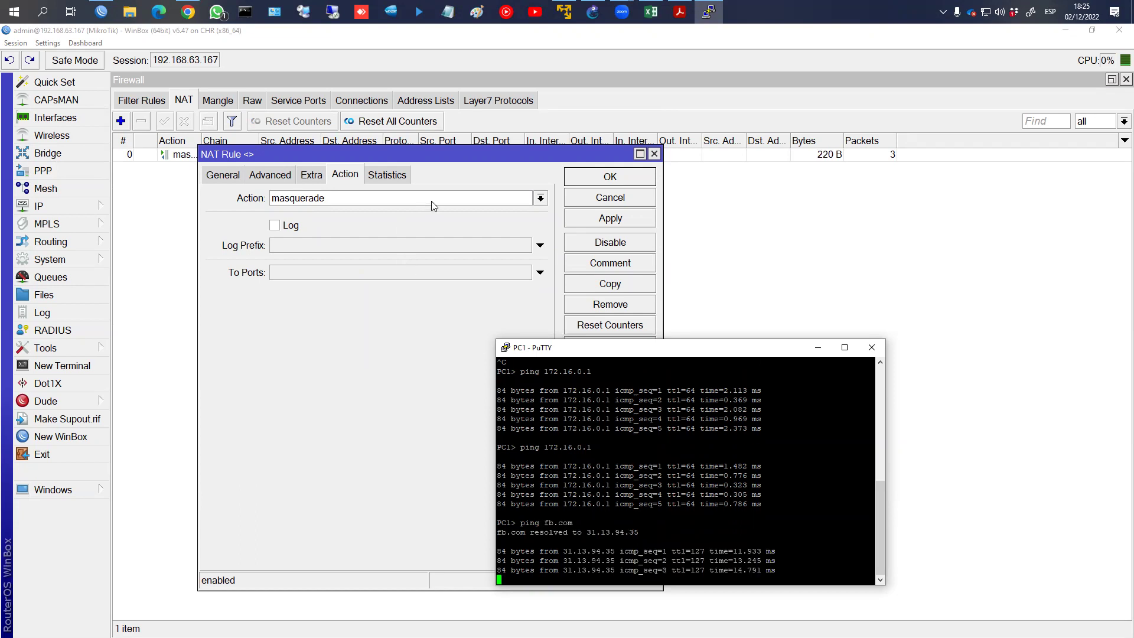
left_click(580, 179)
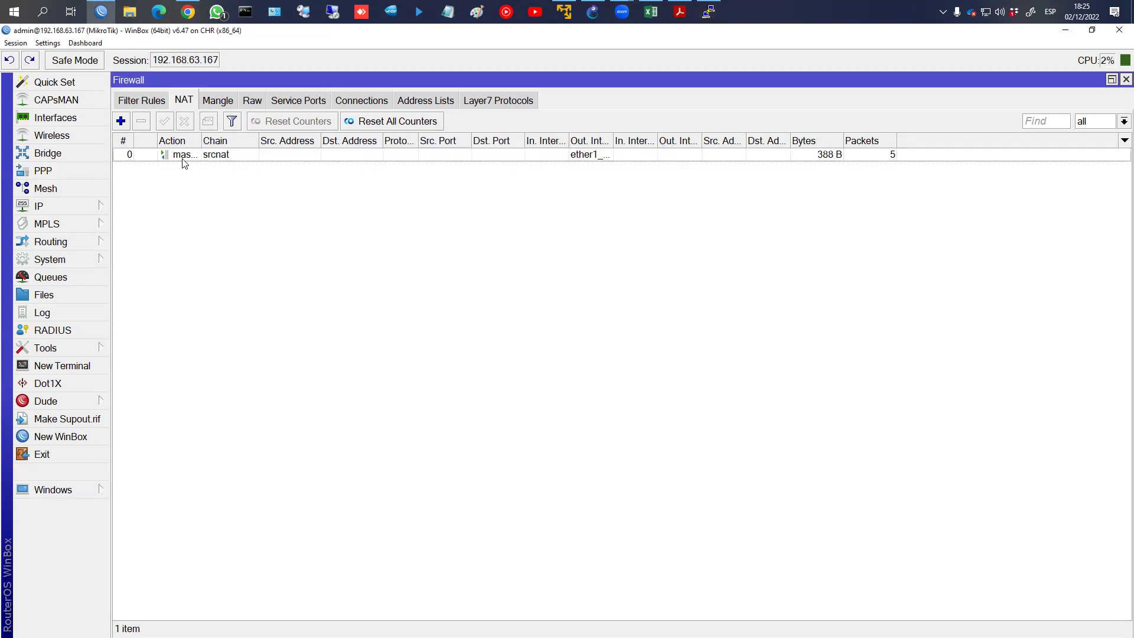
Disable the srcnat masquerade rule and repeat the ping to fb.com from PC1
left_click(188, 155)
left_click(185, 121)
key("alt+Tab")
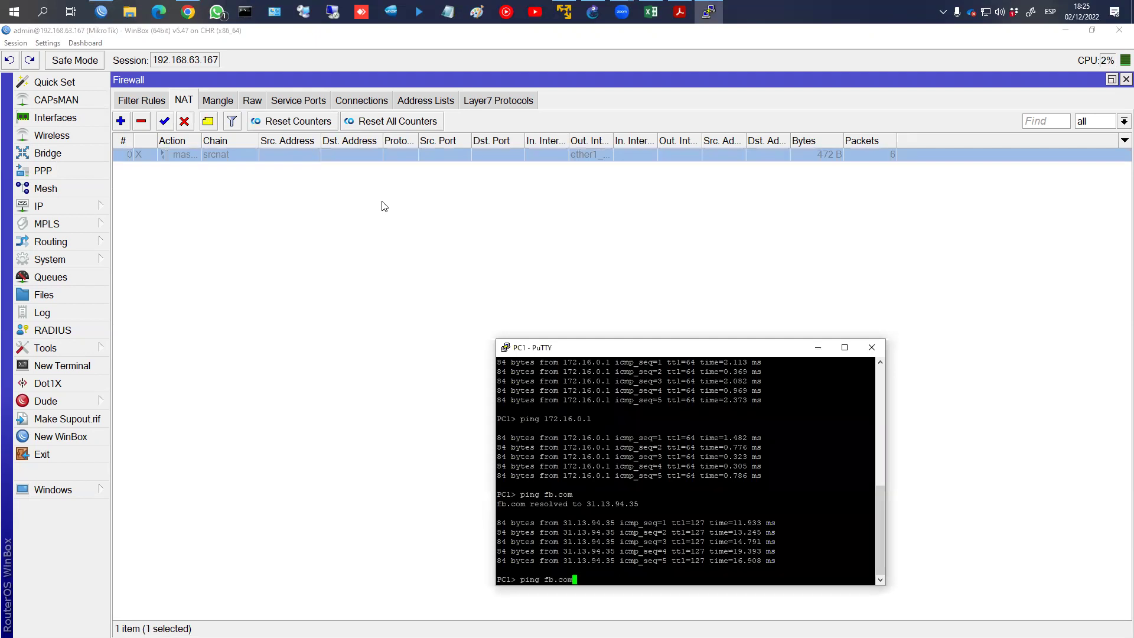
key("Up")
key("Return")
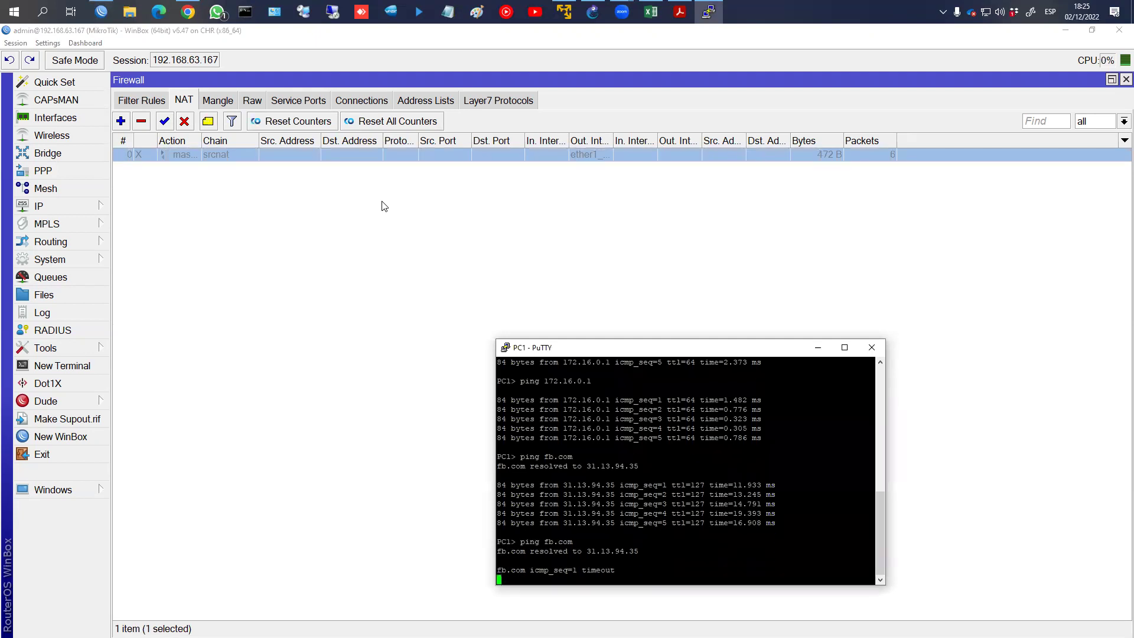
Open the disabled NAT rule, change its action to src-nat and enable the To Addresses field
left_click(266, 156)
double_click(266, 156)
left_click(349, 205)
left_click(306, 348)
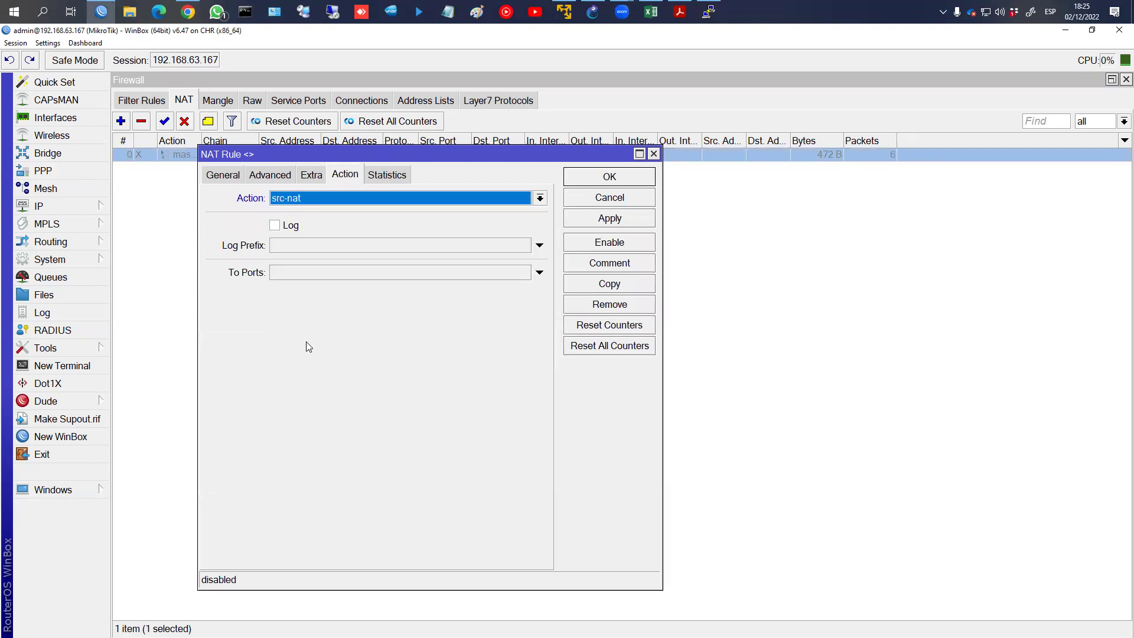
left_click(312, 196)
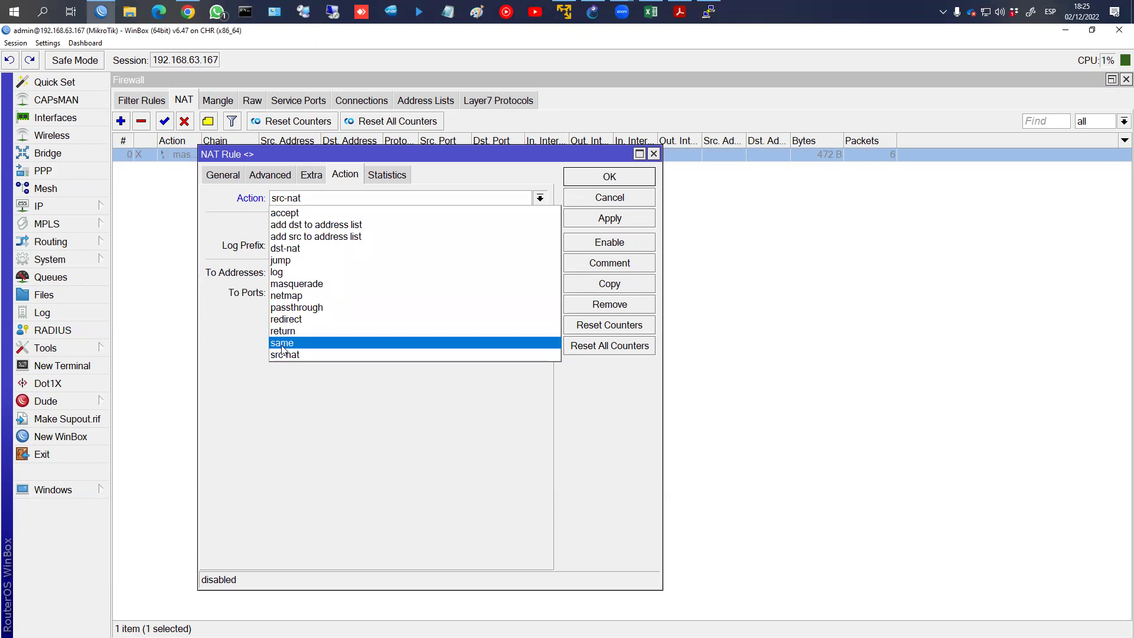
left_click(288, 355)
left_click(314, 270)
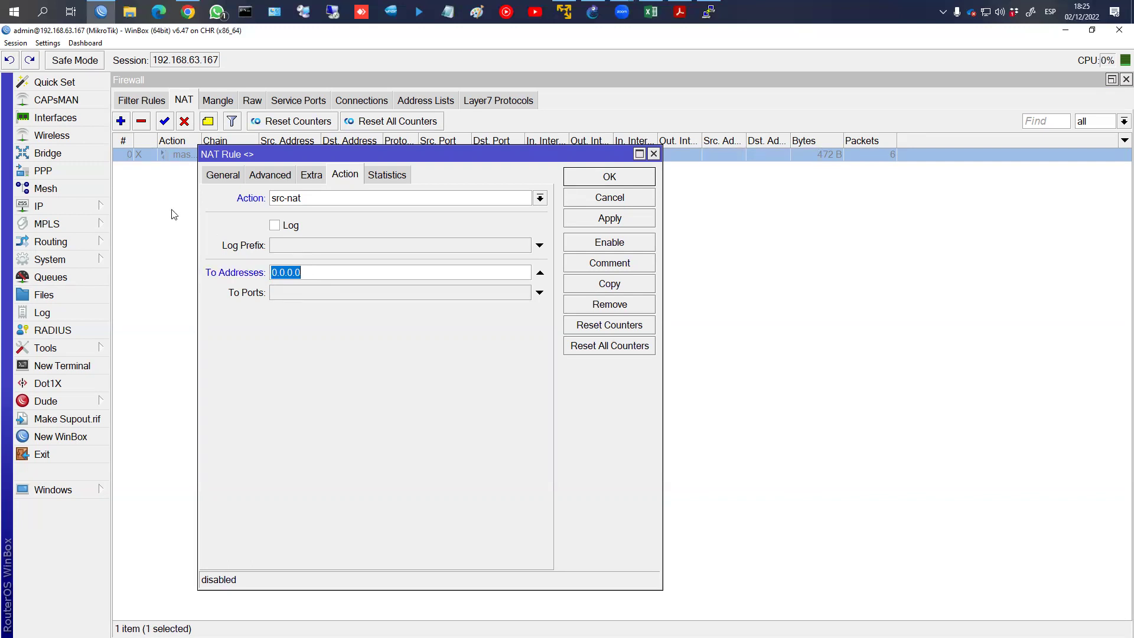
Look up the ether1_WAN address in the router's IP address list and close the list
left_click(89, 206)
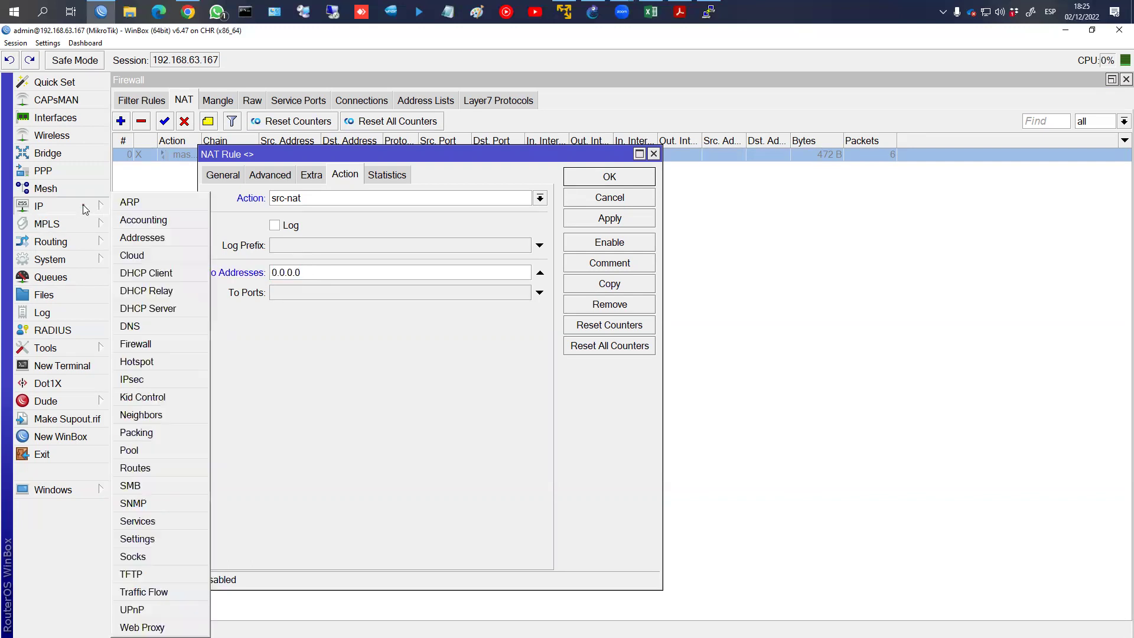
left_click(141, 237)
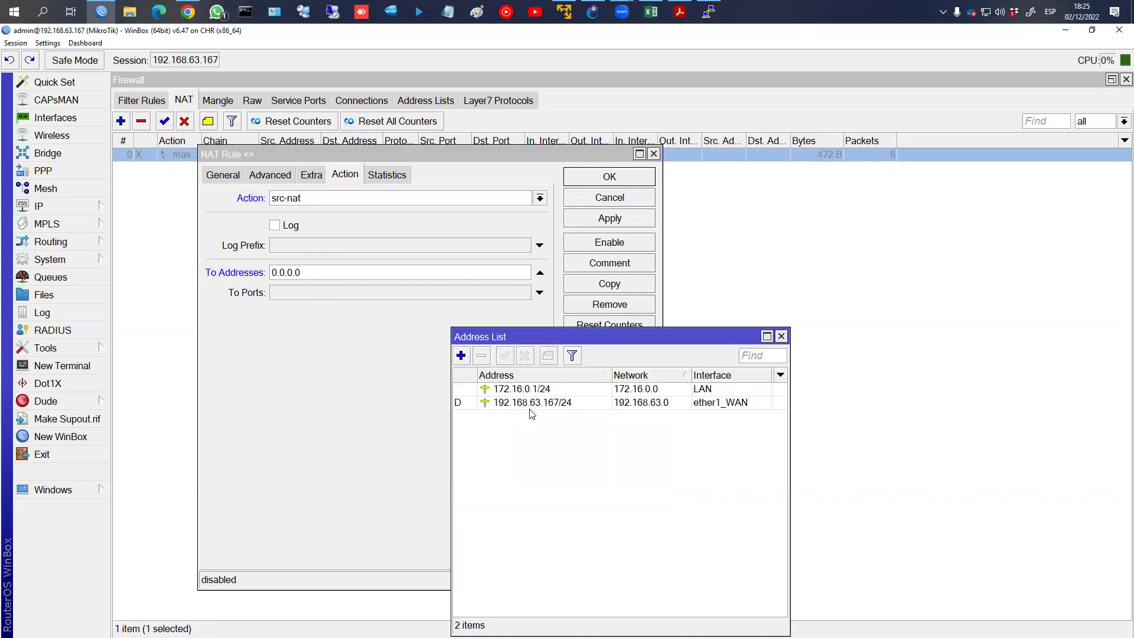
double_click(548, 404)
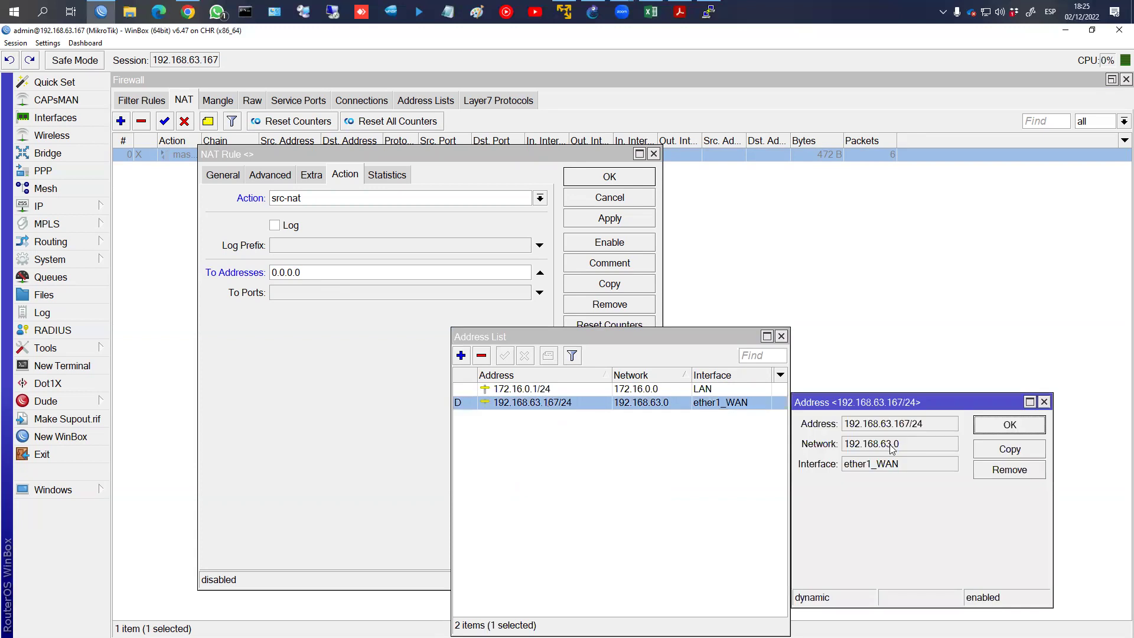
left_click(1027, 425)
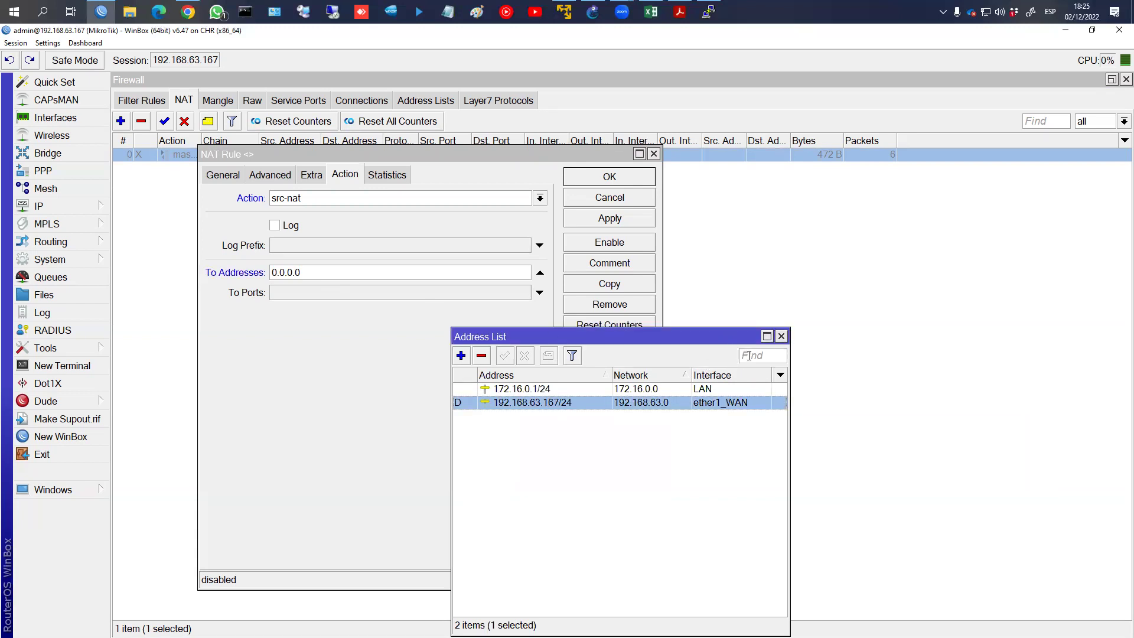
left_click(781, 336)
Set the src-nat rule's To Addresses to 192.168.63.167 and save the rule
left_click(390, 273)
left_click(392, 273)
type("192.168.63.16")
double_click(392, 274)
type("192.168.63.16")
type("7")
left_click(594, 221)
left_click(597, 185)
Enable the src-nat rule and repeat the ping to fb.com from PC1
key("alt+Tab")
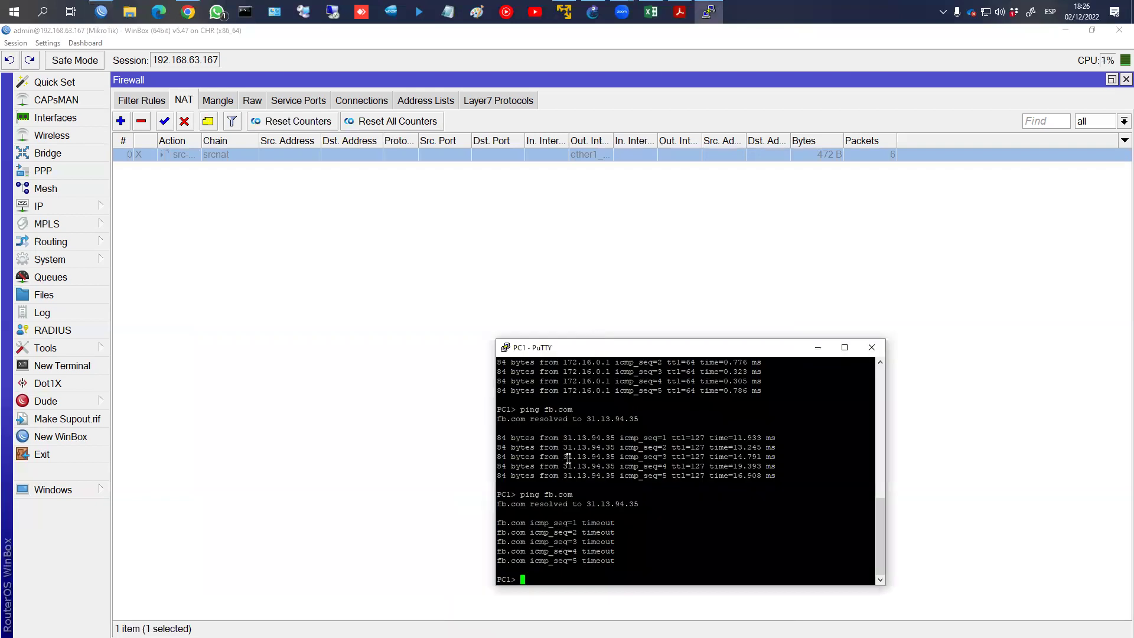
left_click(164, 121)
key("alt+Tab")
key("Up")
key("Return")
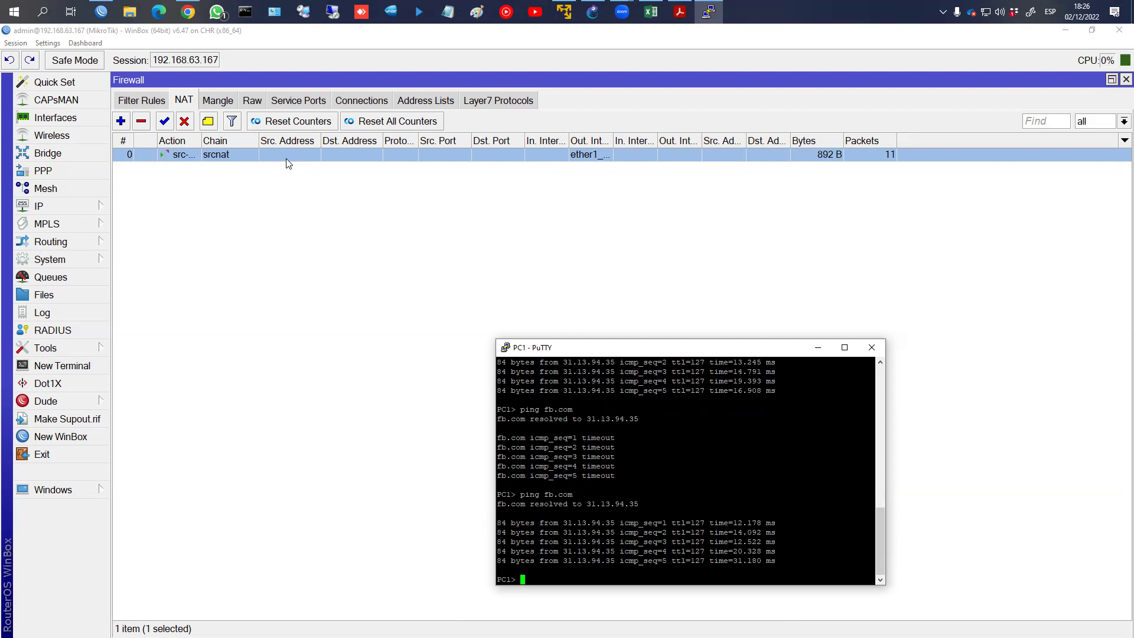
Reopen the src-nat rule to review its action settings, disable it, and ping fb.com again from PC1
double_click(248, 155)
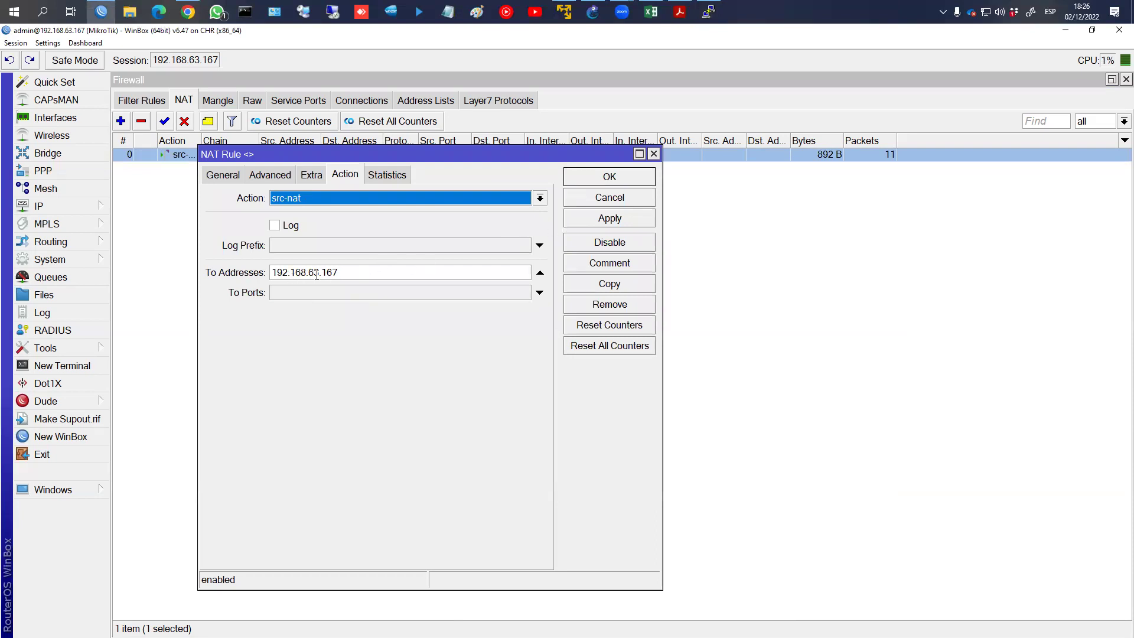
left_click(593, 220)
left_click(595, 244)
left_click(599, 185)
key("alt+Tab")
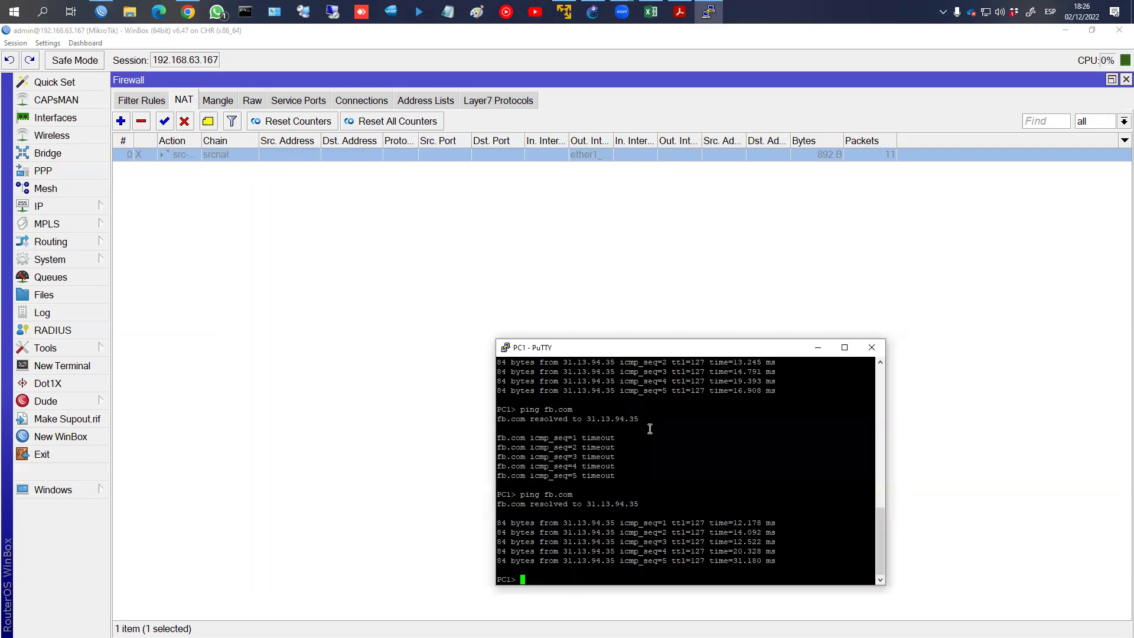
key("Up")
key("Return")
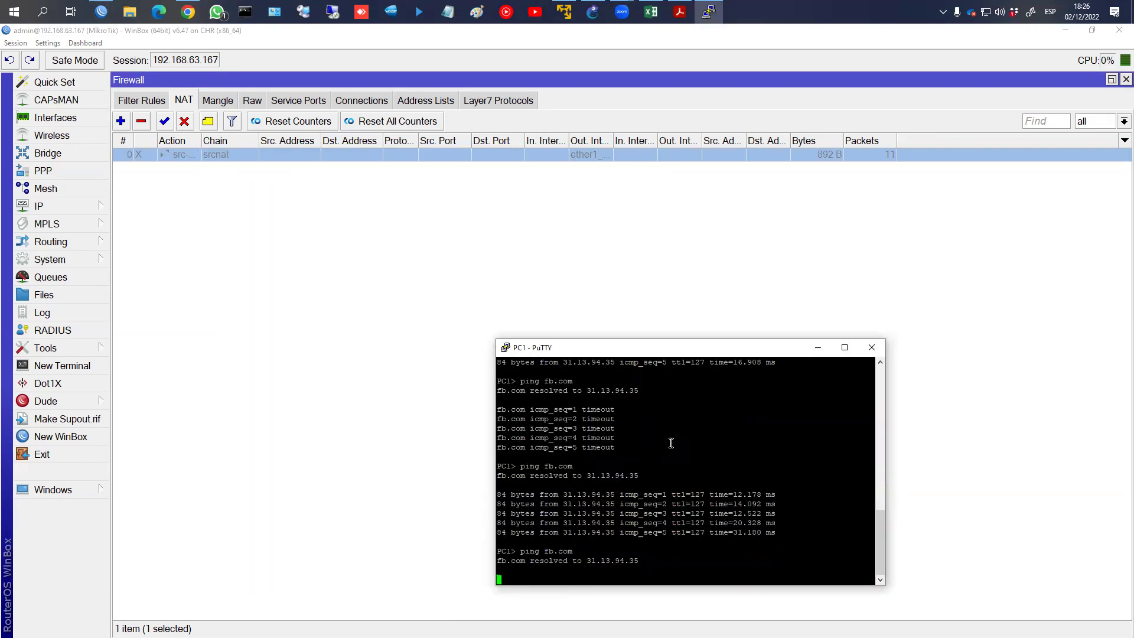
Re-enable the src-nat rule, stop the running ping, and run a short new ping to fb.com from PC1
left_click(166, 122)
key("alt+Tab")
key("ctrl+c")
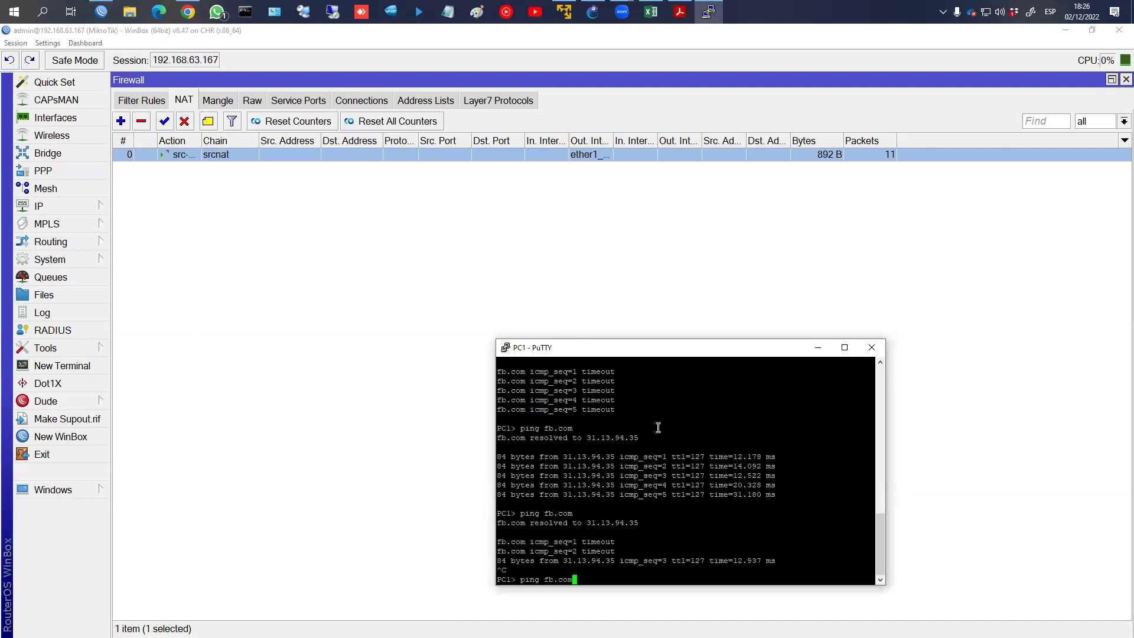
key("Up")
key("Return")
key("ctrl+c")
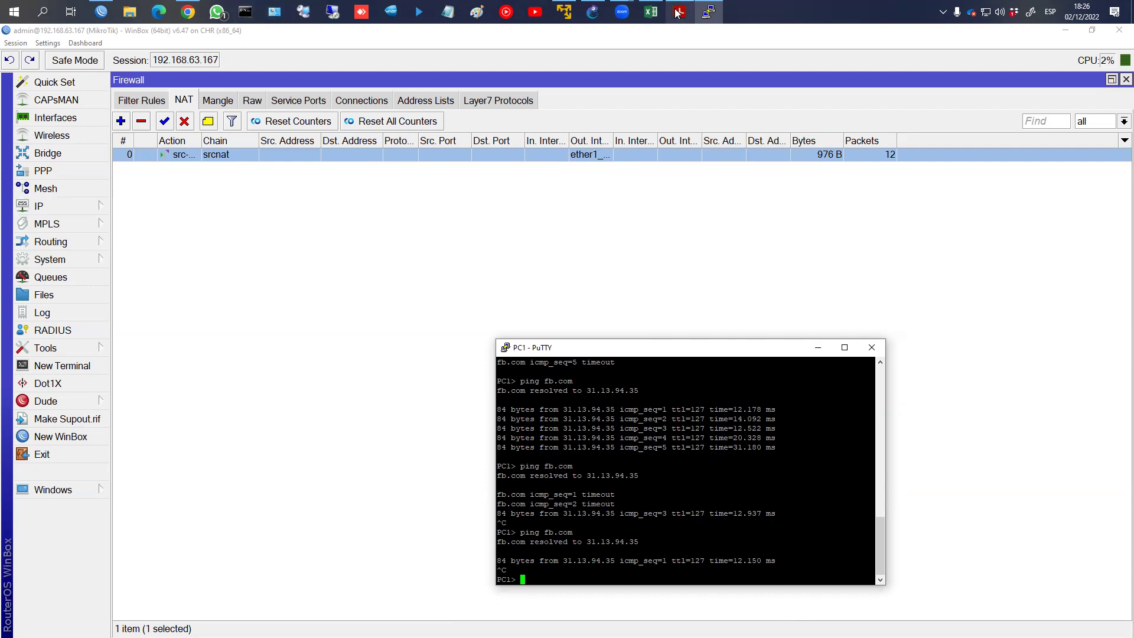
In the PDF, underline the typical dstnat application on page 46, clear the underlines and go to page 47
mouse_move(678, 13)
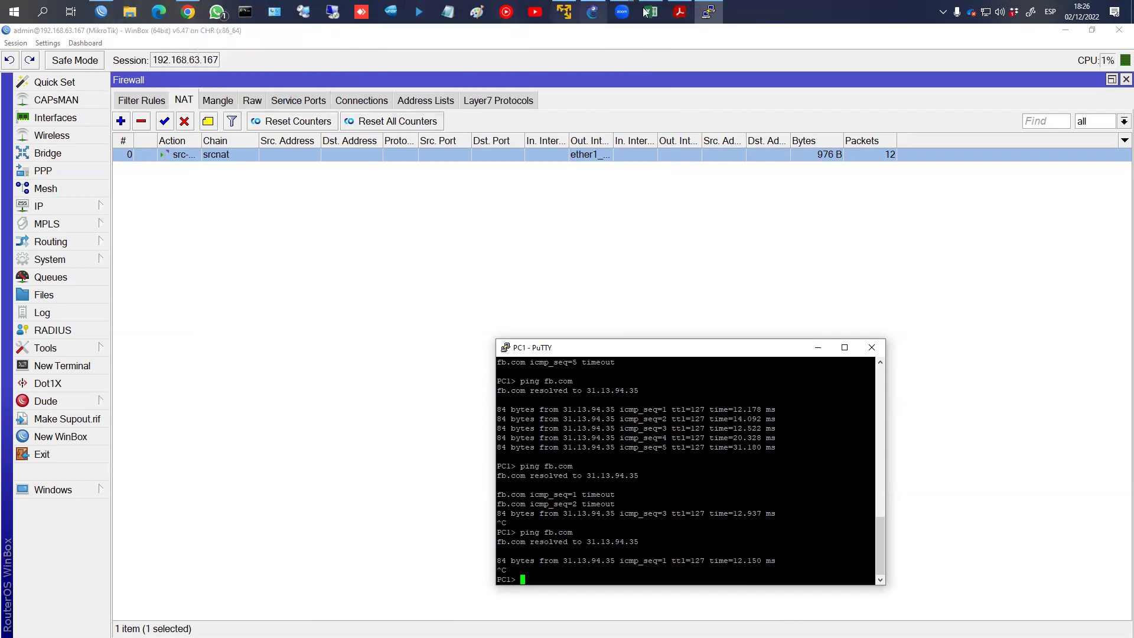
left_click(678, 11)
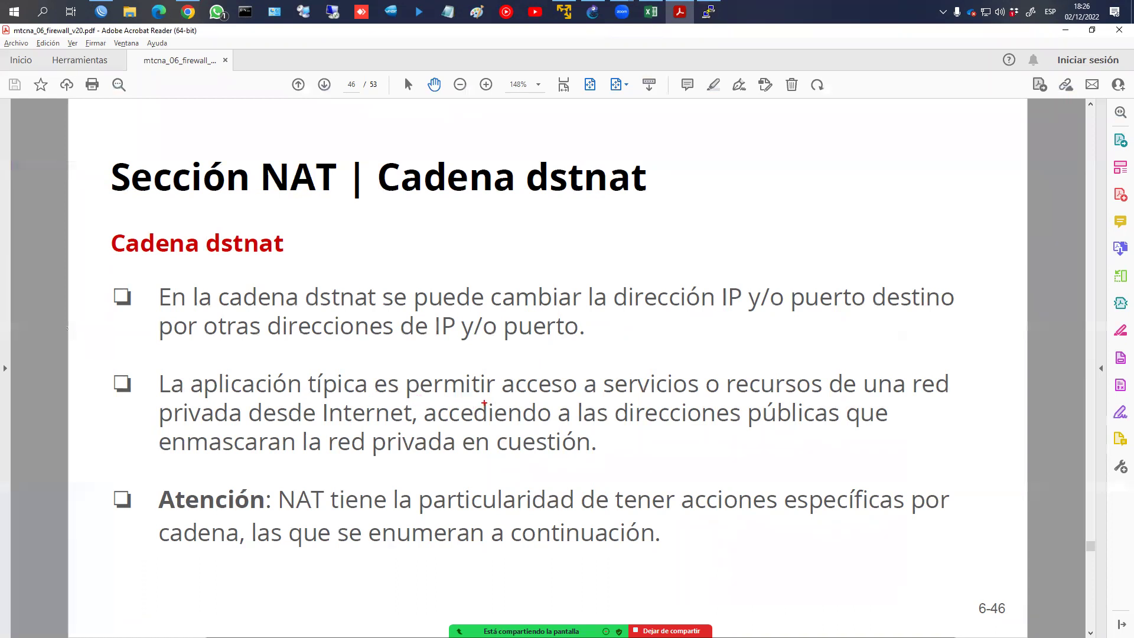
left_click_drag(688, 401, 900, 396)
left_click_drag(183, 424, 421, 427)
left_click_drag(507, 426, 878, 424)
left_click_drag(209, 459, 511, 459)
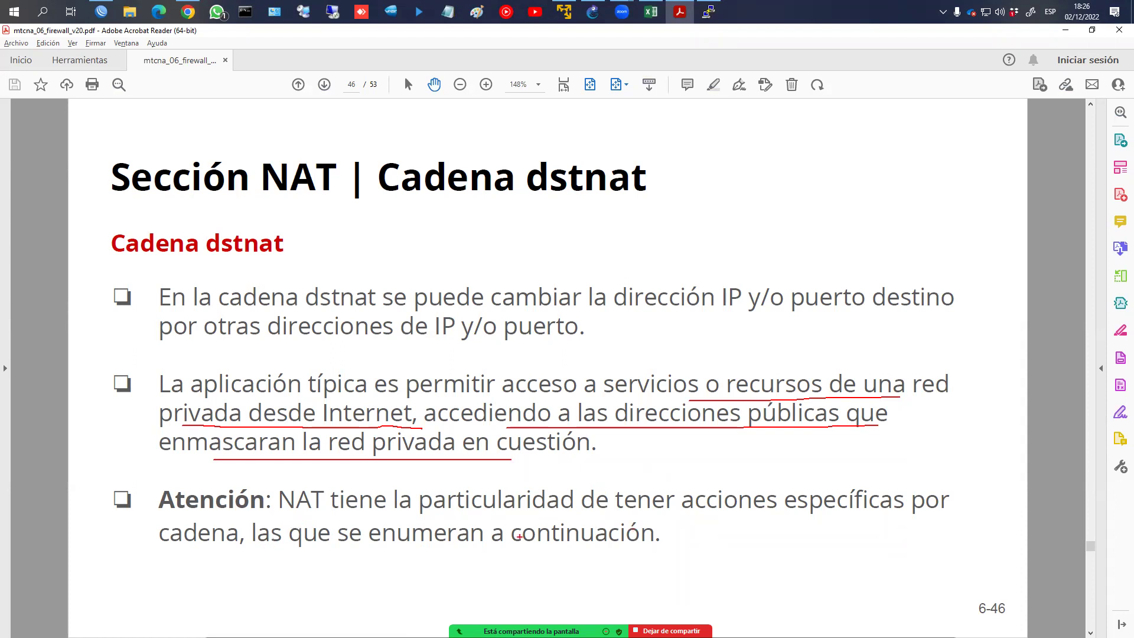
key("Escape")
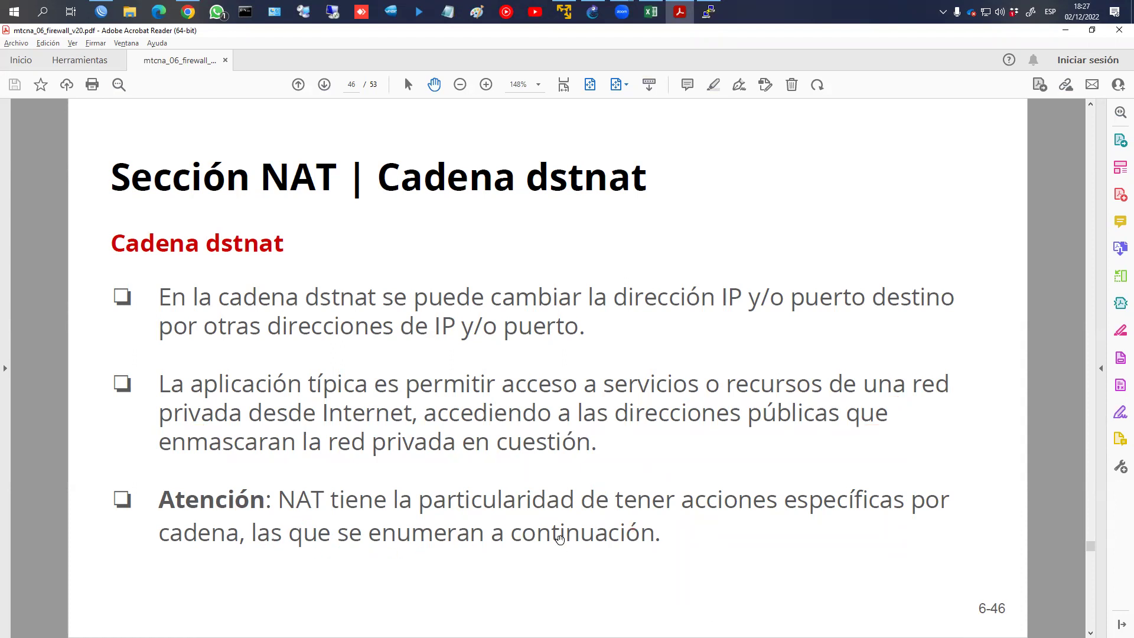
key("Right")
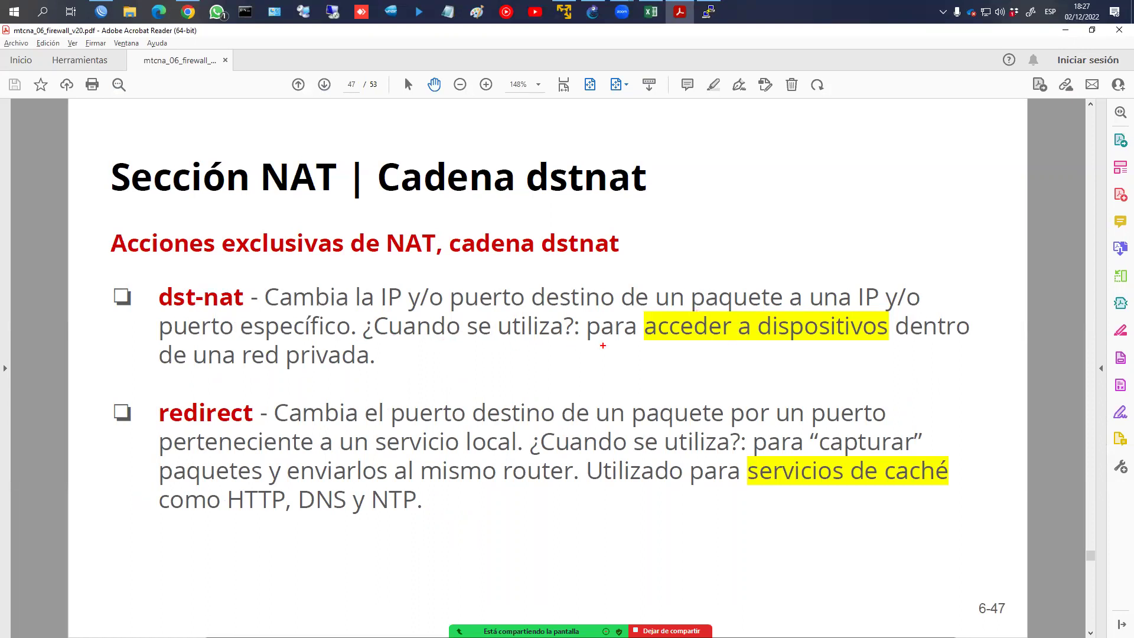
On page 47 of the PDF, underline the key phrases of the dst-nat and redirect definitions, then clear the underlines
left_click_drag(606, 345, 944, 344)
left_click_drag(194, 376, 348, 378)
left_click_drag(169, 428, 263, 428)
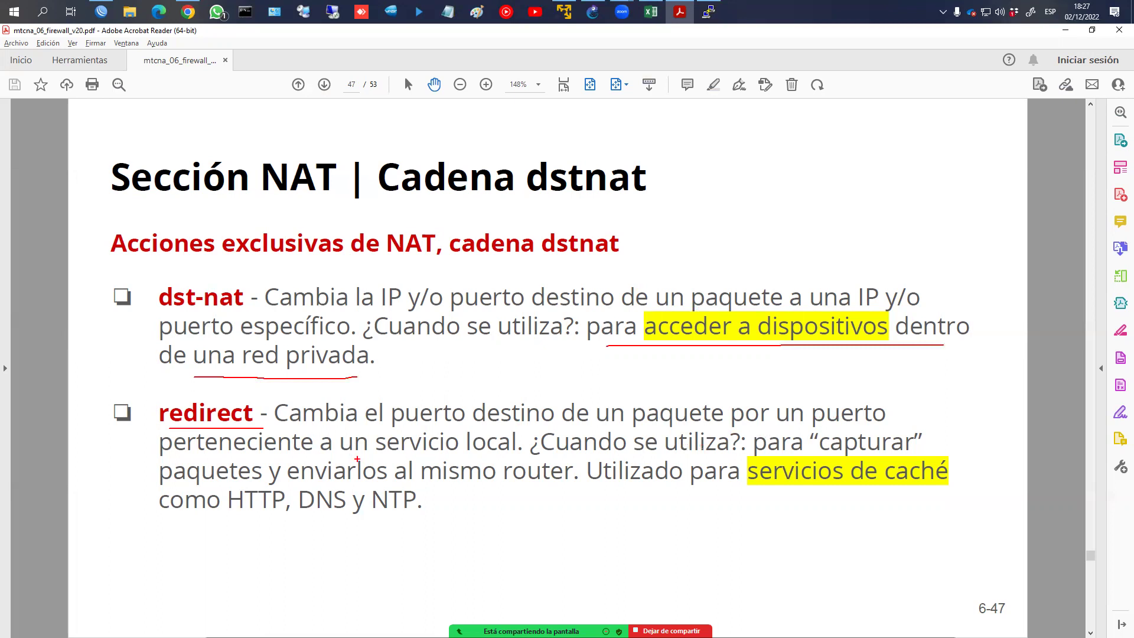
left_click_drag(375, 452, 514, 448)
left_click_drag(359, 487, 573, 487)
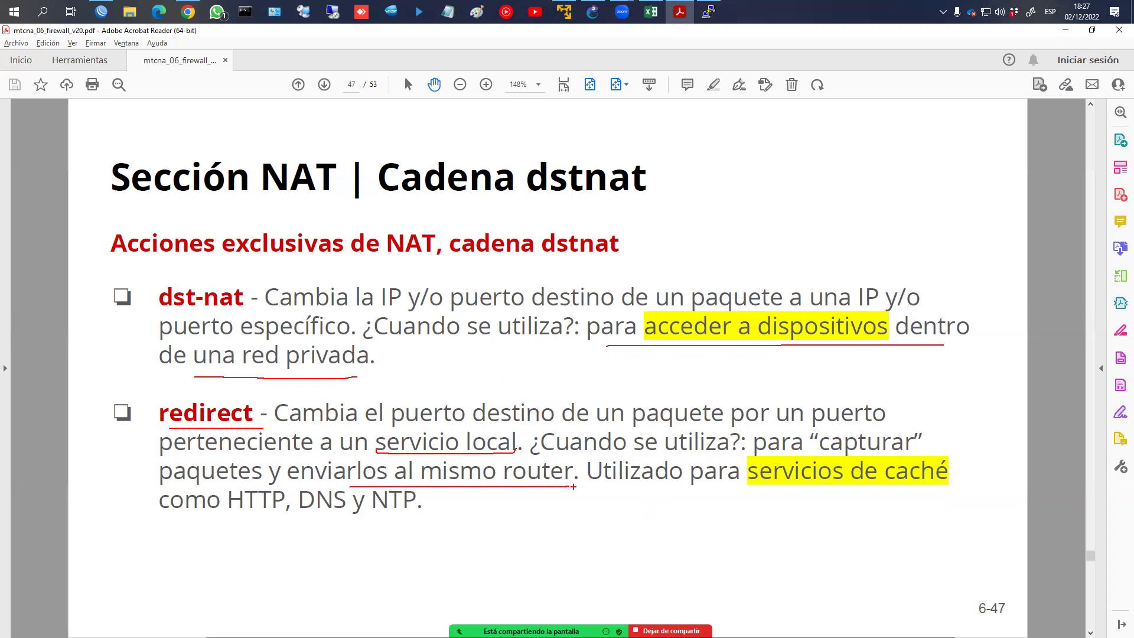
left_click_drag(206, 517, 411, 515)
key("Escape")
Switch from the PDF to the FIREWALL topology in GNS3
key("alt+Tab")
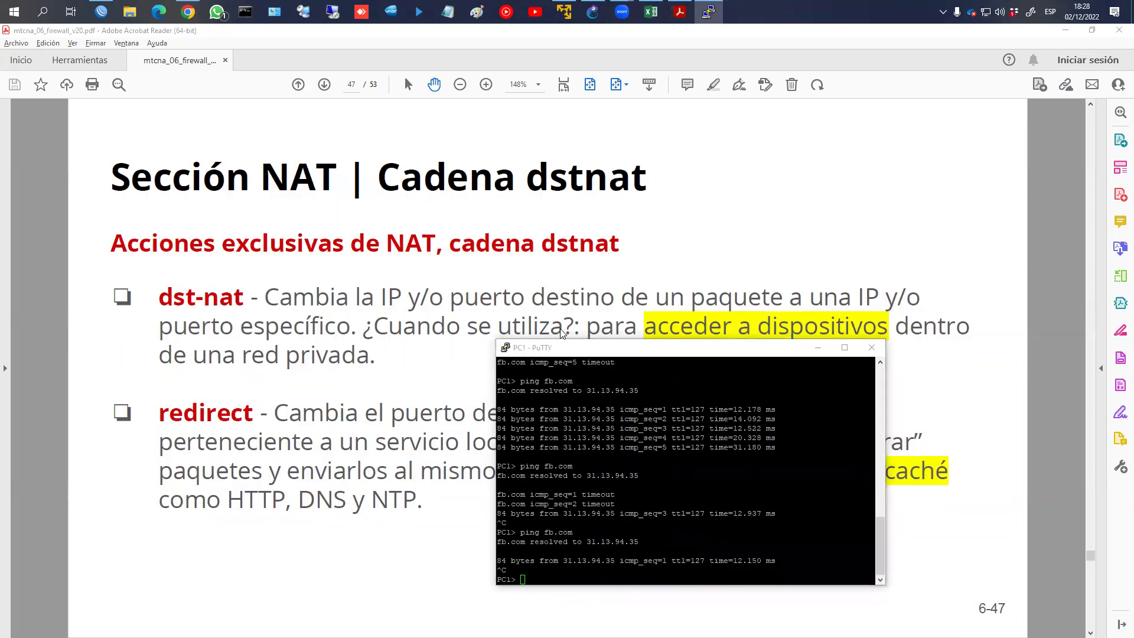
key("alt+Tab")
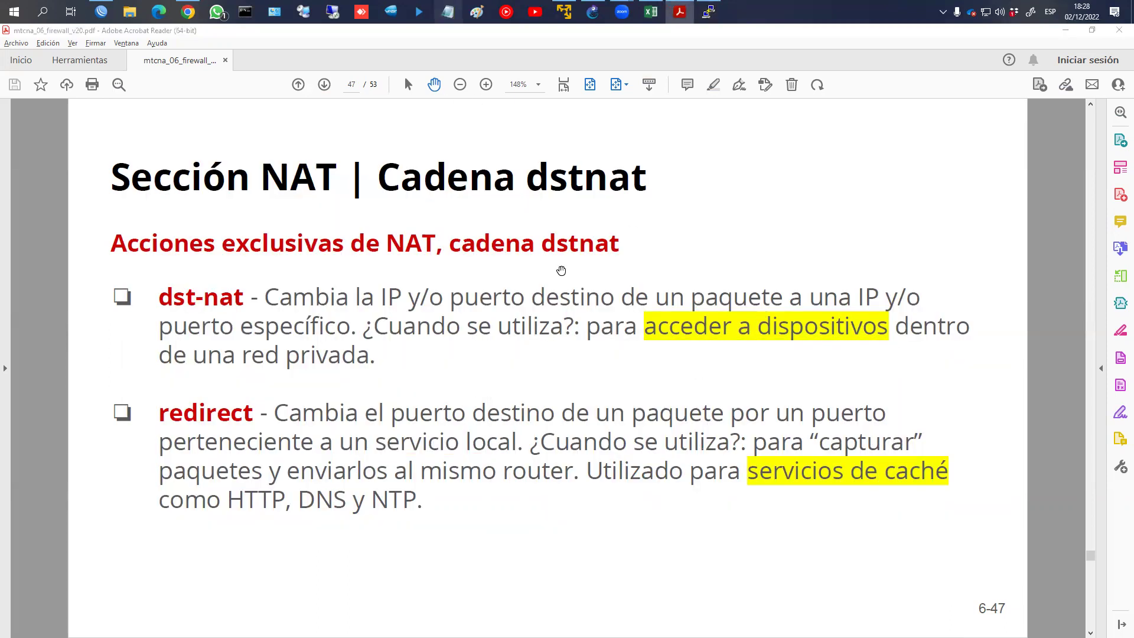
key("alt+Tab")
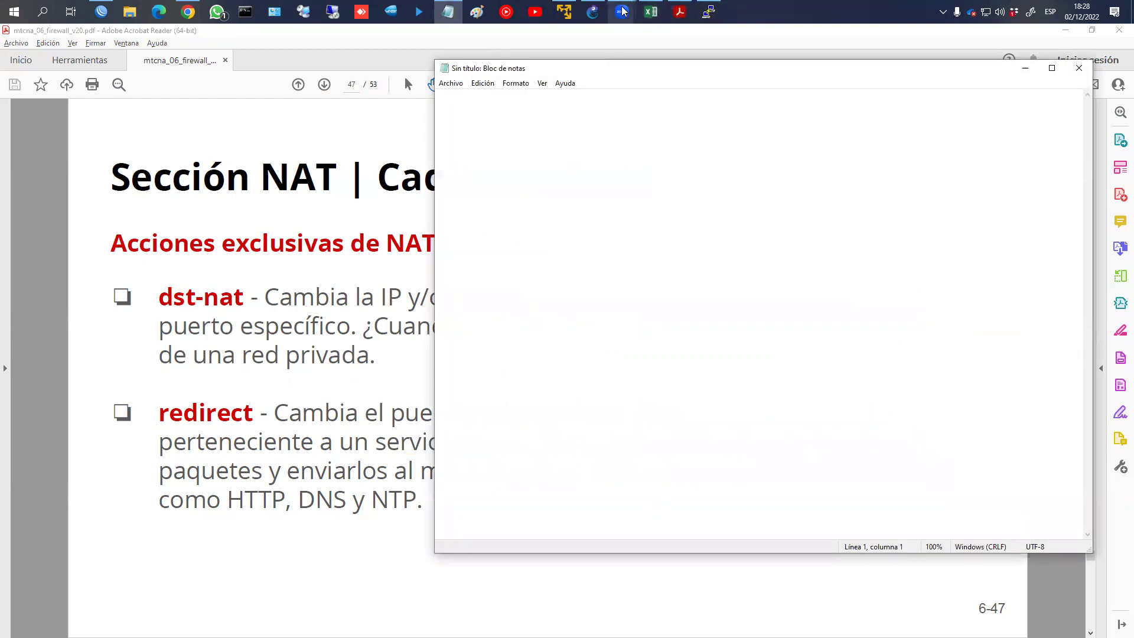
left_click(592, 12)
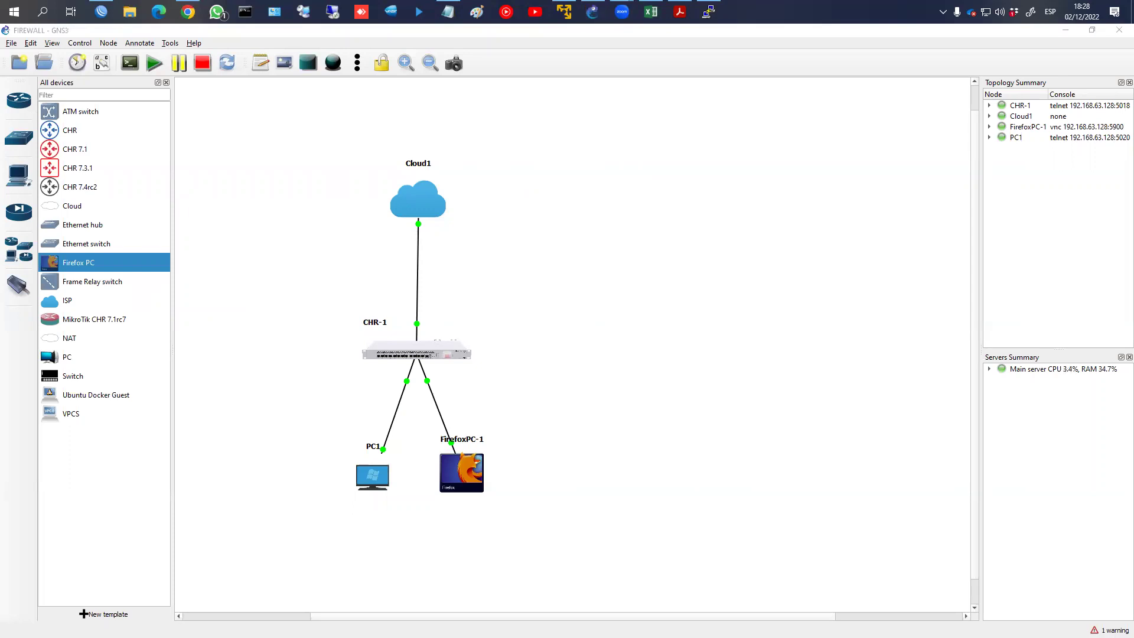
mouse_move(485, 444)
left_mouse_down()
mouse_move(488, 472)
mouse_move(536, 514)
mouse_move(544, 506)
left_mouse_up()
mouse_move(592, 448)
left_mouse_down()
mouse_move(589, 479)
mouse_move(602, 467)
left_mouse_up()
key("ctrl+z")
key("ctrl+z")
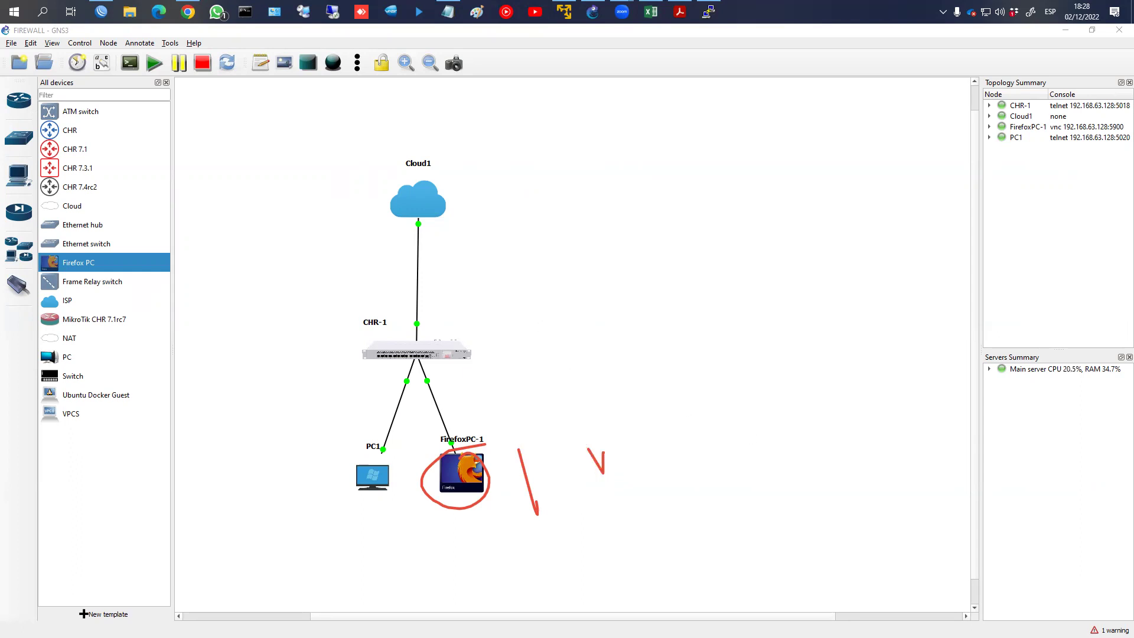
key("ctrl+z")
key("ctrl+z")
key("ctrl+z")
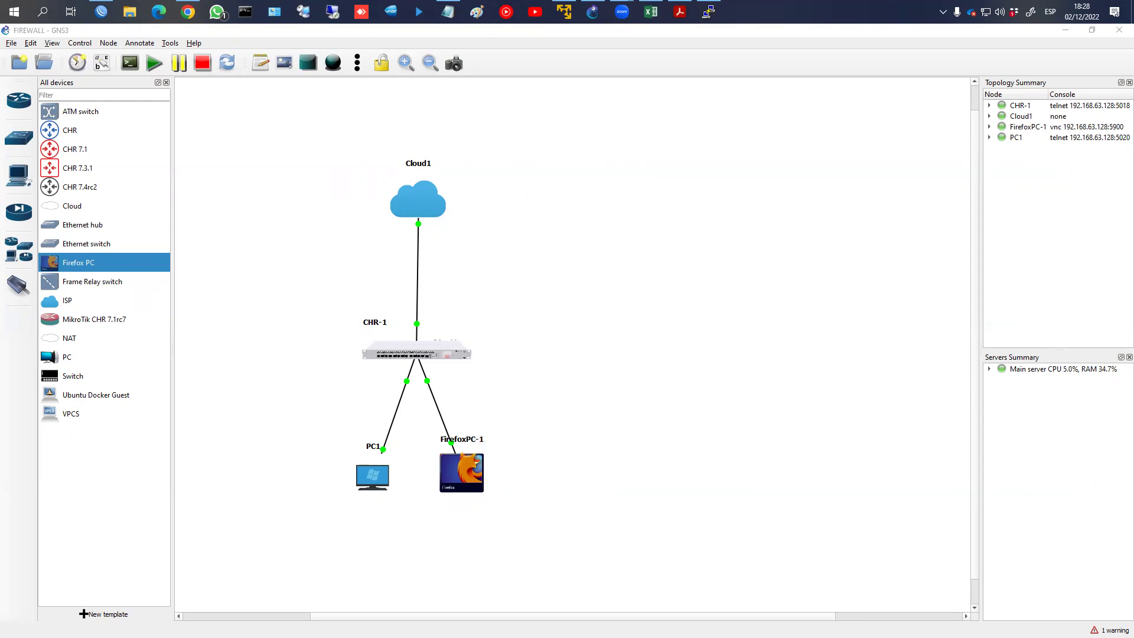
Annotate FirefoxPC-1 by hand as "Video Server" and sketch a house labelled "Casa" above the cloud
mouse_move(485, 459)
left_mouse_down()
mouse_move(562, 437)
mouse_move(604, 456)
mouse_move(542, 501)
mouse_move(577, 506)
mouse_move(579, 483)
mouse_move(602, 488)
left_mouse_up()
left_click_drag(623, 500, 624, 501)
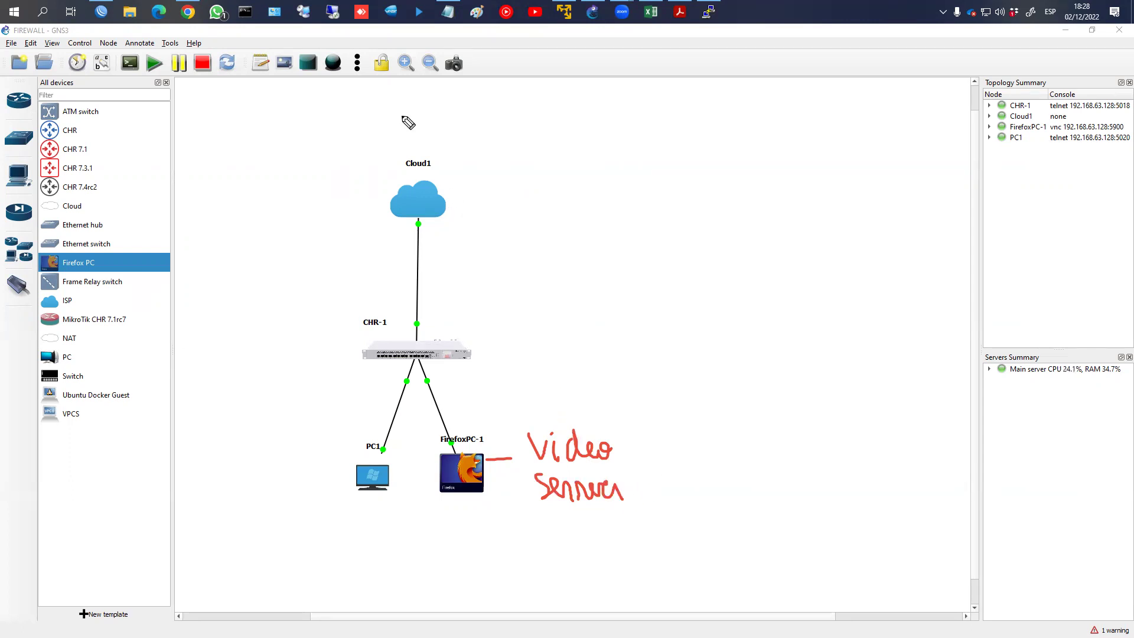
left_click(529, 89)
left_click(534, 101)
left_click_drag(529, 90, 550, 132)
mouse_move(534, 94)
left_mouse_down()
mouse_move(582, 92)
mouse_move(617, 124)
mouse_move(645, 125)
left_mouse_up()
left_click_drag(659, 117, 673, 121)
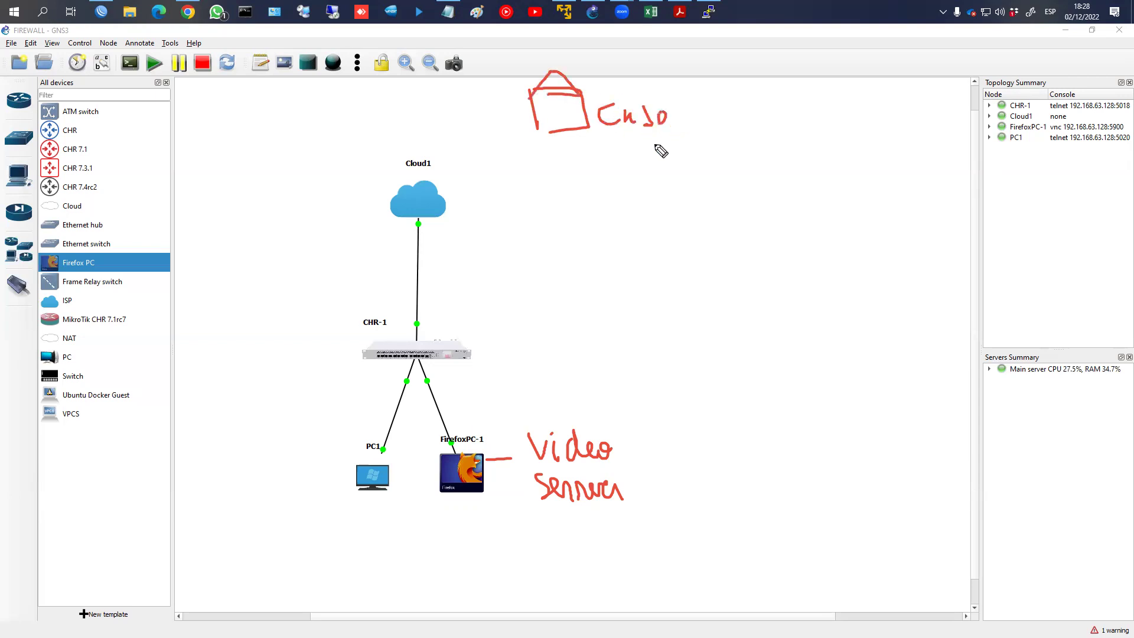
Draw the path from the house through Cloud1 and CHR-1 to the video server, with a dashed line dividing W and L
mouse_move(540, 123)
left_mouse_down()
mouse_move(488, 121)
mouse_move(430, 164)
mouse_move(440, 339)
mouse_move(495, 343)
left_mouse_up()
left_click_drag(510, 345, 519, 344)
left_click_drag(530, 345, 579, 346)
mouse_move(593, 351)
left_mouse_down()
mouse_move(604, 349)
mouse_move(565, 346)
left_mouse_up()
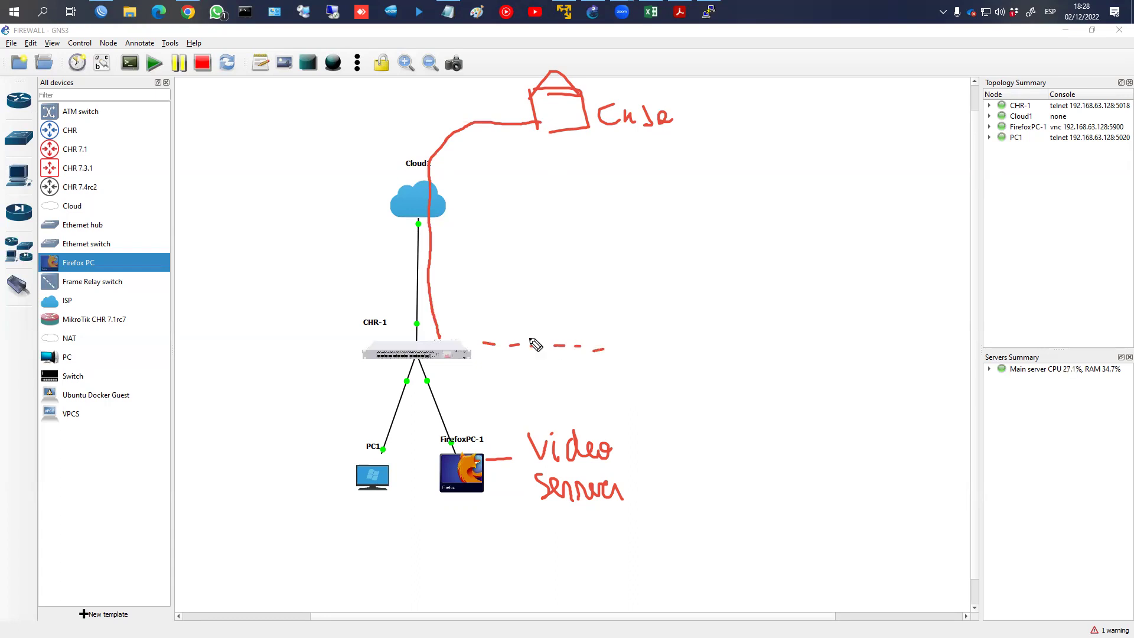
left_click_drag(507, 304, 535, 311)
left_click_drag(518, 355, 535, 370)
mouse_move(454, 352)
left_mouse_down()
mouse_move(465, 394)
mouse_move(519, 451)
left_mouse_up()
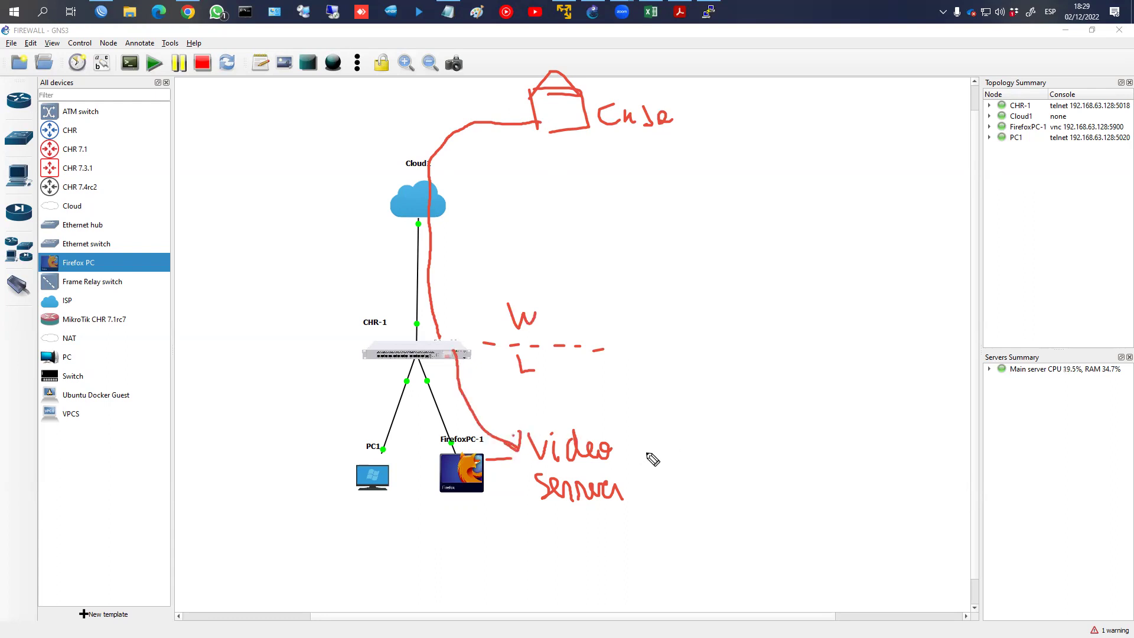
Handwrite the address 172.16.0.253 and port 9000 beside the video server
mouse_move(644, 432)
left_mouse_down()
mouse_move(653, 453)
mouse_move(741, 436)
mouse_move(800, 452)
mouse_move(814, 419)
left_mouse_up()
left_click(704, 447)
left_click(748, 438)
left_click(775, 439)
left_click_drag(817, 420, 819, 442)
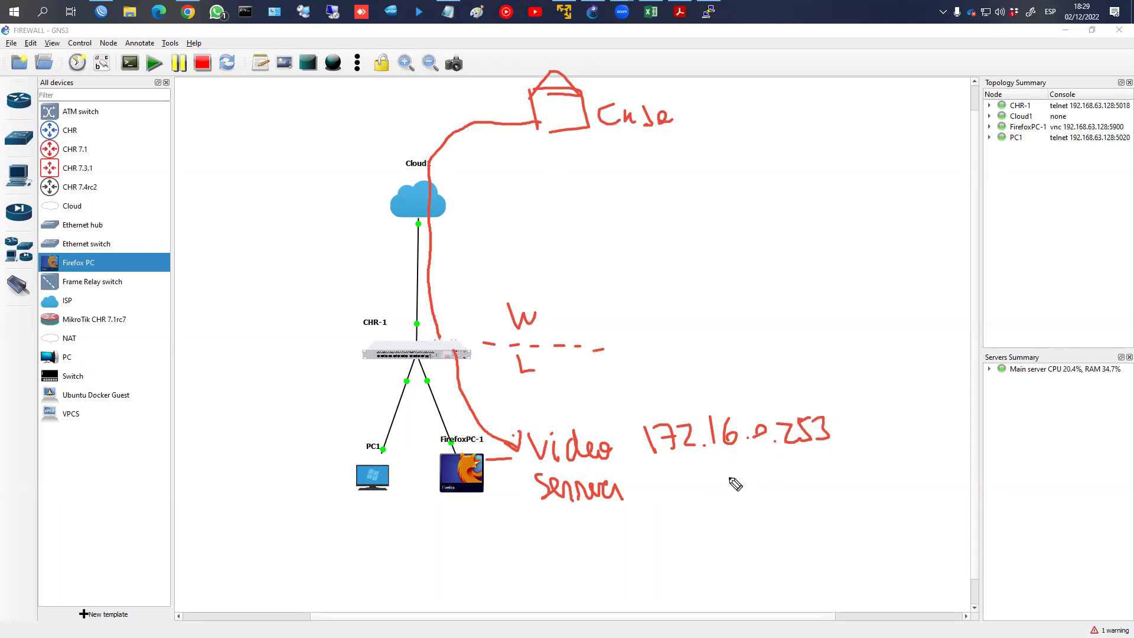
mouse_move(699, 473)
left_mouse_down()
mouse_move(714, 463)
mouse_move(703, 472)
left_mouse_up()
key("ctrl+z")
mouse_move(710, 463)
left_mouse_down()
mouse_move(706, 484)
mouse_move(720, 473)
left_mouse_up()
left_click(716, 468)
left_click(723, 481)
left_click_drag(739, 470, 755, 471)
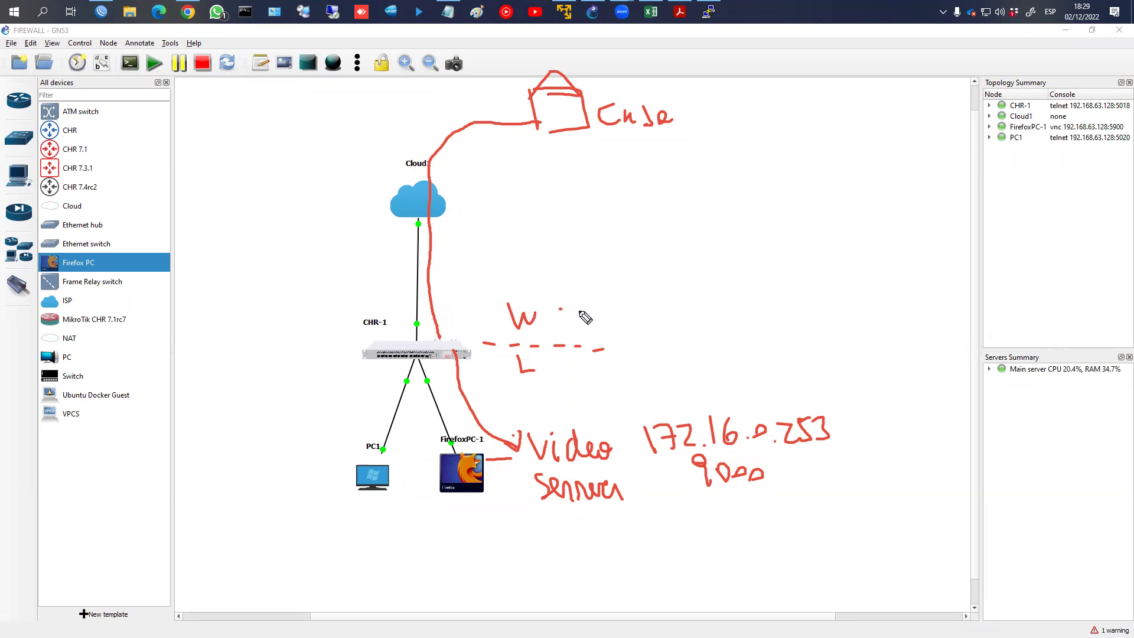
Handwrite 180.15.15.10:9000 on the WAN side of CHR-1 and "dst-nat" beside the dashed line
left_click(560, 308)
mouse_move(568, 286)
left_mouse_down()
mouse_move(567, 313)
mouse_move(580, 287)
mouse_move(616, 307)
mouse_move(701, 307)
mouse_move(712, 289)
left_mouse_up()
left_click(607, 309)
left_click(644, 303)
left_click(689, 300)
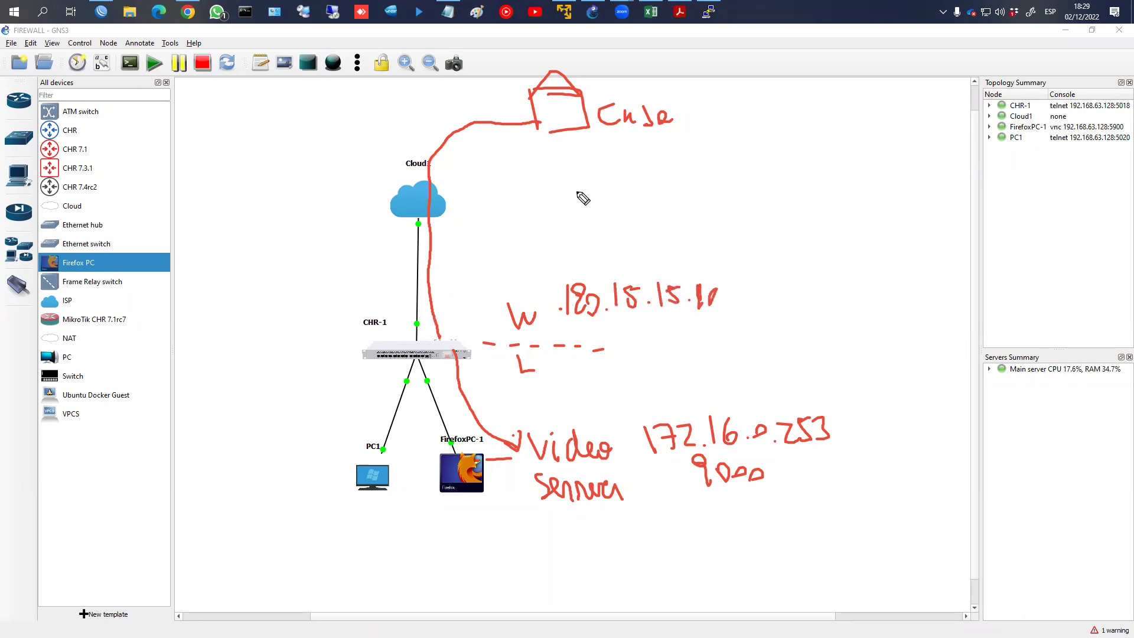
left_click(728, 291)
left_click(729, 304)
mouse_move(746, 286)
left_mouse_down()
mouse_move(748, 306)
mouse_move(761, 296)
left_mouse_up()
left_click_drag(775, 295, 793, 296)
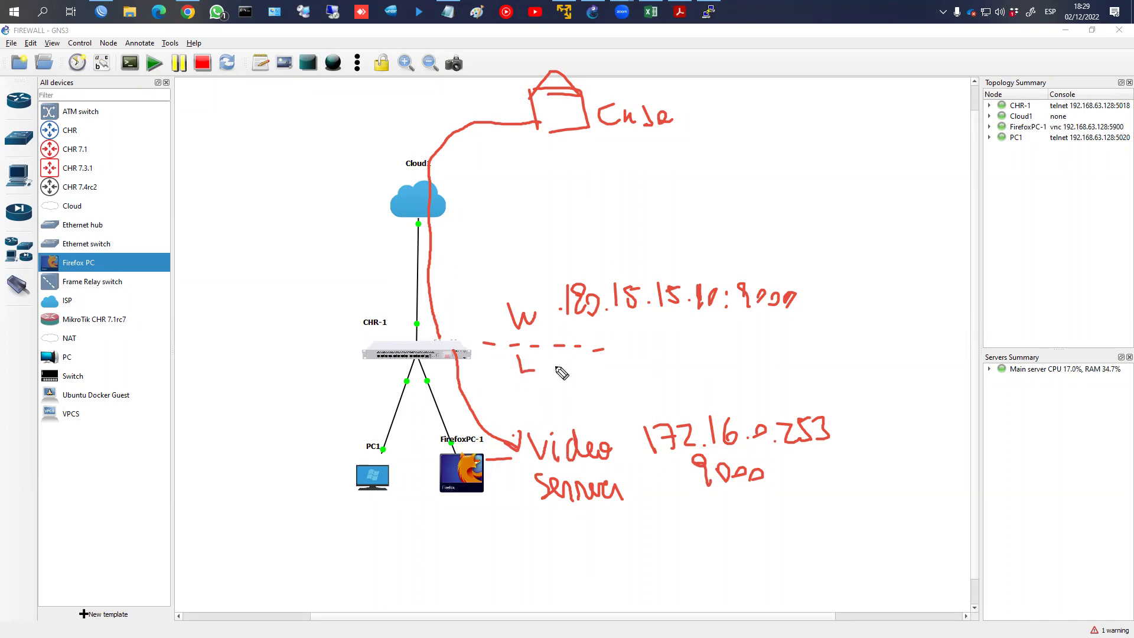
mouse_move(653, 337)
left_mouse_down()
mouse_move(653, 354)
mouse_move(759, 360)
left_mouse_up()
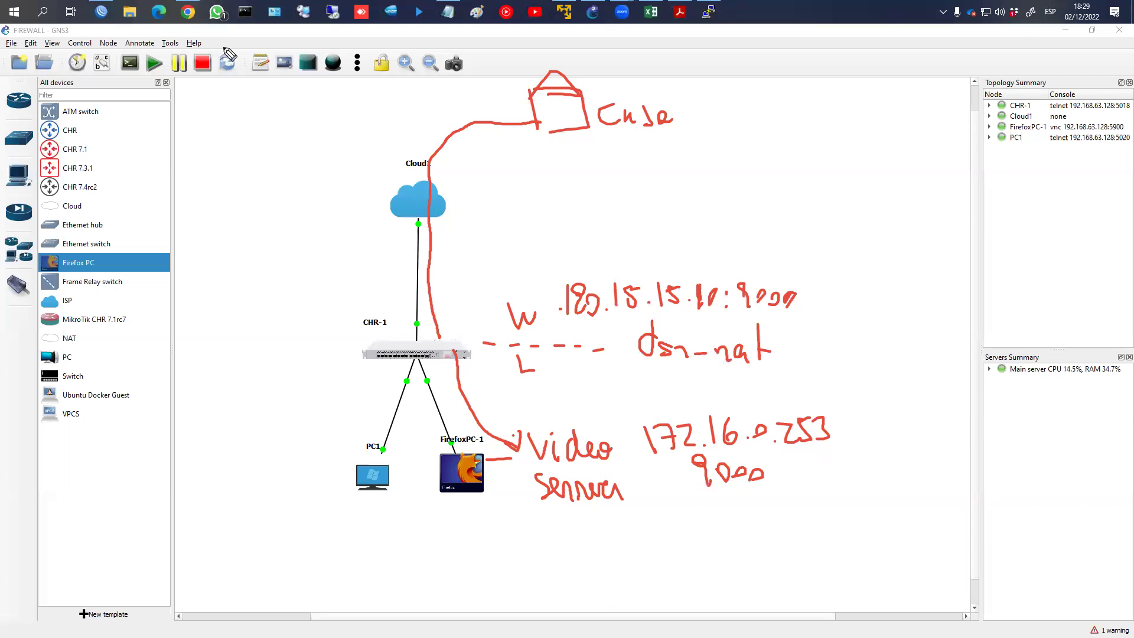
In WinBox, start a new NAT rule with chain dstnat, protocol tcp, destination port 9000 and in-interface ether1_WAN
left_click(101, 12)
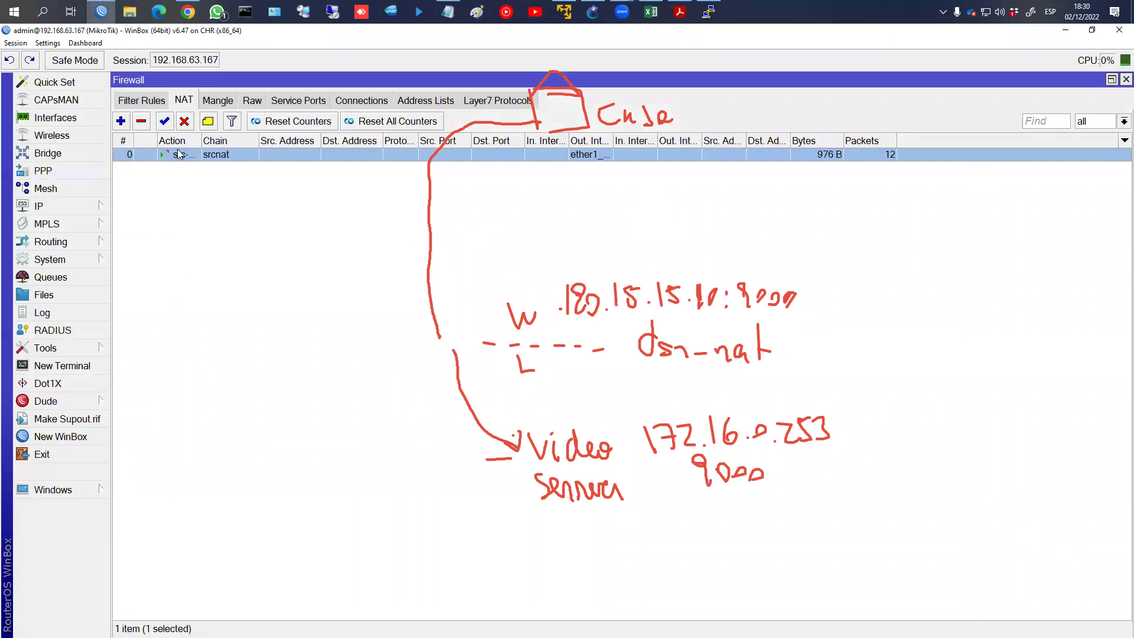
left_click(121, 121)
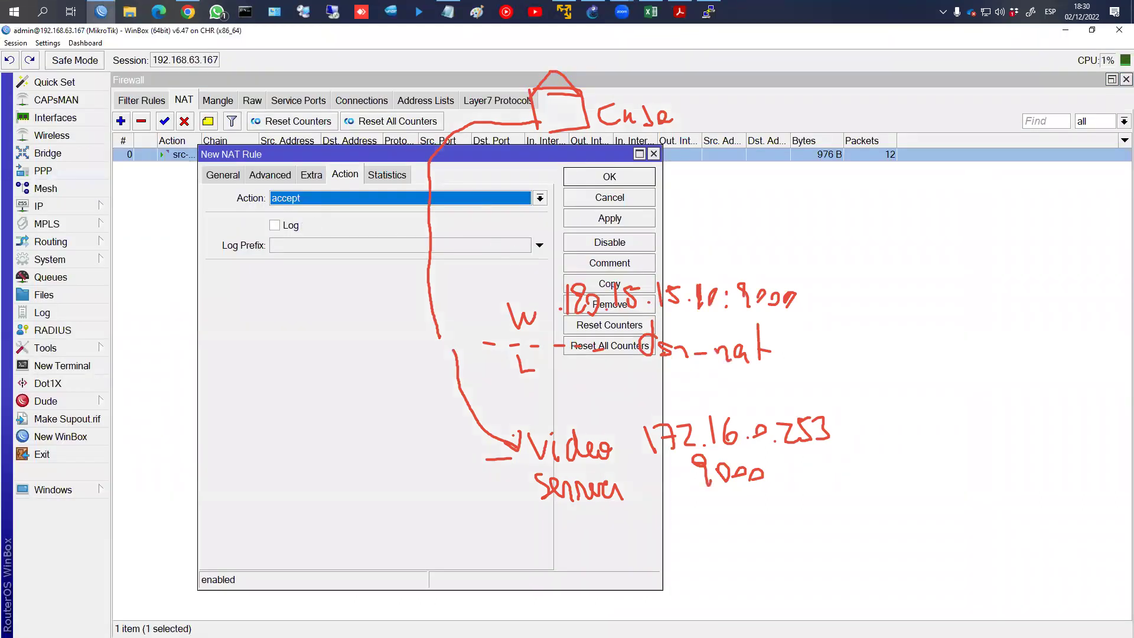
left_click(223, 175)
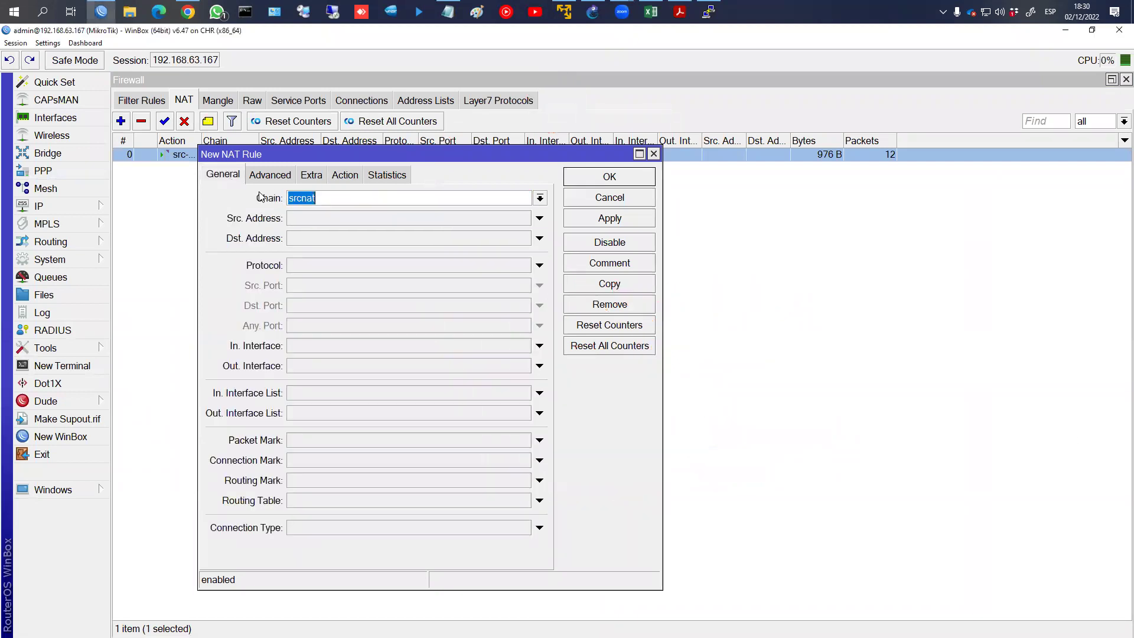
left_click(541, 199)
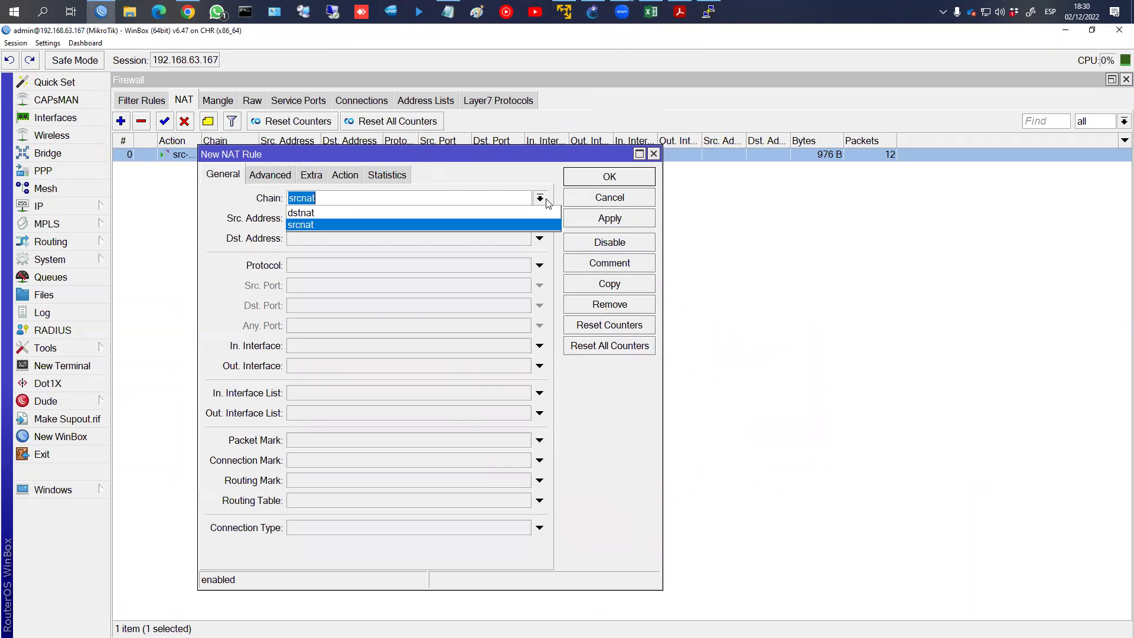
left_click(489, 216)
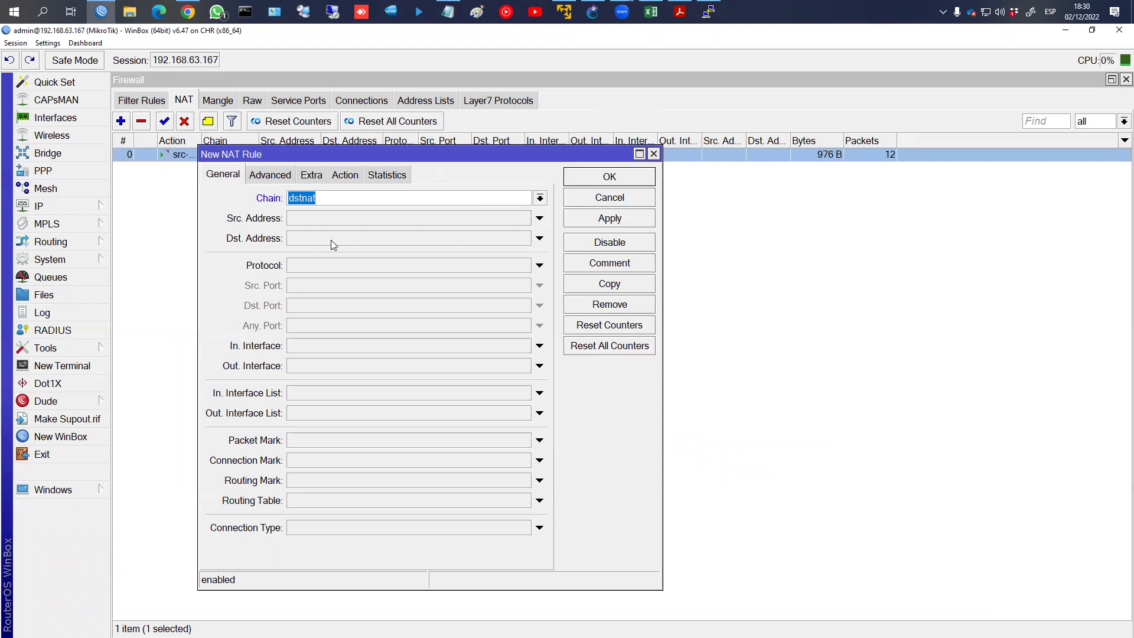
left_click(304, 267)
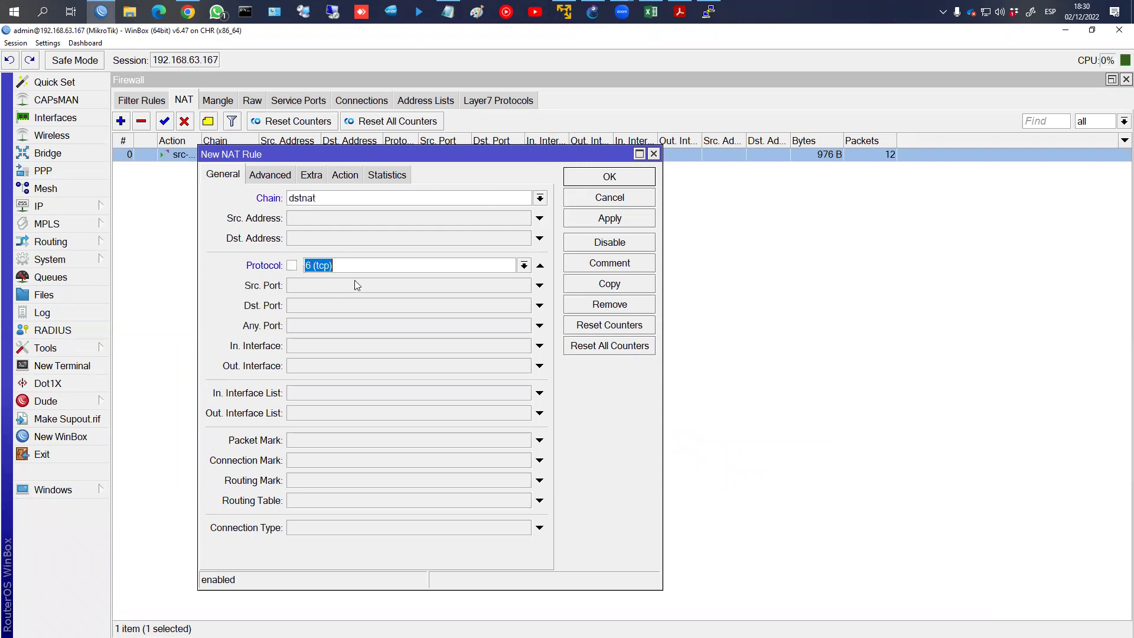
left_click(311, 307)
type("9000")
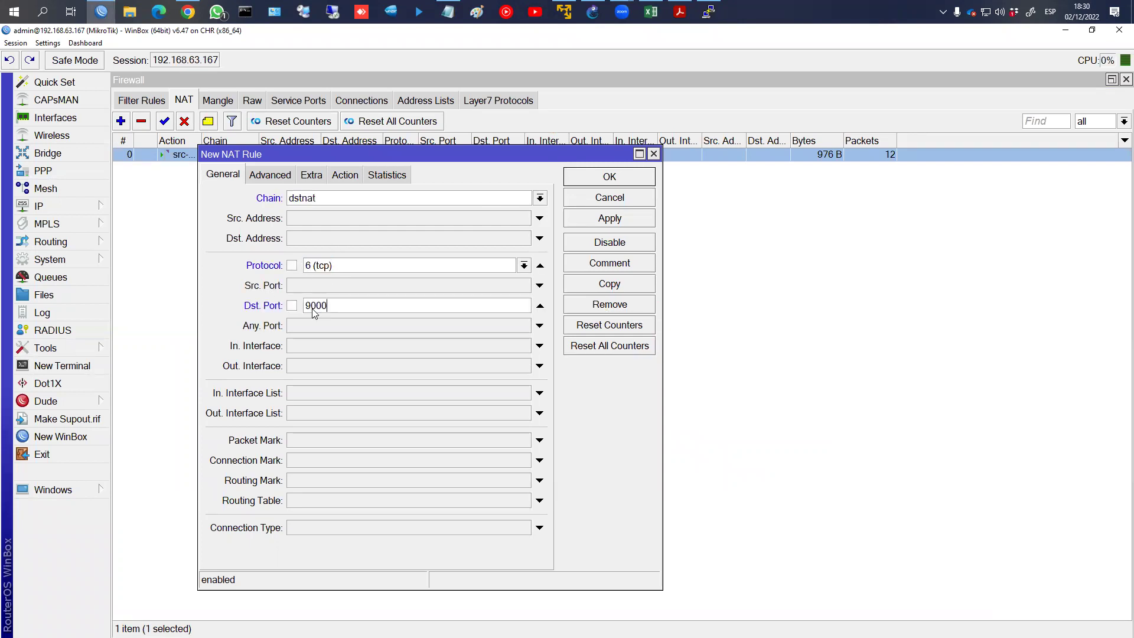
left_click(306, 348)
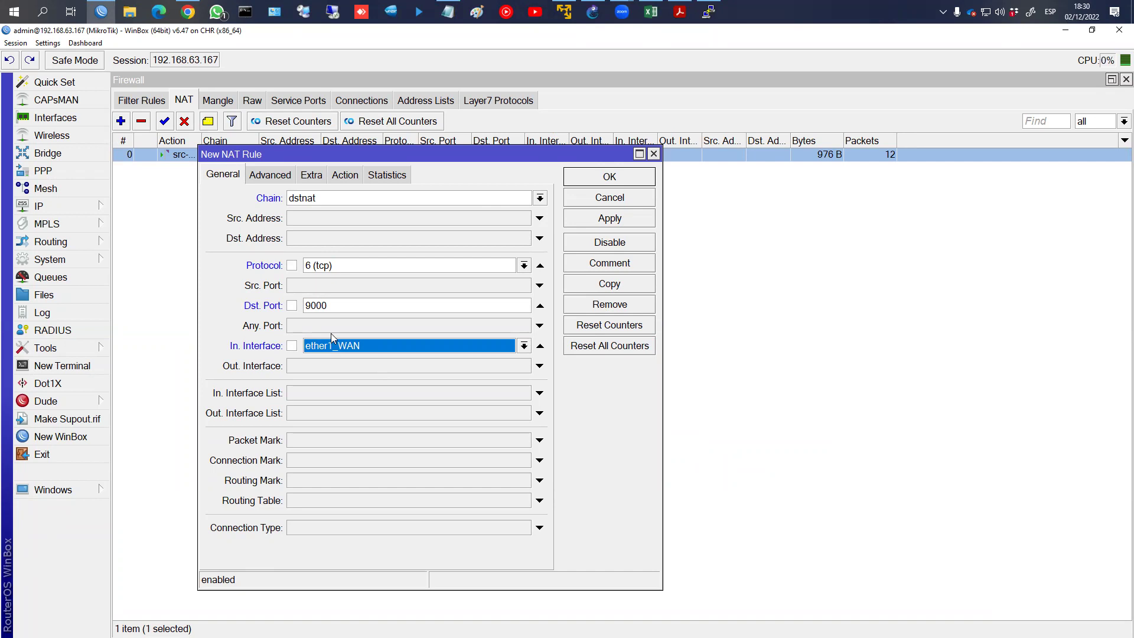
Set the new rule's action to dst-nat with destination address 172.16.0.253 and port 9000
left_click(347, 176)
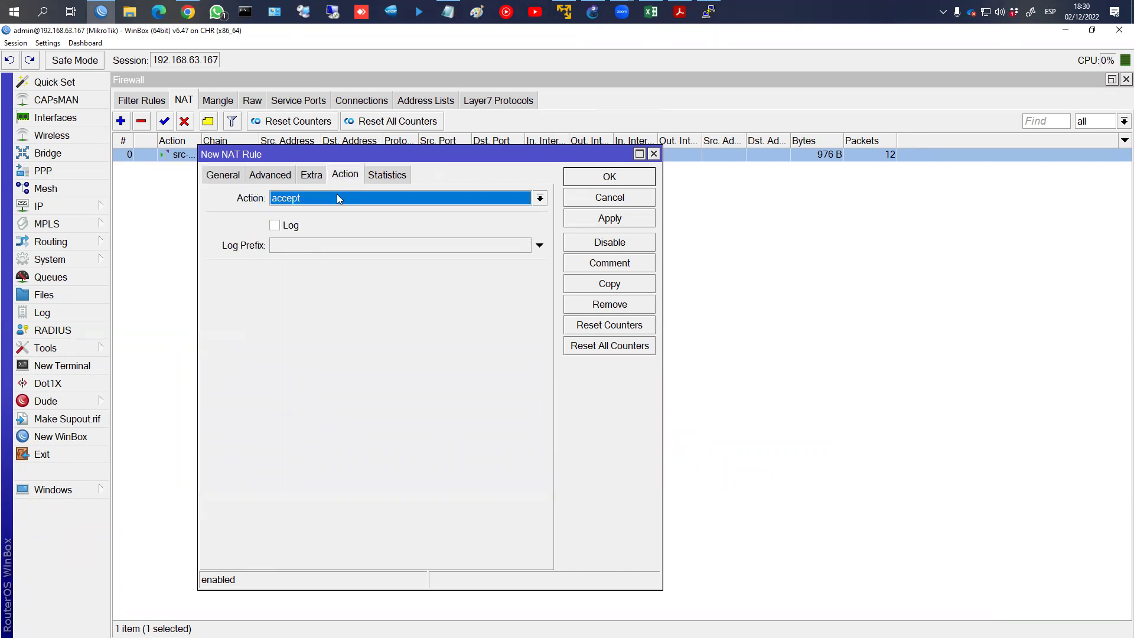
left_click(337, 198)
left_click(292, 241)
left_click(282, 275)
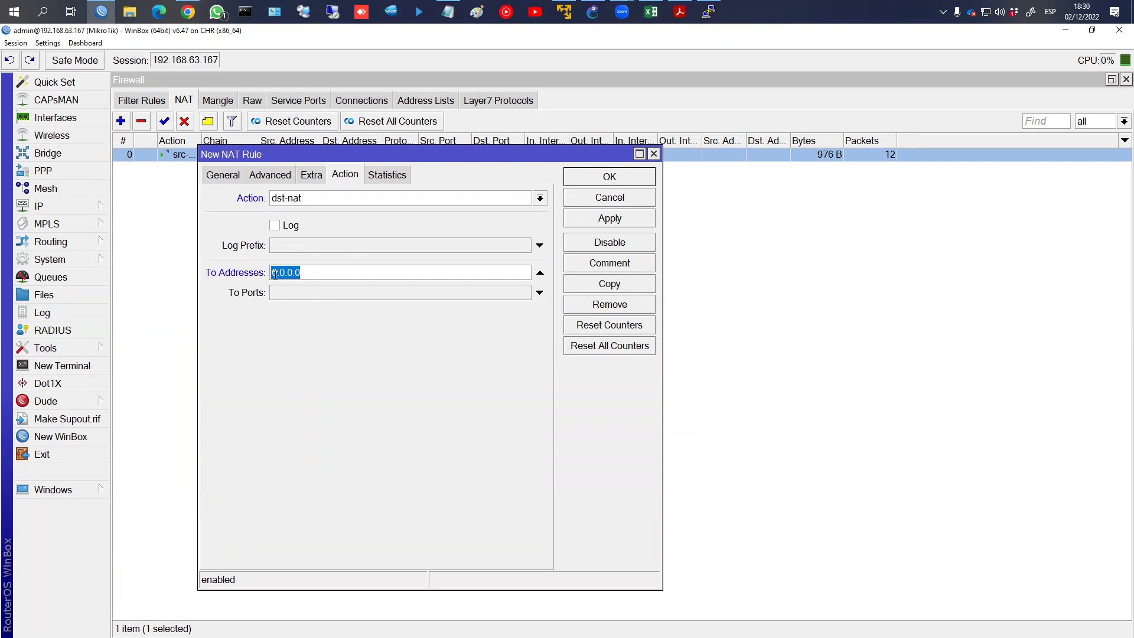
type("172.16.0.25")
left_click(277, 291)
type("9000")
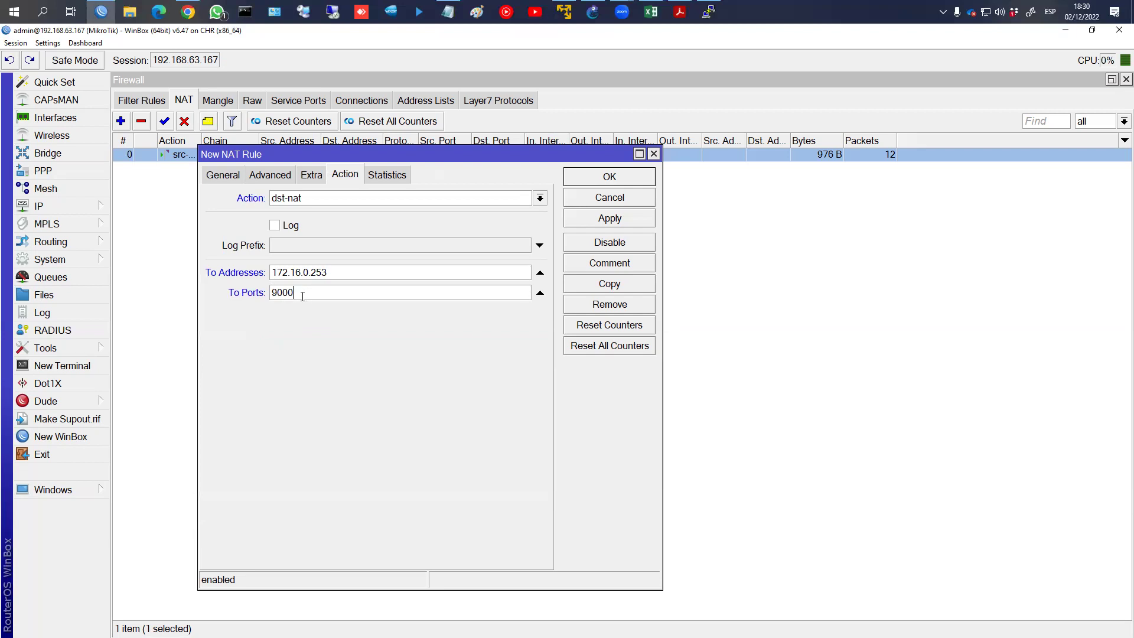
Add the comment "Acceso a video server dsd Internet" to the new NAT rule and save the rule
left_click(607, 263)
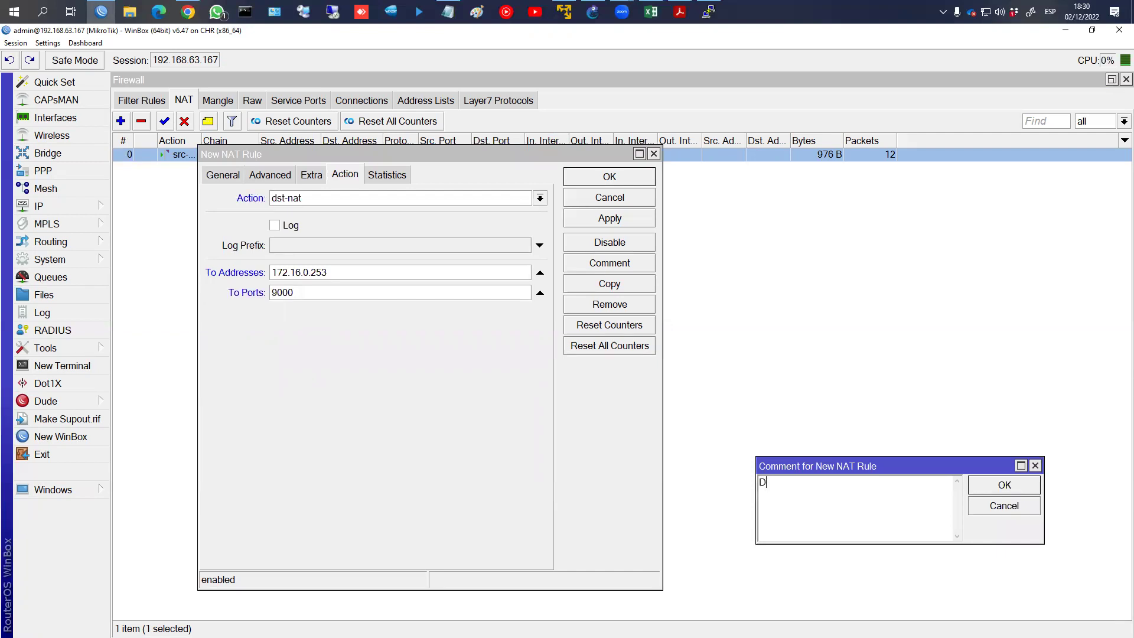
key("BackSpace")
key("BackSpace")
key("BackSpace")
type("Acceso a video server dsd")
key("Return")
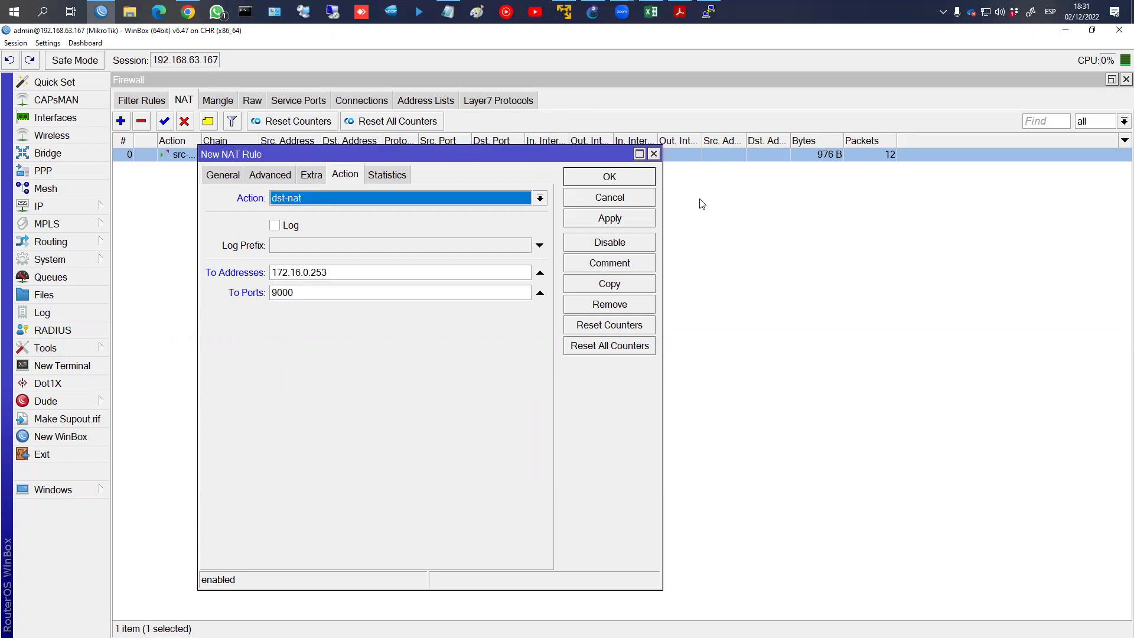
left_click(609, 177)
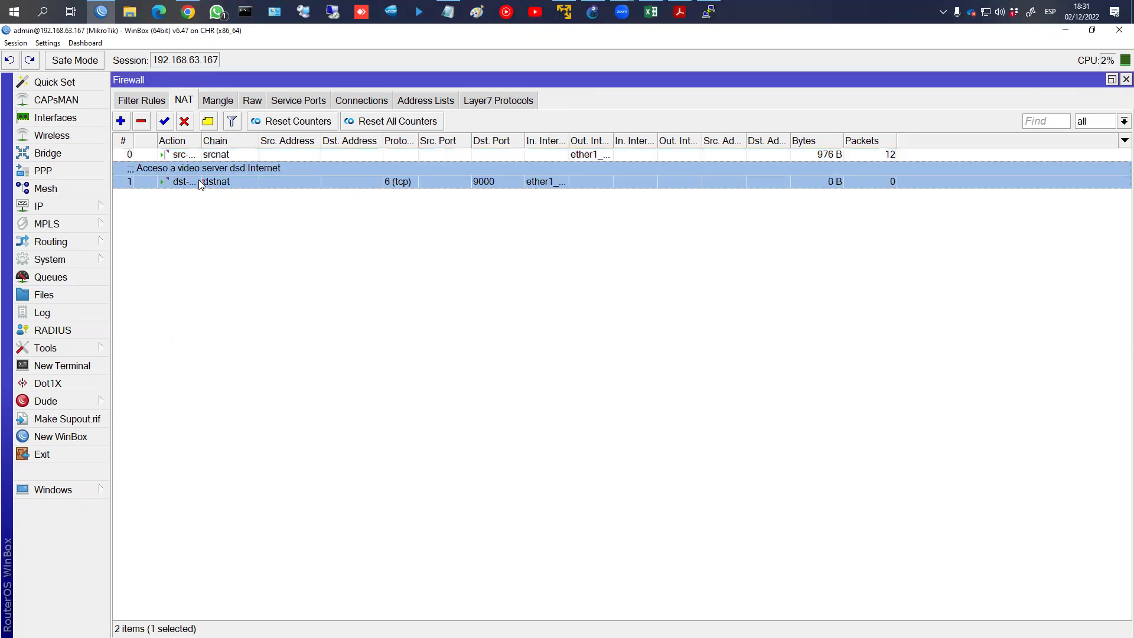
Add the comment "Masquerade" to the existing srcnat rule
left_click(232, 157)
left_click(208, 122)
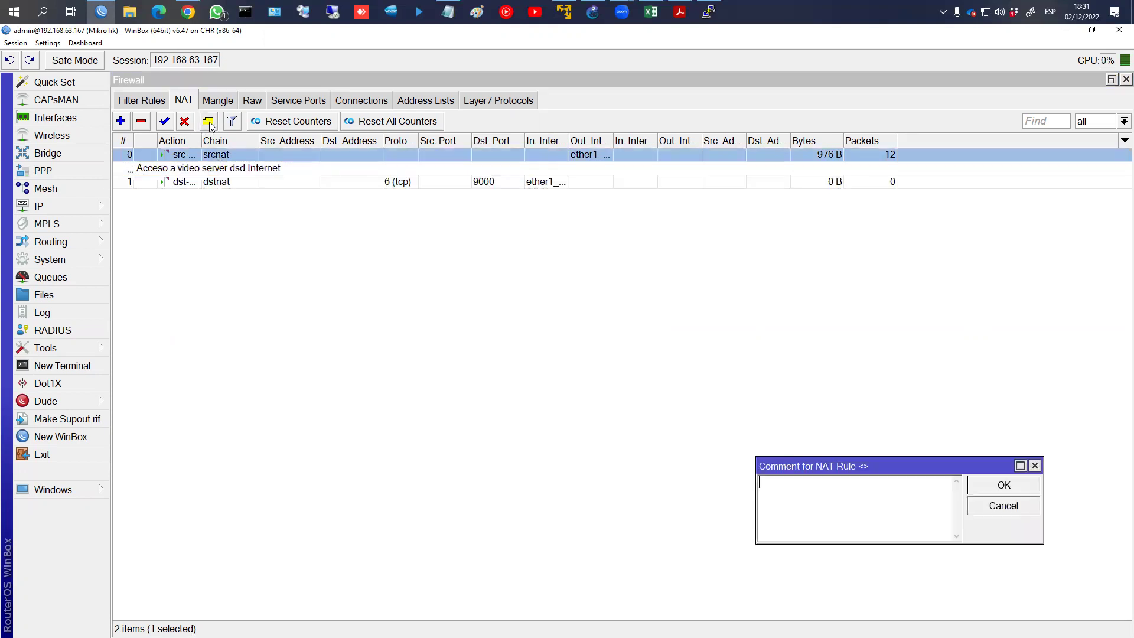
type("Masquerade")
key("Return")
Reopen the dstnat rule for port 9000 and review its matching conditions and action settings
left_click(263, 177)
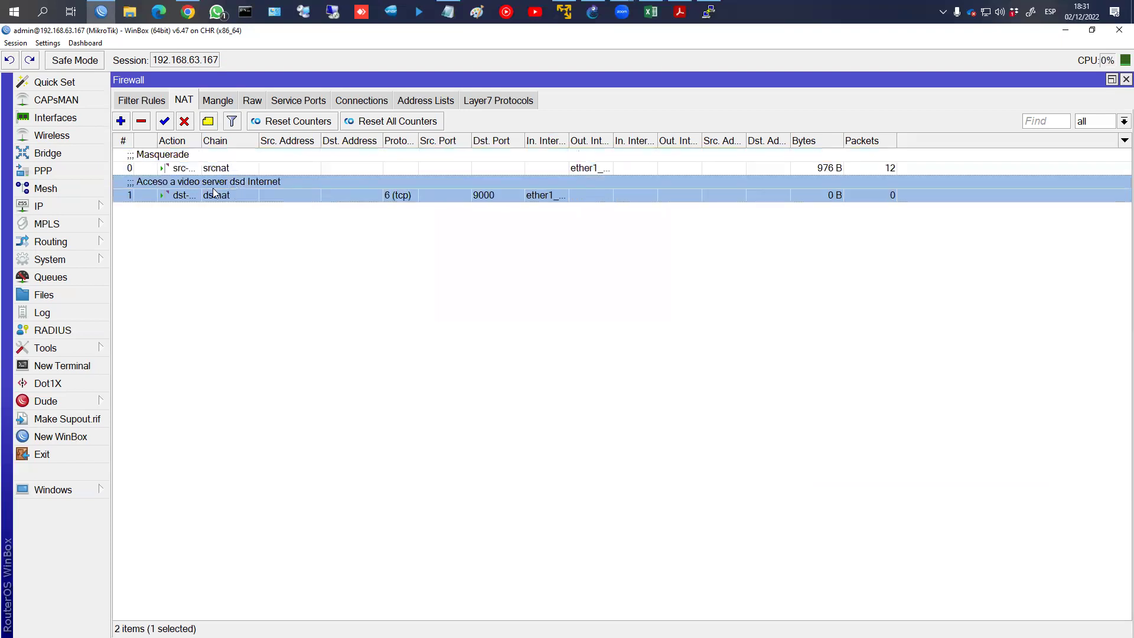
double_click(267, 196)
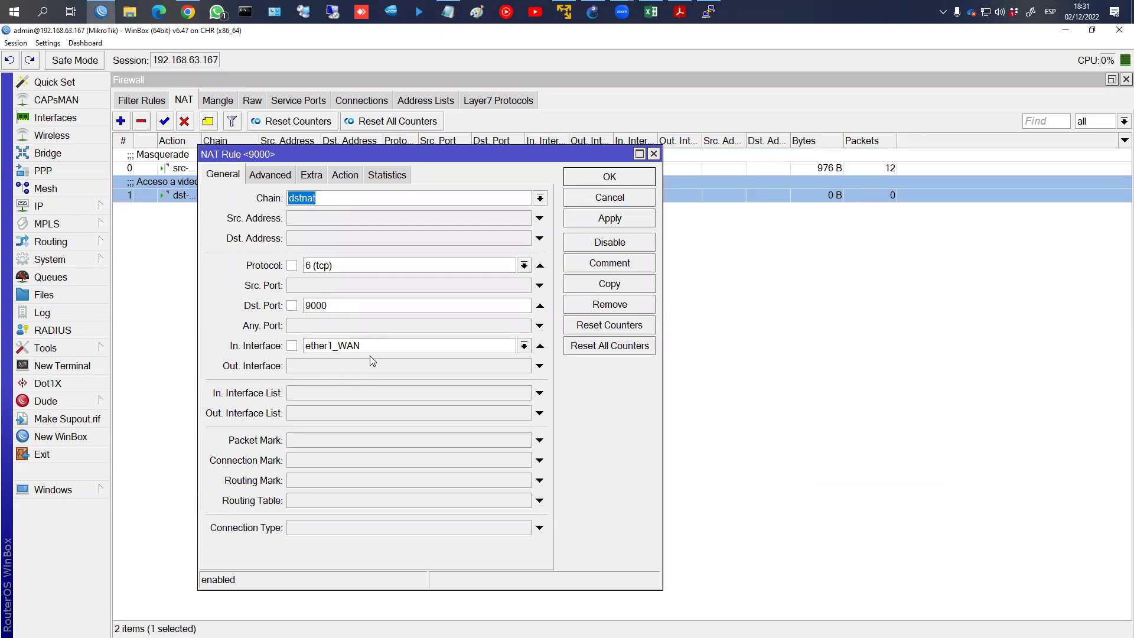
left_click(346, 176)
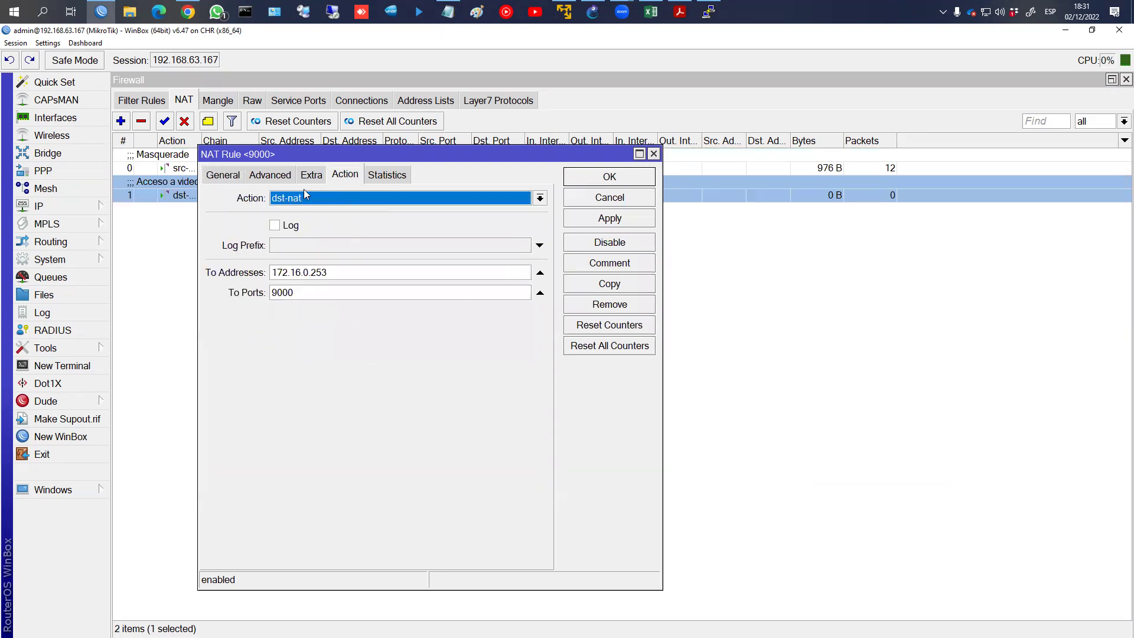
Circle the dst-nat rule's target address and port, and compare them with its general matching conditions
mouse_move(326, 261)
left_mouse_down()
mouse_move(248, 261)
mouse_move(331, 281)
mouse_move(349, 265)
left_mouse_up()
left_click_drag(253, 300, 299, 291)
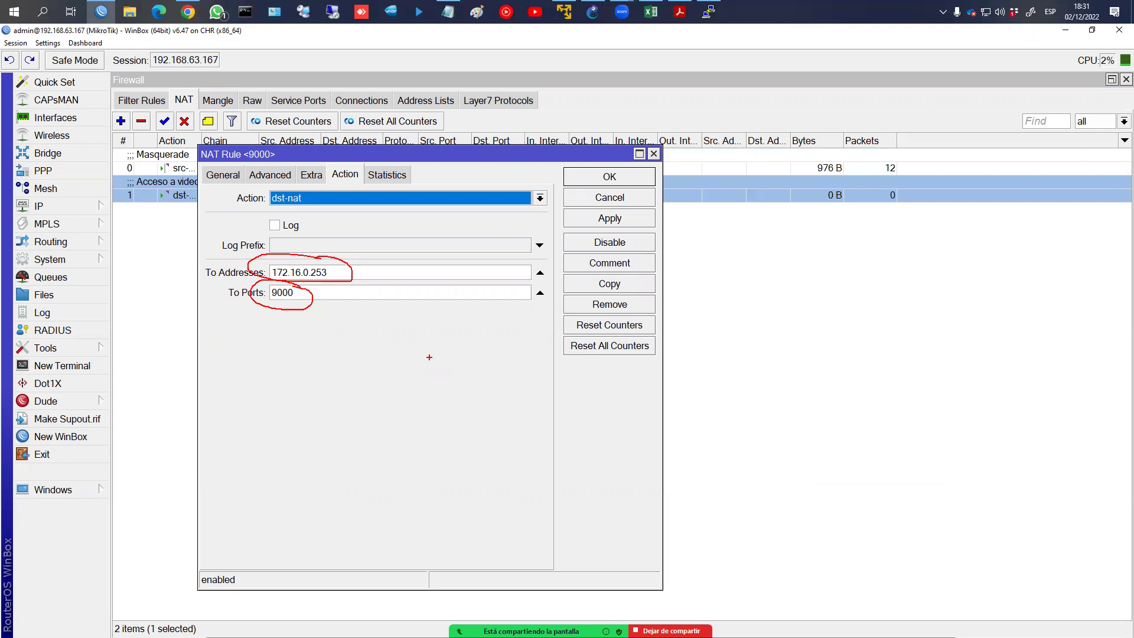
left_click(221, 176)
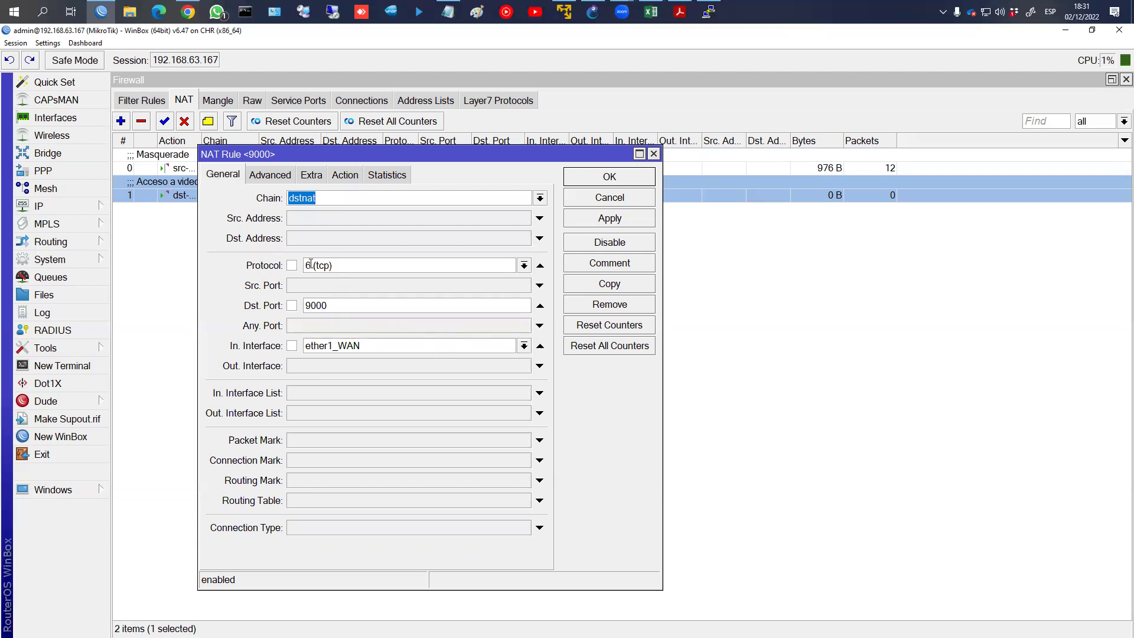
left_click(342, 176)
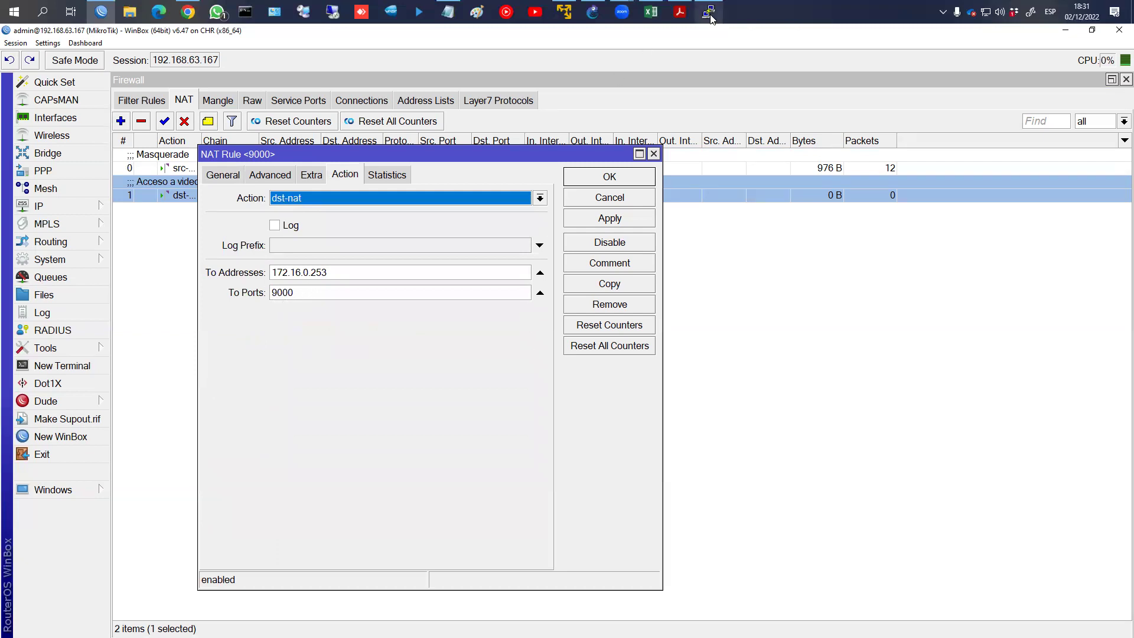
mouse_move(710, 17)
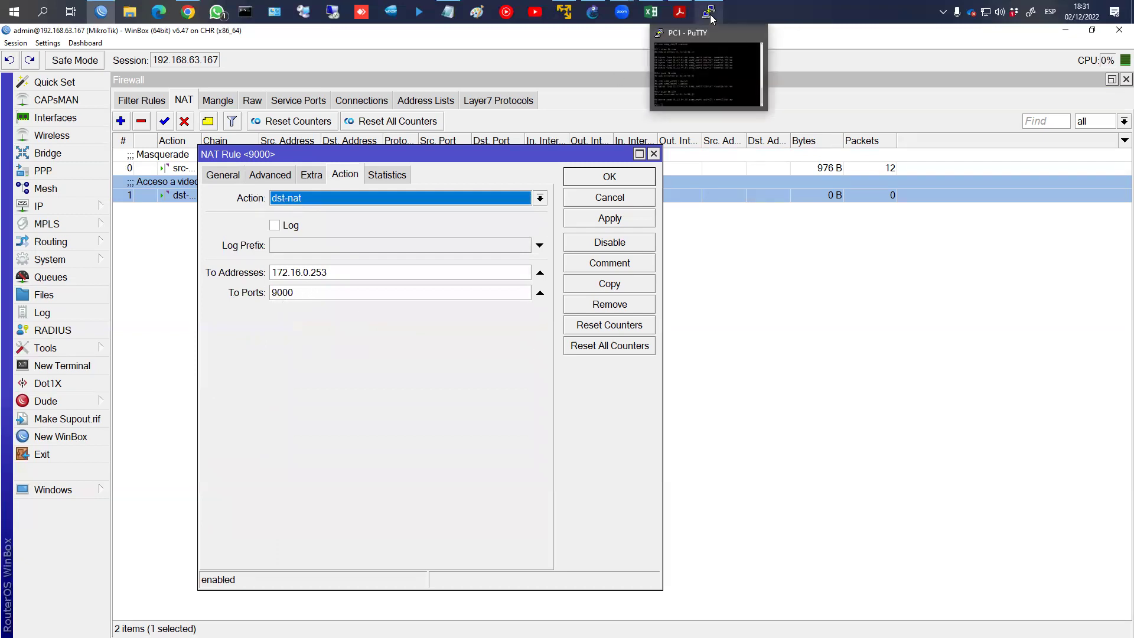
Set the dst-nat rule's To Ports value to 10000 and apply the change
double_click(321, 294)
left_click(223, 175)
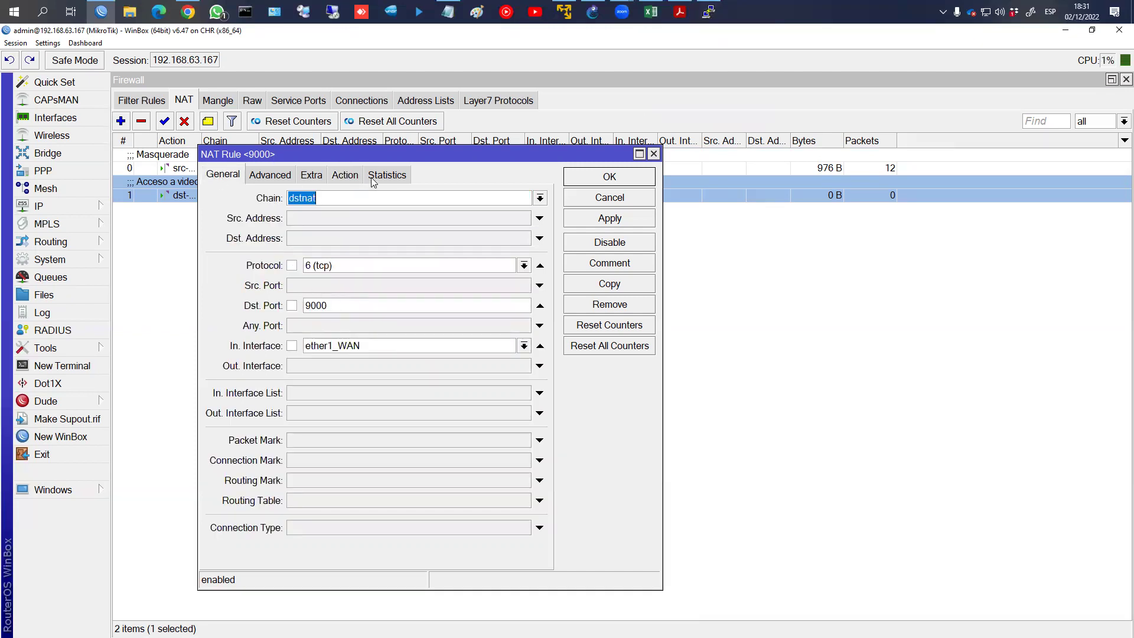
left_click(353, 175)
type("10000")
left_click(607, 219)
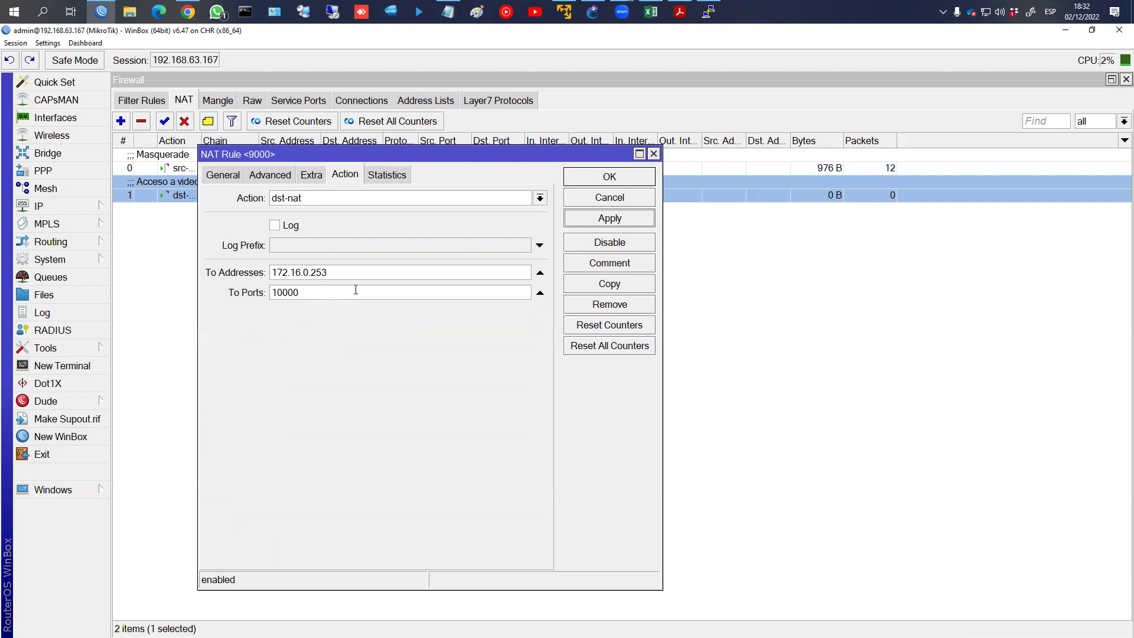
Compare the dst-nat rule's matched port with its target port, circle the target port, and close the rule with its settings saved
left_click(235, 181)
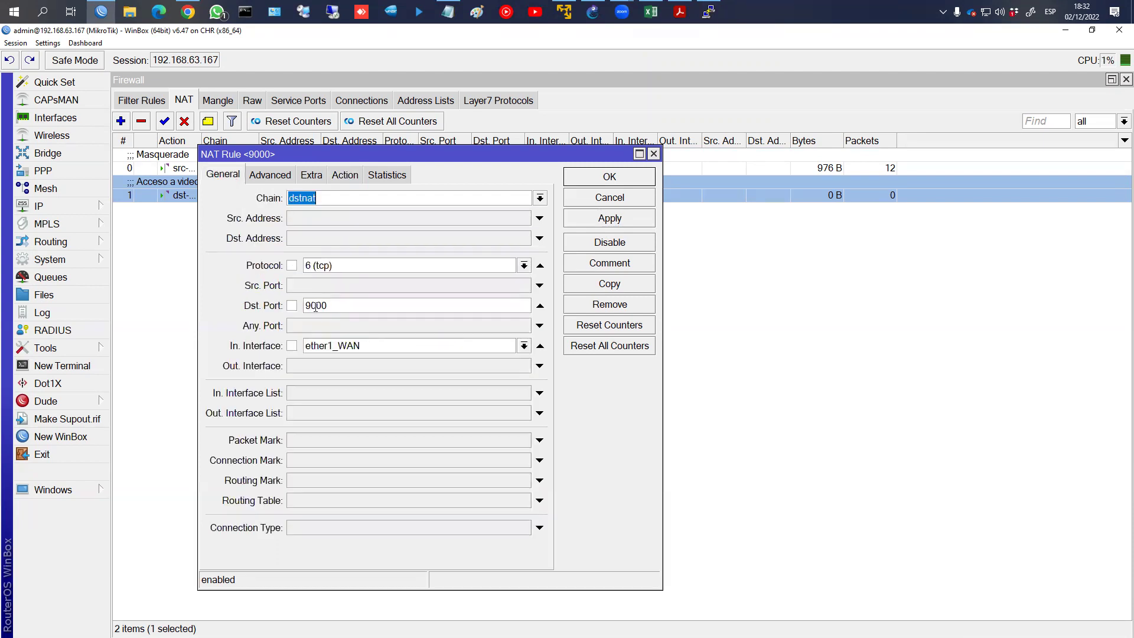
left_click(343, 176)
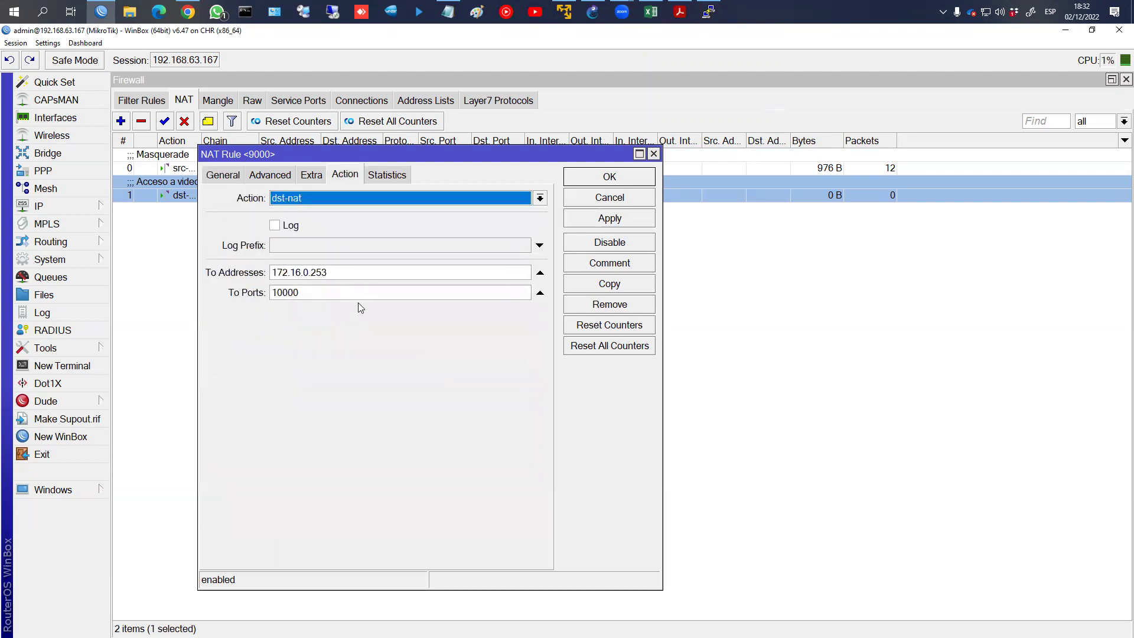
mouse_move(312, 289)
left_mouse_down()
mouse_move(260, 292)
mouse_move(299, 287)
left_mouse_up()
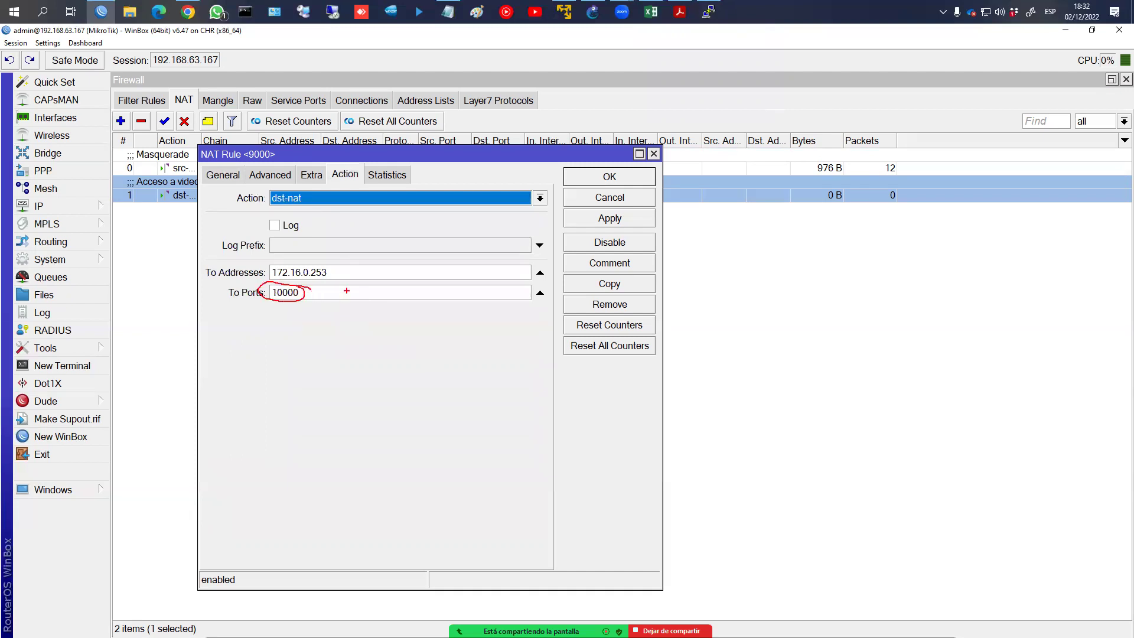
left_click(596, 221)
left_click(597, 186)
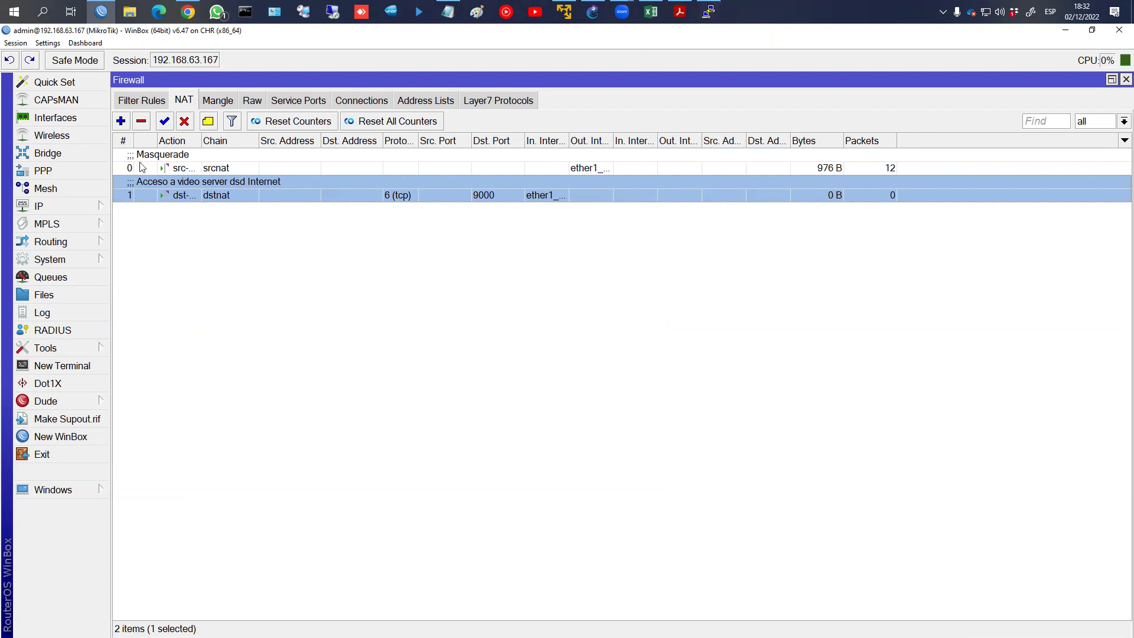
Create a new NAT rule and set its chain to dstnat
left_click(121, 122)
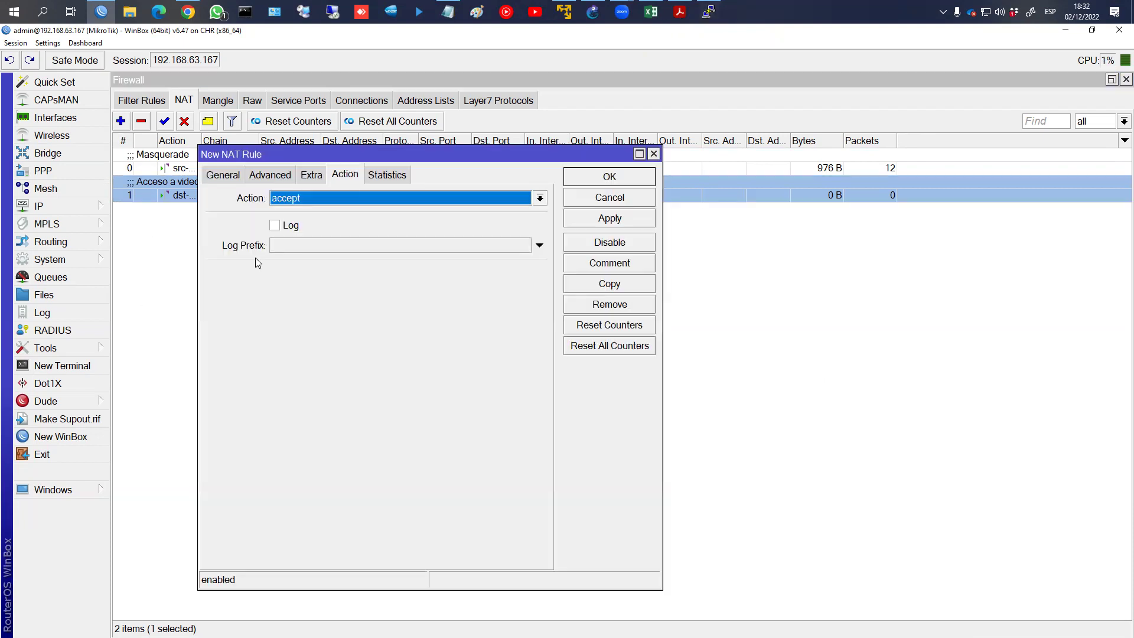
left_click(219, 176)
left_click(540, 198)
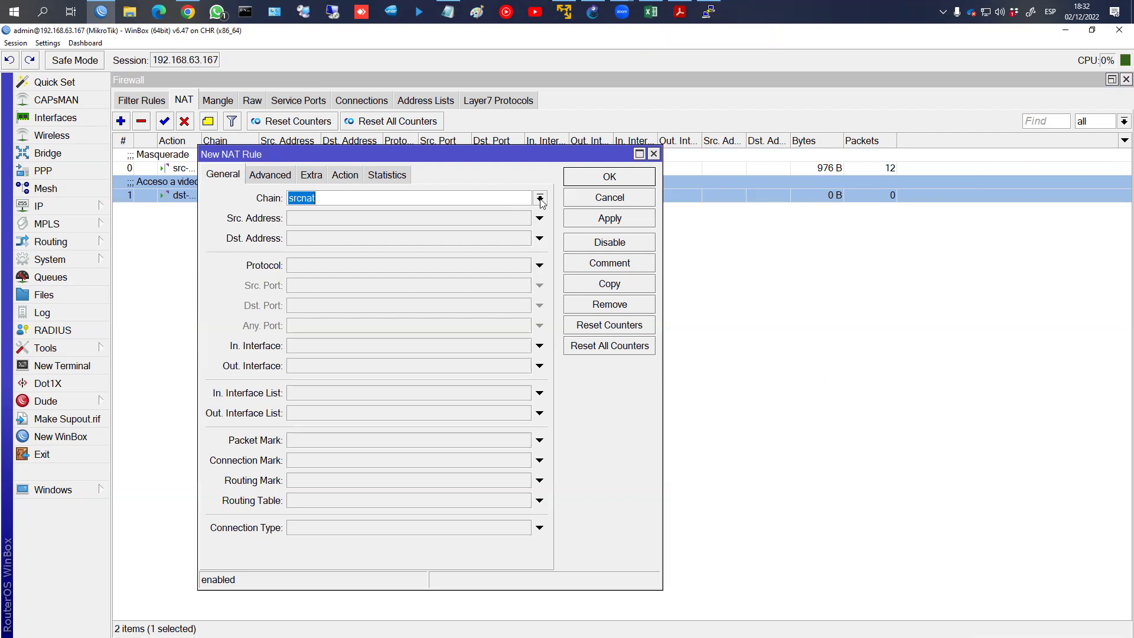
left_click(471, 207)
Switch to the firewall PDF in Adobe Acrobat Reader and underline the PC, router LAN and WAN addresses on page 48
left_click(680, 12)
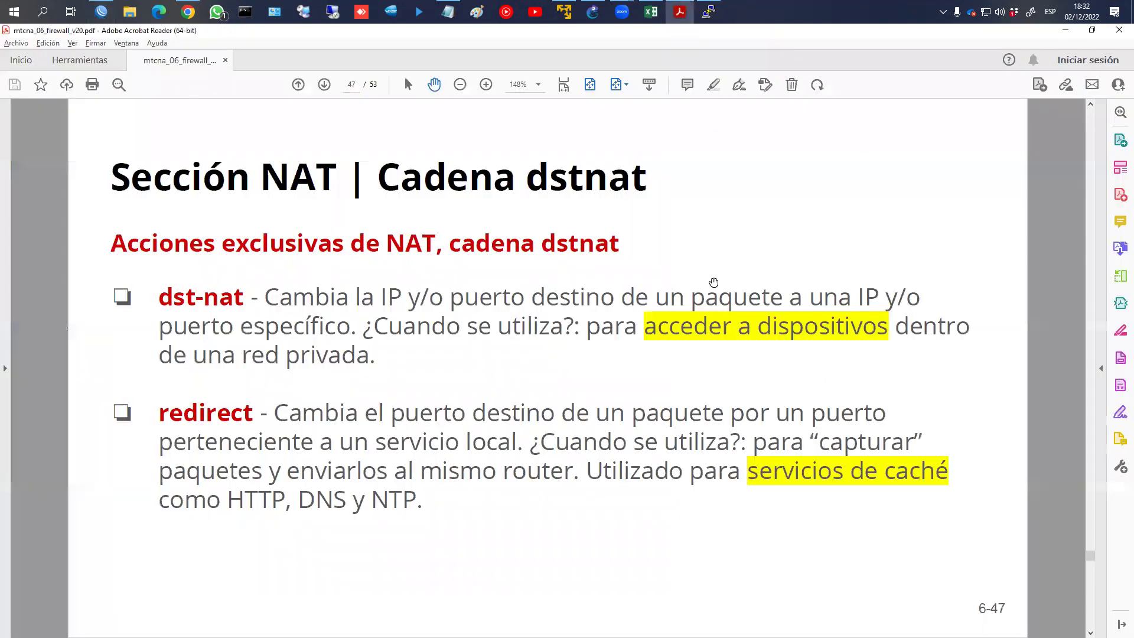
scroll(713, 282, "down", 1)
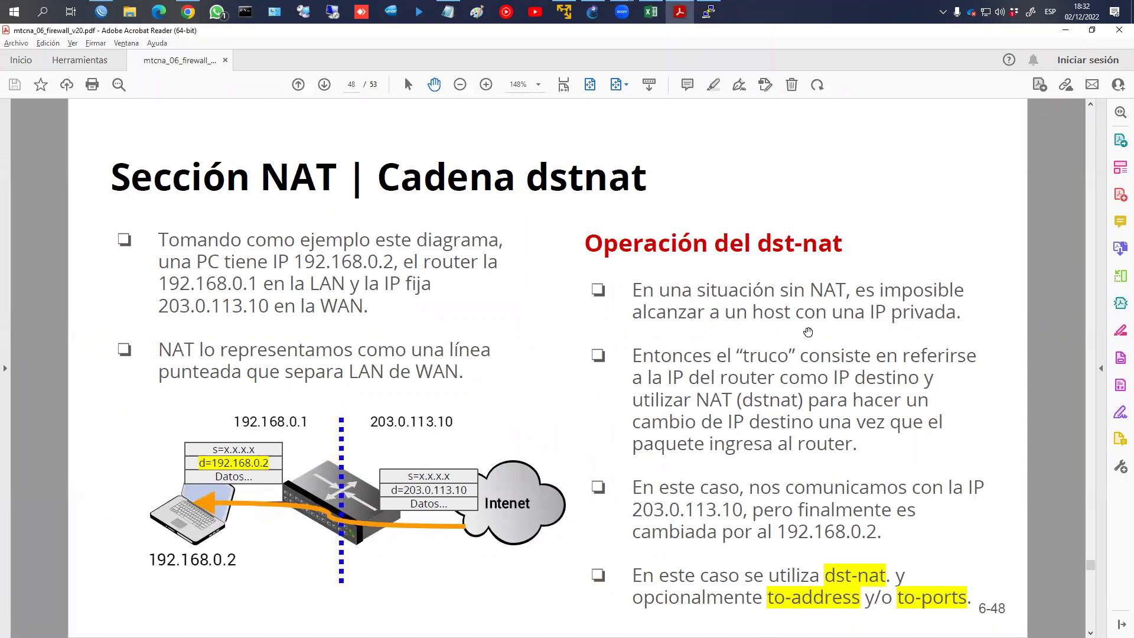
left_click_drag(300, 272, 393, 266)
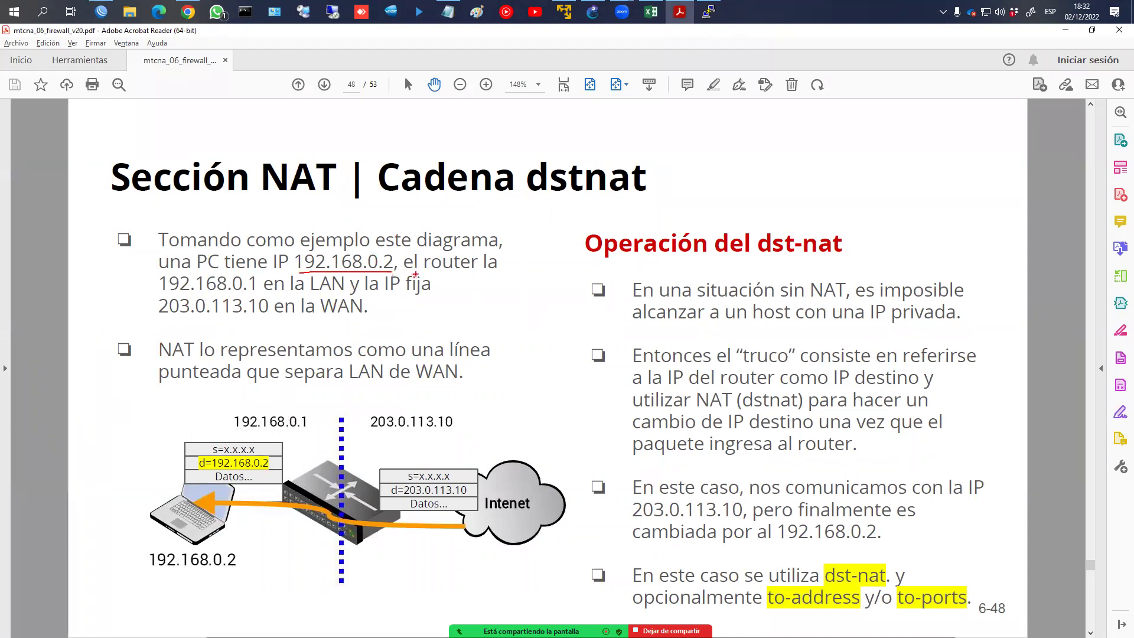
left_click_drag(160, 293, 249, 292)
left_click_drag(160, 317, 273, 322)
Underline the key phrases explaining dst-nat operation, circle 203.0.113.10 and 192.168.0.2, and clear the markings
left_click_drag(651, 305, 837, 304)
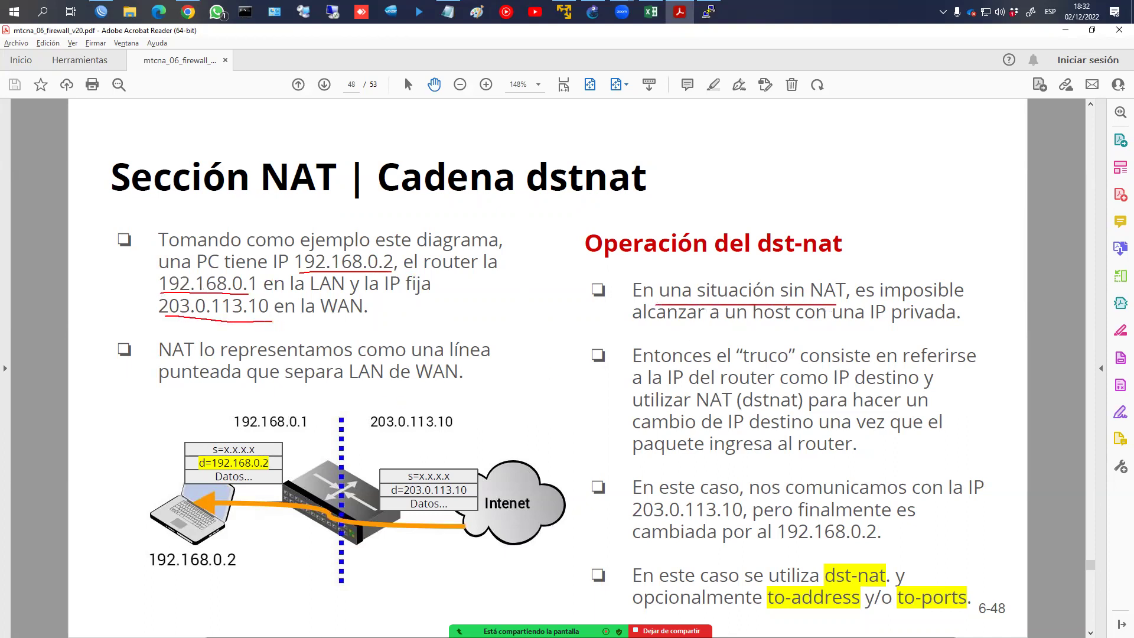
left_click_drag(678, 325, 916, 322)
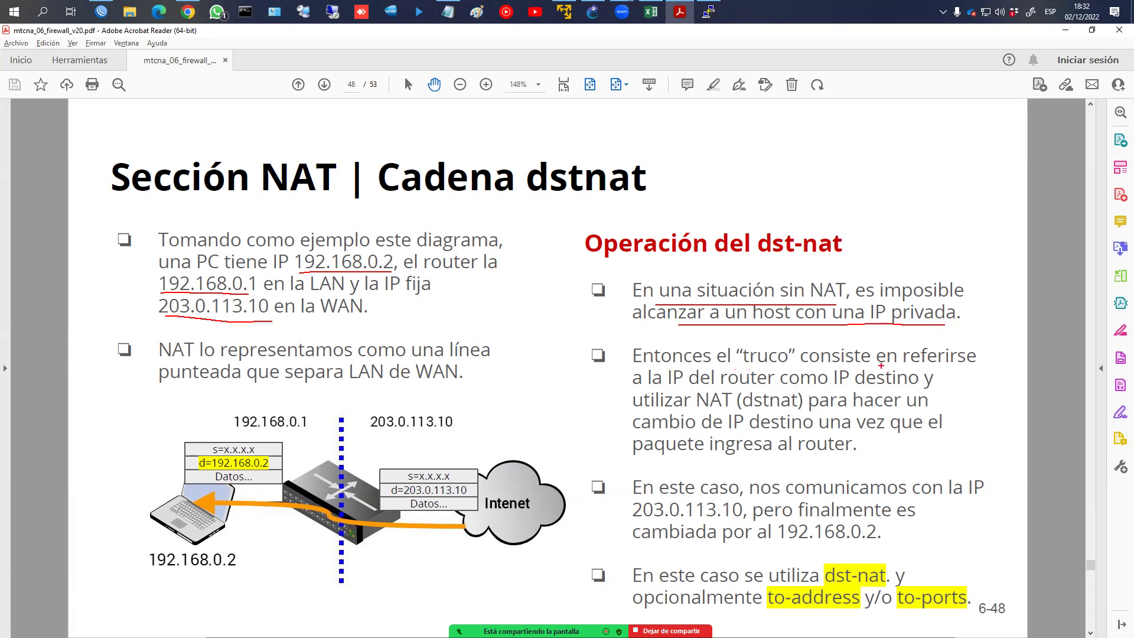
left_click_drag(643, 390, 933, 386)
left_click_drag(648, 413, 803, 410)
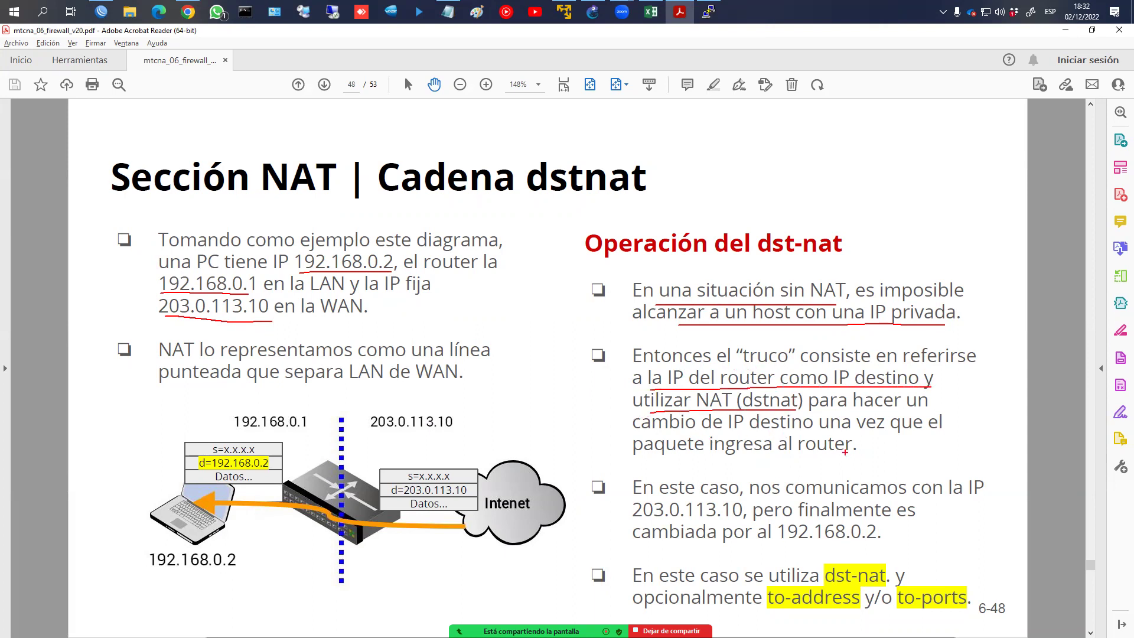
left_click_drag(656, 459, 834, 461)
left_click_drag(760, 499, 987, 496)
mouse_move(626, 522)
left_mouse_down()
mouse_move(738, 516)
mouse_move(623, 517)
mouse_move(657, 535)
left_mouse_up()
mouse_move(805, 518)
left_mouse_down()
mouse_move(789, 524)
mouse_move(870, 553)
mouse_move(823, 512)
left_mouse_up()
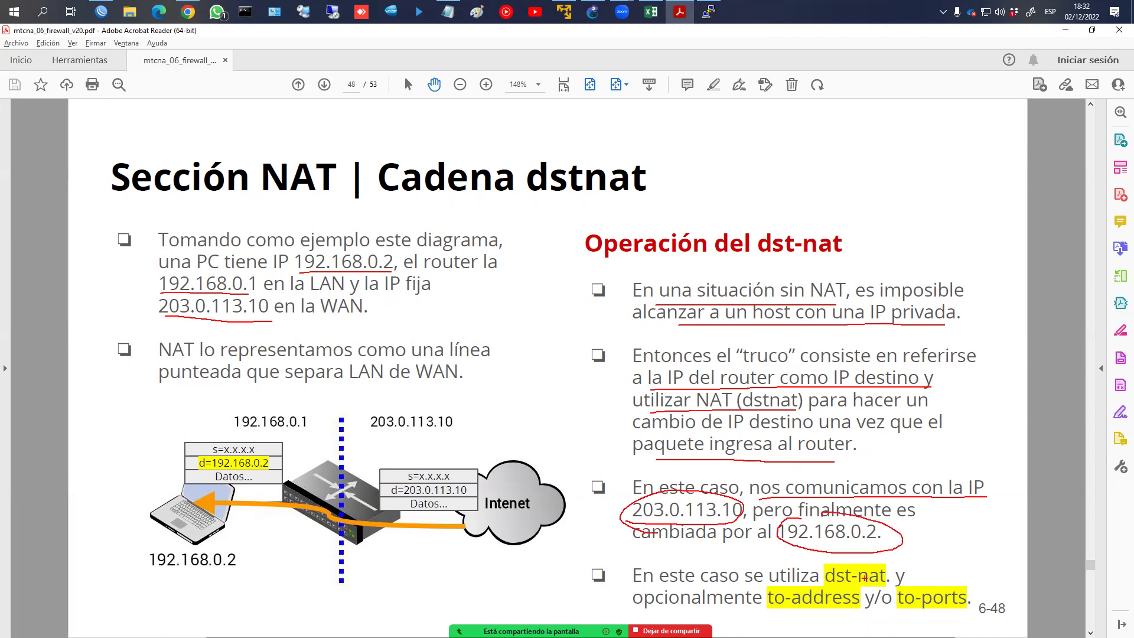
key("Escape")
Read the dstnat example and the redirect operation on pages 49 and 50, and return to WinBox
key("Page_Down")
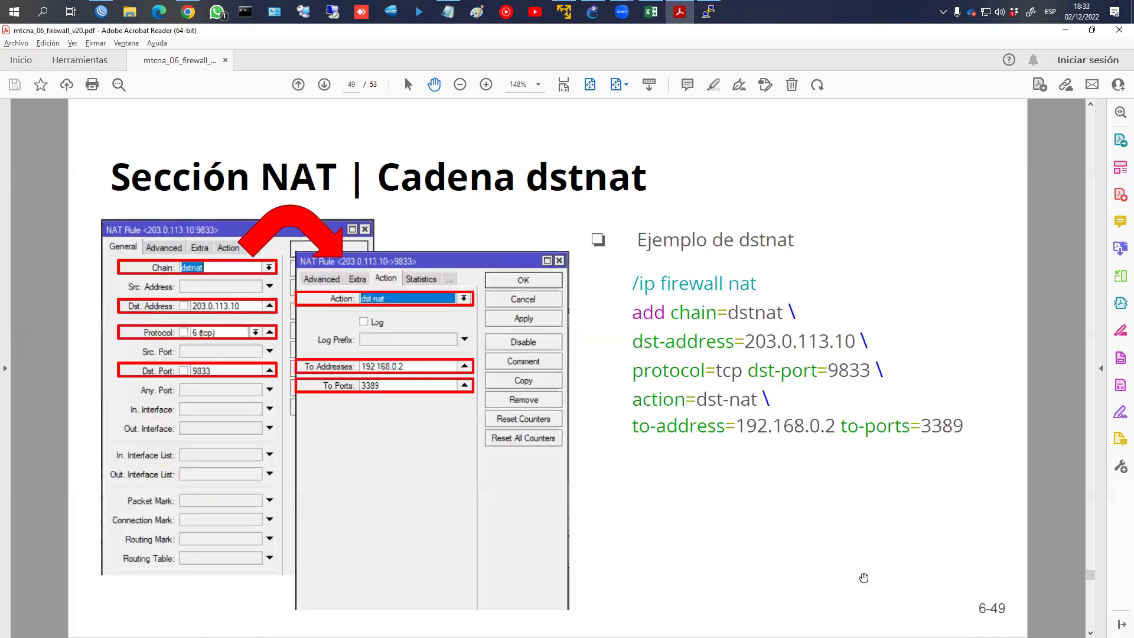
key("Page_Down")
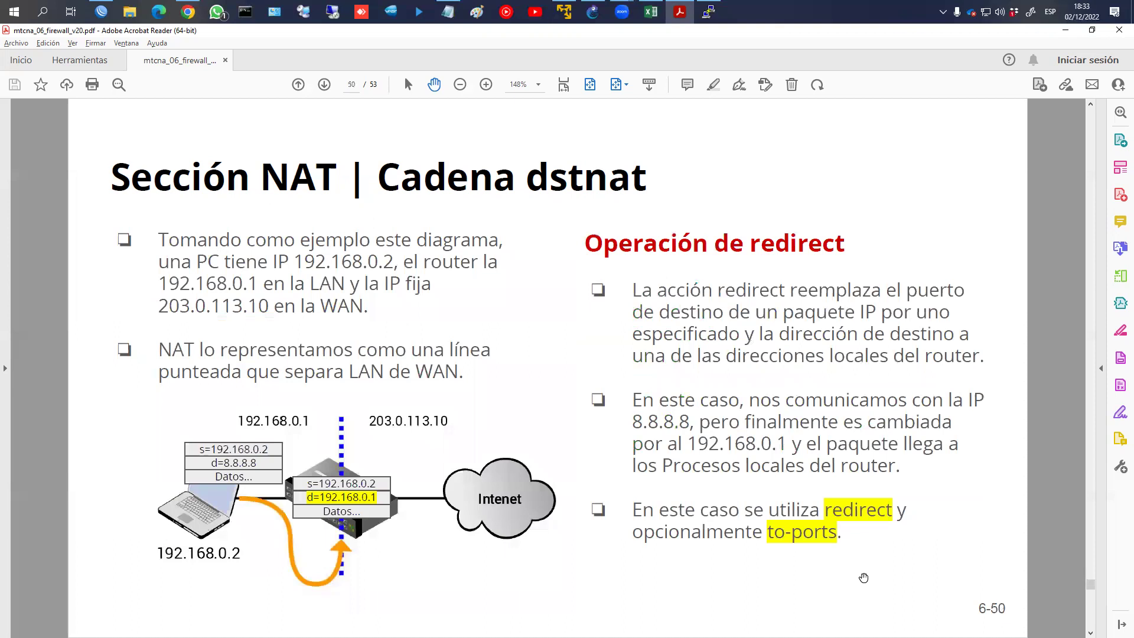
key("alt+Tab")
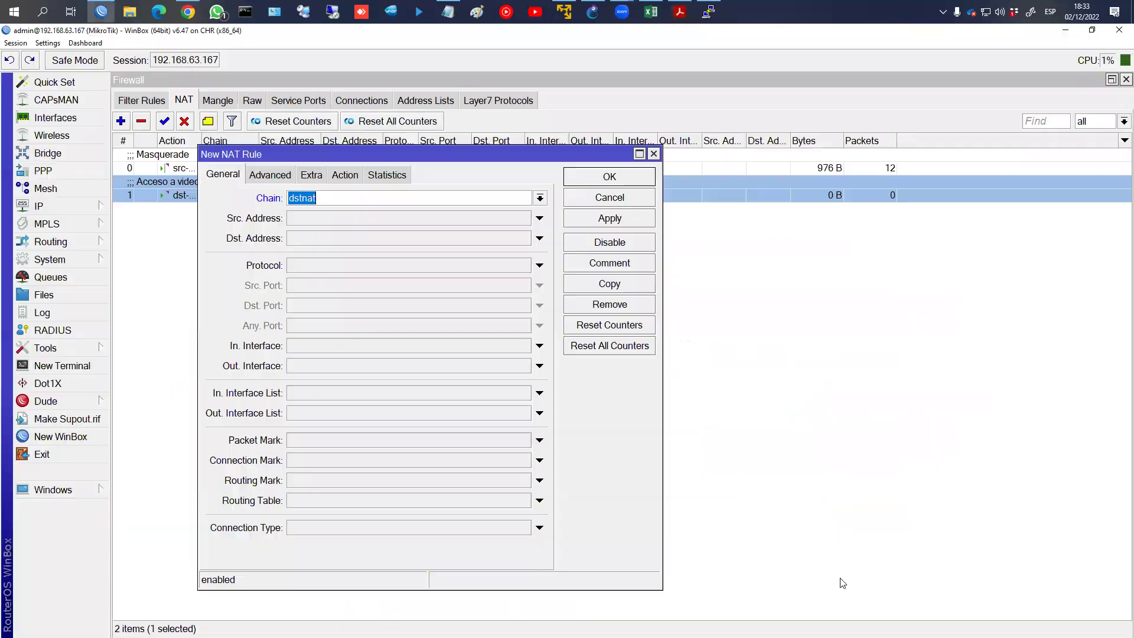
key("alt+Tab")
key("alt+Tab")
Set the new dstnat rule to match the udp protocol on destination port 53
left_click(540, 266)
left_click(524, 265)
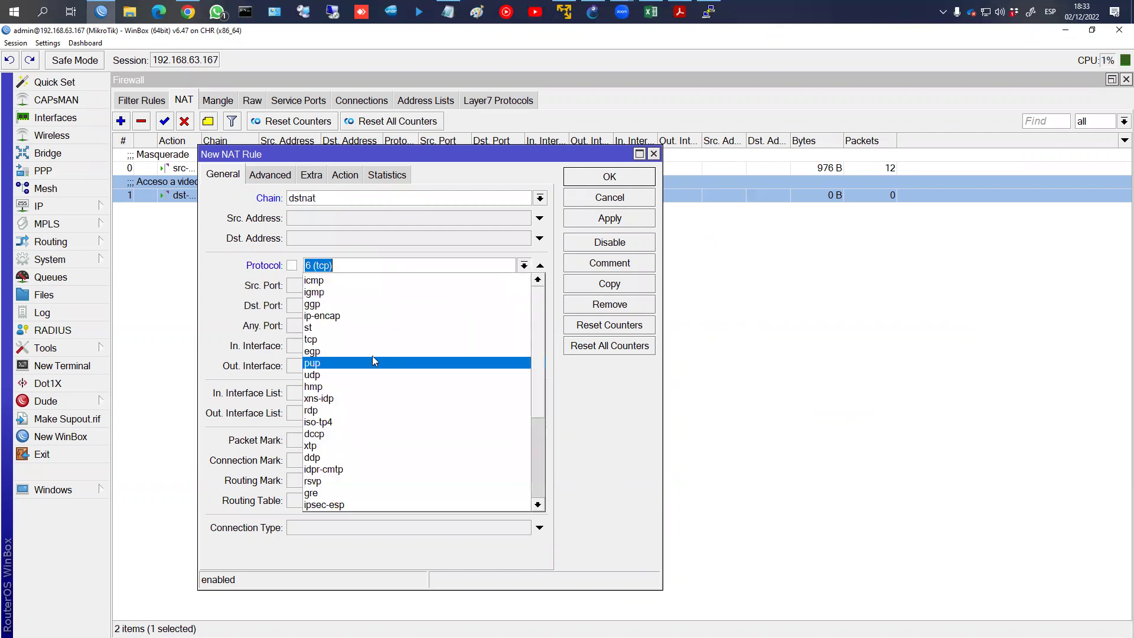
left_click(367, 374)
left_click(334, 304)
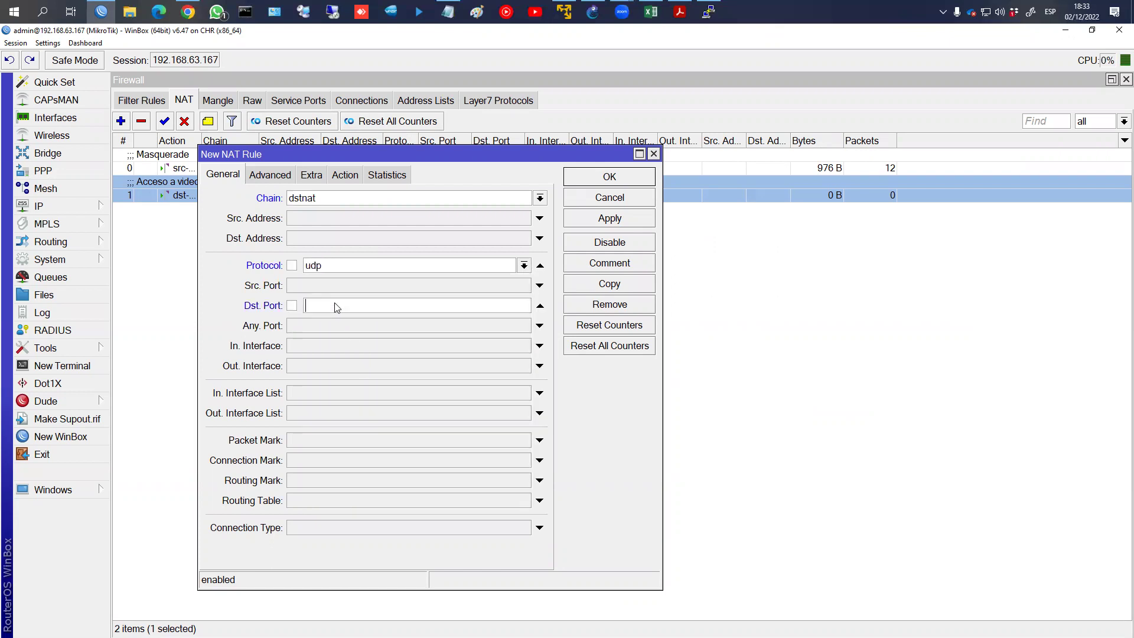
type("53")
Set the new rule's action to redirect with To Ports 53 and apply the rule
left_click(347, 178)
left_click(340, 199)
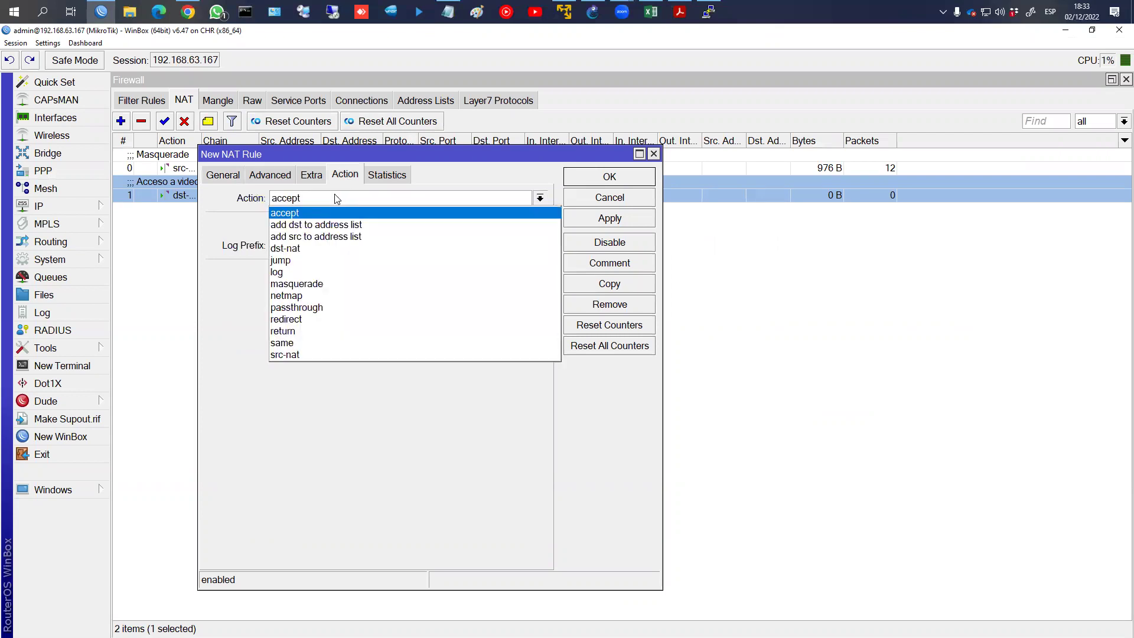
left_click(306, 320)
left_click(292, 275)
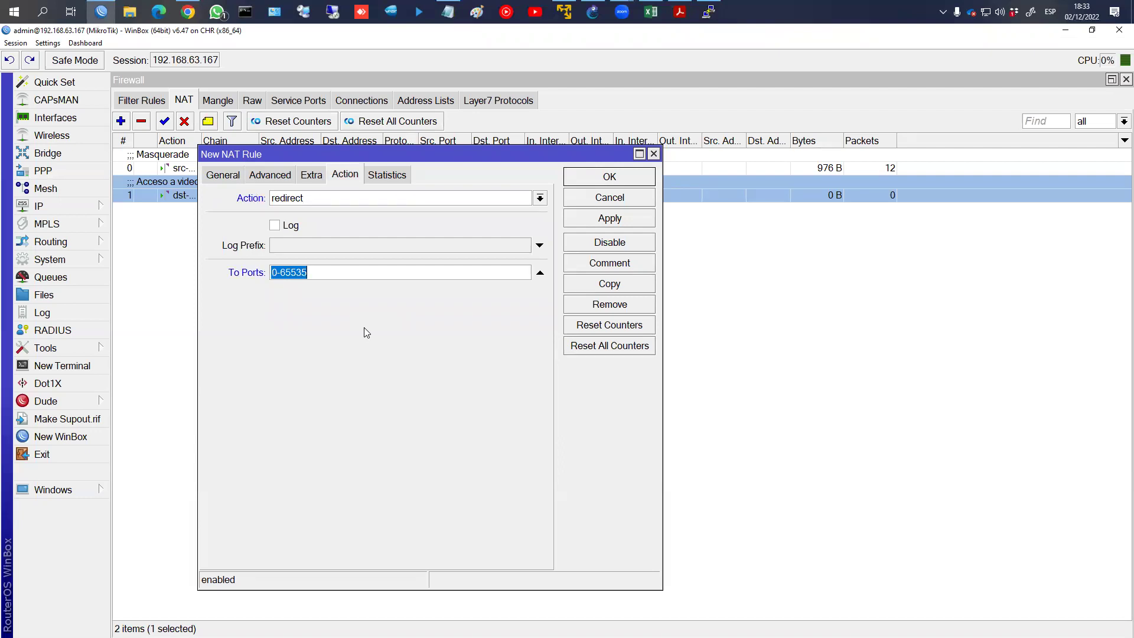
type("5.3")
key("BackSpace")
key("BackSpace")
type("3")
left_click(605, 220)
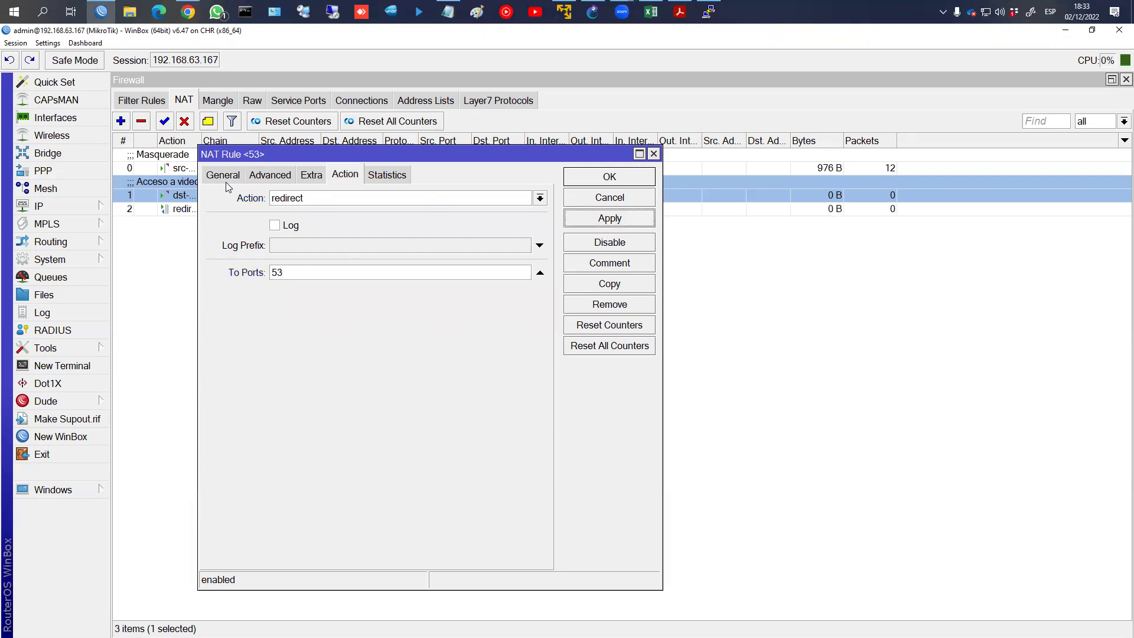
Add the comment "Cache-DNS" to the redirect rule
left_click(613, 264)
type("Cah")
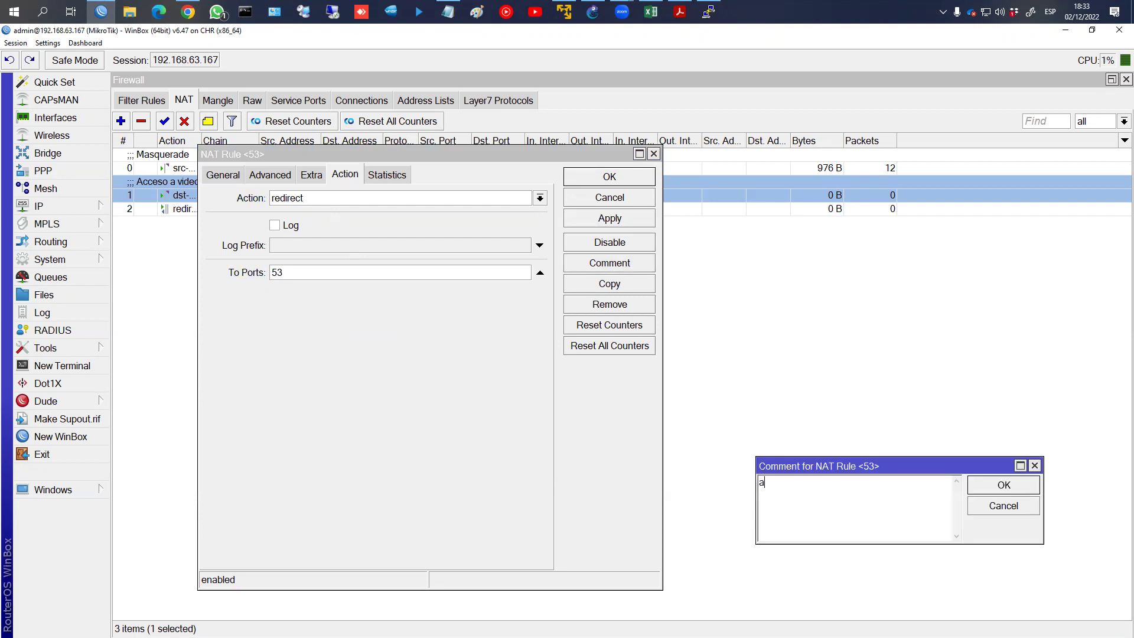
type("ce")
key("BackSpace")
key("BackSpace")
key("BackSpace")
key("BackSpace")
type("ache-DNS")
key("Return")
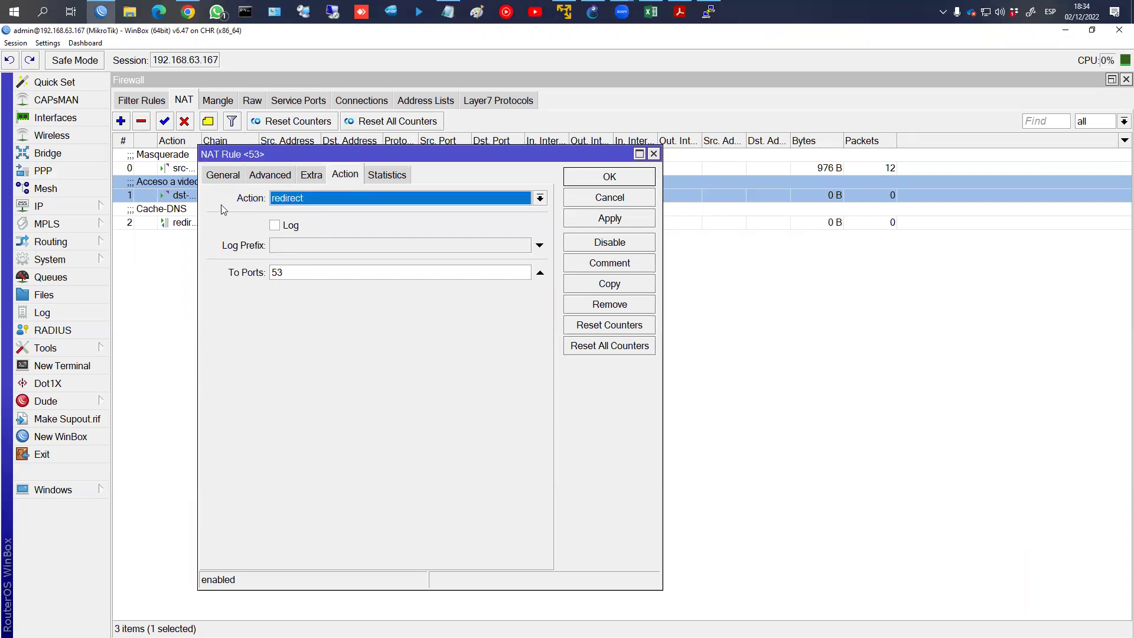
Review the redirect rule's protocol, destination port and action, circle the matching conditions, and close the rule with its settings saved
left_click(222, 176)
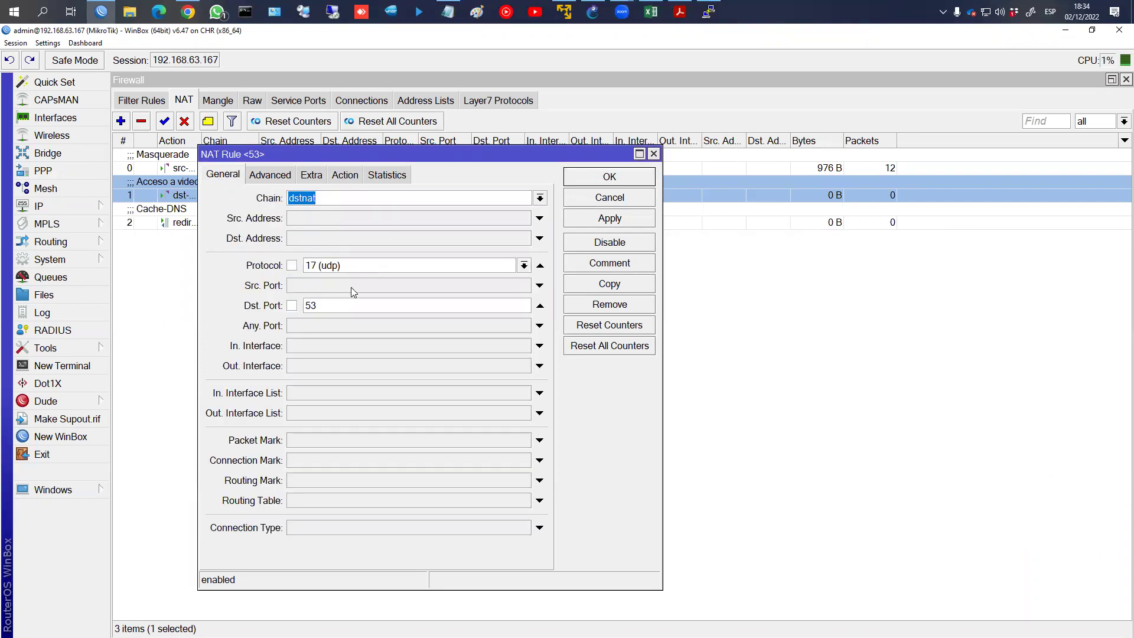
mouse_move(361, 257)
left_mouse_down()
mouse_move(289, 253)
mouse_move(328, 323)
mouse_move(377, 256)
left_mouse_up()
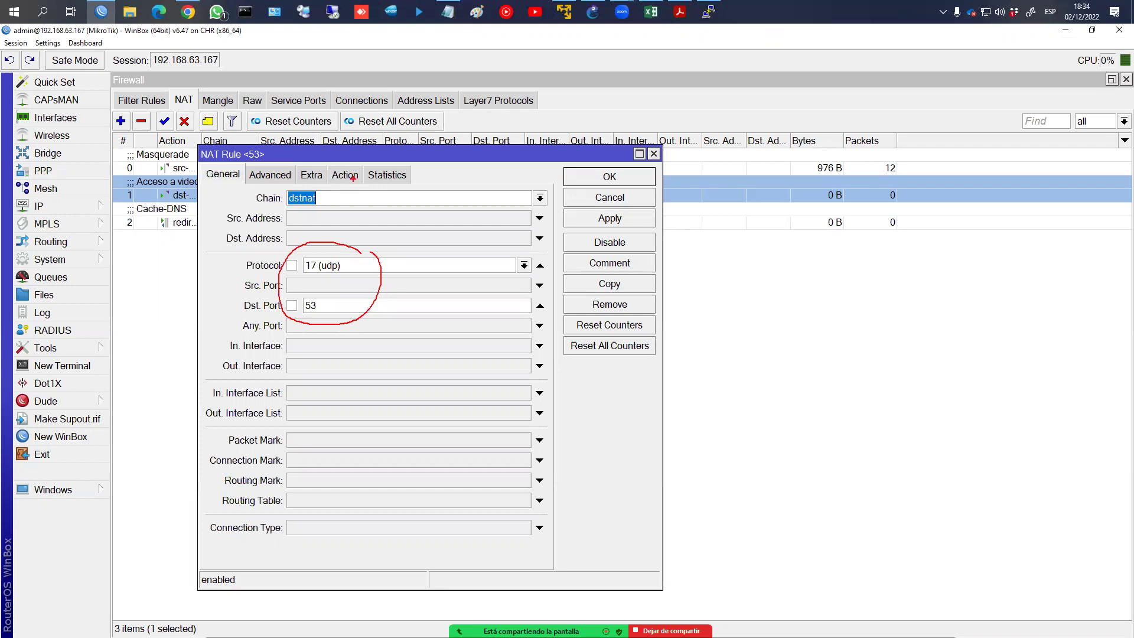
left_click(345, 175)
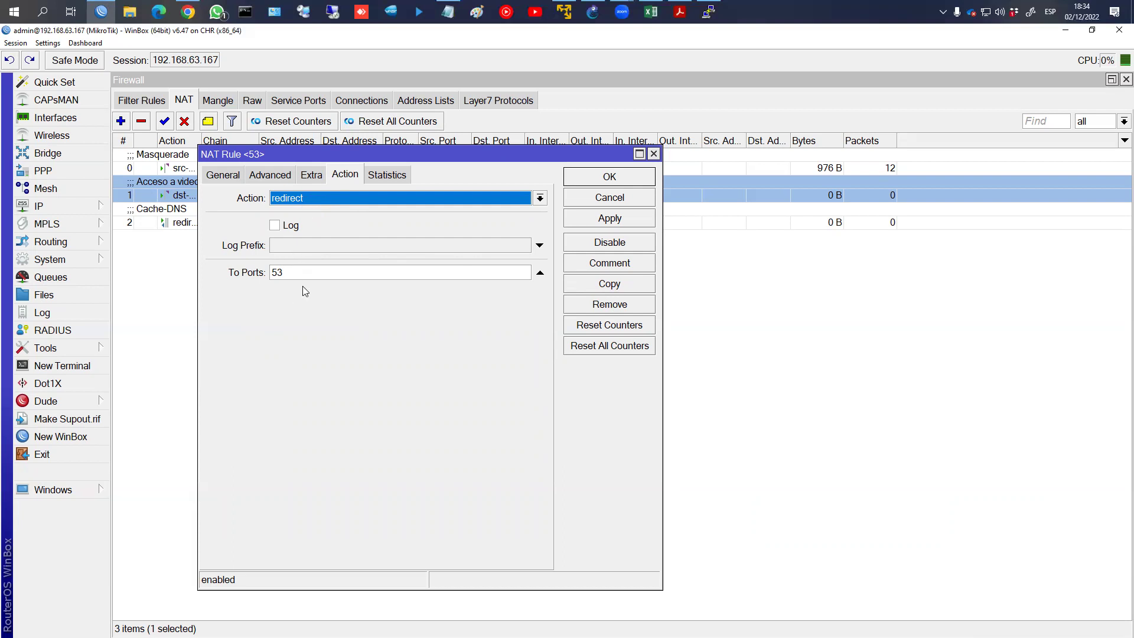
left_click(594, 222)
left_click(599, 182)
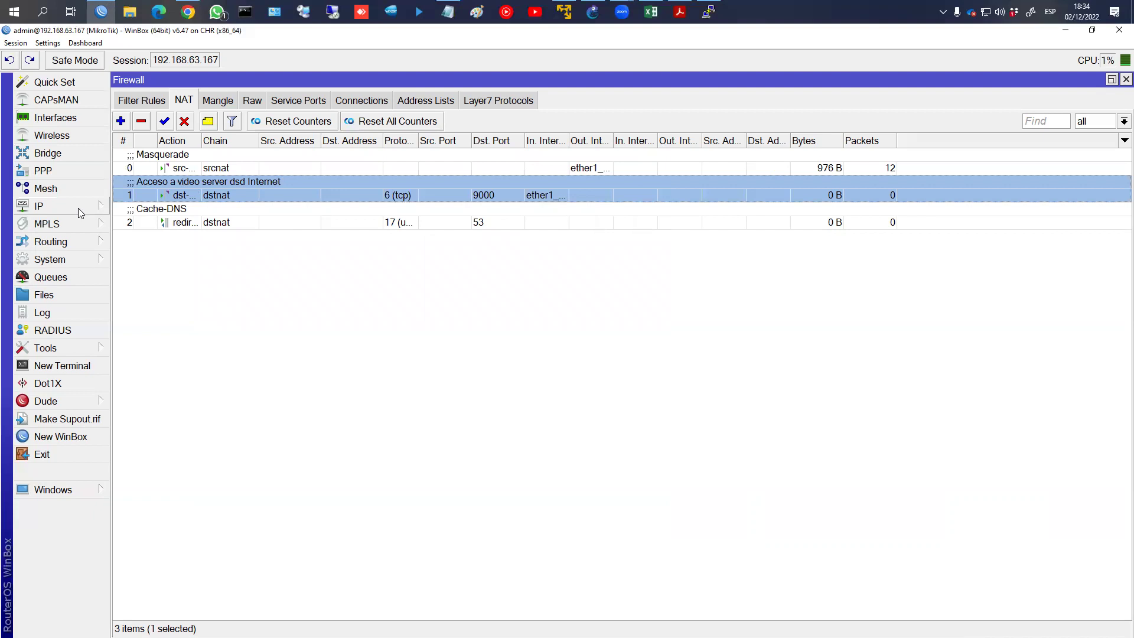
Switch to the PC1 PuTTY console and run "show ip" to examine its network configuration
left_click(709, 14)
type("show ip")
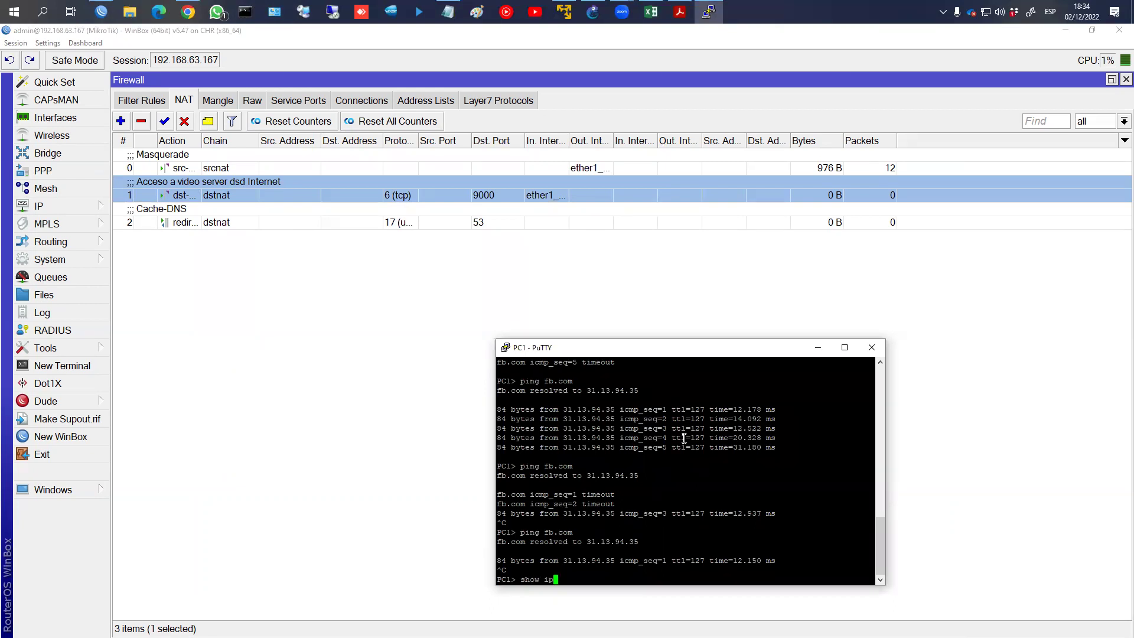
key("Return")
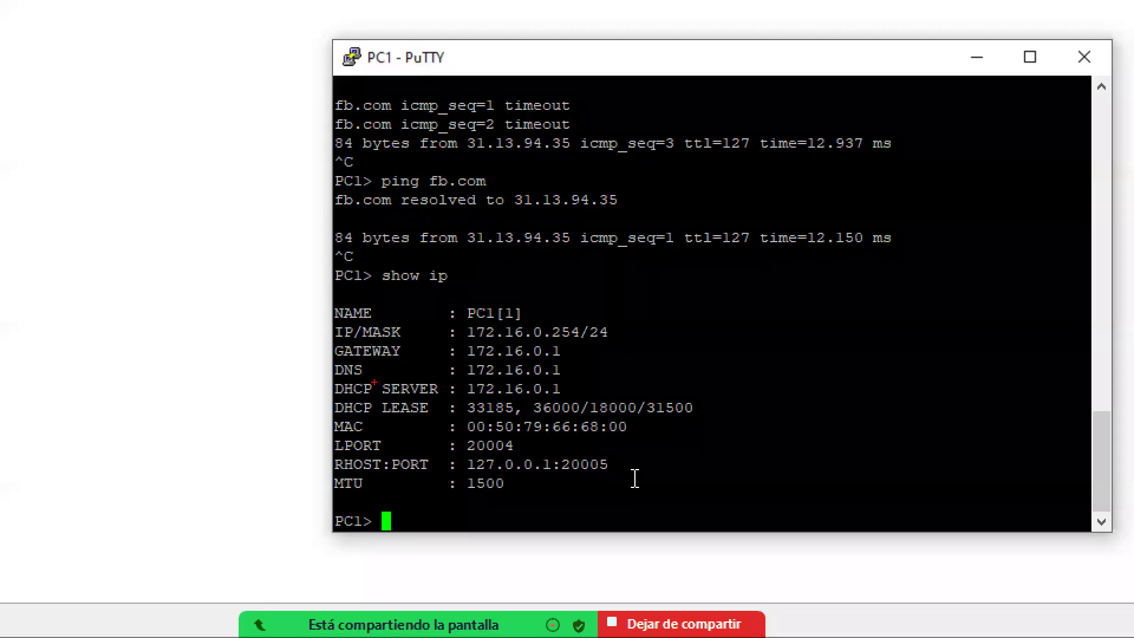
Circle PC1's DNS entry, set its DNS server to 8.8.8.8 and display its IP configuration again
mouse_move(338, 362)
left_mouse_down()
mouse_move(595, 377)
mouse_move(584, 380)
left_mouse_up()
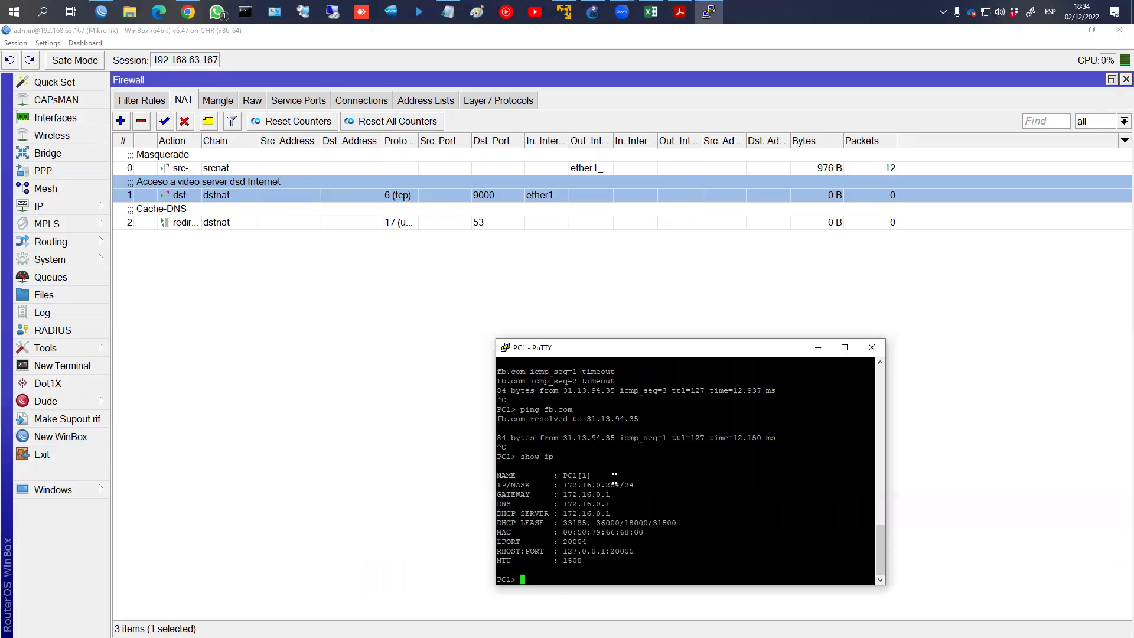
type("ip dns 8.8.8.8")
key("Return")
key("Up")
key("Up")
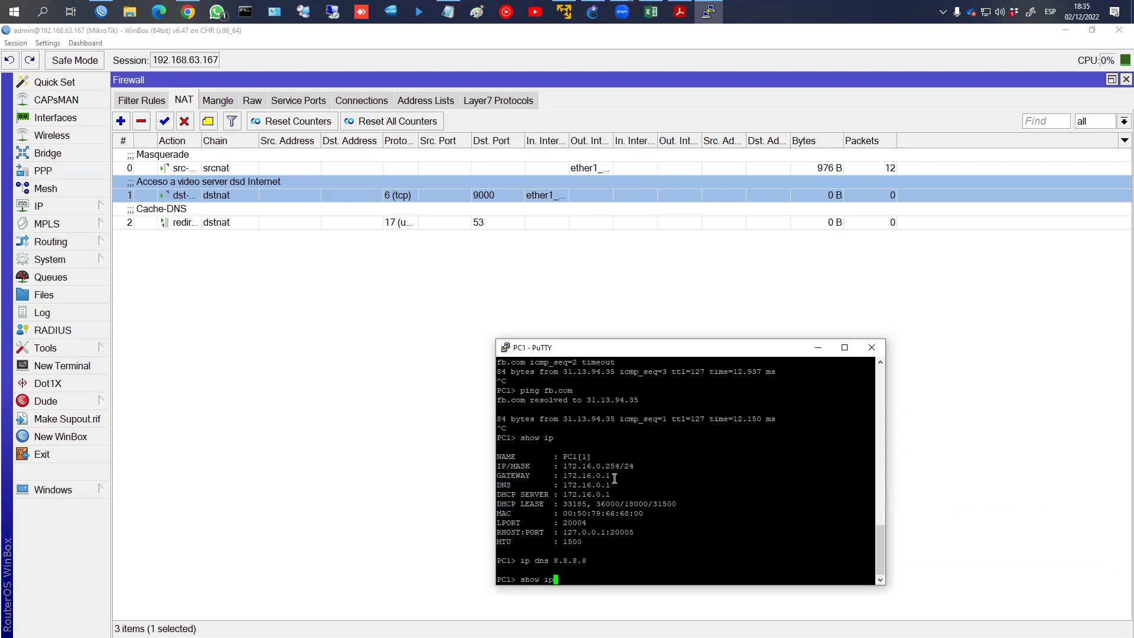
key("Return")
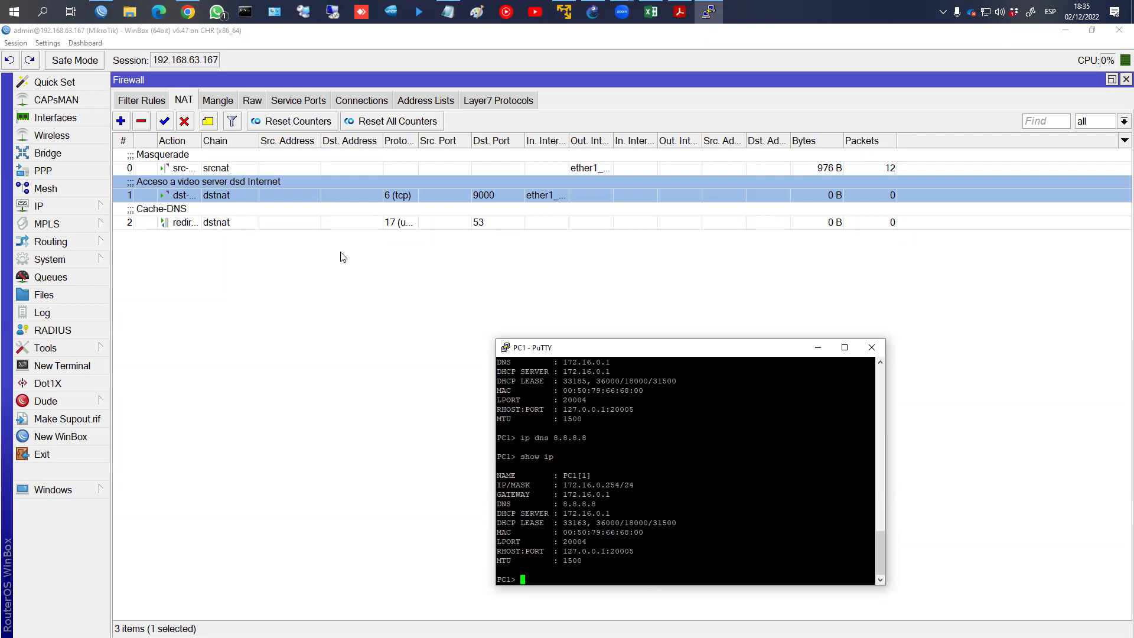
Switch to WinBox and disable the Cache-DNS redirect rule in the NAT rule list
left_click(286, 212)
left_click(184, 121)
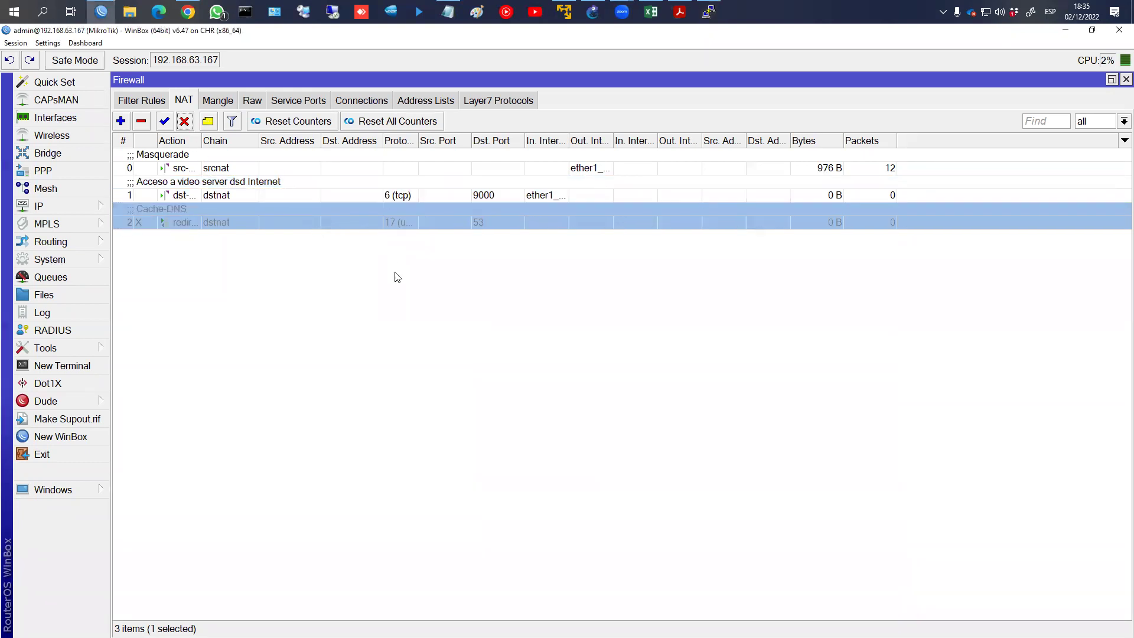
left_click(201, 155)
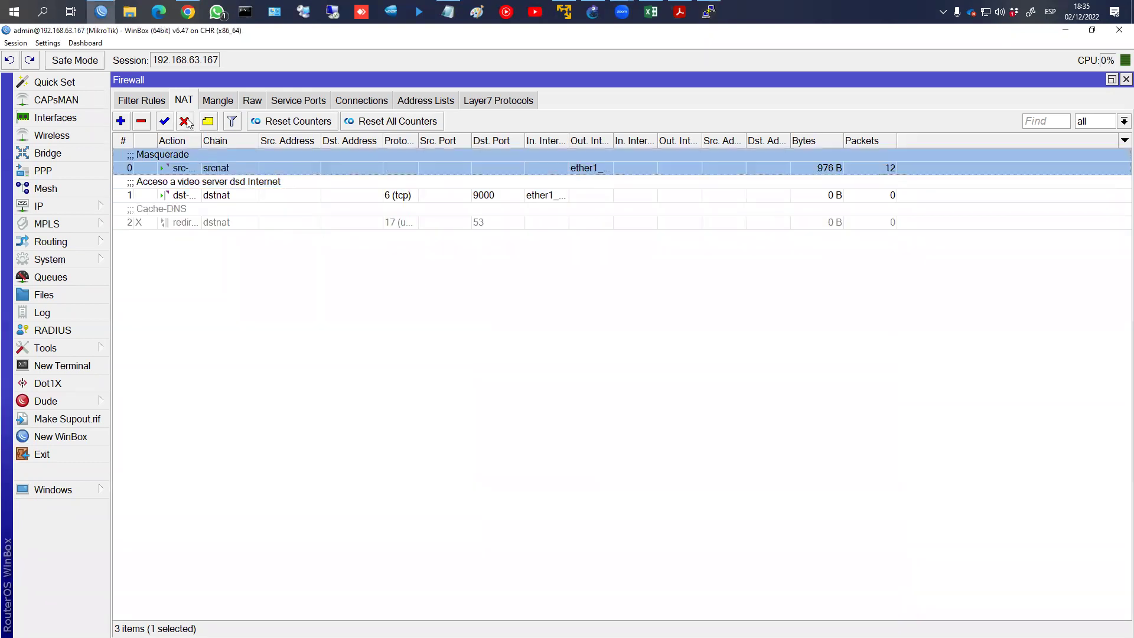
left_click(185, 121)
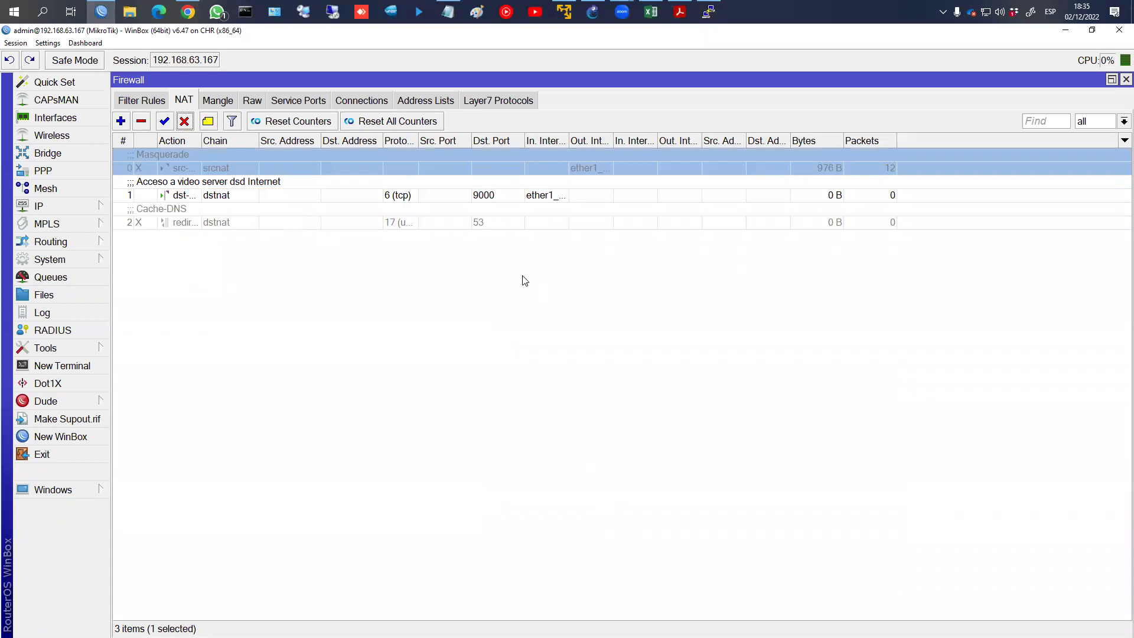
left_click(165, 122)
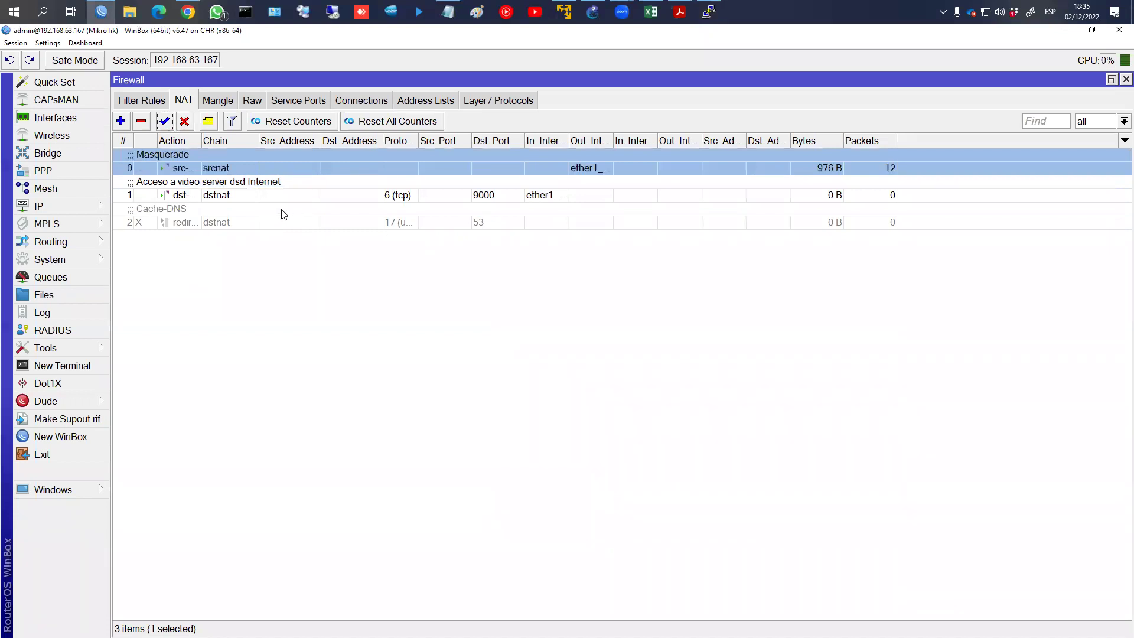
Open the router's address list and turn off Allow Remote Requests in its DNS settings, saving the change
left_click(48, 206)
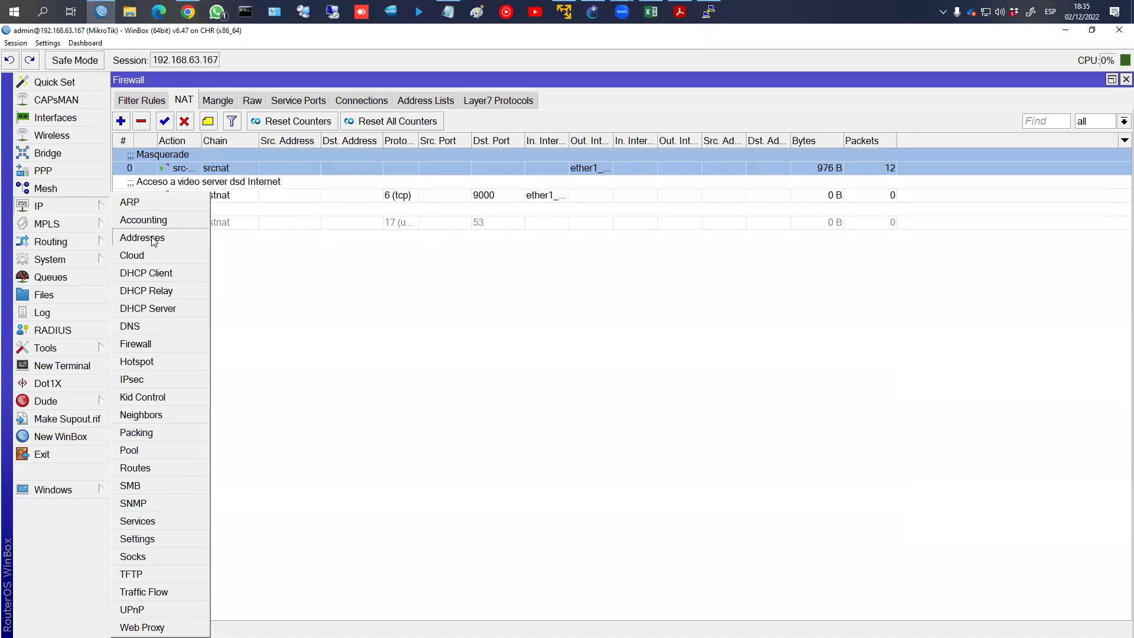
left_click(135, 240)
left_click(73, 206)
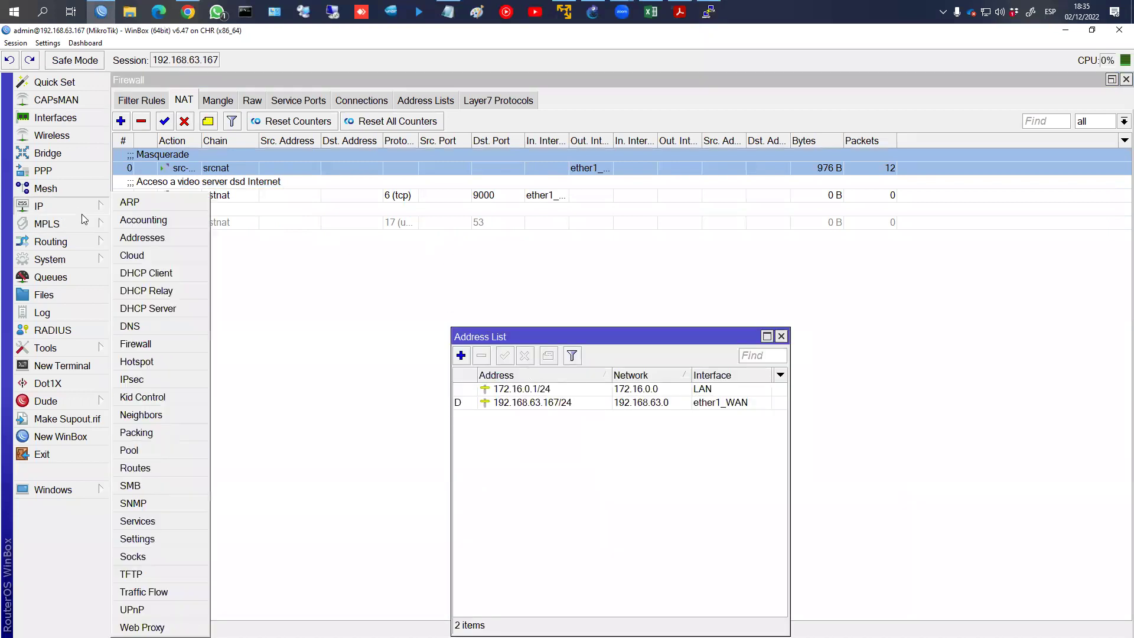
left_click(154, 329)
left_click(431, 267)
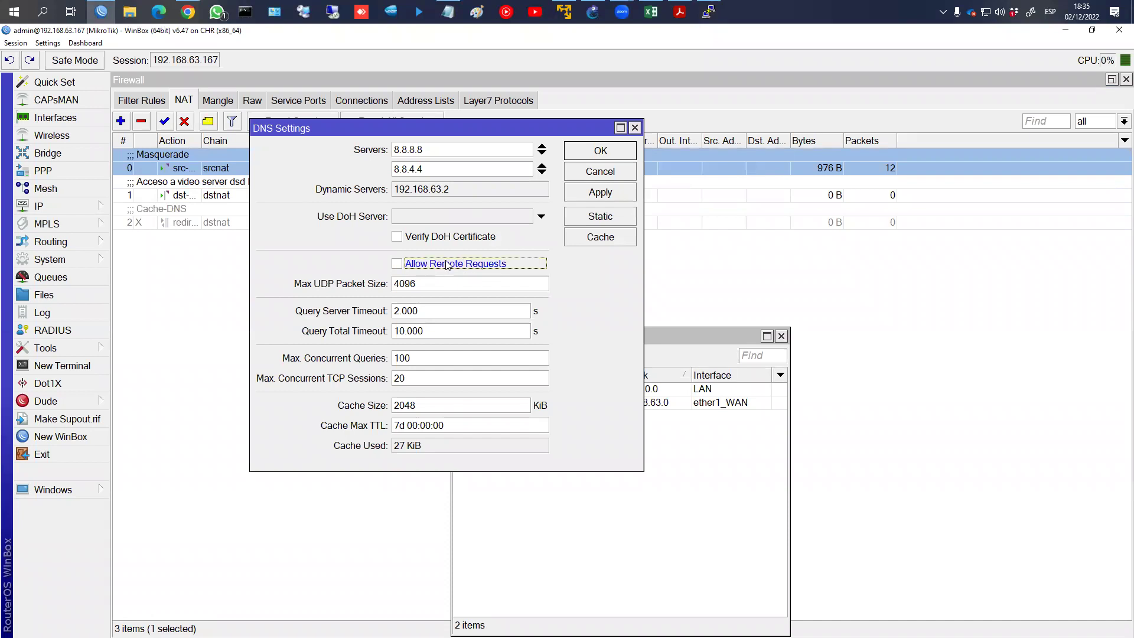
left_click(592, 194)
left_click(600, 153)
Switch to the PC1 PuTTY console and ping fb.com using the 8.8.8.8 DNS server
key("alt+Tab")
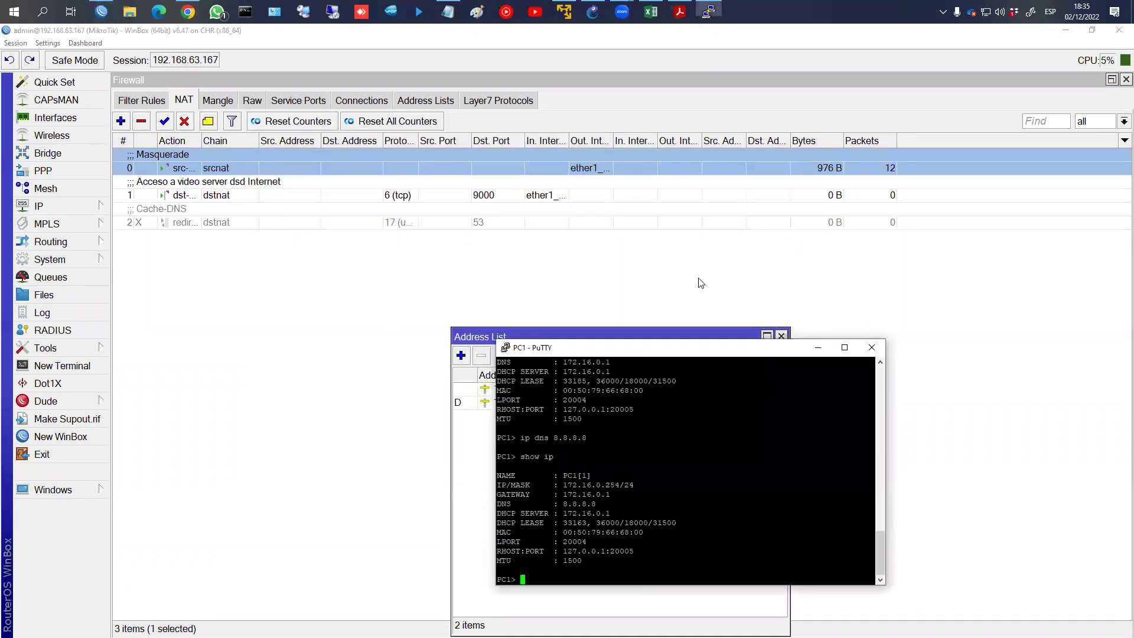
key("Up")
key("Up")
key("Up")
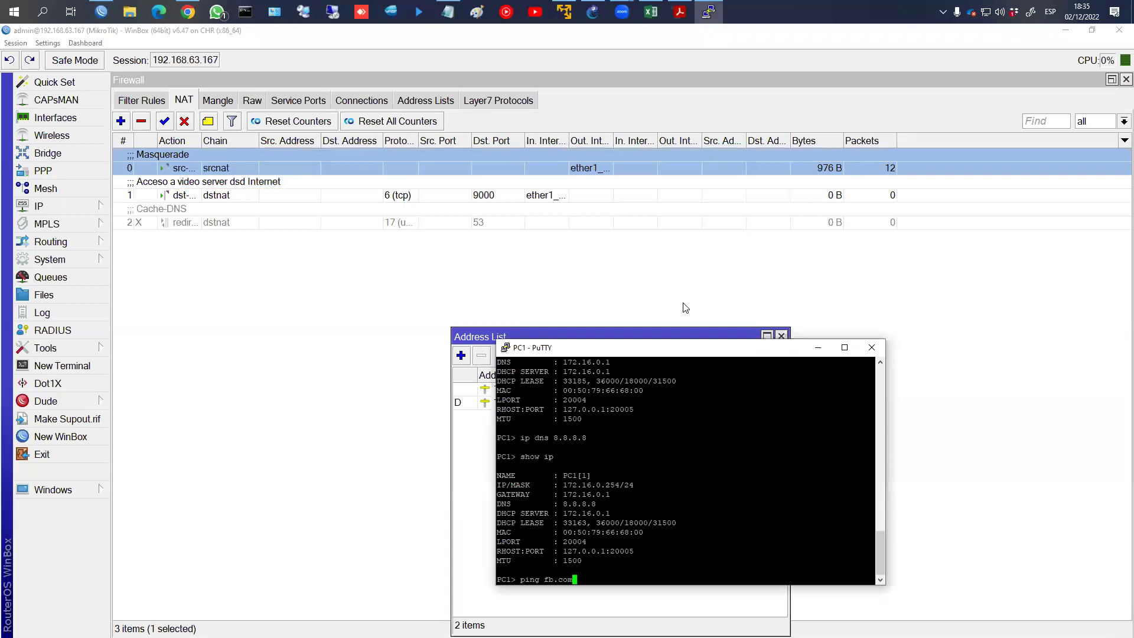
key("Return")
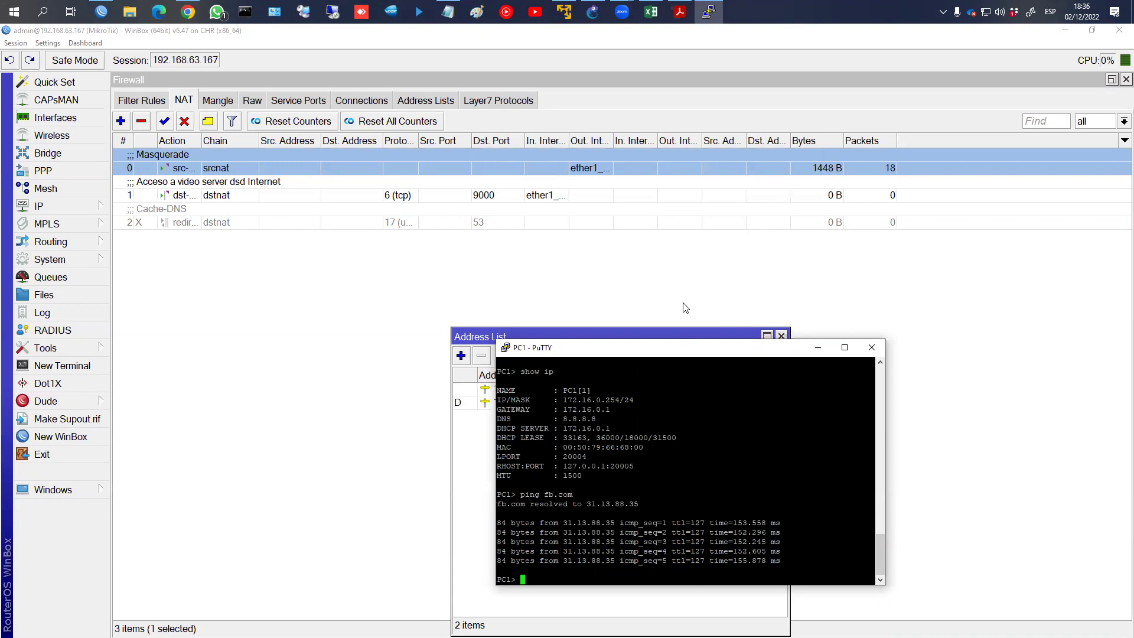
Check Allow Remote Requests in the router's DNS settings and highlight the DNS server in PC1's IP configuration
left_click(38, 206)
left_click(170, 326)
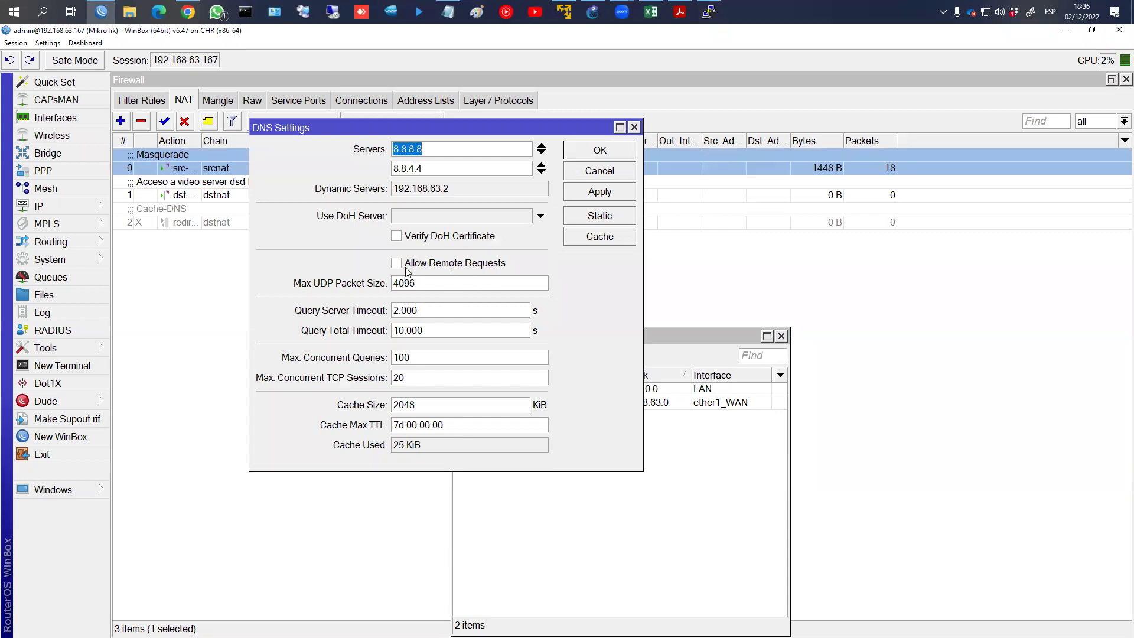
left_click(582, 156)
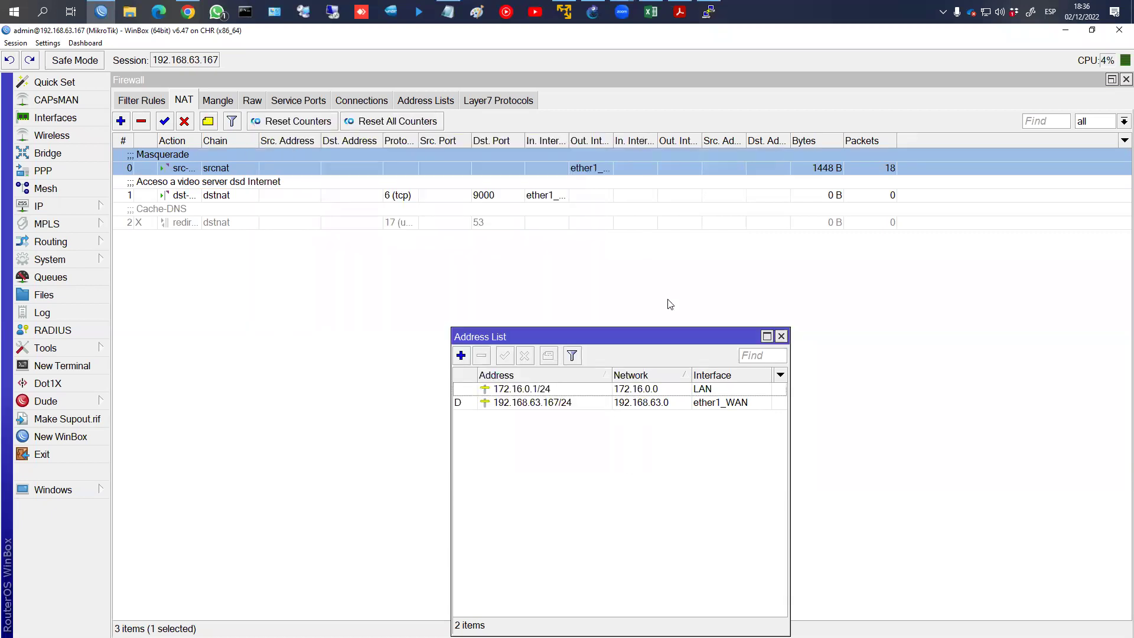
key("alt+Tab")
left_click_drag(564, 419, 620, 420)
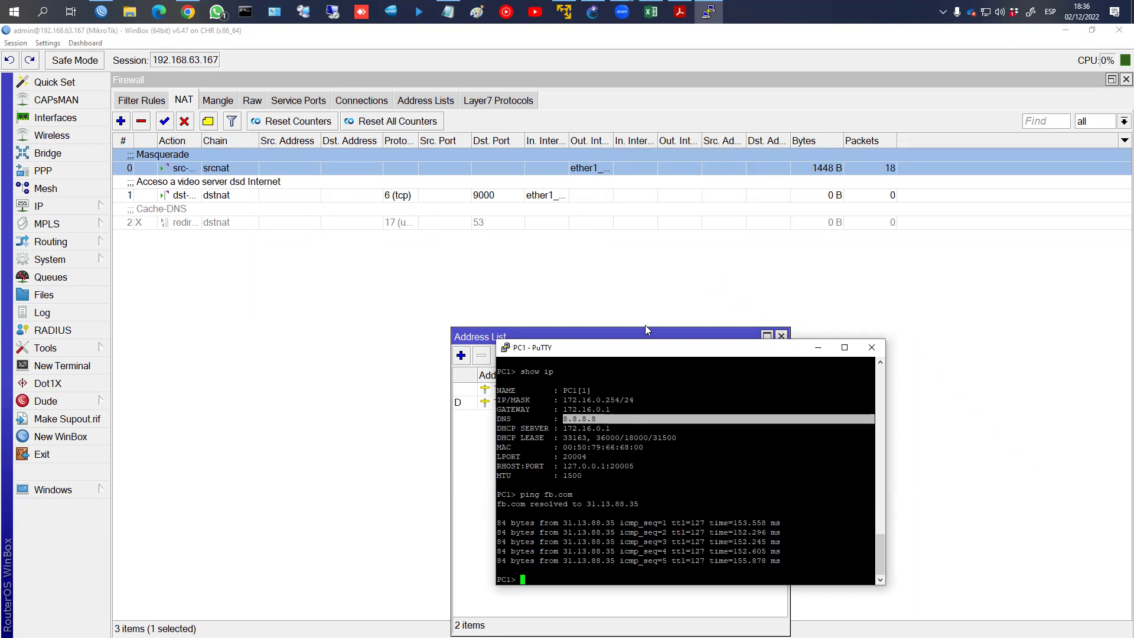
Set PC1's DNS server to the router's LAN address, 172.16.0.1, with the ip dns command
key("Up")
key("Up")
key("Up")
key("BackSpace")
key("BackSpace")
key("BackSpace")
key("BackSpace")
key("BackSpace")
key("BackSpace")
key("BackSpace")
key("BackSpace")
type("172.16.0.1")
key("Return")
Ping fb.com from PC1 to test name resolution through the router
key("Up")
key("Up")
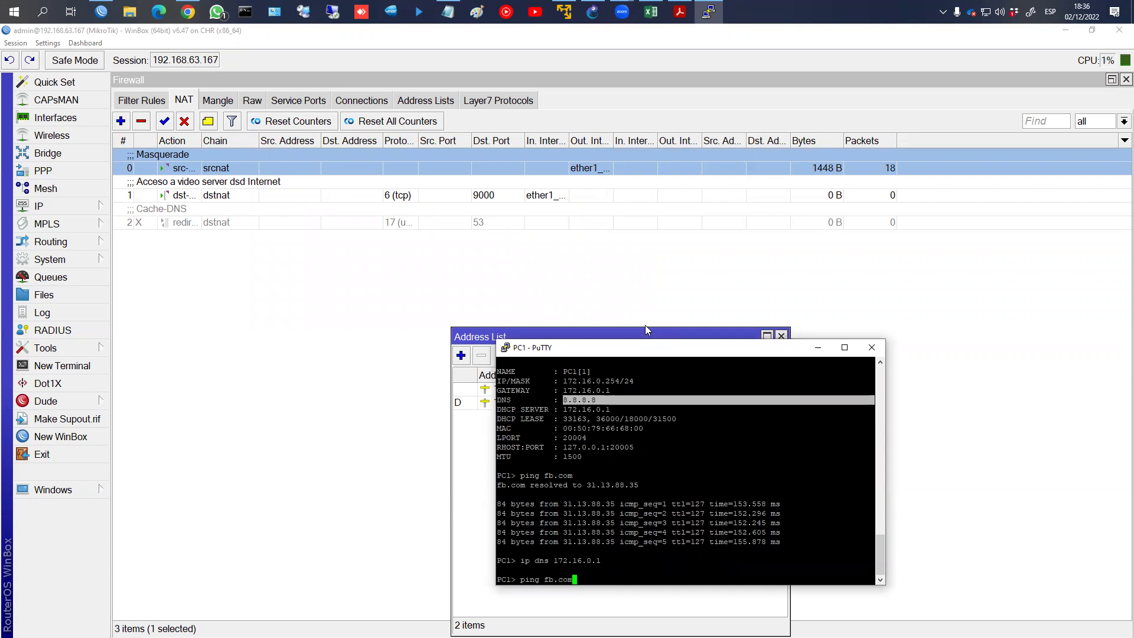
key("Return")
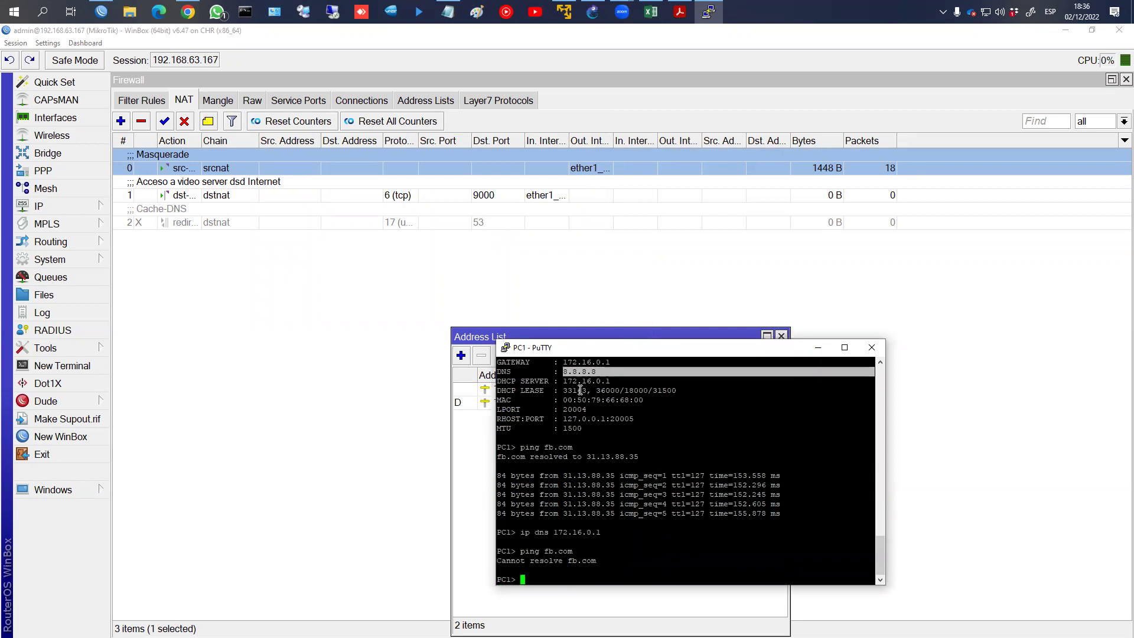
Turn on Allow Remote Requests in the router's DNS settings and save the change
left_click(27, 206)
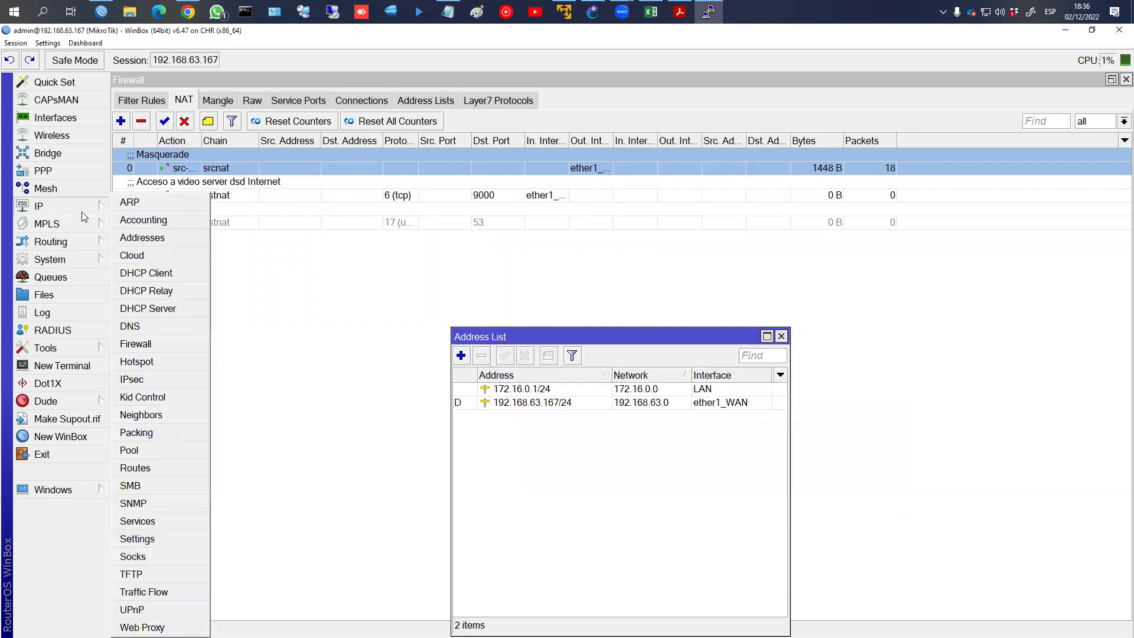
left_click(150, 325)
left_click(433, 264)
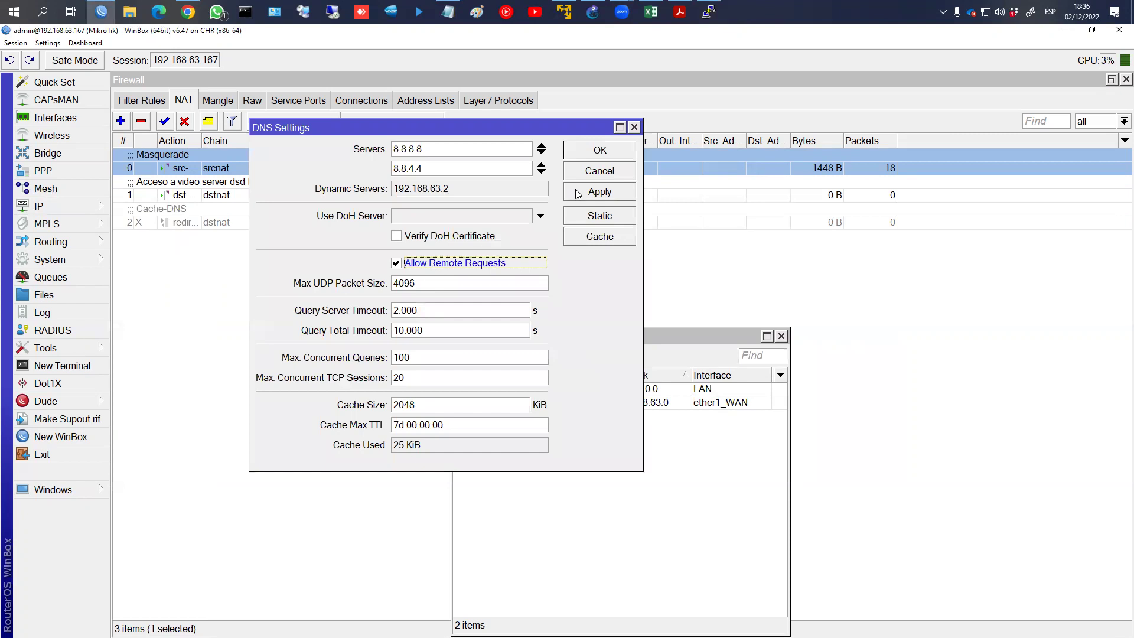
left_click(576, 190)
key("Return")
Return to the PC1 console, ping fb.com with the router answering DNS requests, and interrupt the ping
key("alt+Tab")
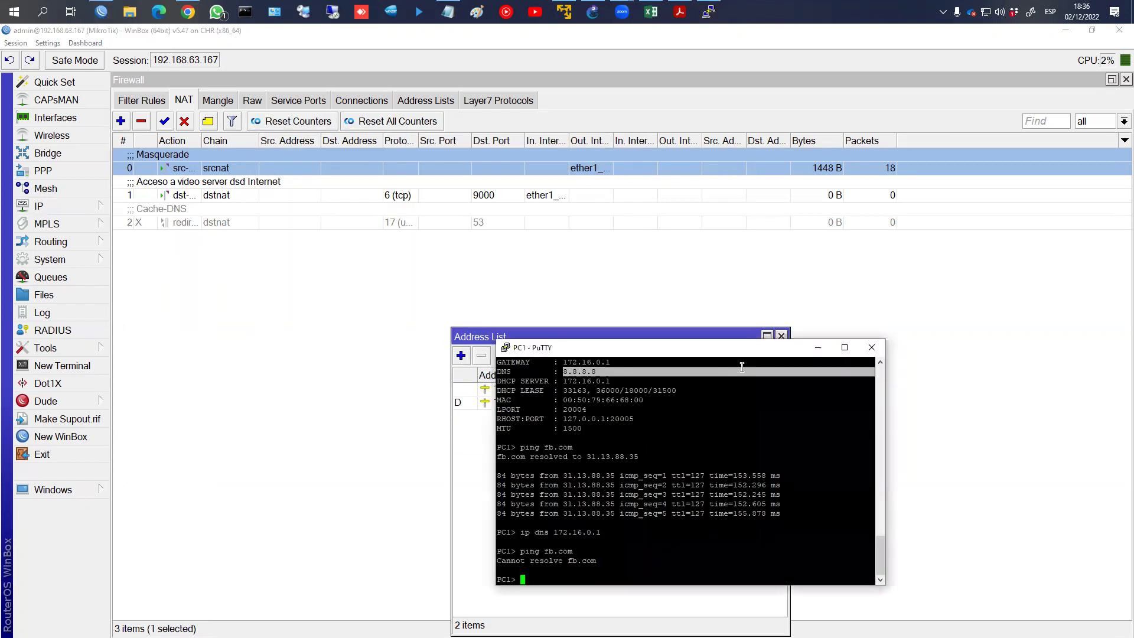
key("Up")
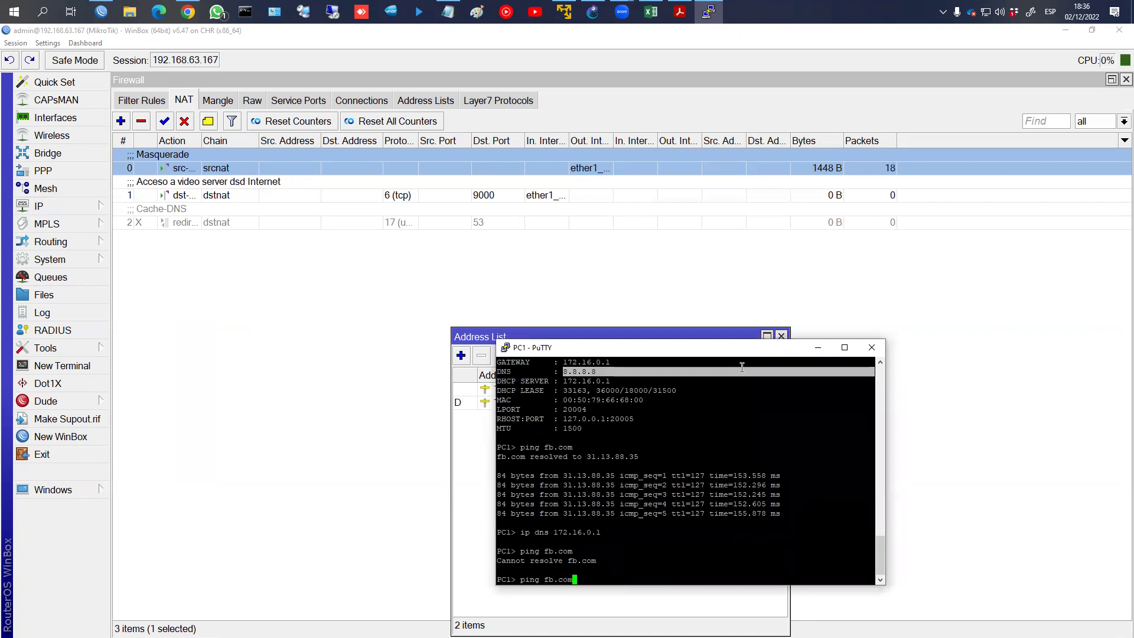
key("Return")
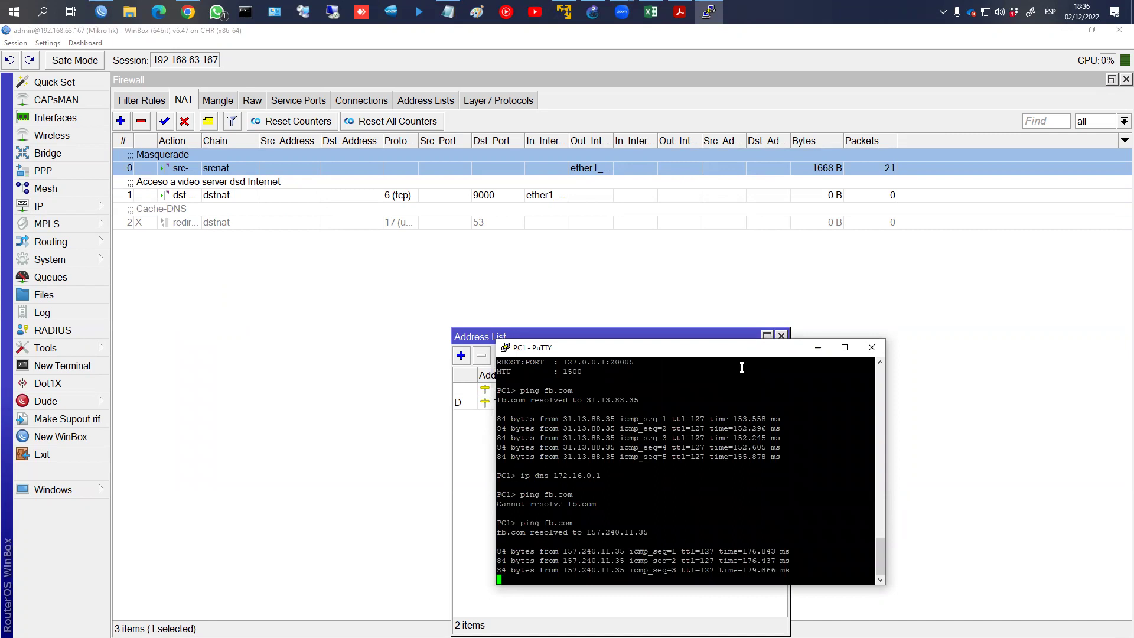
key("Up")
key("Up")
key("ctrl+c")
key("ctrl+x")
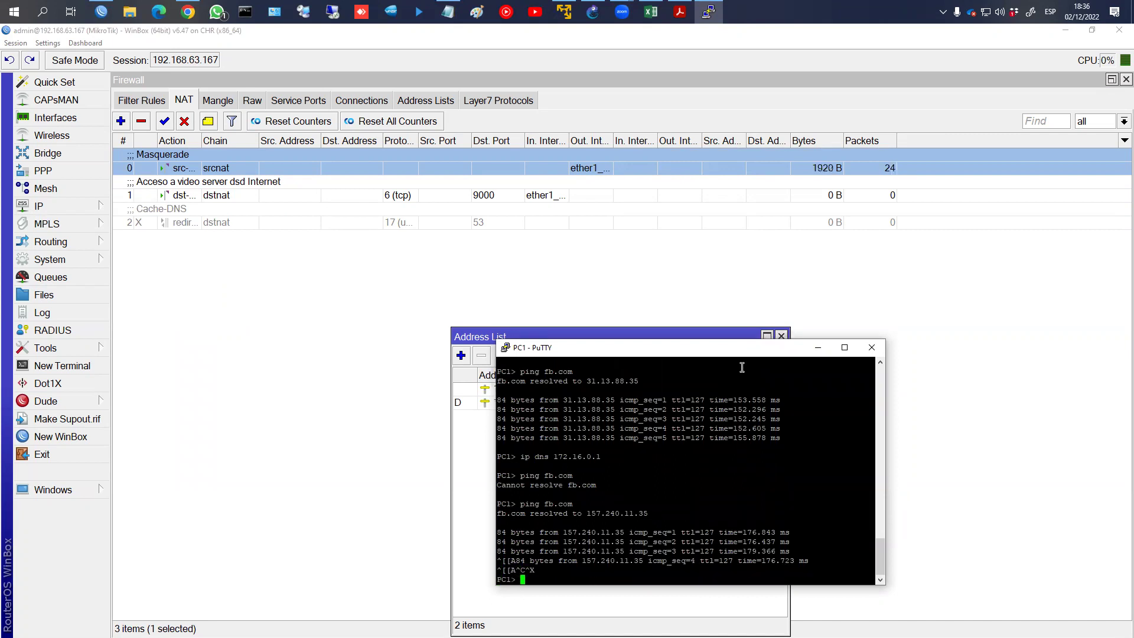
Enable the Cache-DNS redirect rule in the NAT list, run "ping fb.com" on PC1, and stop the ping
key("Return")
type("ping fb.com")
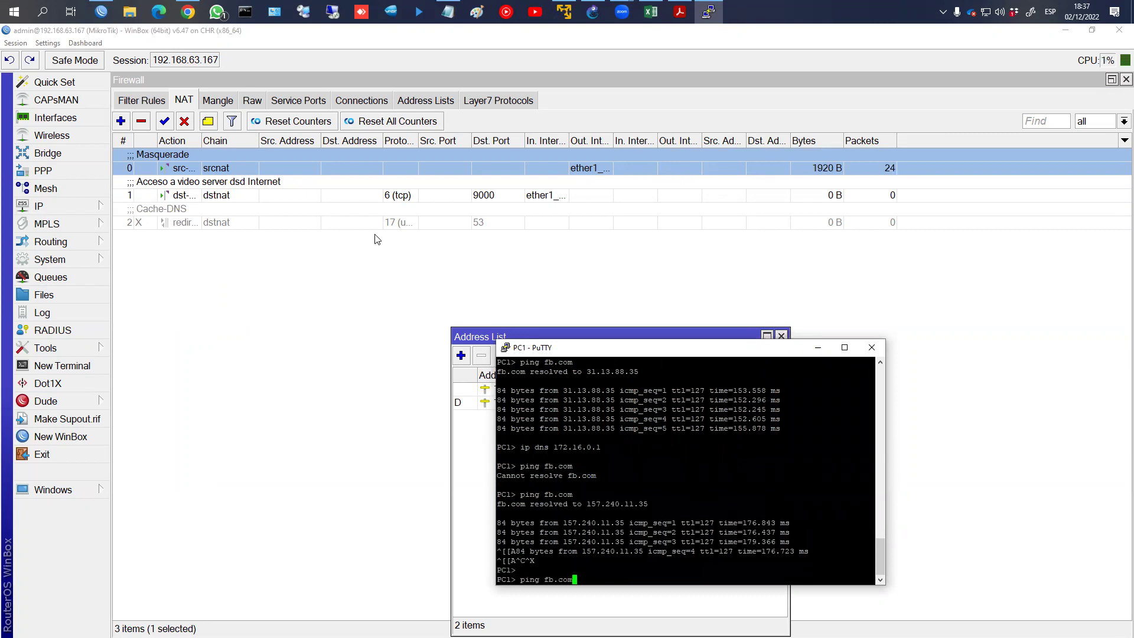
left_click(367, 215)
left_click(164, 121)
key("alt+Tab")
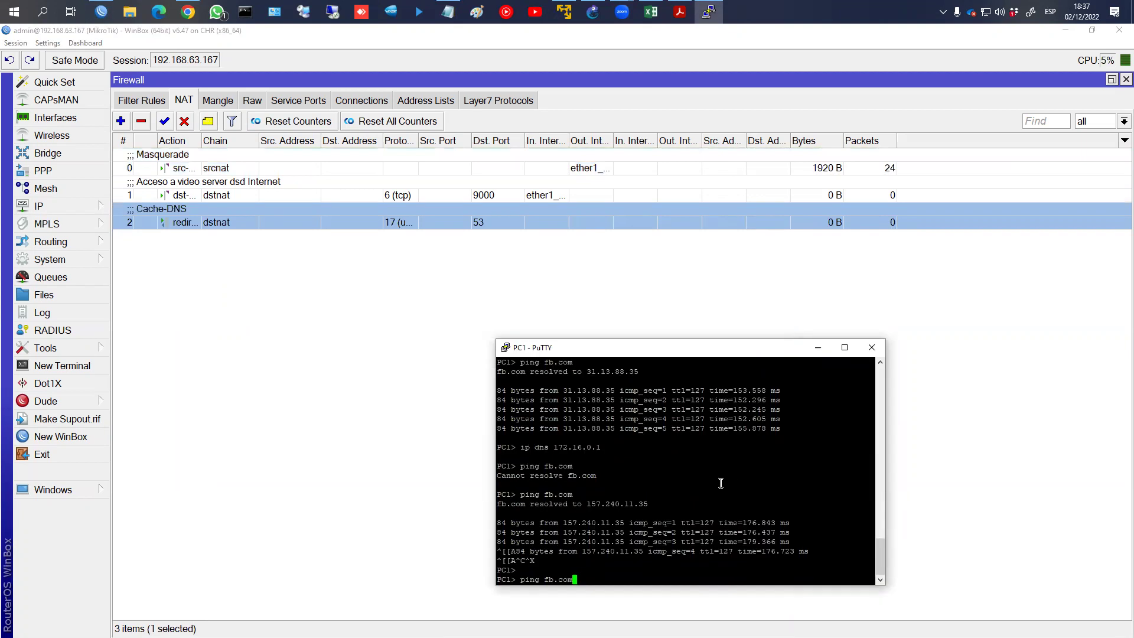
key("Return")
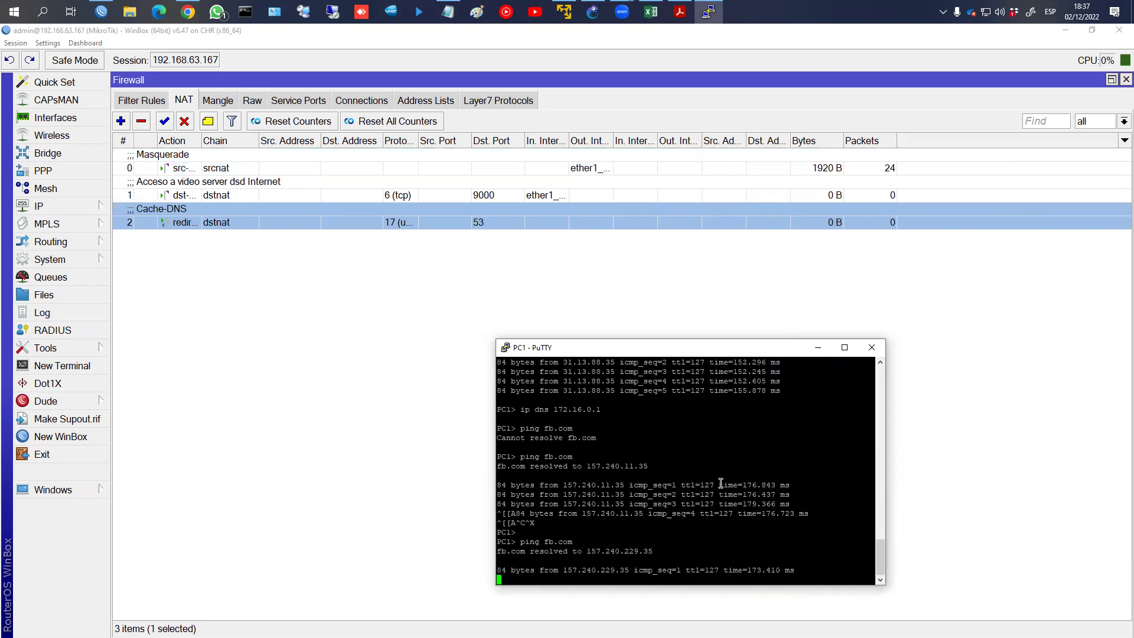
key("ctrl+c")
Set PC1's DNS server to 8.8.8.8, run "show ip", and circle the DNS entry
type("ip 8")
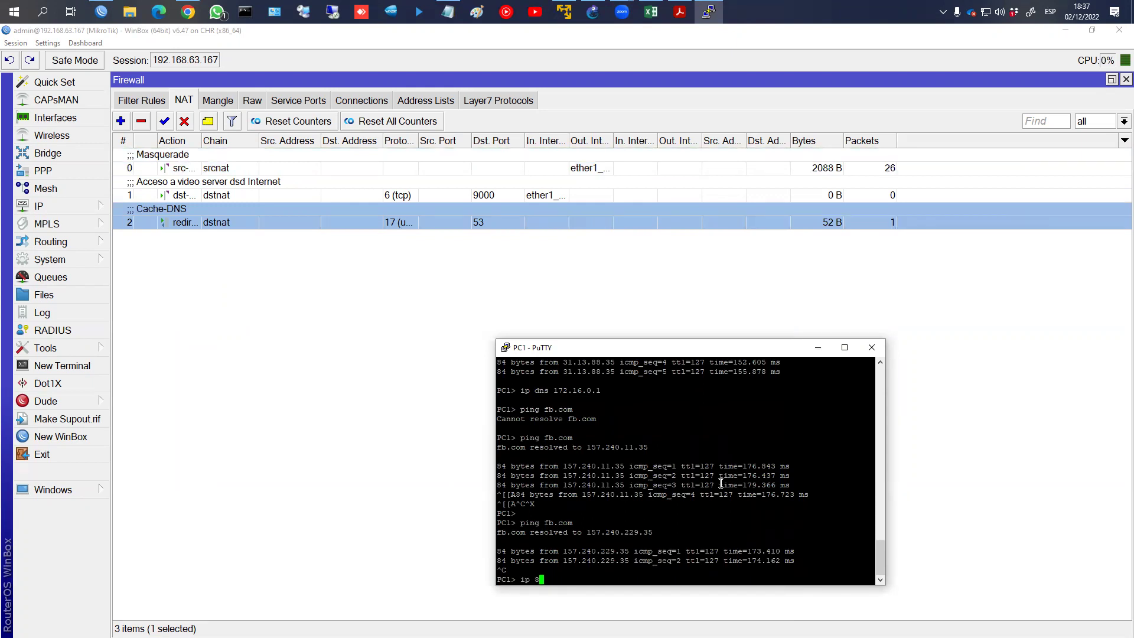
key("BackSpace")
key("BackSpace")
key("BackSpace")
key("BackSpace")
type("ip dns 8.8.8.8")
key("Return")
type("show ip")
key("Return")
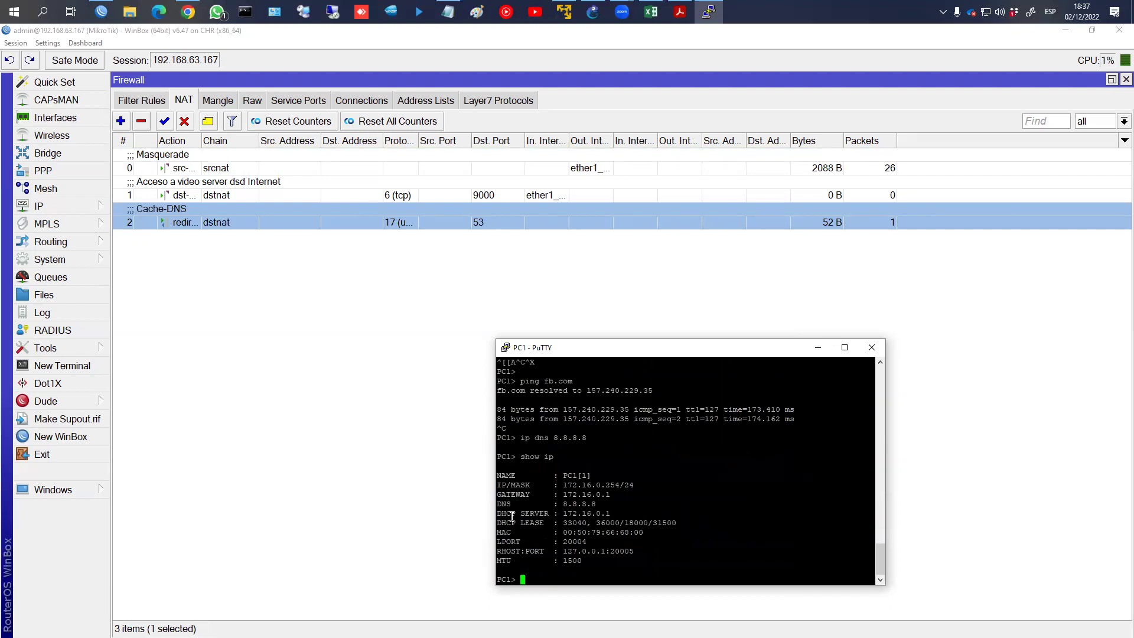
mouse_move(571, 495)
left_mouse_down()
mouse_move(608, 509)
mouse_move(594, 517)
left_mouse_up()
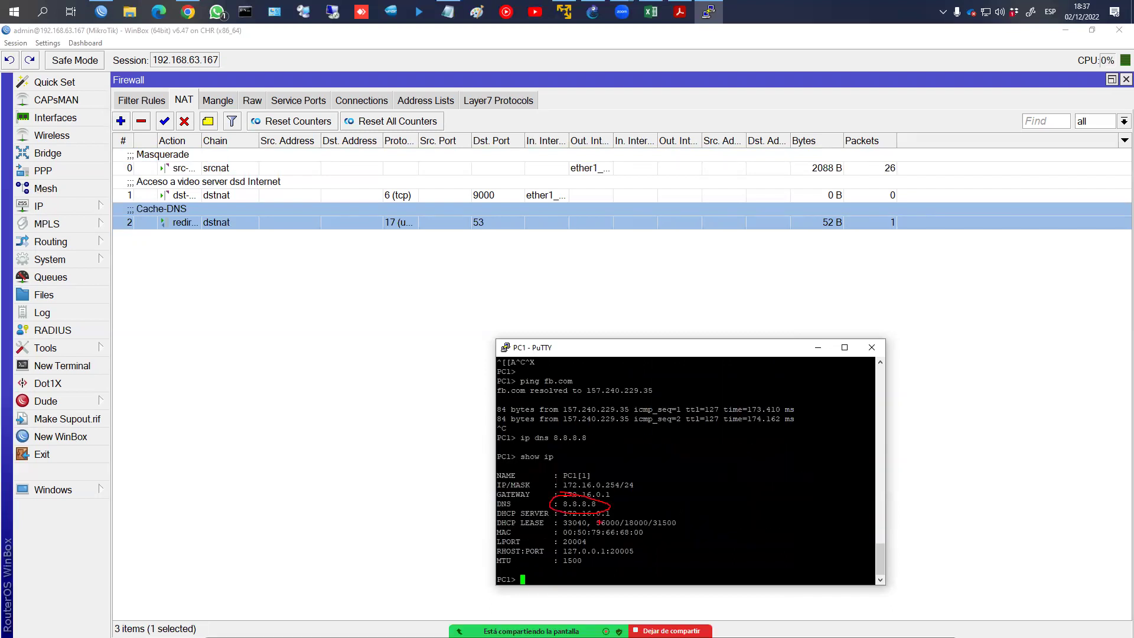
Reapply 8.8.8.8 as PC1's DNS server, ping fb.com with the Cache-DNS rule active, and stop the ping
type("ip dns 8.8.8.8")
key("Return")
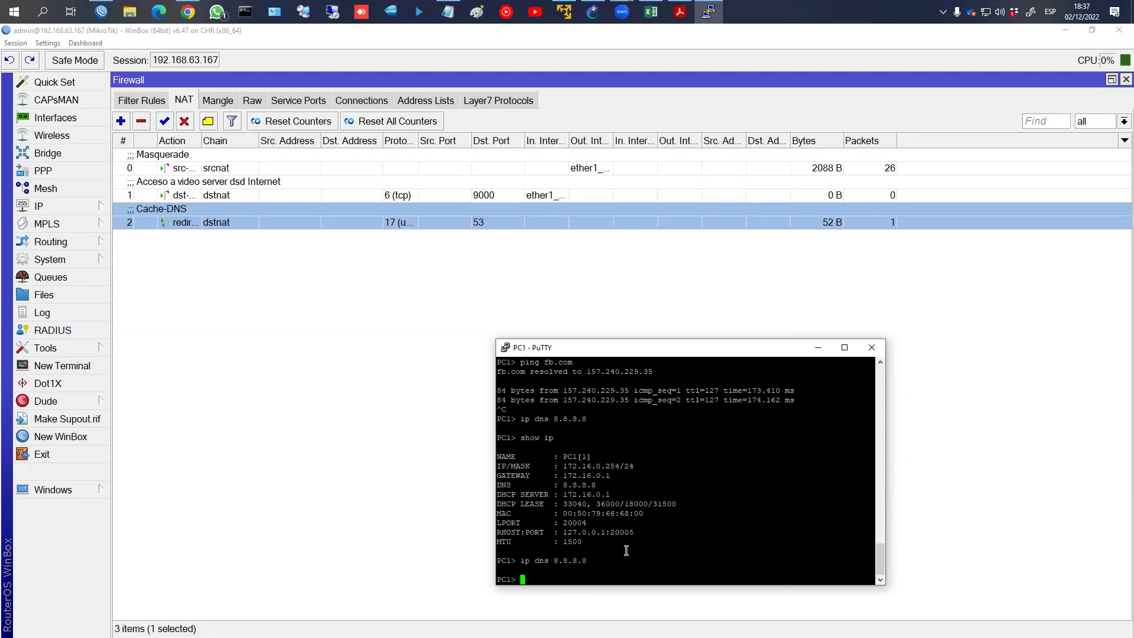
key("Up")
key("Up")
key("Up")
key("Up")
key("Return")
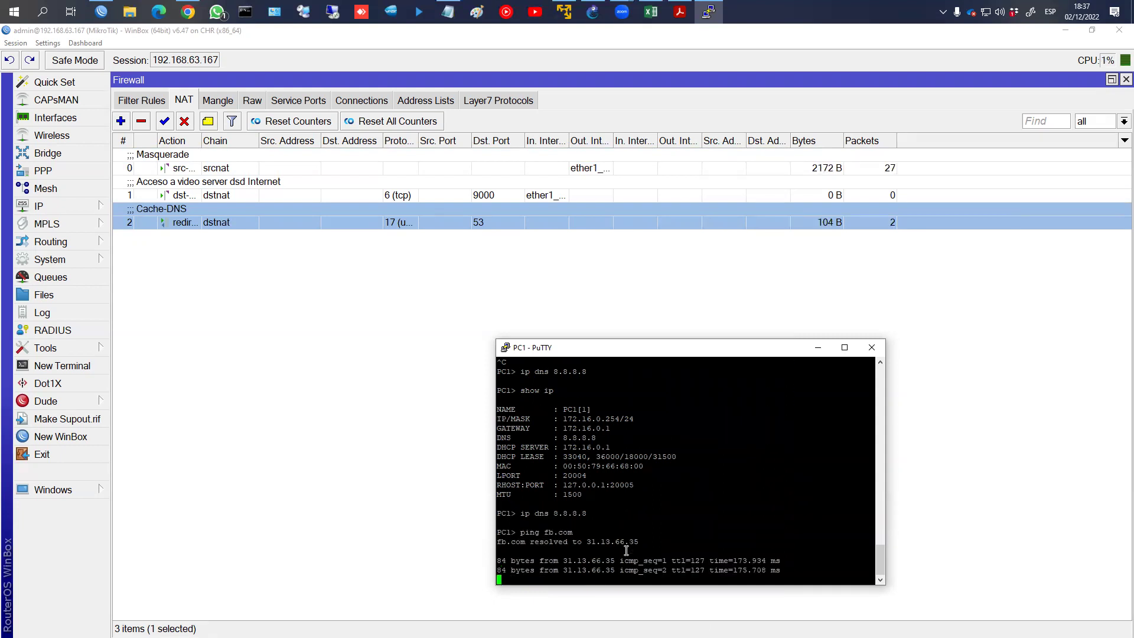
key("ctrl+c")
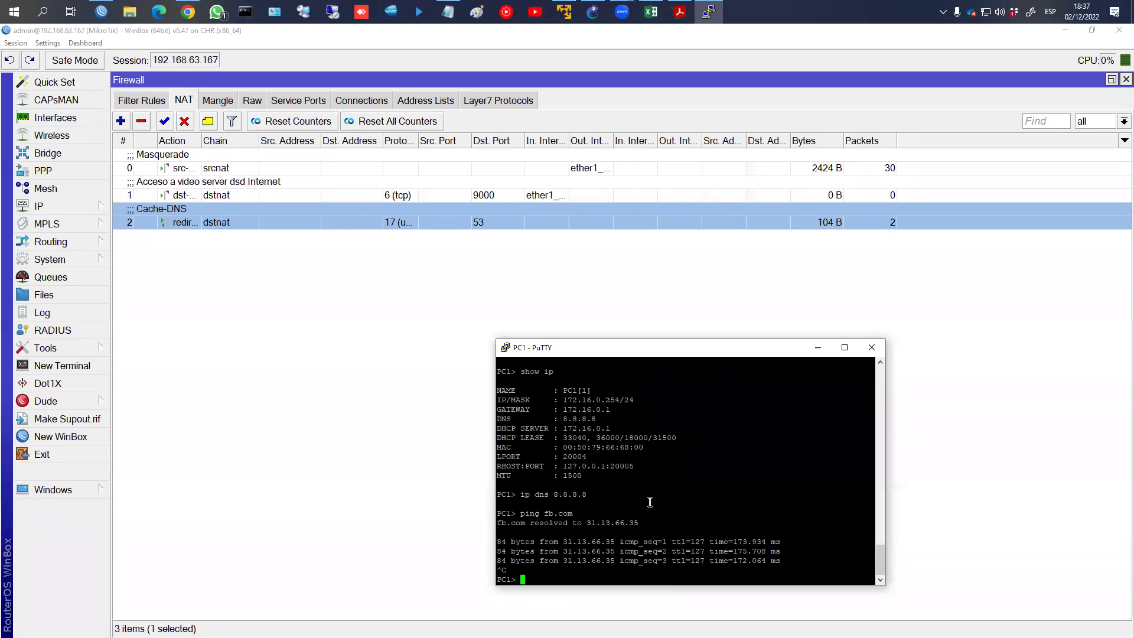
Set the router's DNS server to 1.1.1.1 and remove the second server entry, 8.8.4.4
left_click(137, 101)
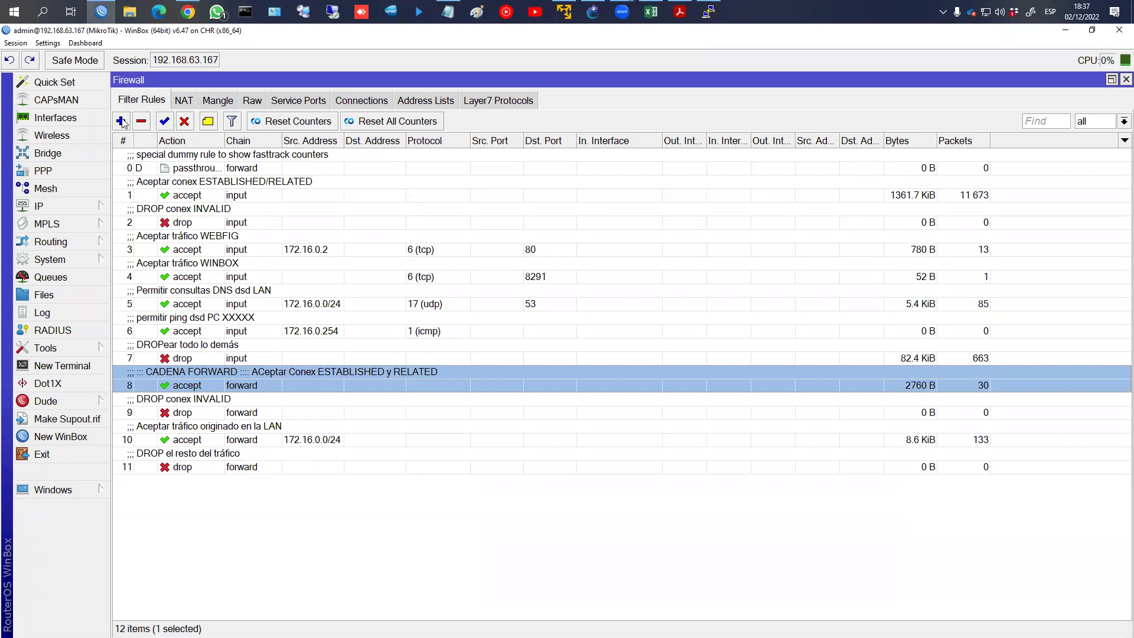
left_click(71, 210)
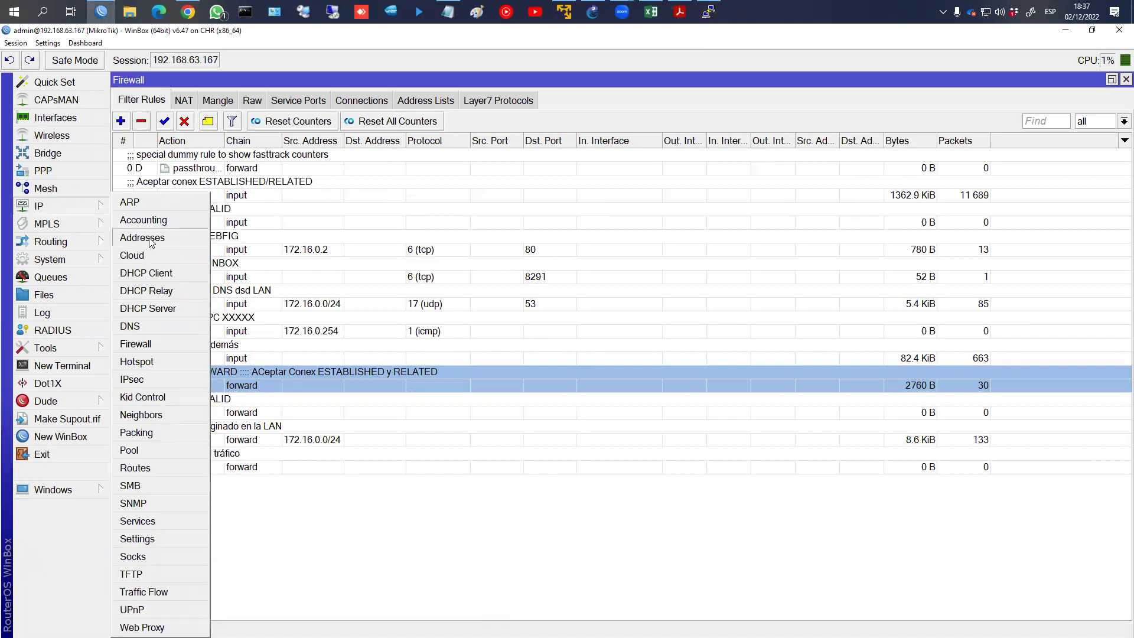
left_click(139, 326)
type("1.1.1.1")
key("Tab")
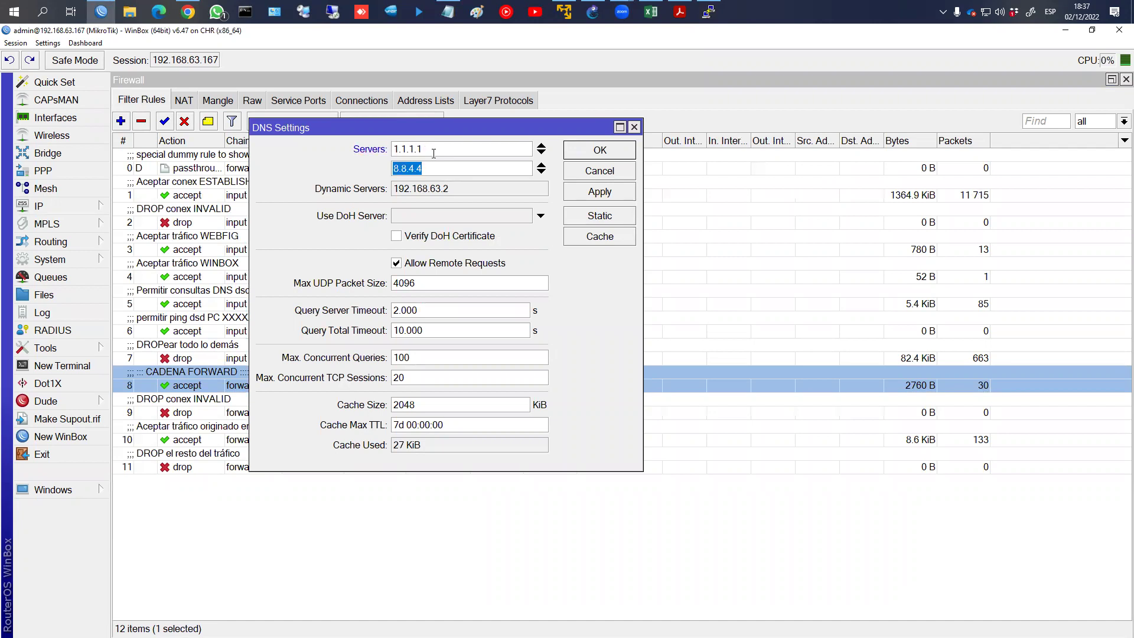
left_click(541, 165)
left_click(600, 150)
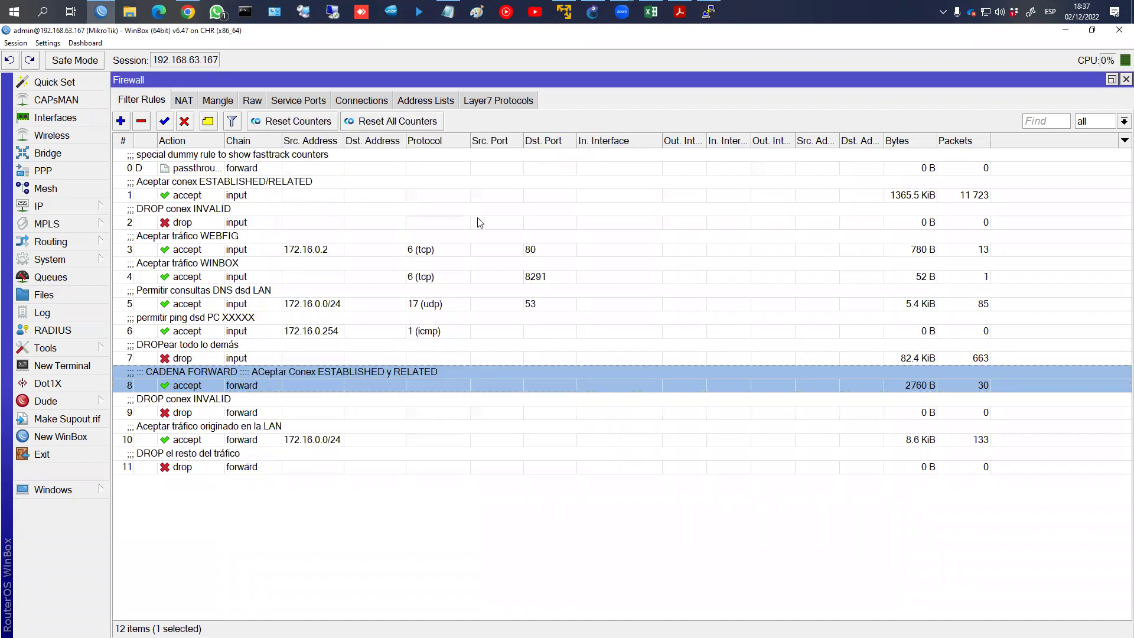
Add a forward-chain drop filter rule for destination address 8.8.8.8 and place it above the ESTABLISHED/RELATED forward accept rule
key("alt+Tab")
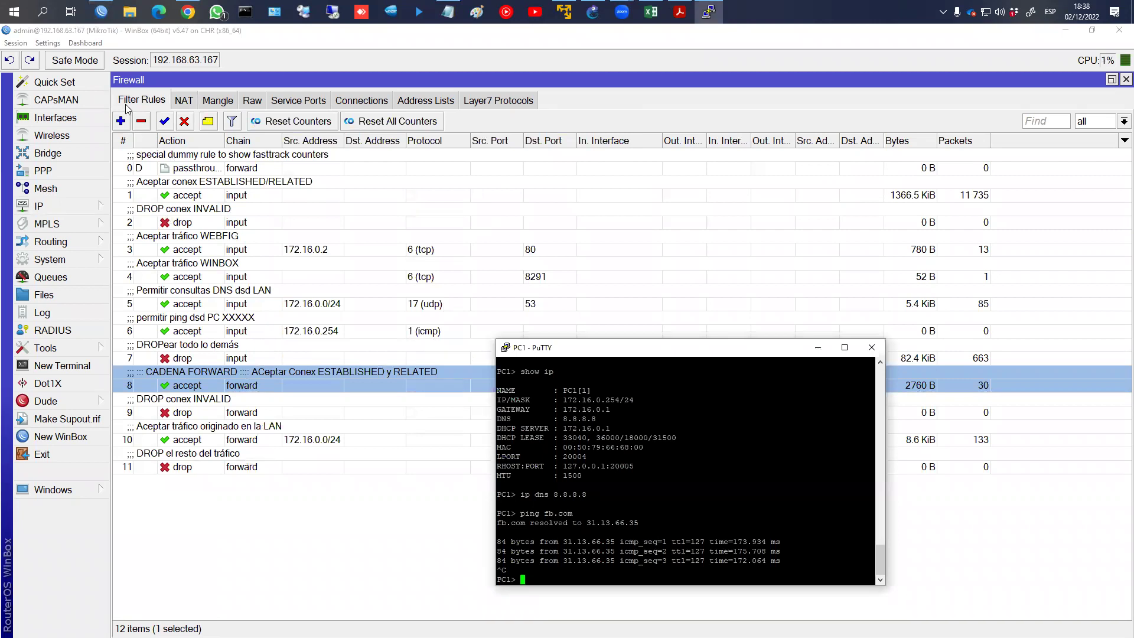
key("alt+Tab")
key("Insert")
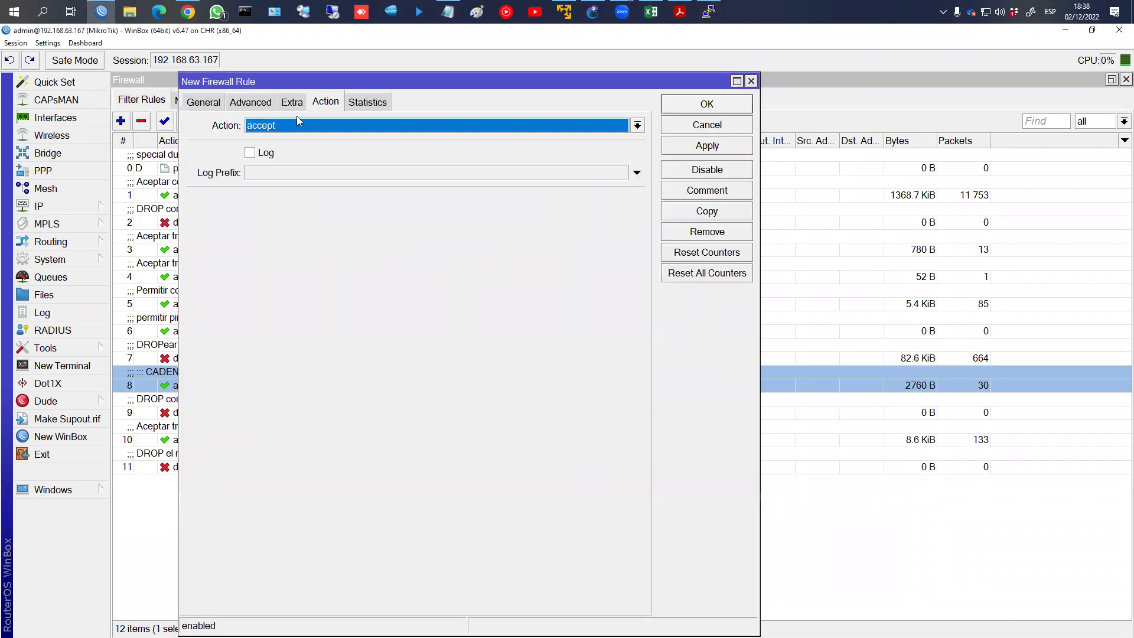
left_click(378, 125)
left_click(280, 177)
left_click(218, 108)
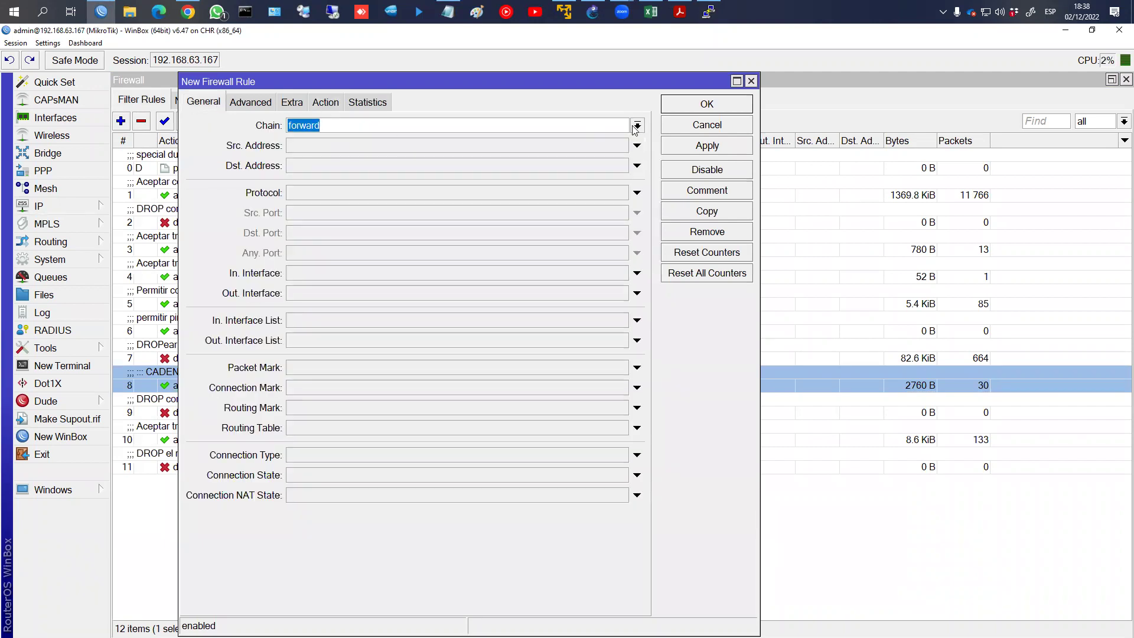
left_click(318, 198)
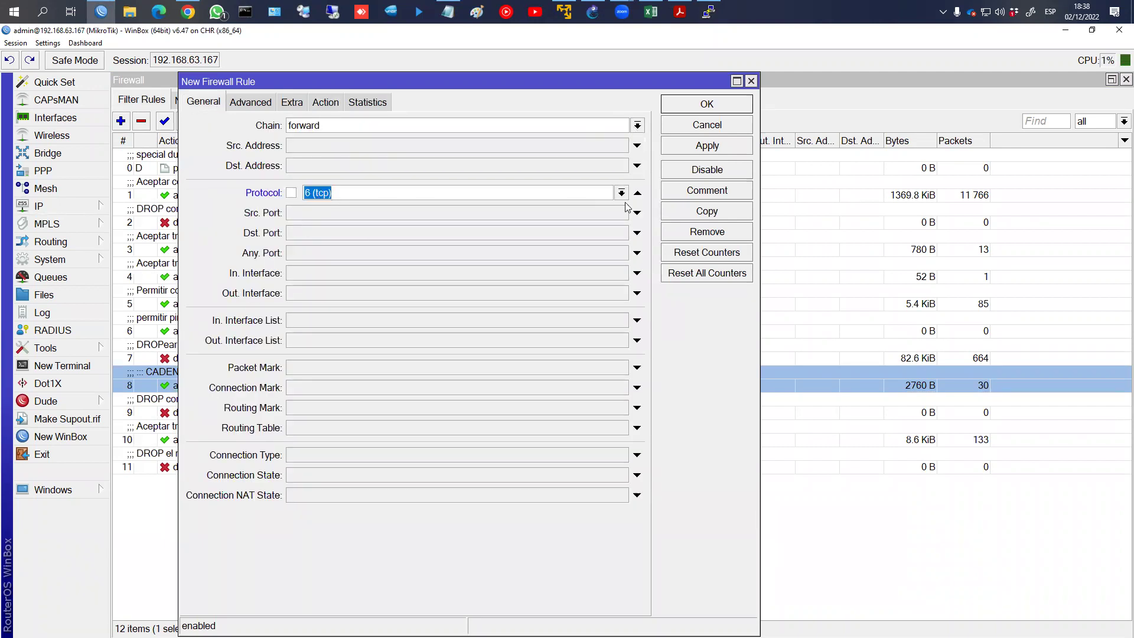
left_click(638, 194)
left_click(424, 170)
type("8.8.8.8")
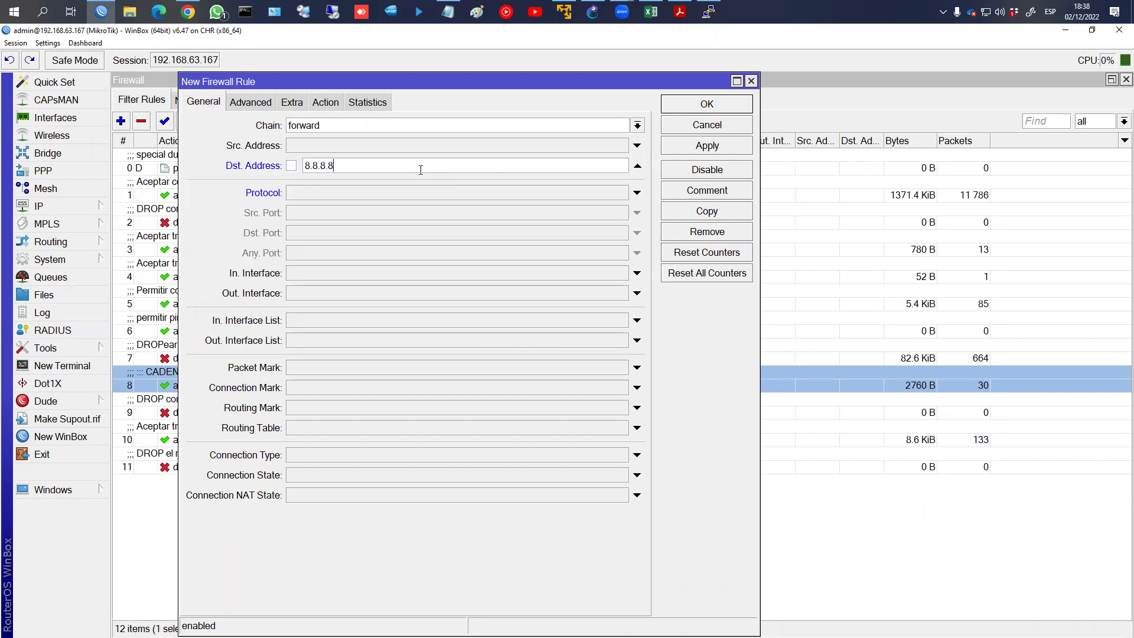
left_click(694, 150)
left_click(724, 110)
left_click_drag(242, 480, 259, 380)
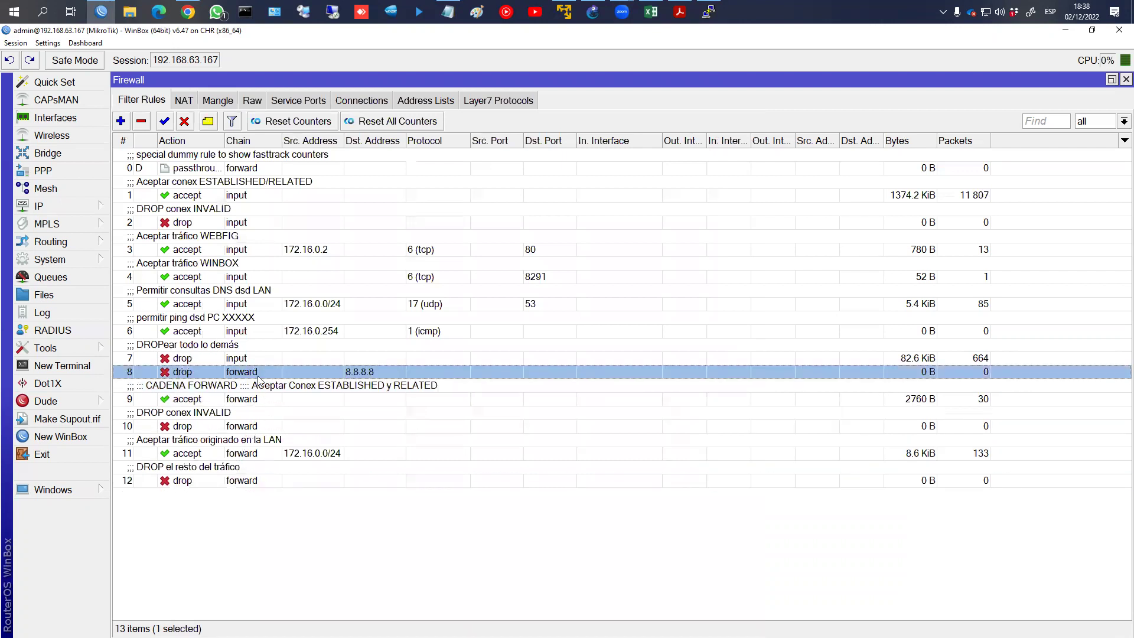
Circle PC1's 8.8.8.8 DNS entry in the console and ping fb.com with the Cache-DNS redirect active
left_click(708, 12)
key("Up")
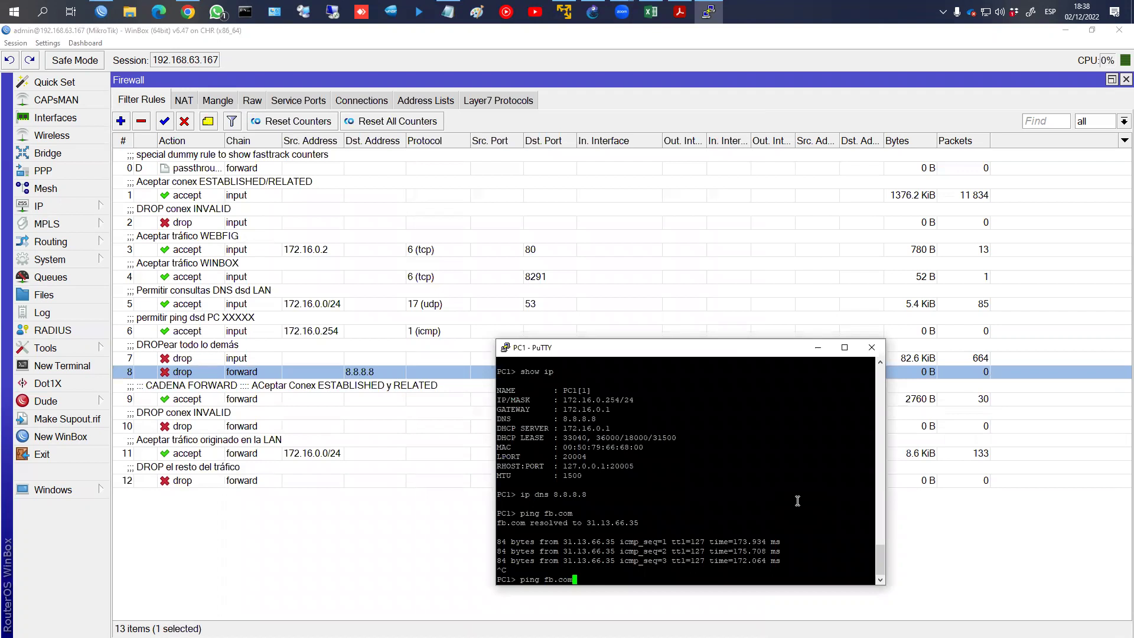
mouse_move(577, 409)
left_mouse_down()
mouse_move(617, 418)
mouse_move(562, 401)
left_mouse_up()
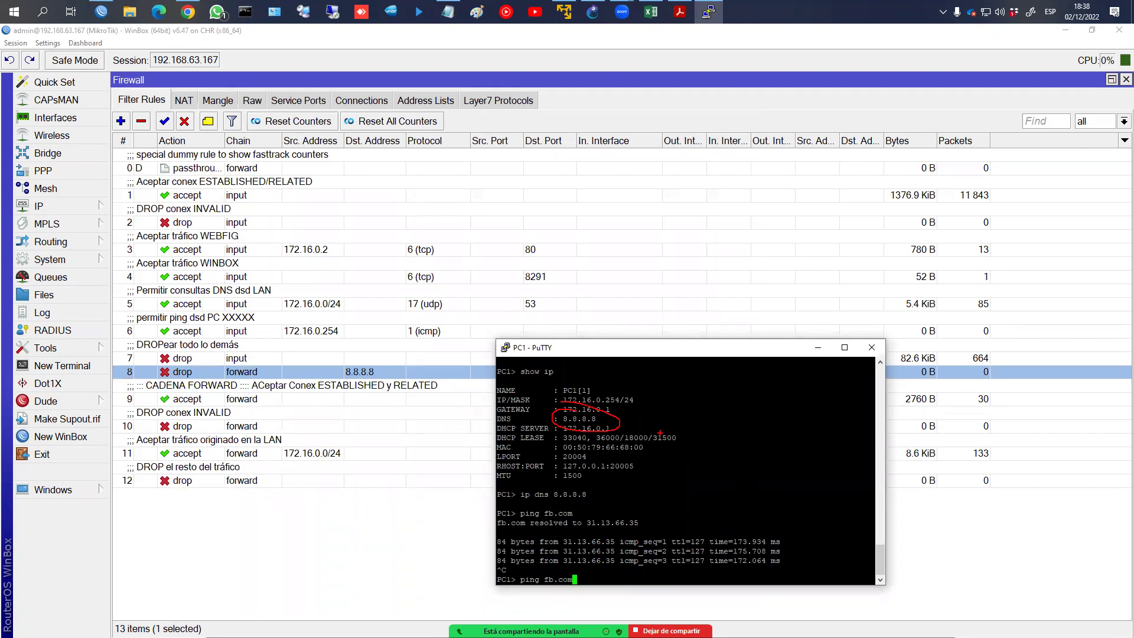
key("Return")
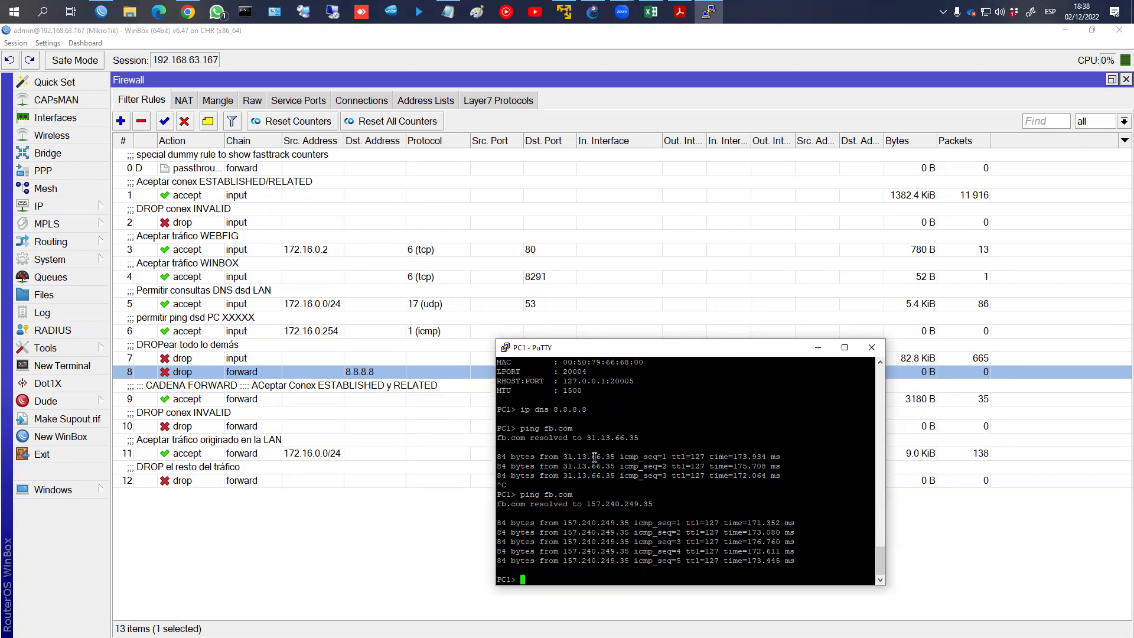
Disable the Cache-DNS redirect rule in the NAT list and ping fb.com twice from PC1
left_click(188, 102)
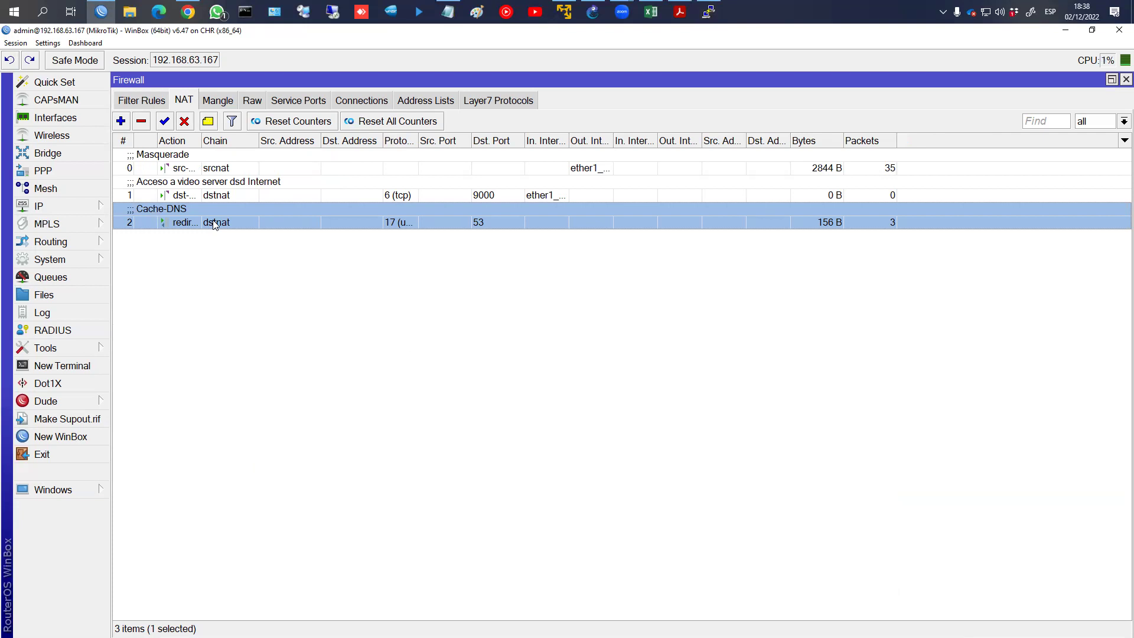
left_click(185, 123)
key("alt+Tab")
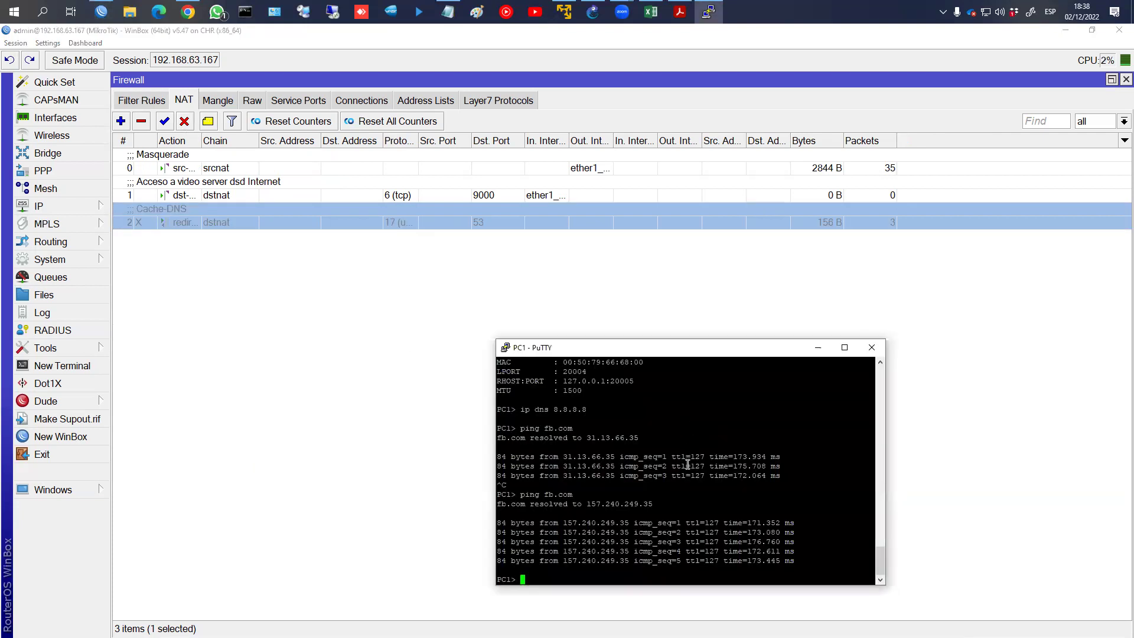
key("Up")
key("Return")
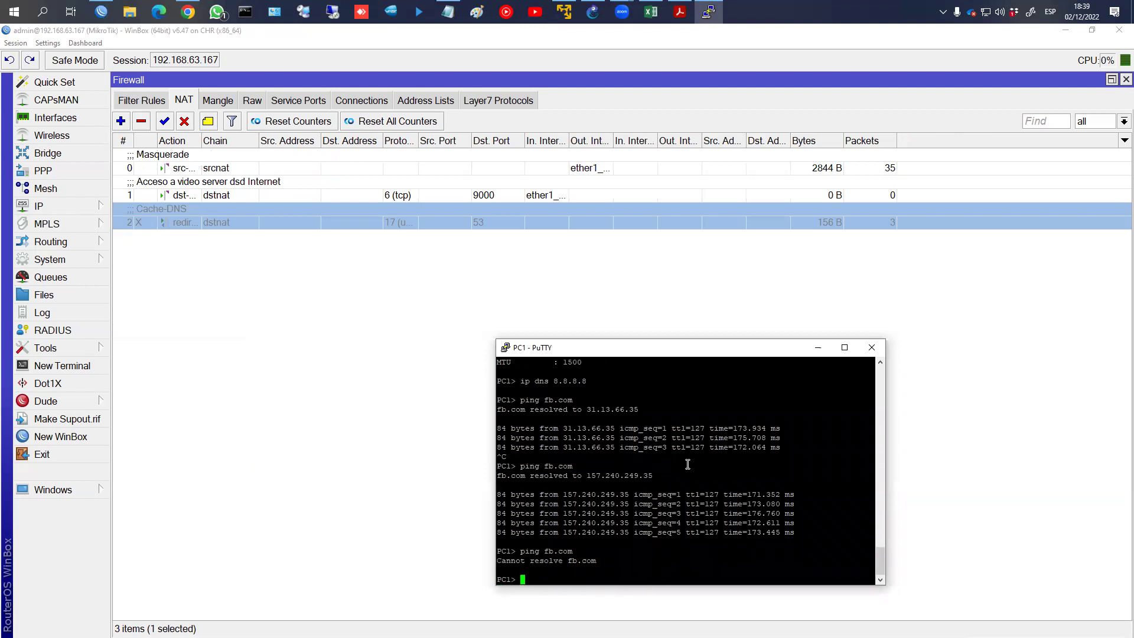
key("Up")
key("Return")
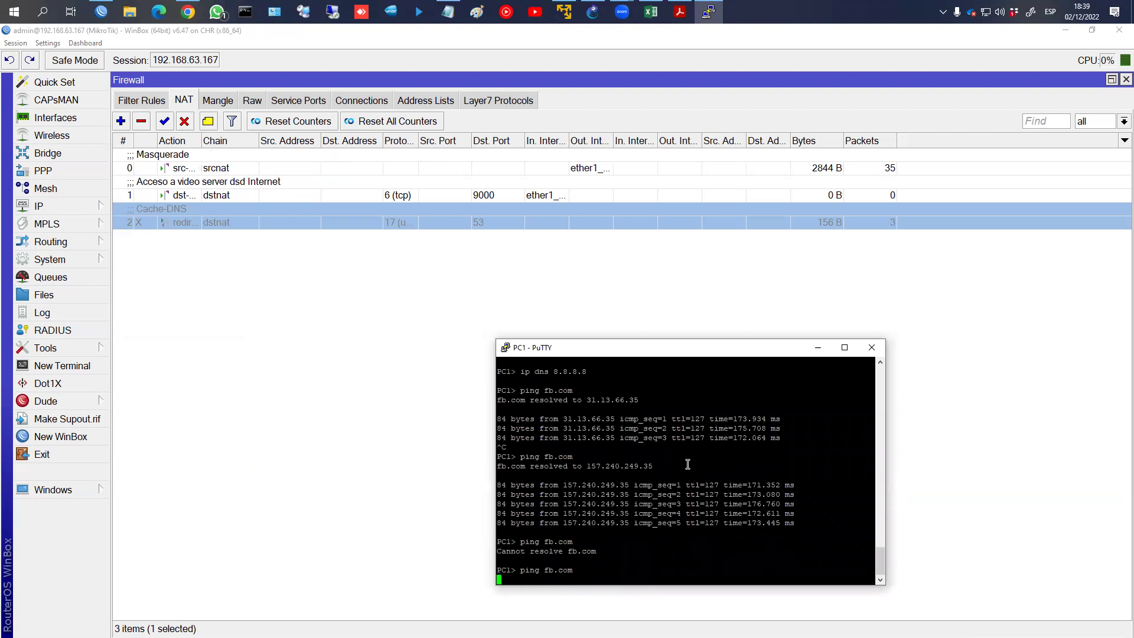
Re-enable the Cache-DNS redirect rule and ping fb.com again from PC1
left_click(164, 121)
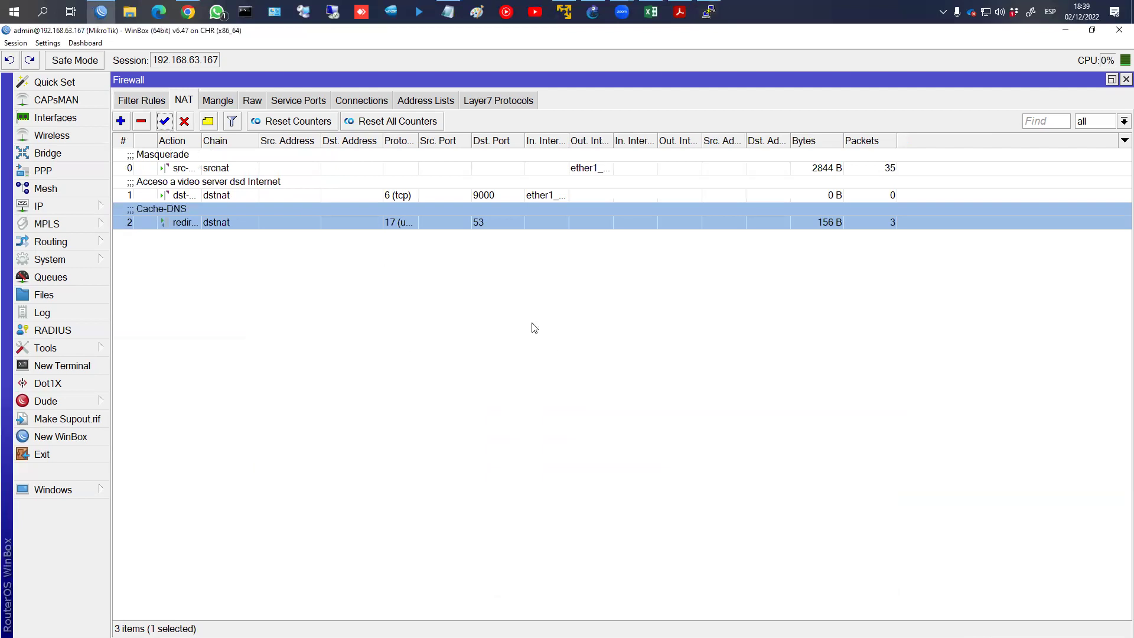
key("alt+Tab")
key("Up")
key("Return")
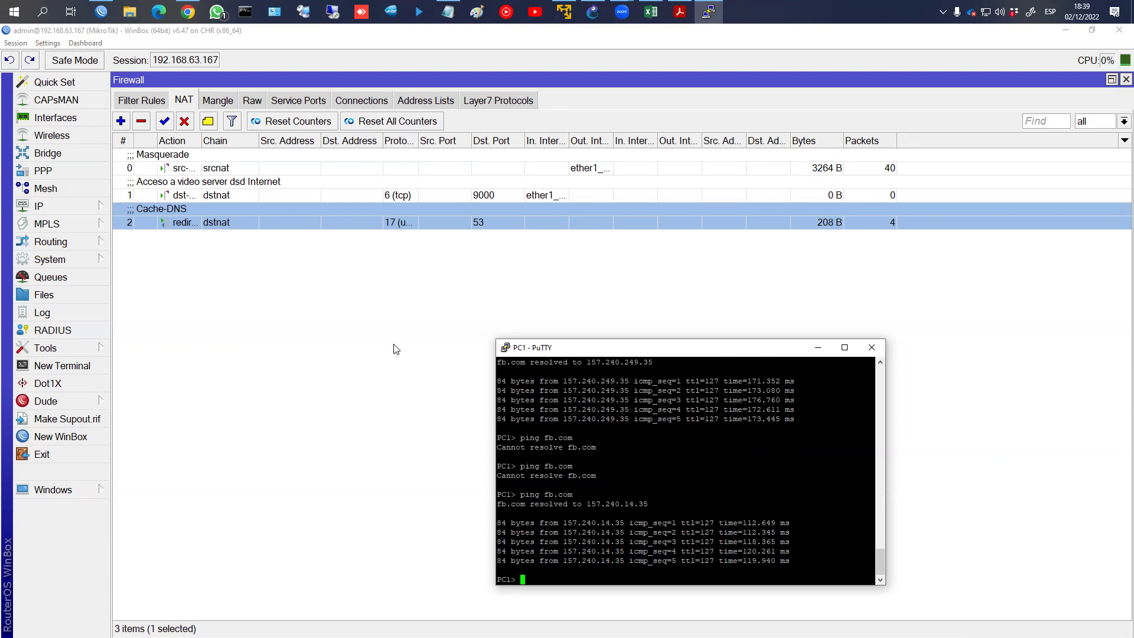
Check the DNS server configured in the router's DNS settings and close them
left_click(78, 208)
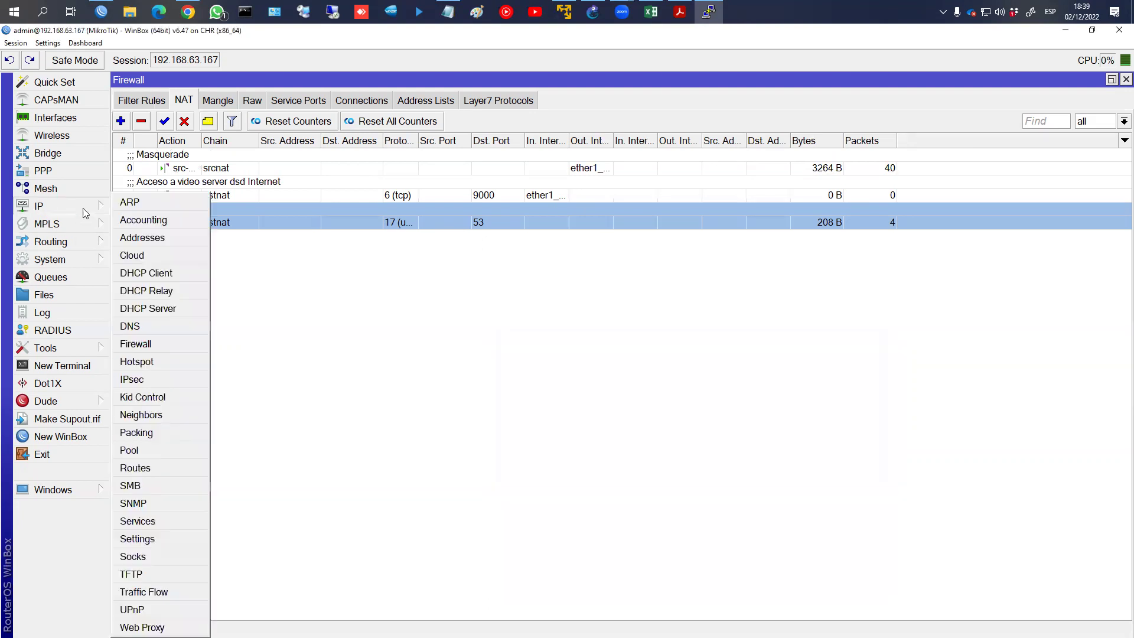
left_click(157, 322)
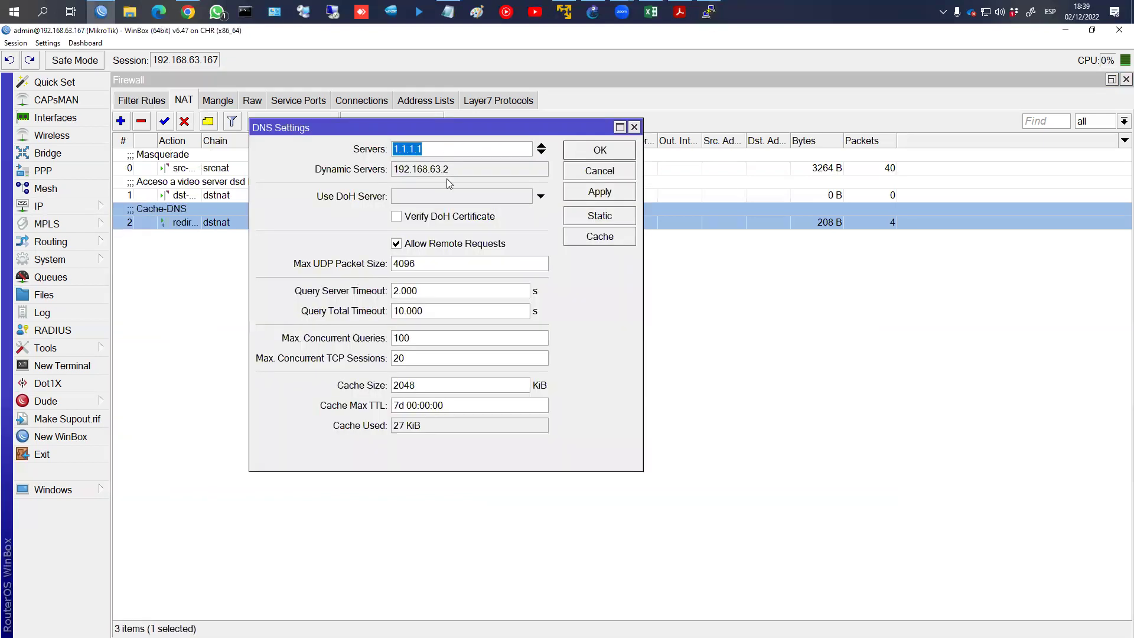
left_click(609, 148)
Switch to the PC1 console and set its DNS server to 20.5.5.1
key("alt+Tab")
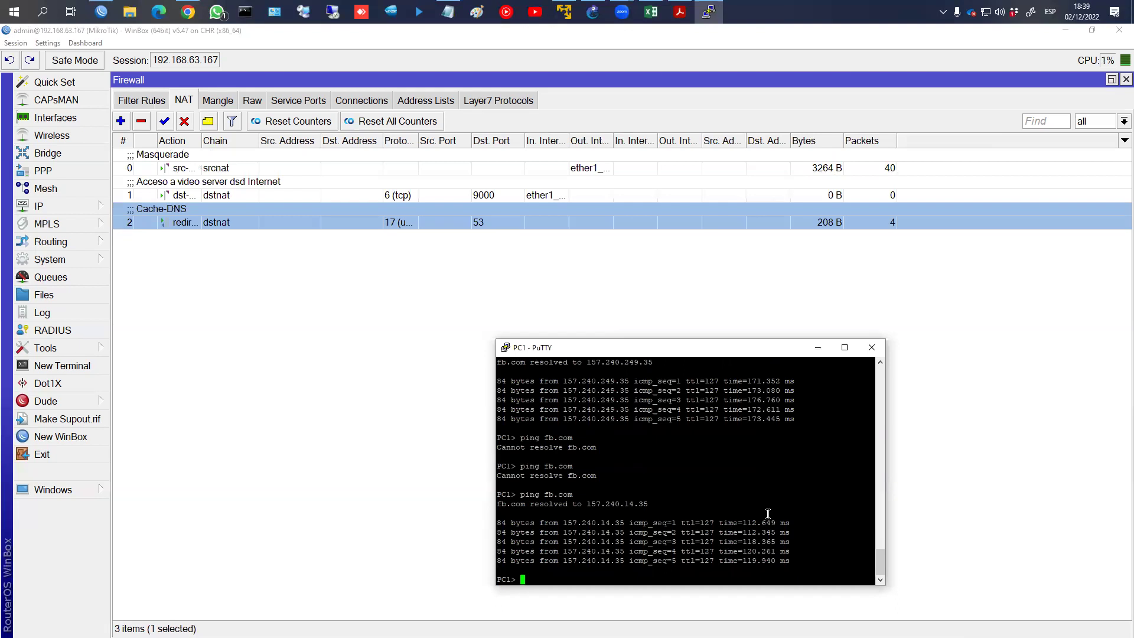
type("ip dns")
type("20.")
type("5.5.")
type("1")
key("Return")
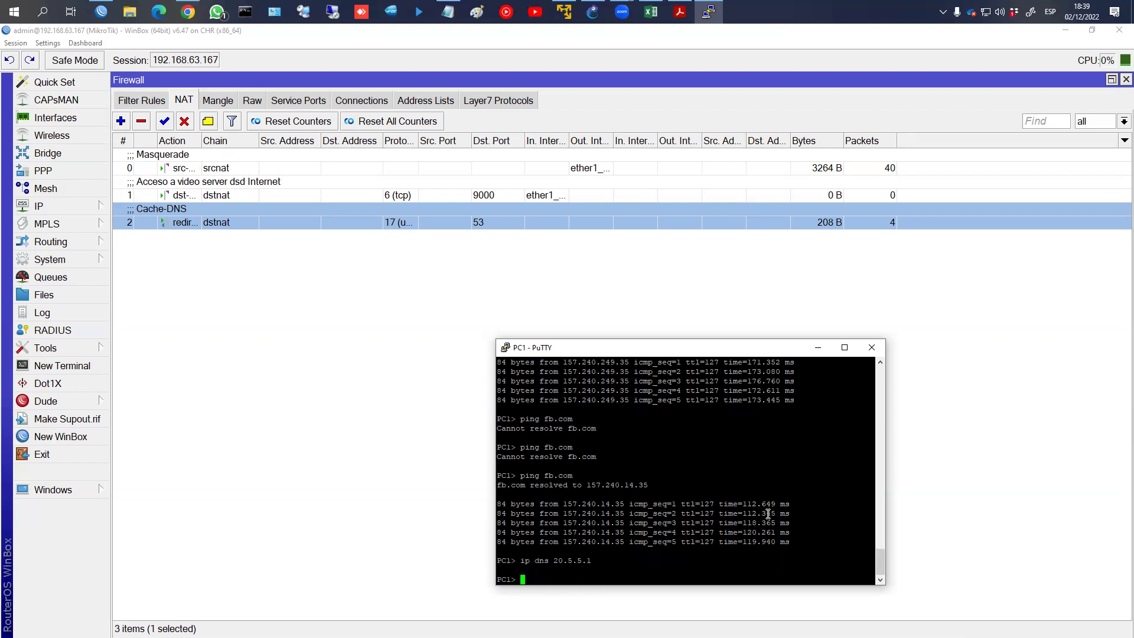
Run "show ip" on PC1 and circle the DNS entry in the output
key("Up")
key("Up")
key("BackSpace")
key("BackSpace")
key("BackSpace")
key("BackSpace")
key("BackSpace")
key("BackSpace")
key("BackSpace")
key("BackSpace")
key("BackSpace")
key("BackSpace")
key("BackSpace")
type("w")
key("BackSpace")
type("show ip")
key("Return")
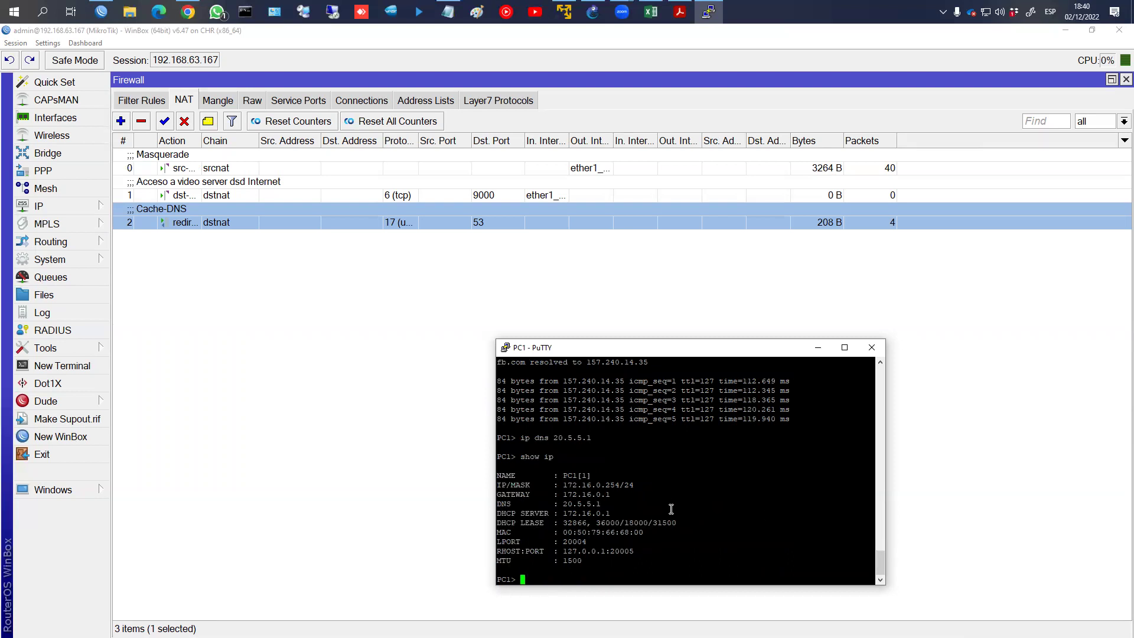
left_click_drag(559, 495, 609, 512)
Disable the Cache-DNS redirect rule and ping fb.com from PC1 with 20.5.5.1 as its DNS server
left_click(184, 121)
key("alt+Tab")
key("Up")
key("Up")
key("Up")
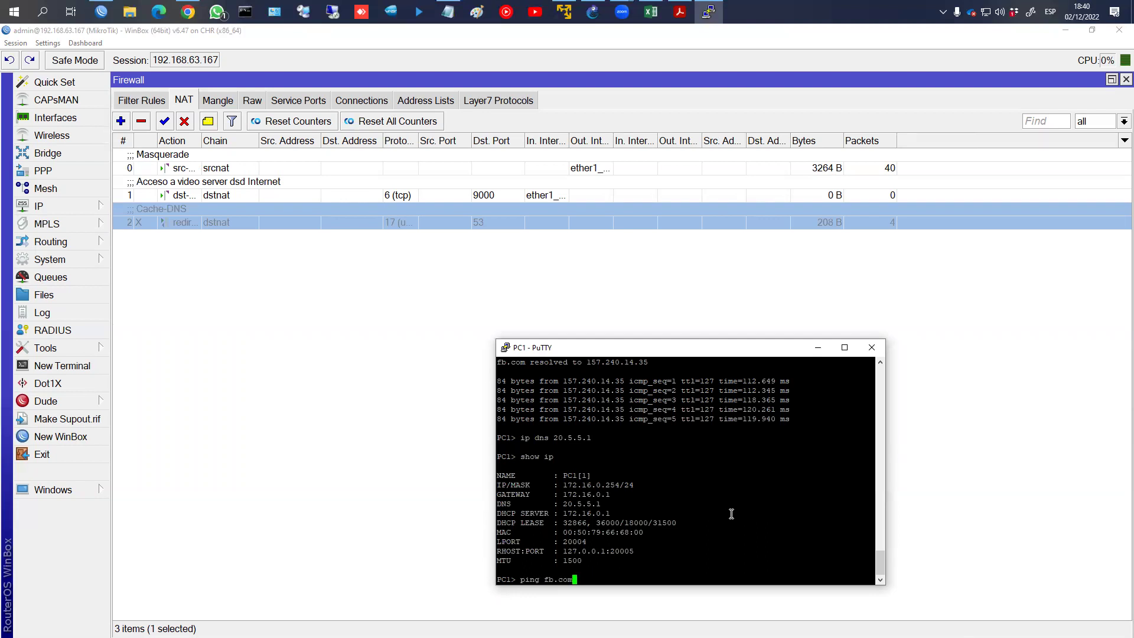
key("Return")
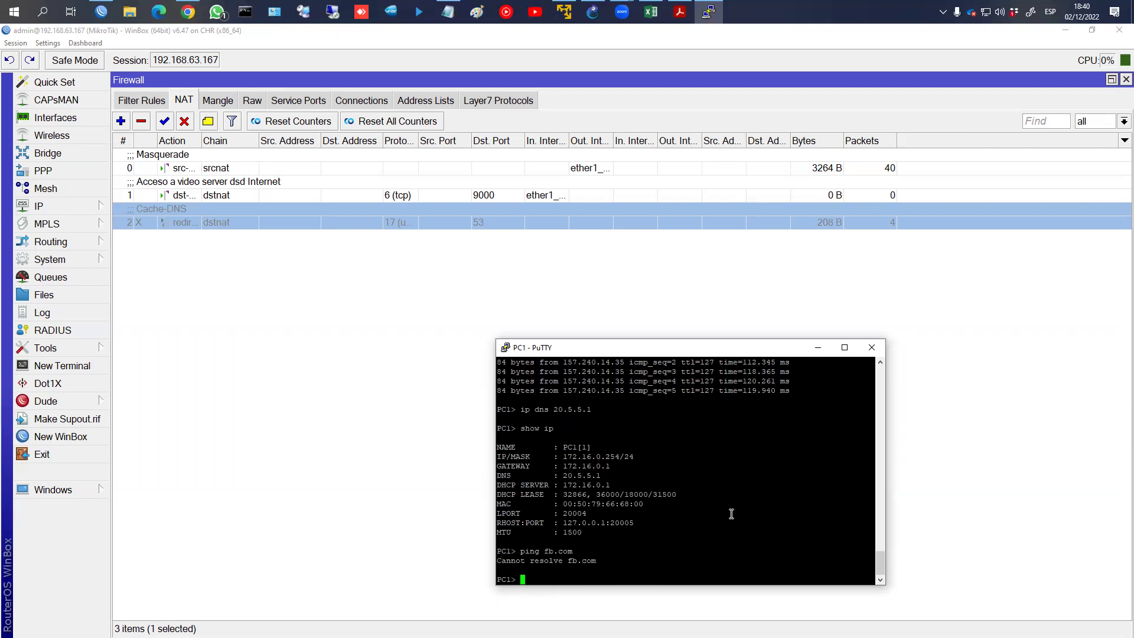
Enable the Cache-DNS redirect rule again and repeat the fb.com ping using PC1's 20.5.5.1 DNS server
left_click(165, 121)
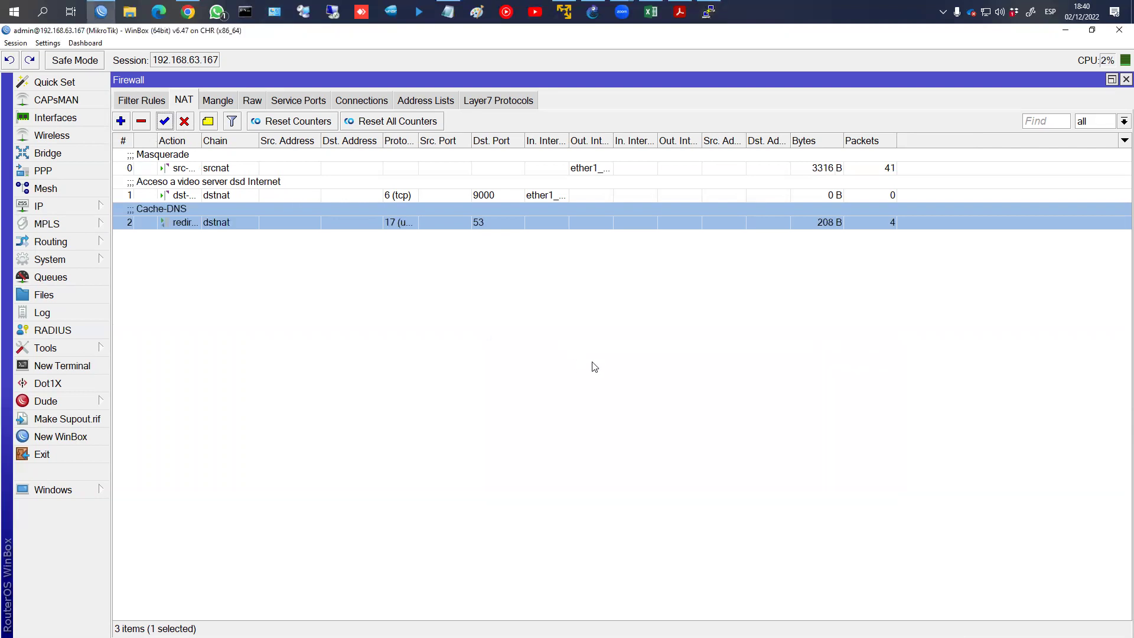
key("alt+Tab")
key("Up")
key("Return")
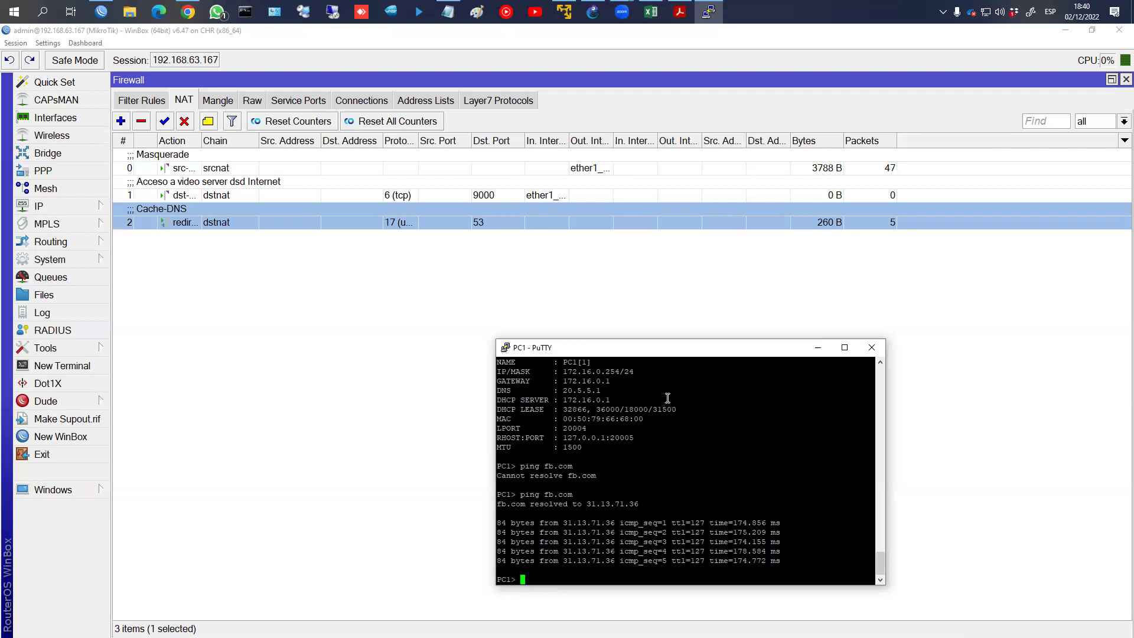
Review the router's DNS settings again, close them without changes, and return to the PC1 console
left_click(74, 208)
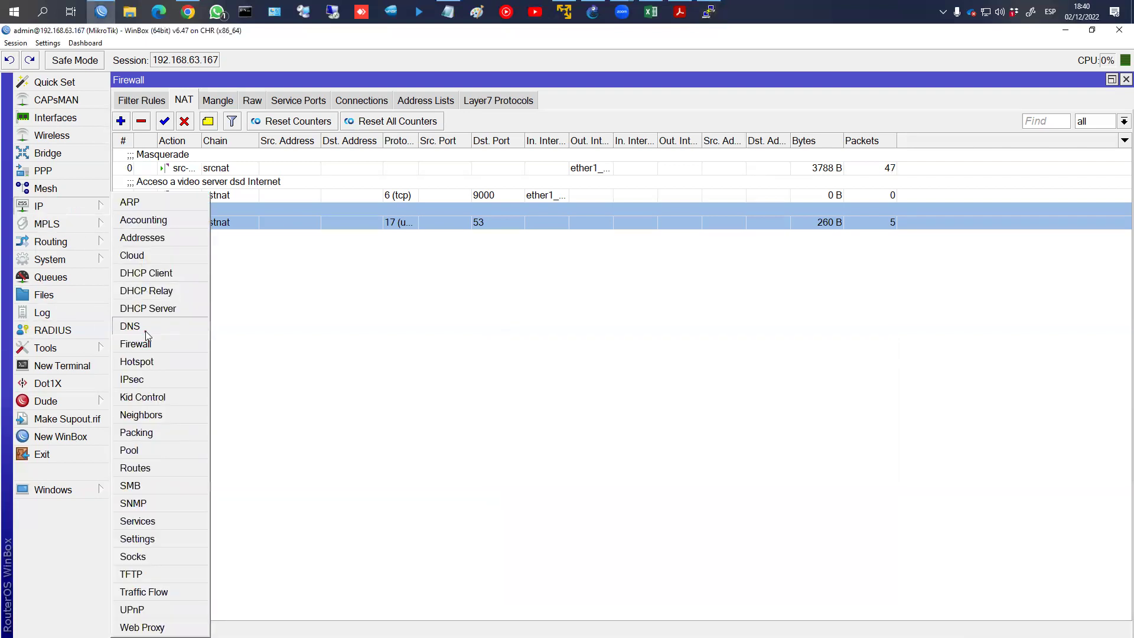
left_click(145, 328)
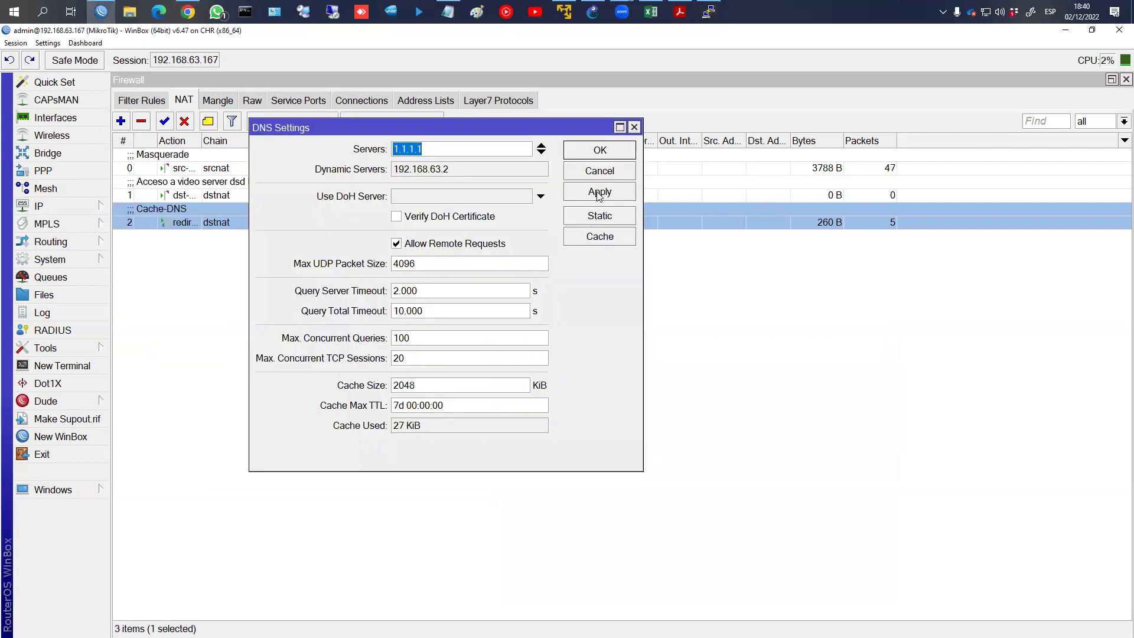
left_click(620, 171)
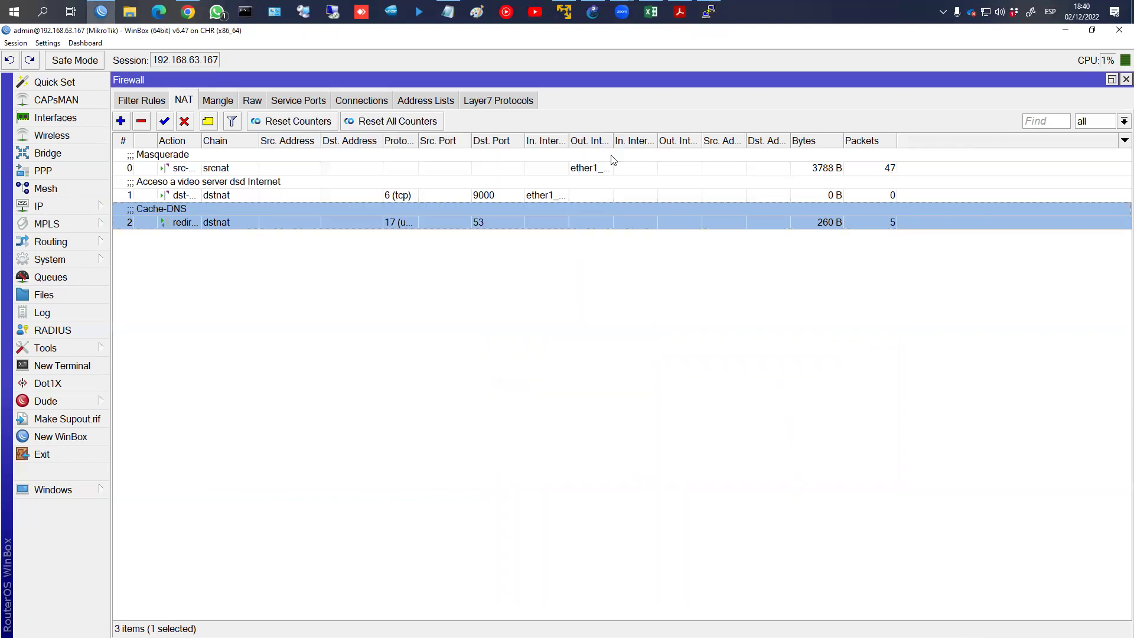
key("alt+Tab")
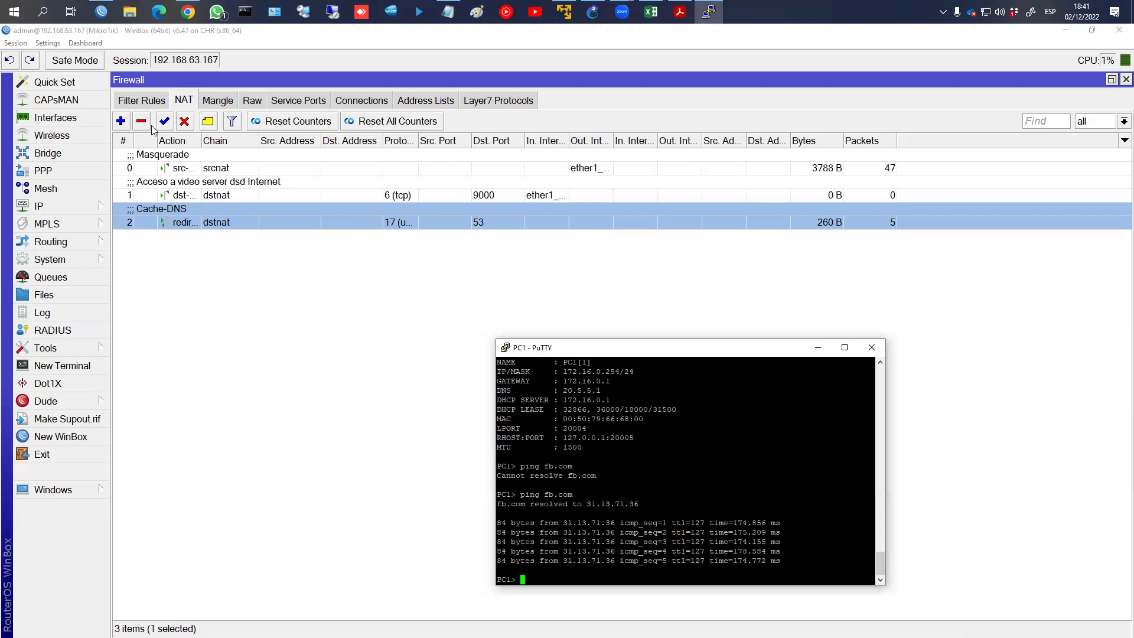
Review the firewall filter rules, selecting the LAN DNS query, WEBFIG, and PC ping input accept rules
left_click(140, 100)
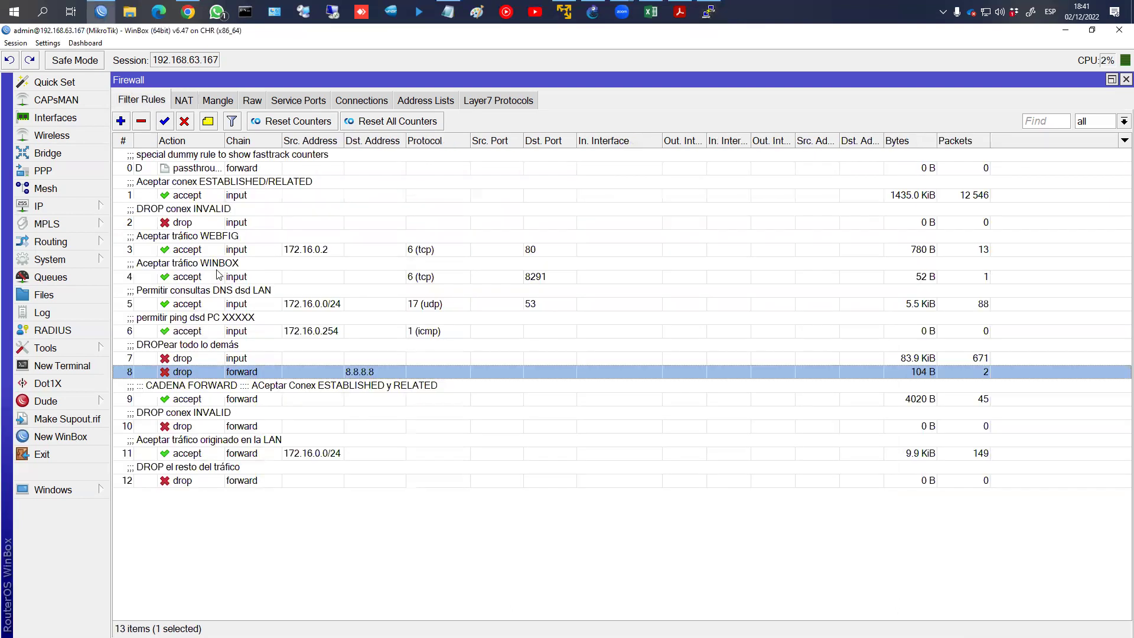
left_click(276, 304)
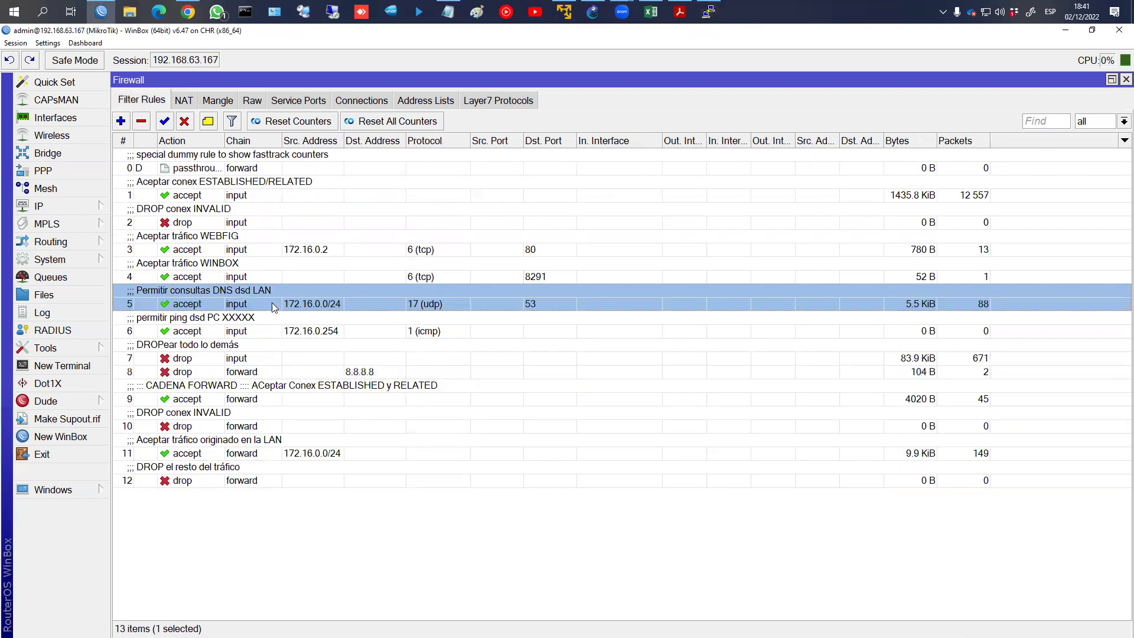
left_click(259, 253)
left_click(251, 331)
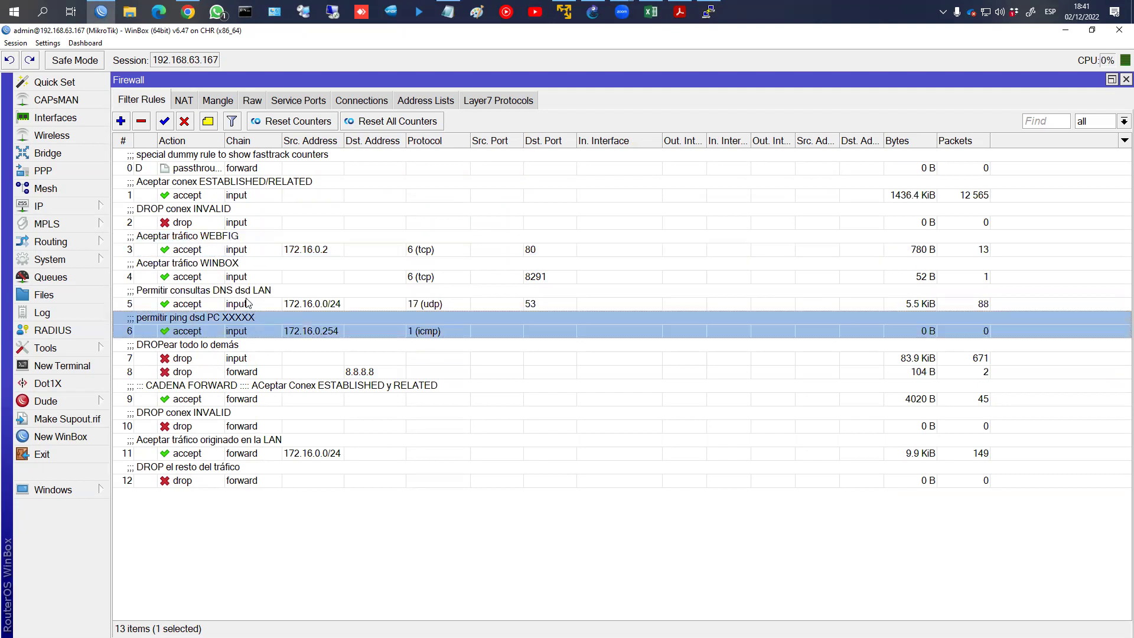
Select the LAN DNS query filter rule, switch to the firewall PDF, and temporarily mark dstnat and the input filter on page 41's NAT flow diagram
left_click(266, 301)
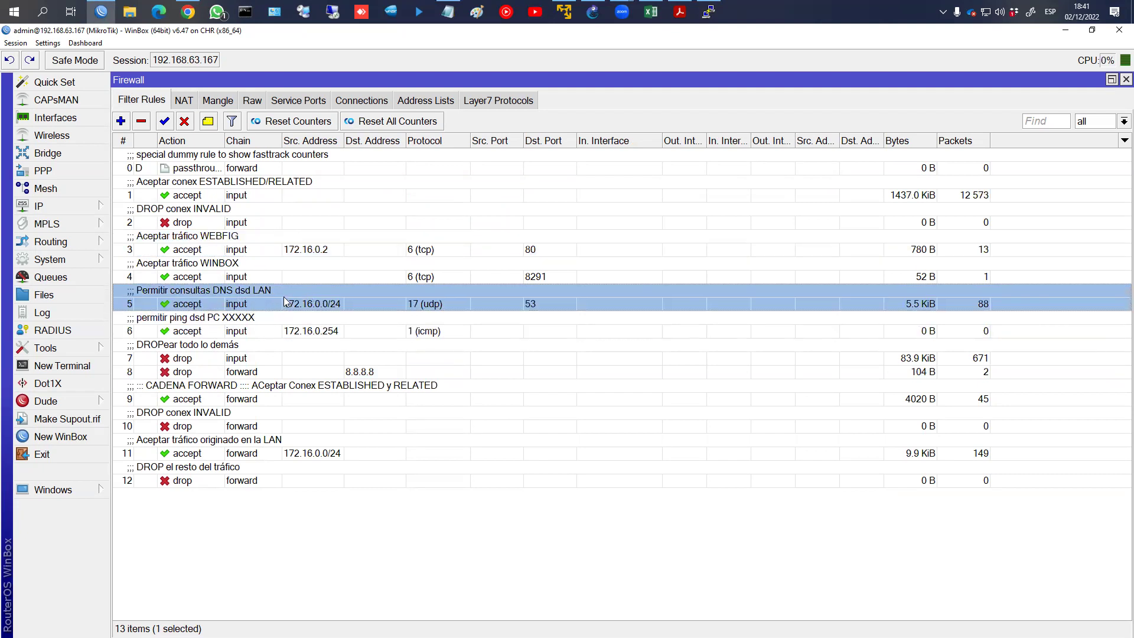
left_click(681, 12)
scroll(494, 312, "down", 1)
scroll(493, 312, "up", 5)
scroll(494, 312, "up", 5)
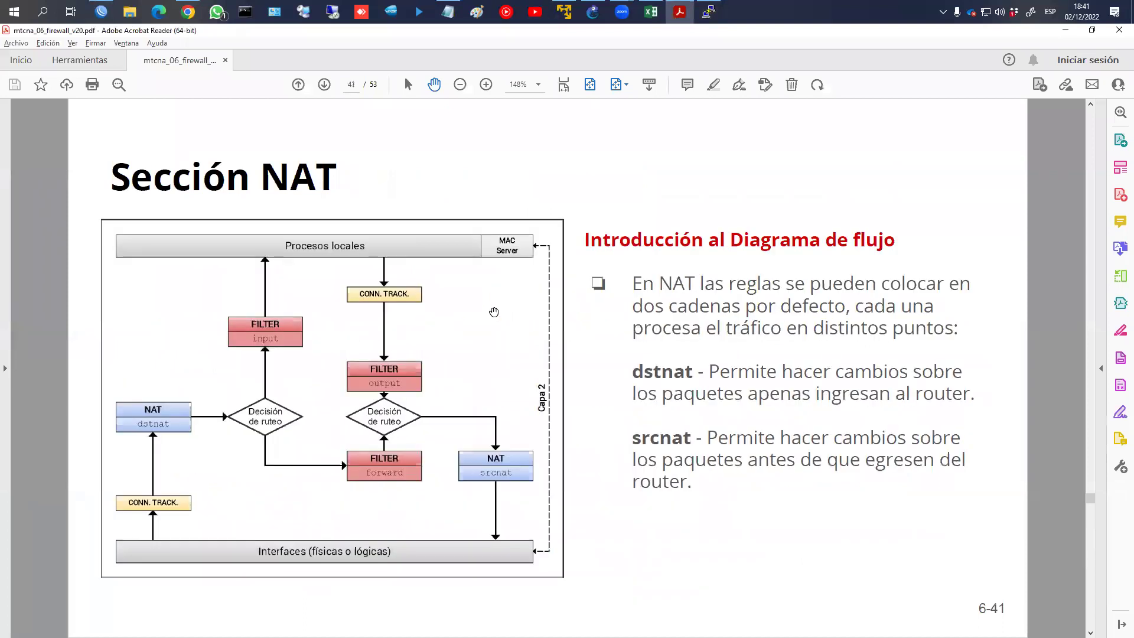
mouse_move(188, 409)
left_mouse_down()
mouse_move(147, 394)
mouse_move(124, 426)
mouse_move(196, 421)
mouse_move(163, 391)
left_mouse_up()
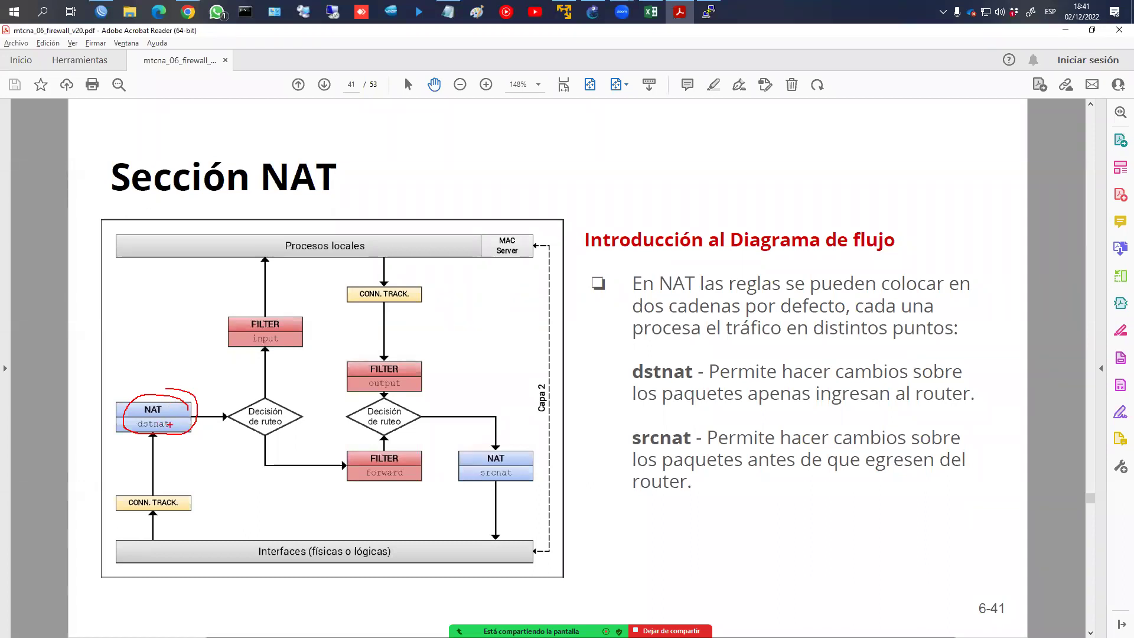
mouse_move(229, 409)
left_mouse_down()
mouse_move(254, 358)
mouse_move(327, 318)
mouse_move(233, 346)
left_mouse_up()
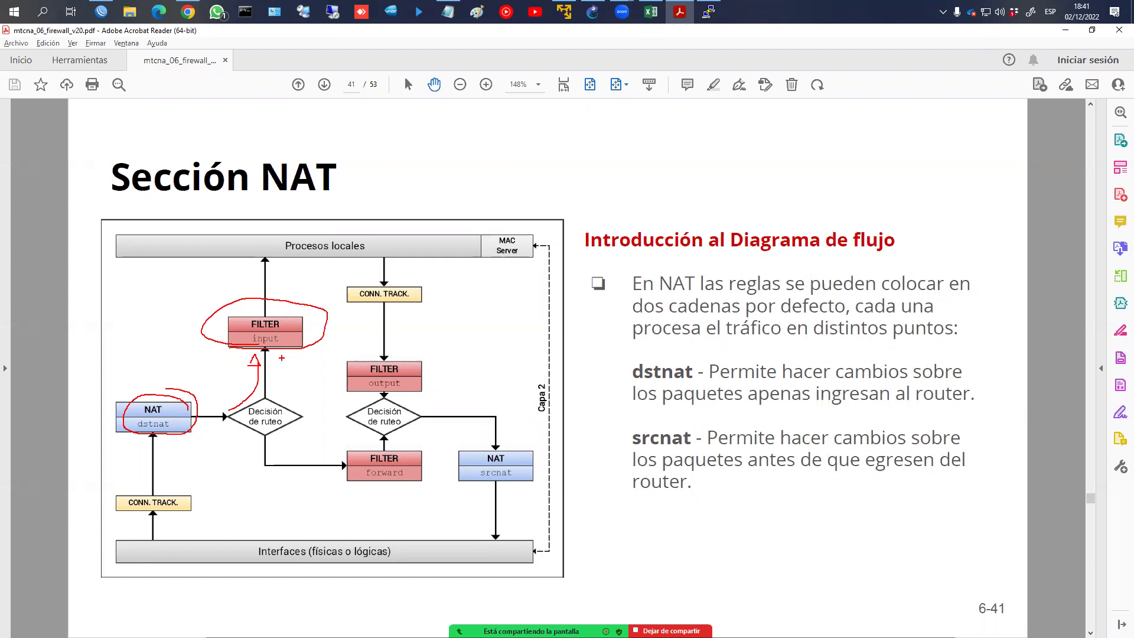
key("Escape")
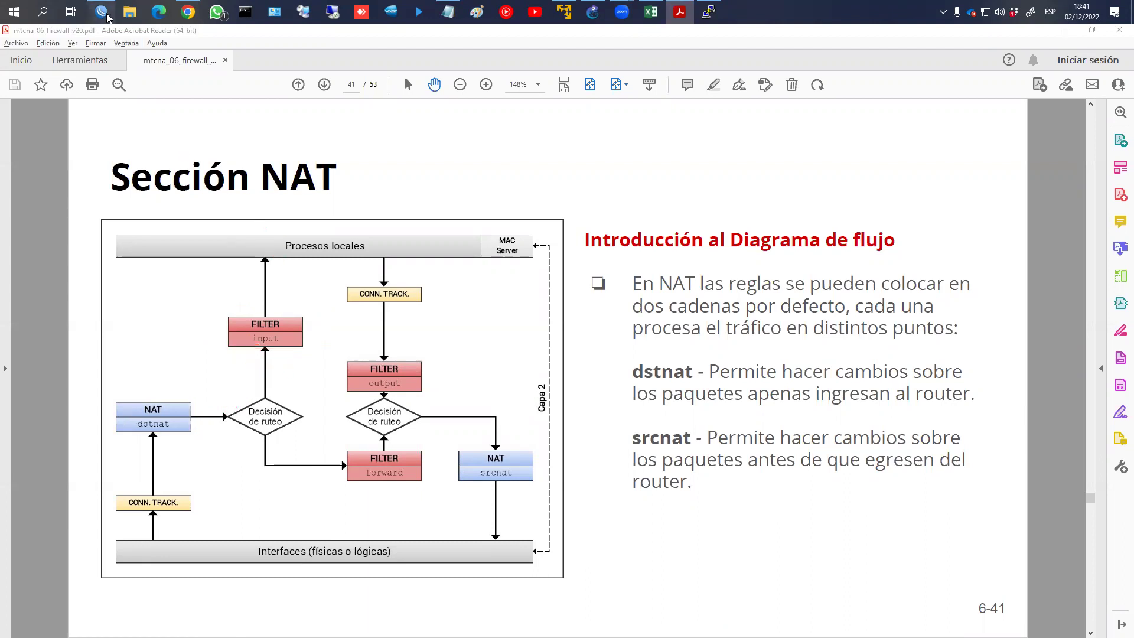
Return to WinBox and compare the Cache-DNS redirect rule with the LAN DNS query input rule, temporarily marking both
key("alt+Tab")
left_click(183, 99)
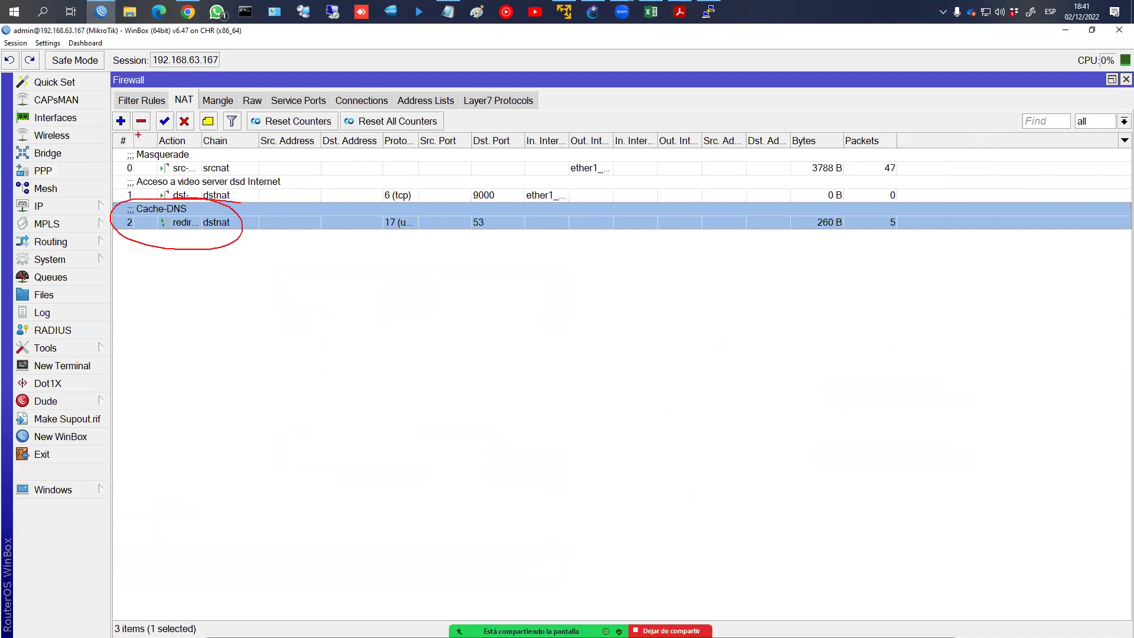
left_click(141, 101)
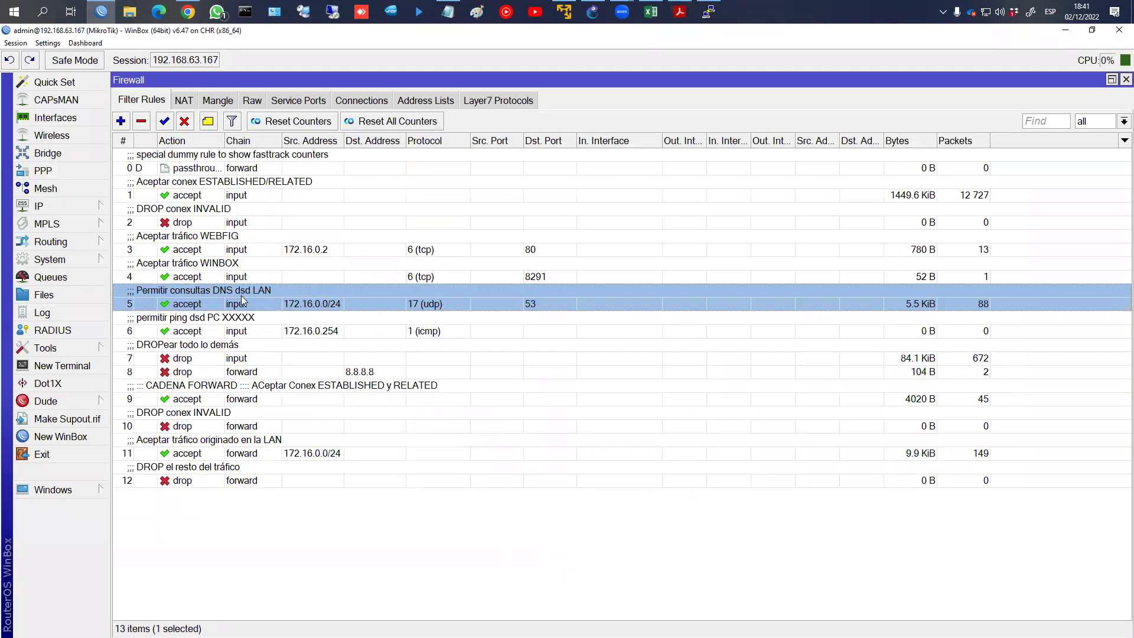
mouse_move(241, 276)
left_mouse_down()
mouse_move(153, 277)
mouse_move(237, 329)
mouse_move(204, 284)
left_mouse_up()
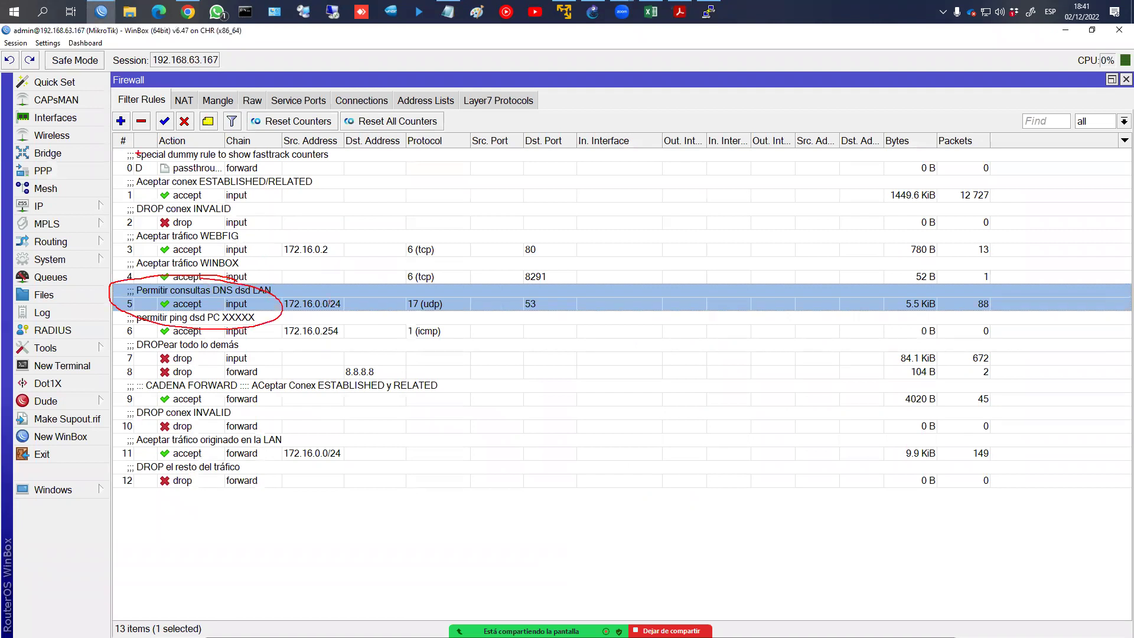
mouse_move(116, 108)
left_mouse_down()
mouse_move(149, 111)
mouse_move(98, 104)
left_mouse_up()
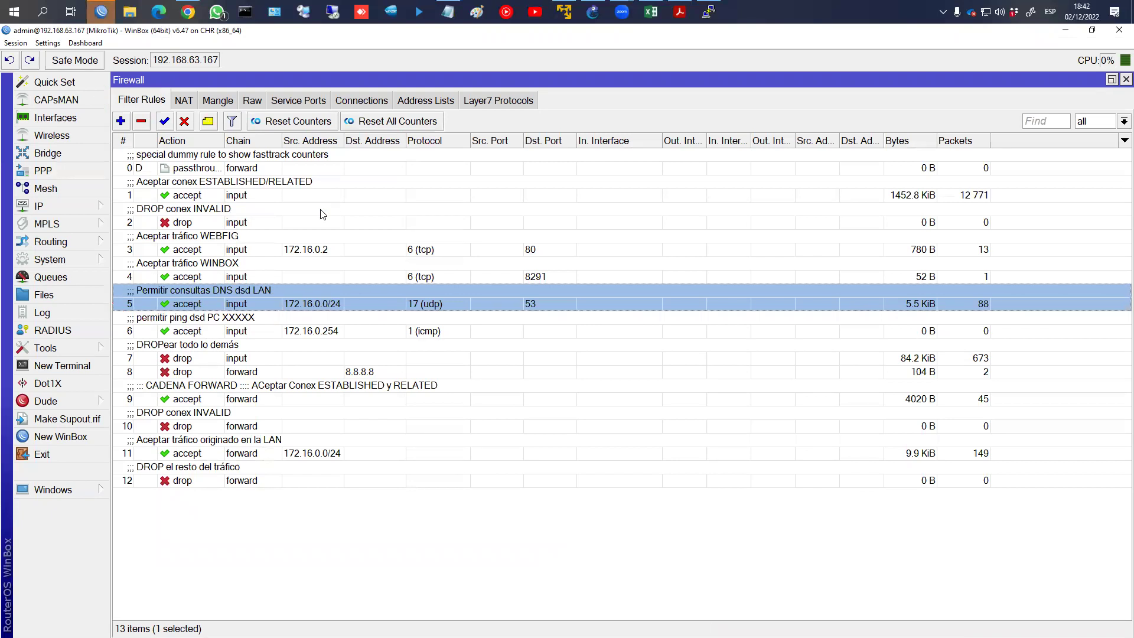
Check the NAT list, then review the forward chain filter rules from established/related through the final drop
left_click(187, 101)
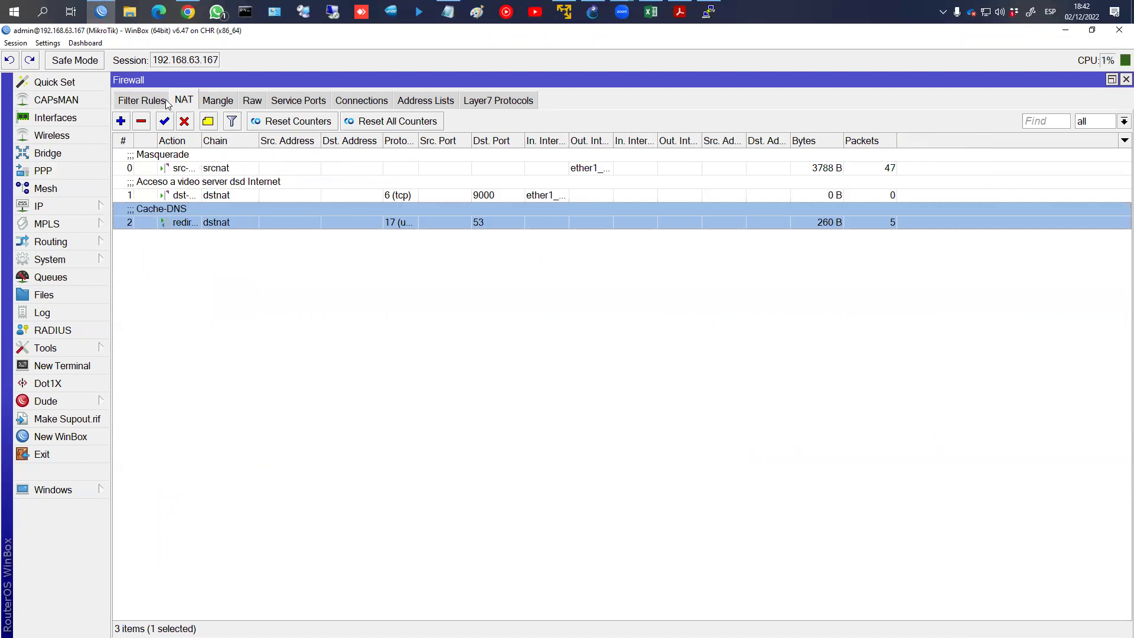
left_click(142, 101)
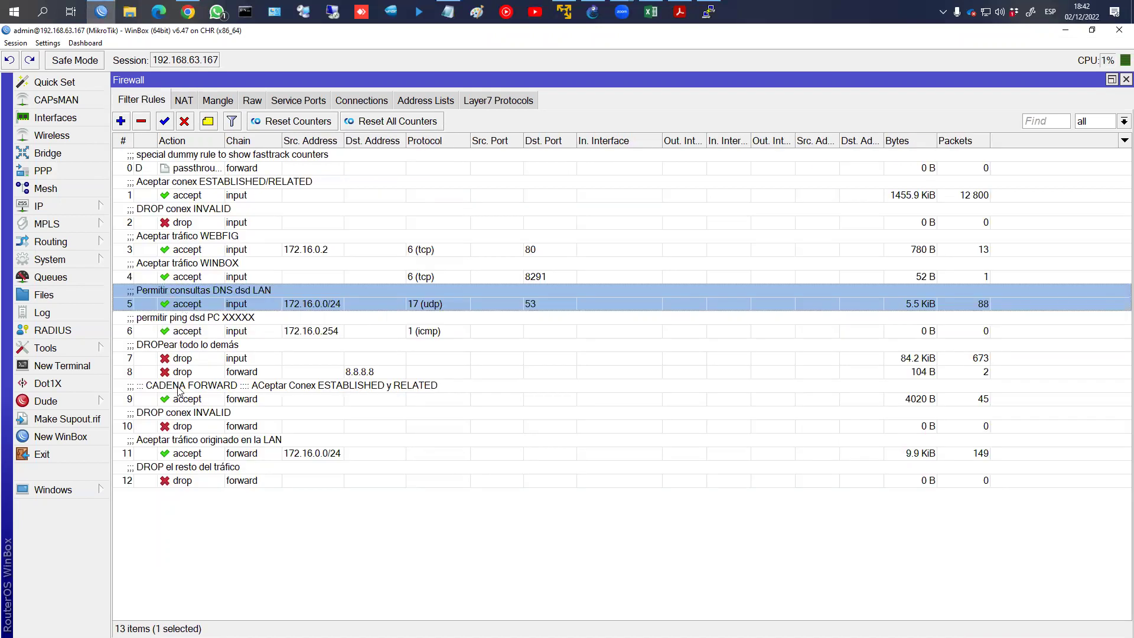
left_click(183, 426)
left_click(194, 388)
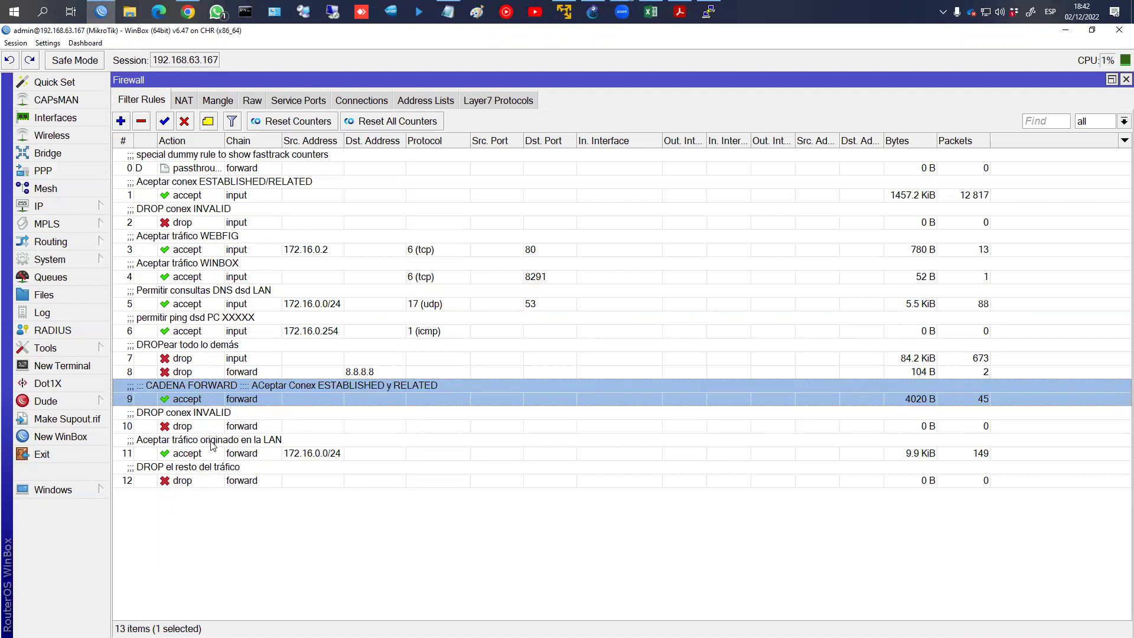
left_click(195, 473)
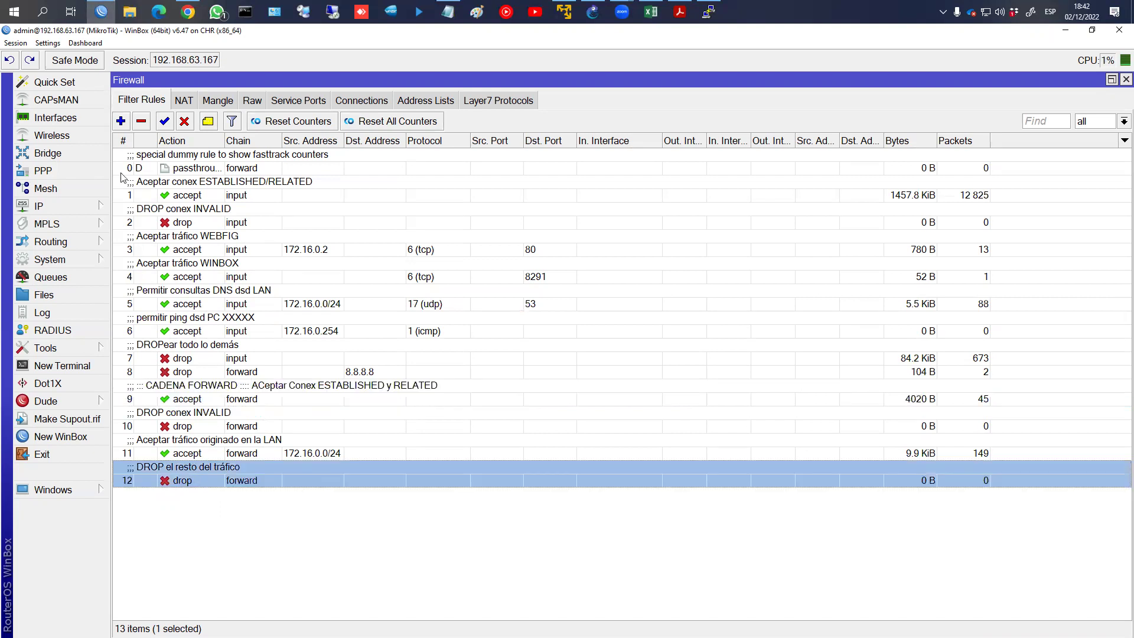
left_click(203, 416)
left_click(189, 447)
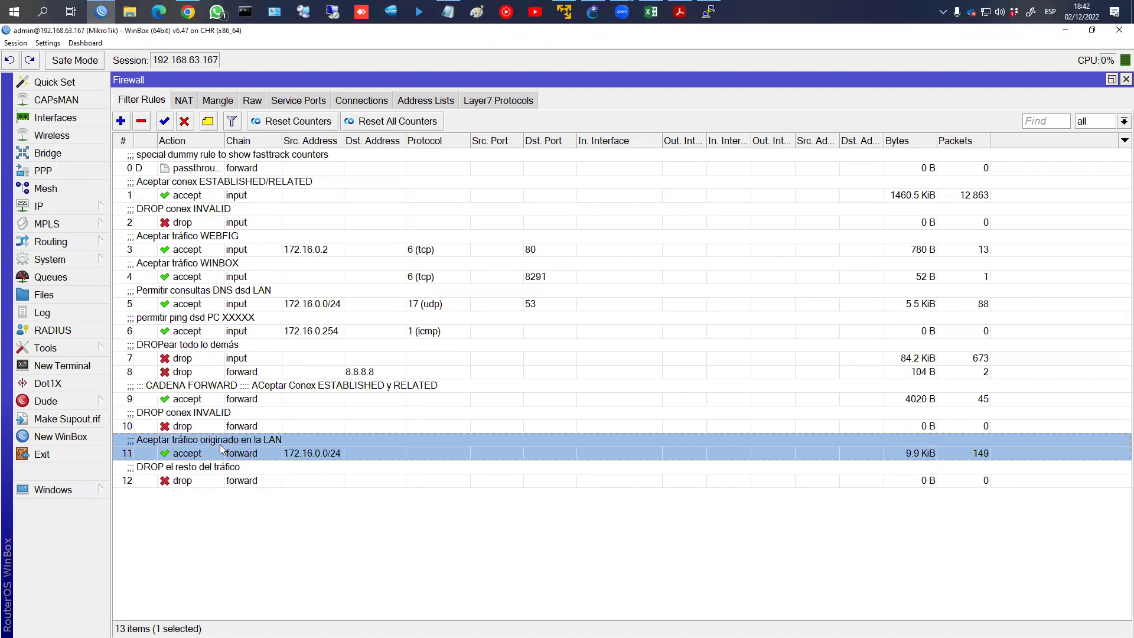
Start a new forward chain filter rule matching new connections whose connection NAT state is not dstnat
left_click(120, 121)
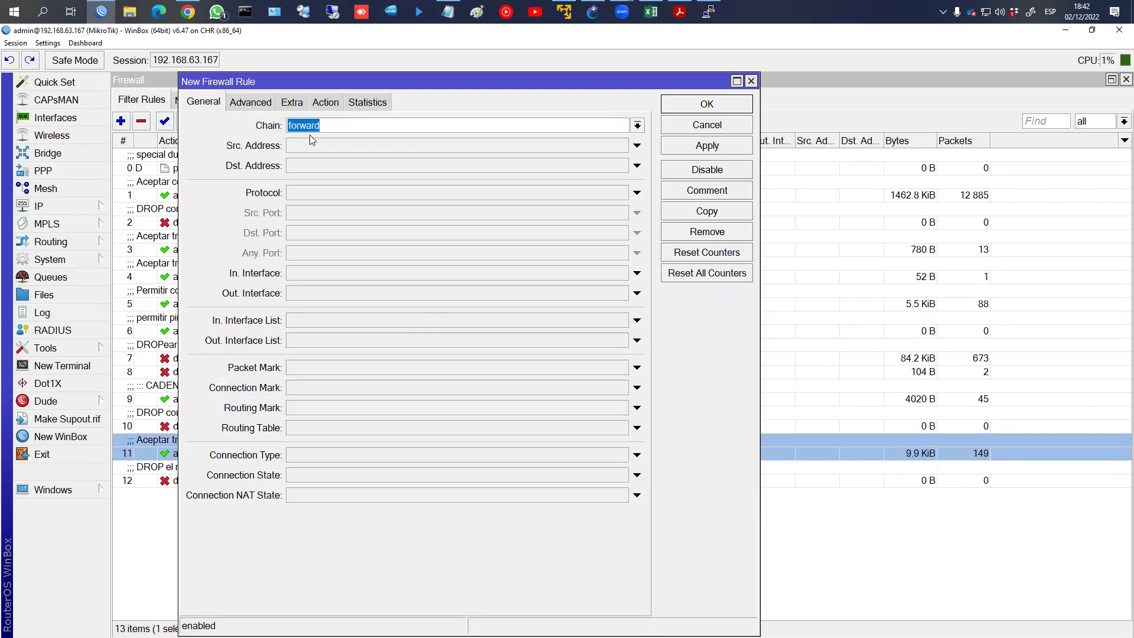
left_click(318, 474)
left_click(478, 475)
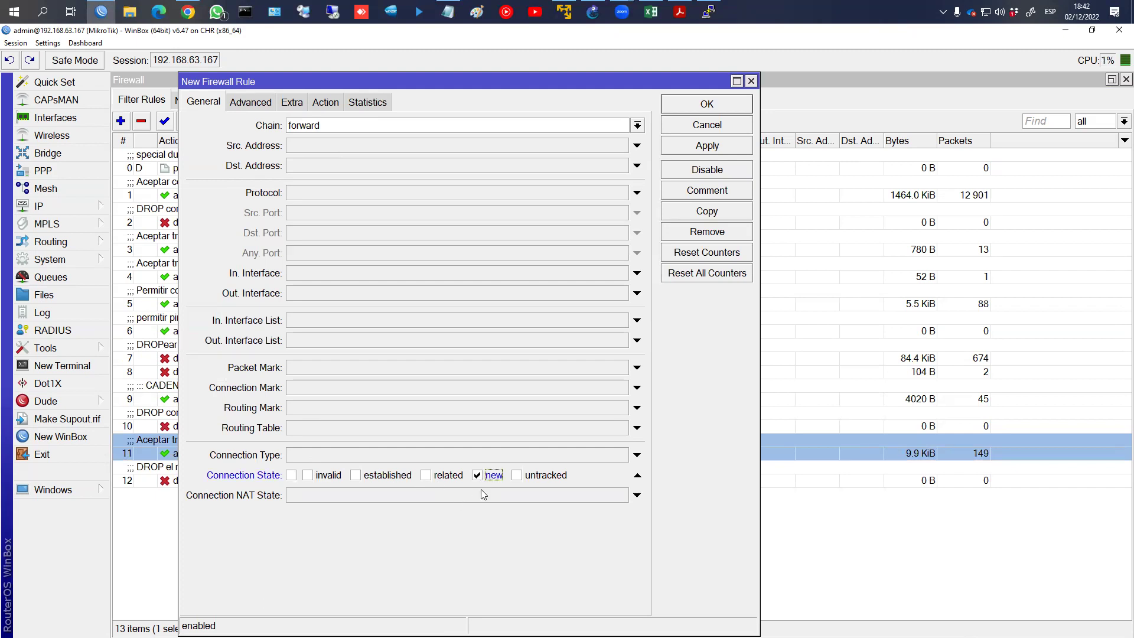
left_click(443, 496)
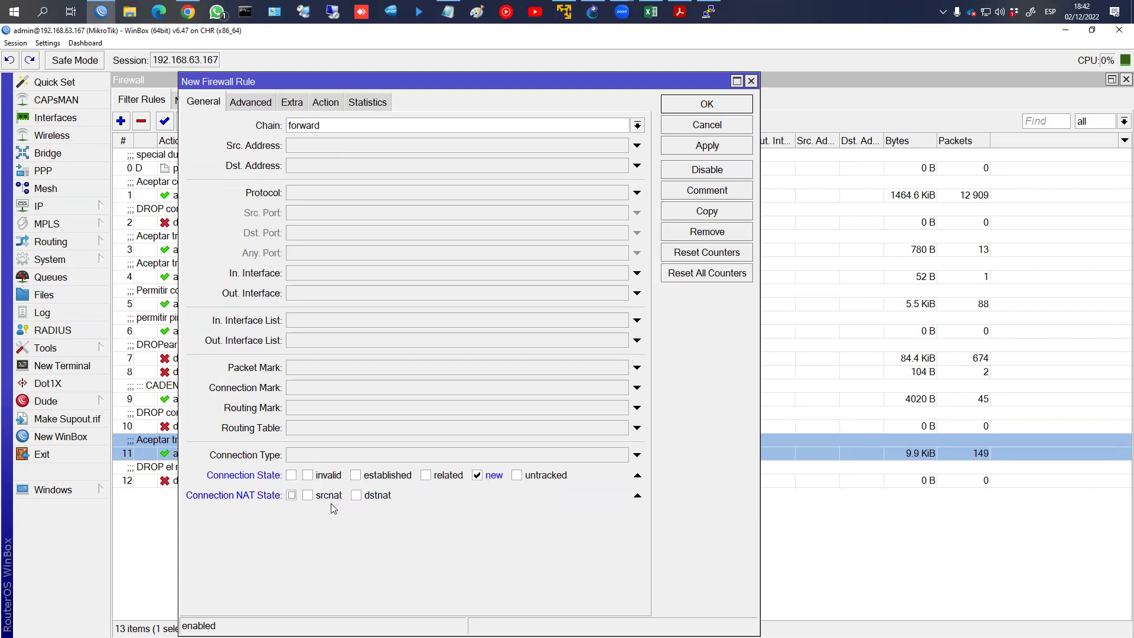
left_click(356, 496)
left_click(291, 495)
Set the new rule's action to drop and its incoming interface to ether1_WAN
left_click(333, 102)
left_click(319, 121)
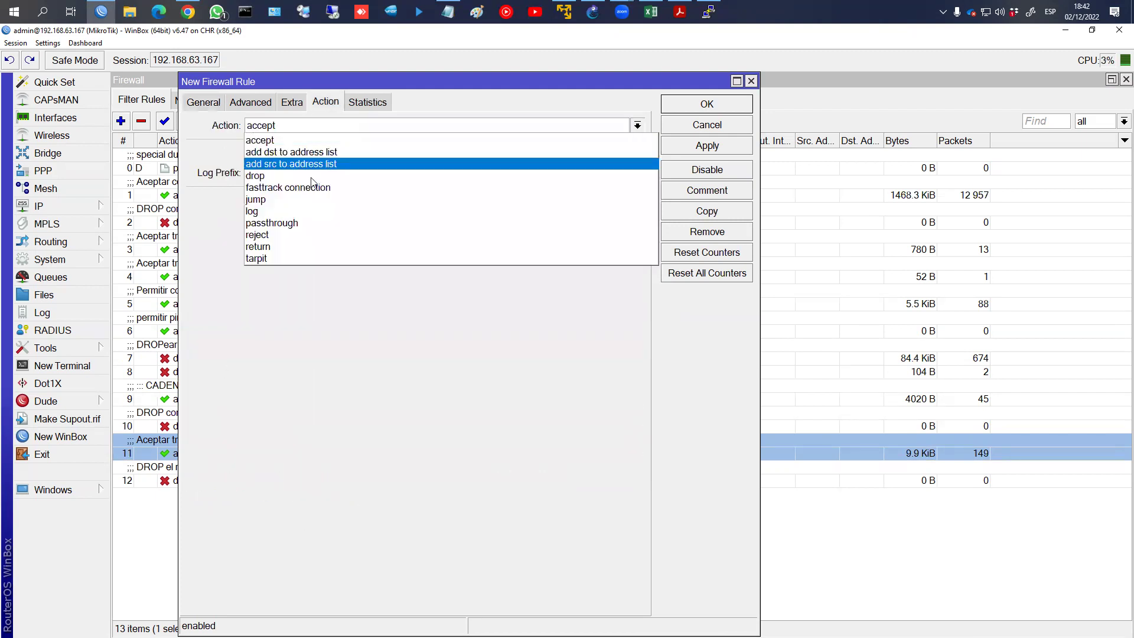
left_click(312, 176)
left_click(190, 101)
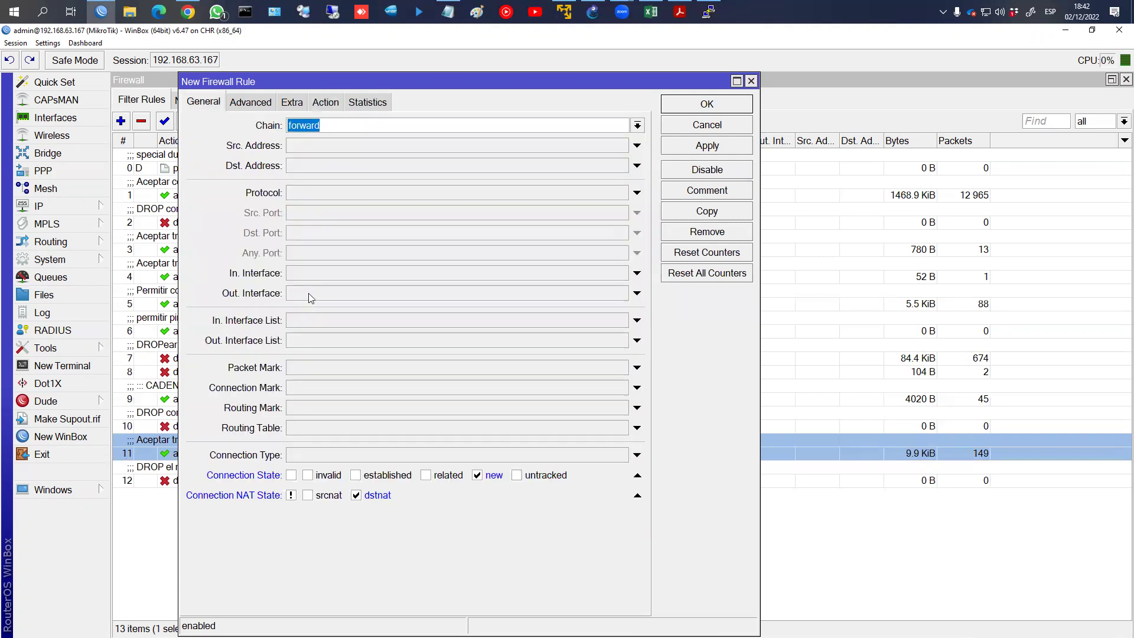
left_click(315, 274)
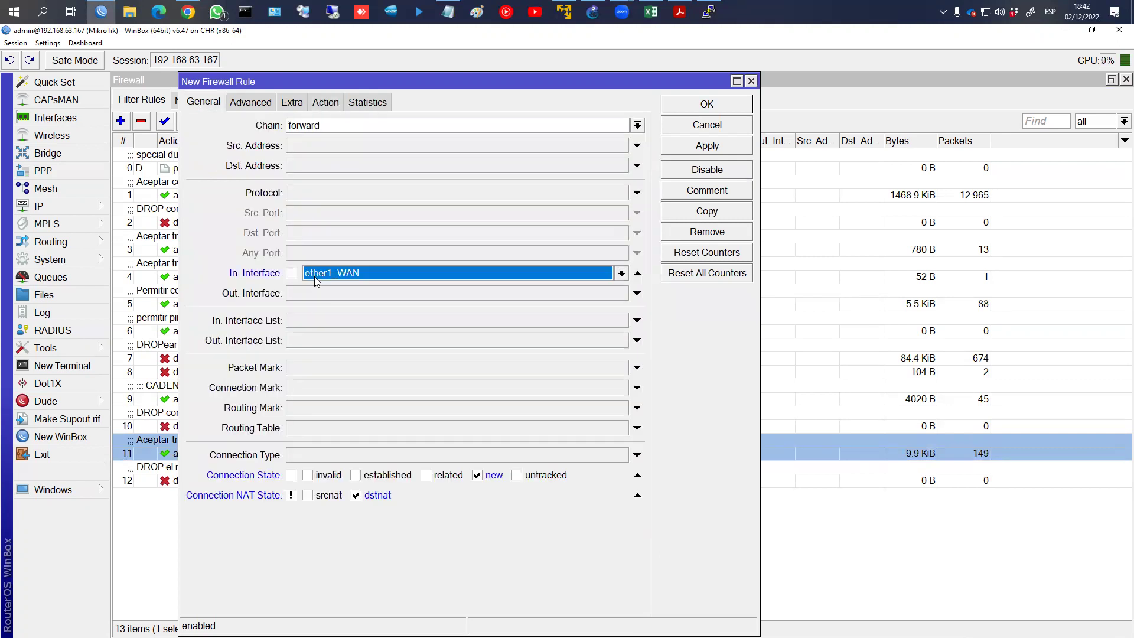
left_click(325, 102)
Save the rule with the comment "Denegar tráfico dsd WAN que no esté DST-NATed" and move it above "DROP el resto del tráfico"
left_click(700, 192)
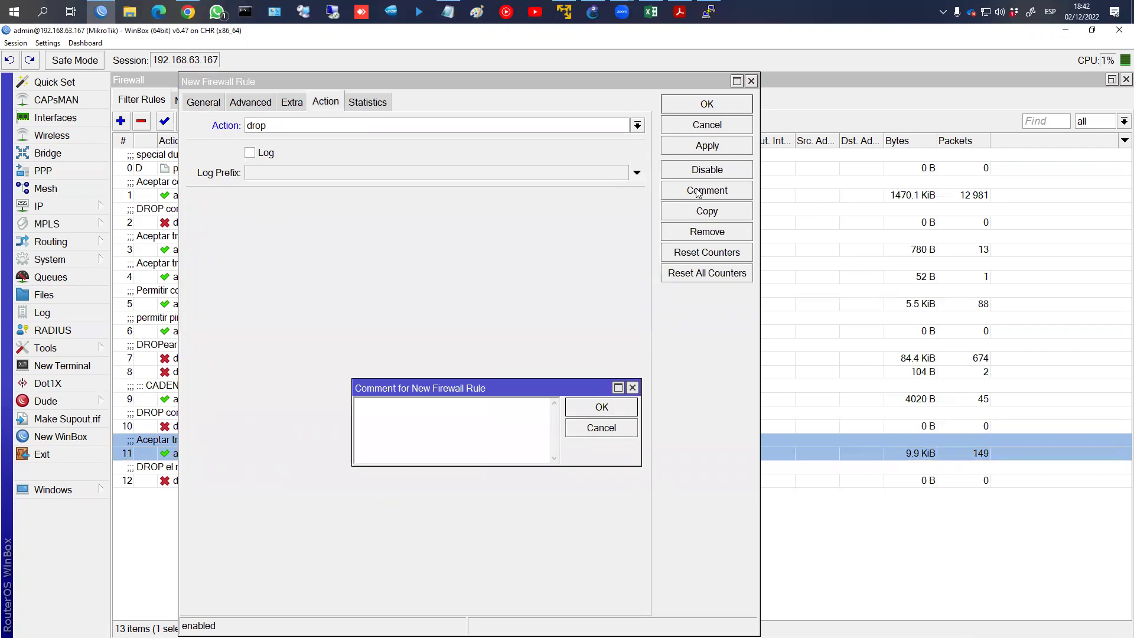
type("Denegar tráfico dsd WAN que no este")
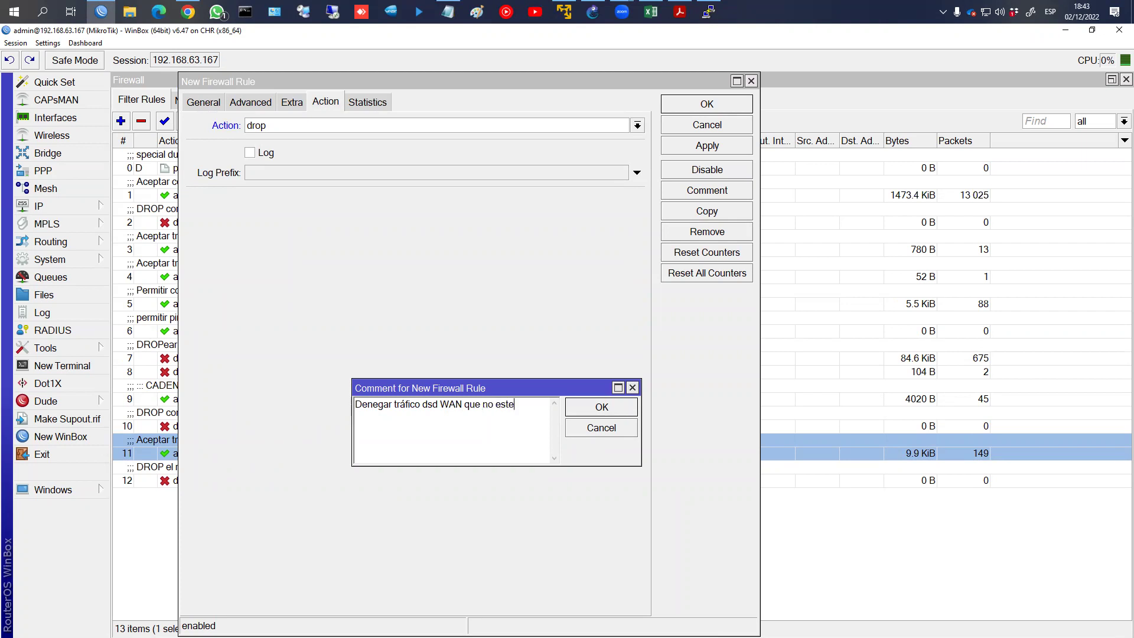
type("é DST-NAT")
key("Return")
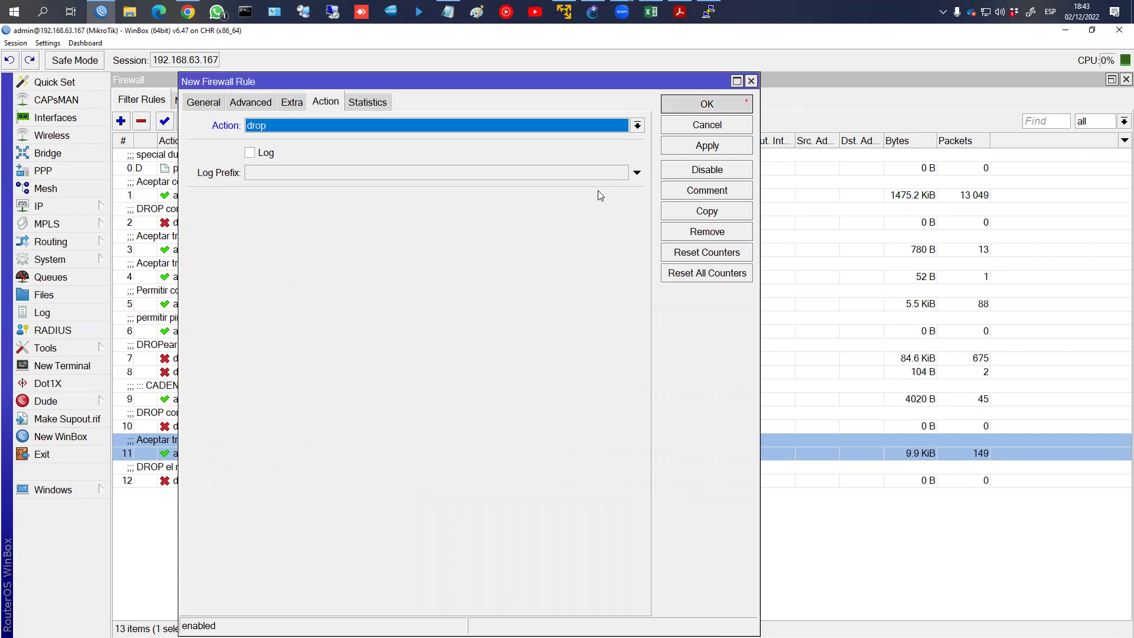
left_click(707, 103)
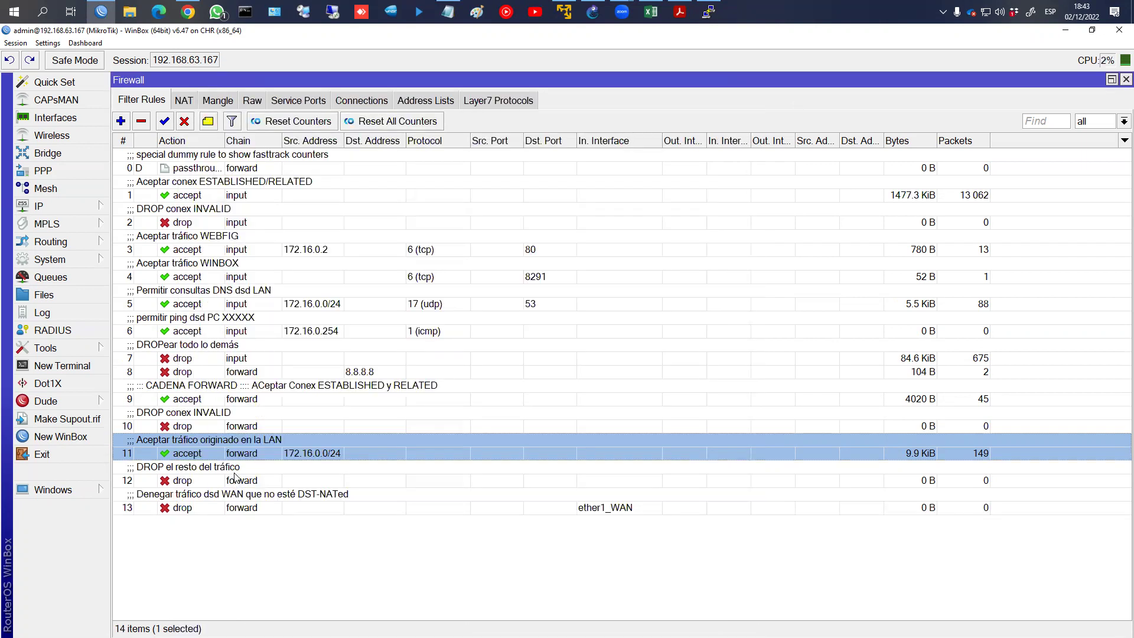
left_click(235, 476)
left_click_drag(214, 500, 247, 478)
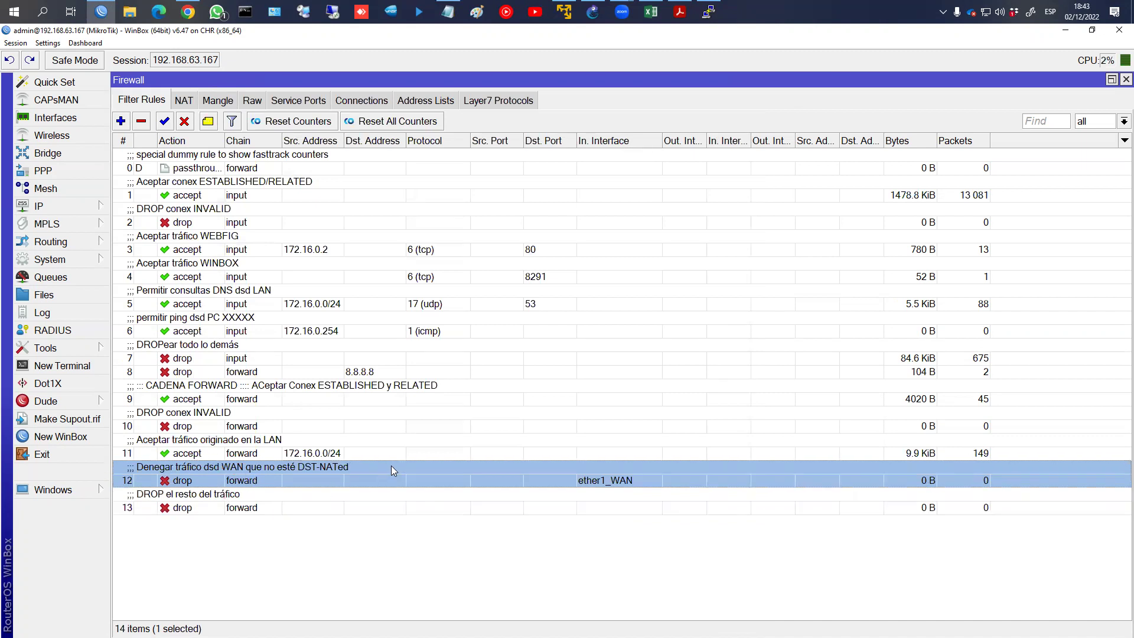
Check the NAT rules, then review the new WAN drop rule's action and match conditions and close it without changes
left_click(185, 101)
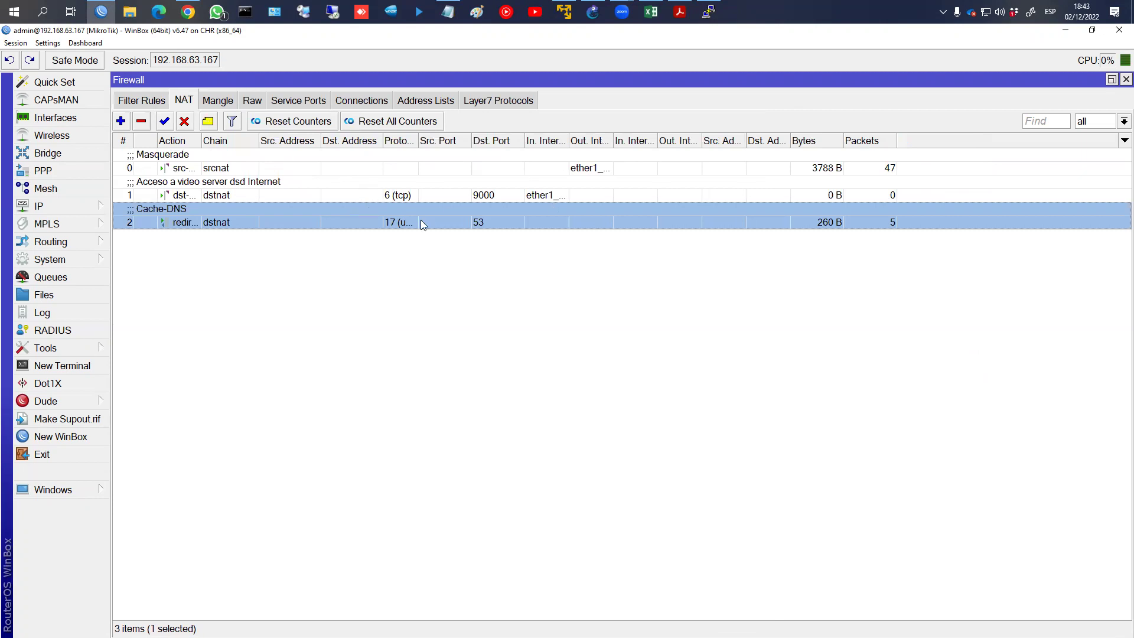
left_click(155, 104)
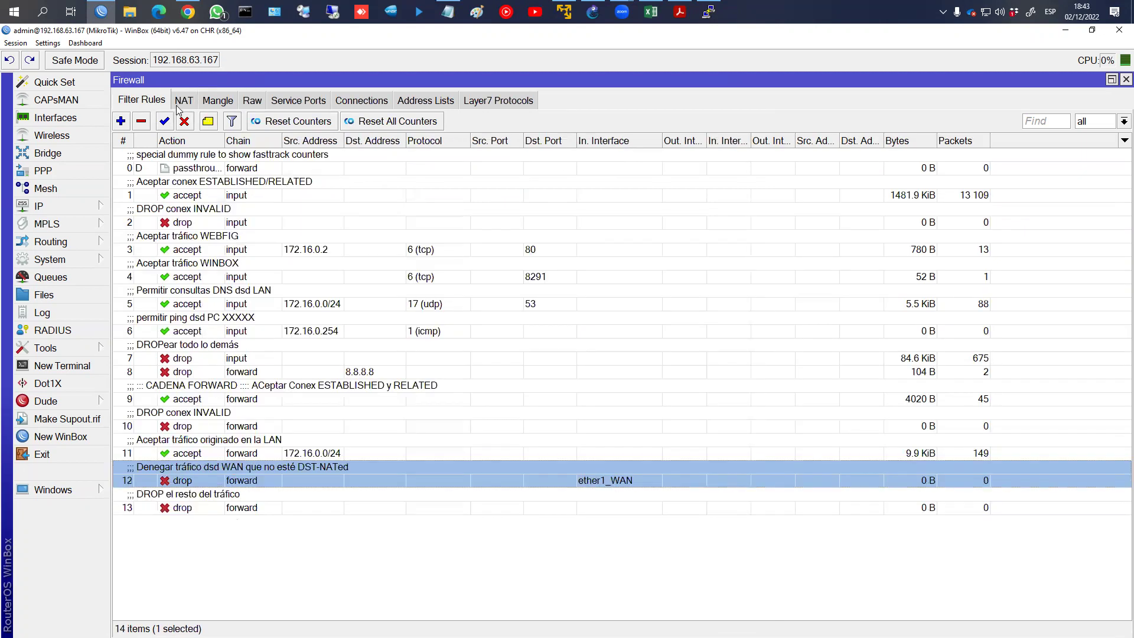
double_click(204, 468)
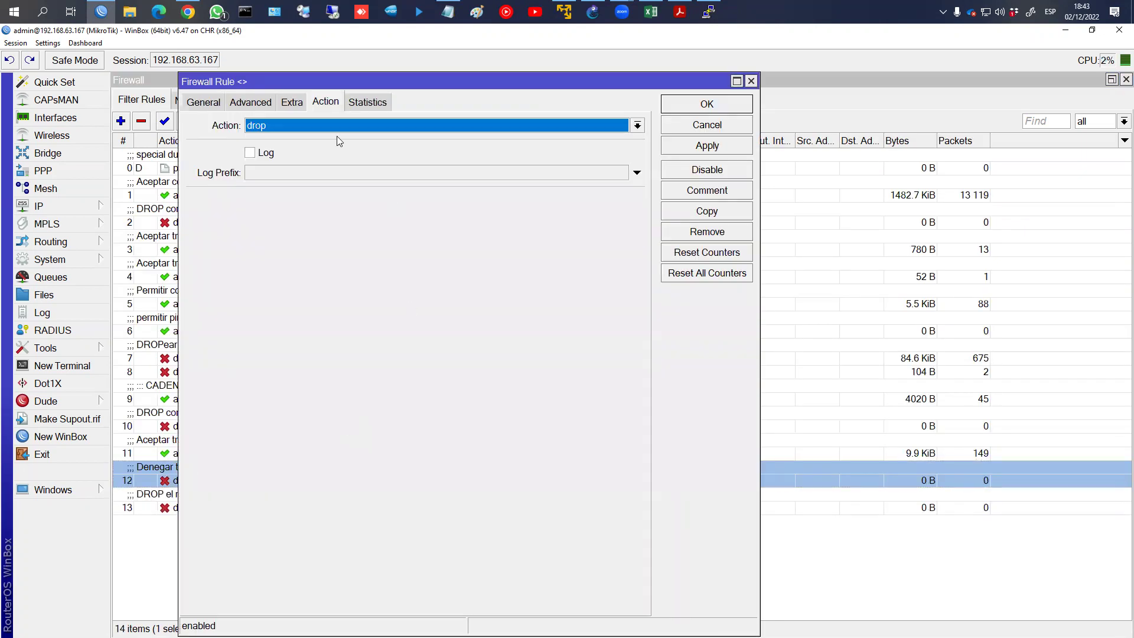
left_click(213, 102)
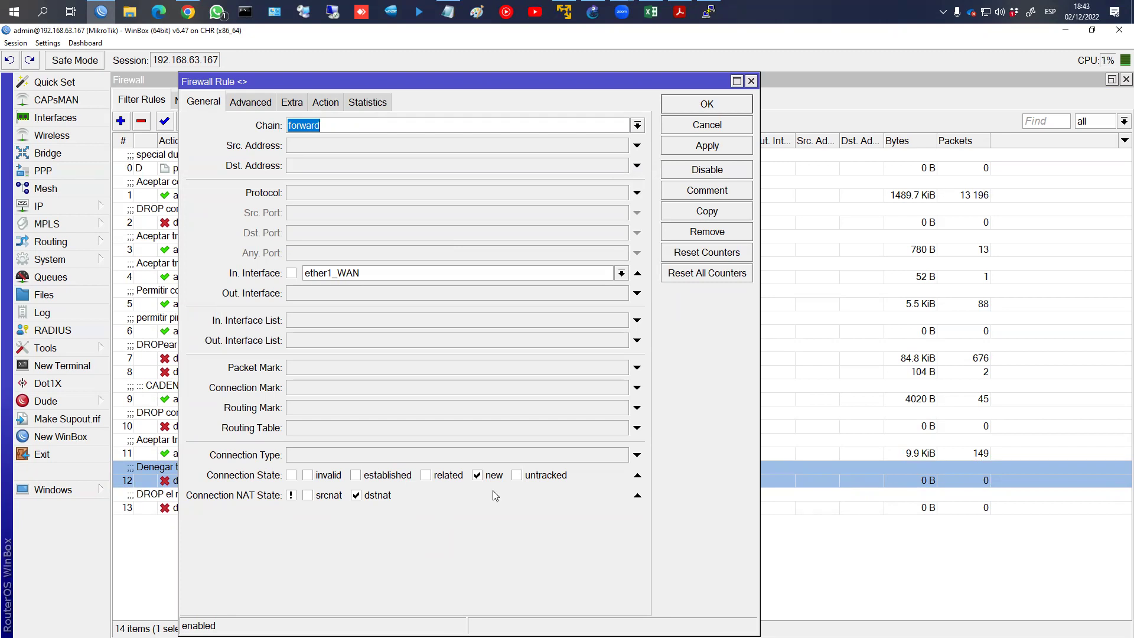
left_click(697, 109)
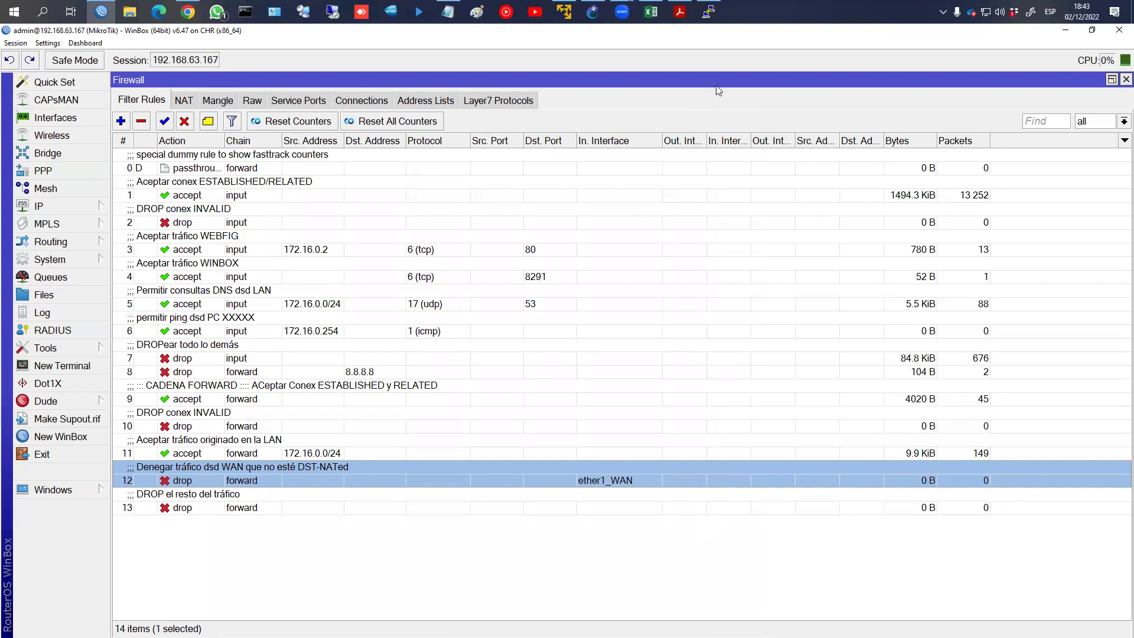
Look through the firewall PDF's remaining slides up to the Mangle section, then return to the WinBox filter rules
left_click(679, 11)
key("Page_Down")
key("Page_Down")
key("Page_Down")
key("Page_Down")
key("Page_Down")
key("Page_Down")
key("Page_Down")
key("Page_Down")
key("Page_Down")
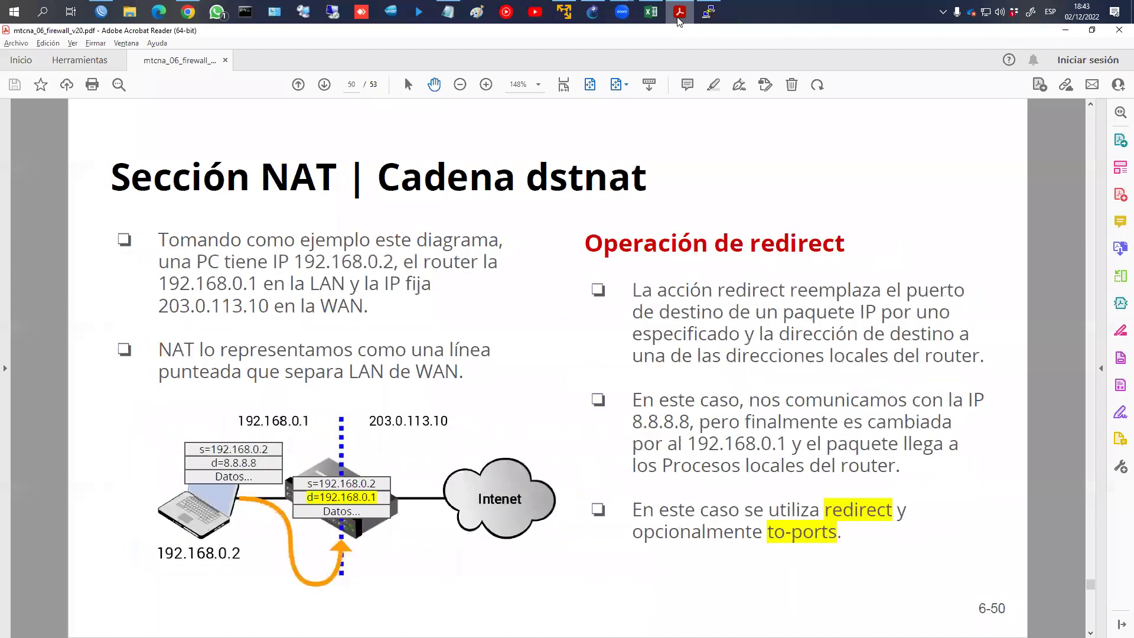
key("Page_Down")
key("Page_Down")
key("Page_Down")
key("Page_Up")
key("Page_Up")
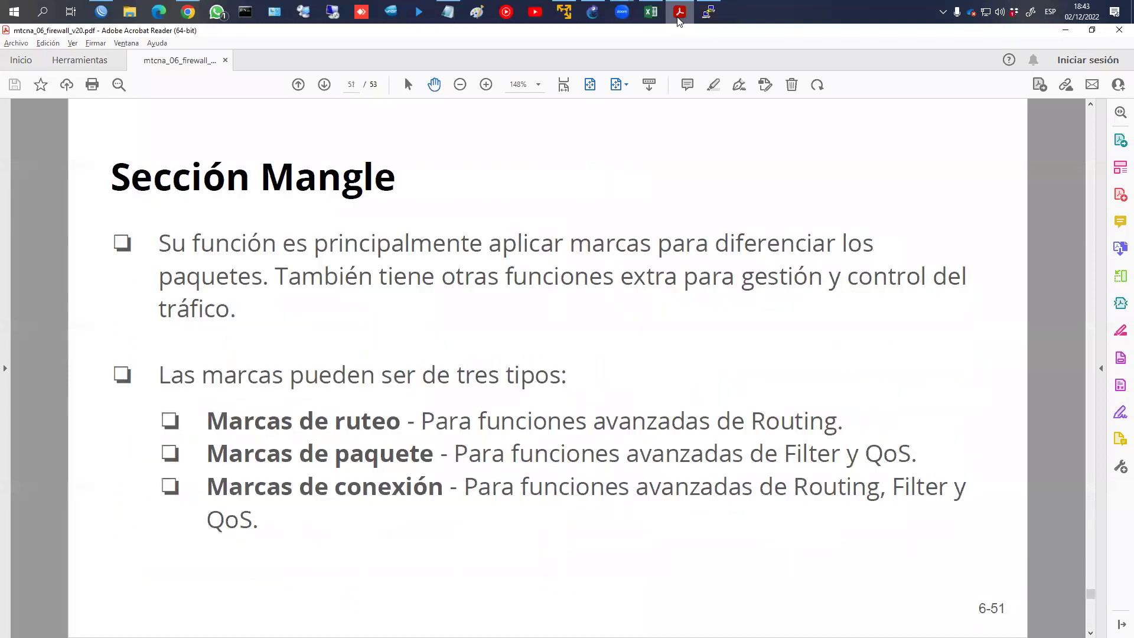
key("Page_Down")
key("Page_Down")
key("Page_Up")
left_click(1058, 31)
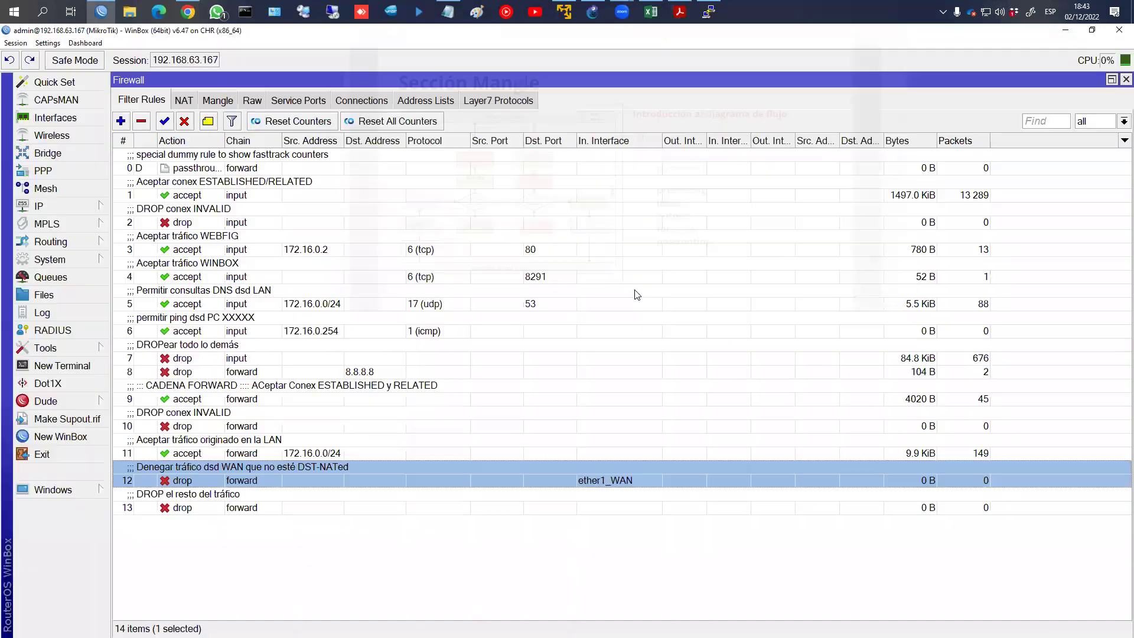